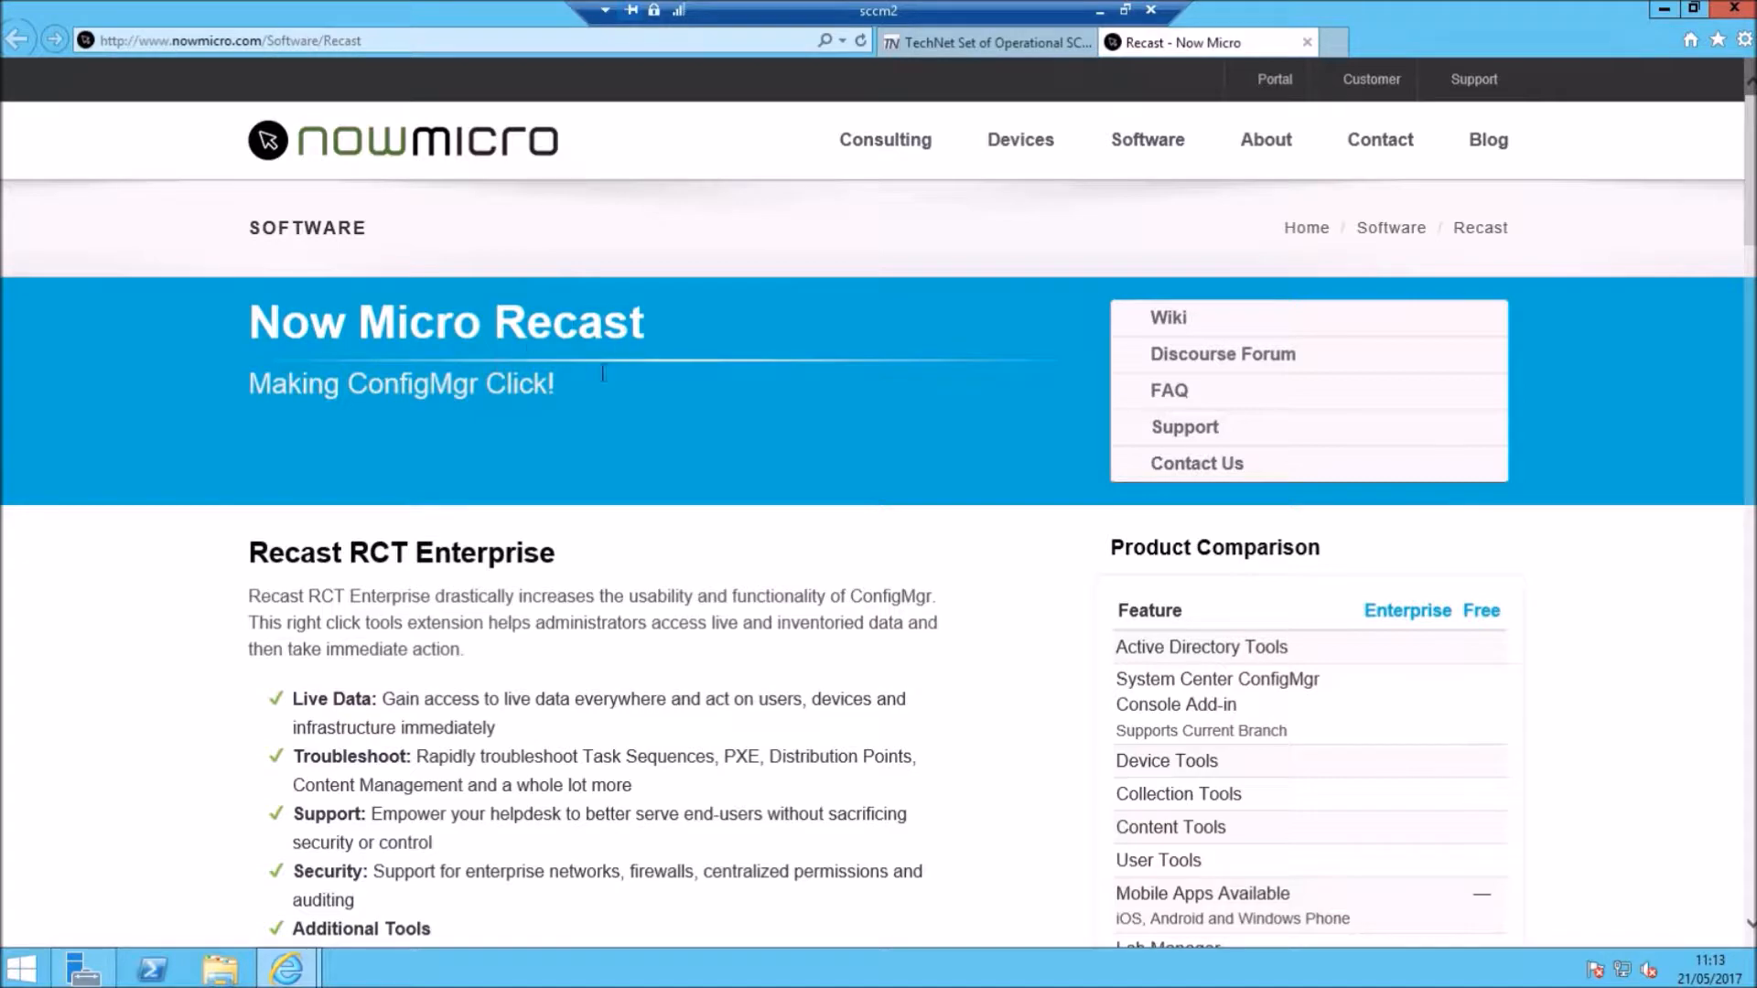
# Step: Download the Operational Collection 2.7.ps1 script from the TechNet gallery page
pyautogui.scroll(-7, 553, 574)
pyautogui.scroll(7, 553, 575)
pyautogui.click(988, 42)
pyautogui.scroll(-2, 309, 784)
pyautogui.scroll(2, 309, 784)
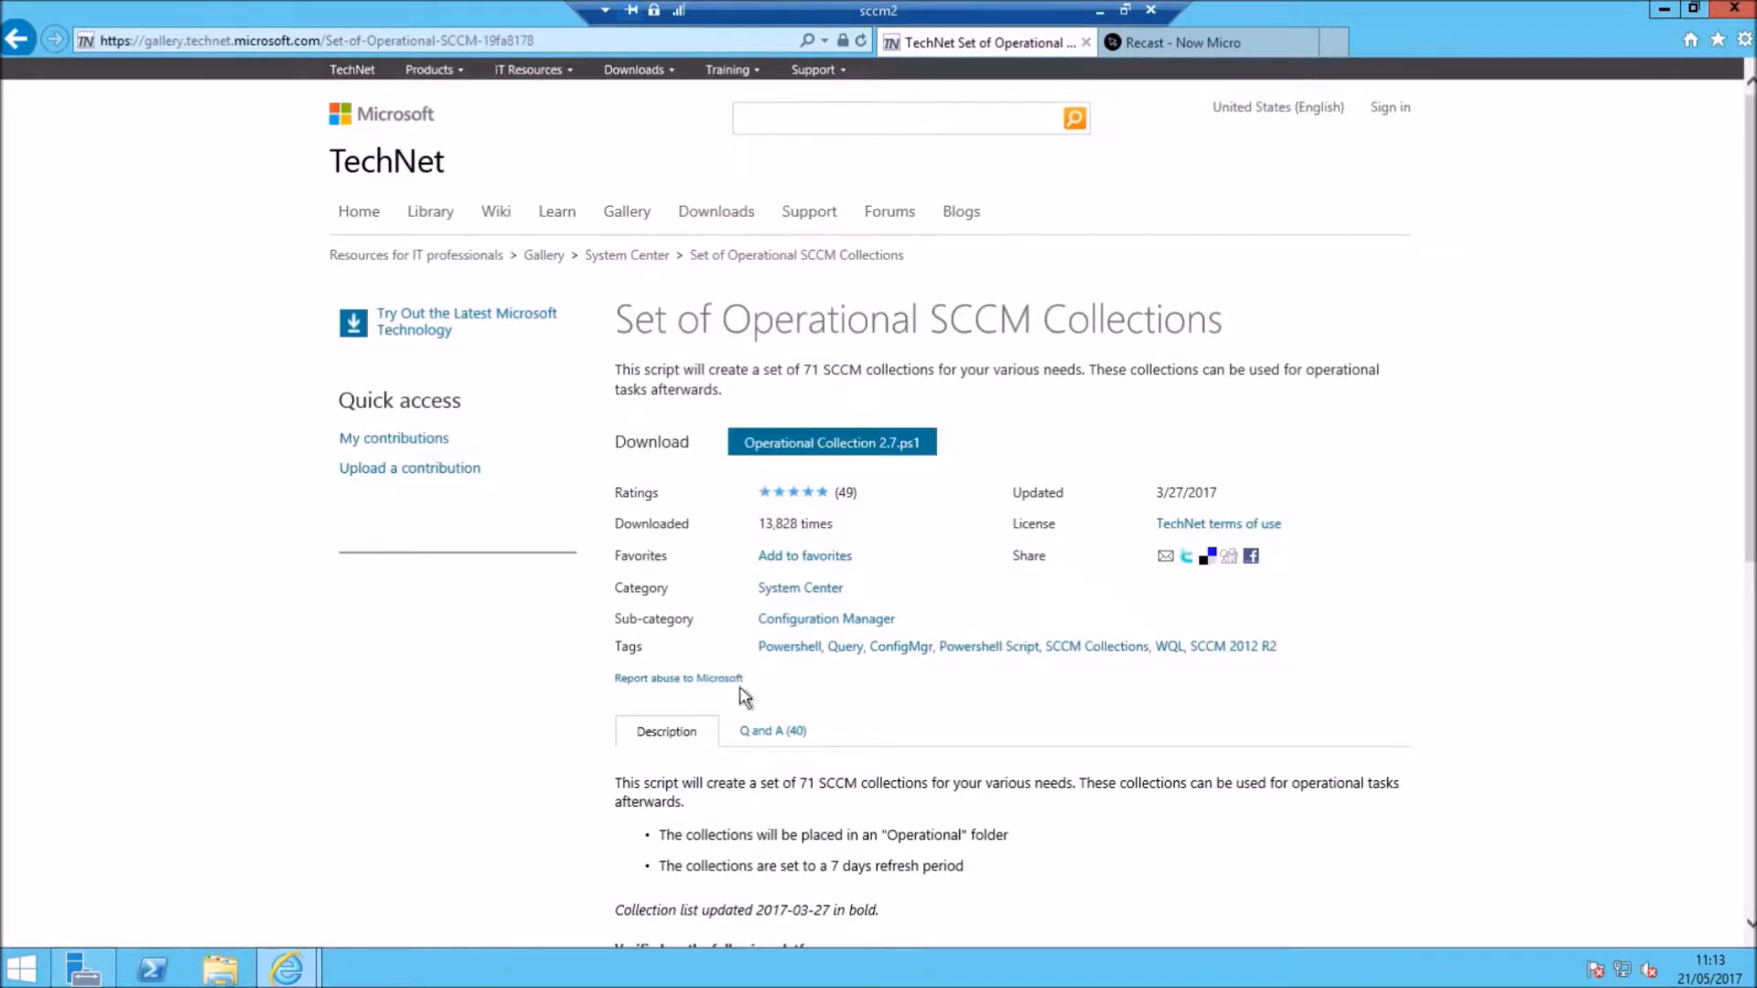
pyautogui.click(823, 453)
# Step: Close Internet Explorer with all its tabs and bring up File Explorer at This PC
pyautogui.click(1734, 8)
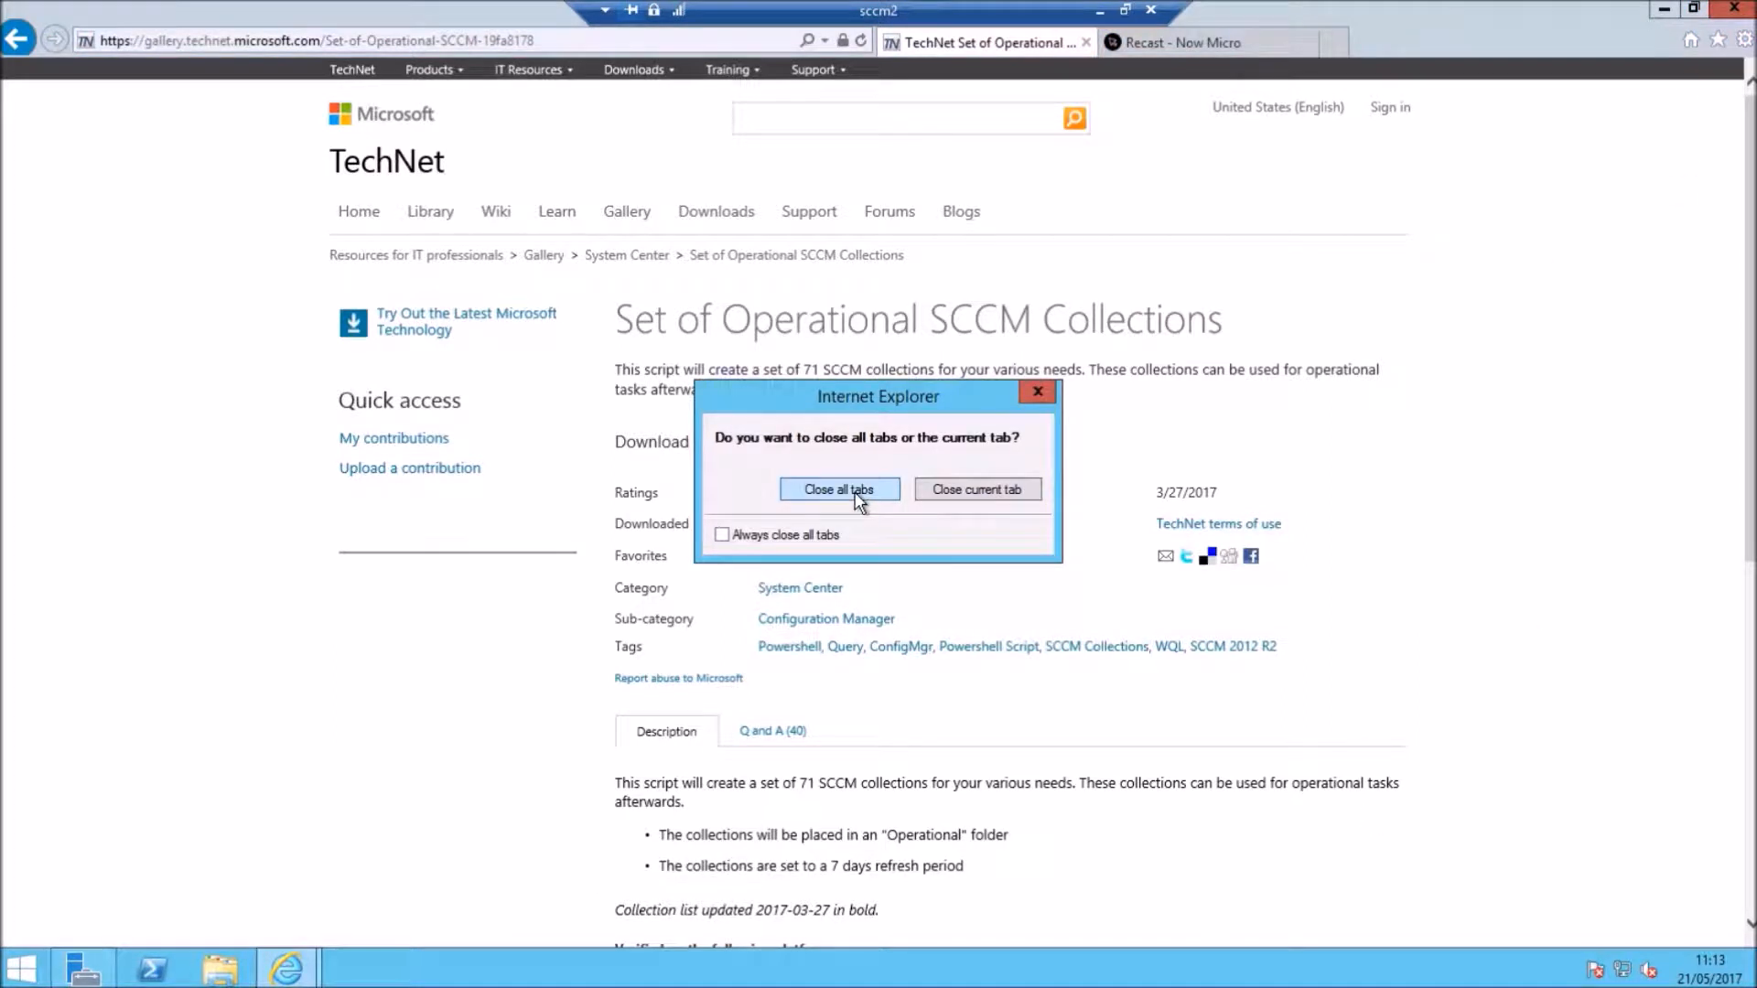
pyautogui.click(854, 492)
pyautogui.click(224, 972)
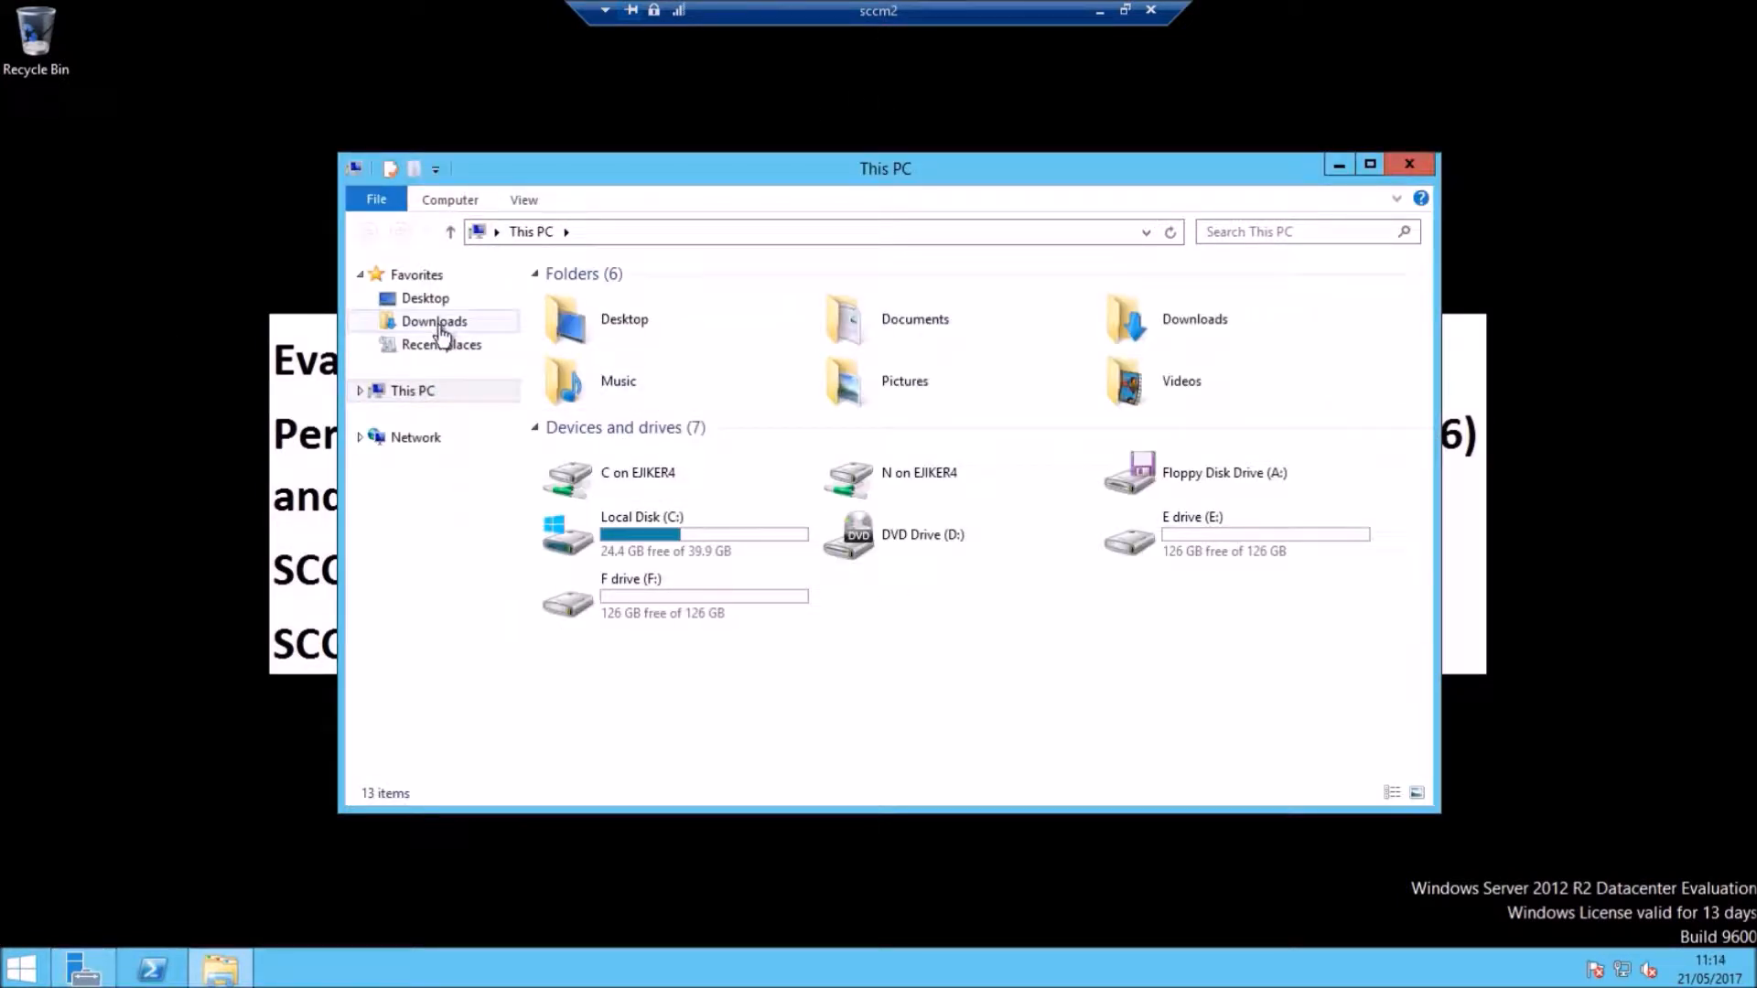
# Step: Mount the SQLFULL_ENU disc image from the Downloads\SCCM folder
pyautogui.click(441, 322)
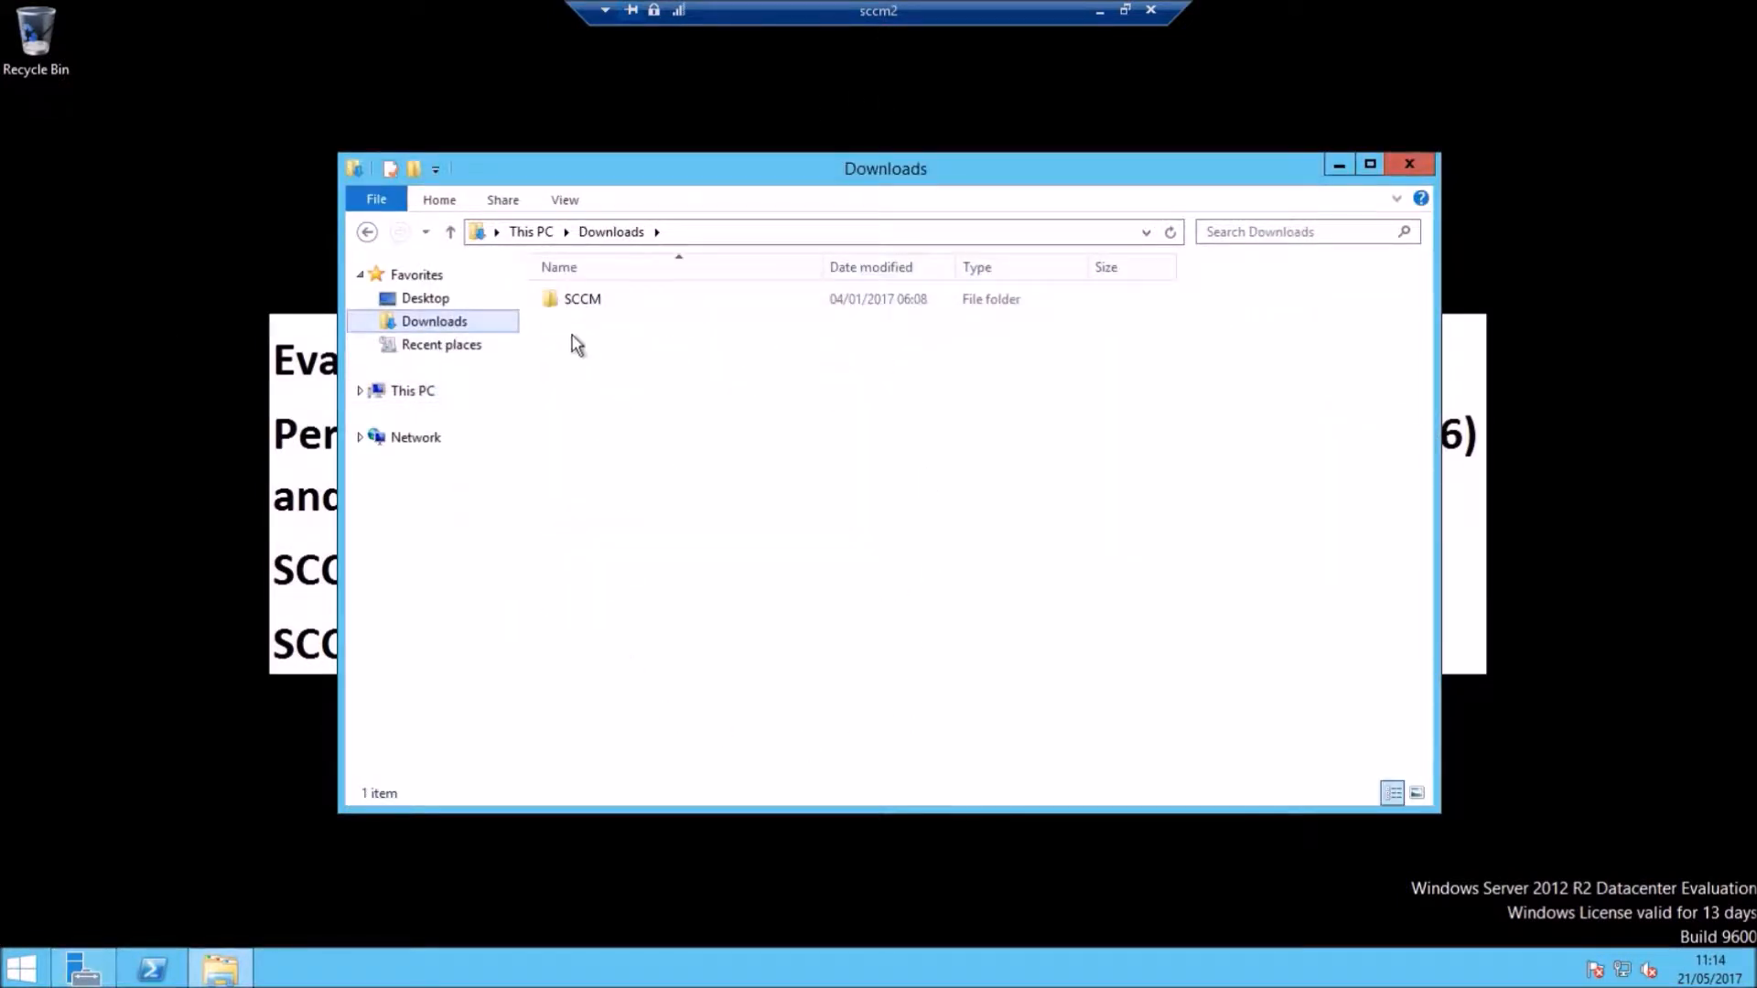
pyautogui.doubleClick(602, 300)
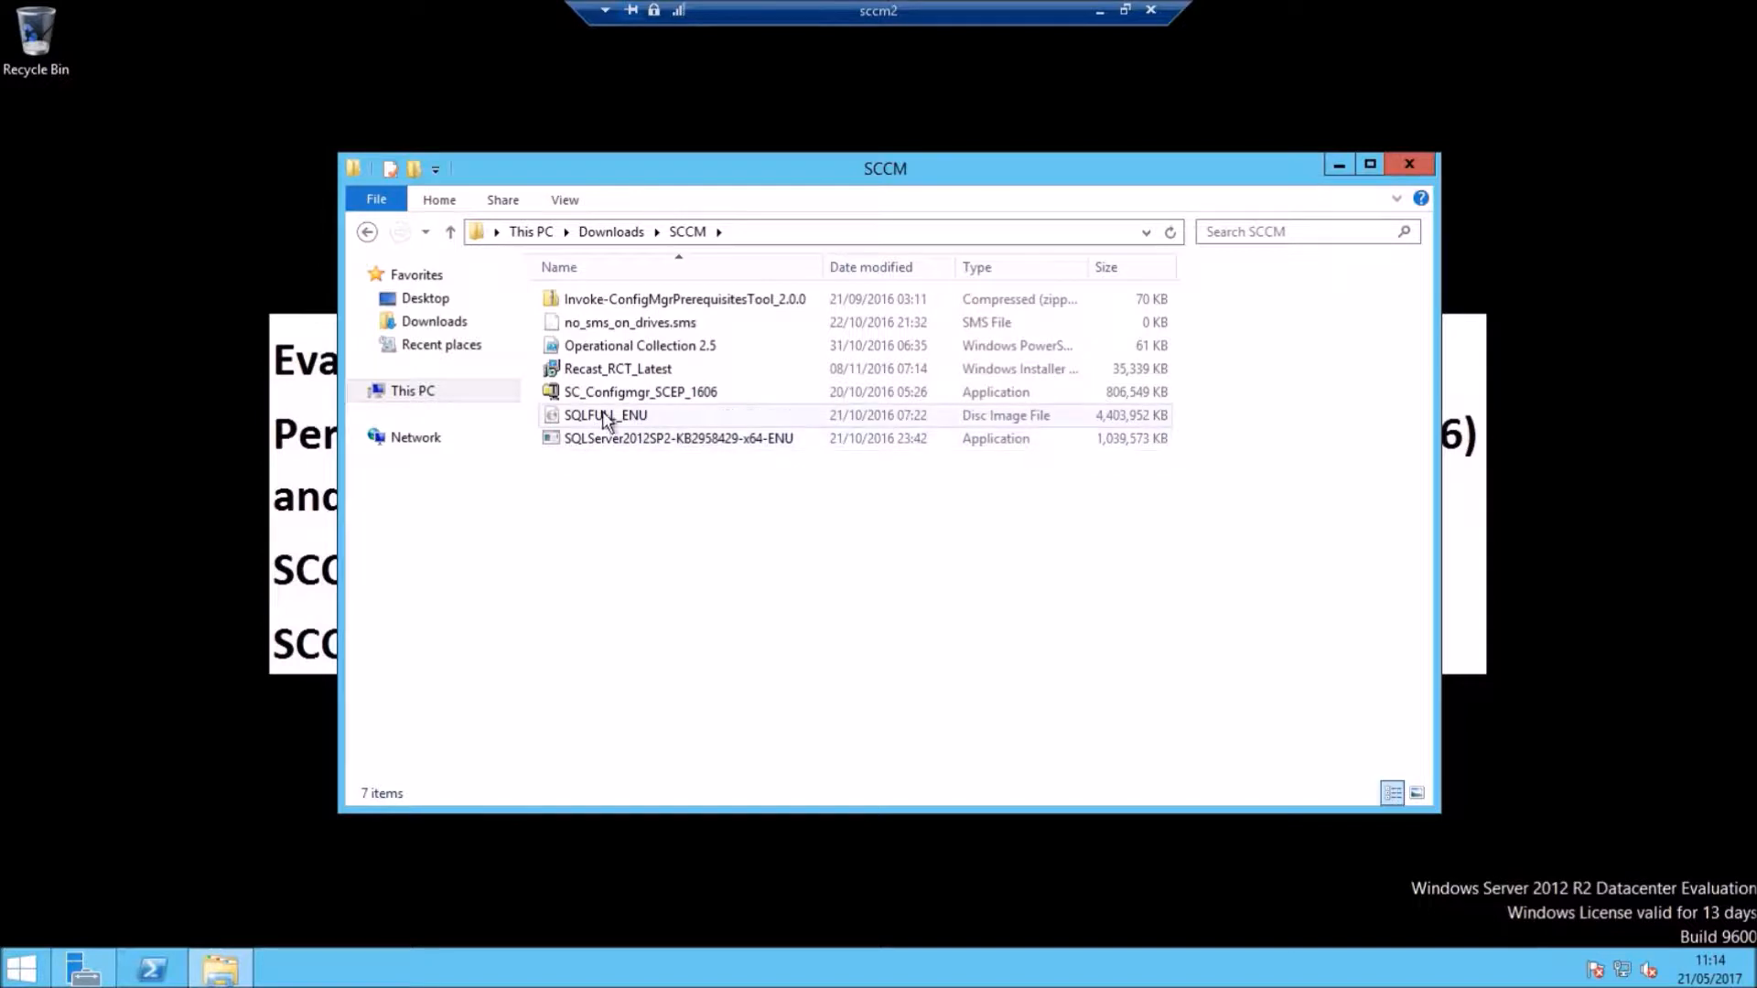
pyautogui.rightClick(630, 421)
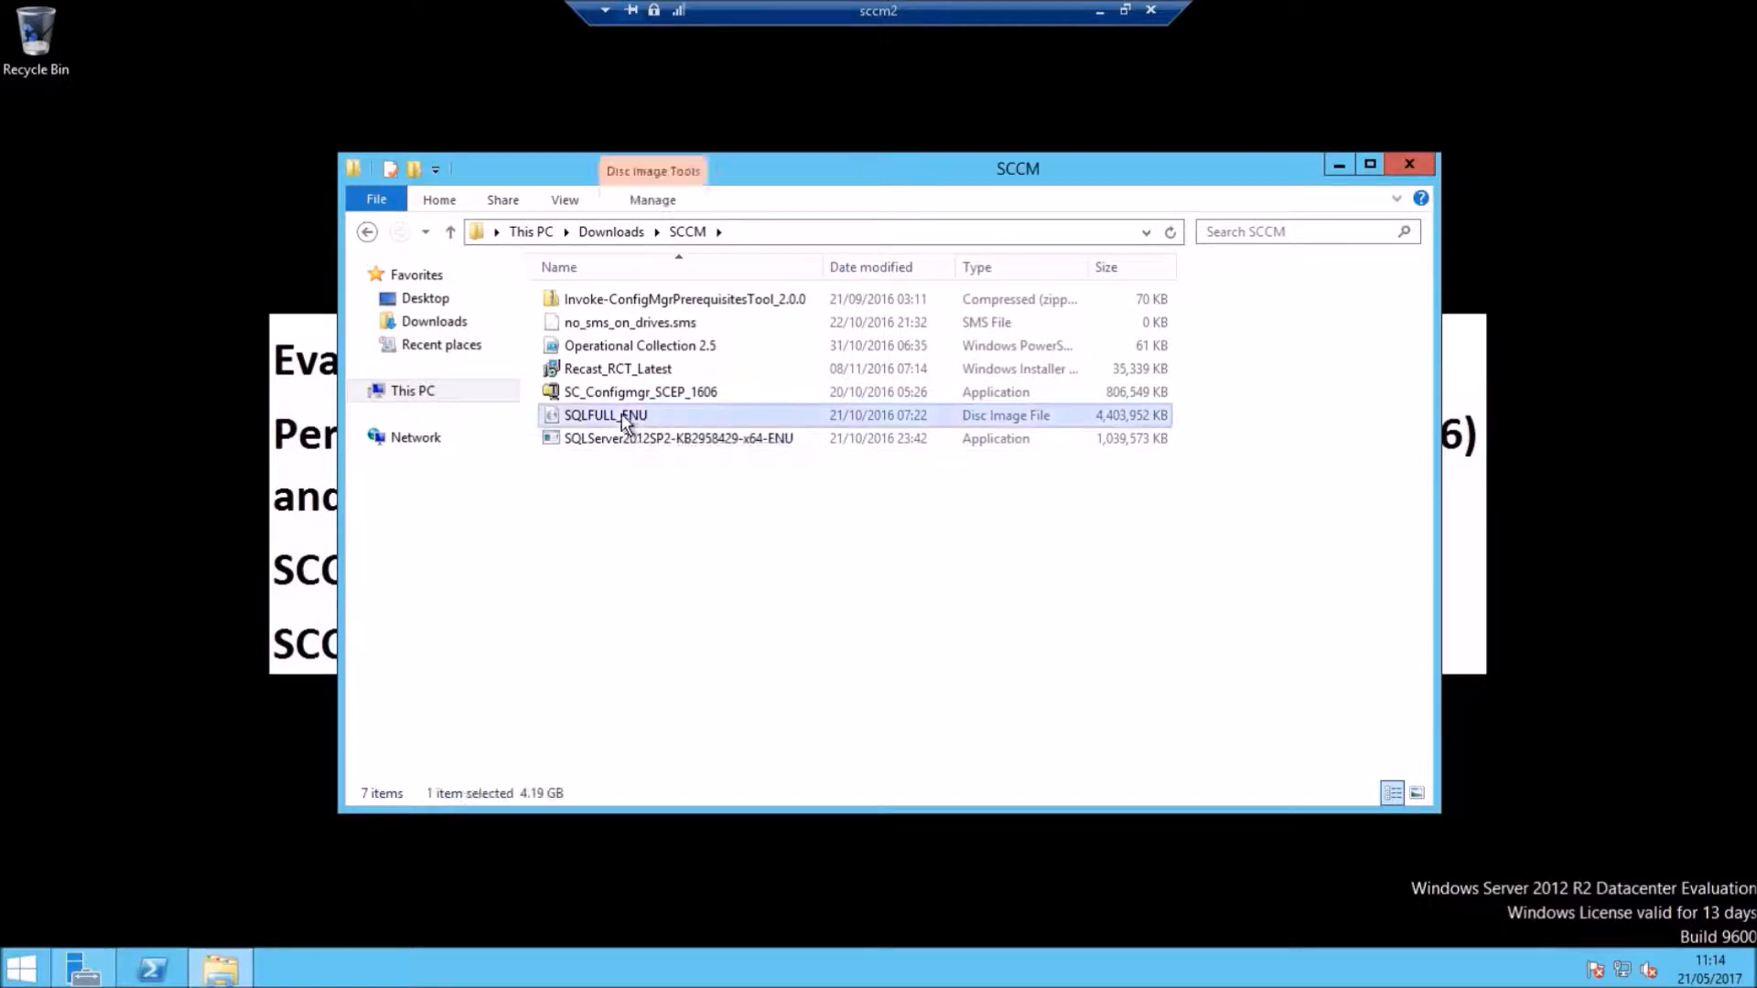
pyautogui.click(679, 429)
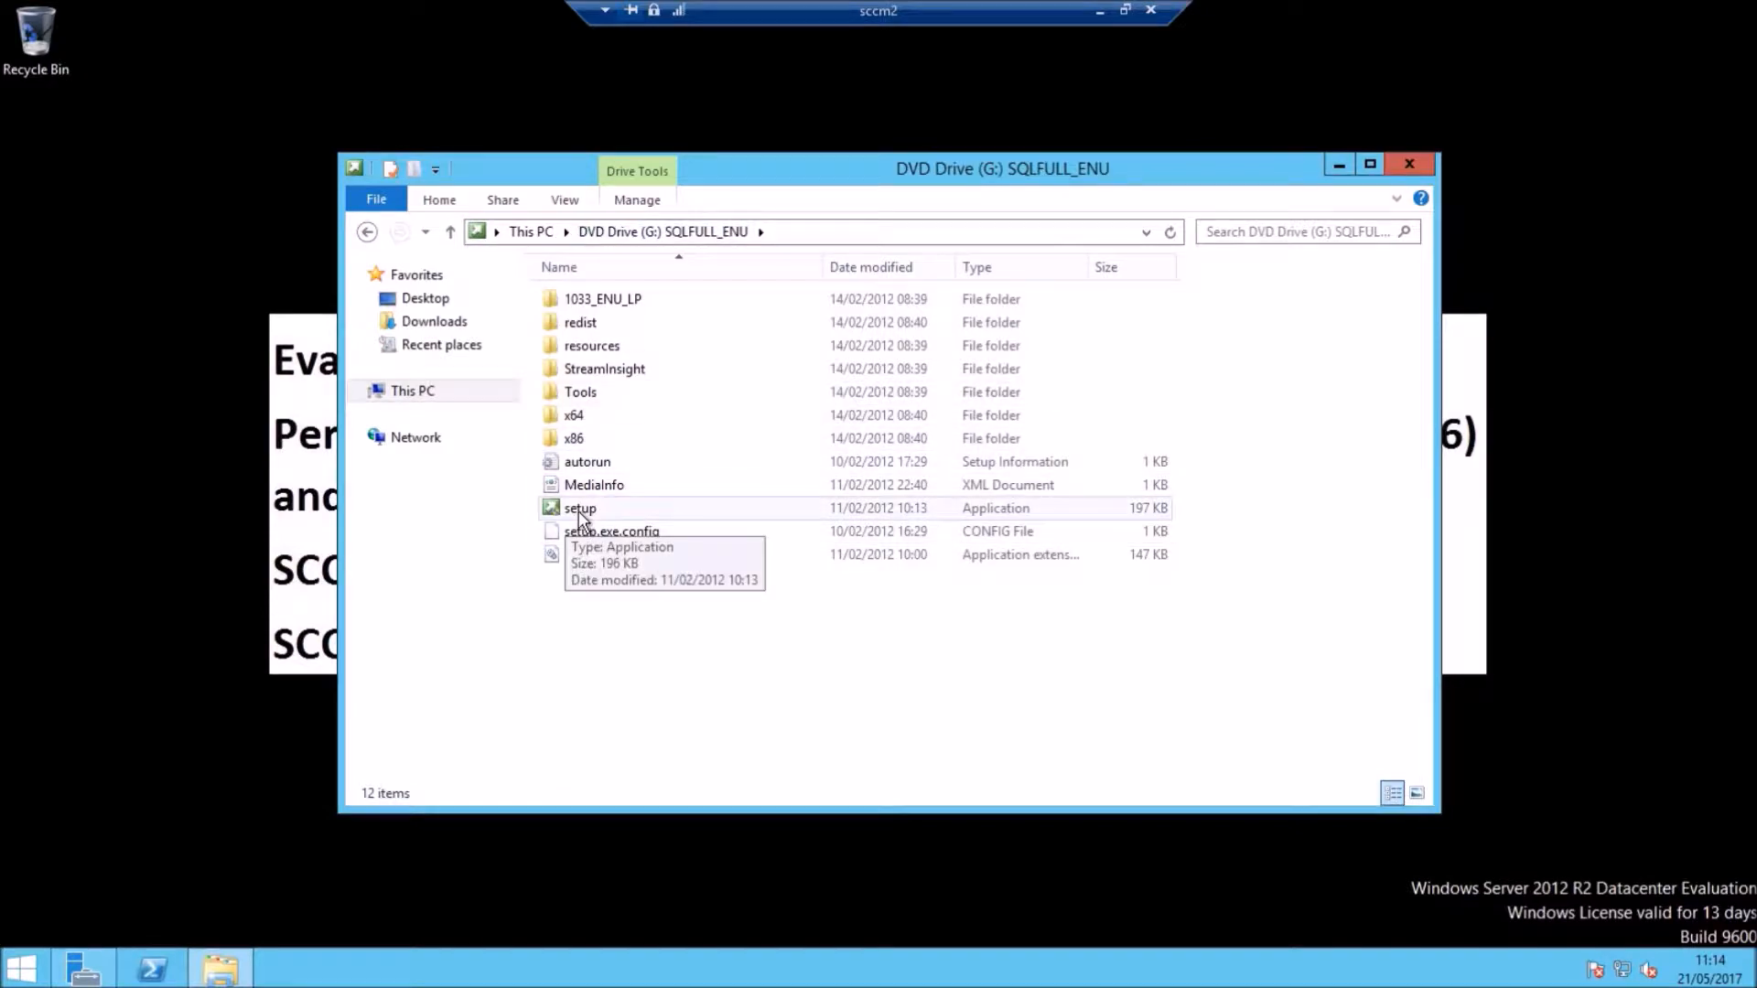
# Step: Launch SQL Server 2012 setup from the mounted G: drive, approving the UAC prompt
pyautogui.doubleClick(581, 508)
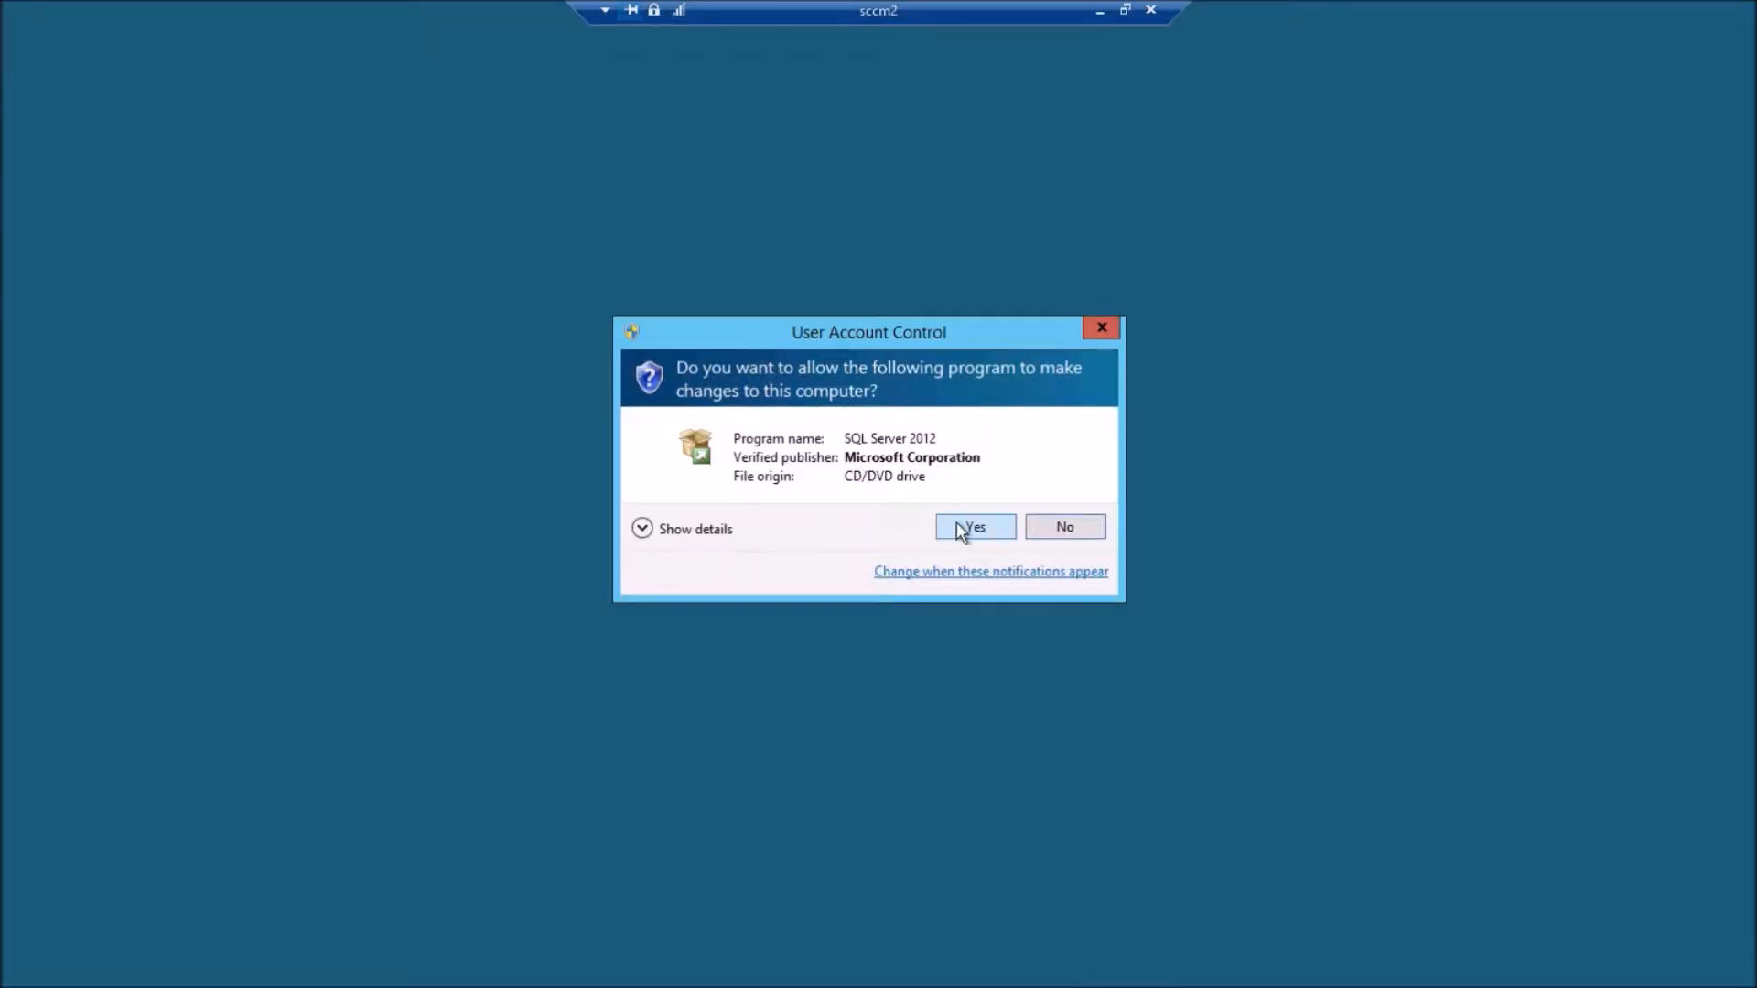
pyautogui.click(957, 522)
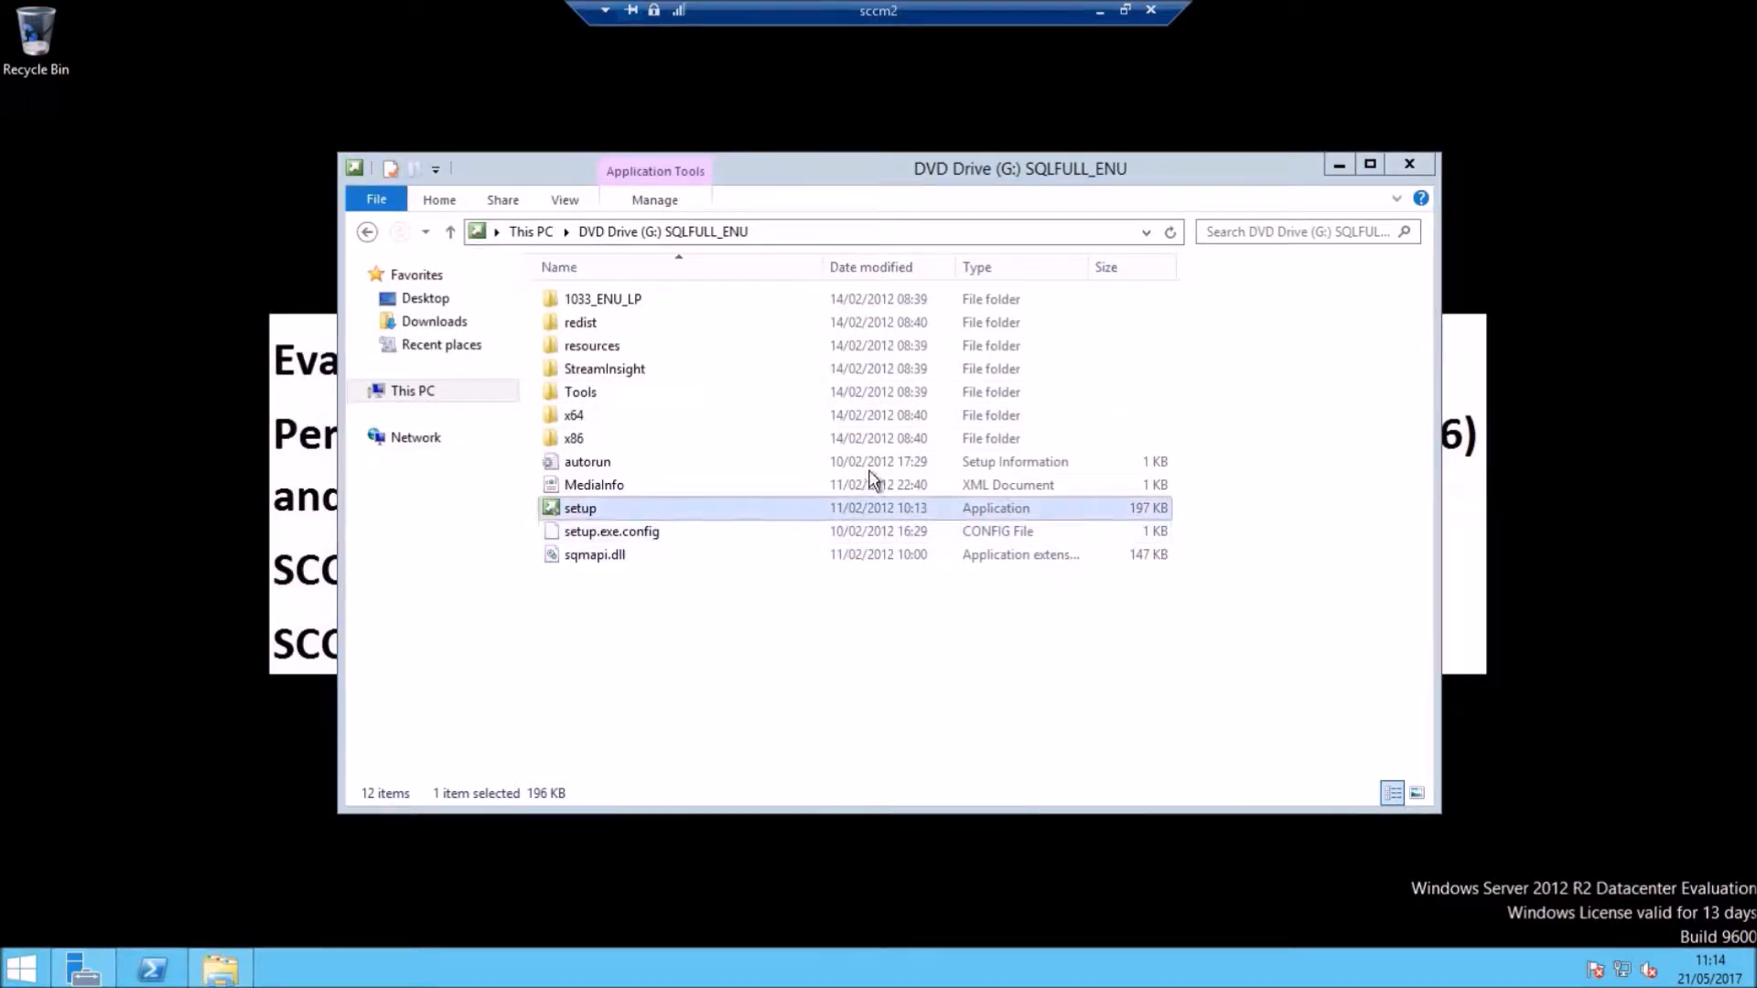
pyautogui.click(1338, 166)
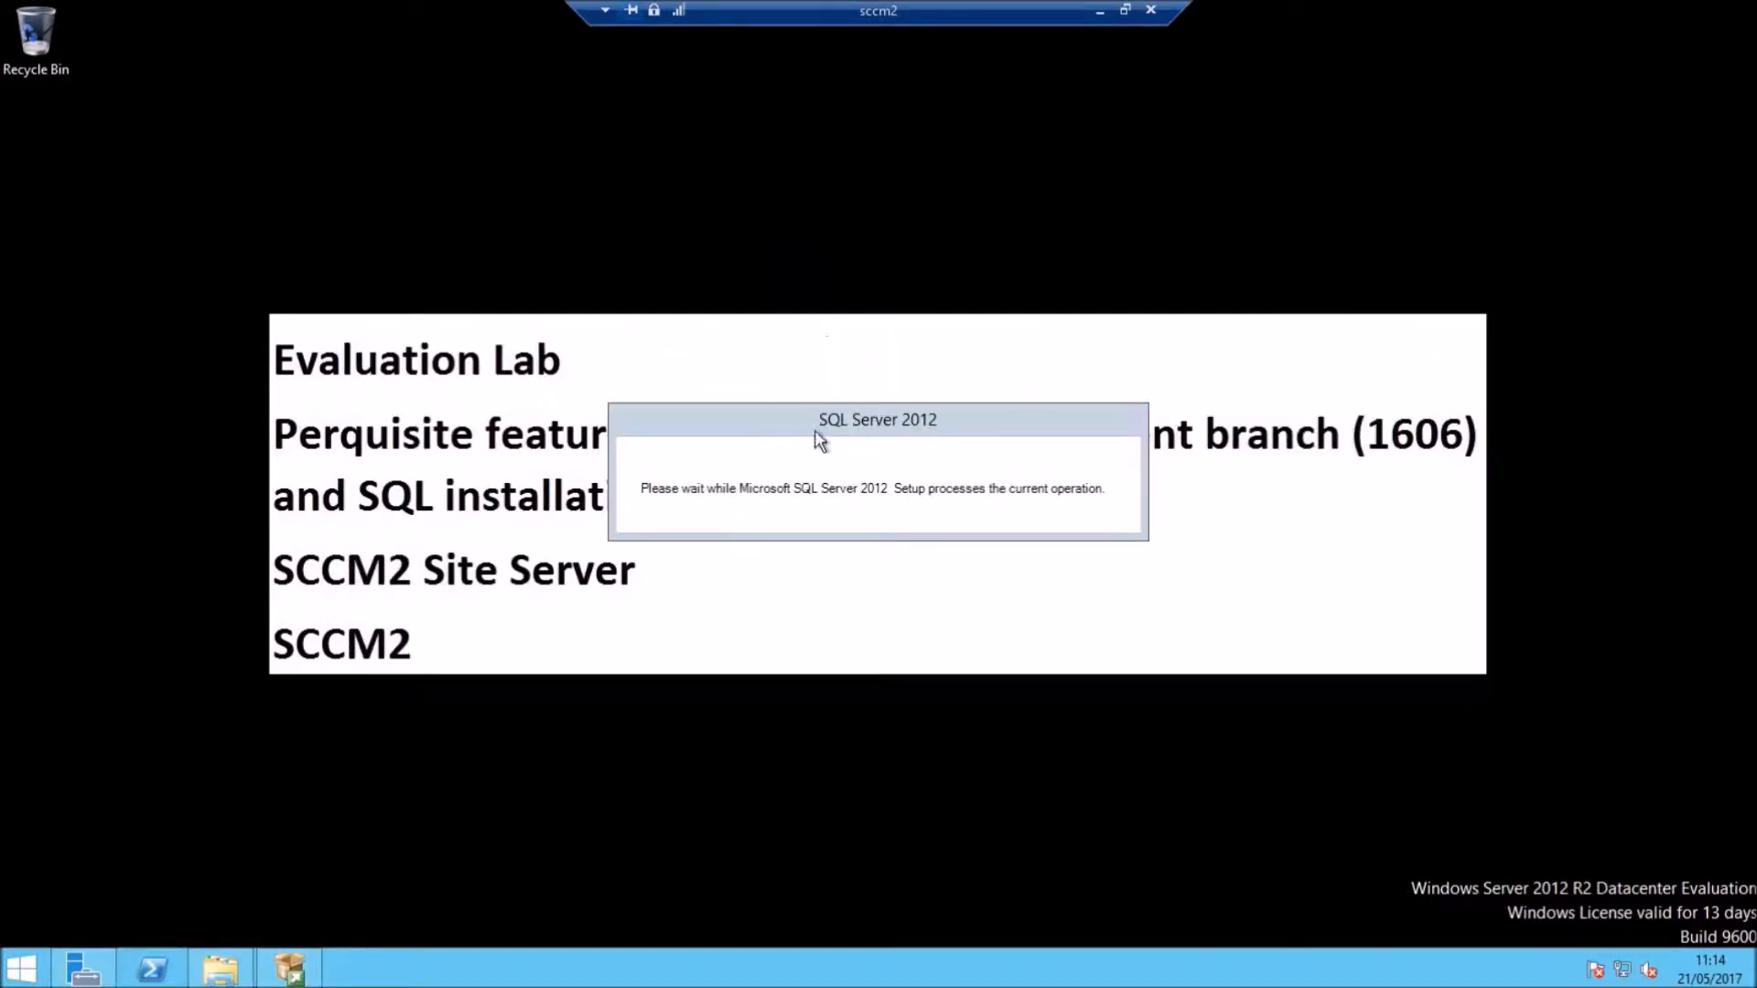
# Step: Start a new SQL Server stand-alone installation and accept the passed support rules
pyautogui.moveTo(833, 404); pyautogui.dragTo(815, 218)
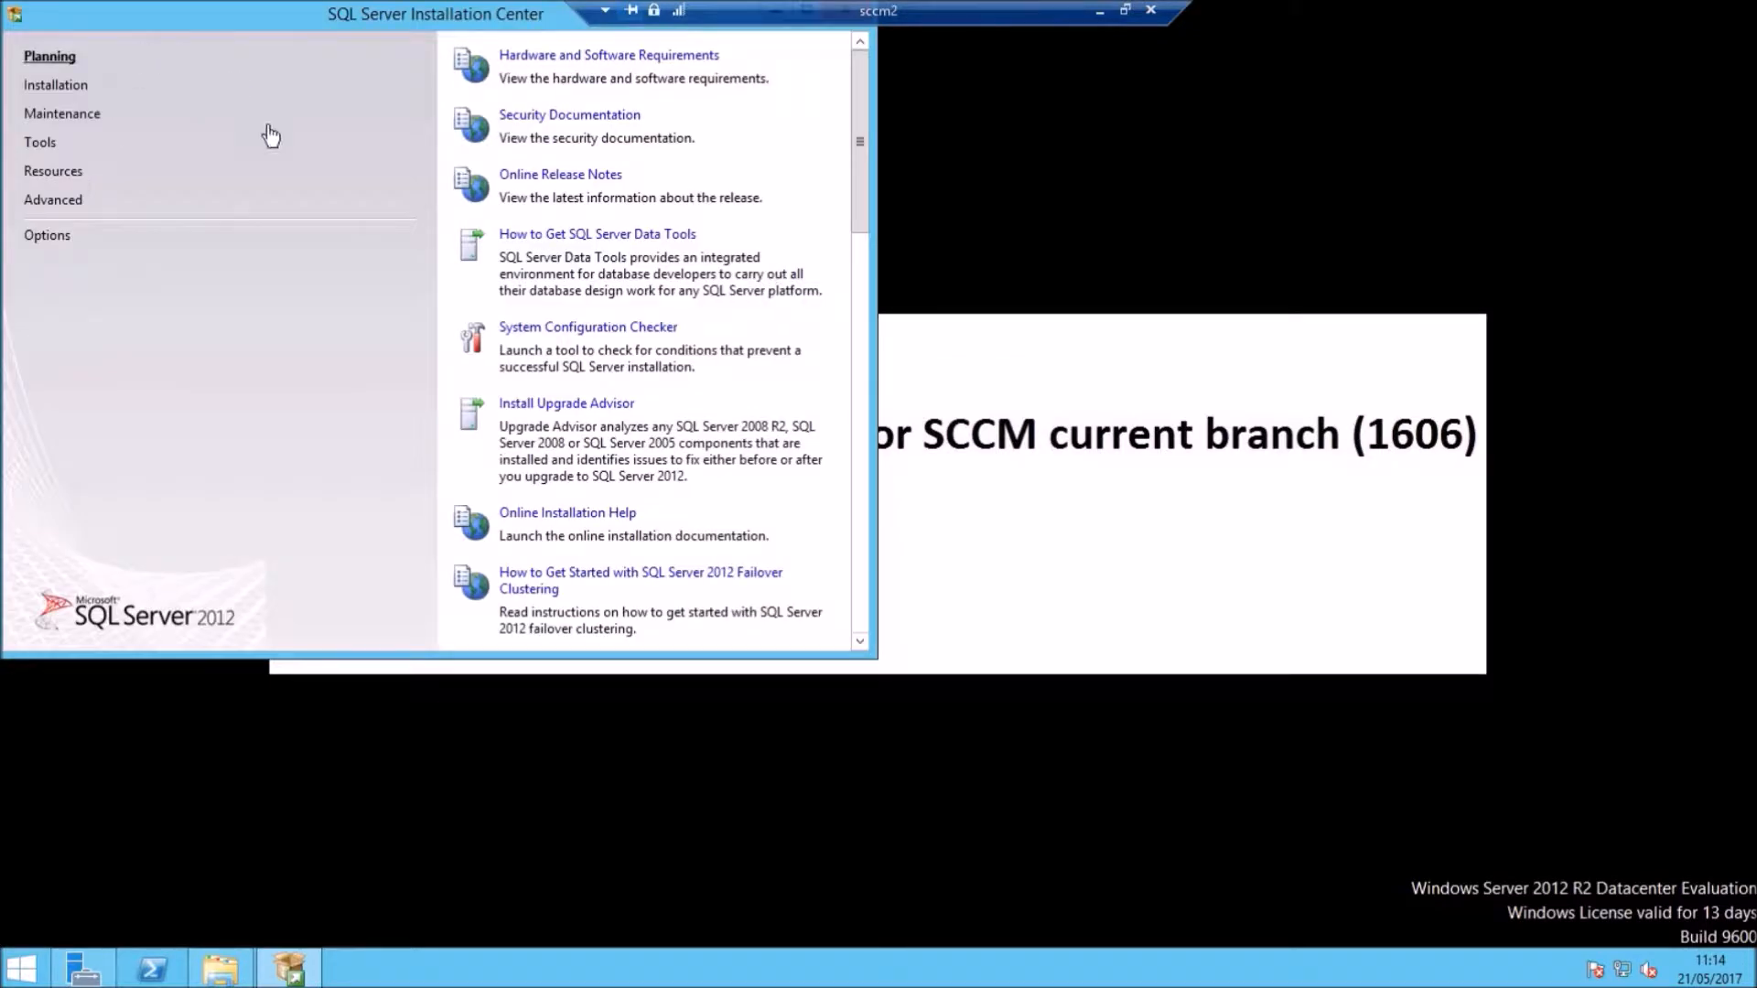
pyautogui.click(89, 92)
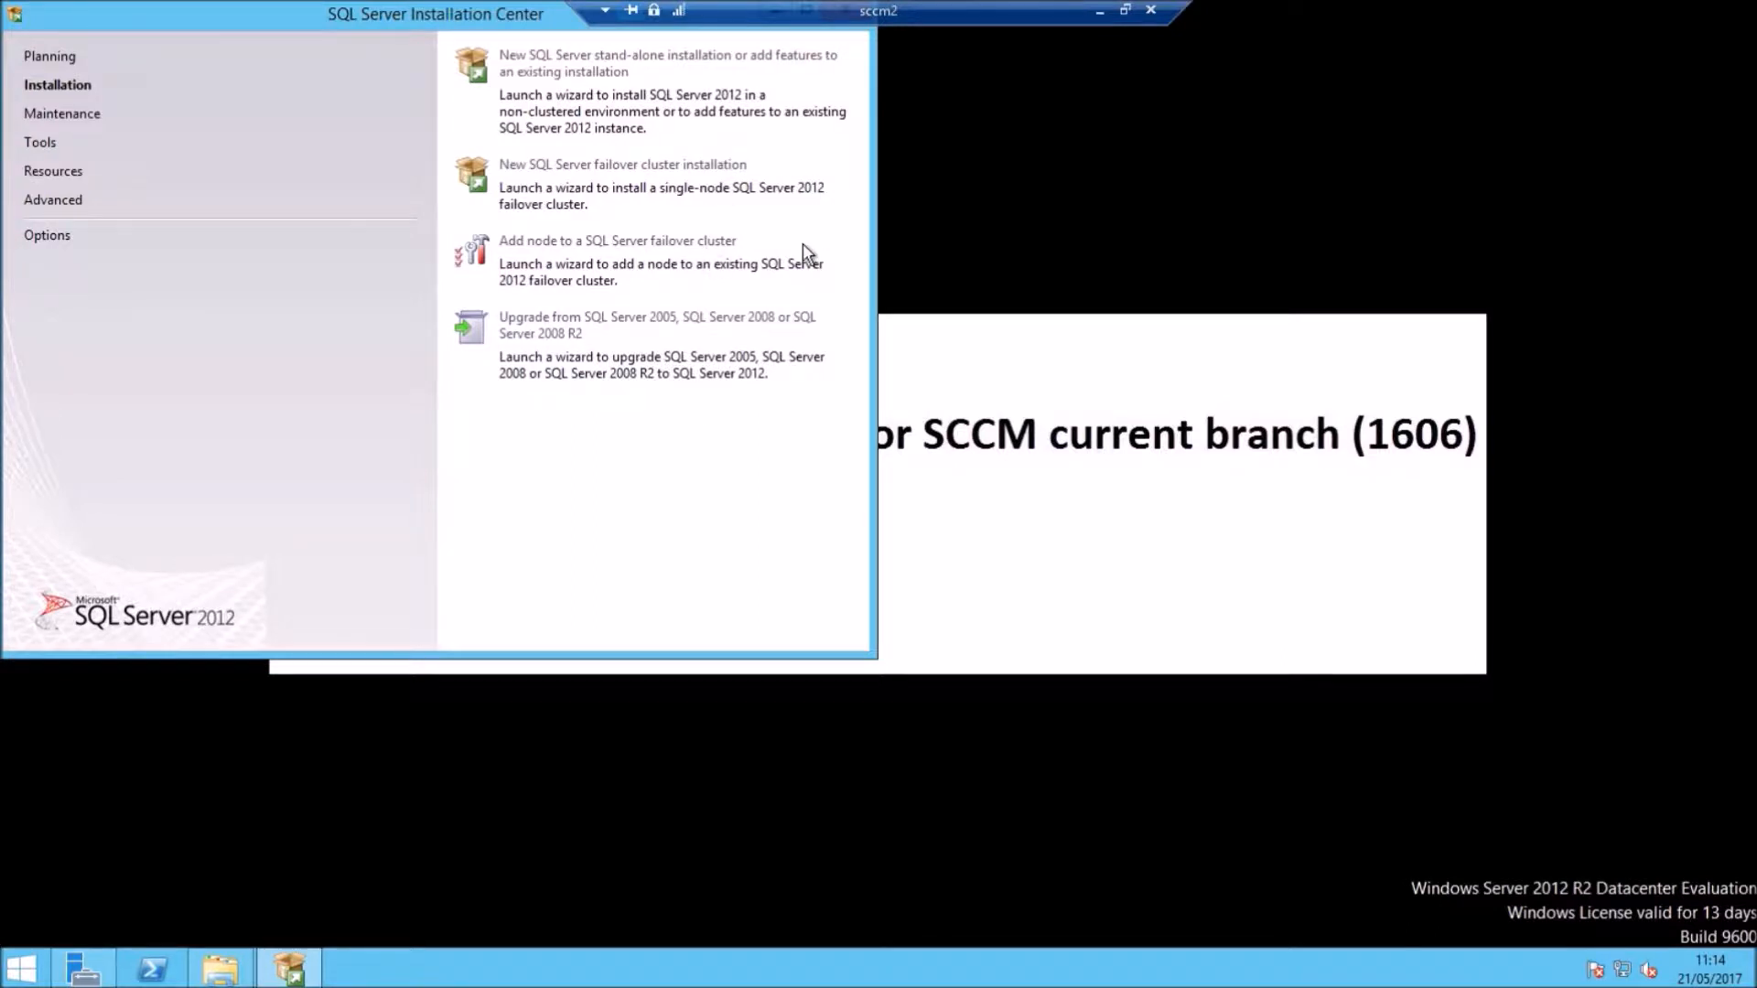
pyautogui.click(718, 174)
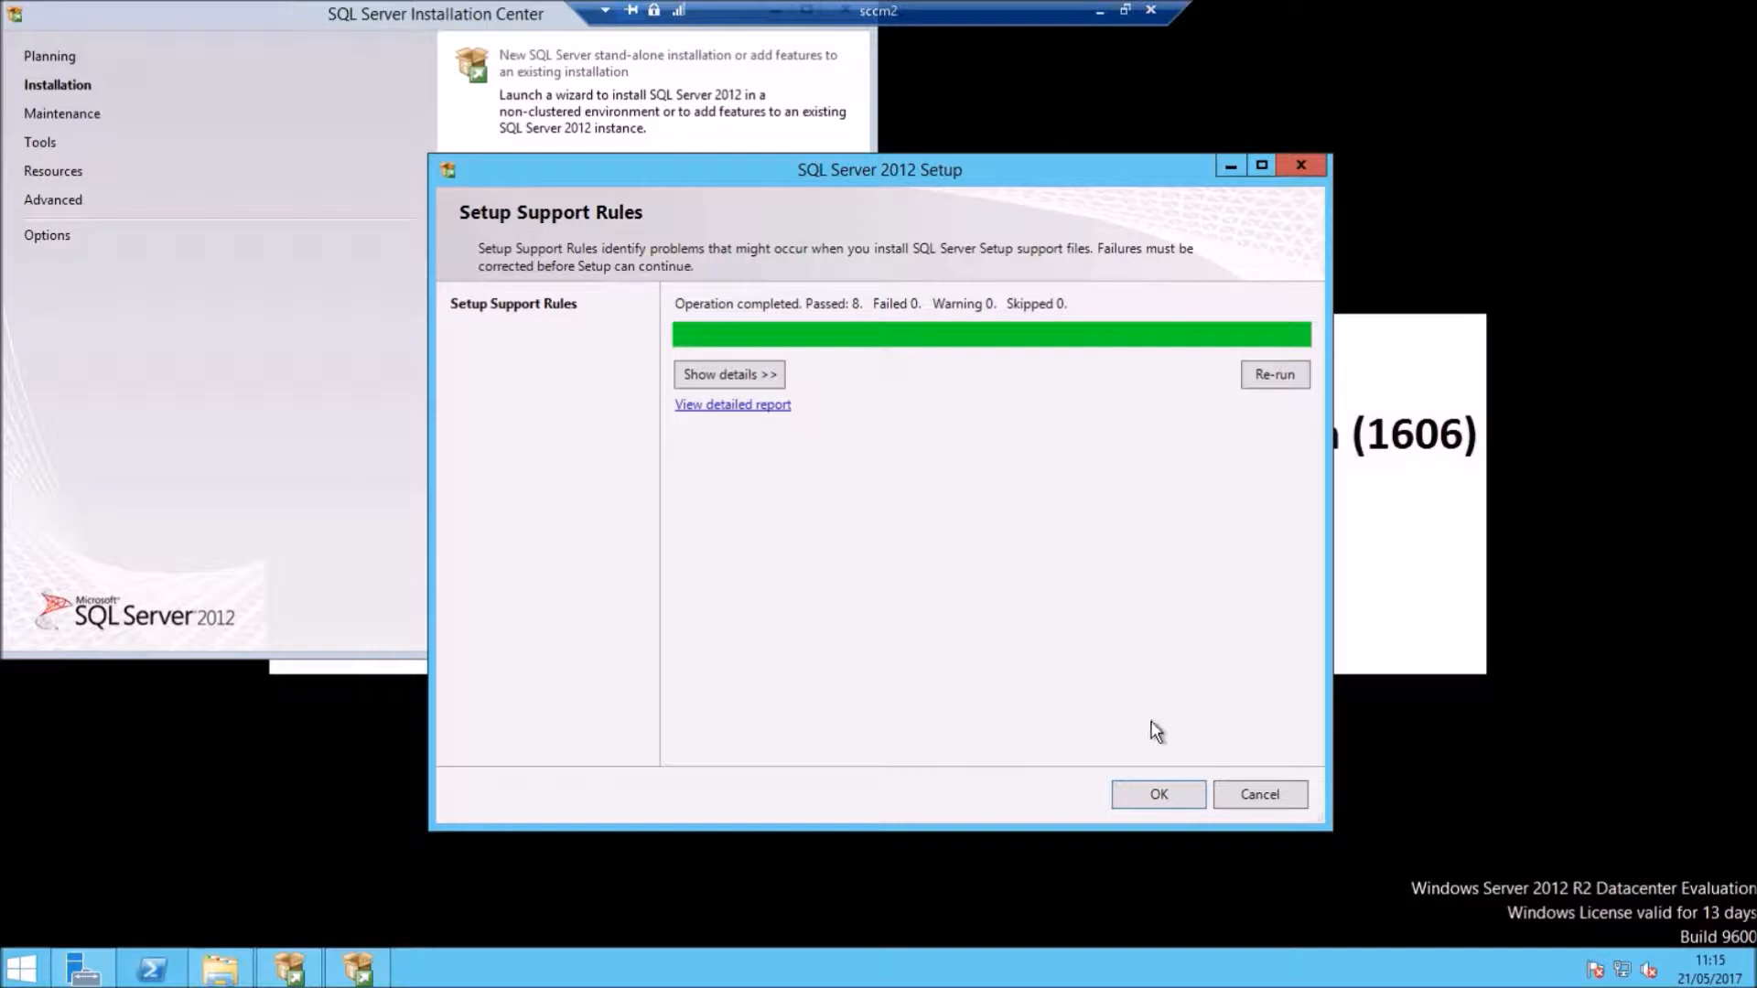
pyautogui.click(1159, 795)
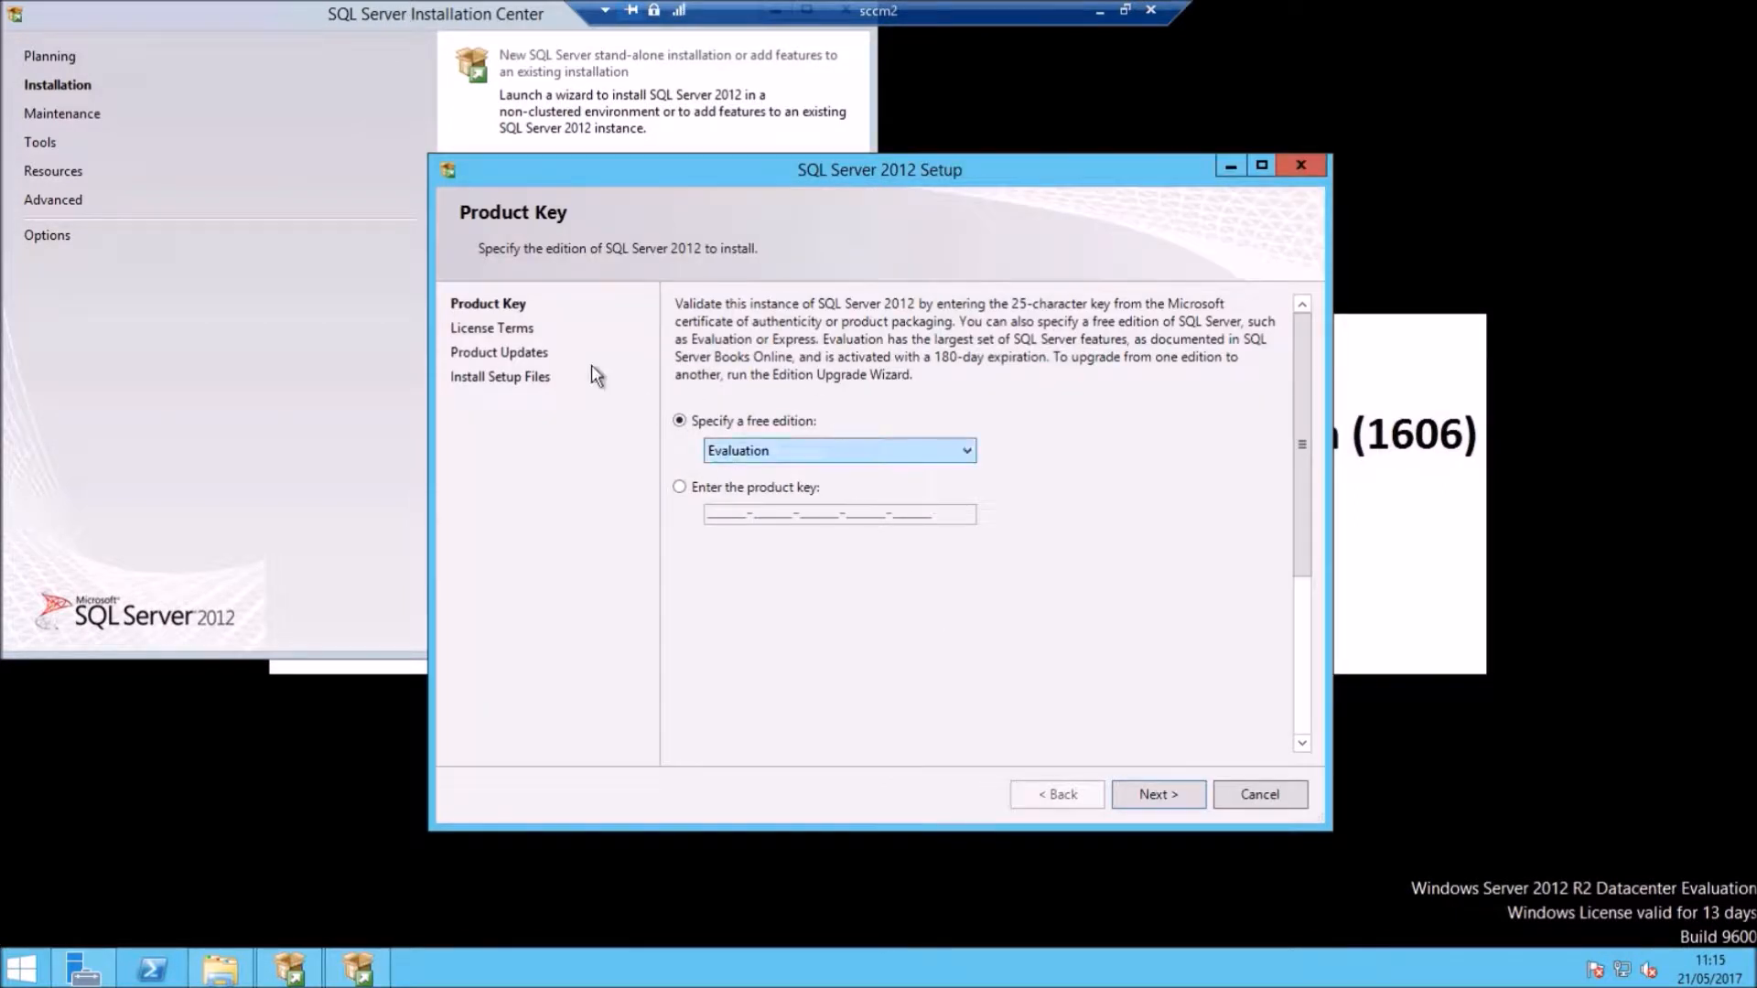
# Step: Keep the Evaluation edition, accept the license terms, and install setup files with product updates
pyautogui.click(1157, 794)
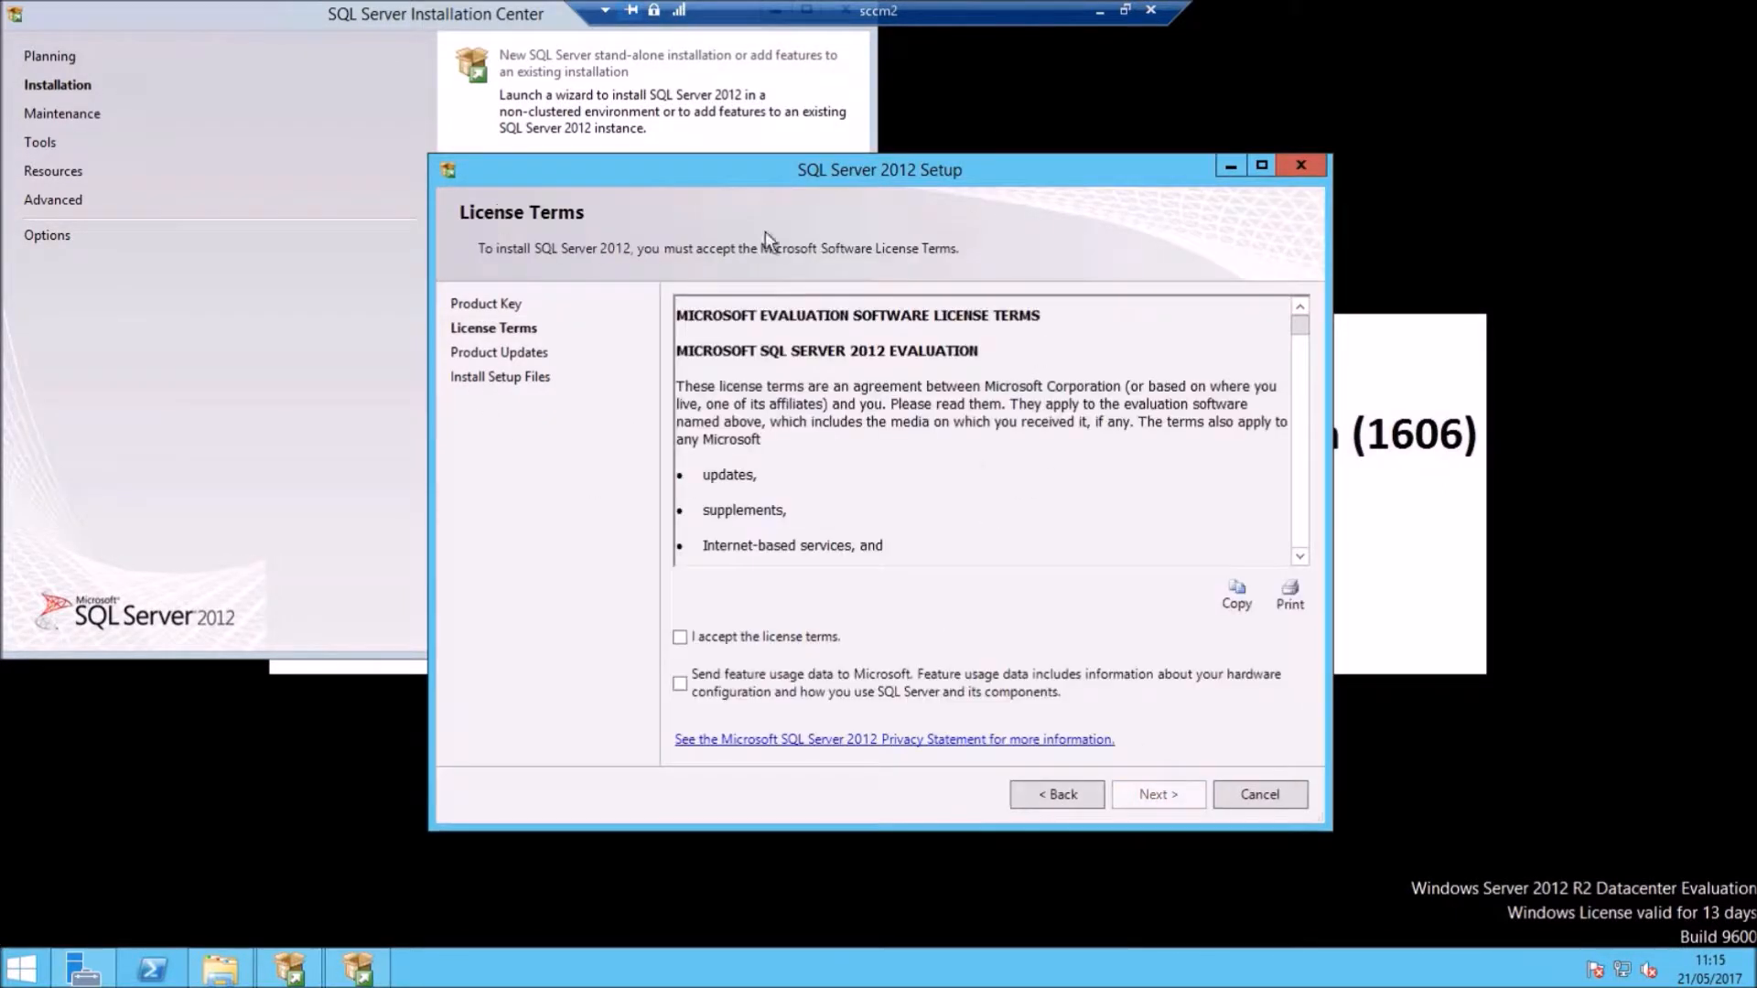
pyautogui.click(704, 639)
pyautogui.click(1159, 796)
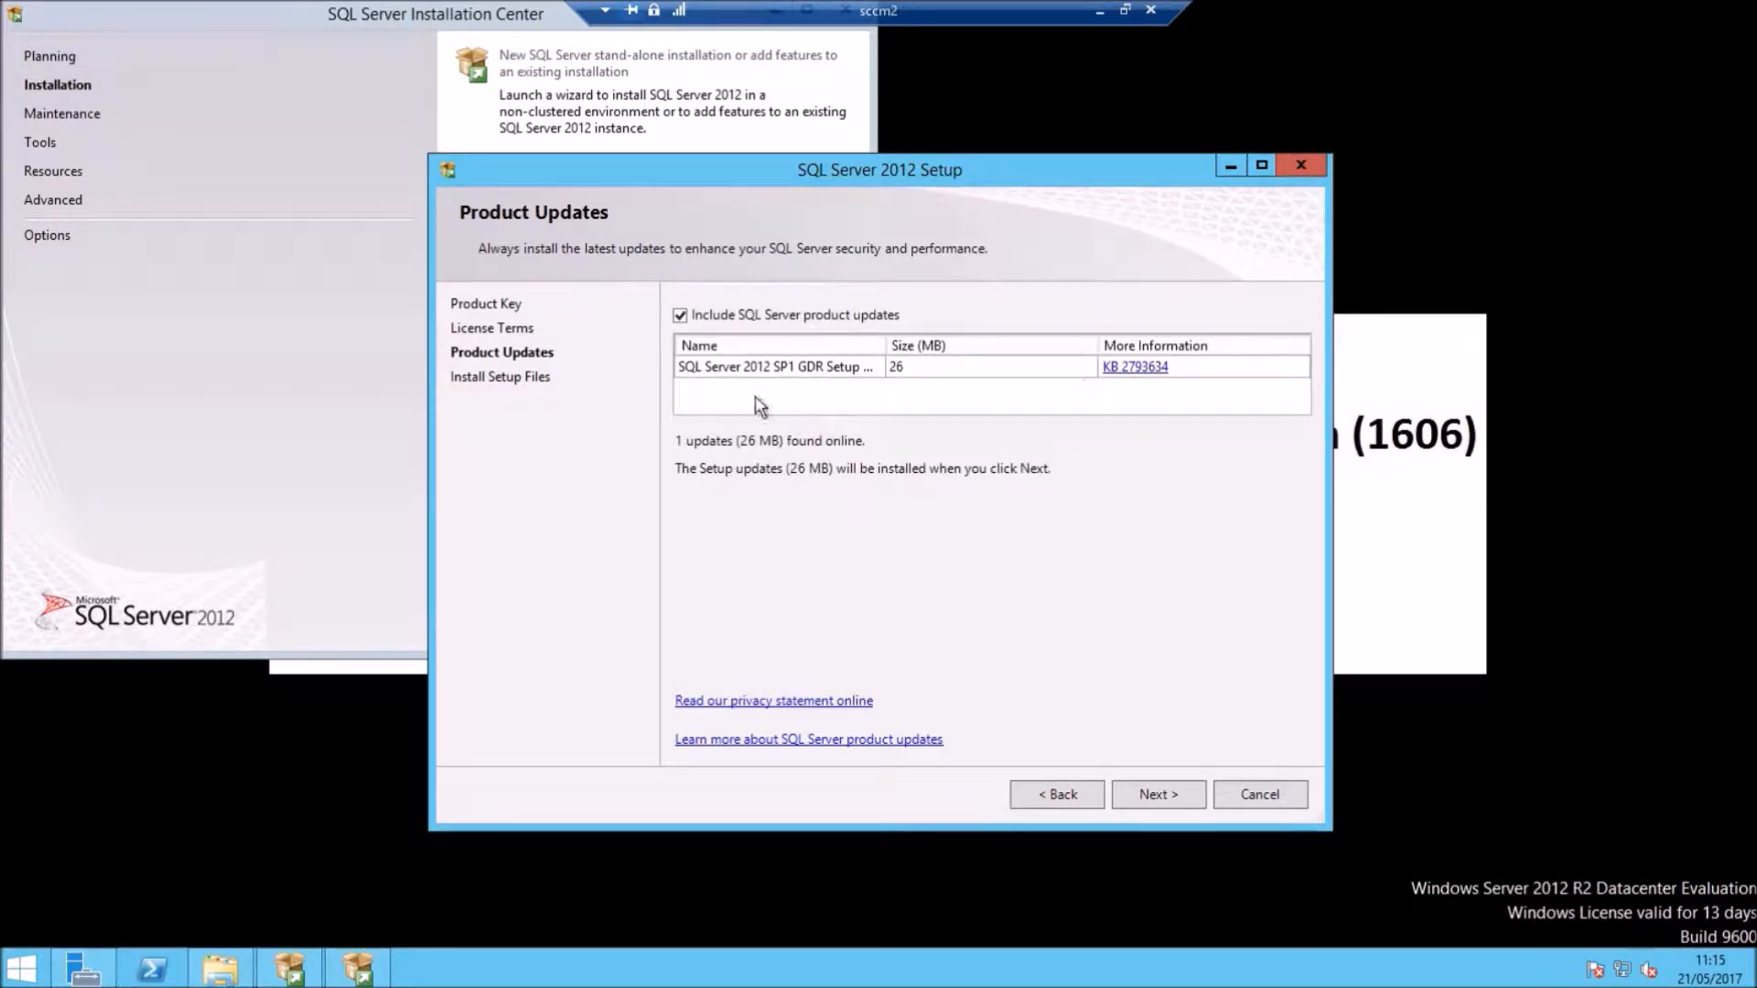
pyautogui.click(1158, 795)
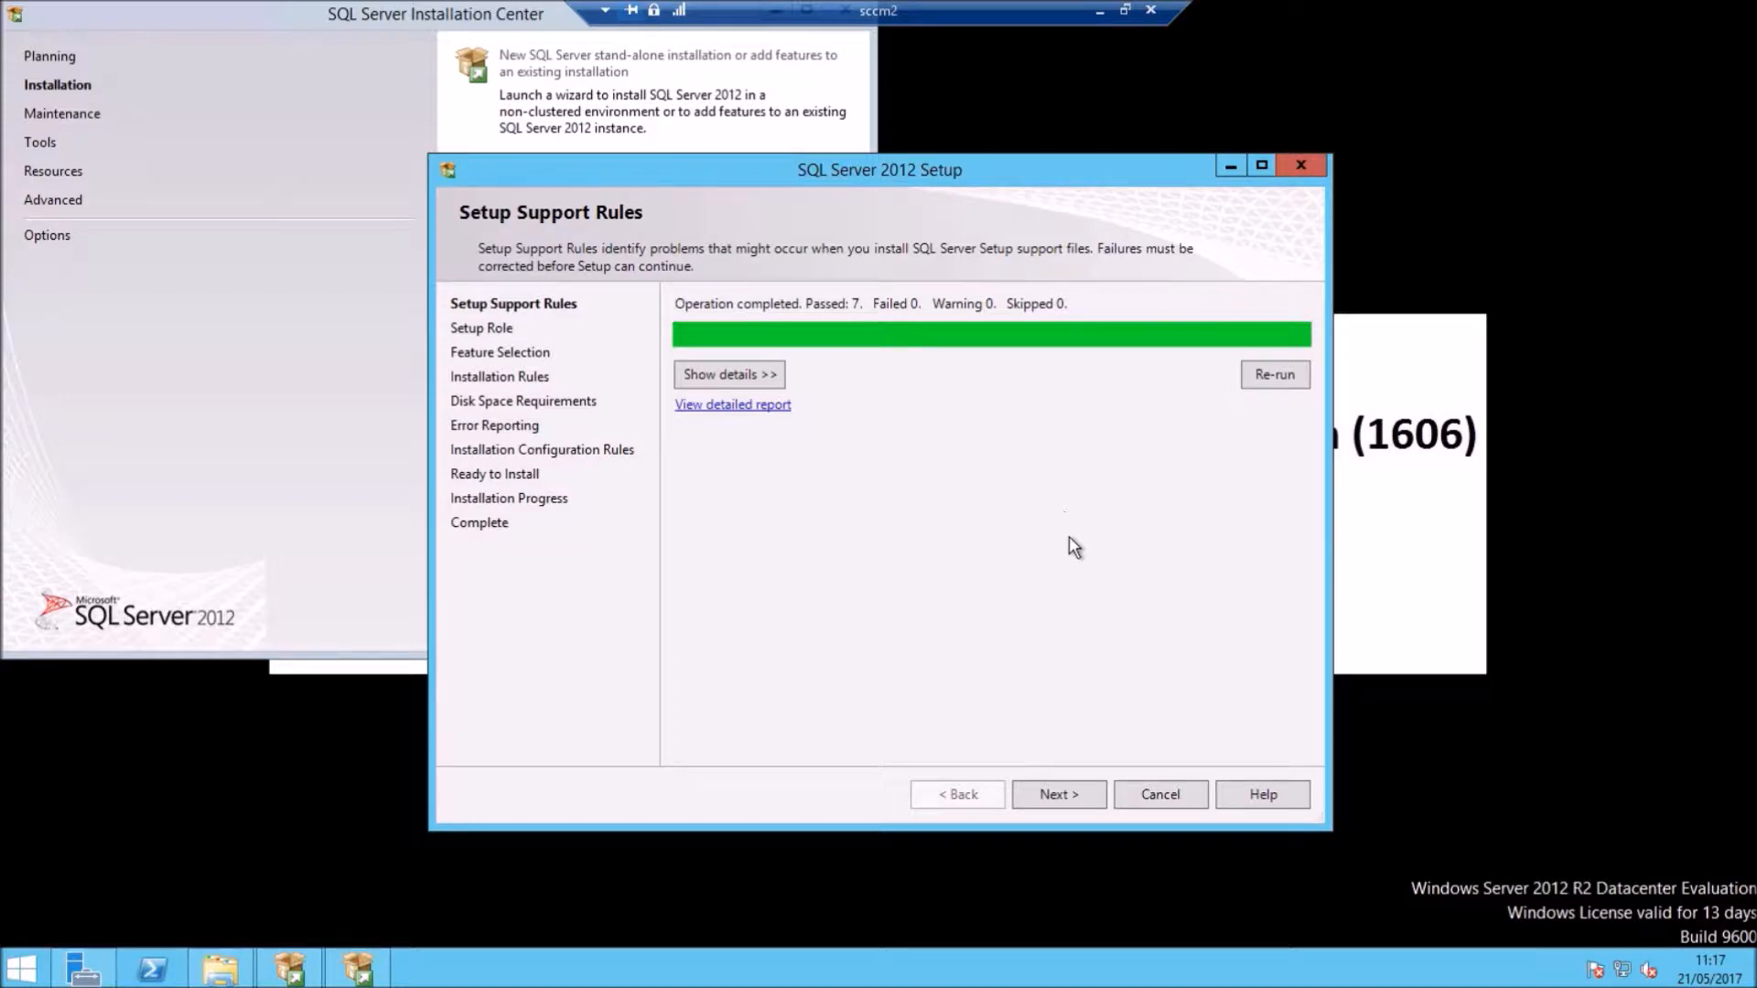
# Step: Select Database Engine Services, Reporting Services - Native and Management Tools - Complete features
pyautogui.click(1061, 794)
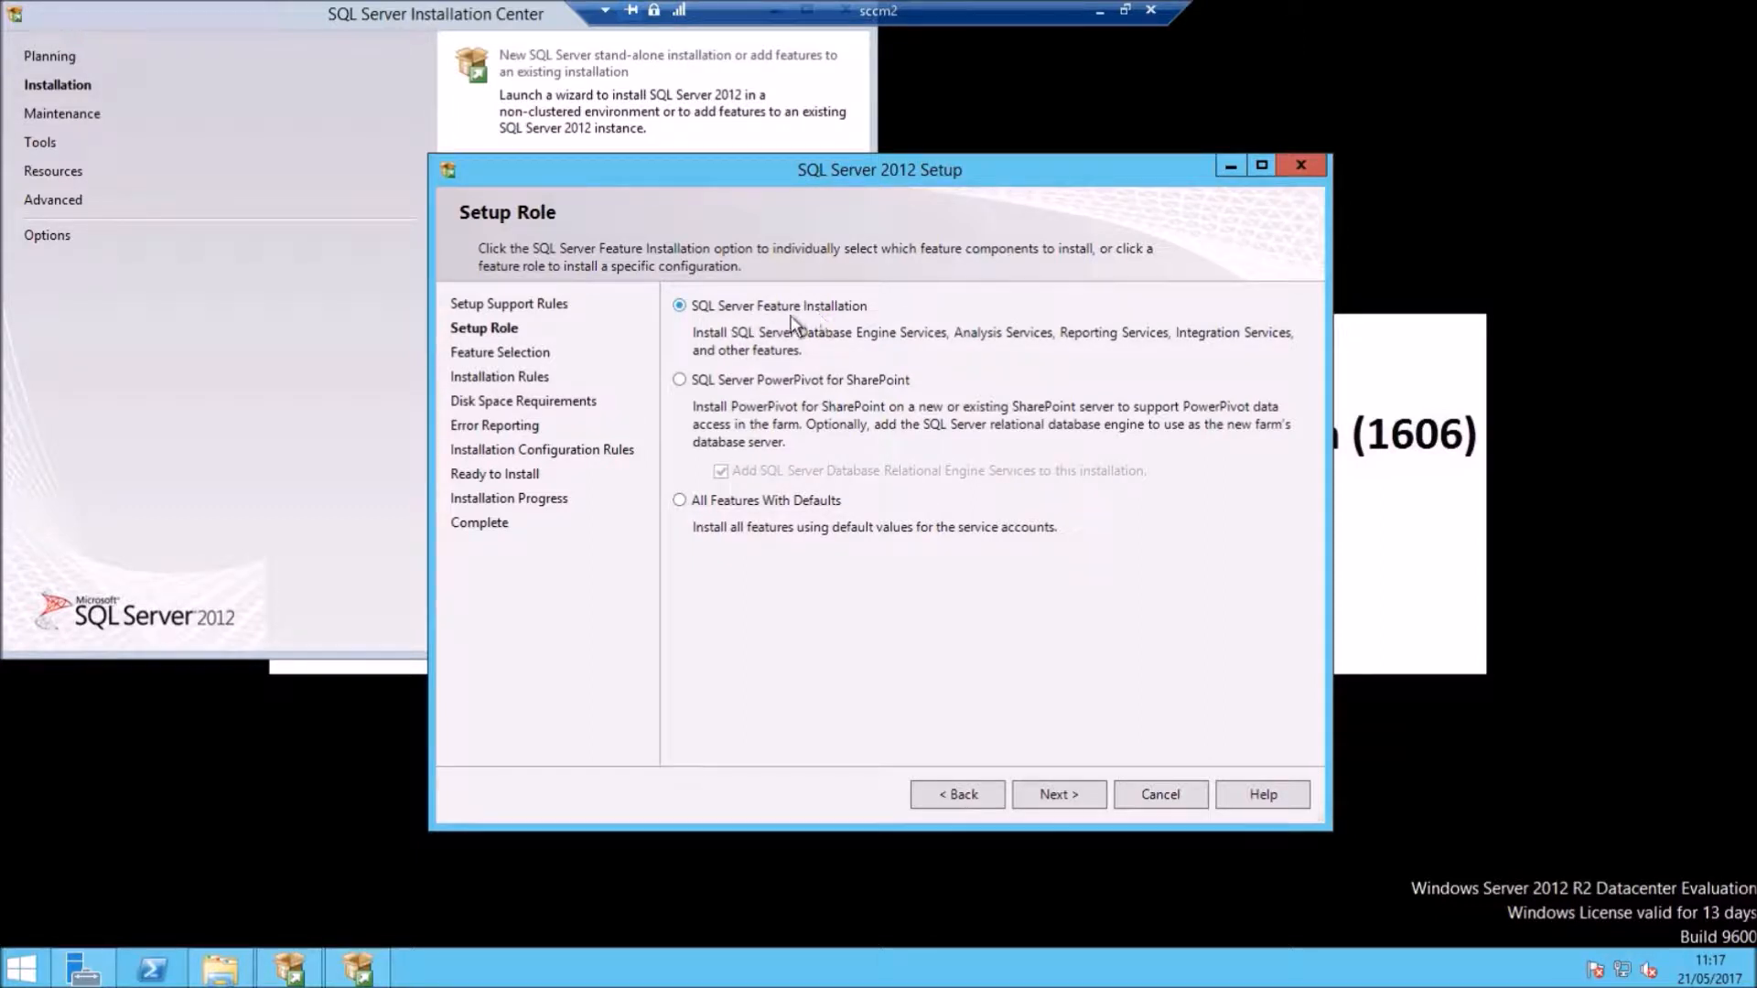
pyautogui.click(1088, 789)
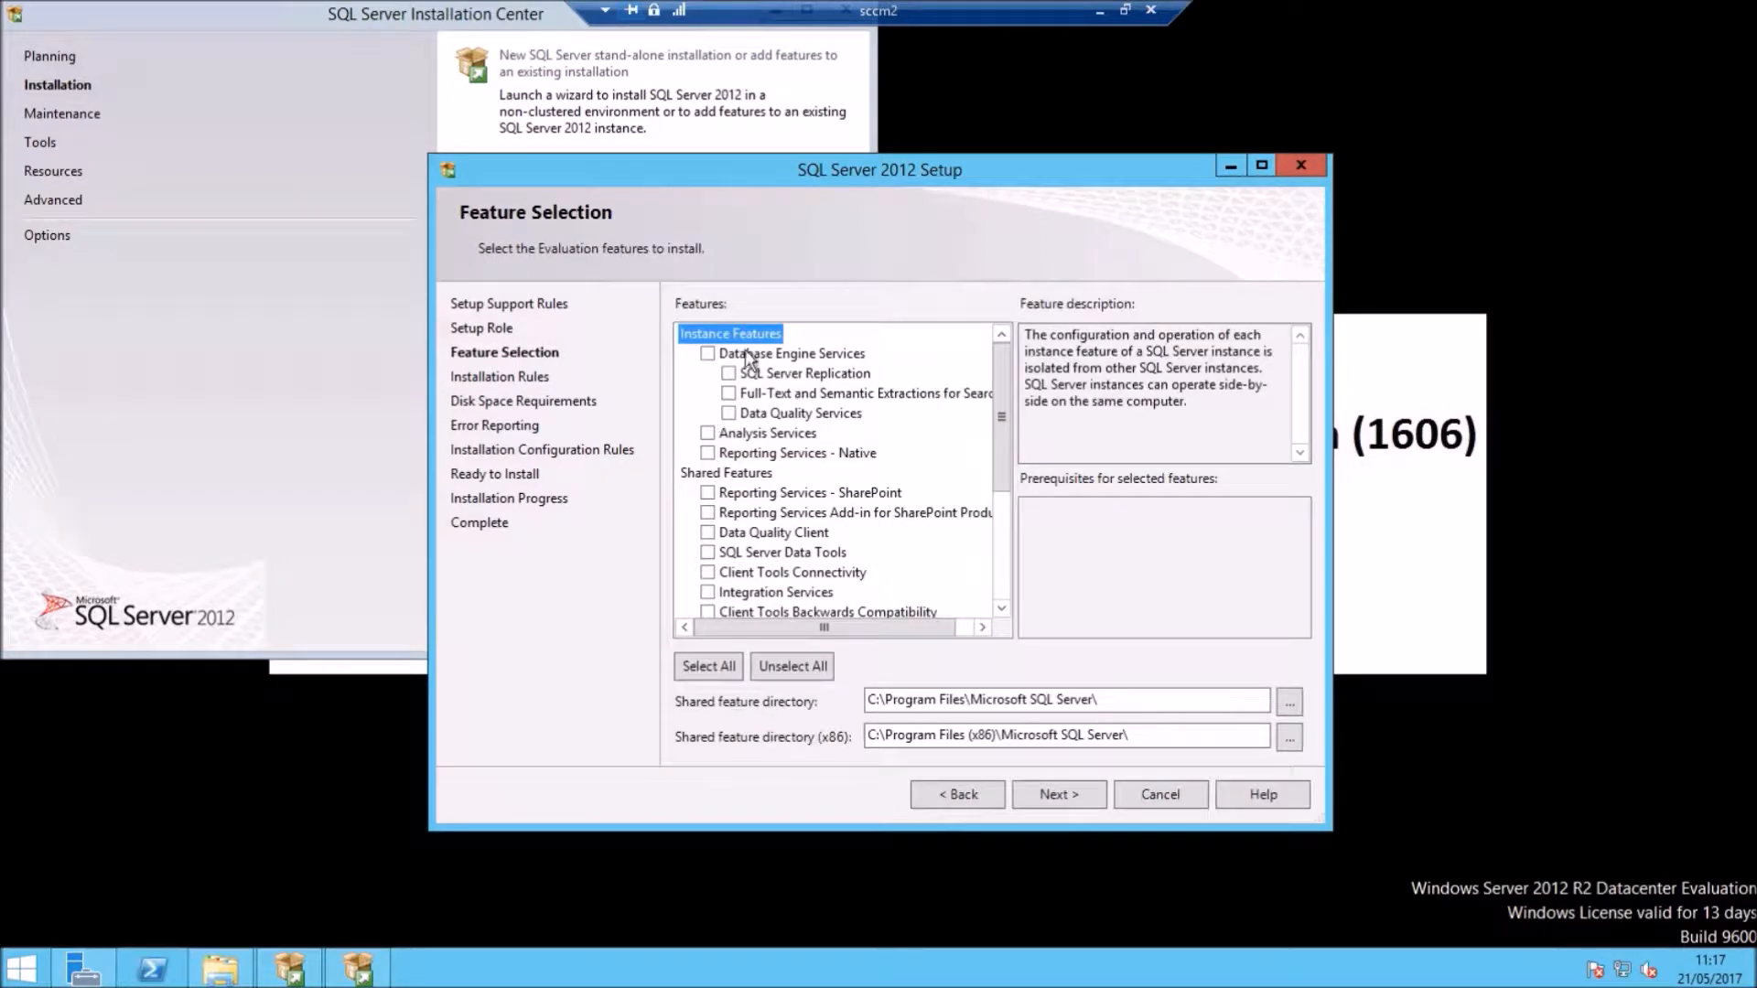
pyautogui.click(709, 356)
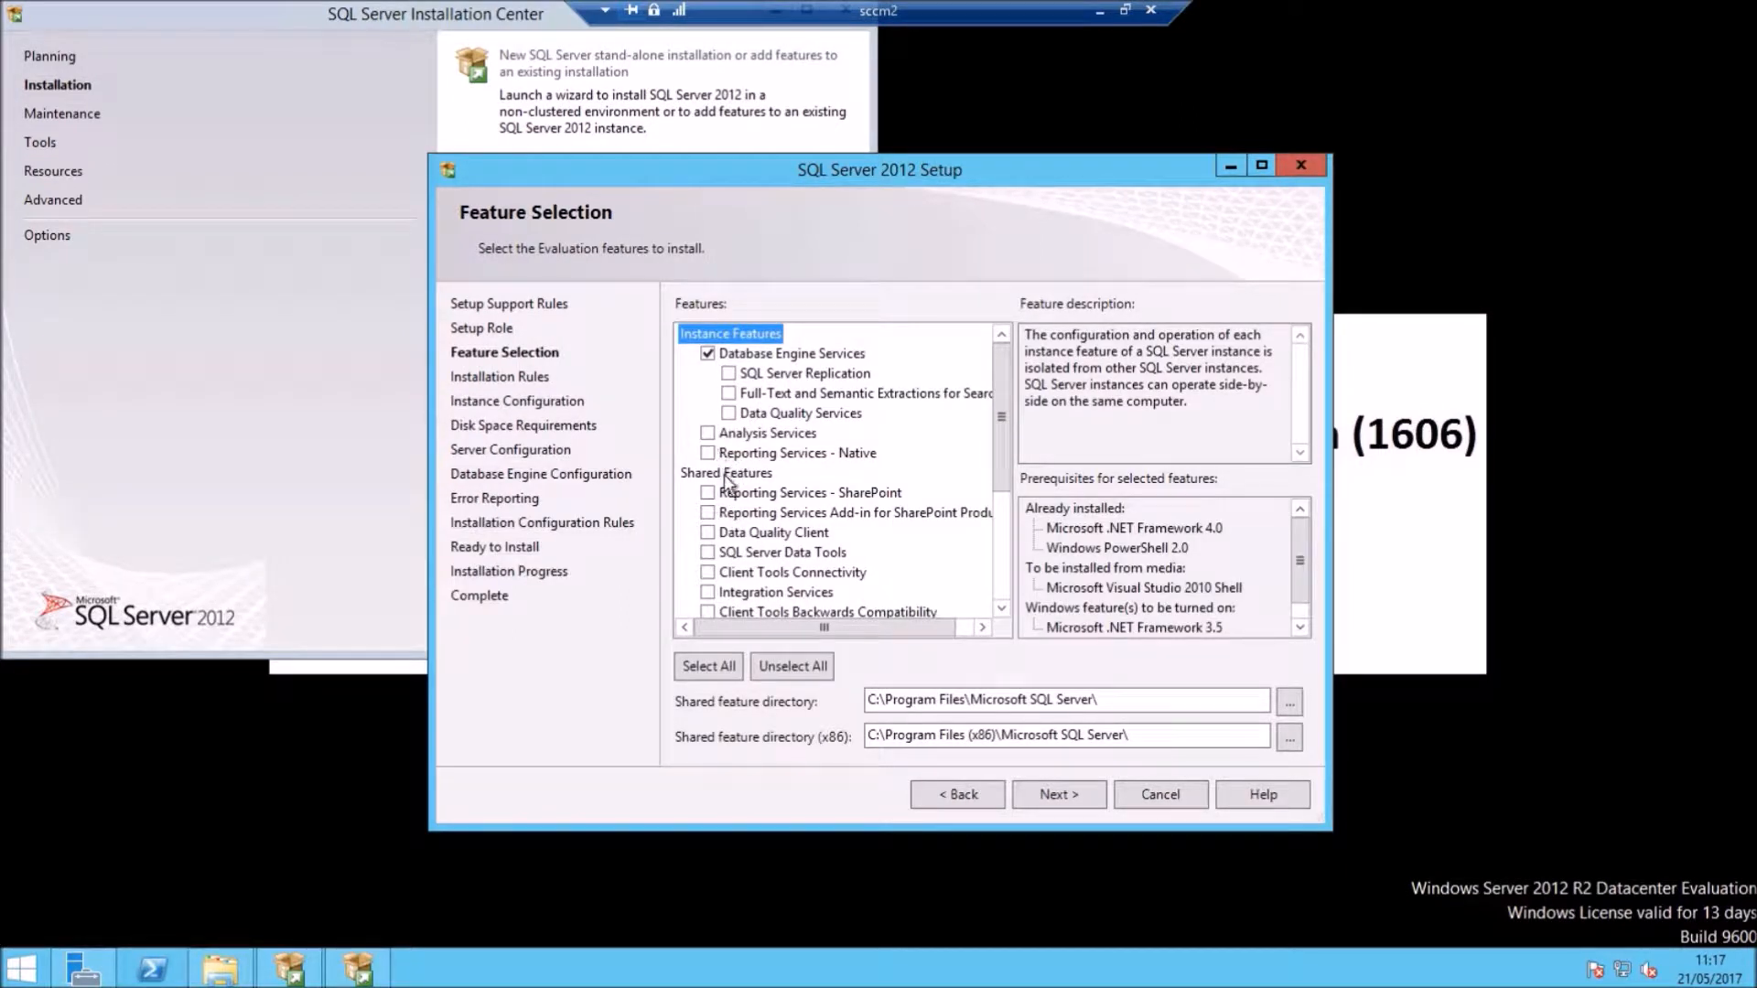
pyautogui.click(709, 453)
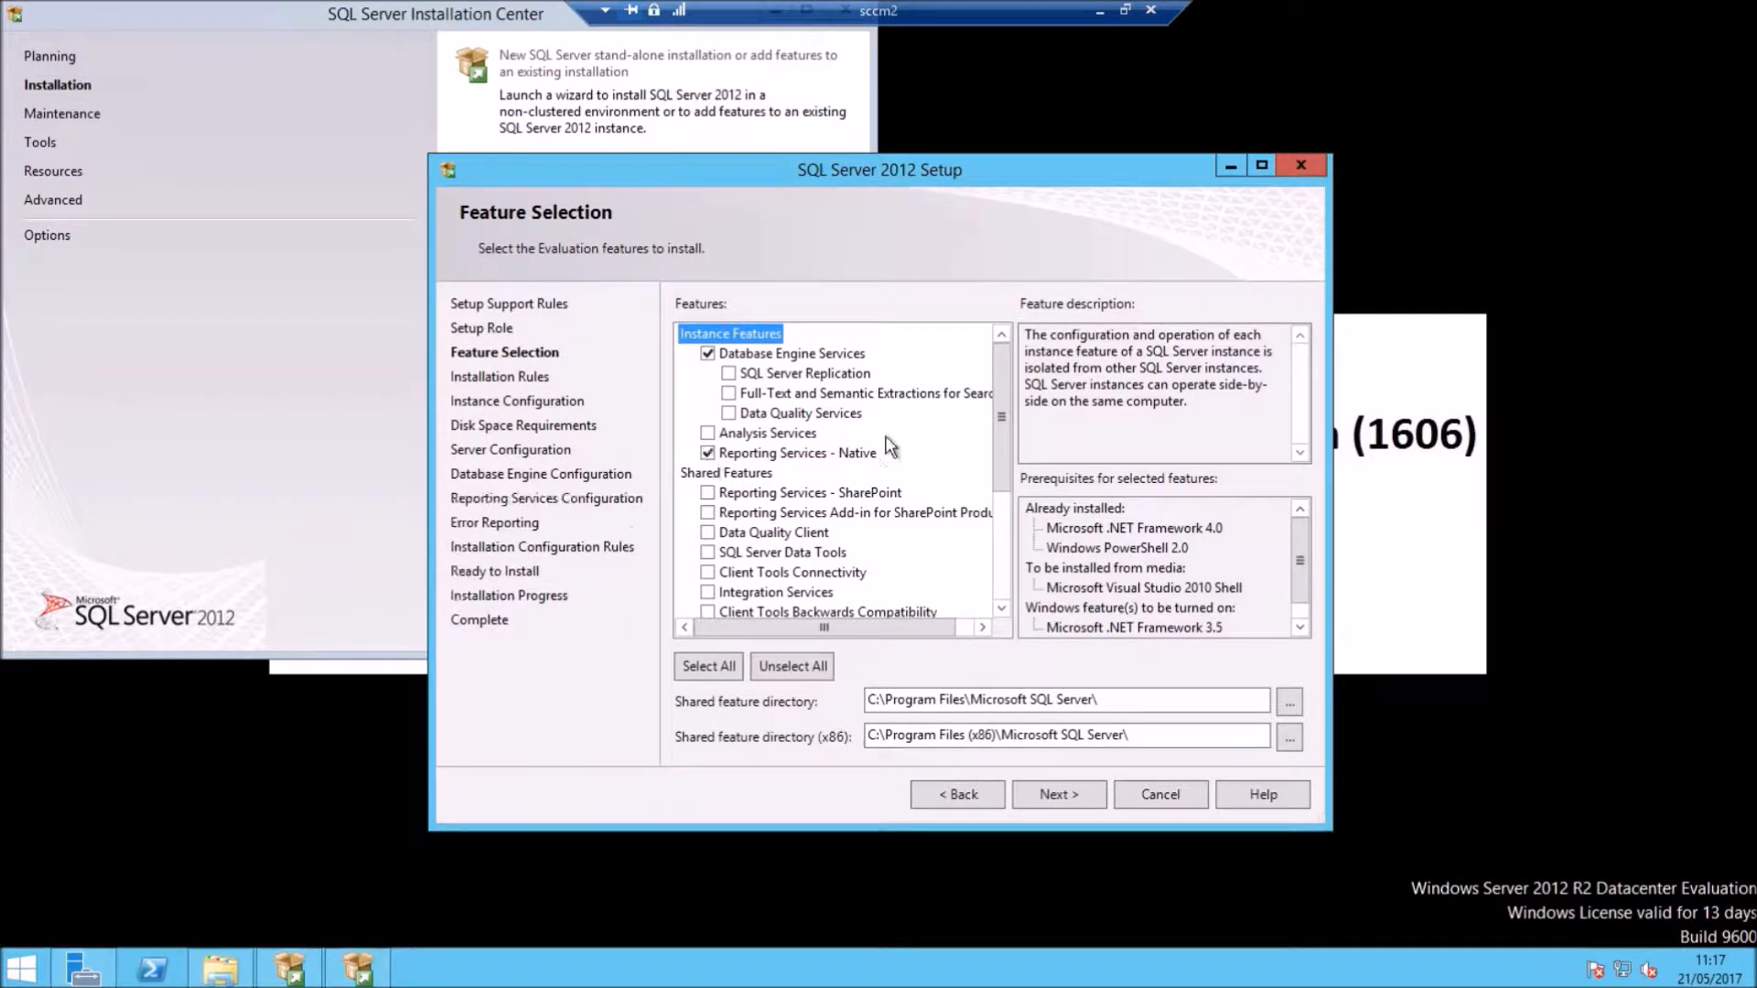
pyautogui.click(1002, 607)
pyautogui.click(1003, 608)
pyautogui.click(1003, 607)
pyautogui.click(1003, 608)
pyautogui.click(1004, 606)
pyautogui.click(1003, 605)
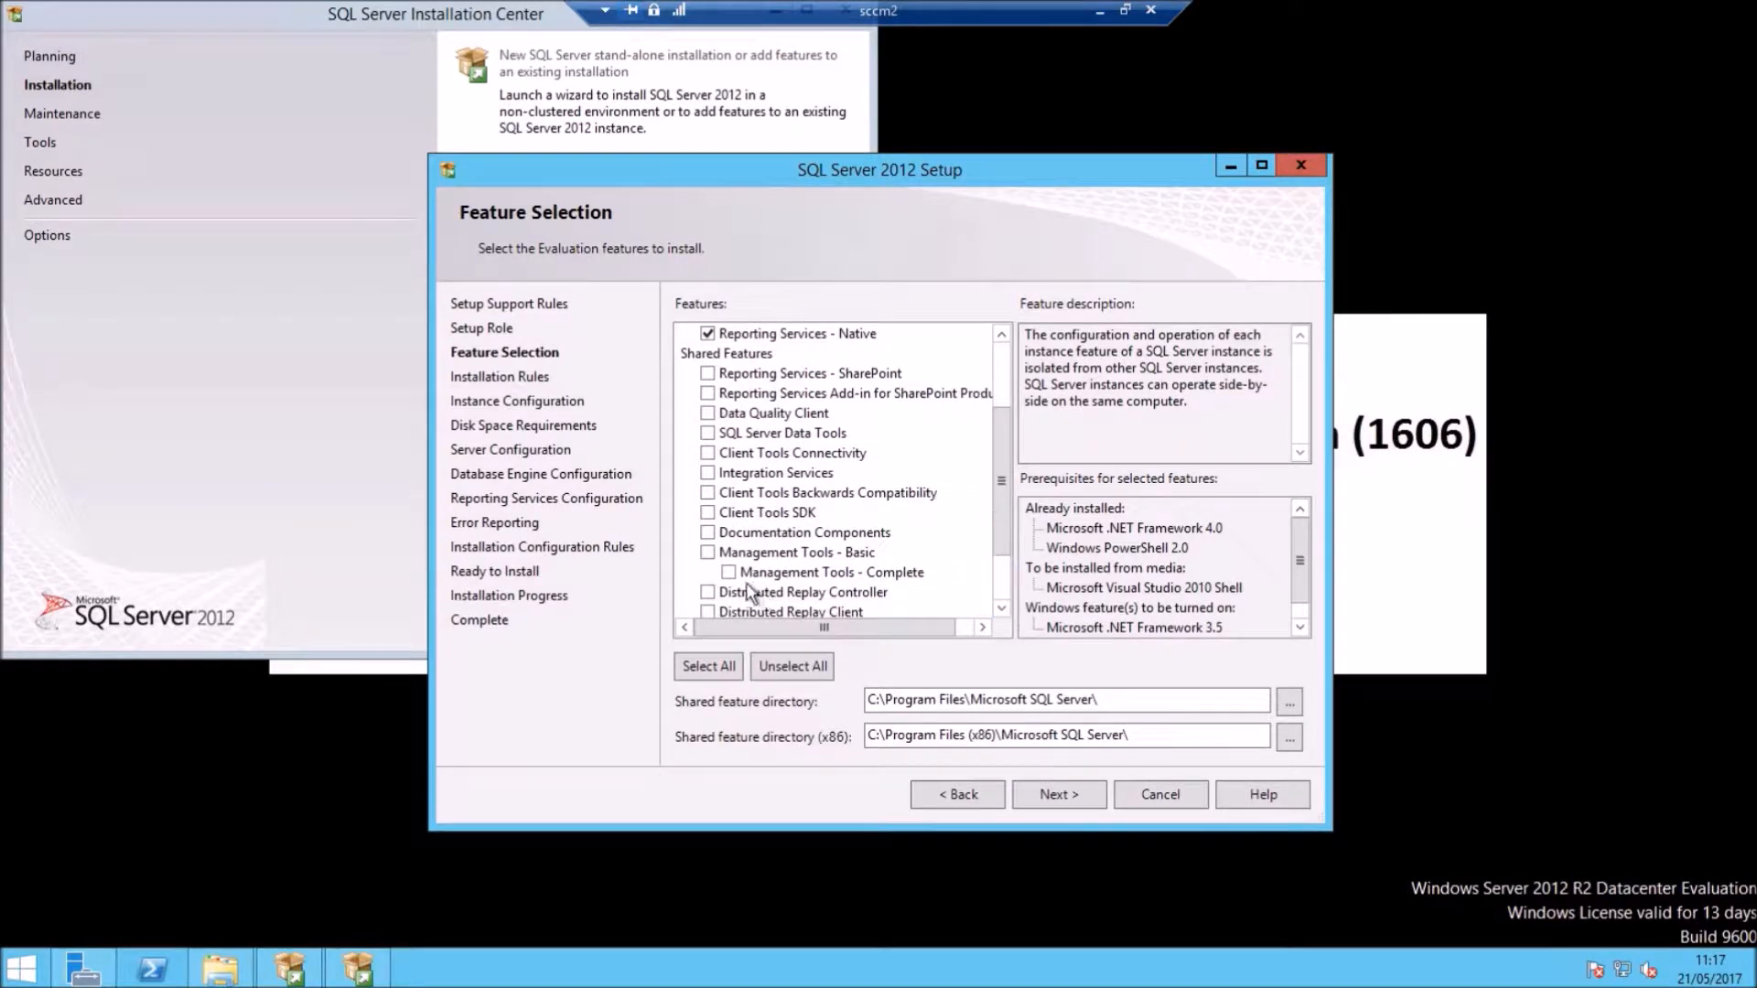
pyautogui.click(730, 574)
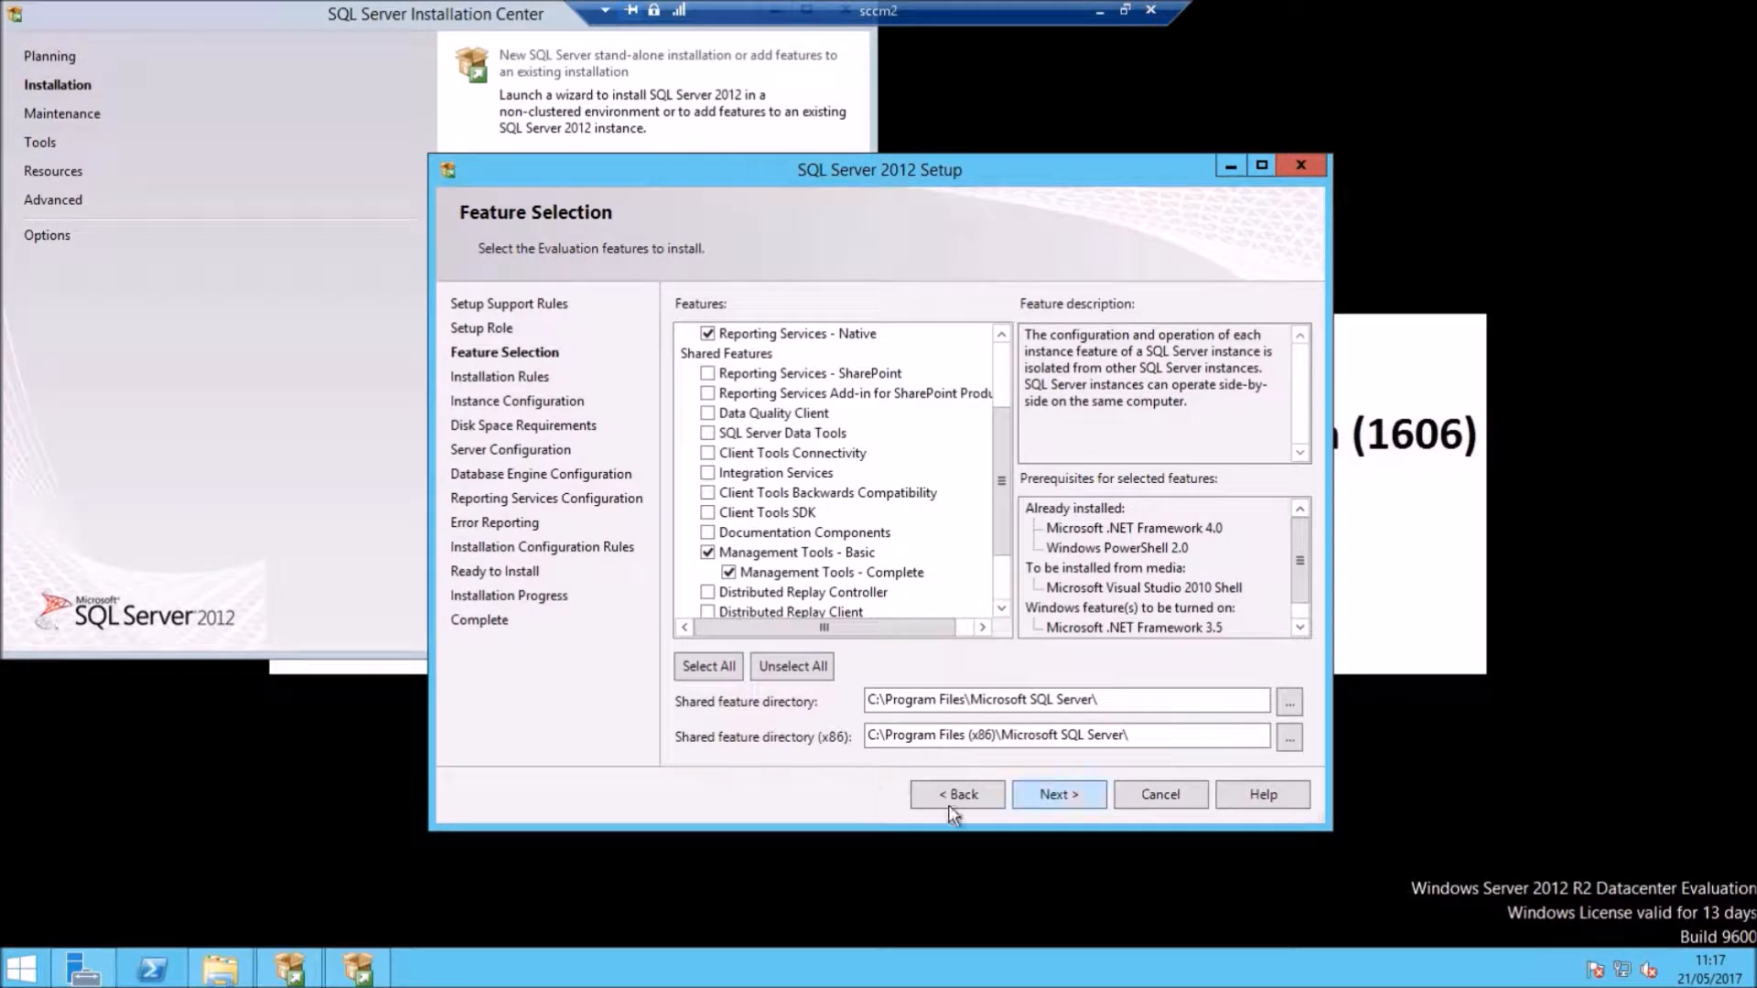
# Step: Change both shared feature directories, including x86, from drive C to E
pyautogui.click(870, 705)
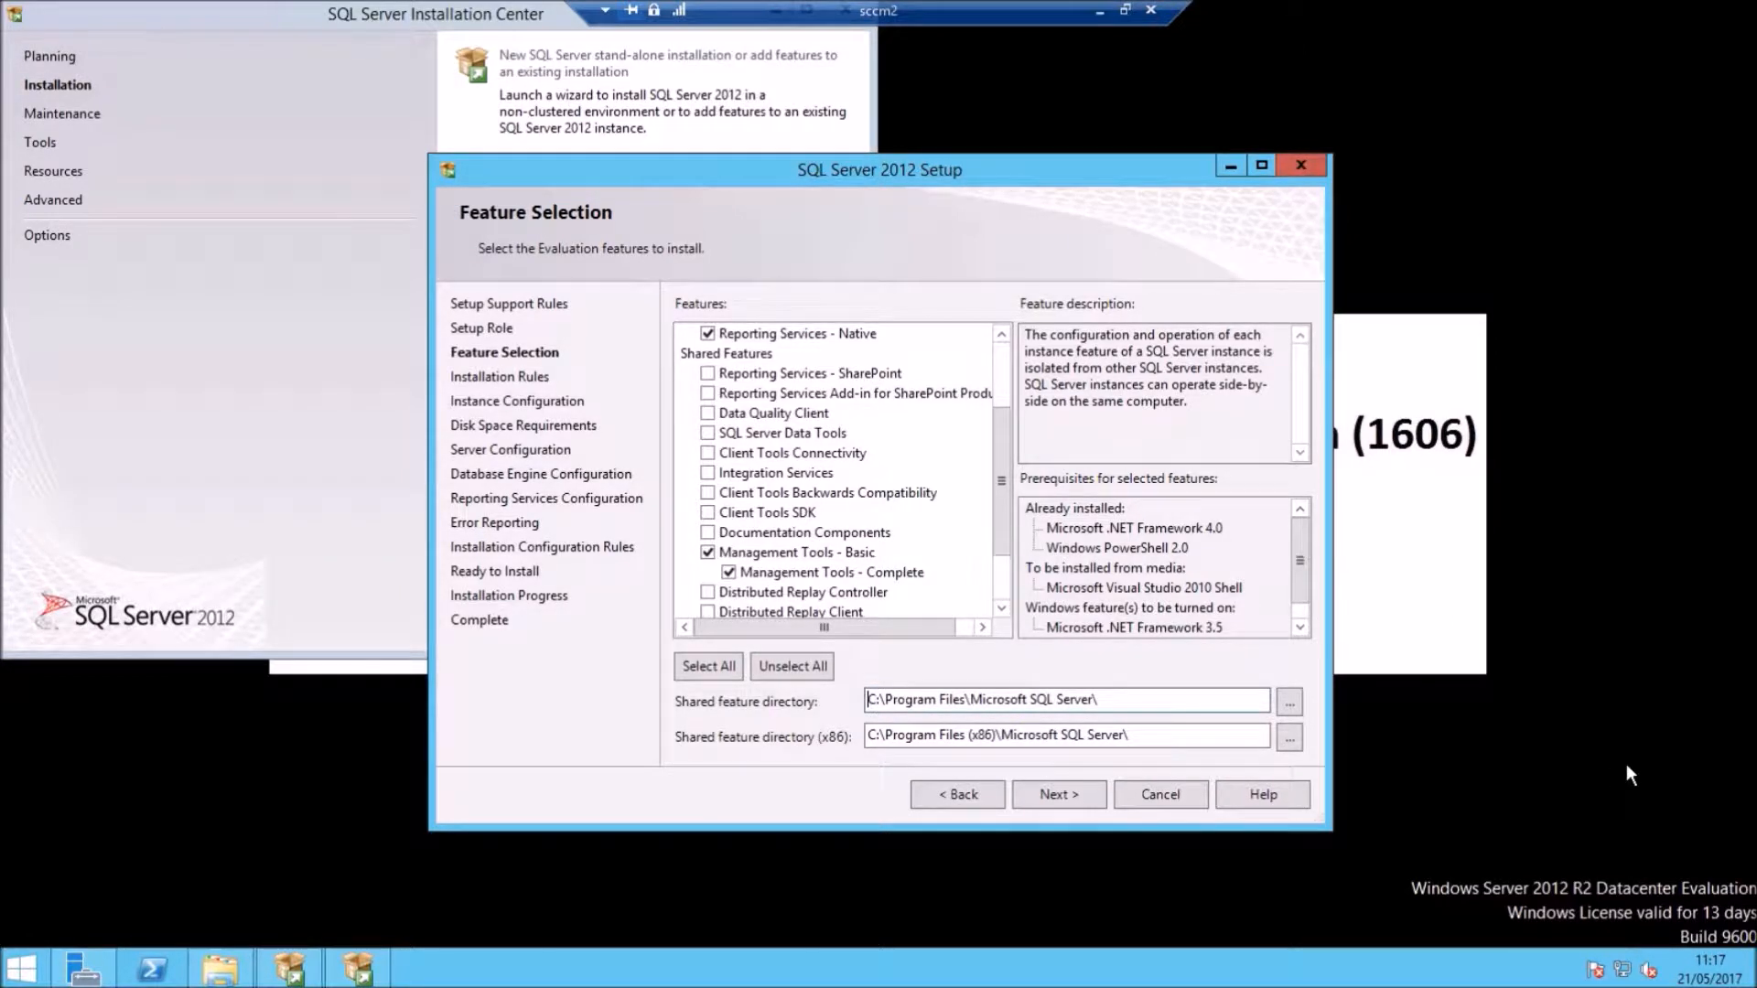
pyautogui.press('Delete')
pyautogui.press('Delete')
pyautogui.write('f:')
pyautogui.click(869, 735)
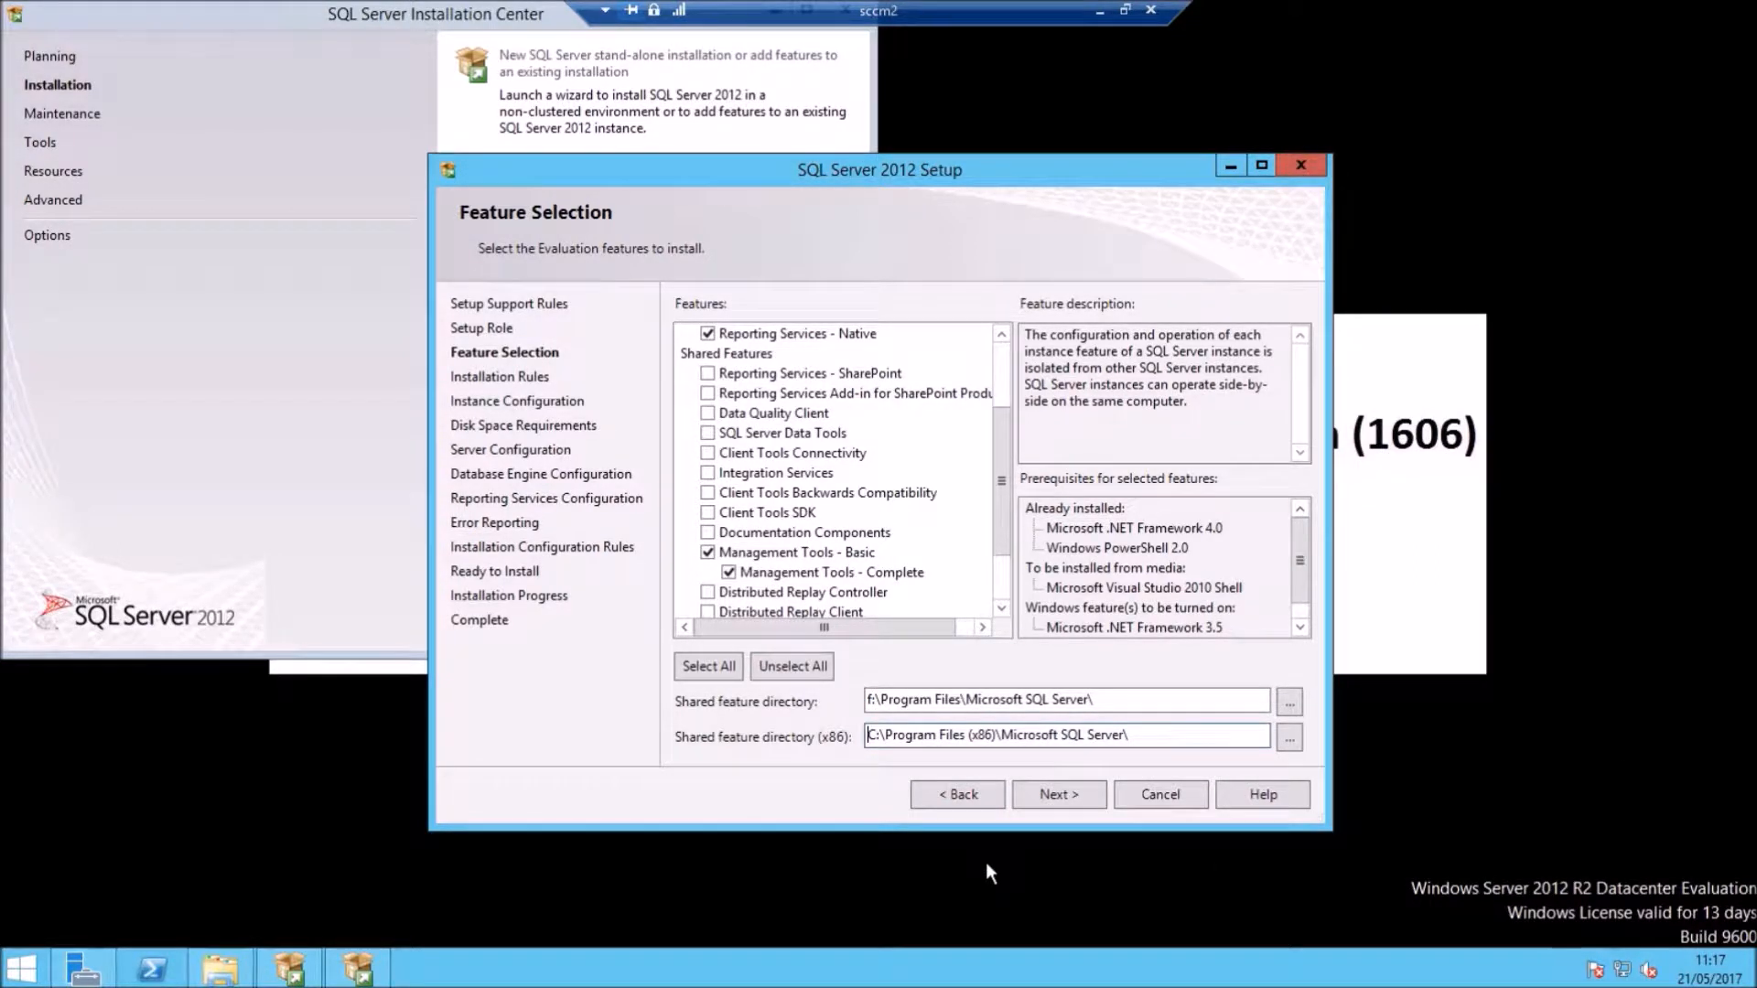
pyautogui.click(870, 701)
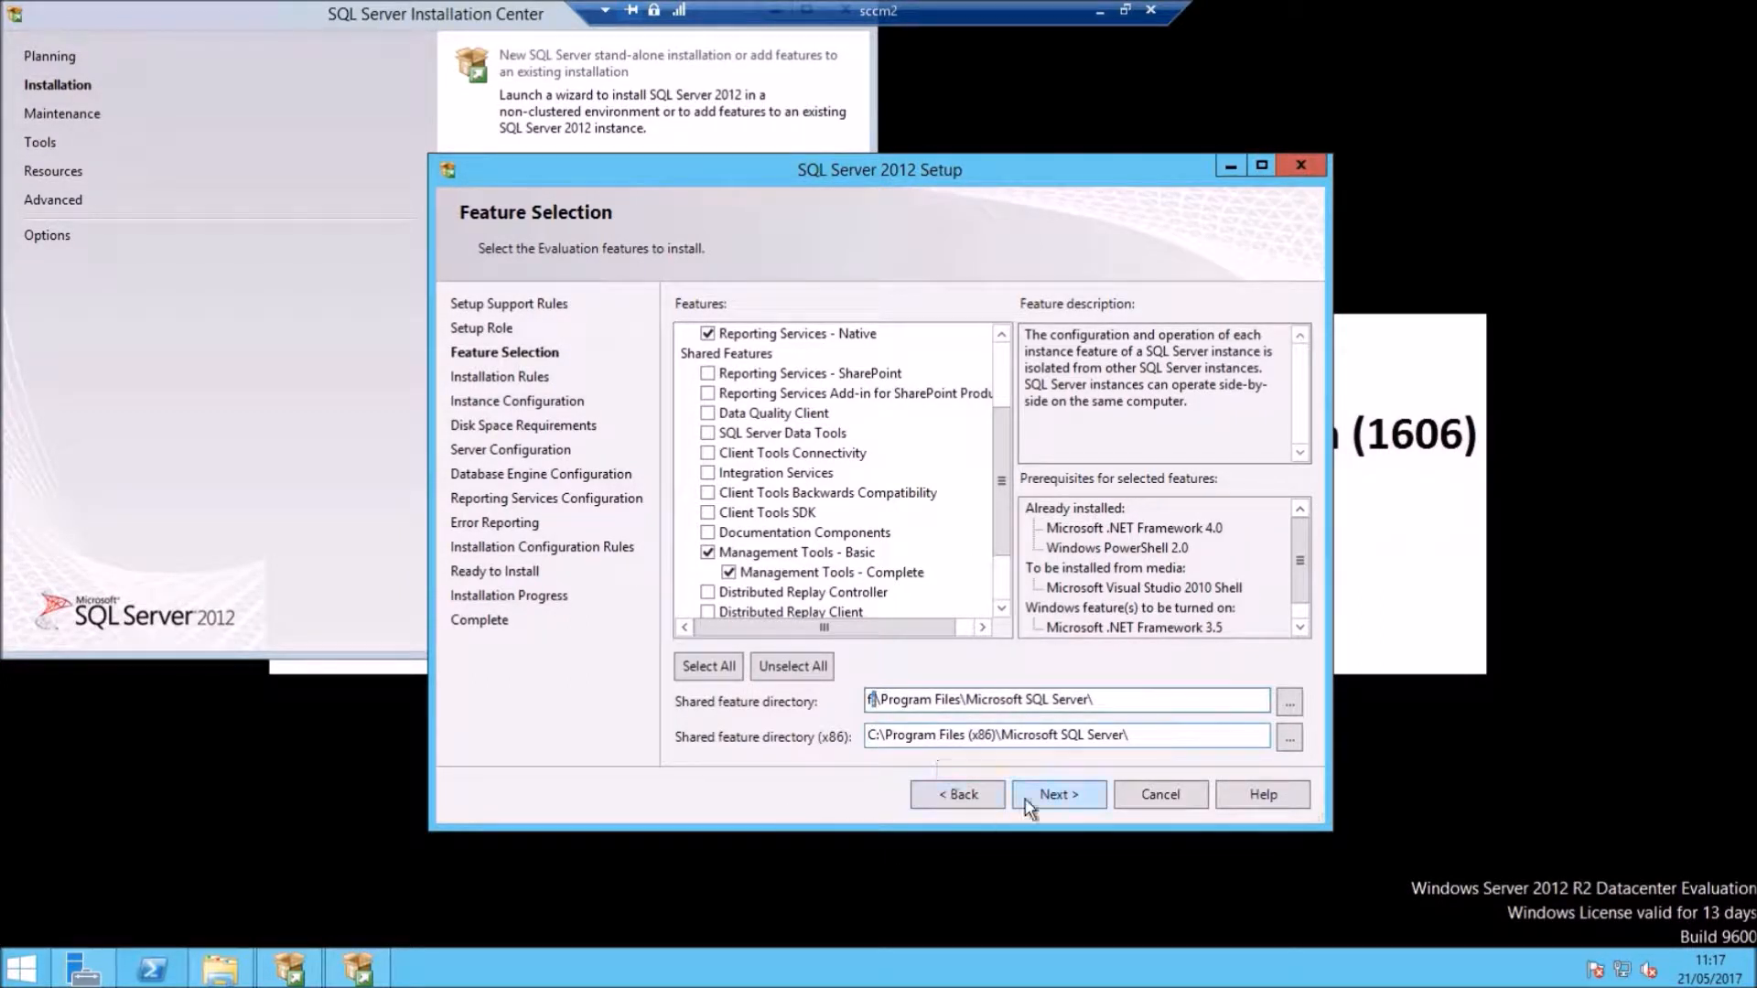
pyautogui.press('BackSpace')
pyautogui.write('e')
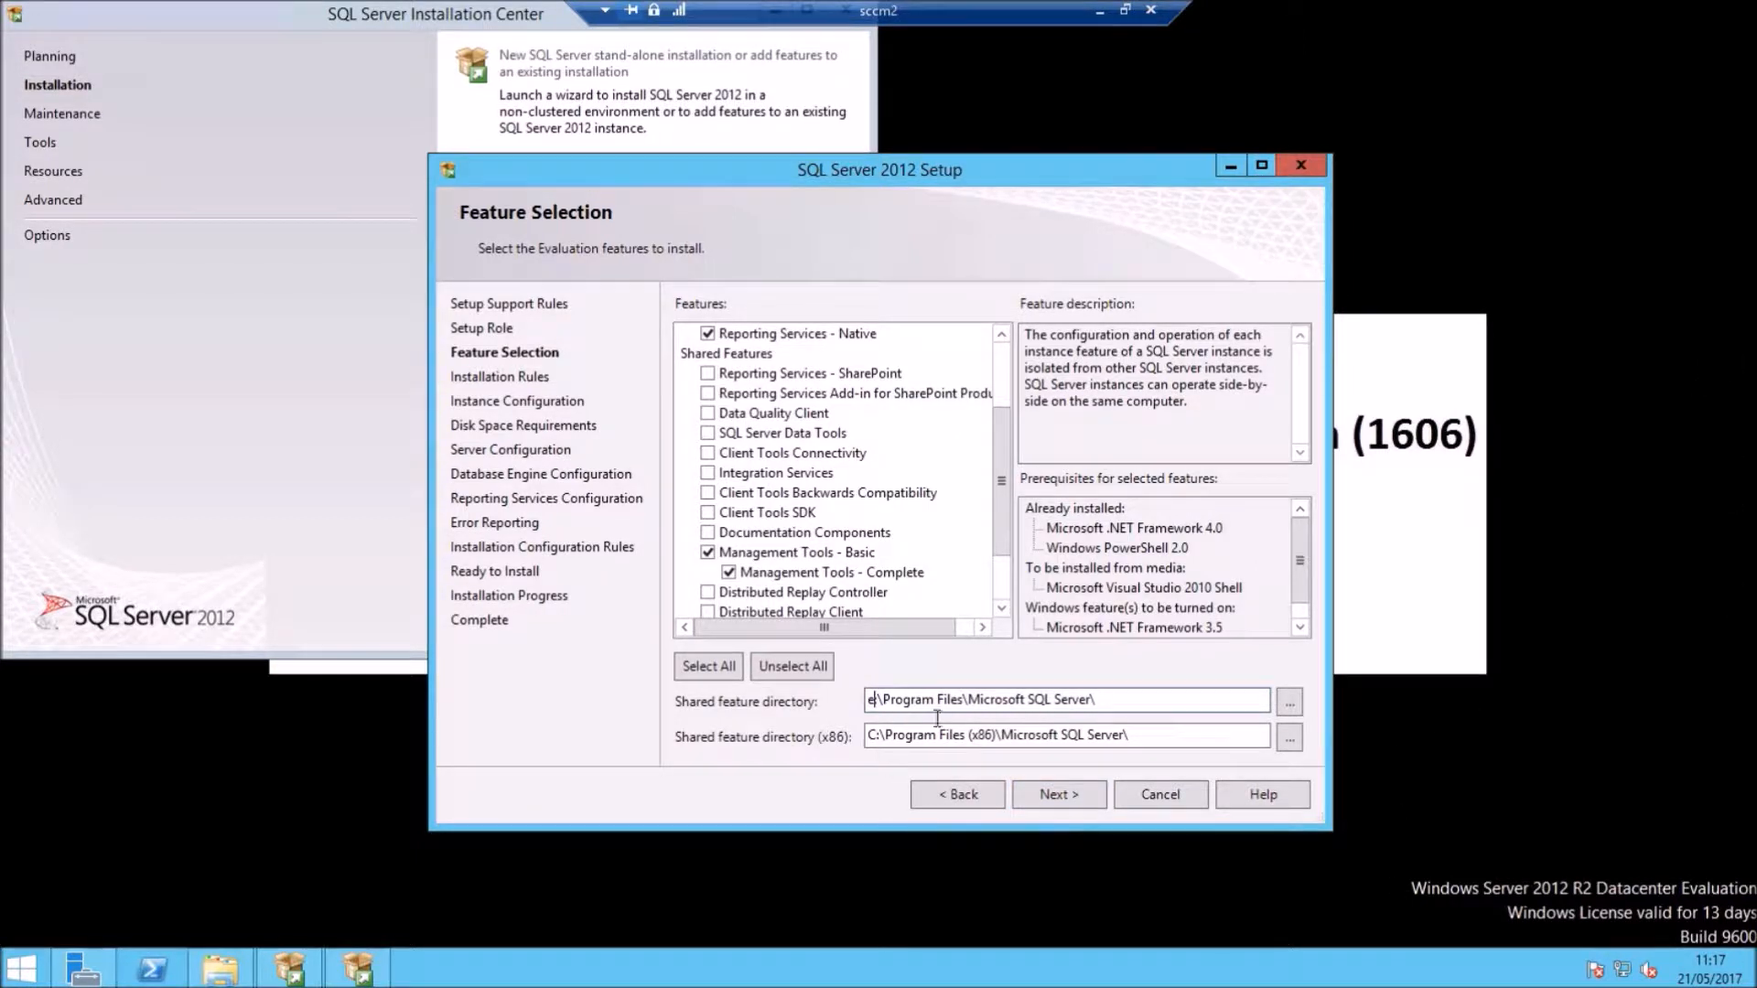
pyautogui.click(875, 736)
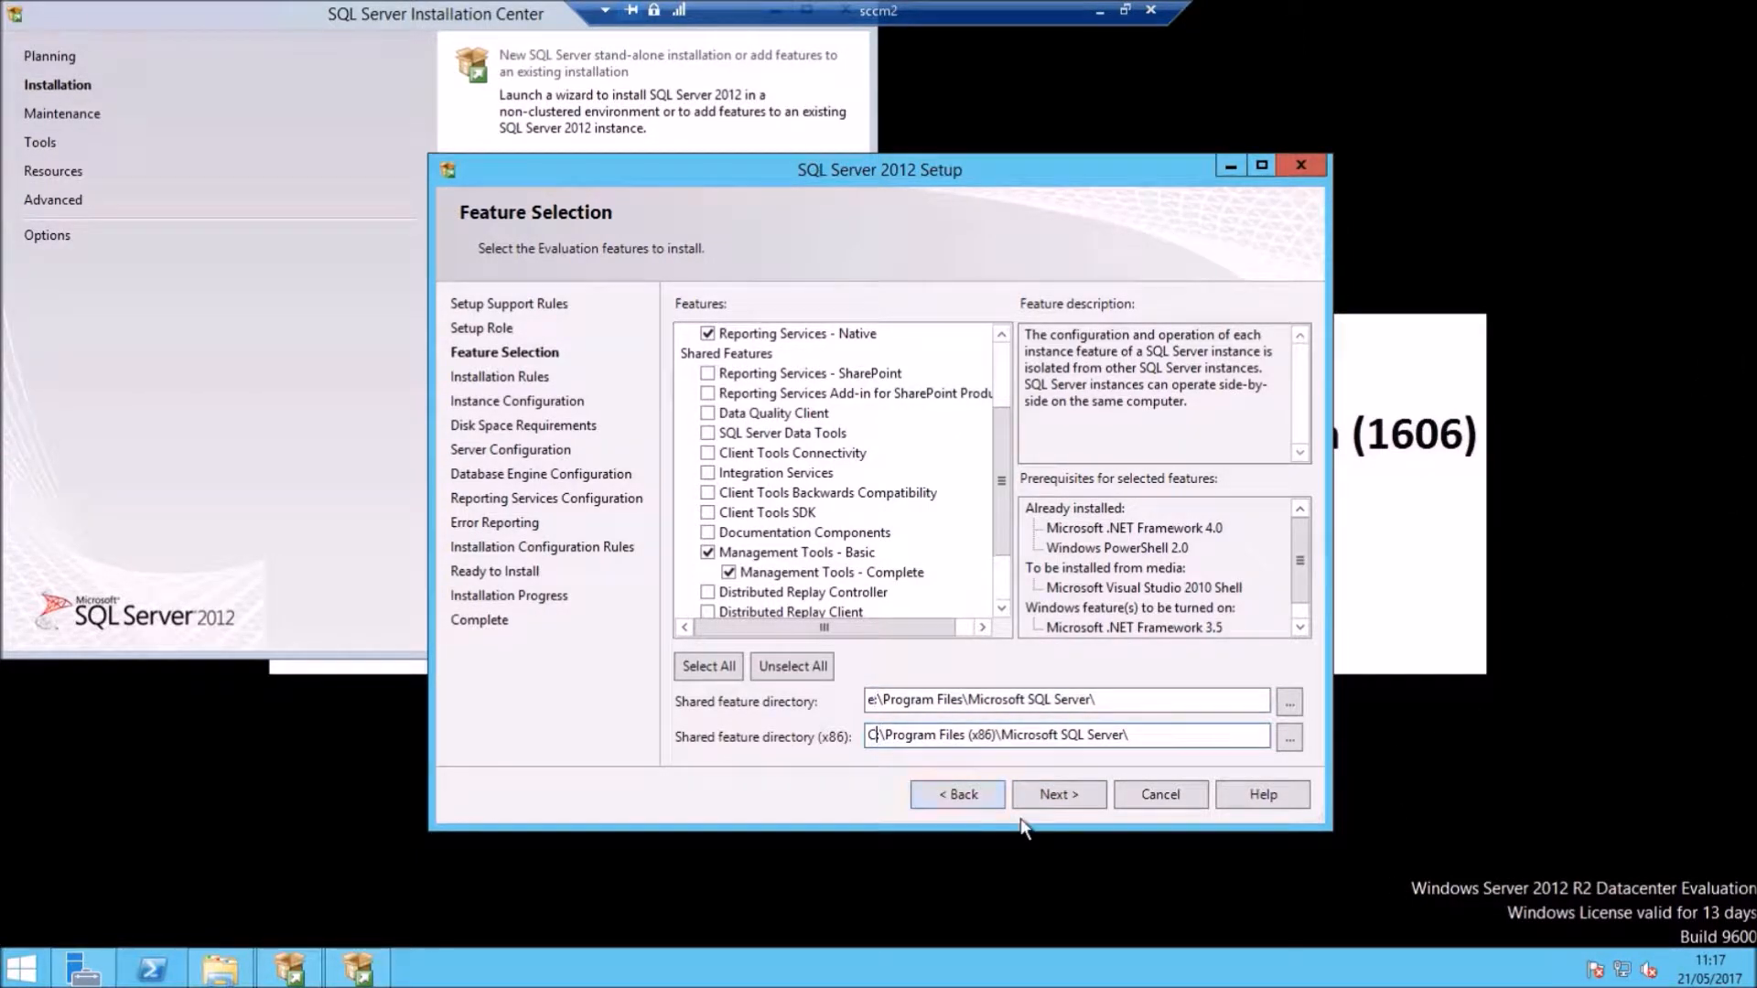
pyautogui.press('BackSpace')
pyautogui.write('e')
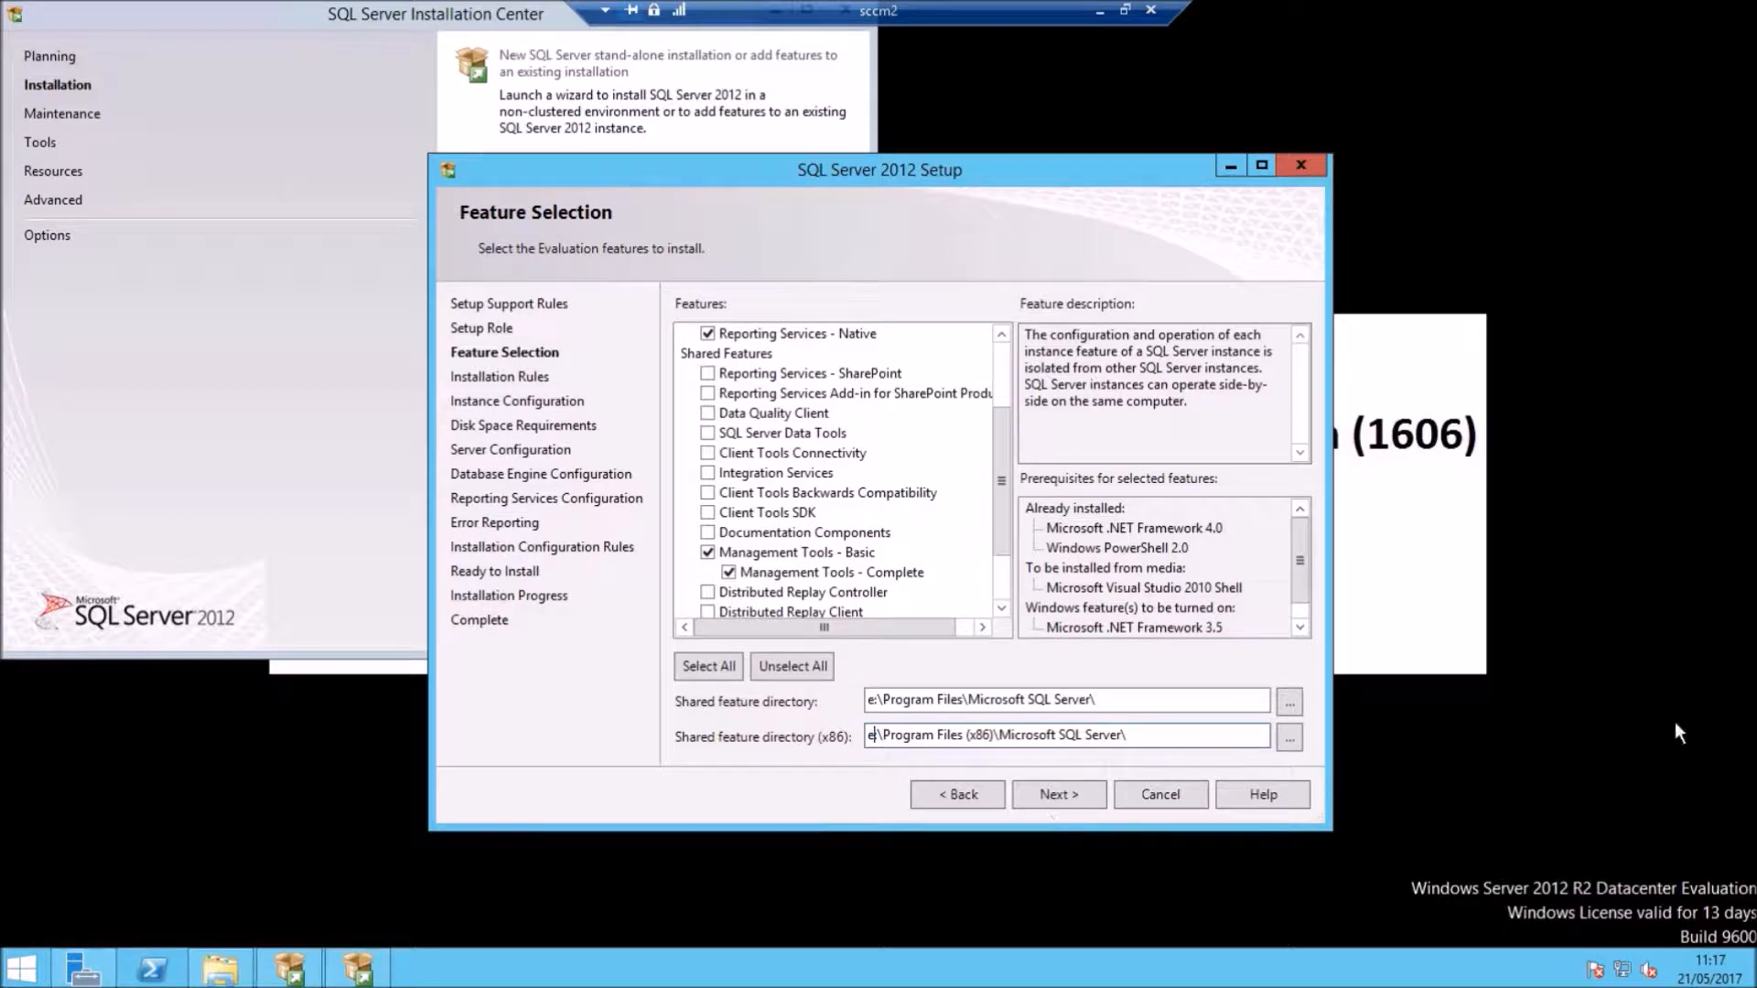
pyautogui.click(1058, 796)
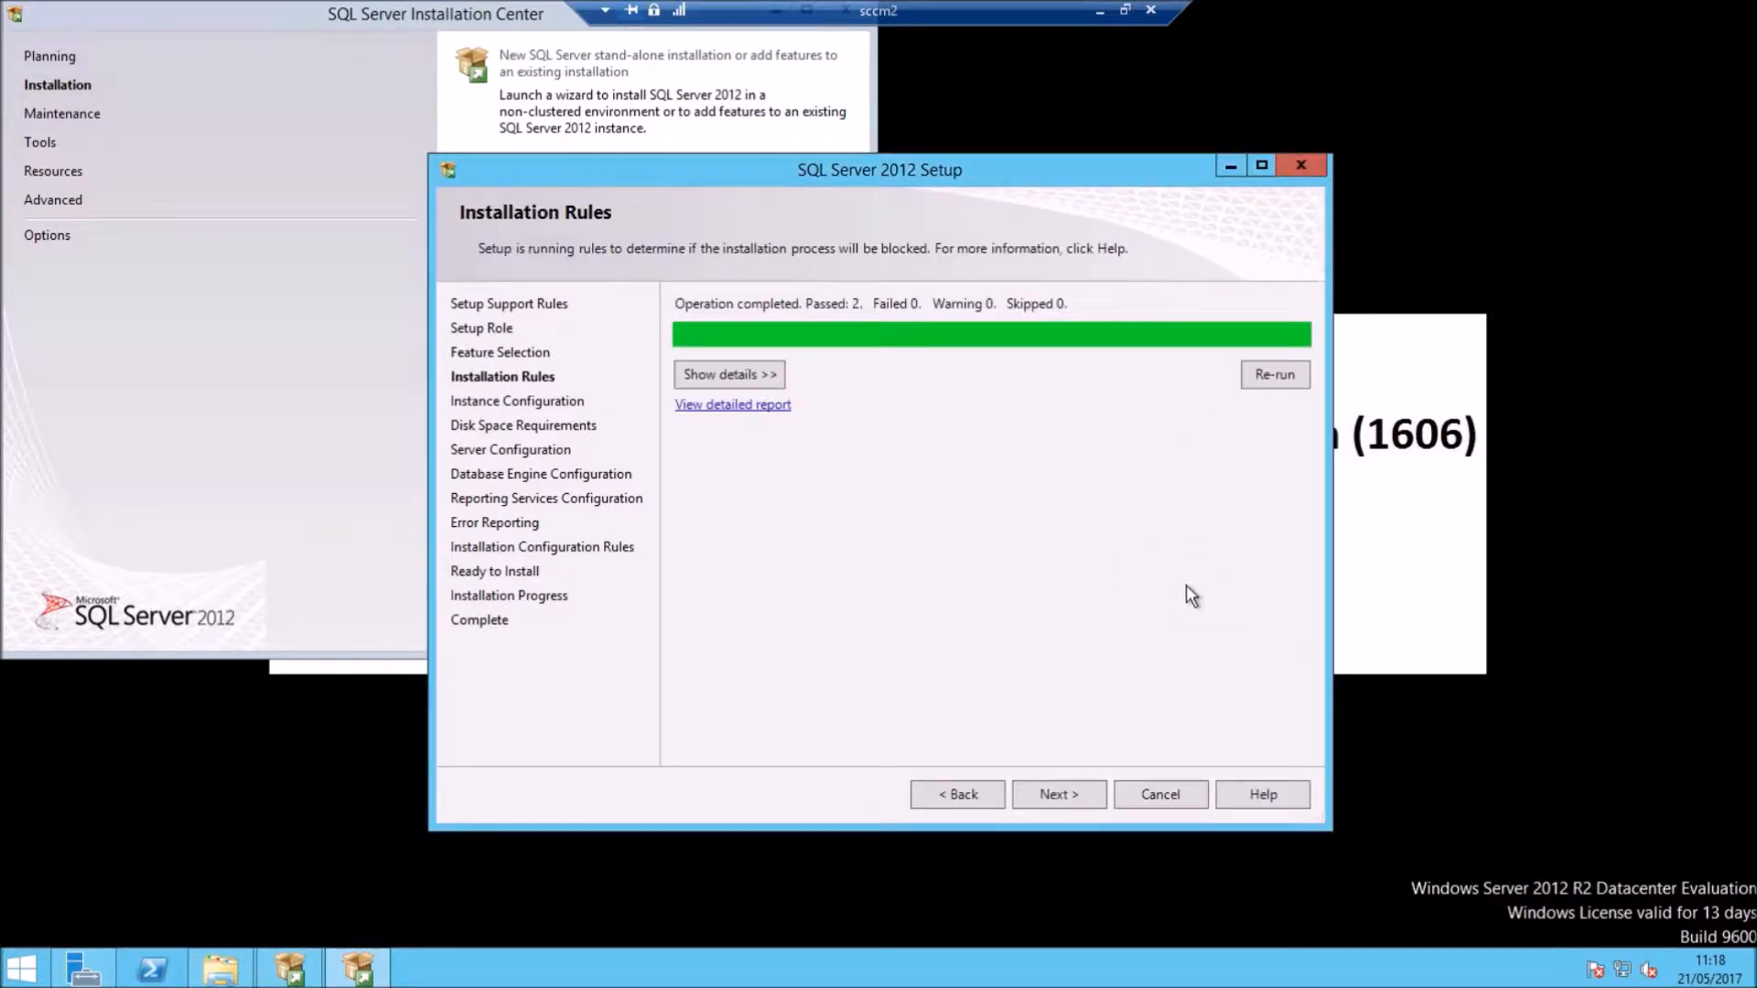
# Step: Root the default MSSQLSERVER instance at e:\Program Files\Microsoft SQL Server and pass the disk space summary
pyautogui.click(1062, 796)
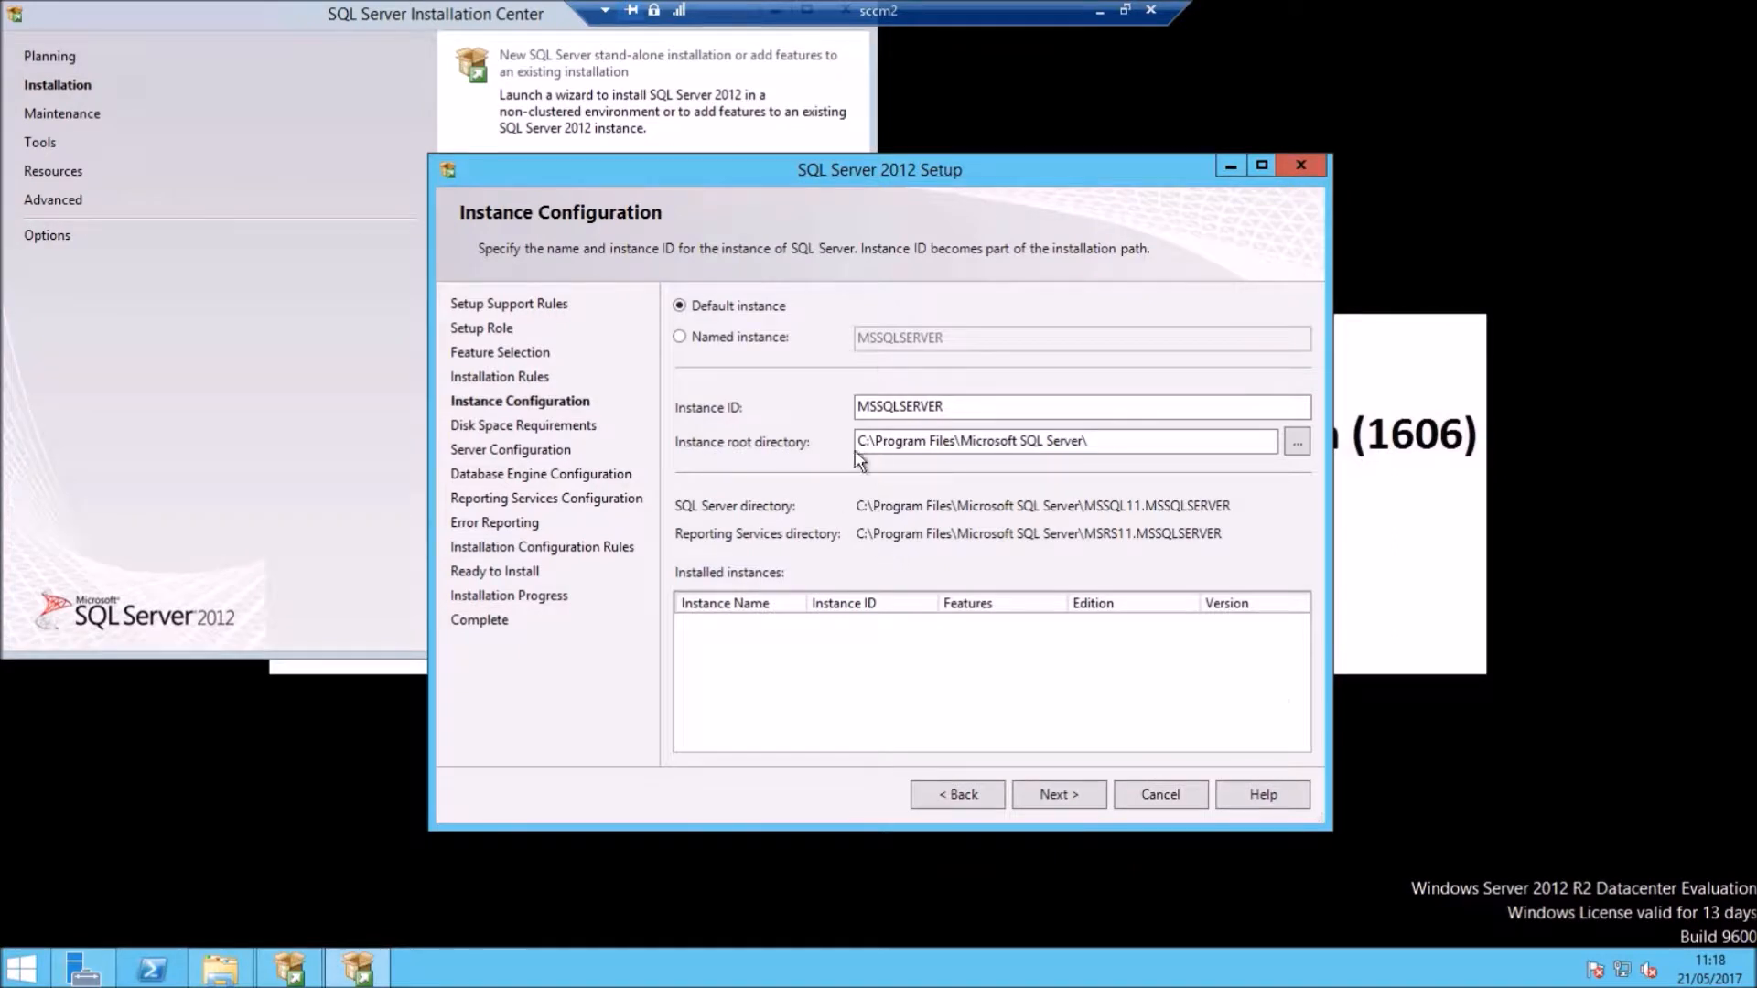
pyautogui.click(864, 443)
pyautogui.press('BackSpace')
pyautogui.write('e')
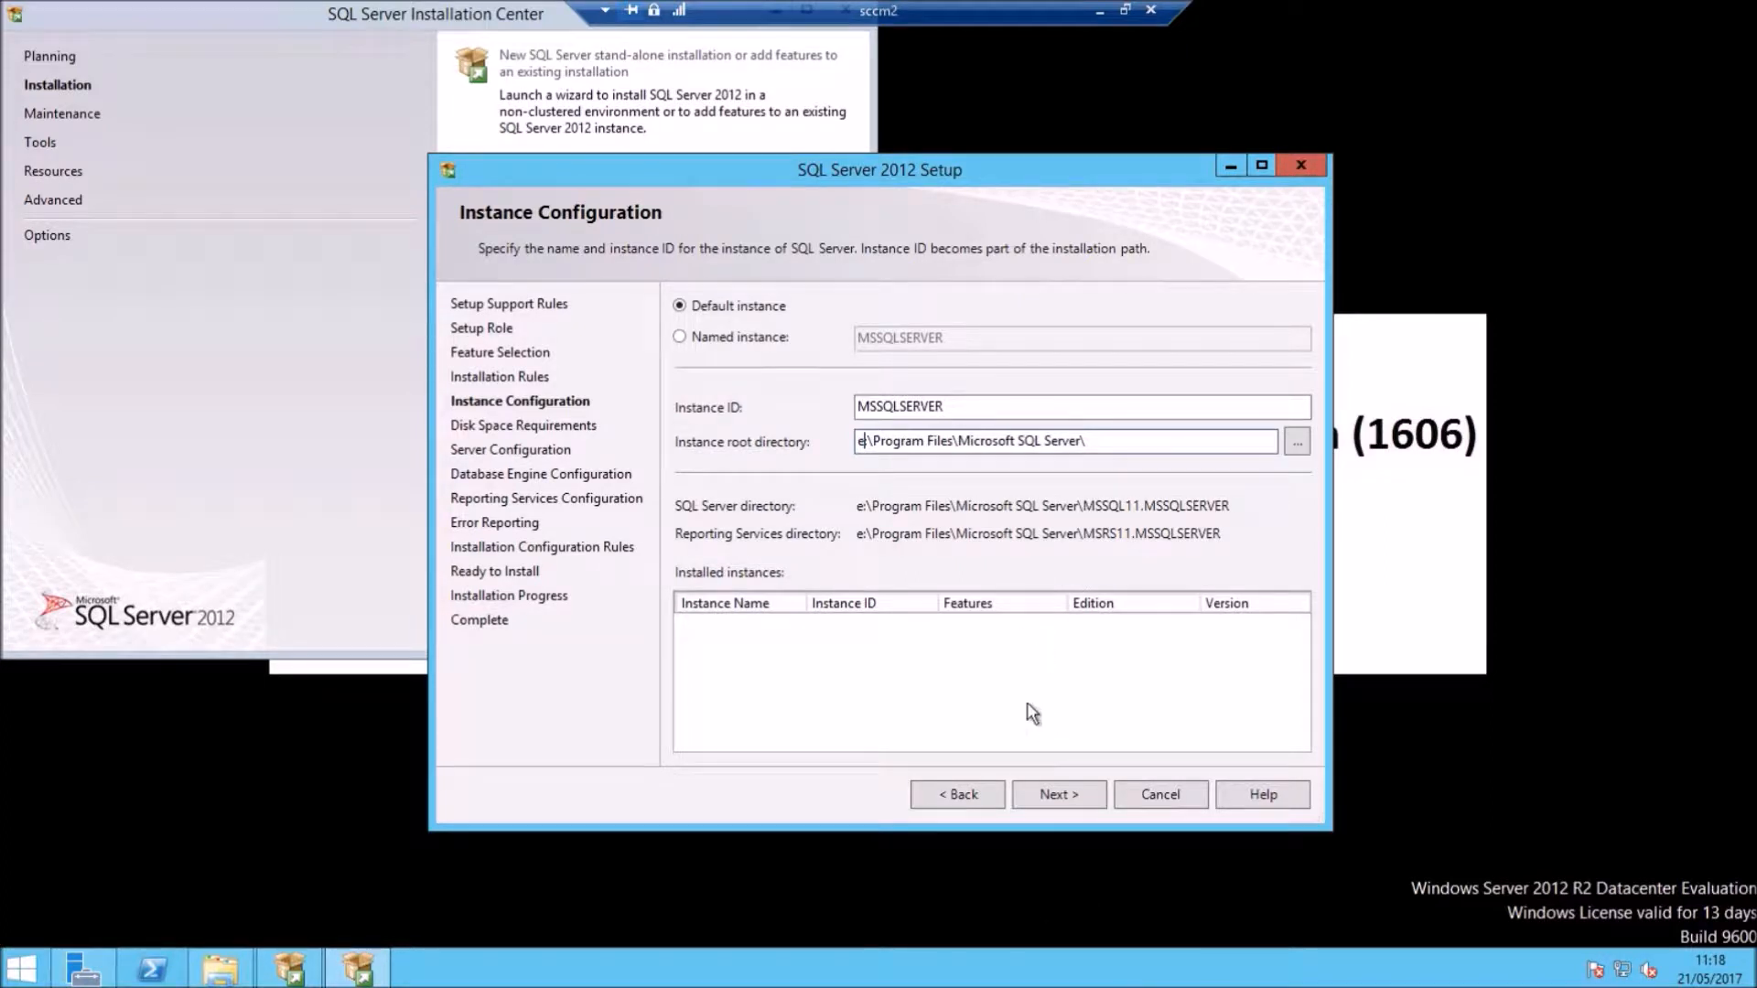
pyautogui.click(1047, 789)
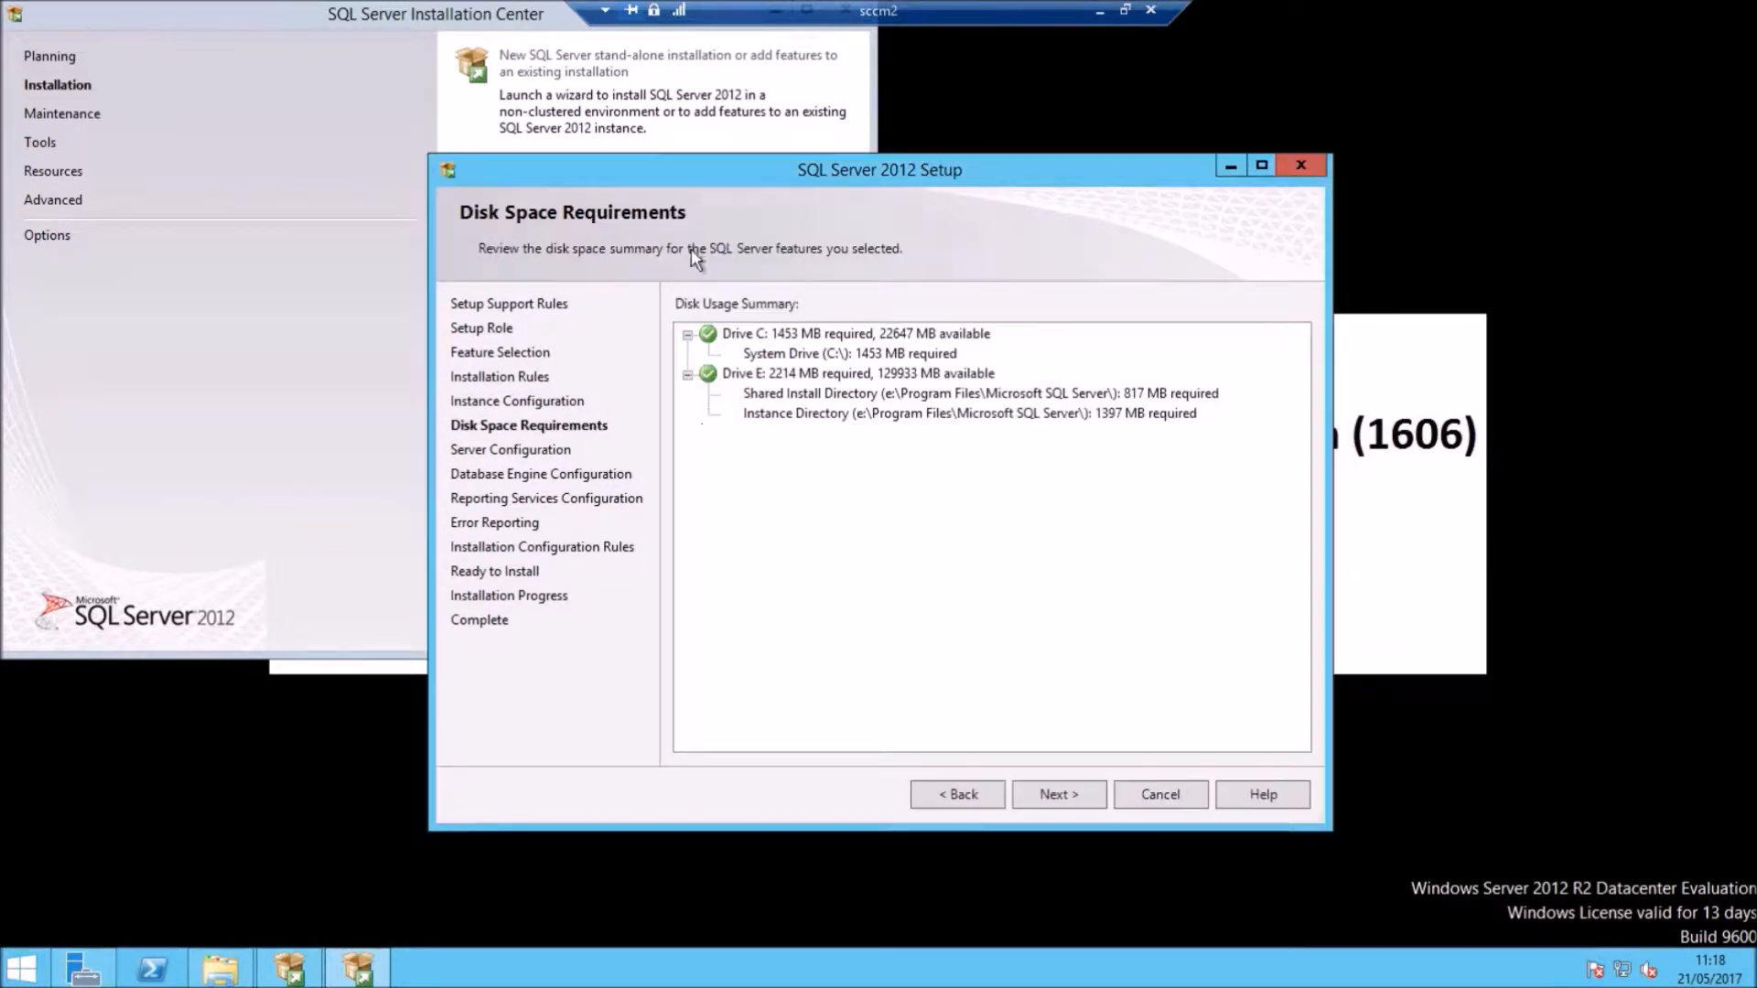
pyautogui.click(1059, 794)
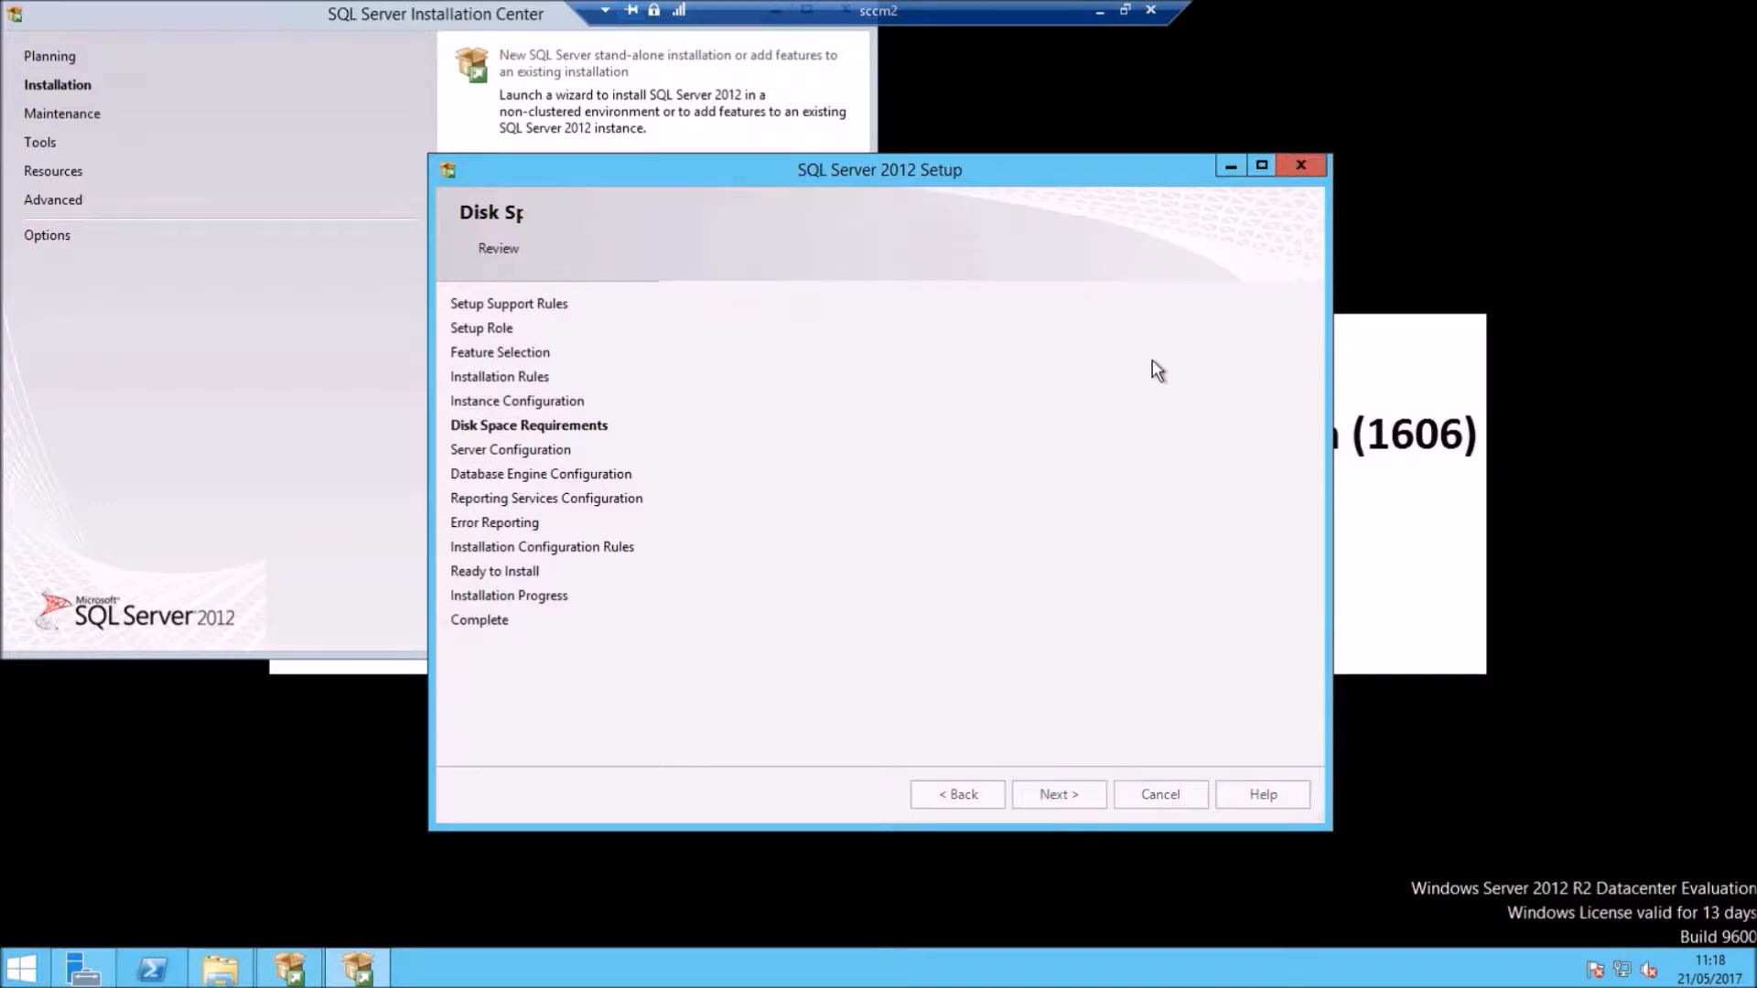
# Step: Assign the SQL Agent domain account to SQL Server Agent and paste its password
pyautogui.click(1007, 399)
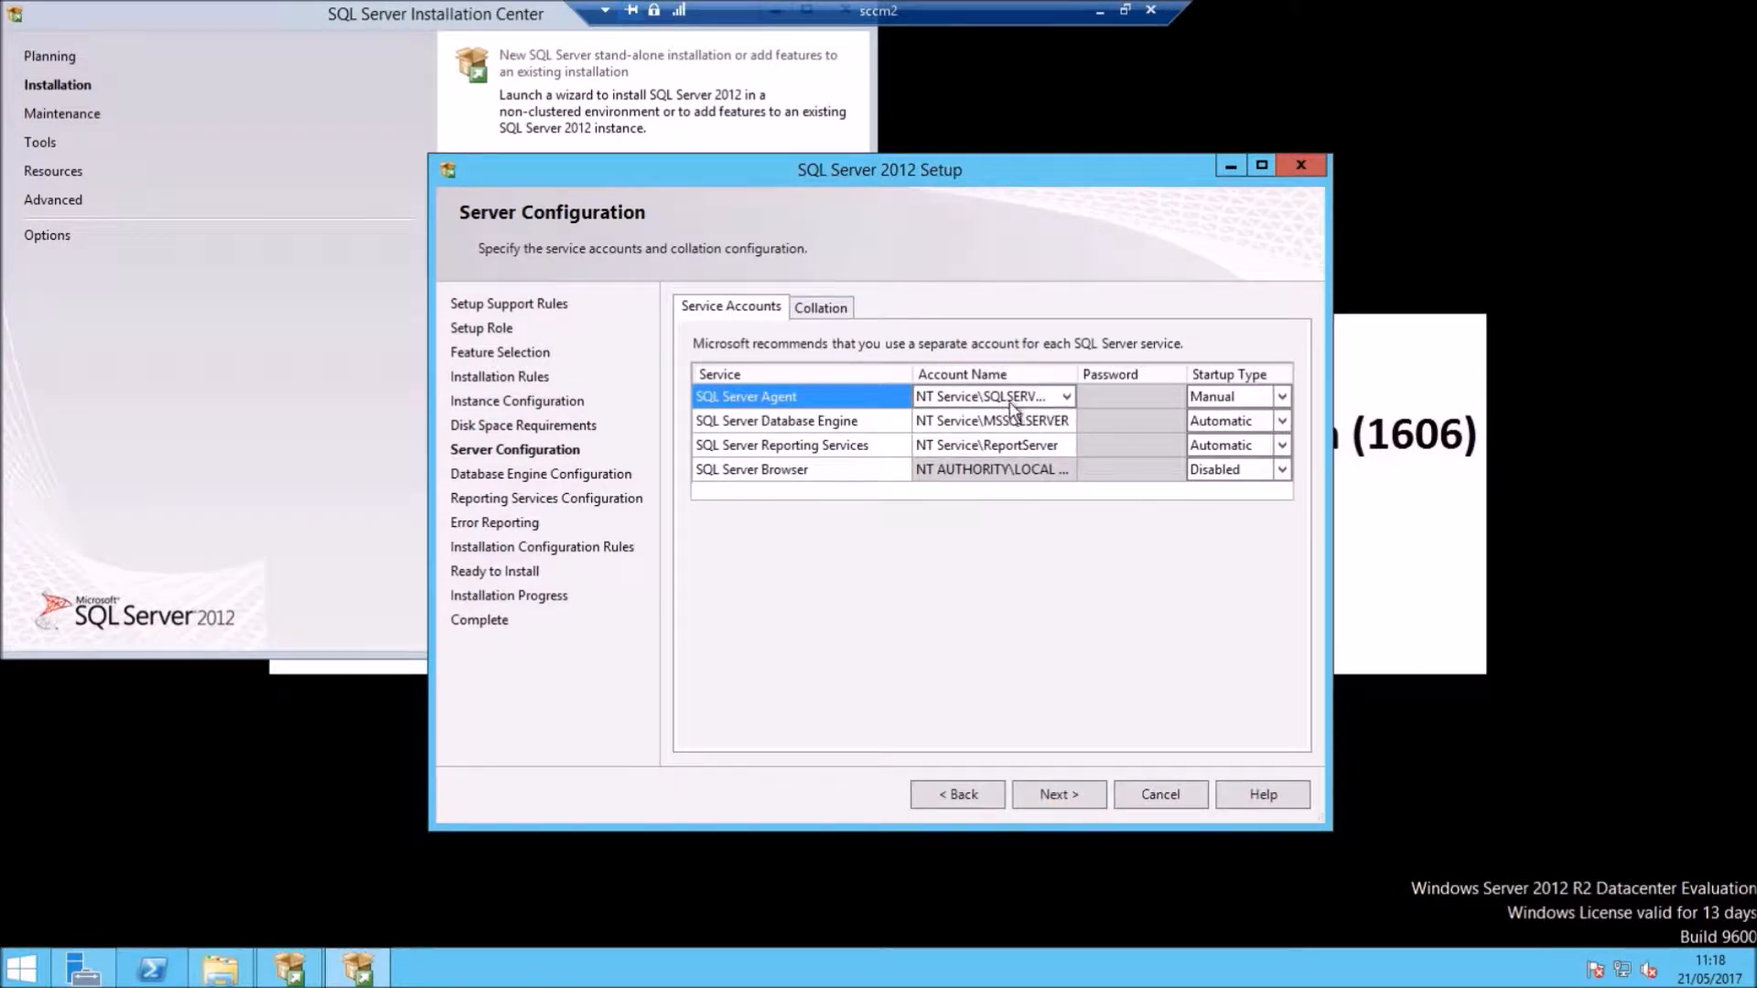
pyautogui.click(1066, 398)
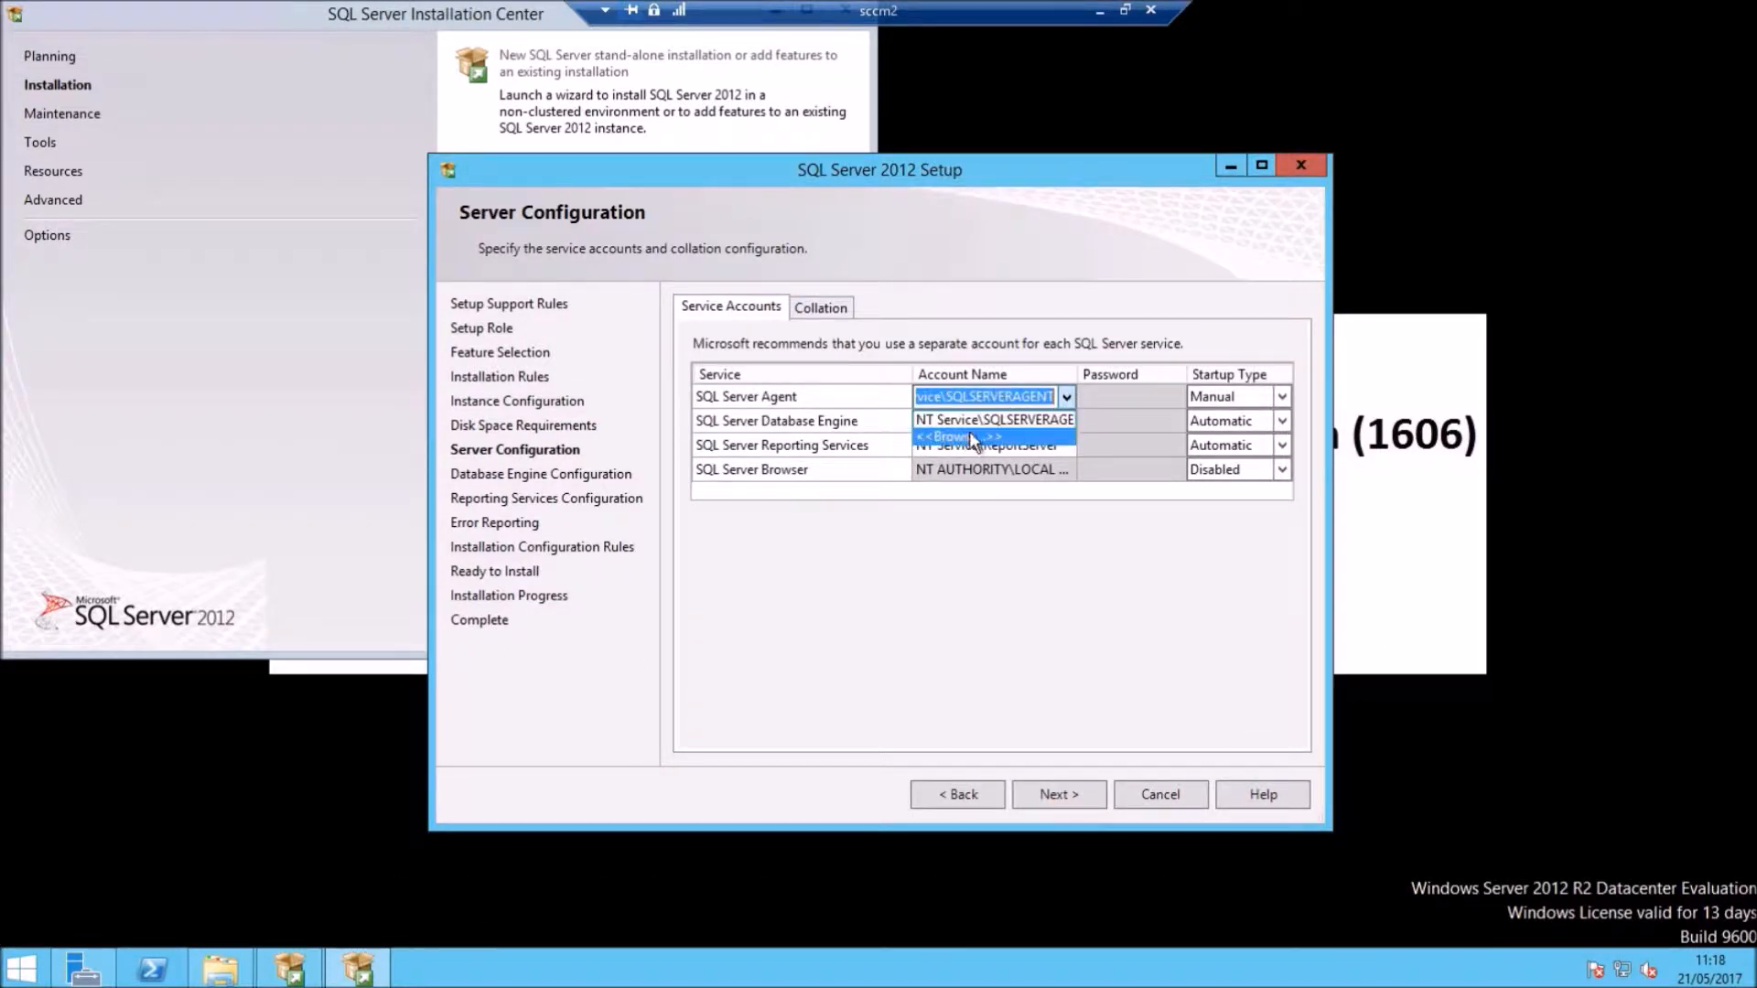
pyautogui.click(1158, 266)
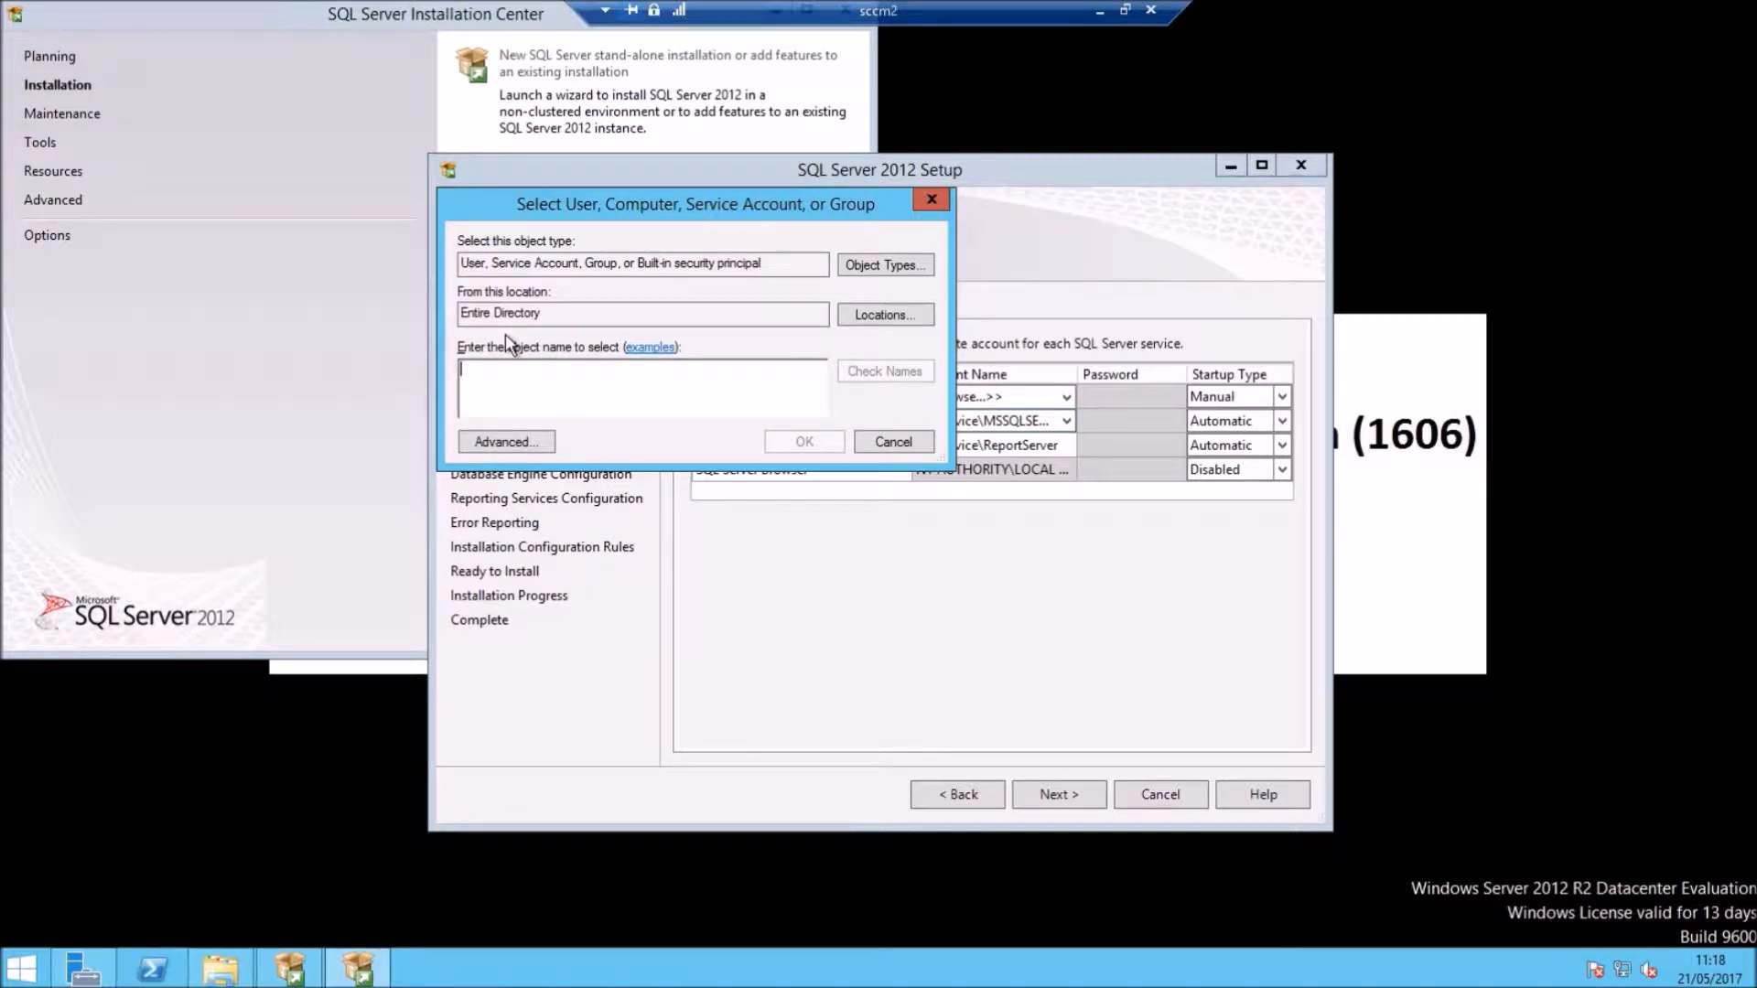
pyautogui.write('sql')
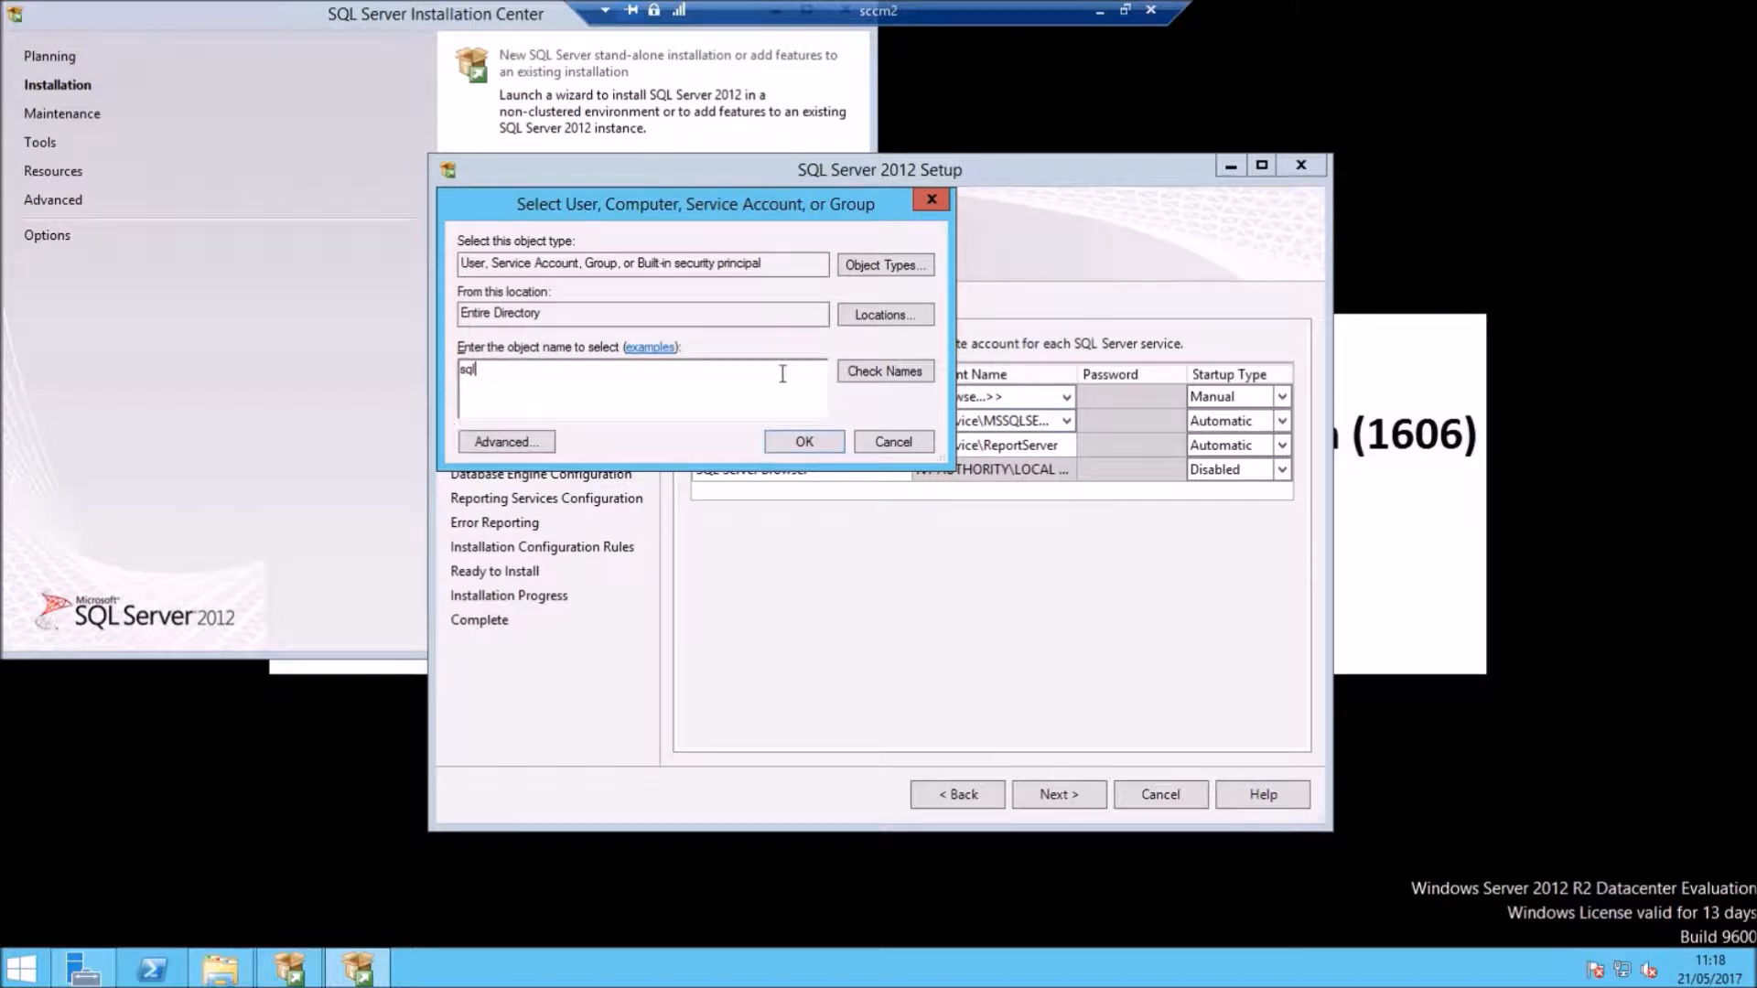
pyautogui.click(870, 373)
pyautogui.doubleClick(545, 388)
pyautogui.click(771, 445)
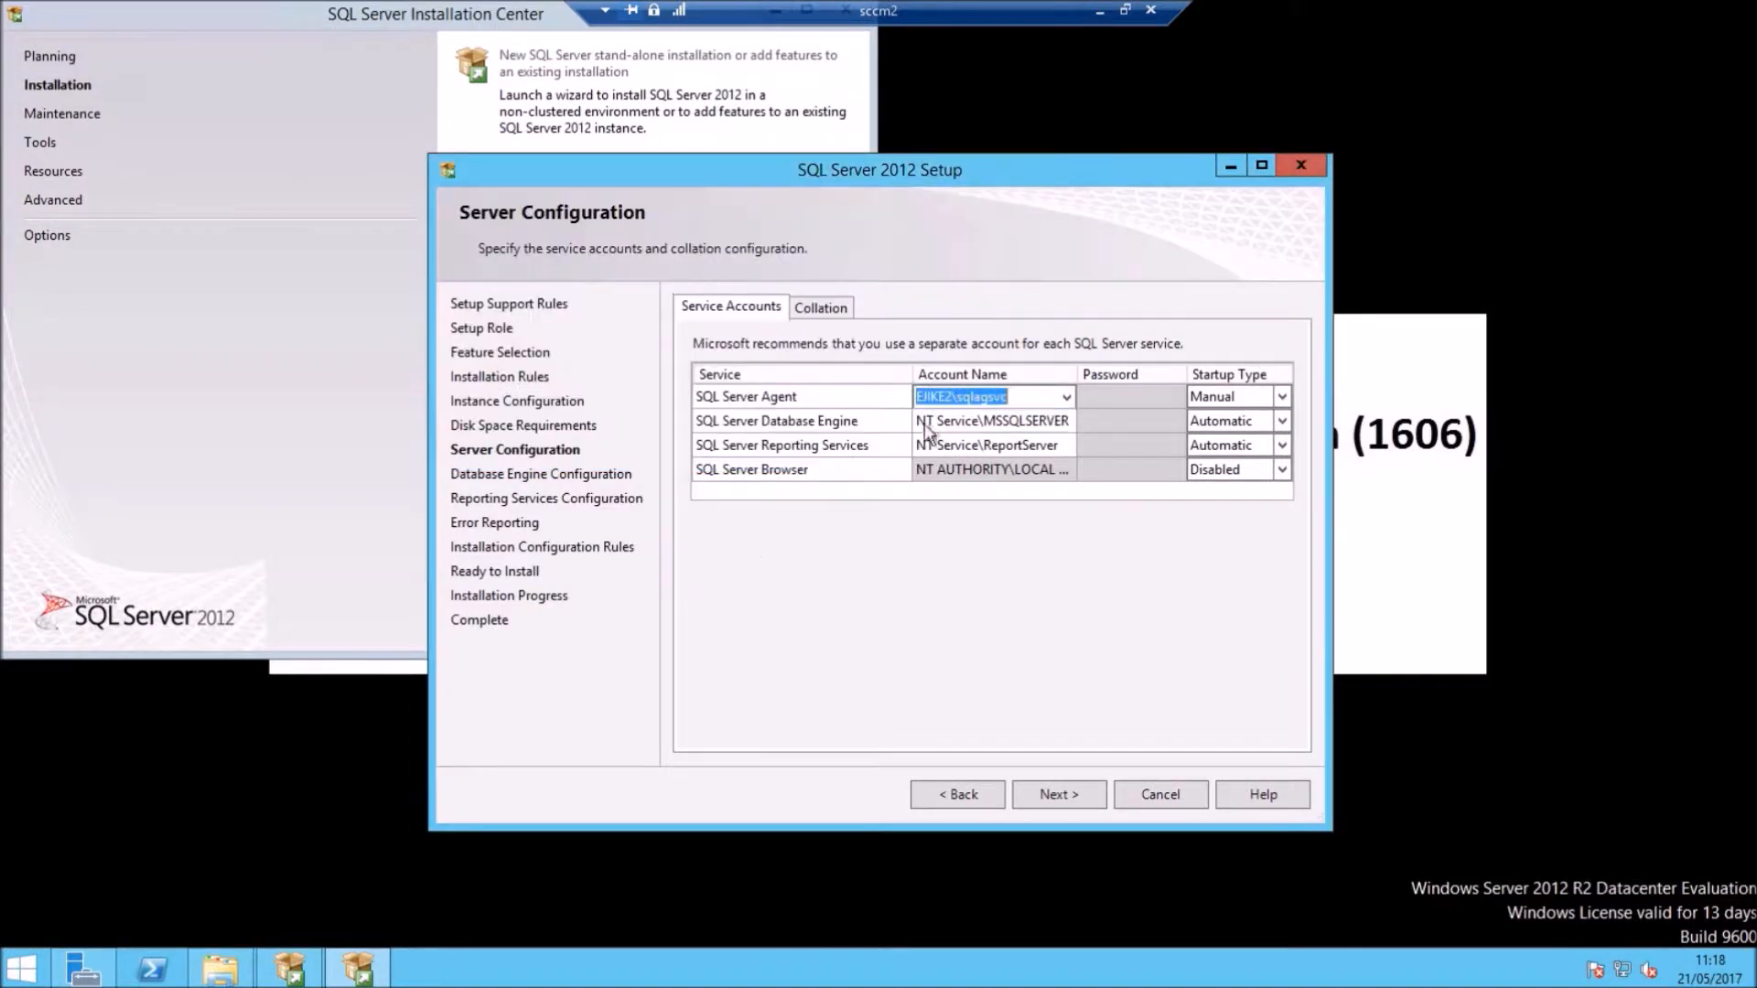
pyautogui.click(1139, 395)
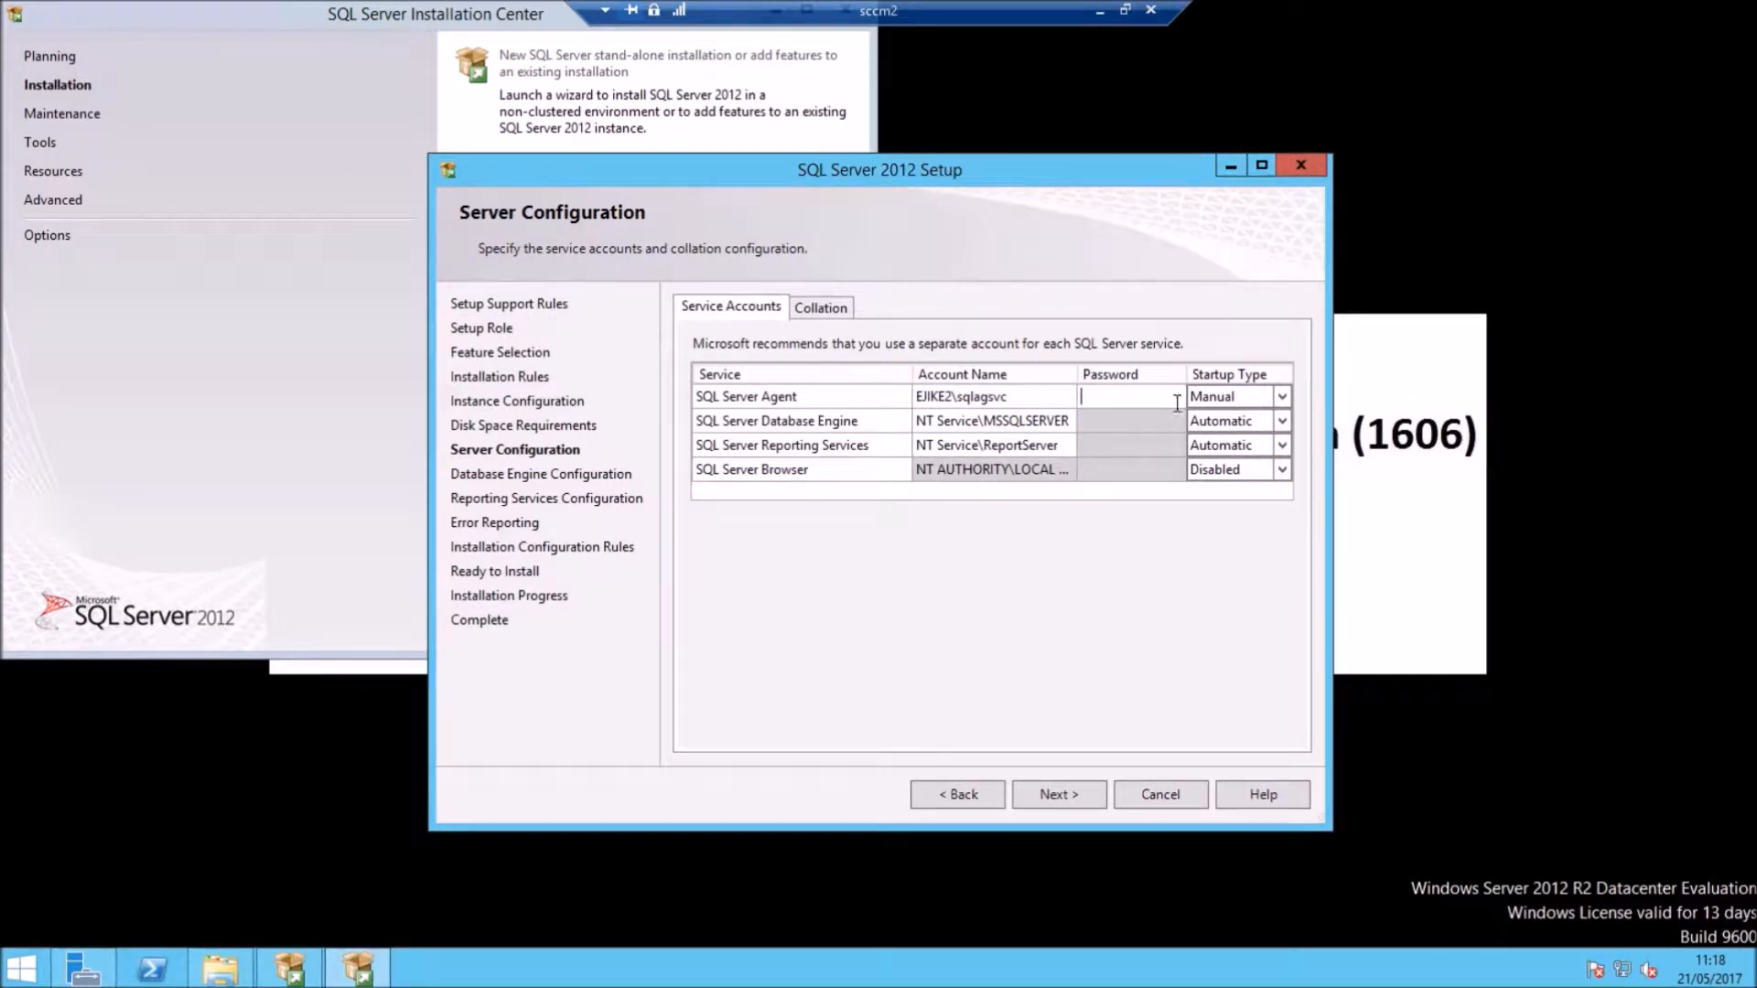
pyautogui.rightClick(1108, 401)
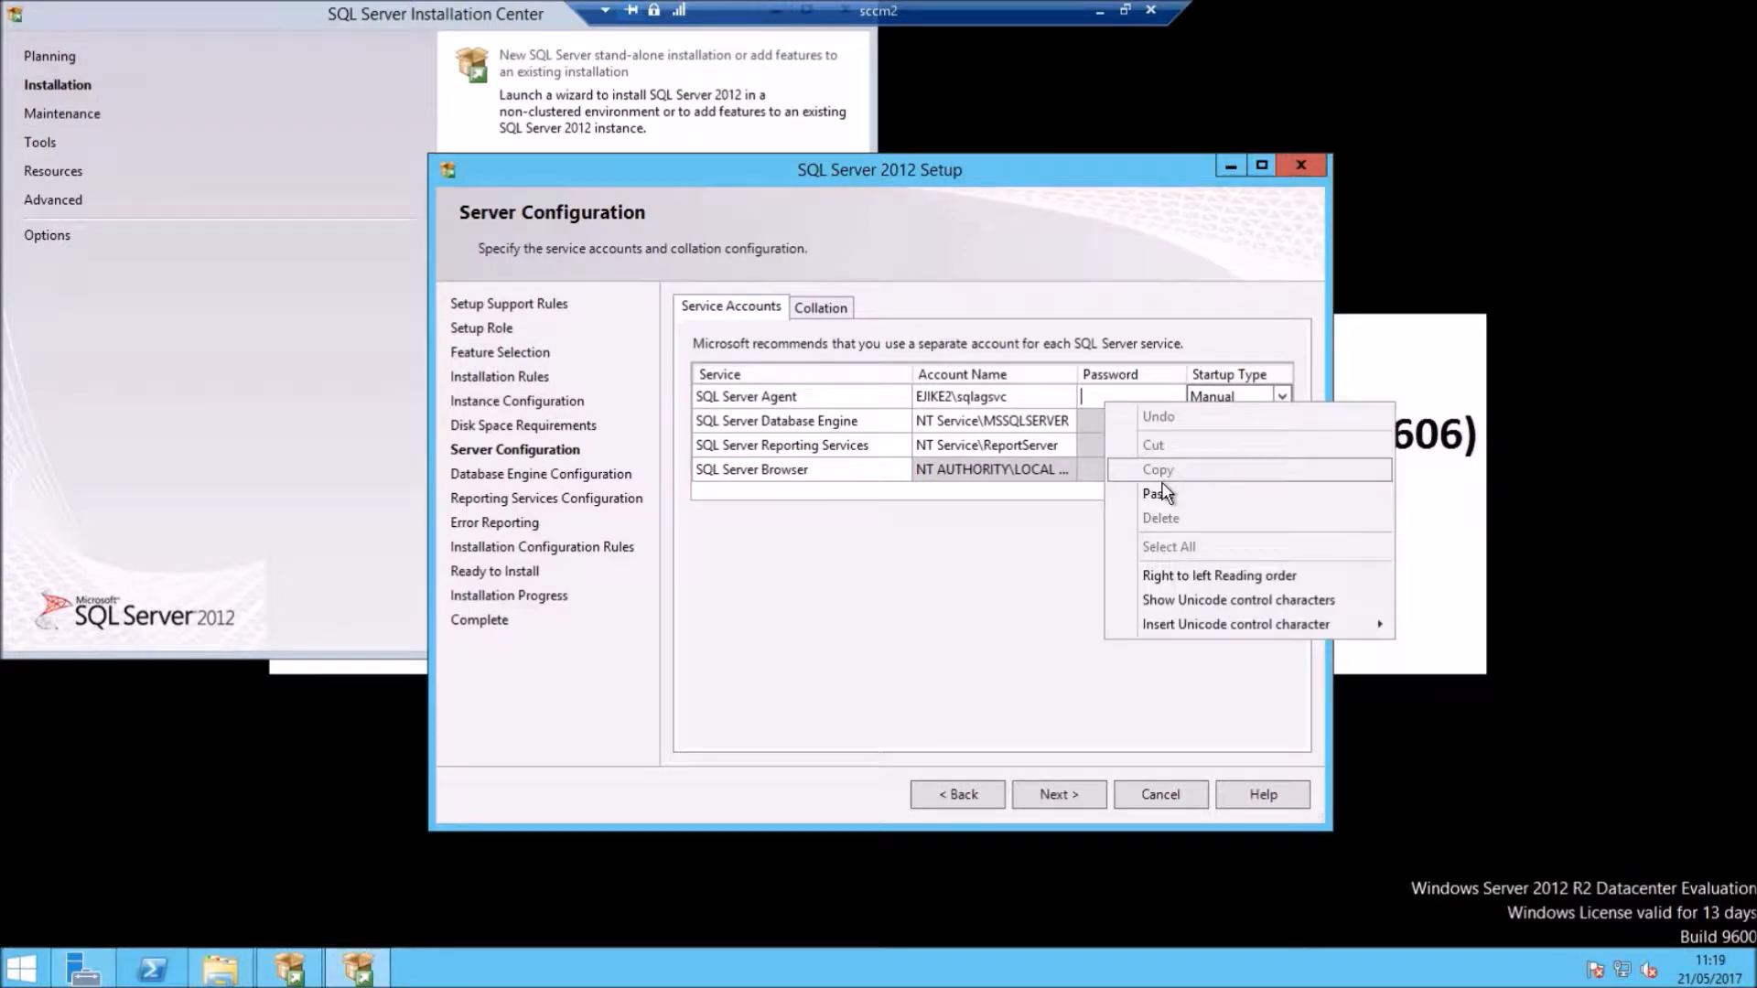
pyautogui.click(1155, 490)
# Step: Assign the SQL Database domain account to the Database Engine and paste its password
pyautogui.click(993, 421)
pyautogui.click(1067, 421)
pyautogui.click(953, 460)
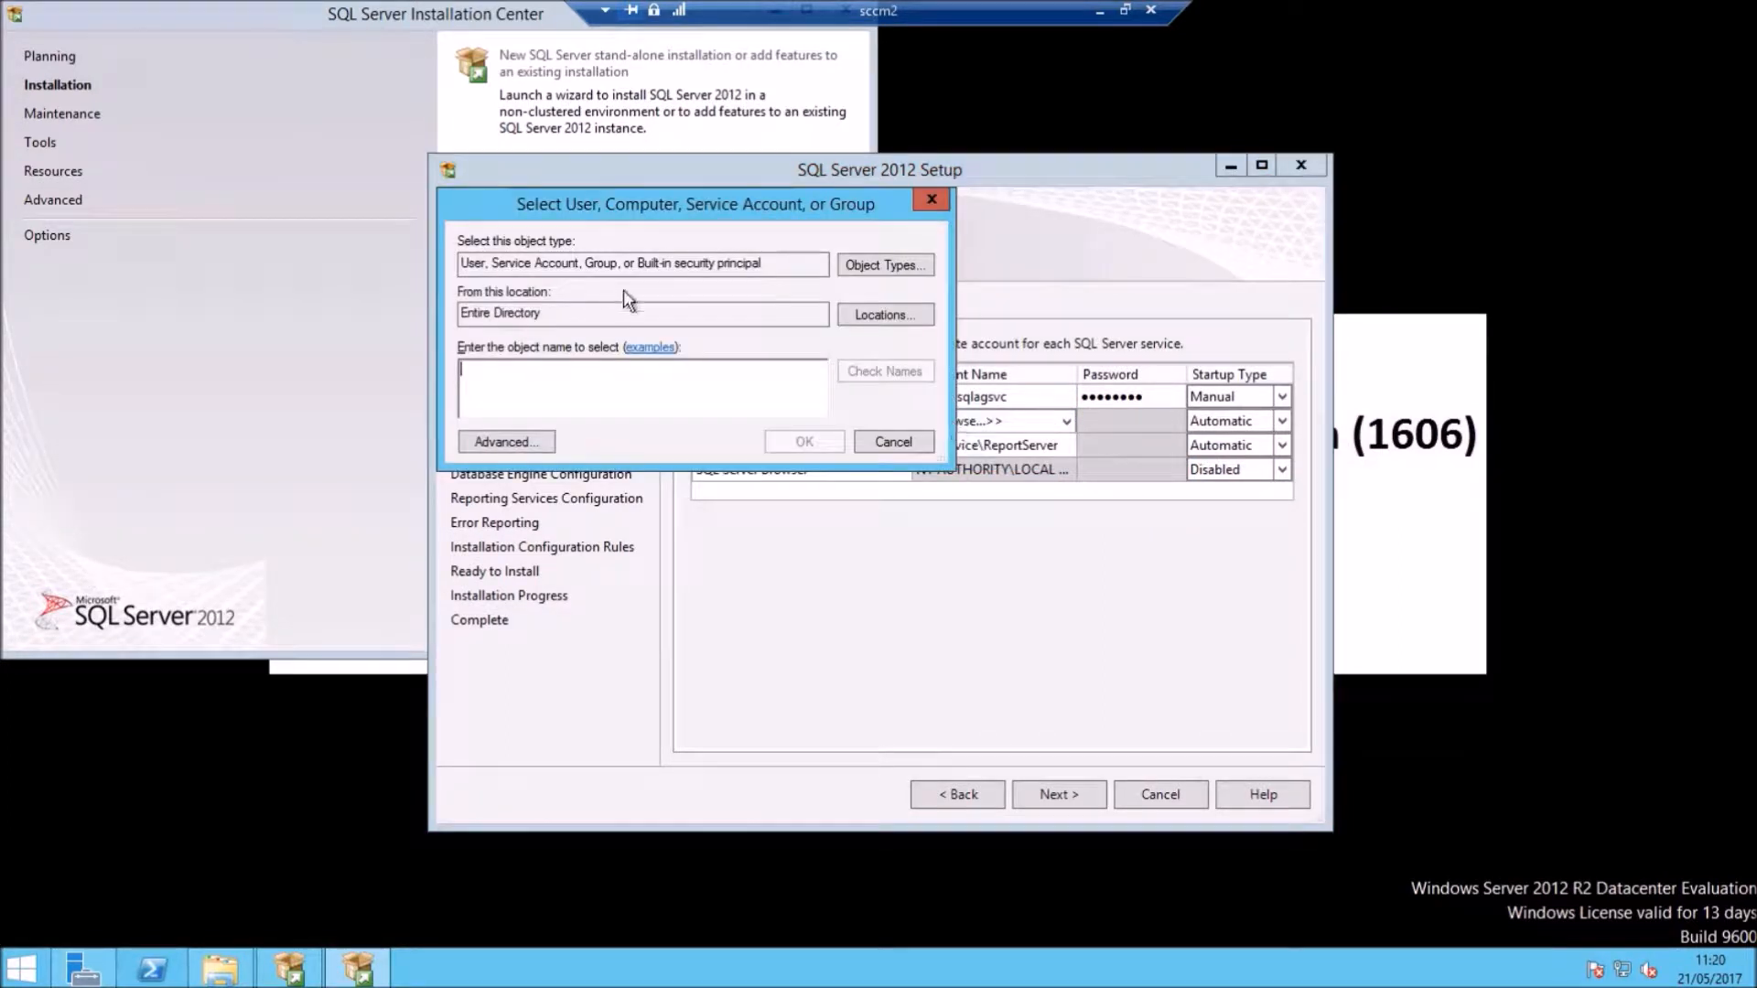
pyautogui.write('sq')
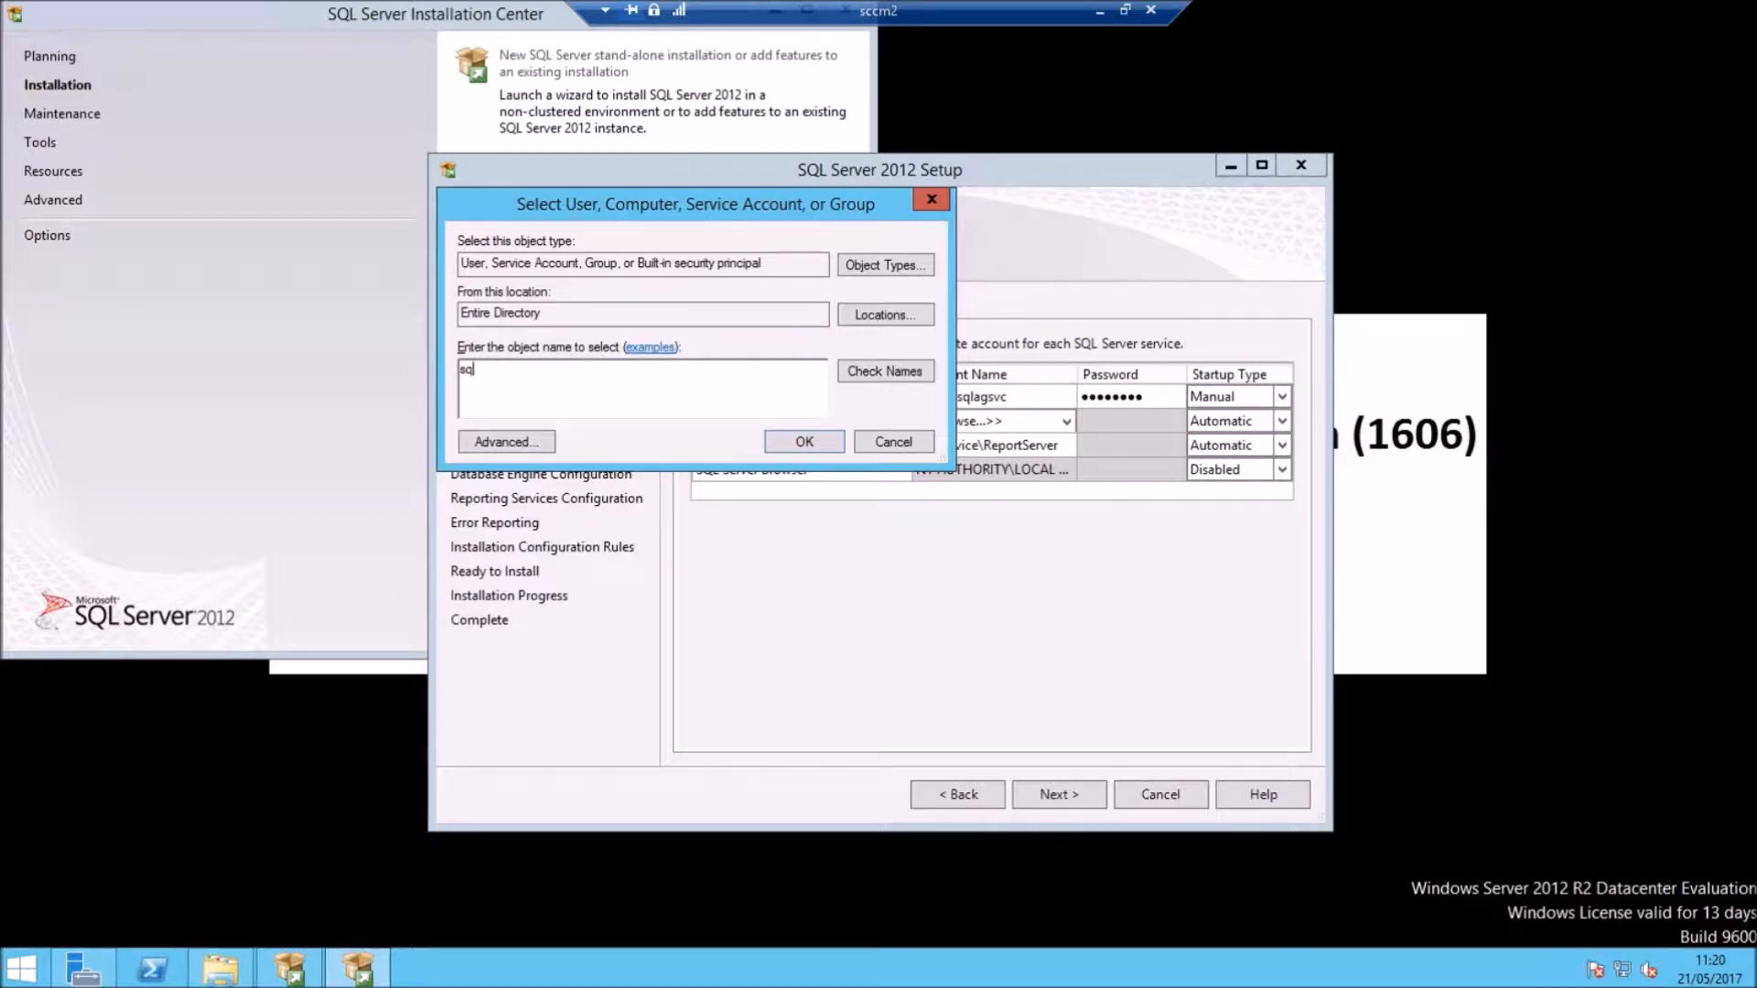
pyautogui.write('l')
pyautogui.click(885, 370)
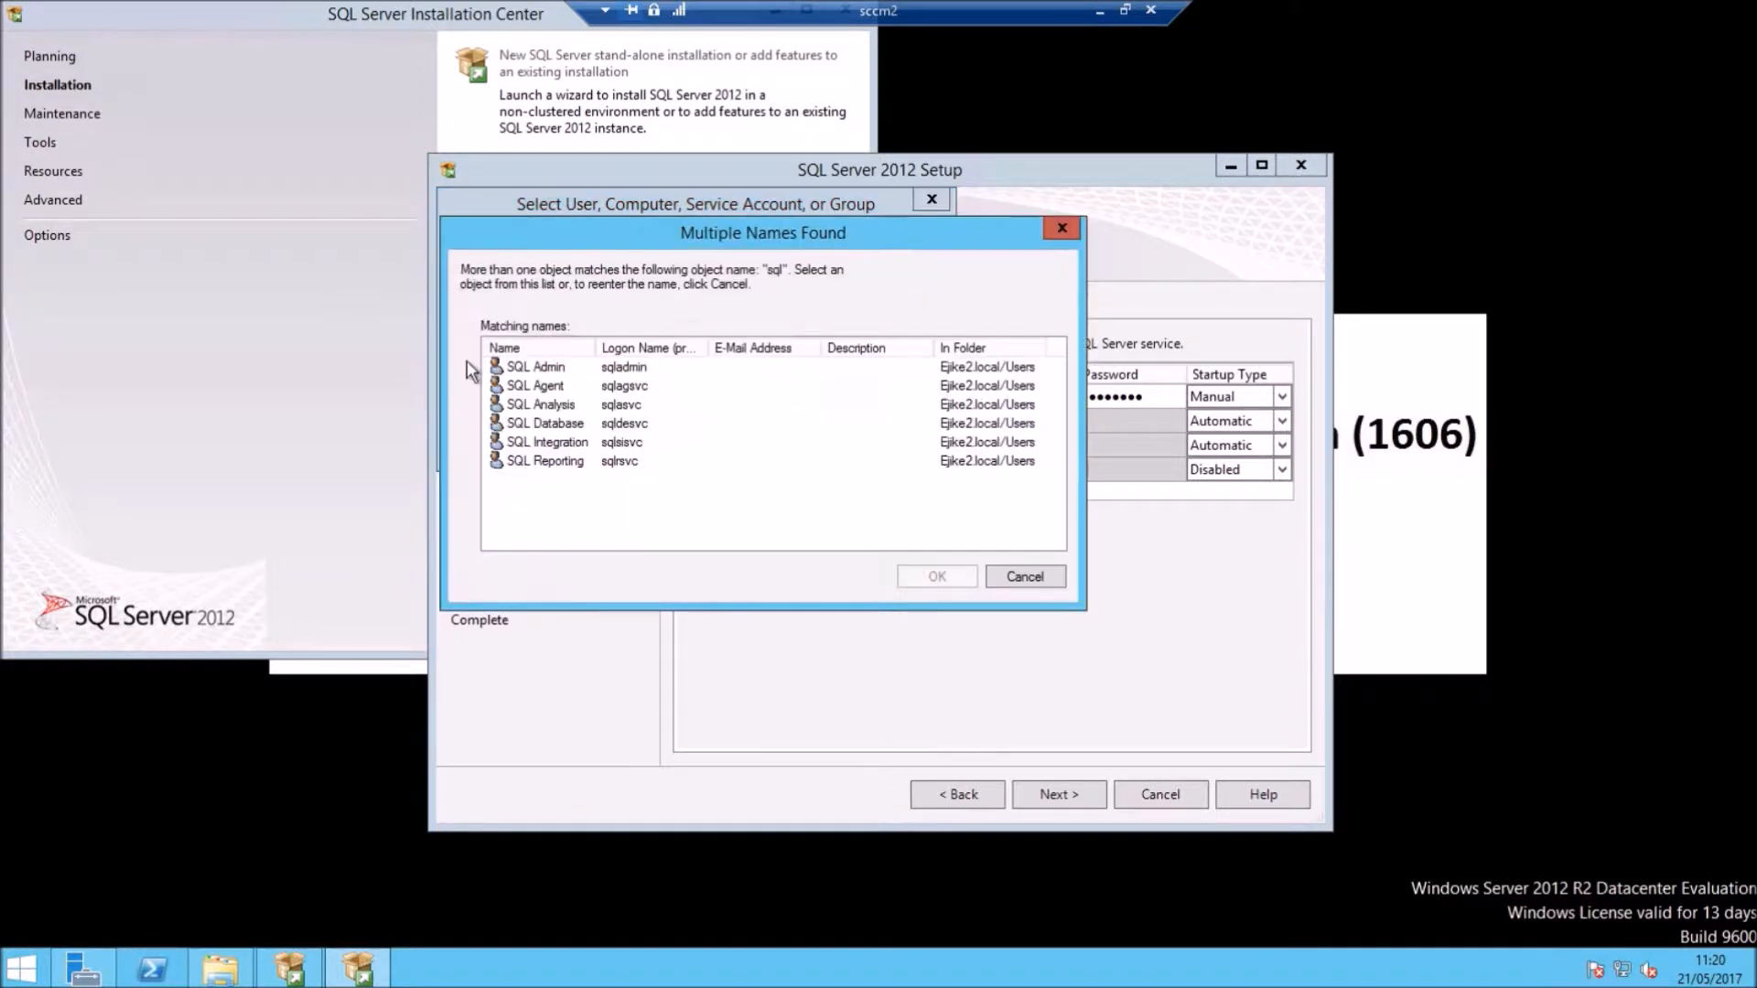
pyautogui.doubleClick(557, 426)
pyautogui.click(792, 442)
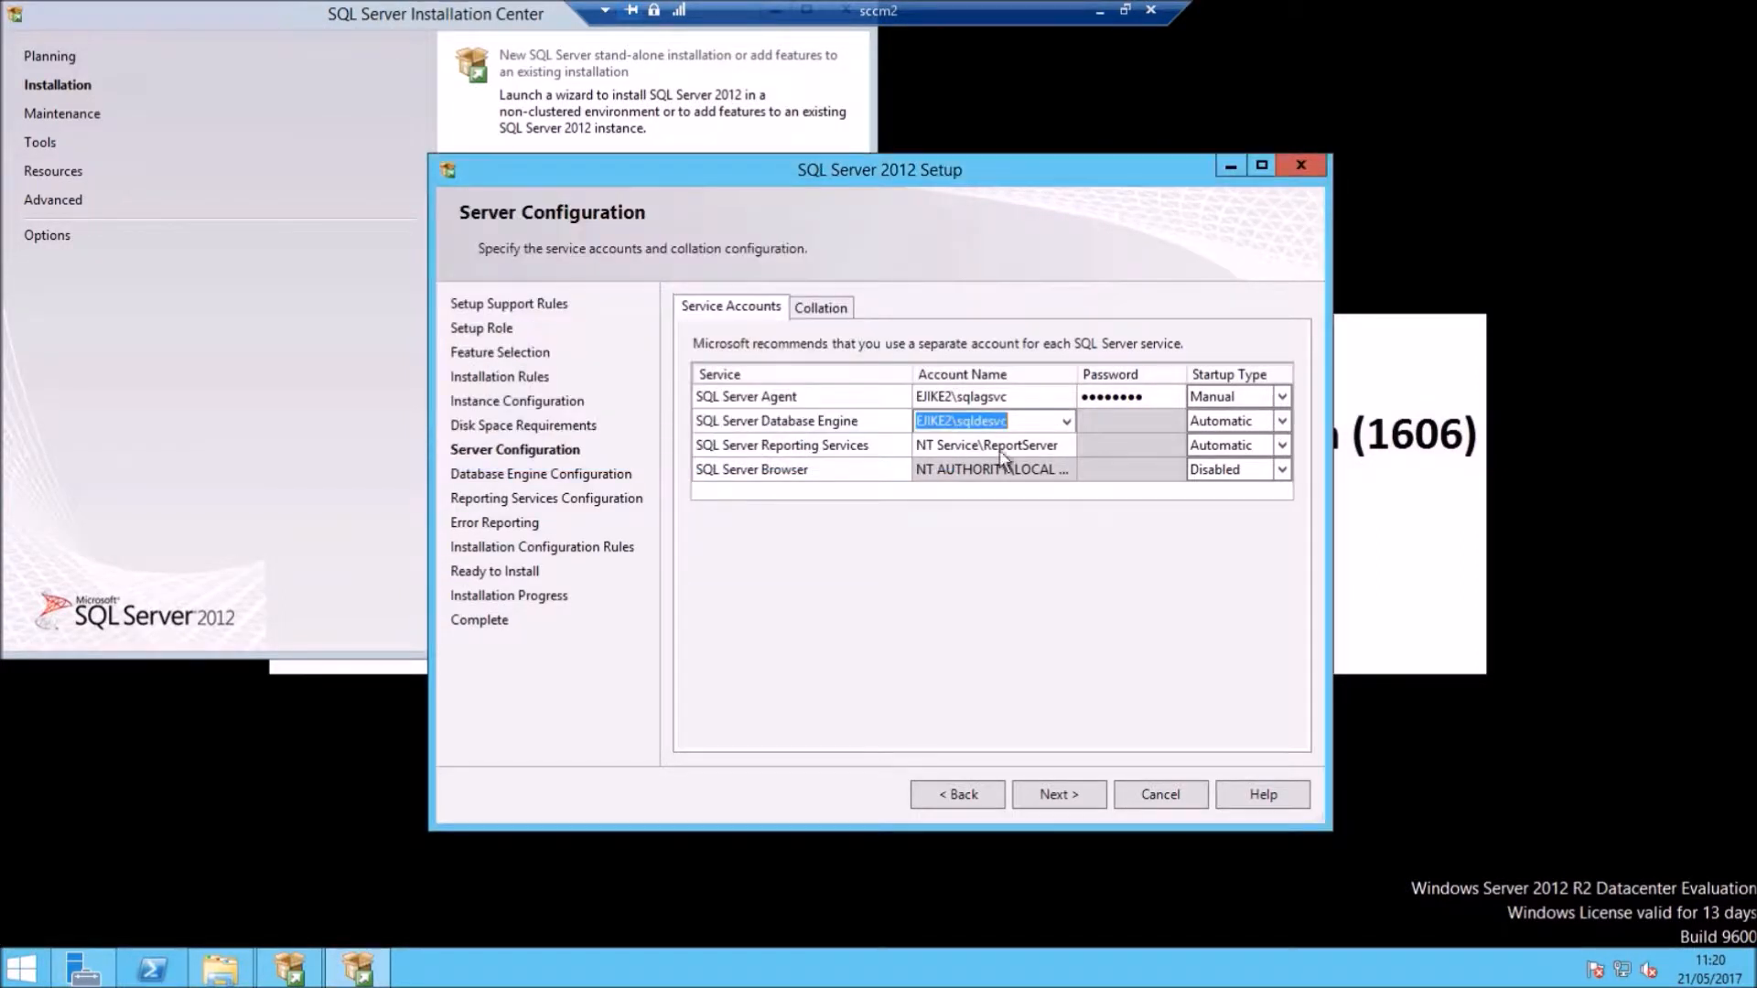
pyautogui.click(1105, 420)
pyautogui.rightClick(1105, 420)
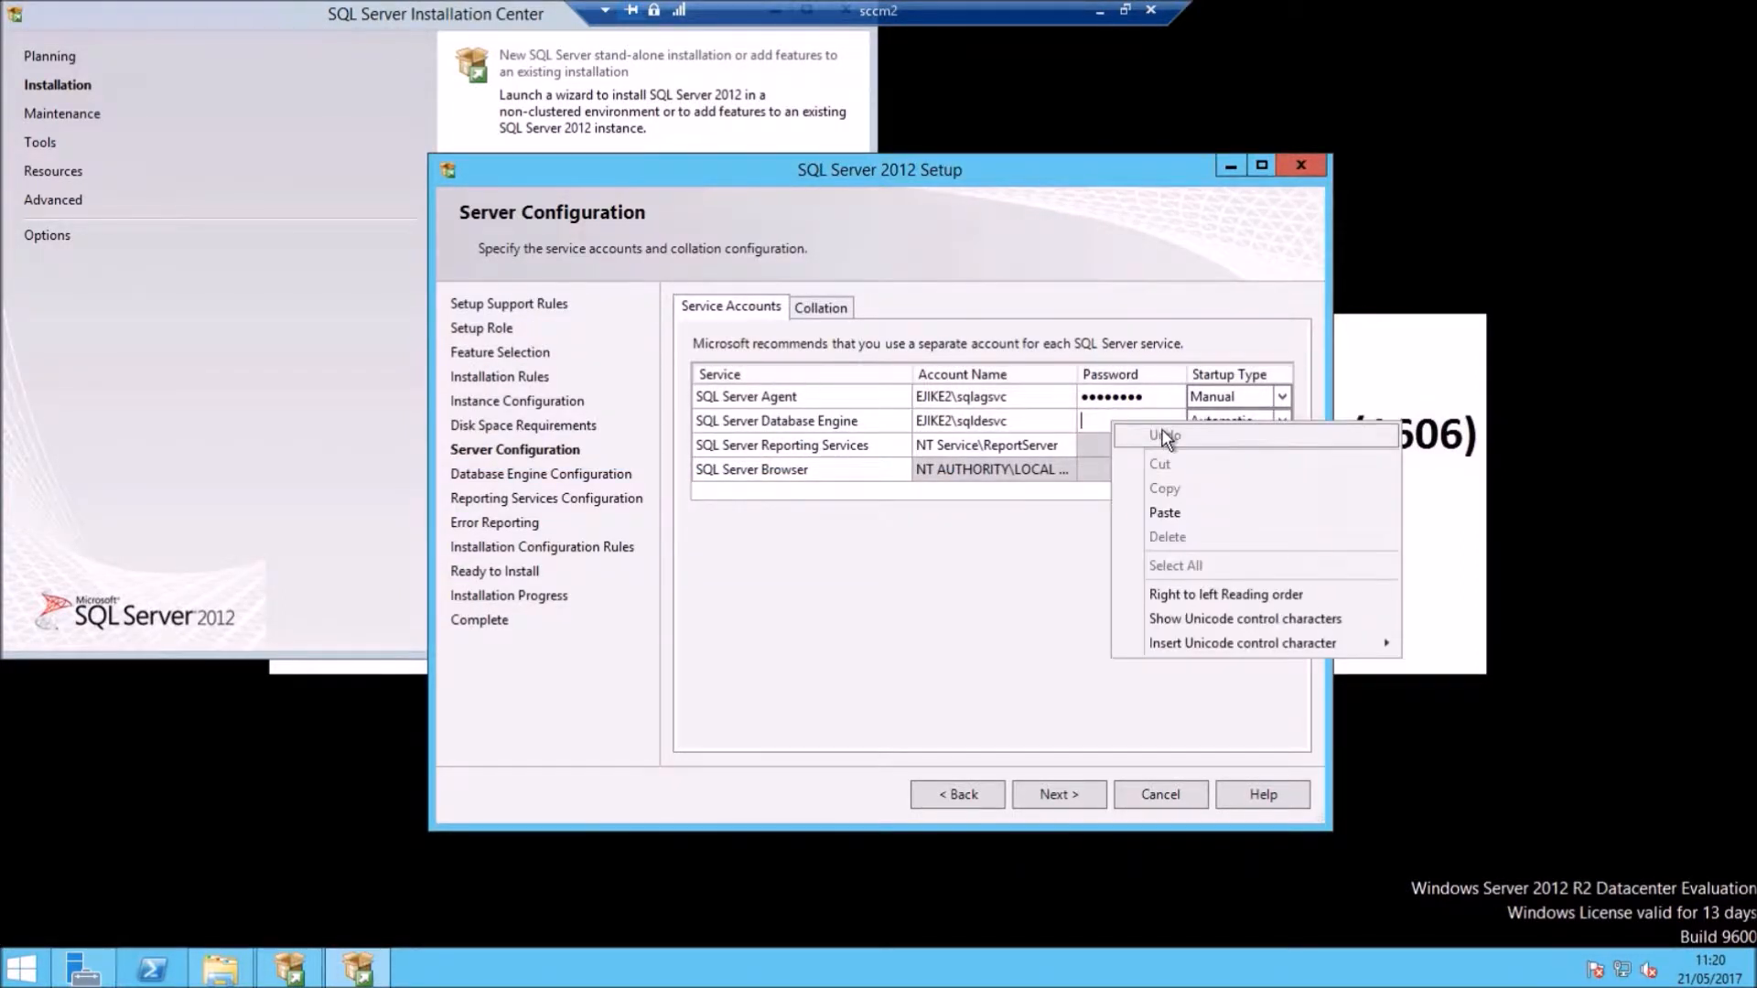
pyautogui.click(1164, 512)
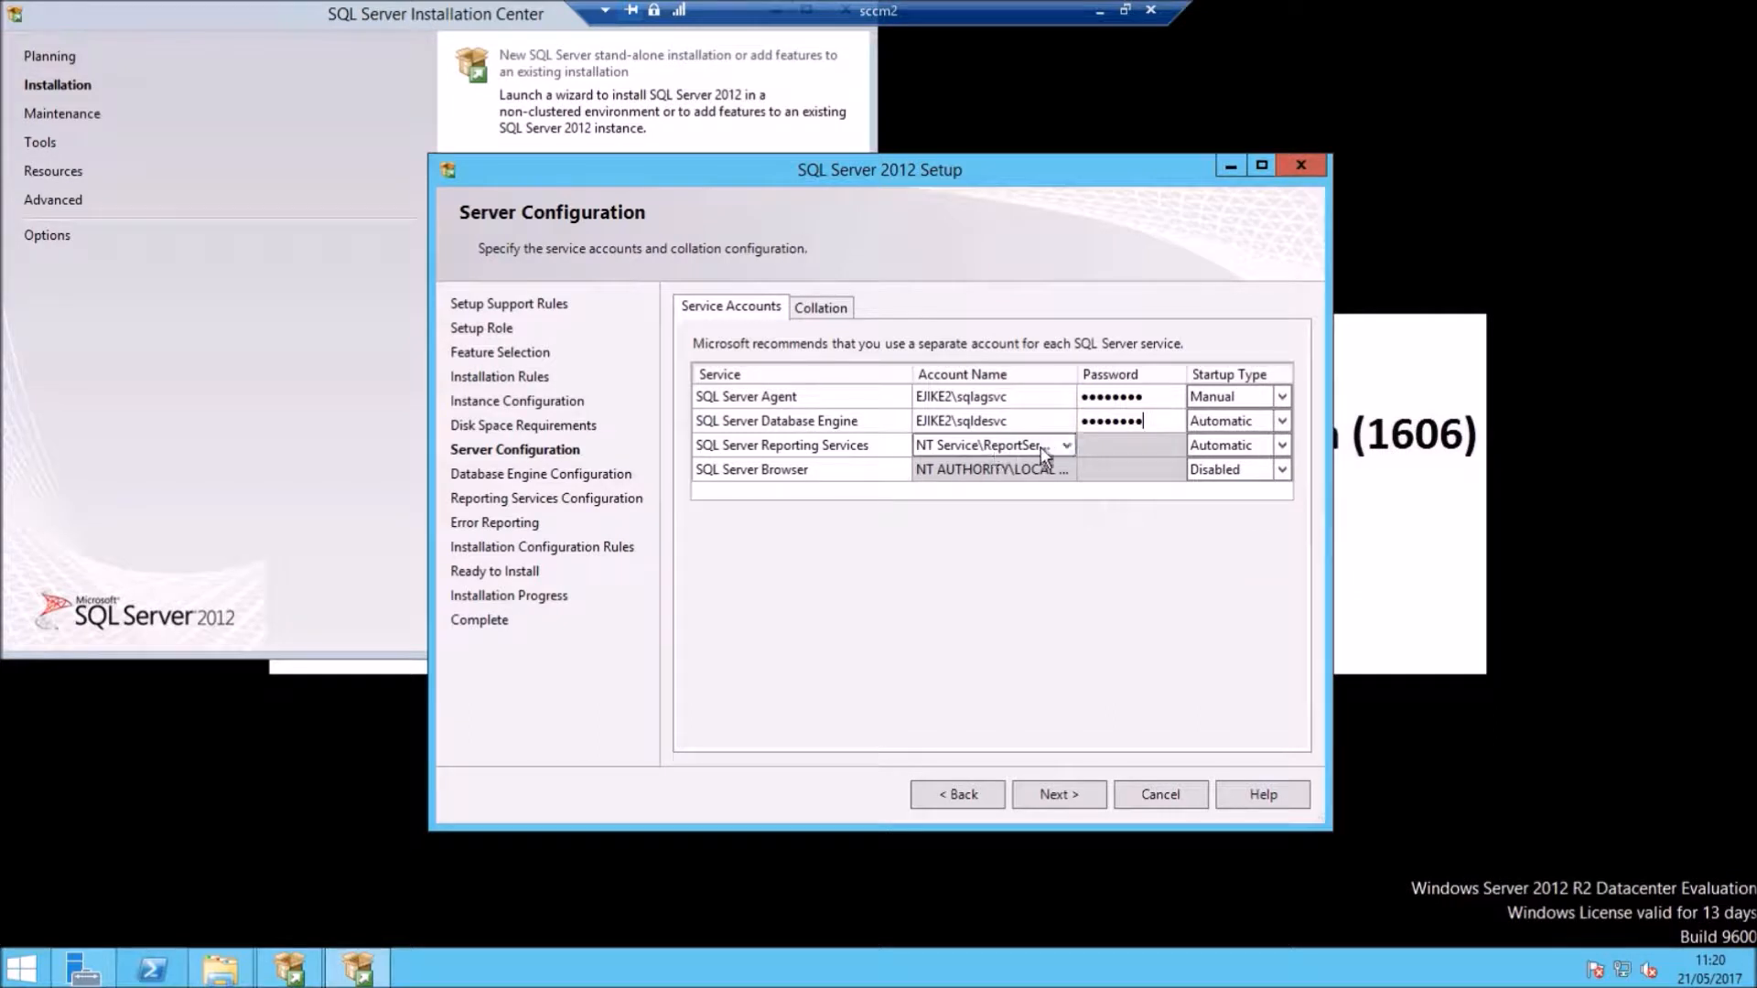
# Step: Assign the SQL Reporting domain account to Reporting Services and paste its password
pyautogui.click(1068, 445)
pyautogui.click(1065, 446)
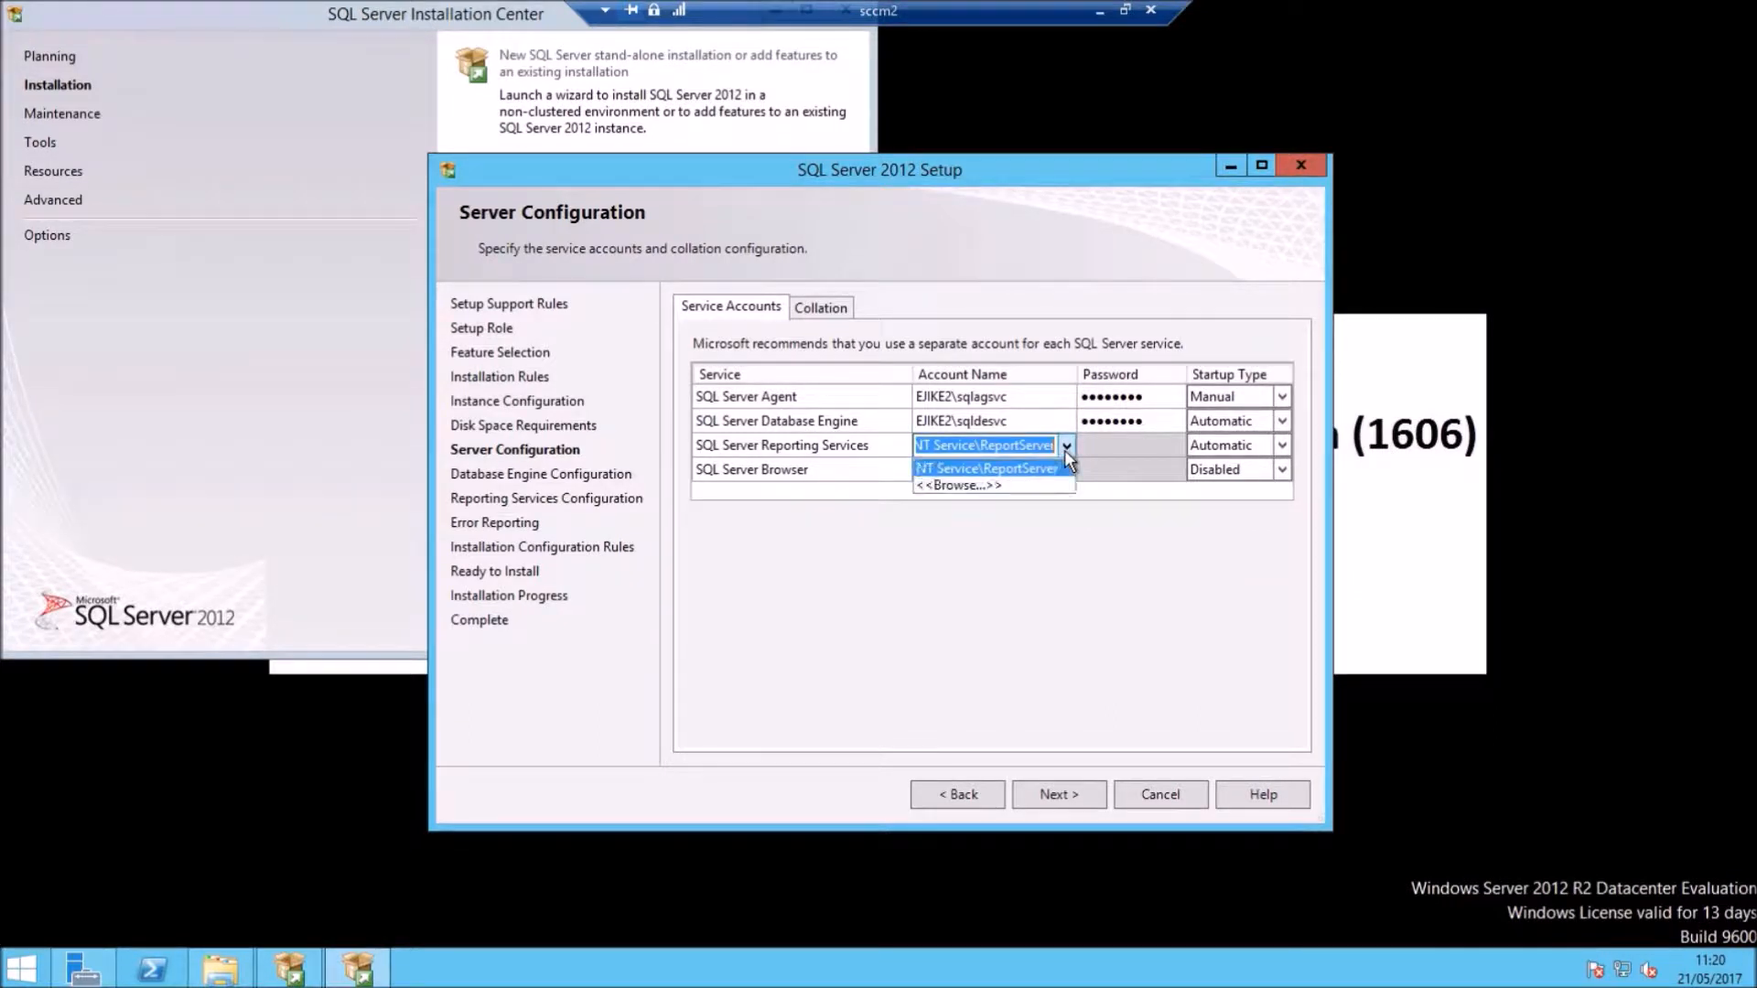
pyautogui.click(948, 485)
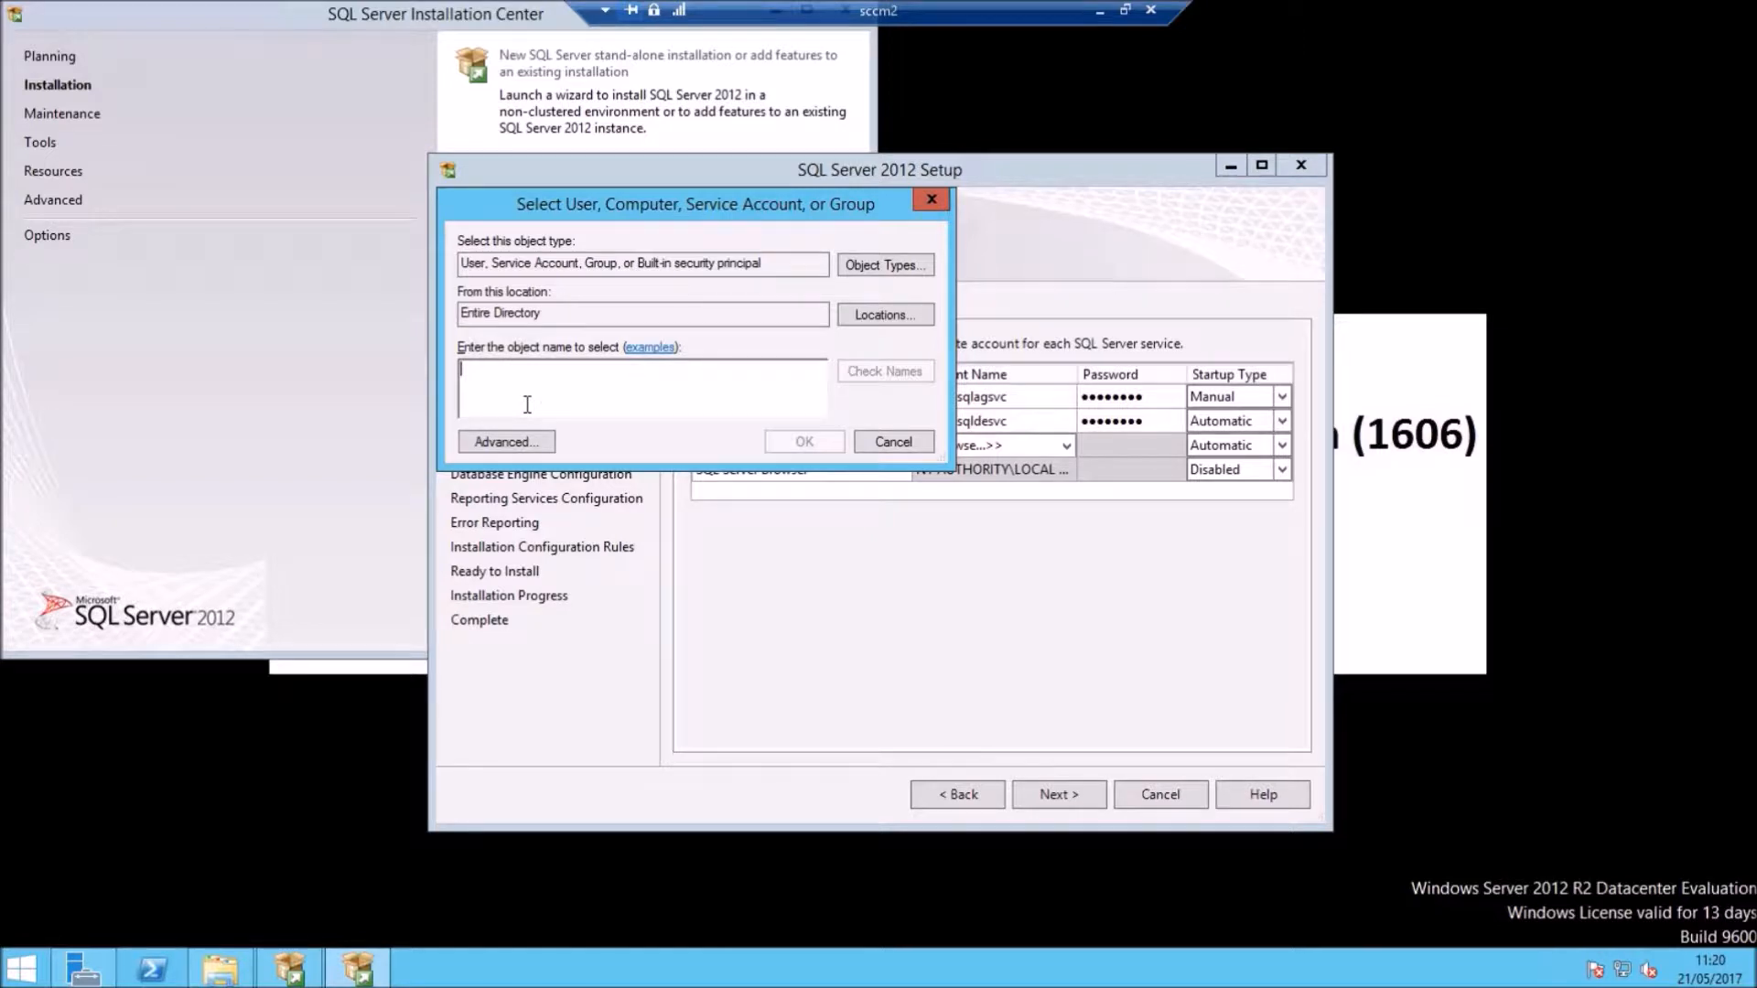
pyautogui.write('sql')
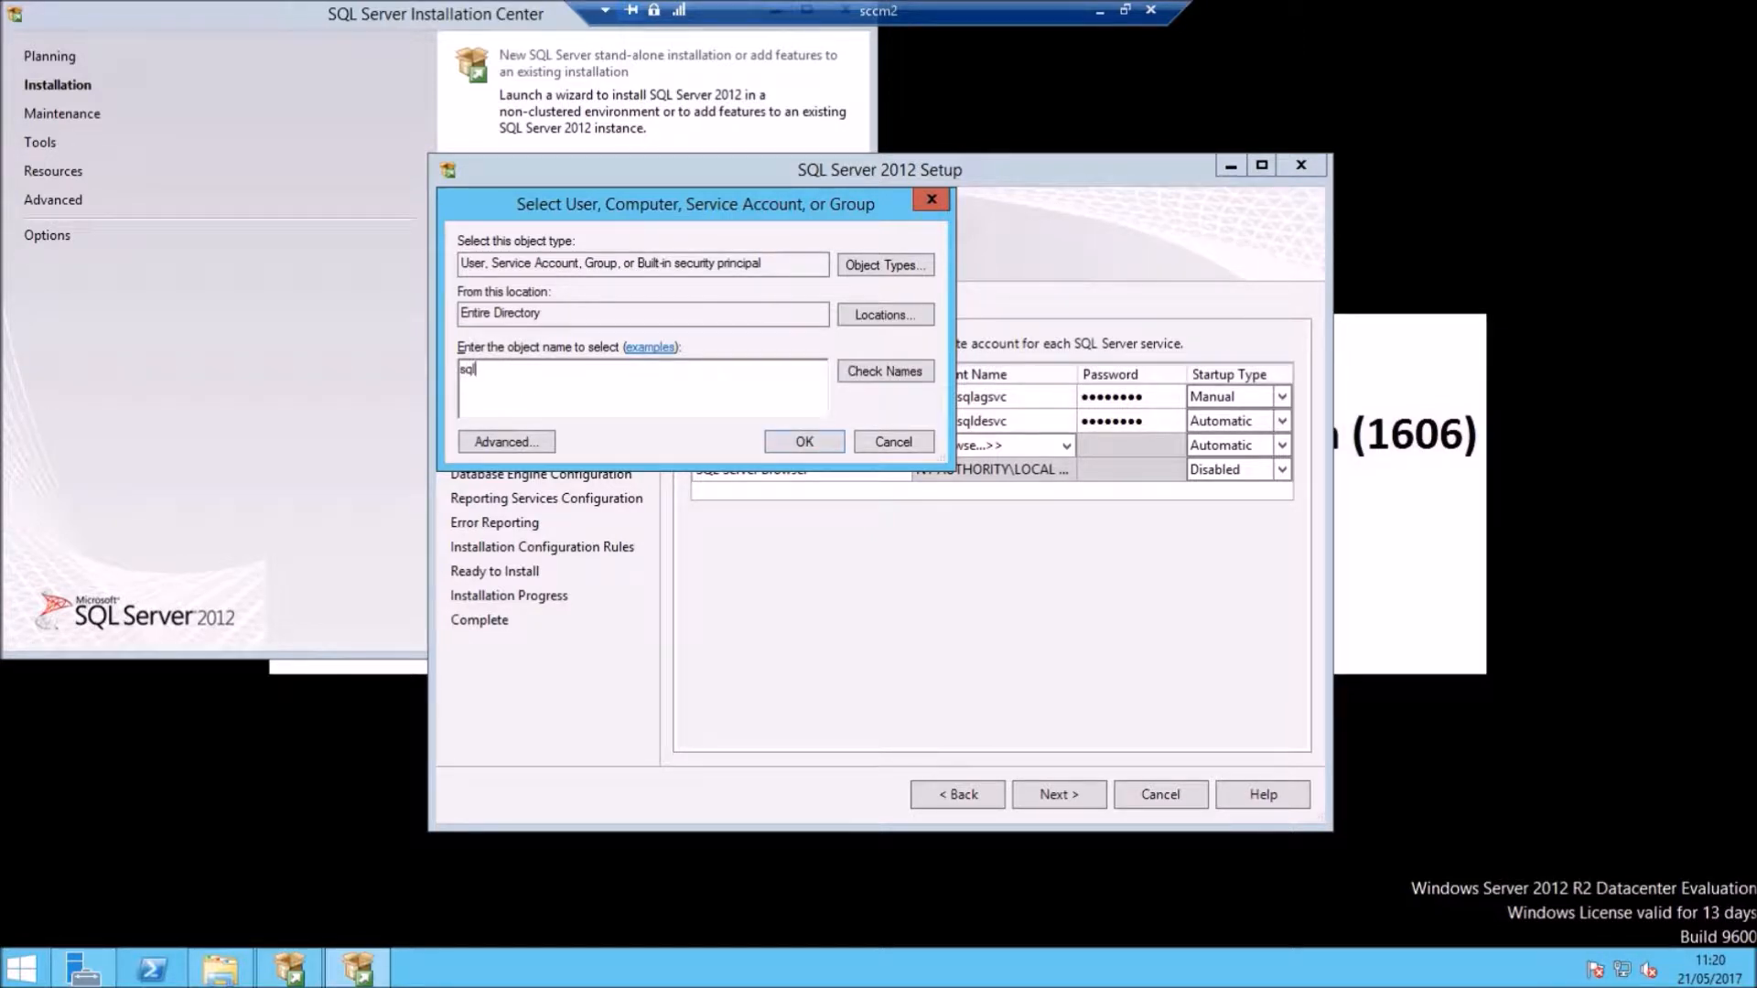
pyautogui.click(871, 370)
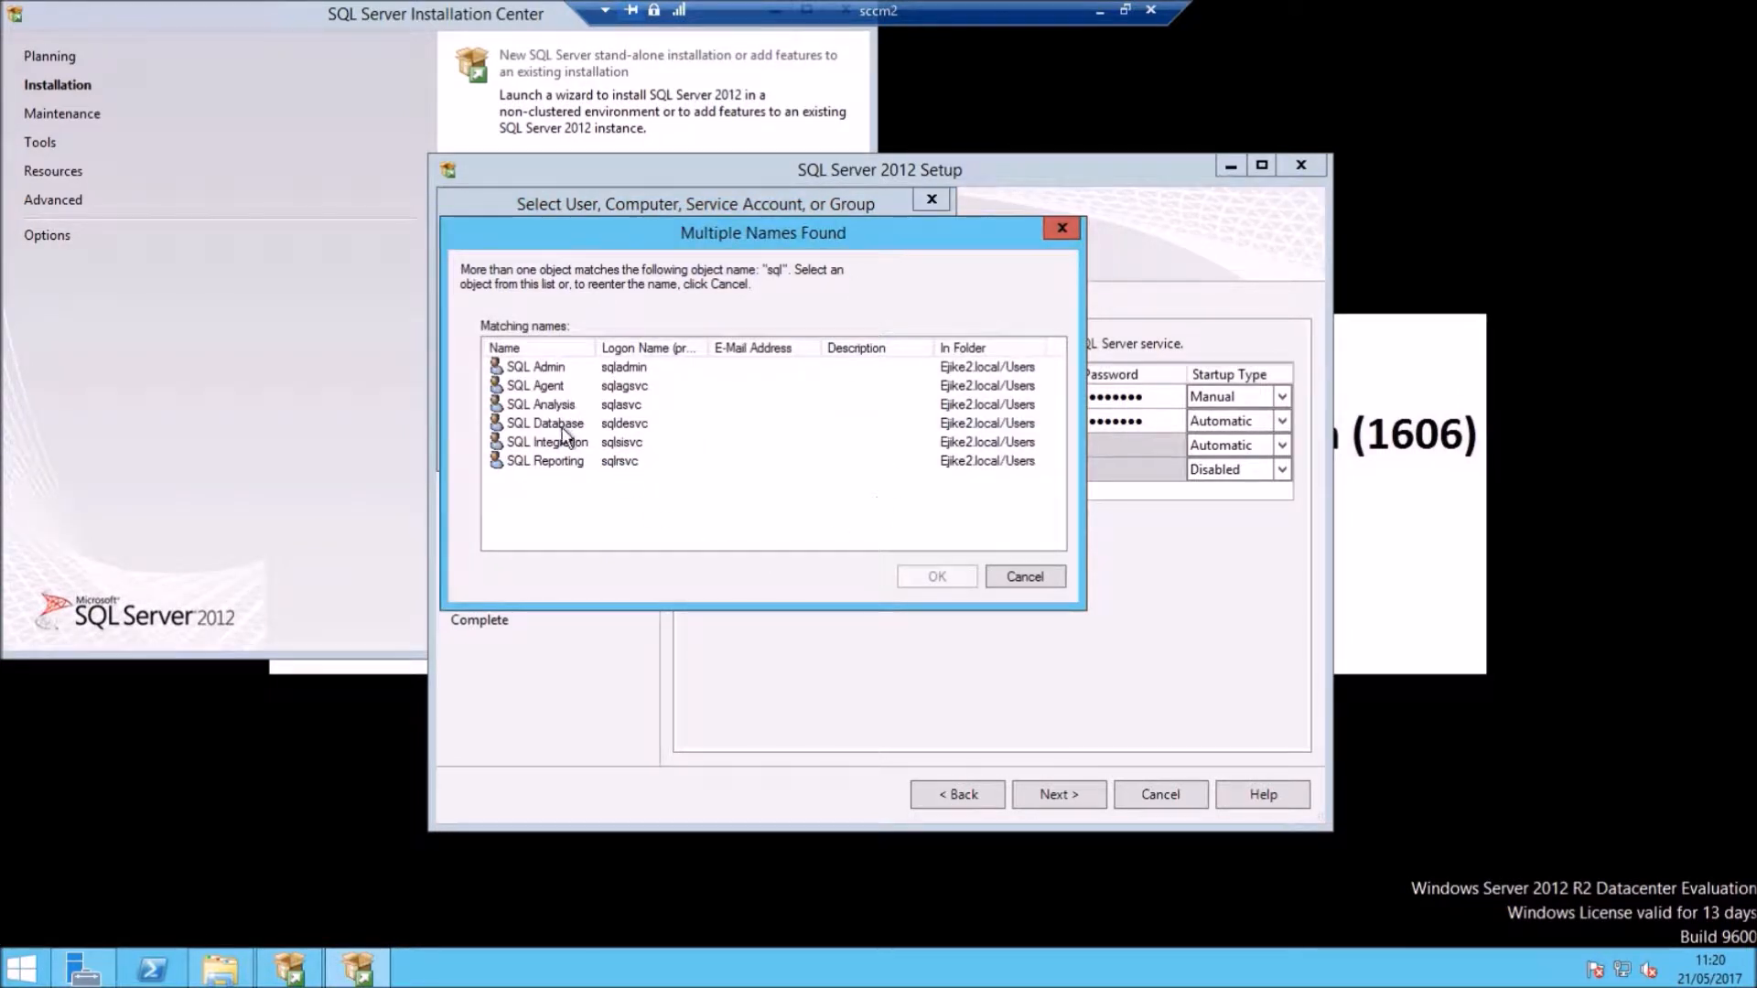
pyautogui.click(563, 459)
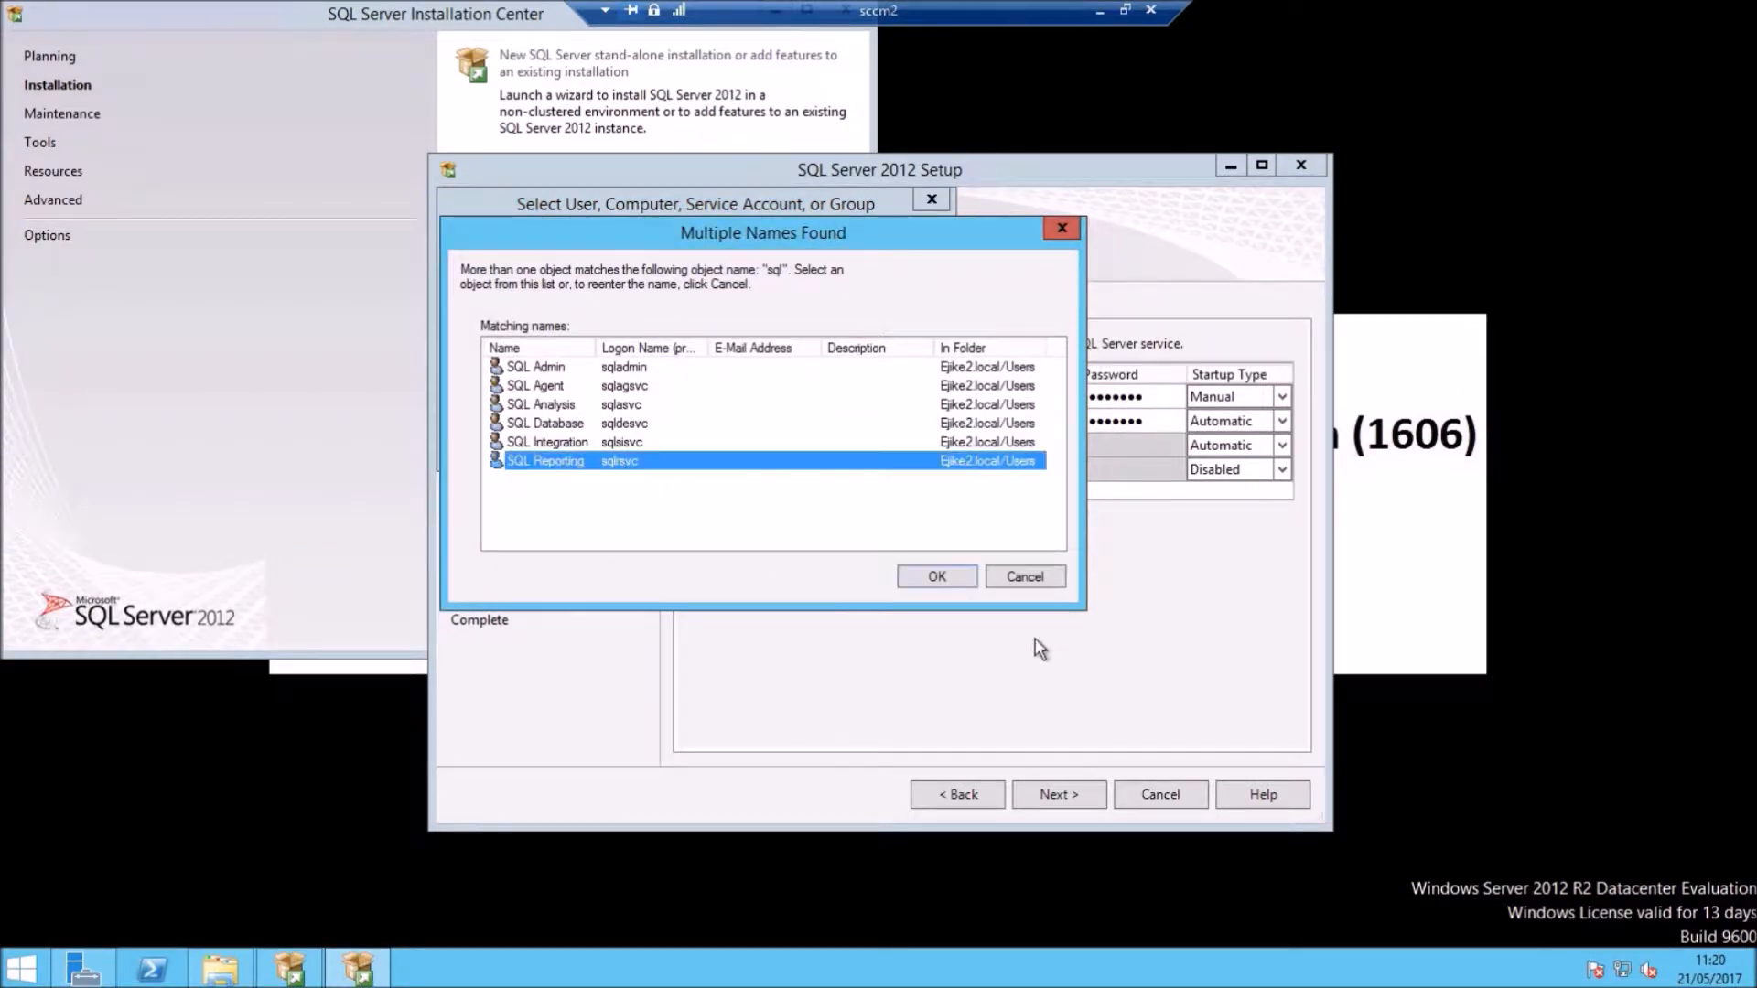
pyautogui.click(966, 578)
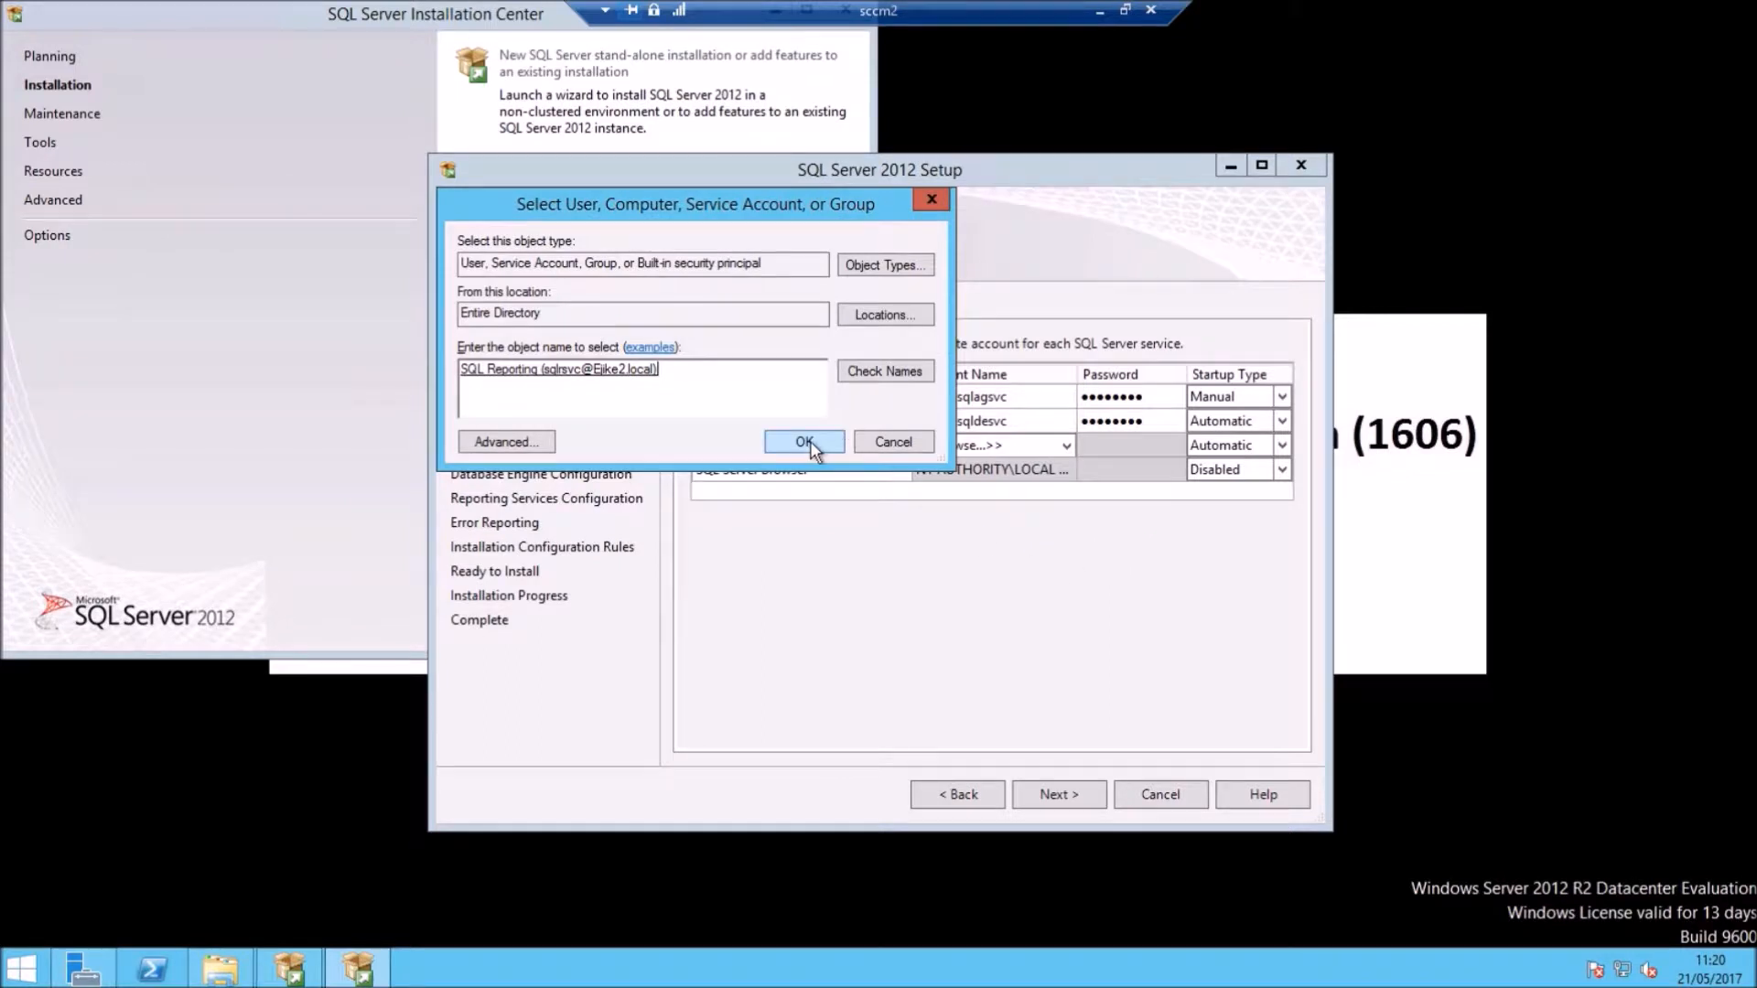
pyautogui.click(805, 441)
pyautogui.click(1127, 448)
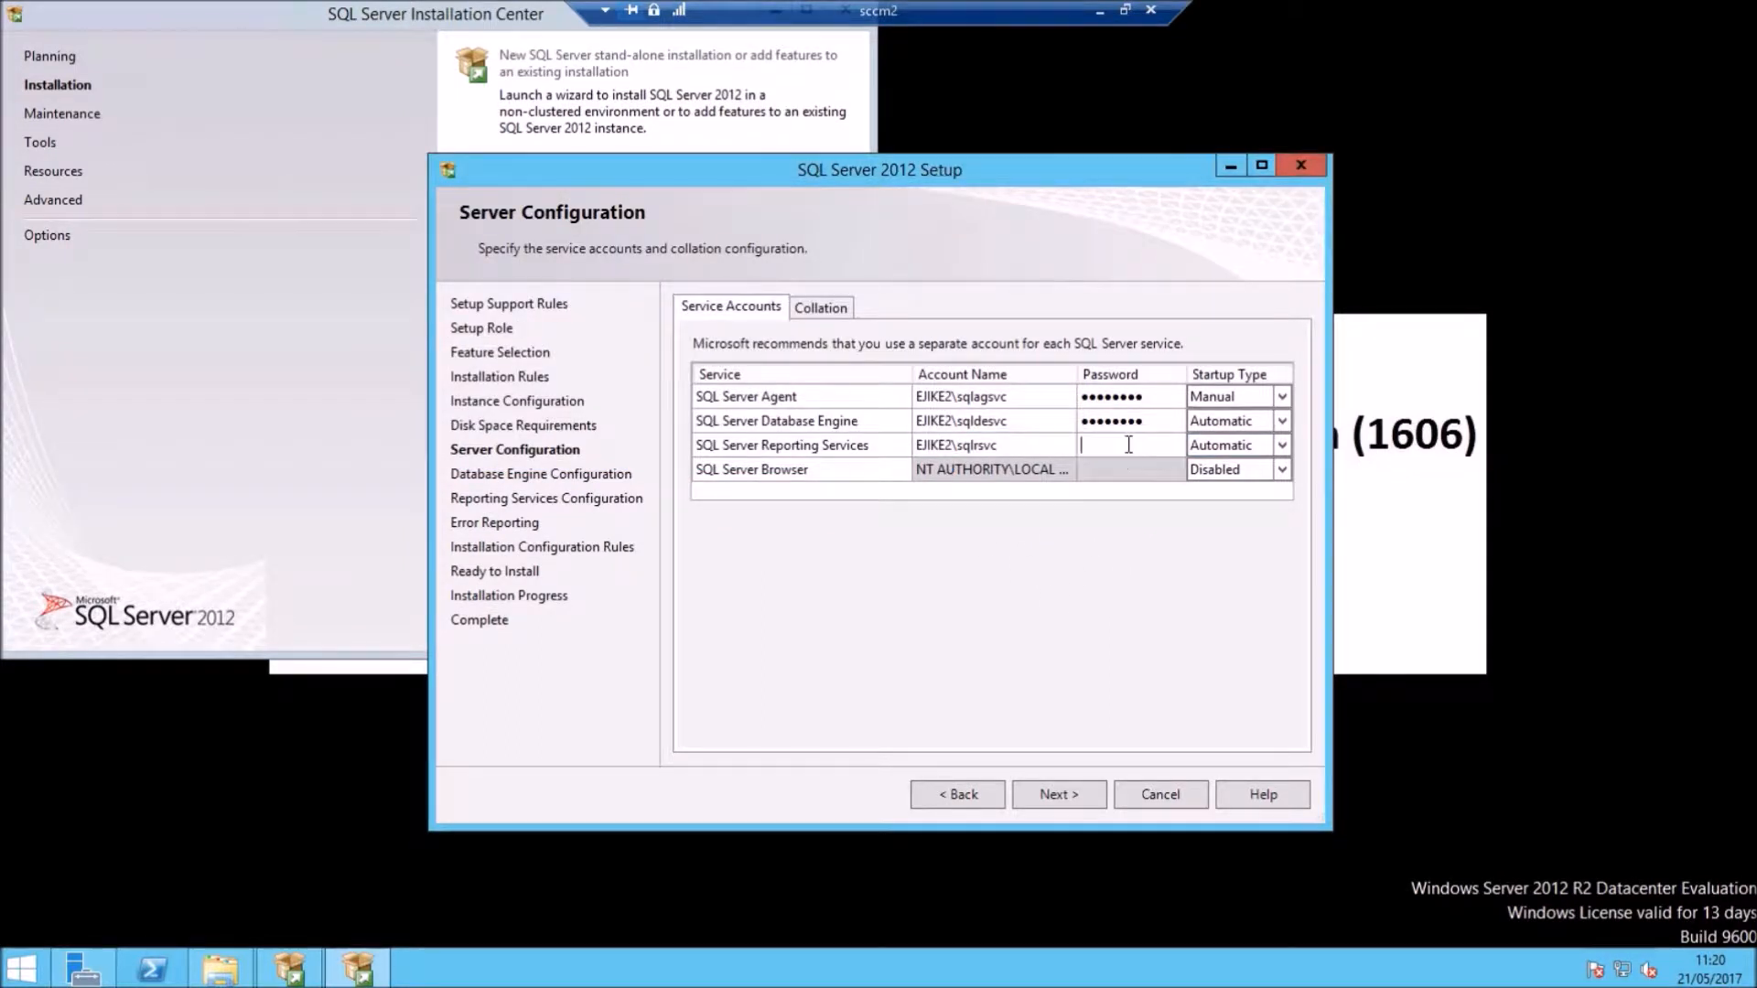
pyautogui.rightClick(1128, 447)
pyautogui.click(1182, 529)
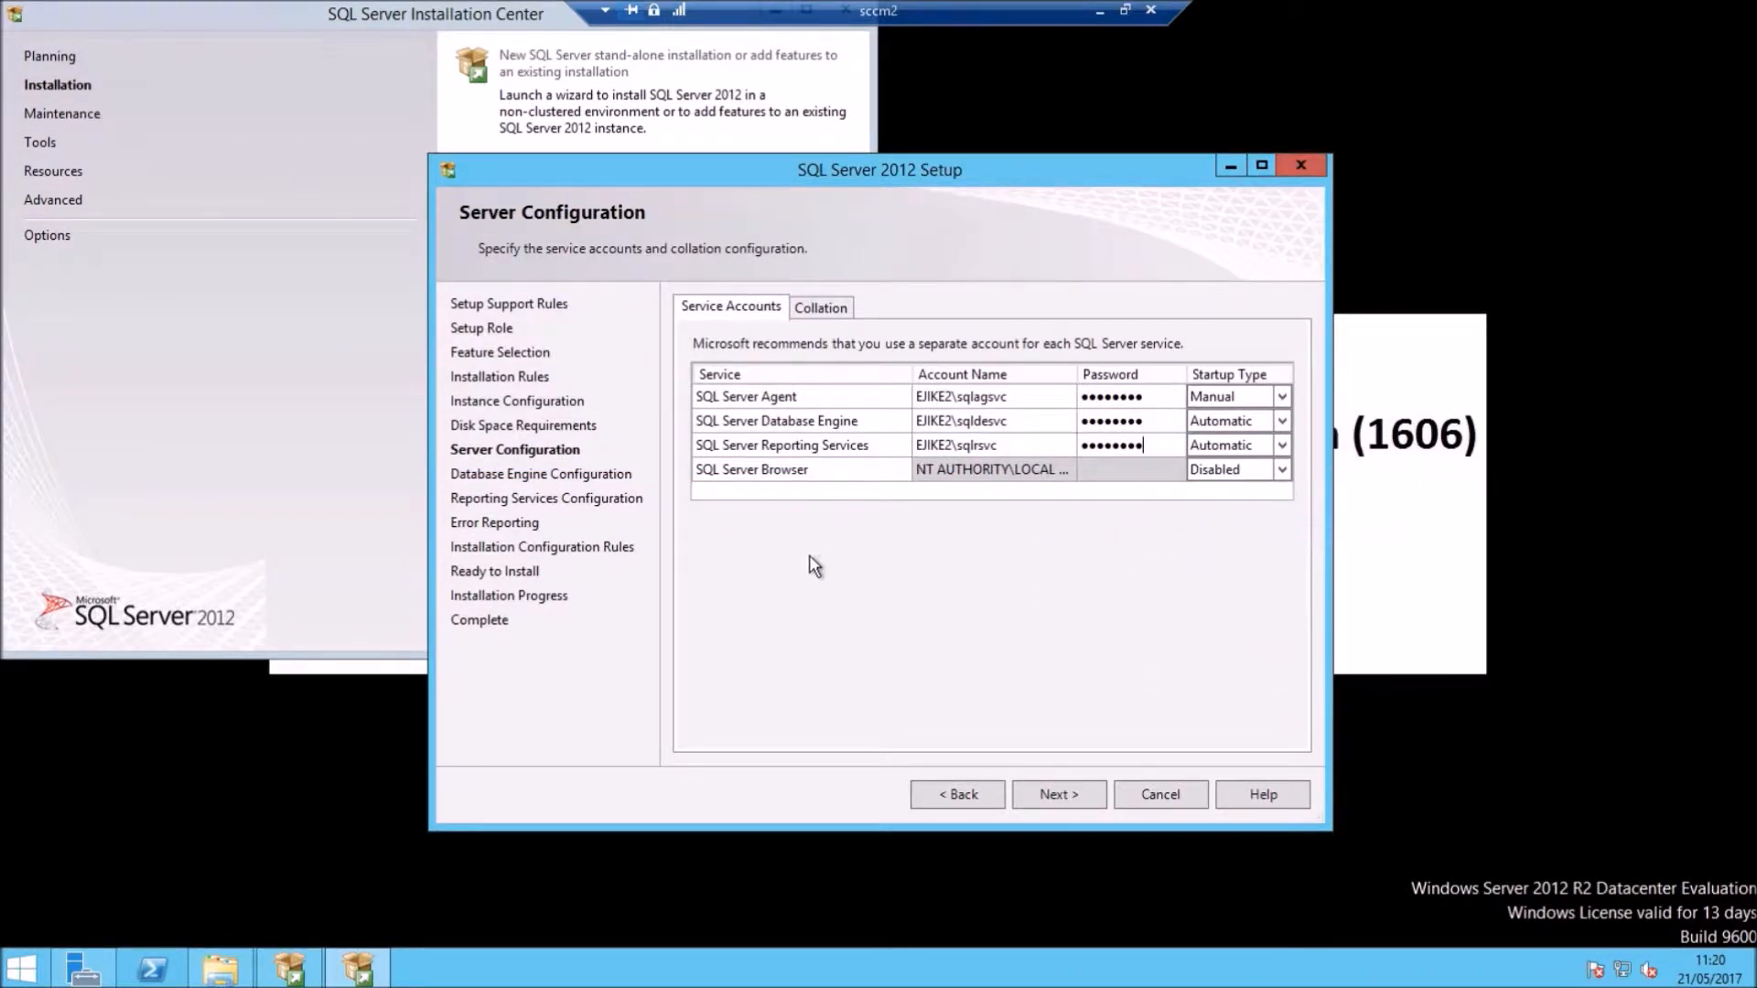
# Step: Customize the Database Engine to the SQL collation SQL_Latin1_General_CP1_CI_AS and continue
pyautogui.click(837, 319)
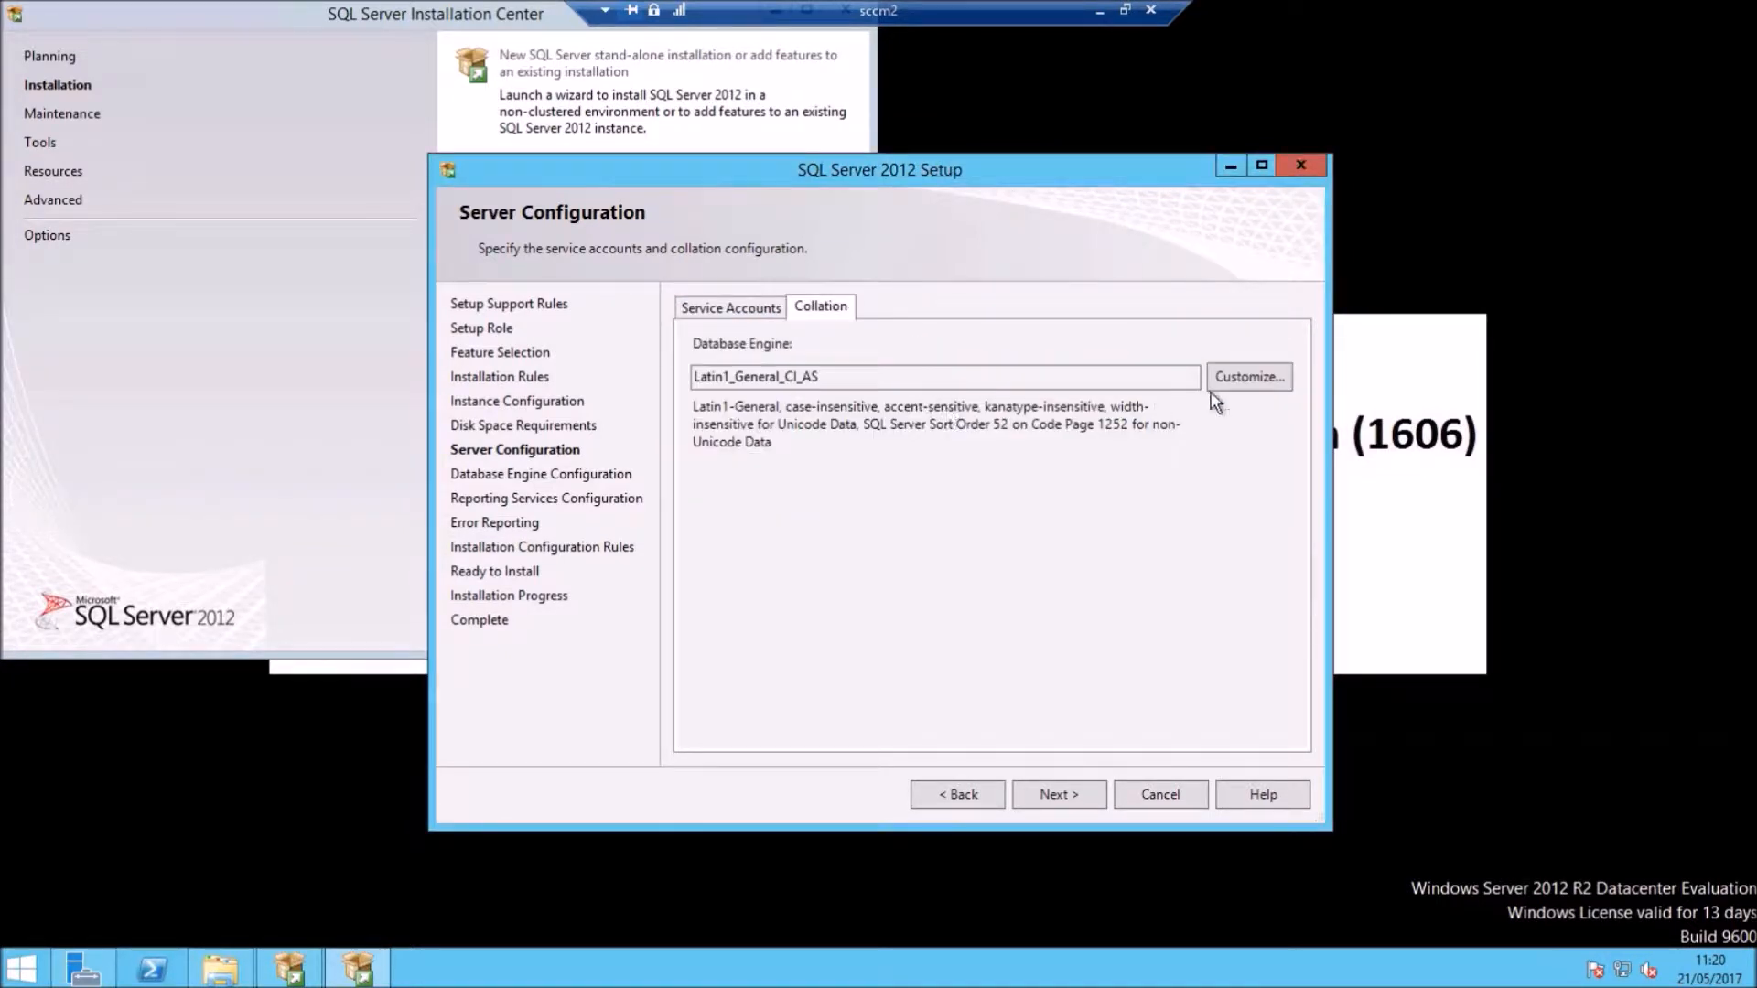
pyautogui.click(1256, 383)
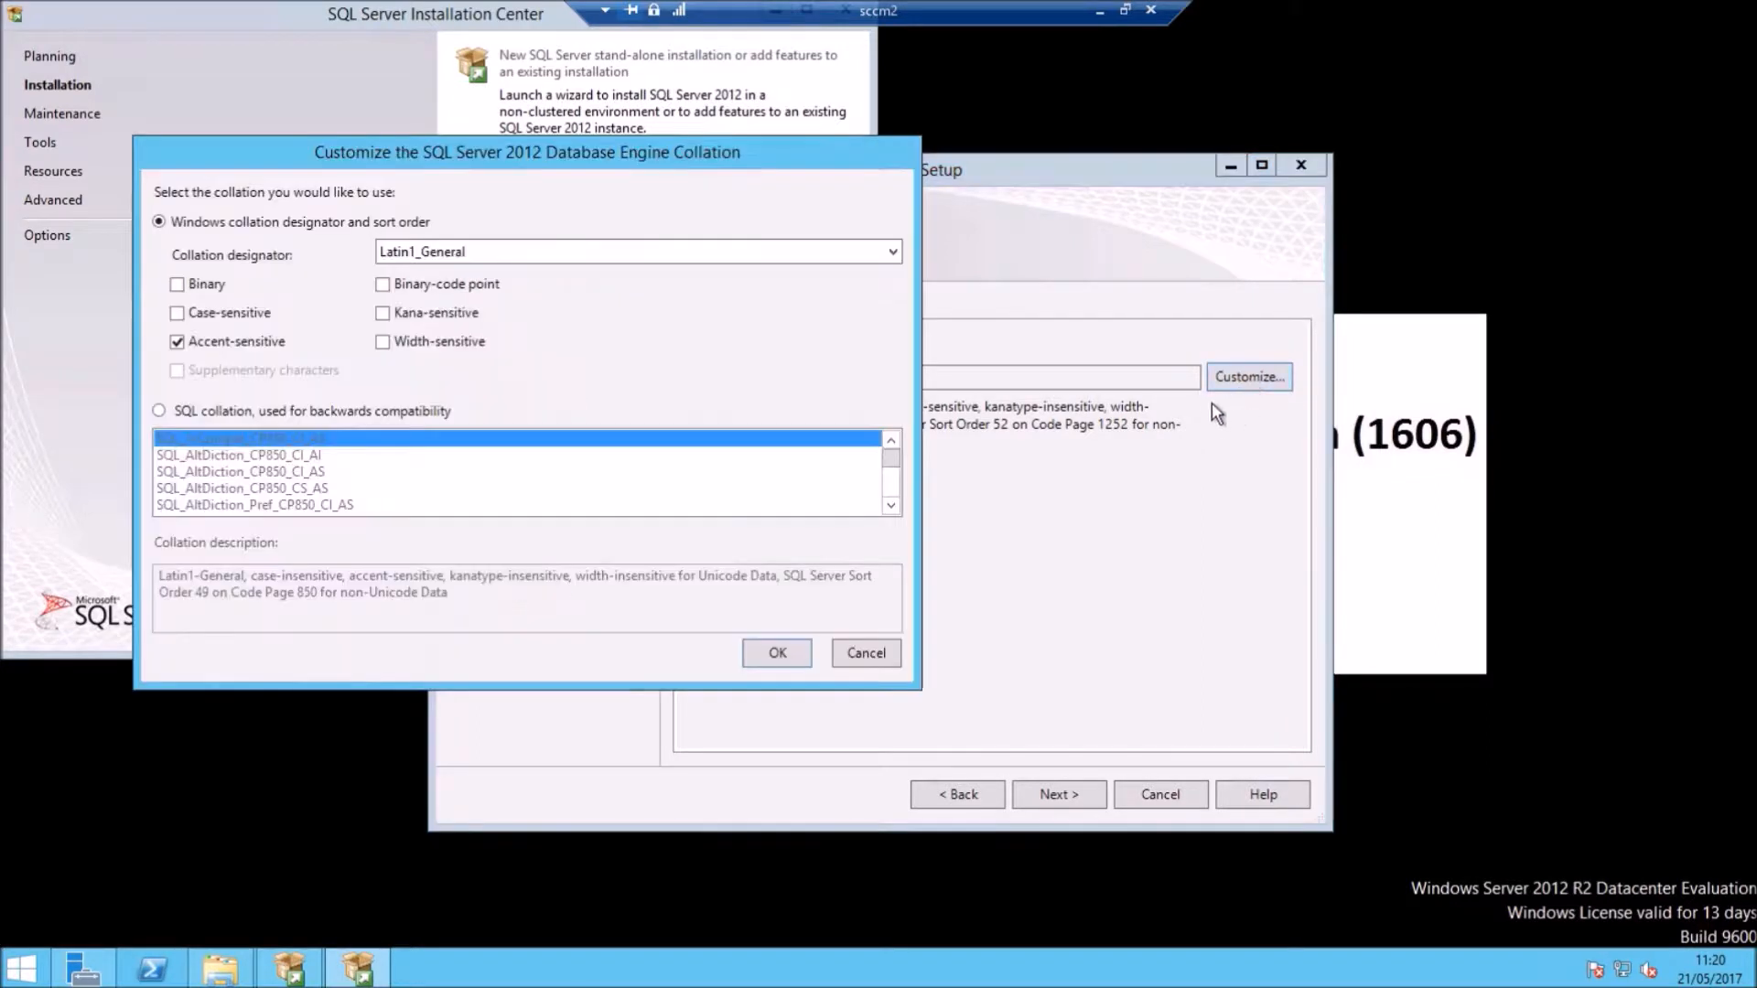
pyautogui.click(183, 409)
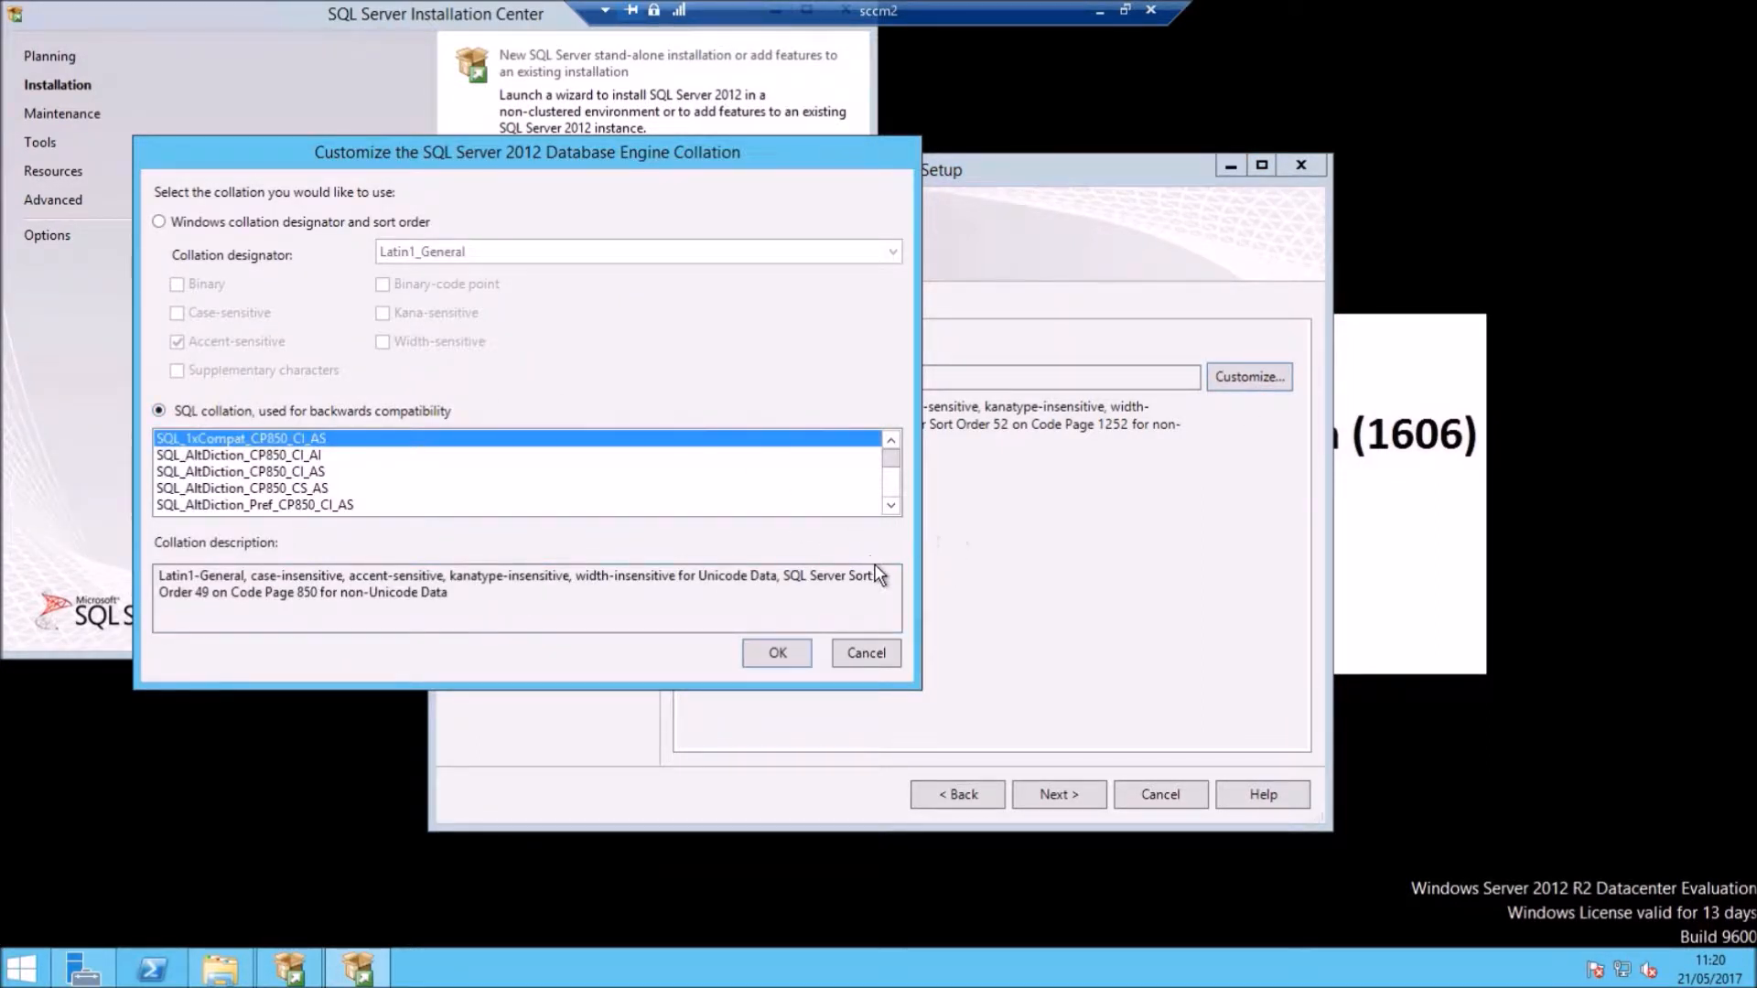
pyautogui.click(894, 508)
pyautogui.click(893, 509)
pyautogui.moveTo(893, 509); pyautogui.dragTo(903, 509)
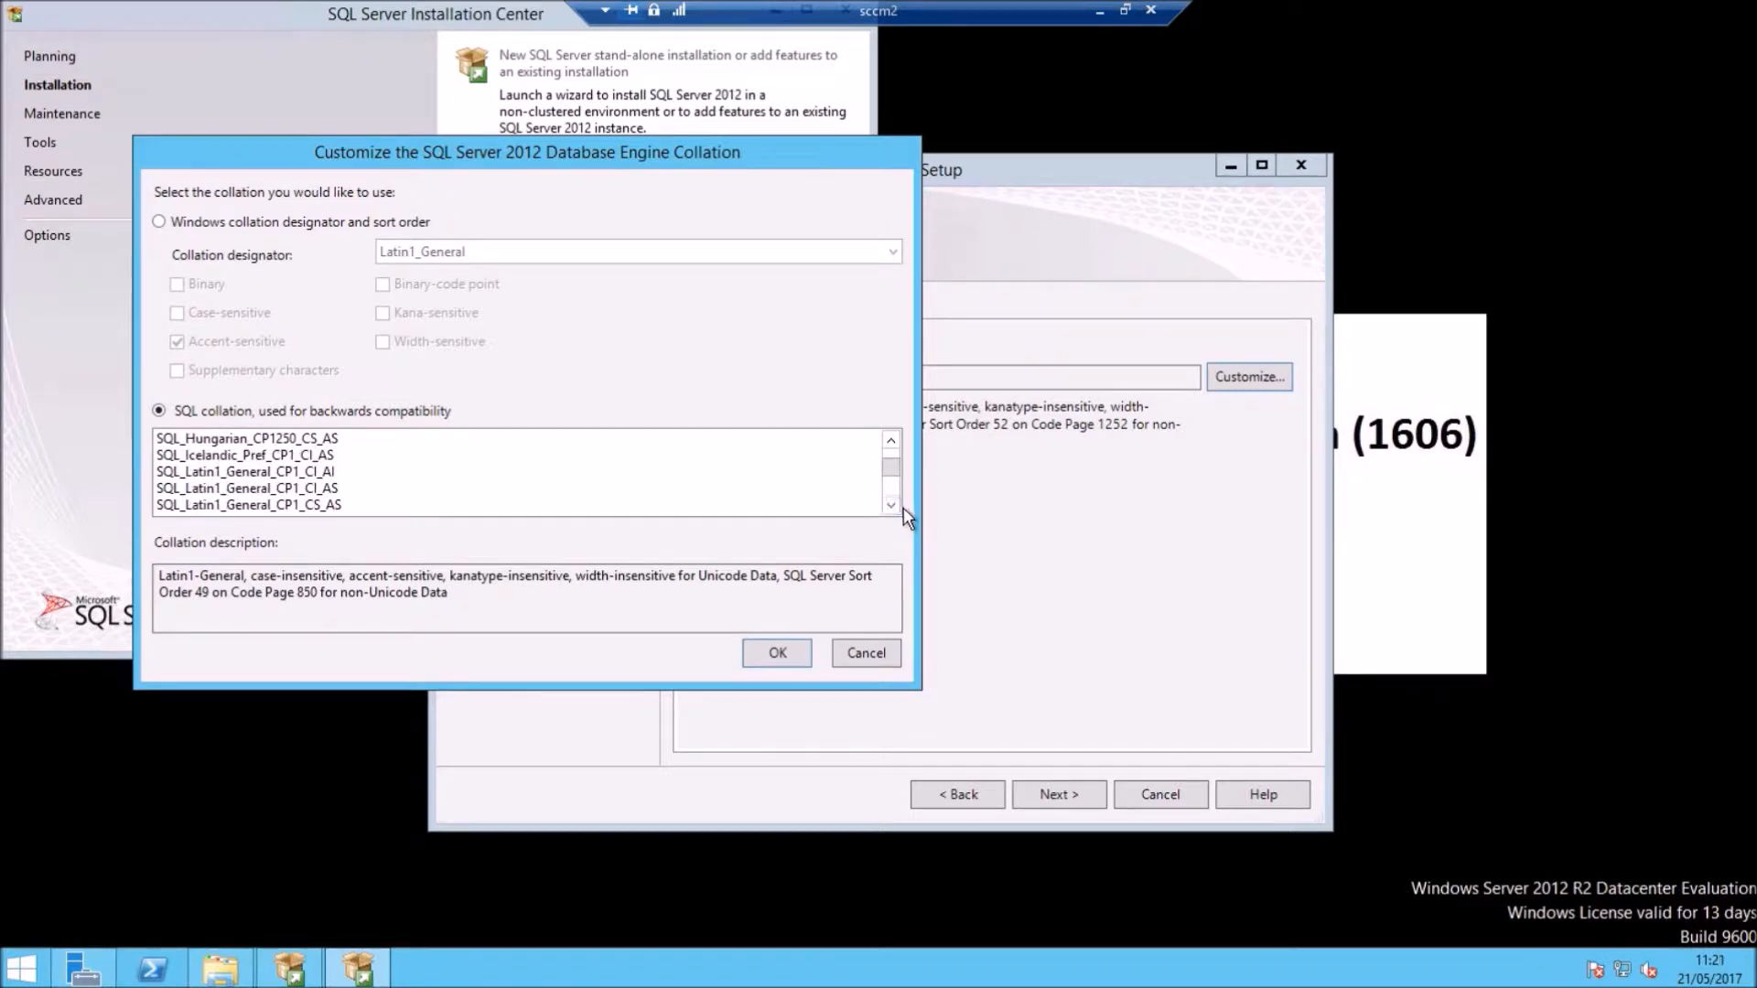
pyautogui.click(333, 472)
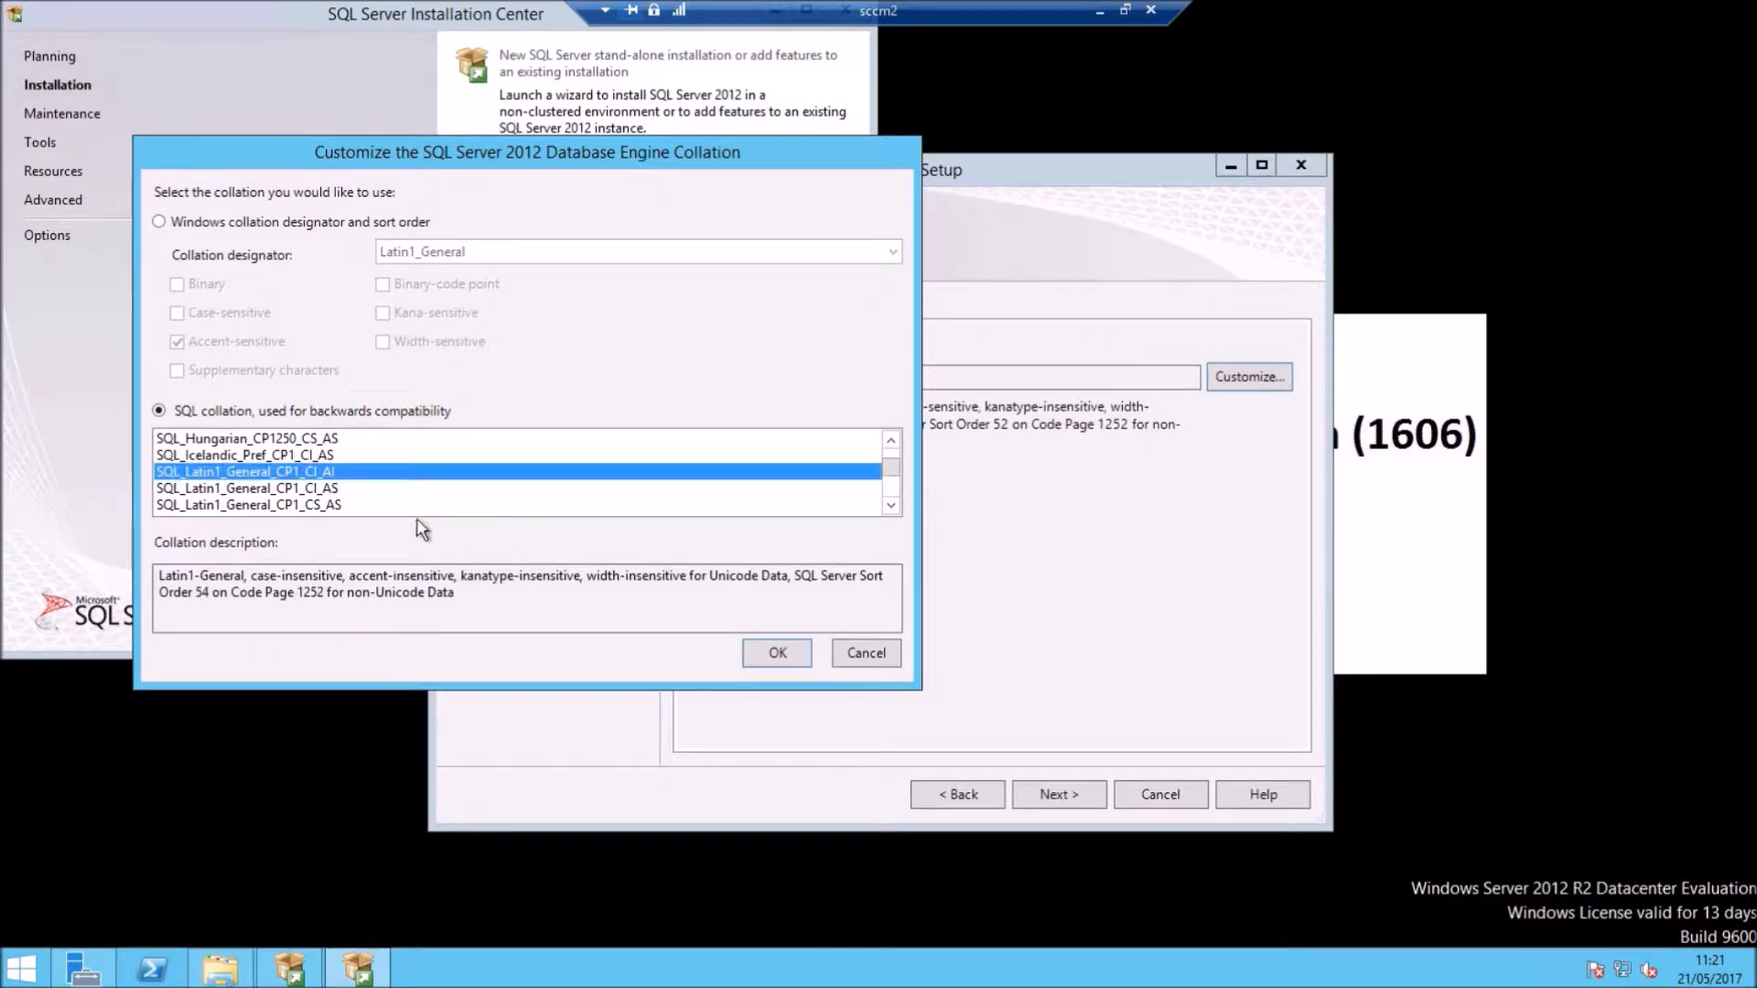
pyautogui.click(337, 487)
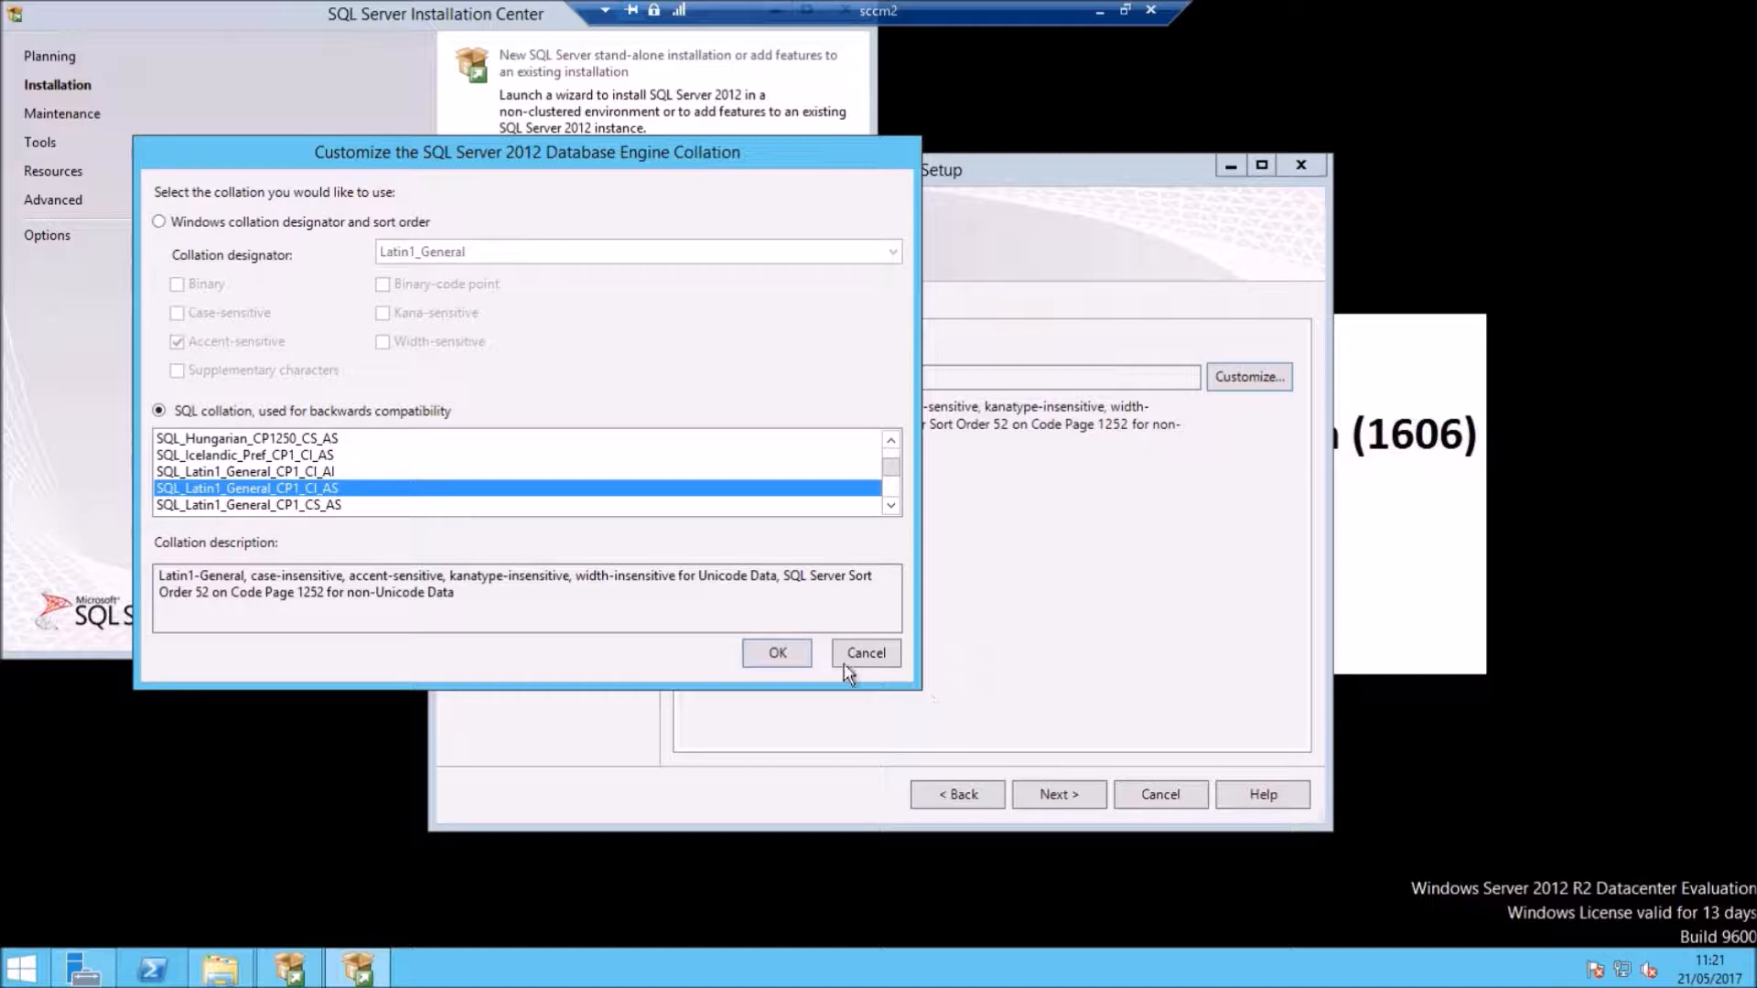
pyautogui.click(777, 653)
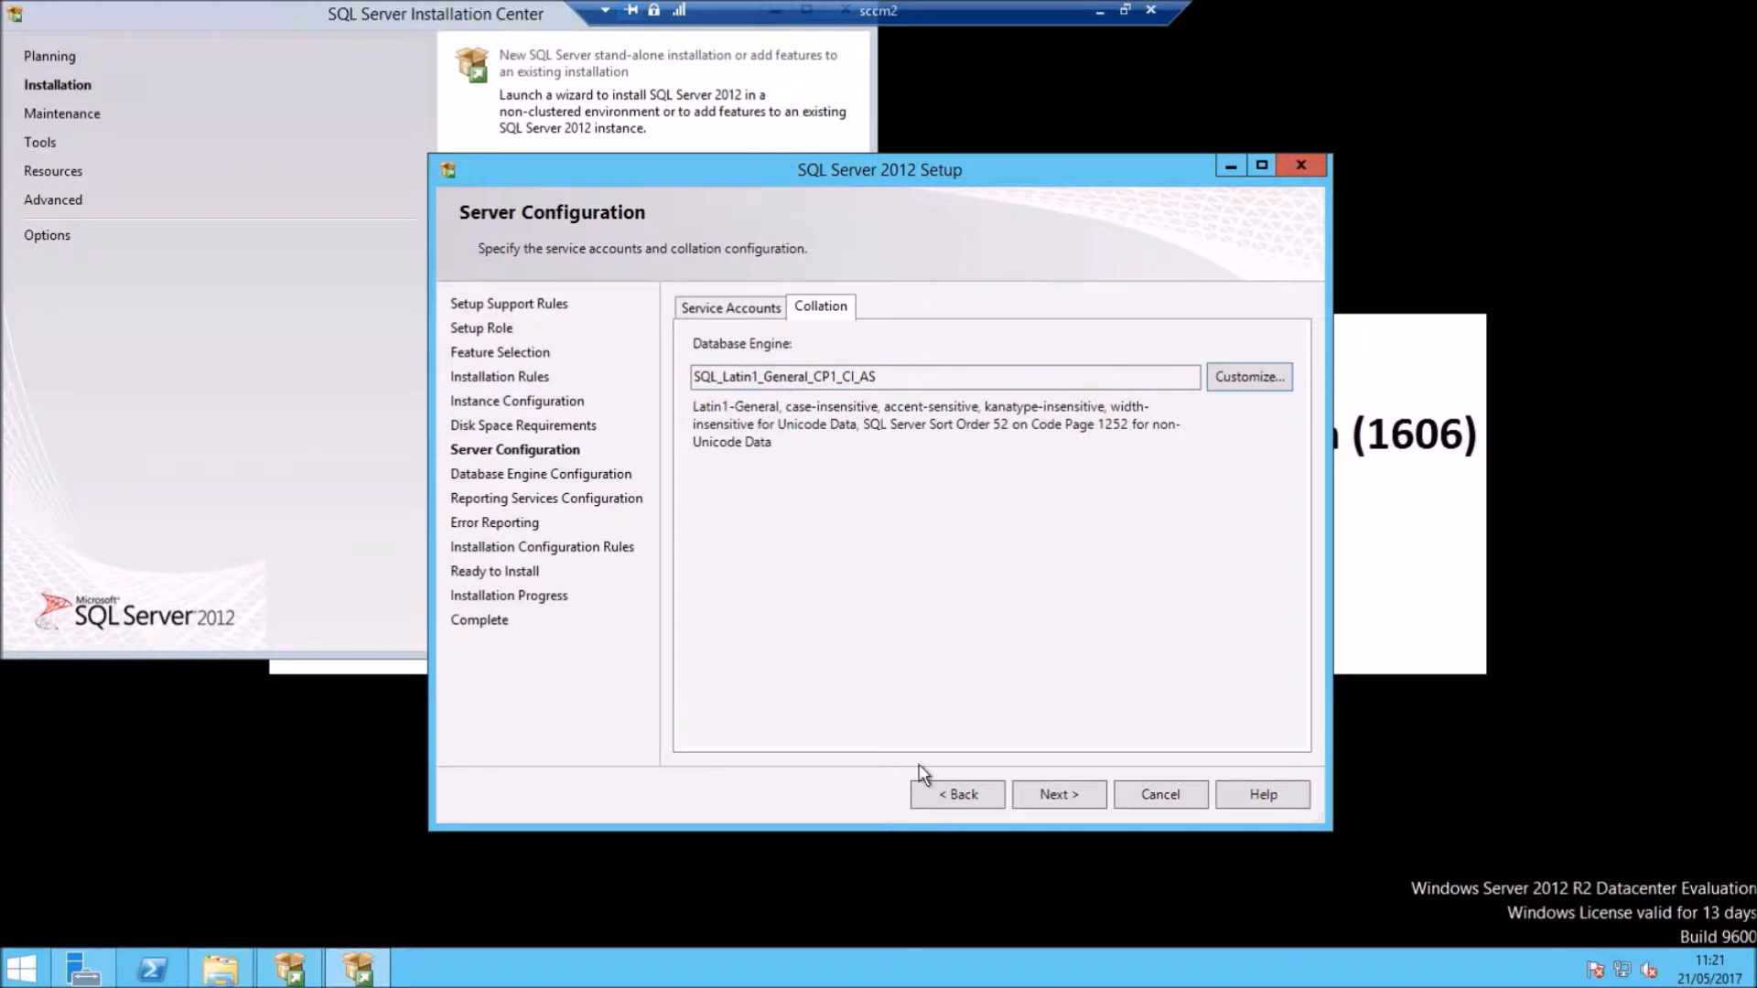
pyautogui.click(1053, 795)
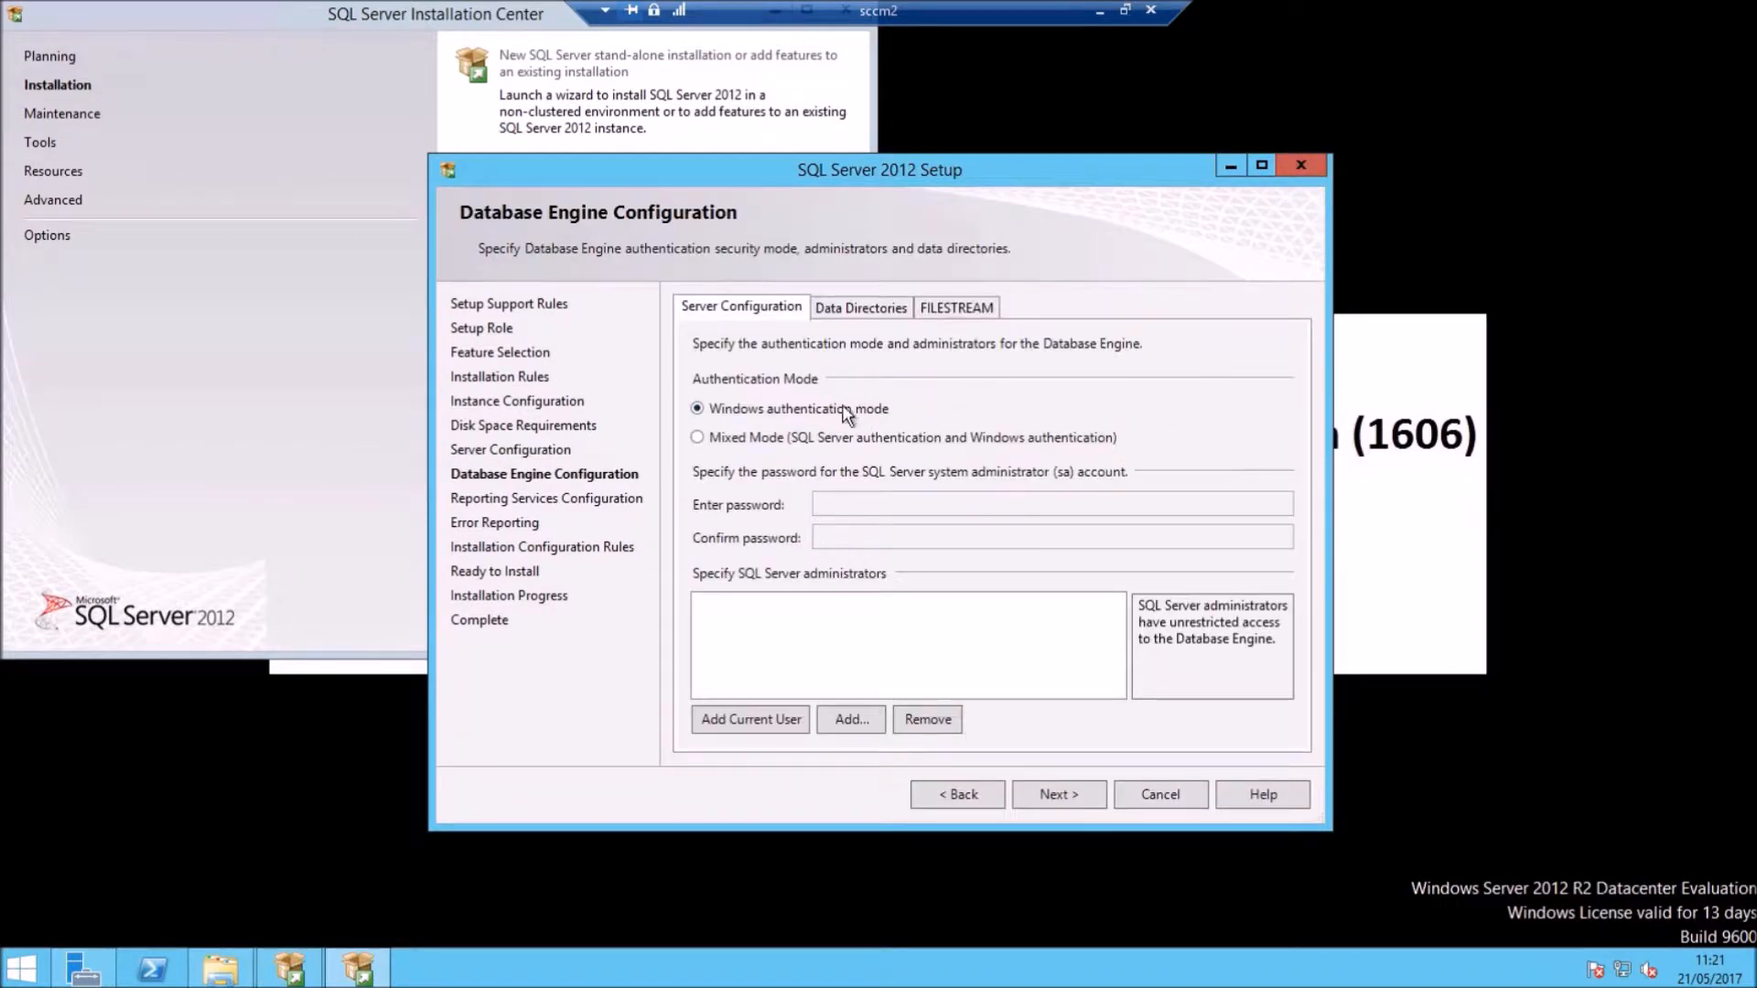
# Step: Add the current user and the SCCM Admin Users group as SQL Server administrators
pyautogui.click(762, 719)
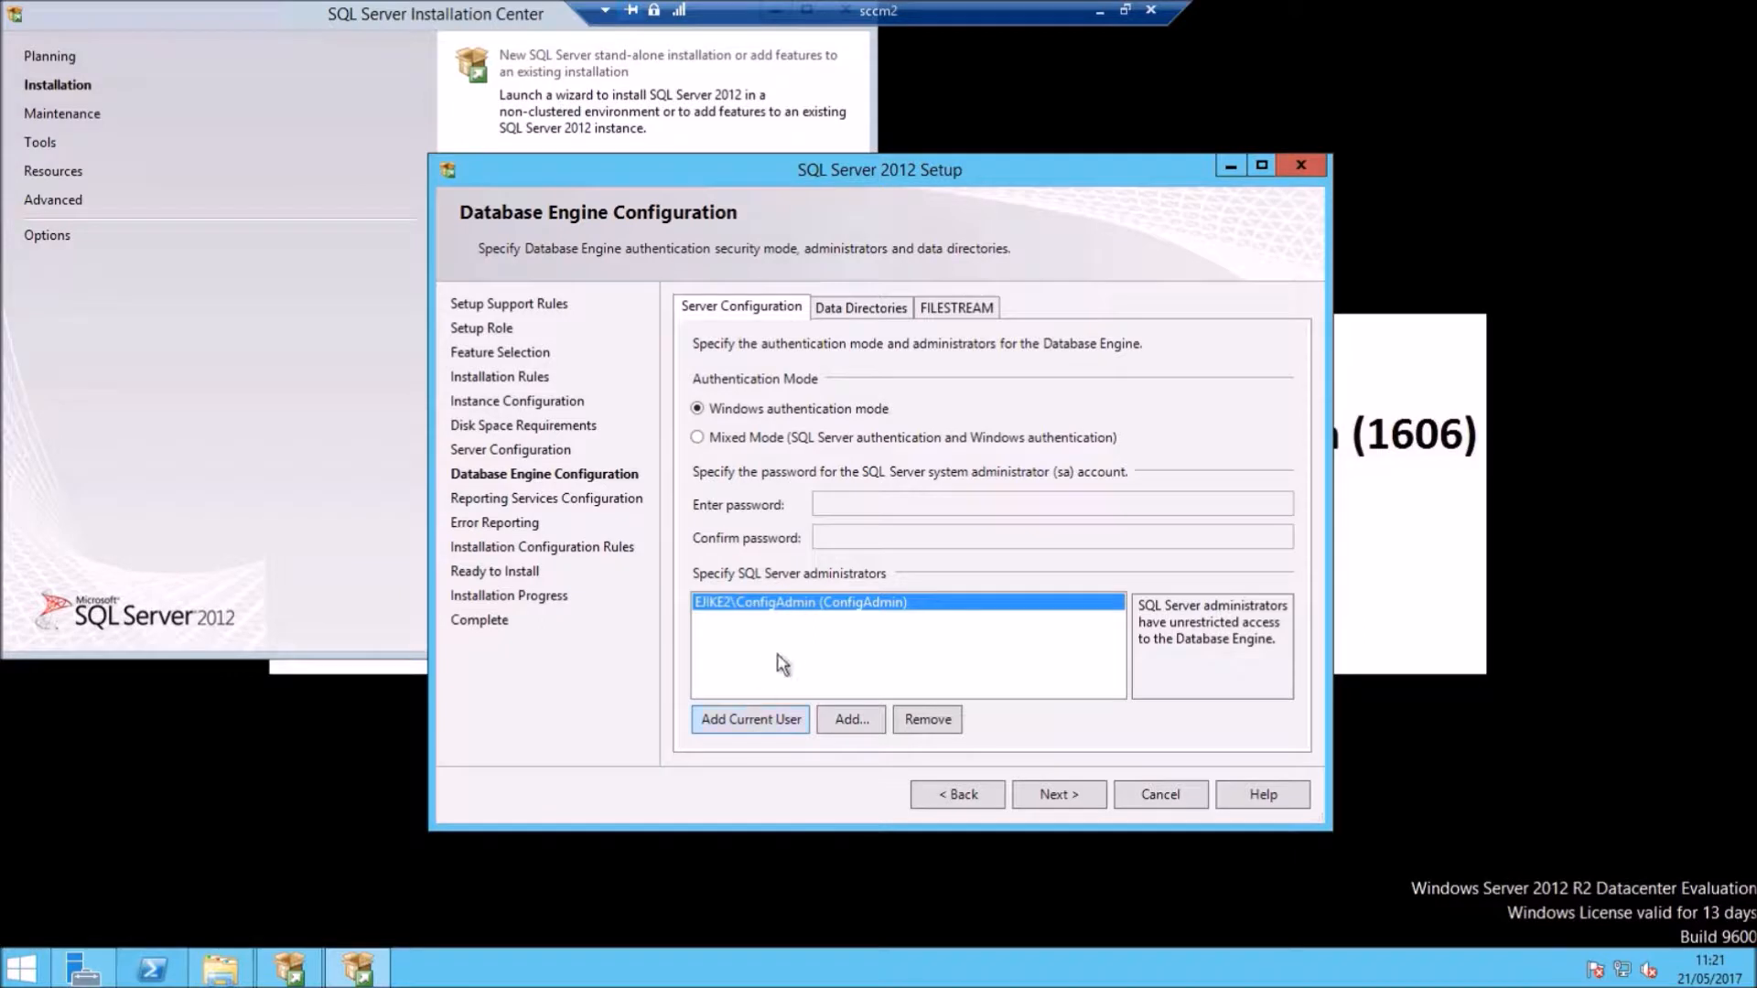
pyautogui.click(851, 721)
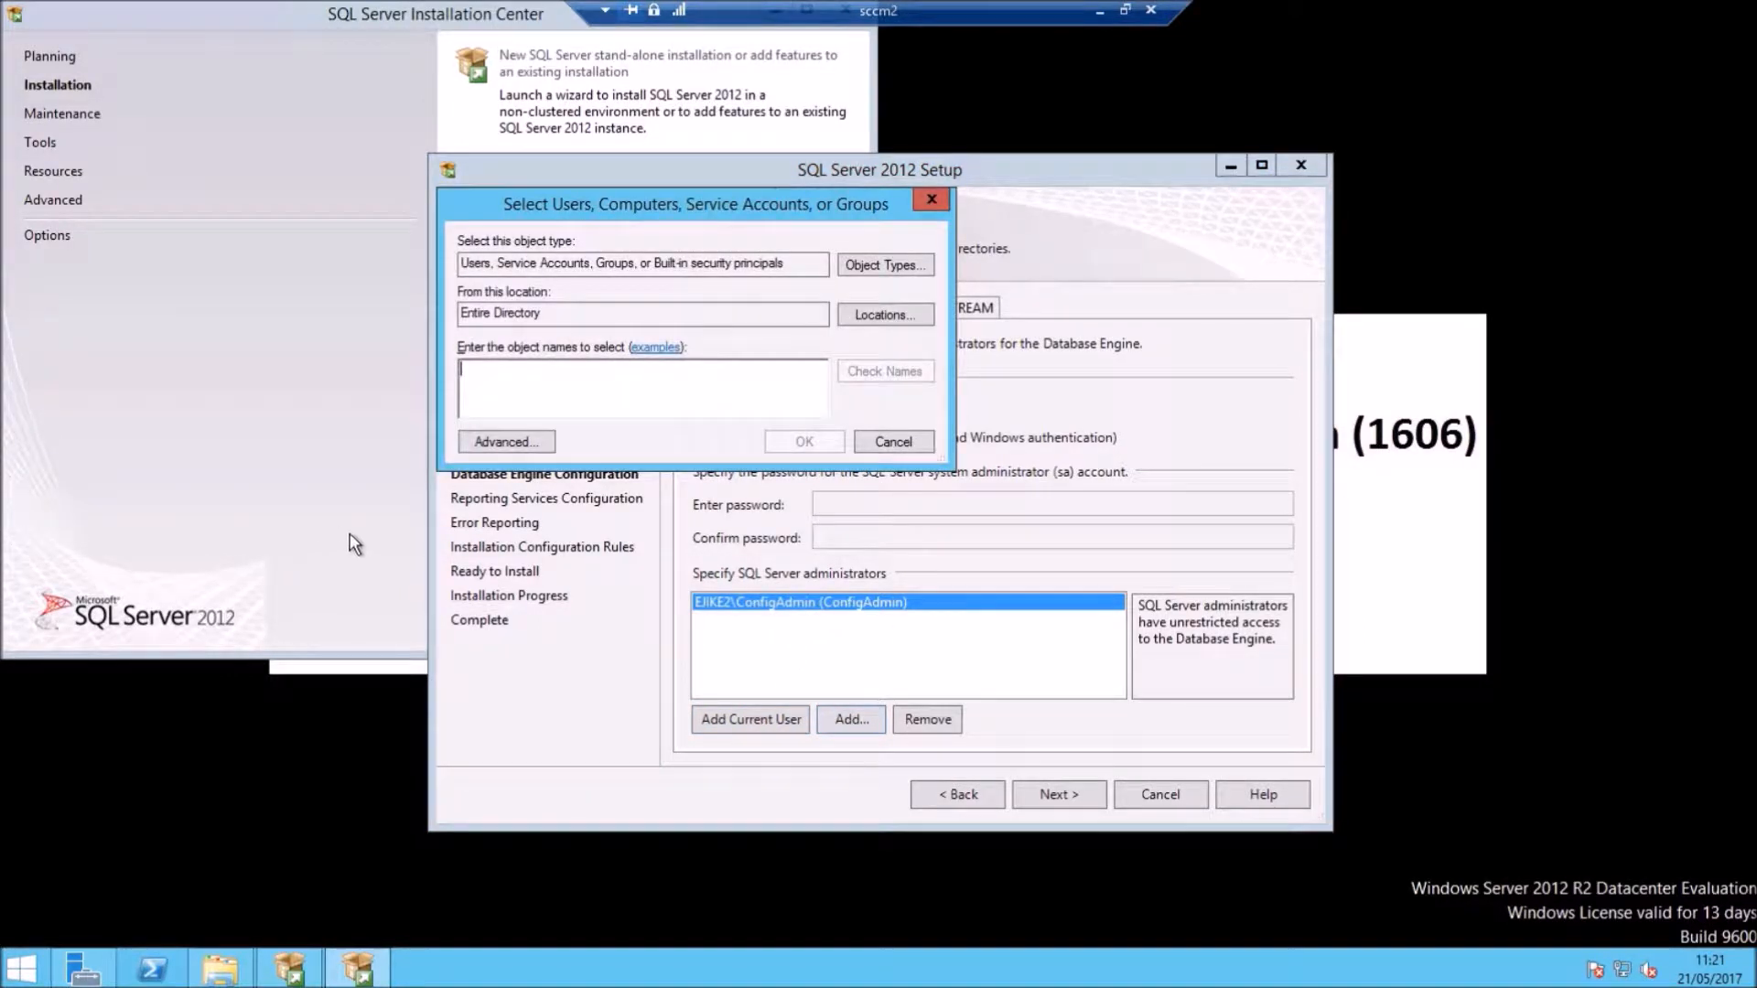
pyautogui.write('sccm')
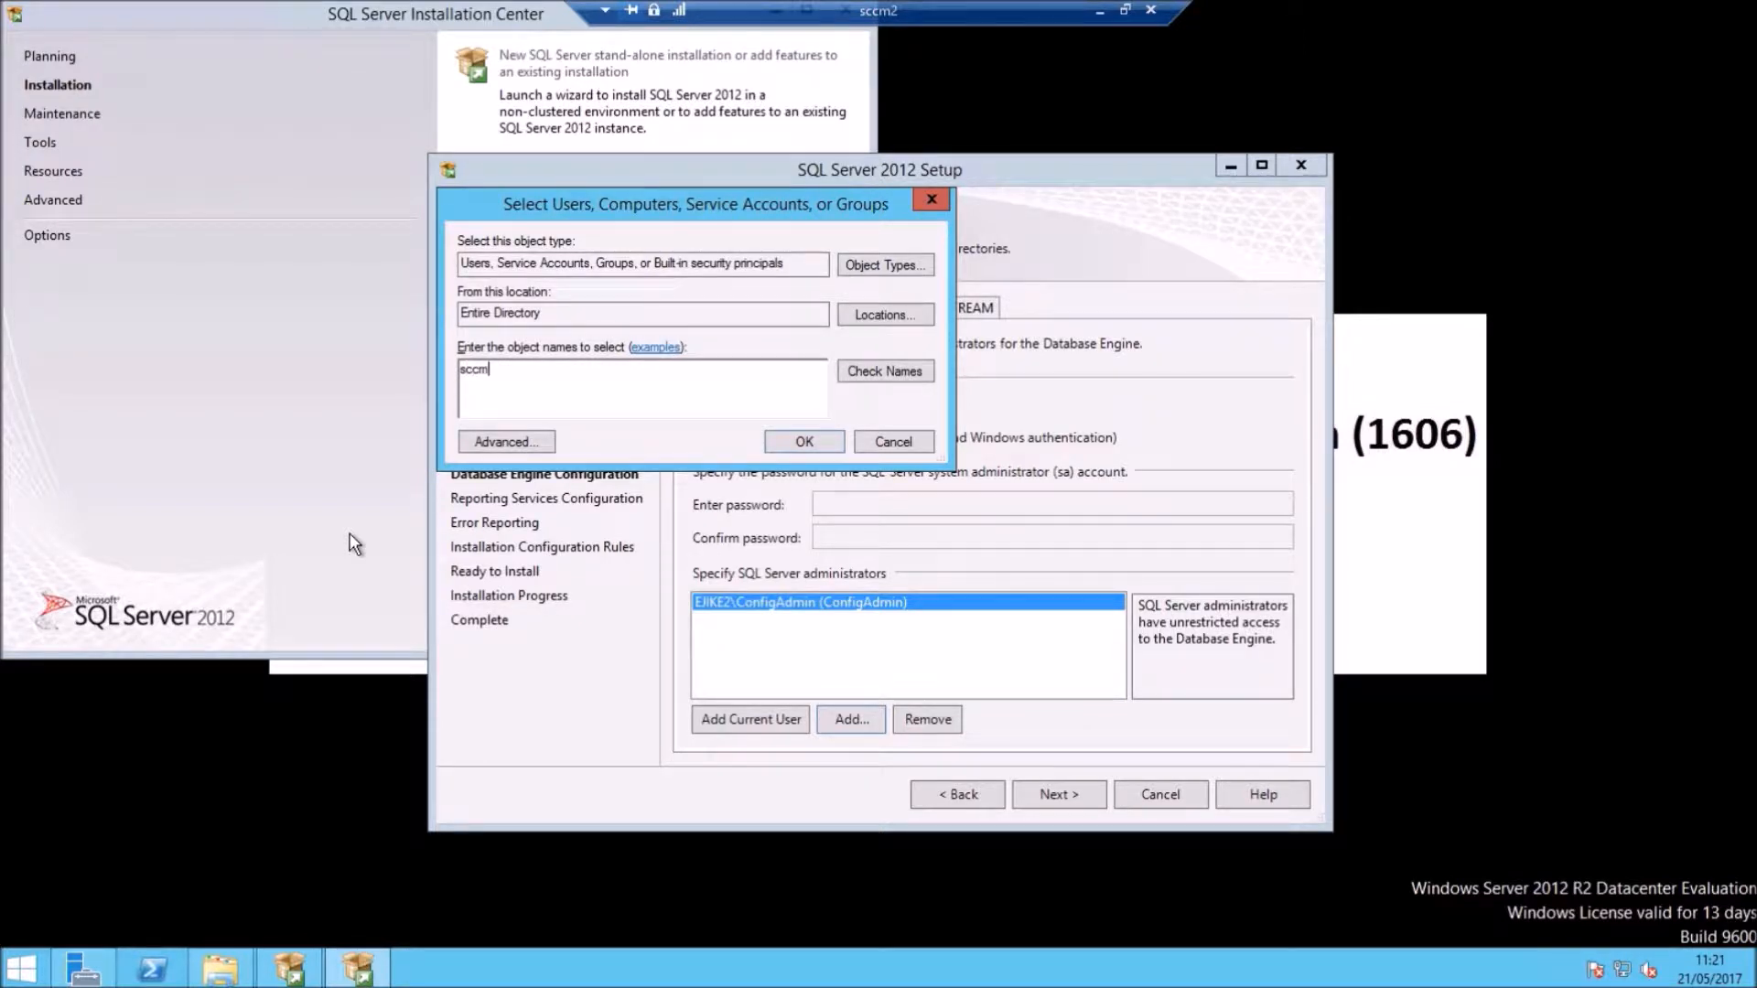
pyautogui.write(' a')
pyautogui.click(885, 370)
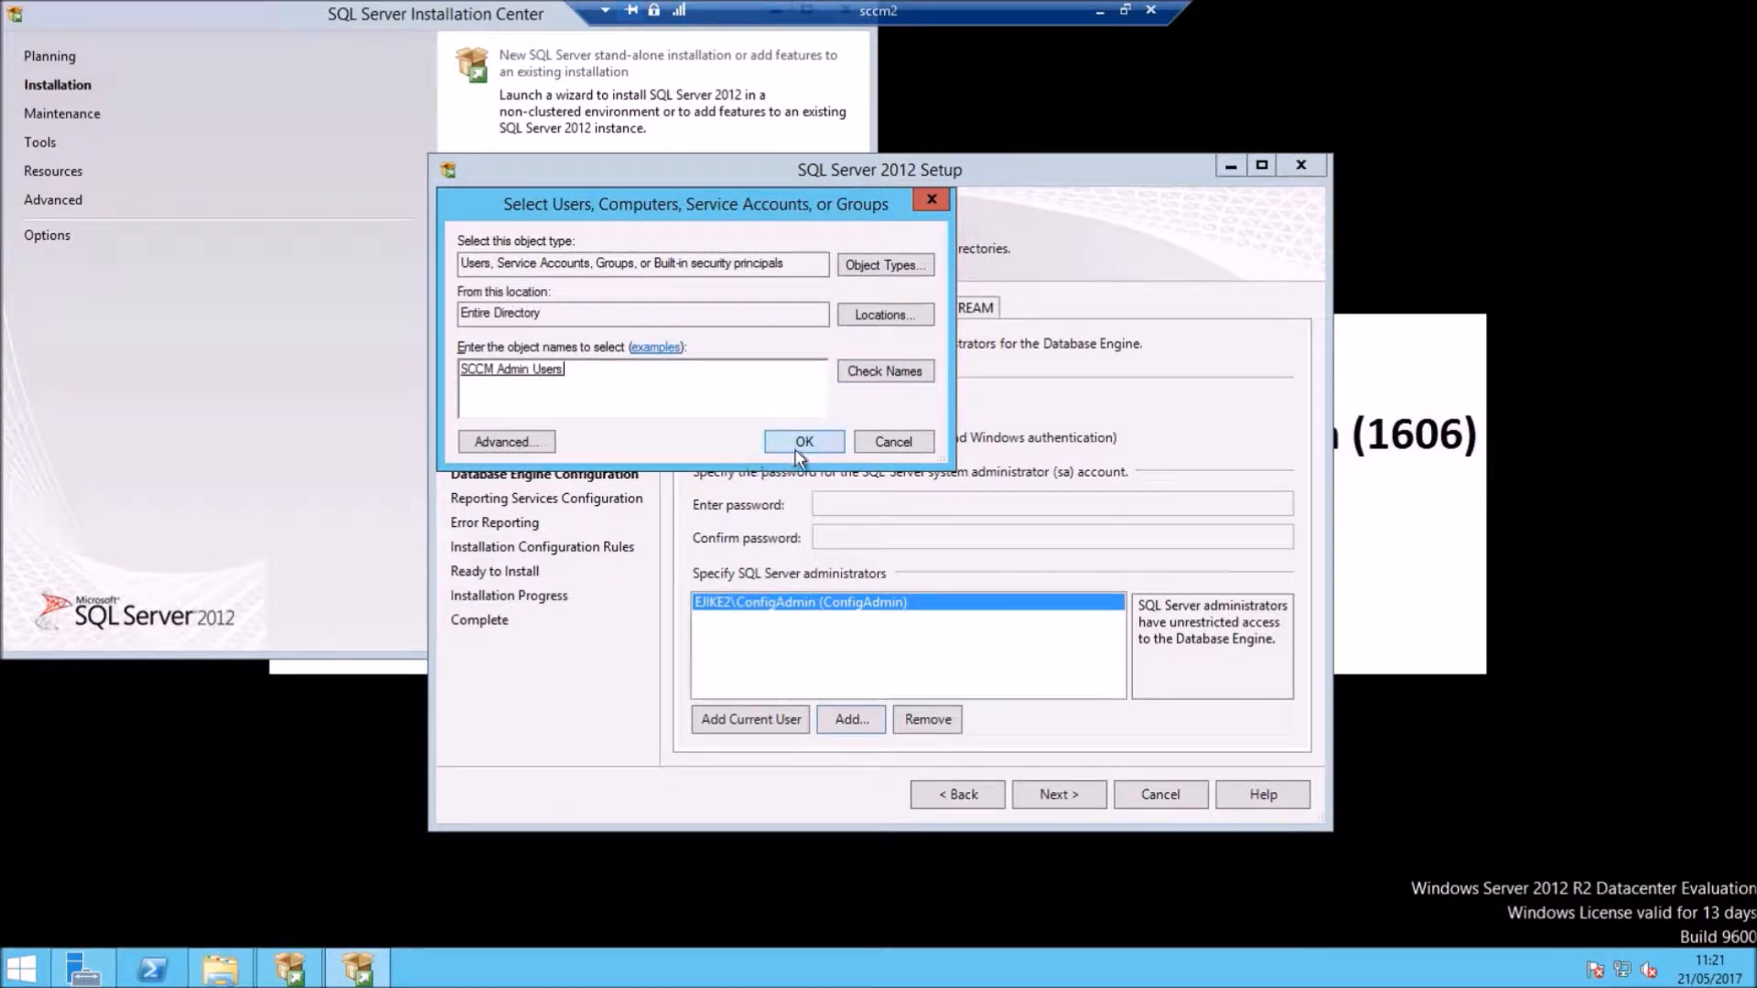
pyautogui.click(811, 443)
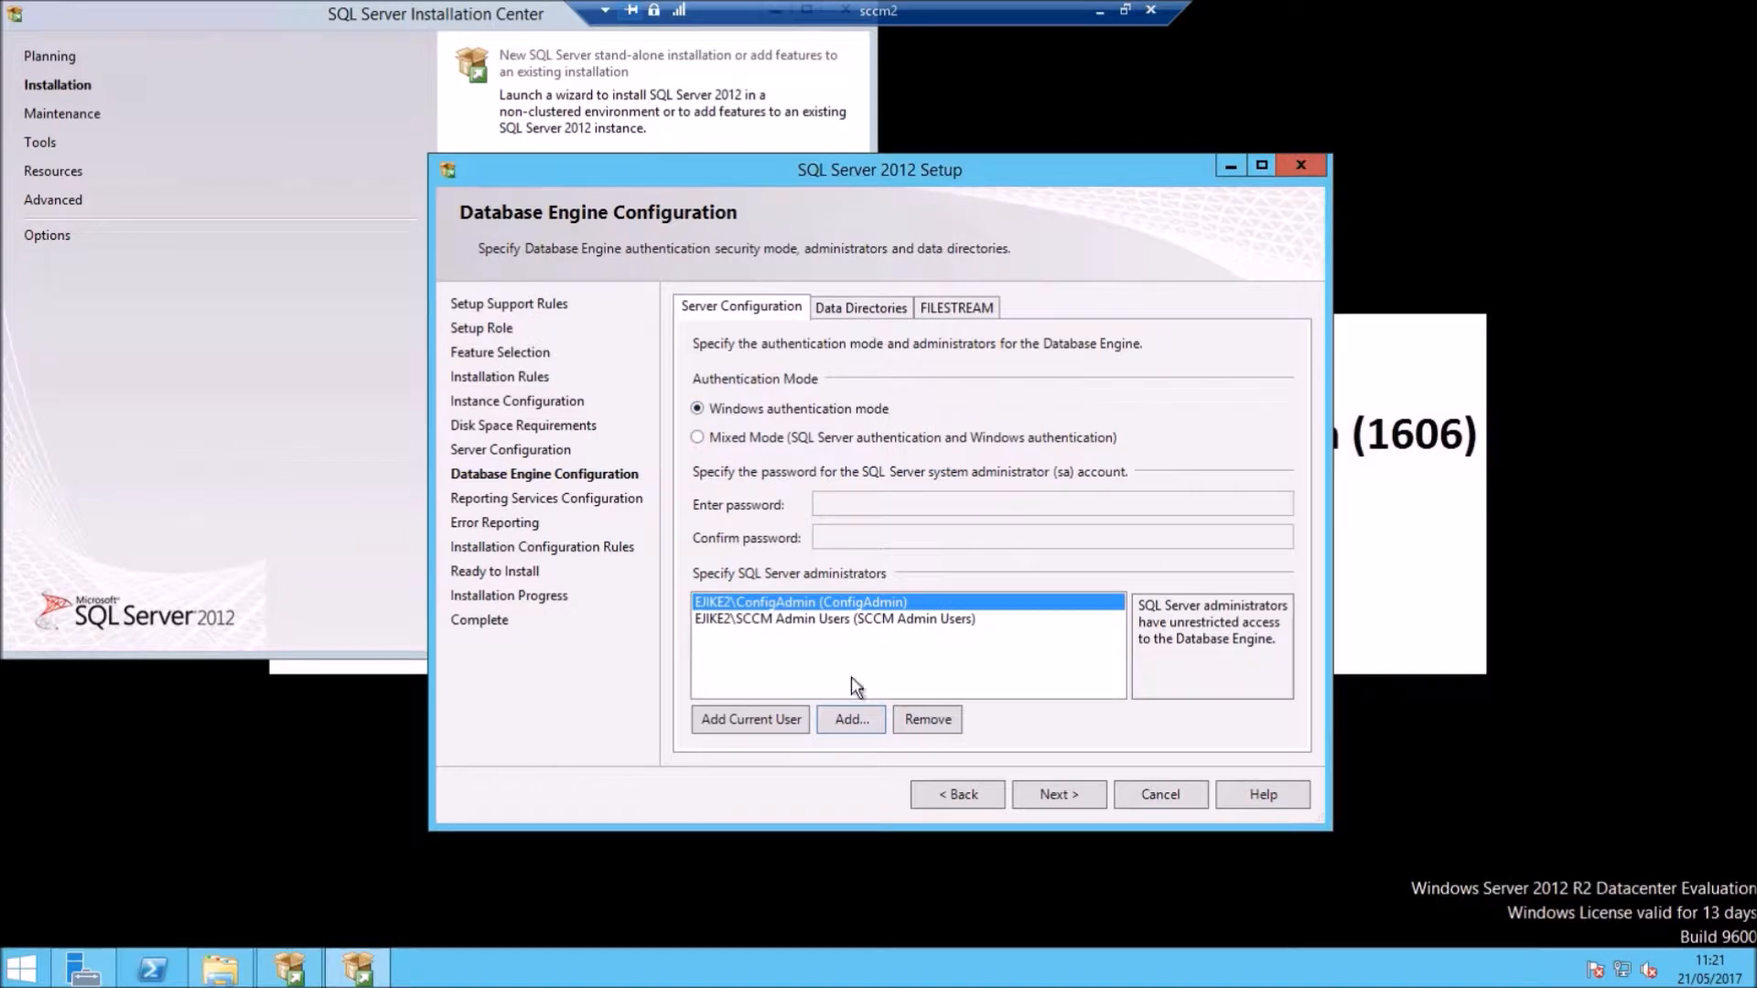
# Step: Review the Data Directories and FILESTREAM settings, then leave Database Engine Configuration
pyautogui.click(865, 309)
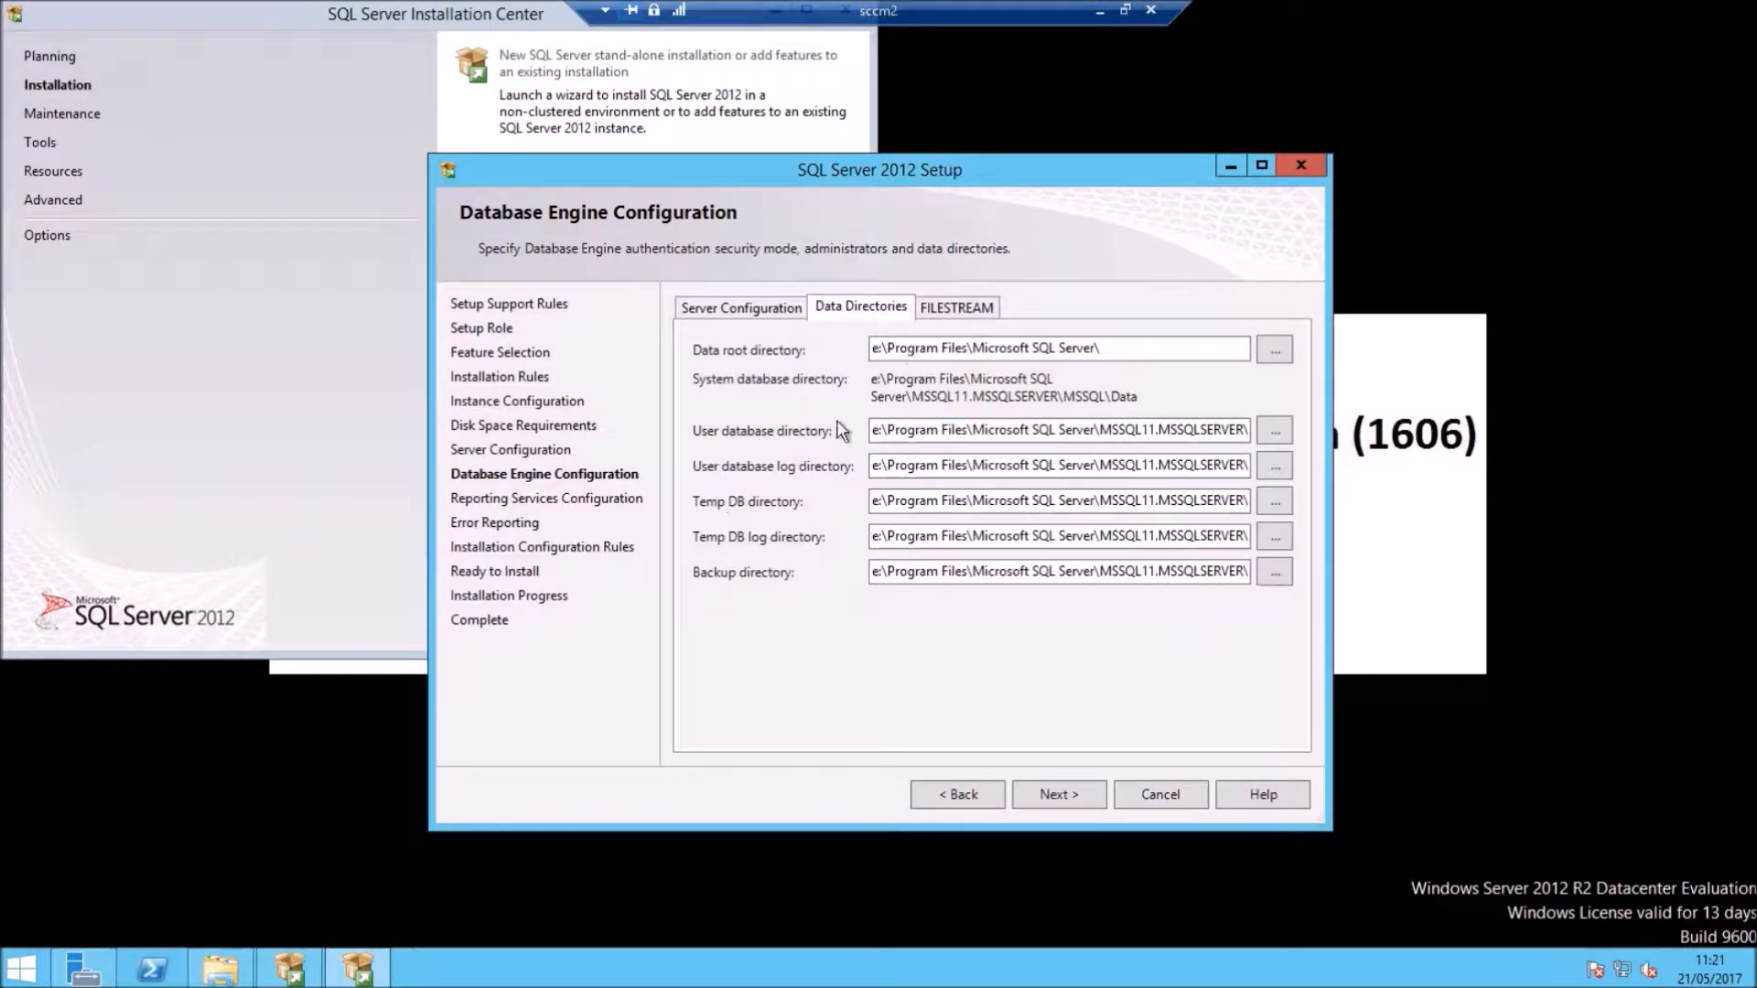
pyautogui.click(951, 307)
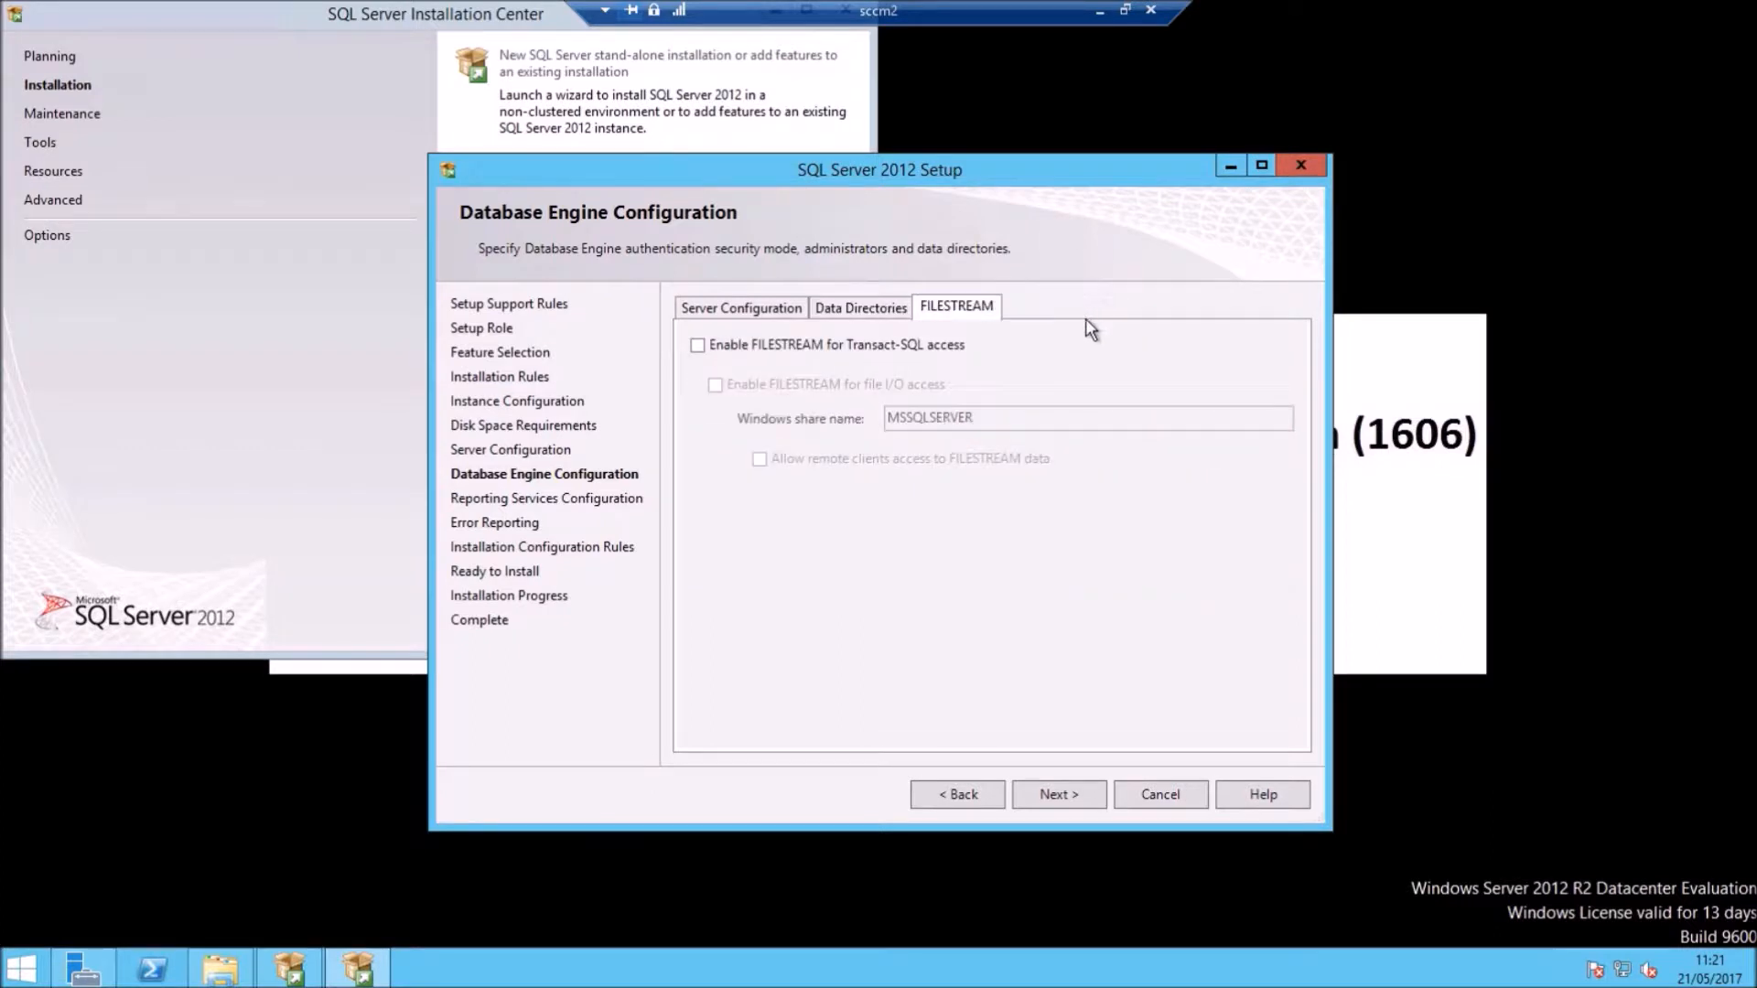
pyautogui.click(851, 315)
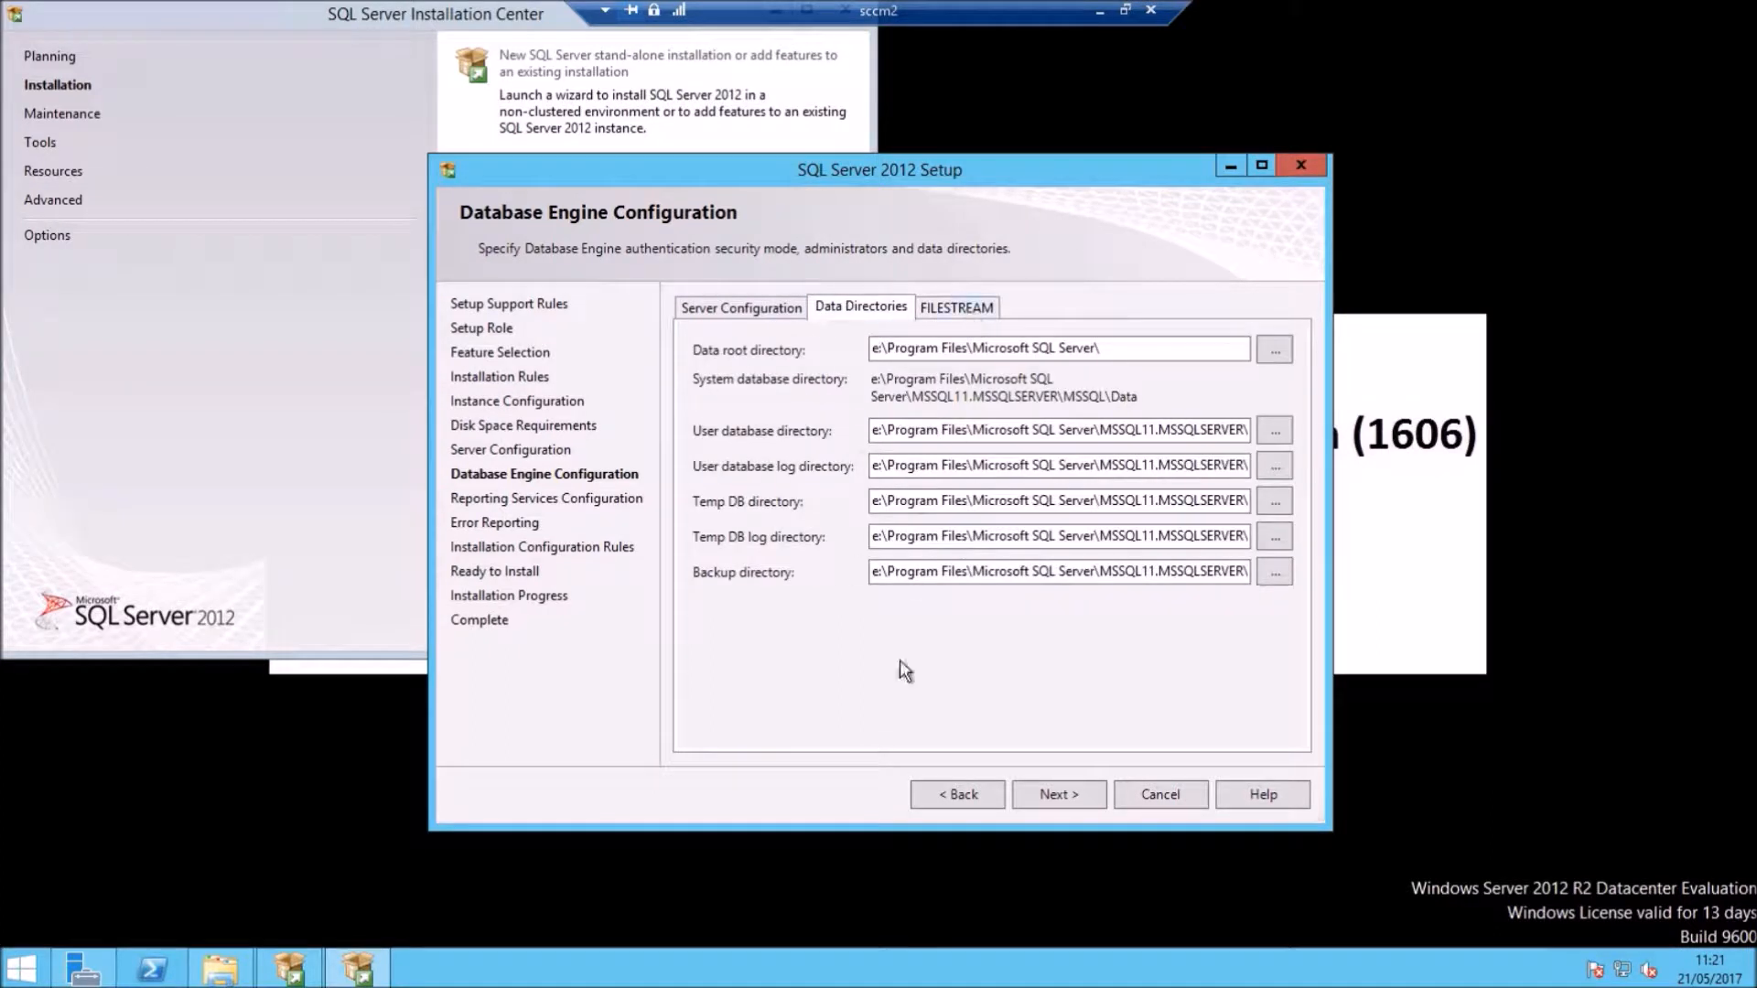
pyautogui.click(1064, 793)
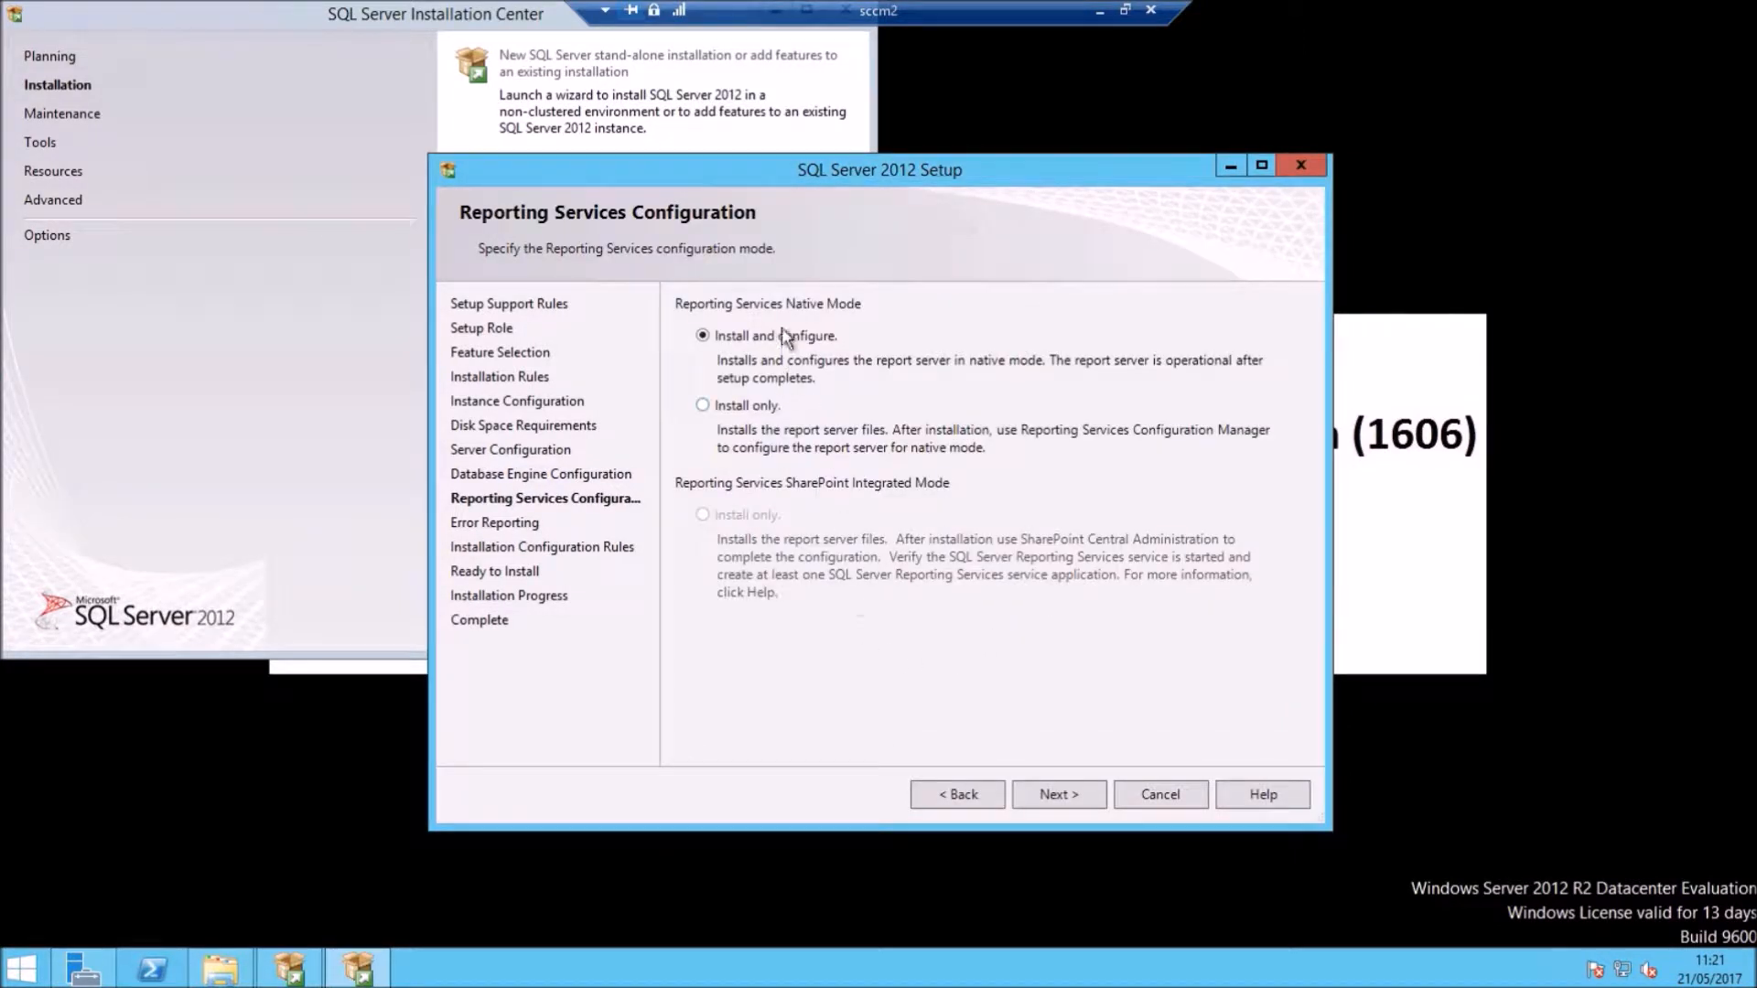
# Step: Set Reporting Services to 'Install only', pass error reporting and configuration rules, and start installing
pyautogui.click(743, 405)
pyautogui.click(1069, 793)
pyautogui.click(1062, 794)
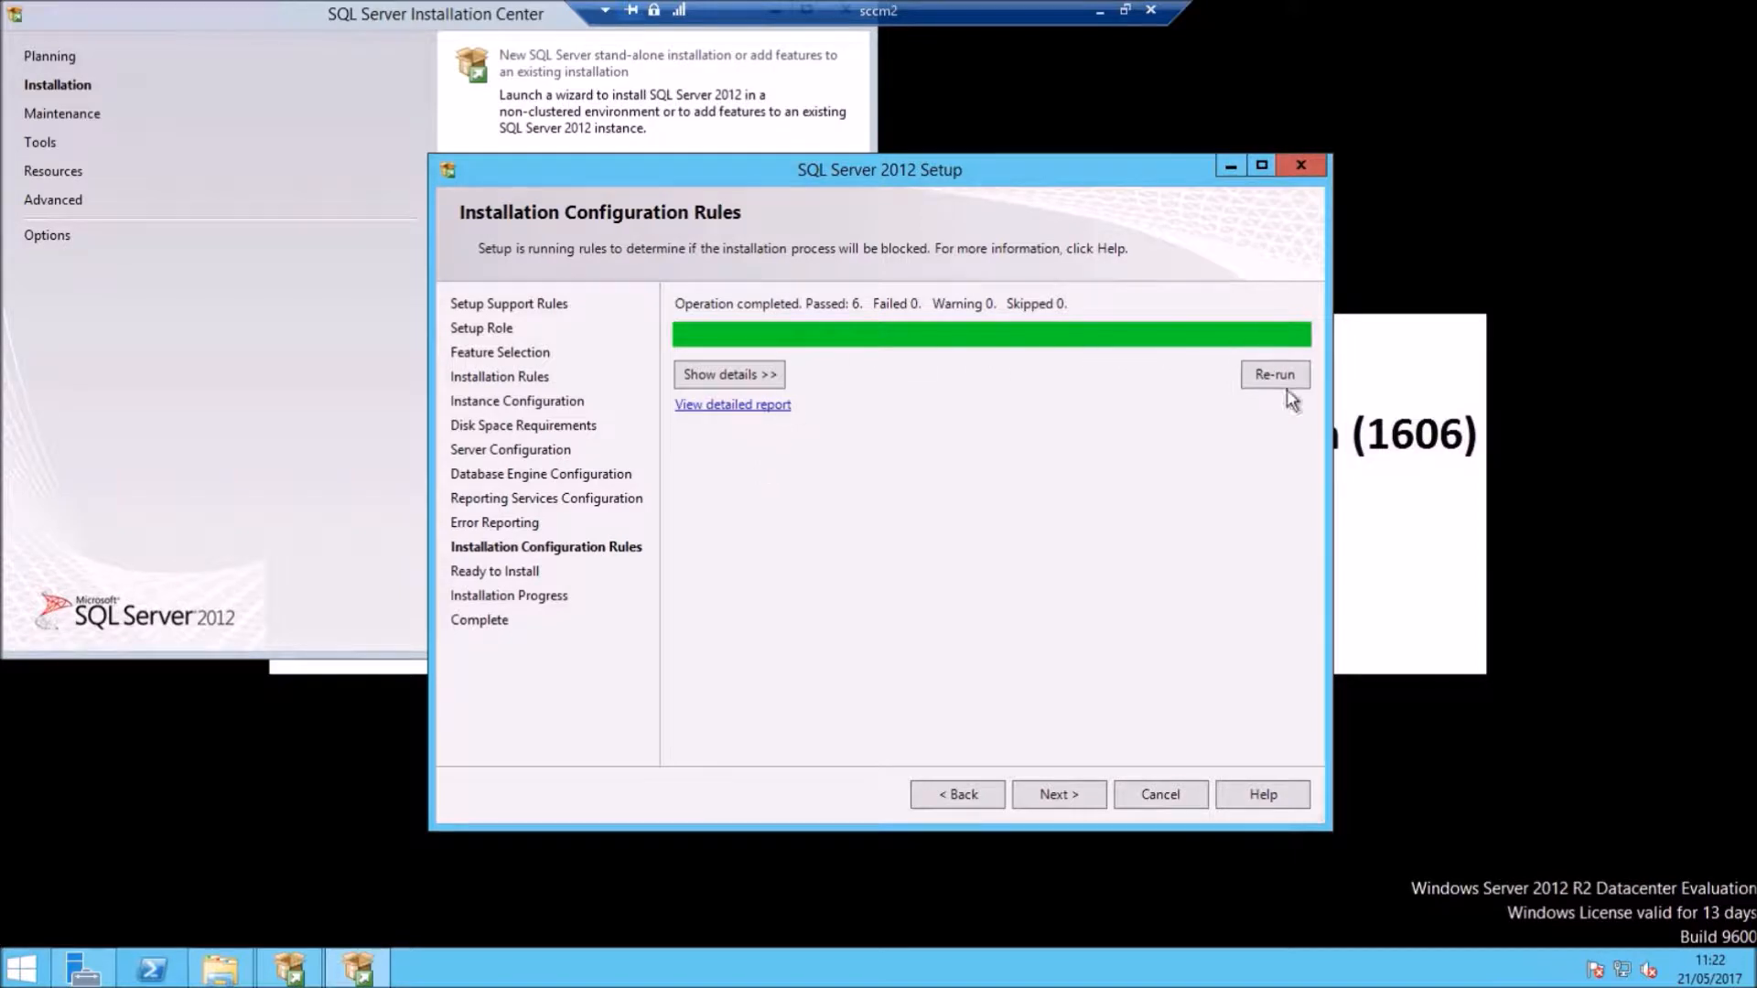
pyautogui.click(1060, 795)
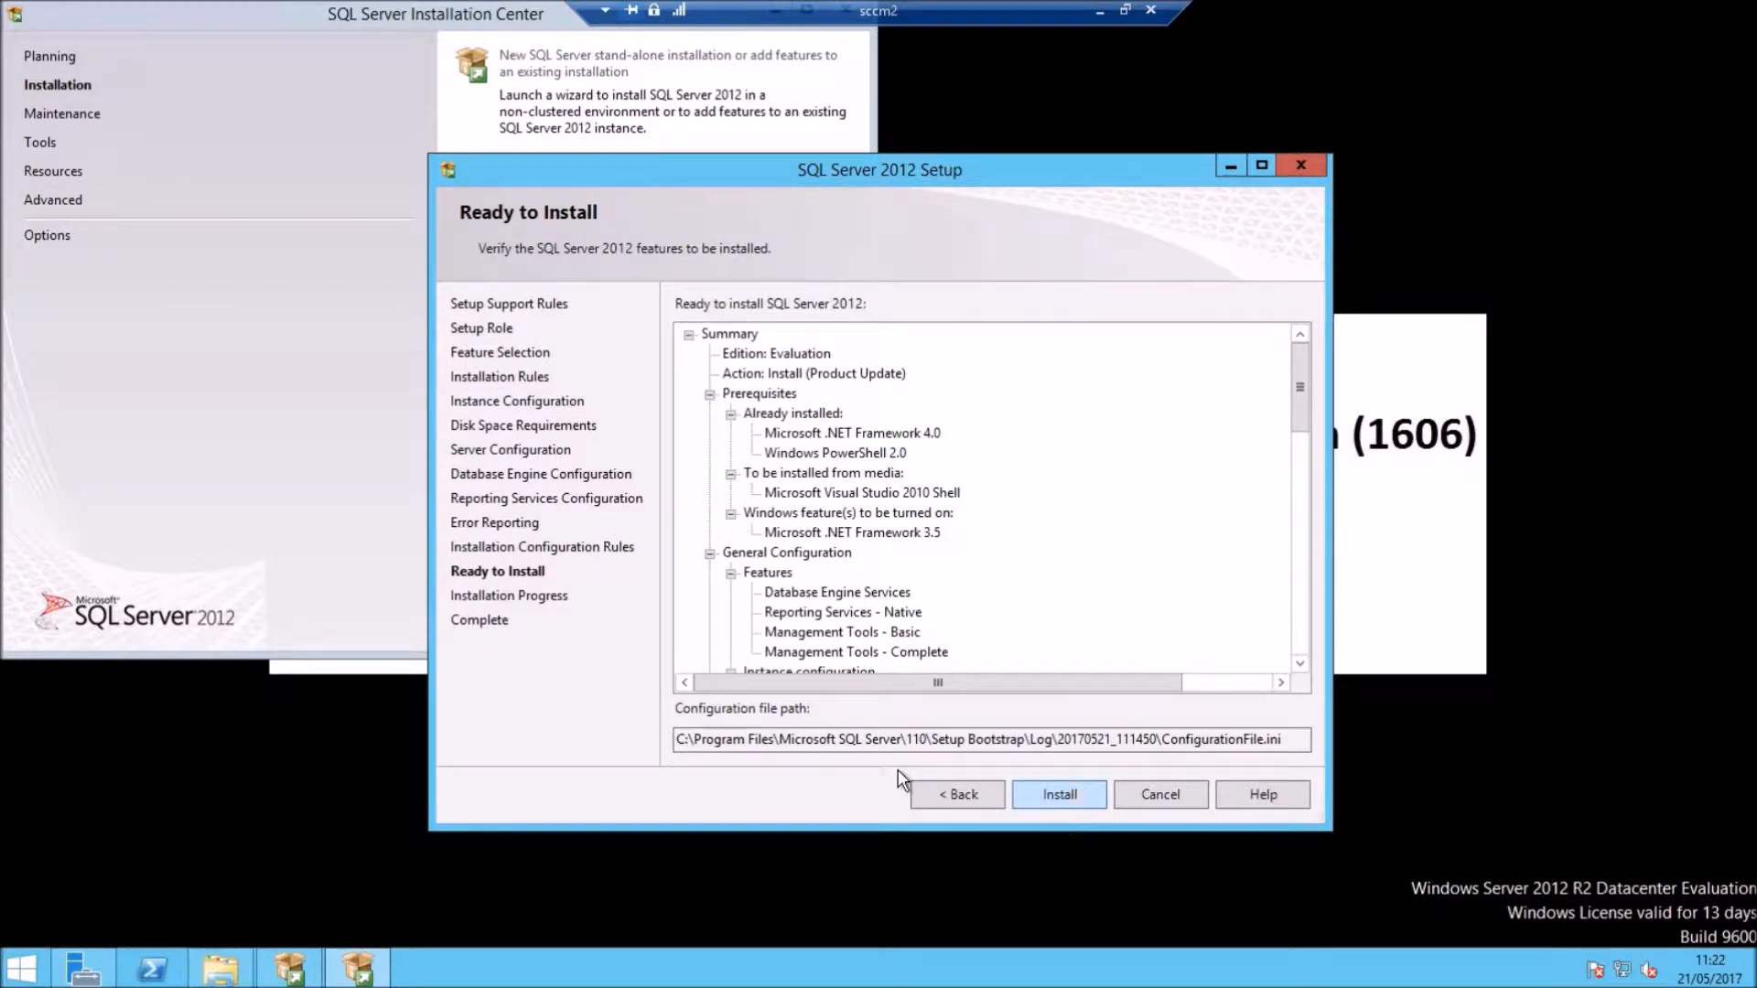
pyautogui.click(1062, 805)
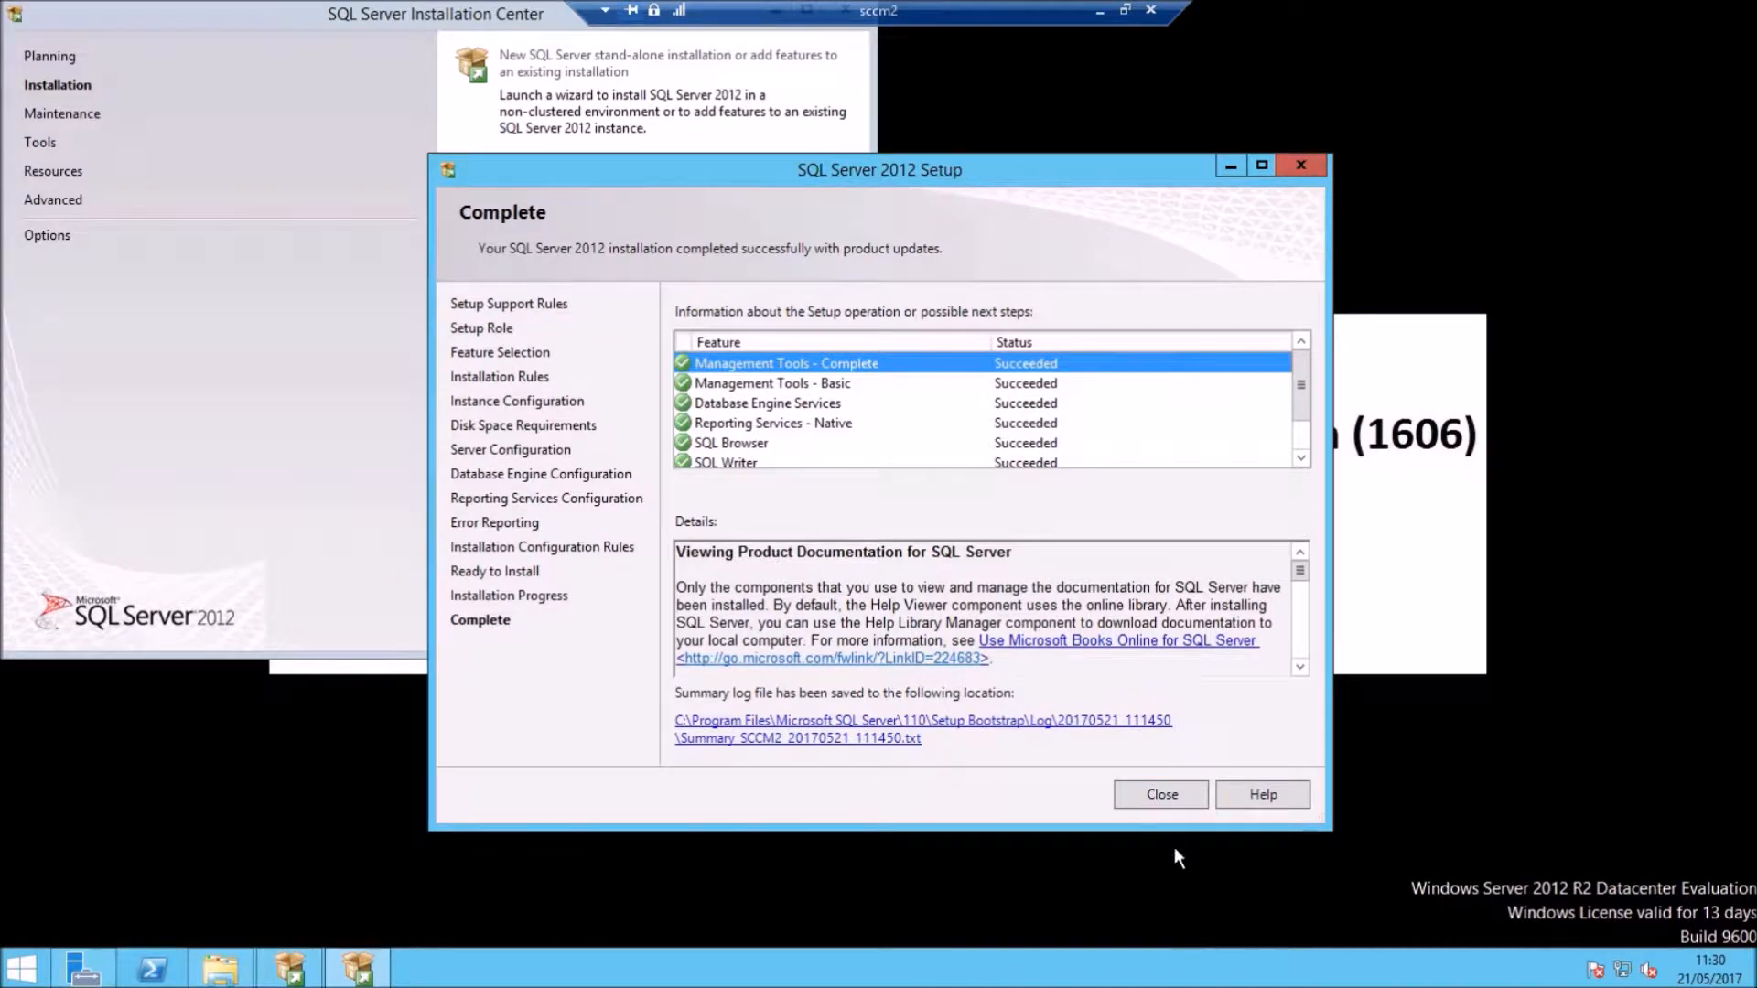
# Step: Close the finished setup wizard and the SQL Server Installation Center
pyautogui.click(1174, 796)
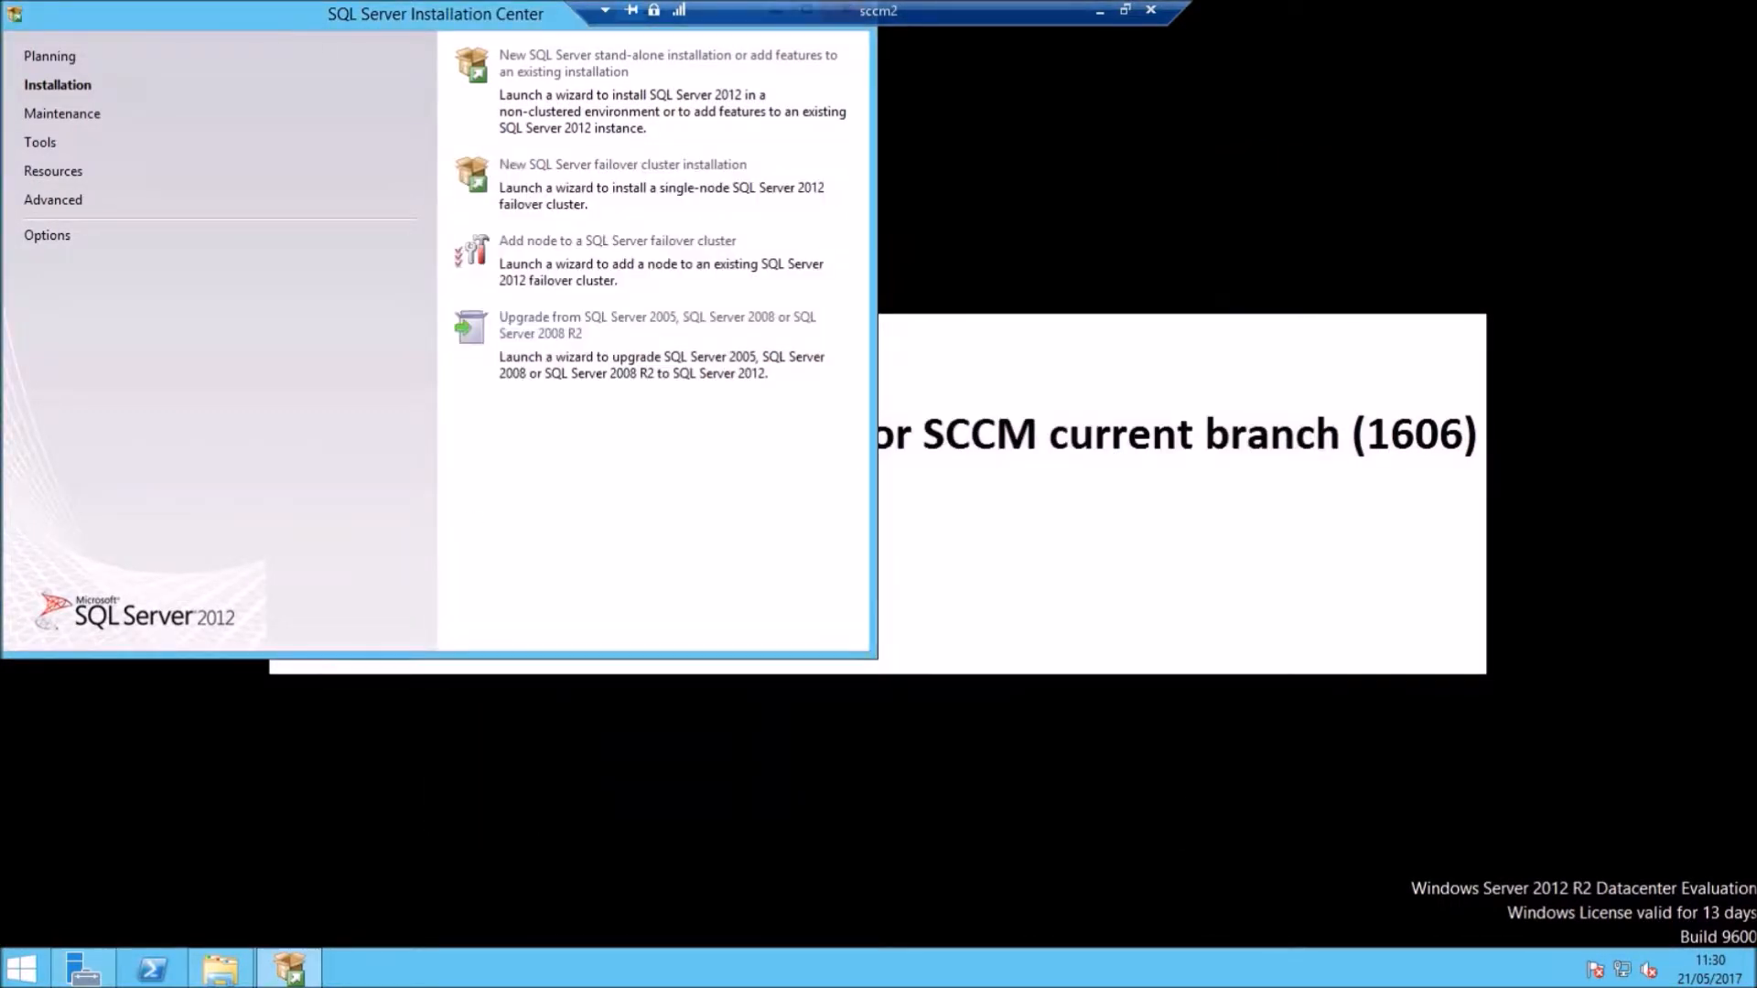
pyautogui.moveTo(265, 26); pyautogui.dragTo(304, 205)
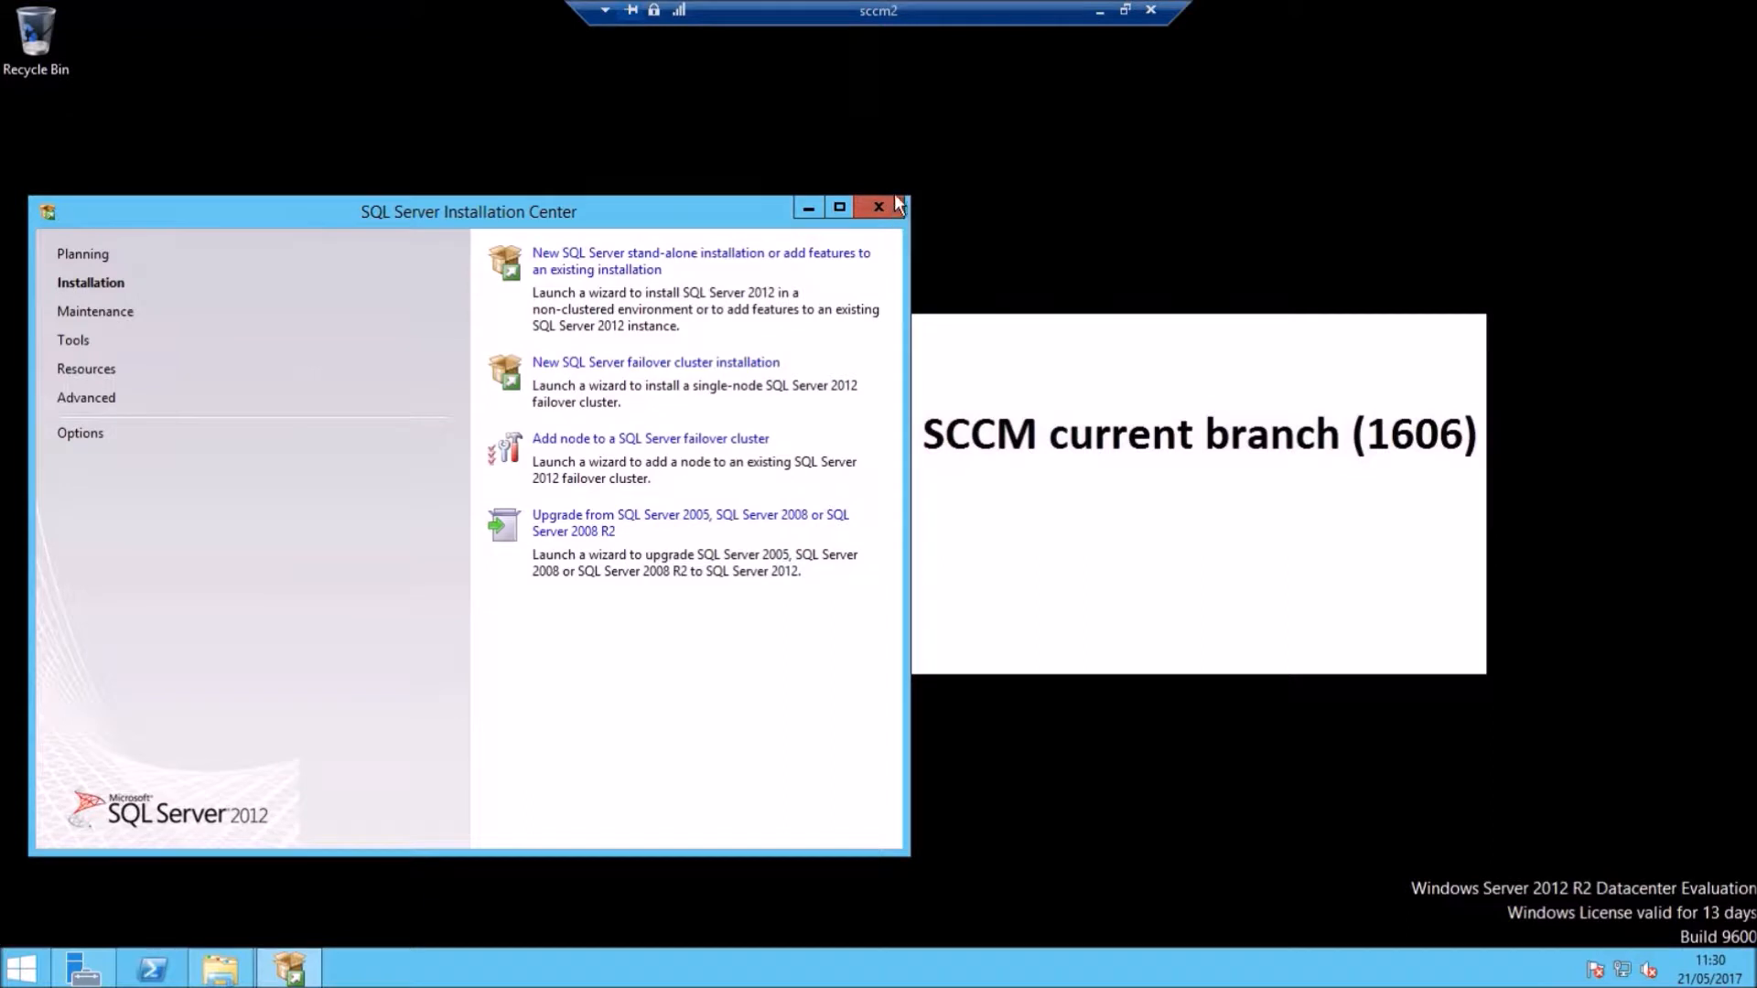
pyautogui.click(878, 207)
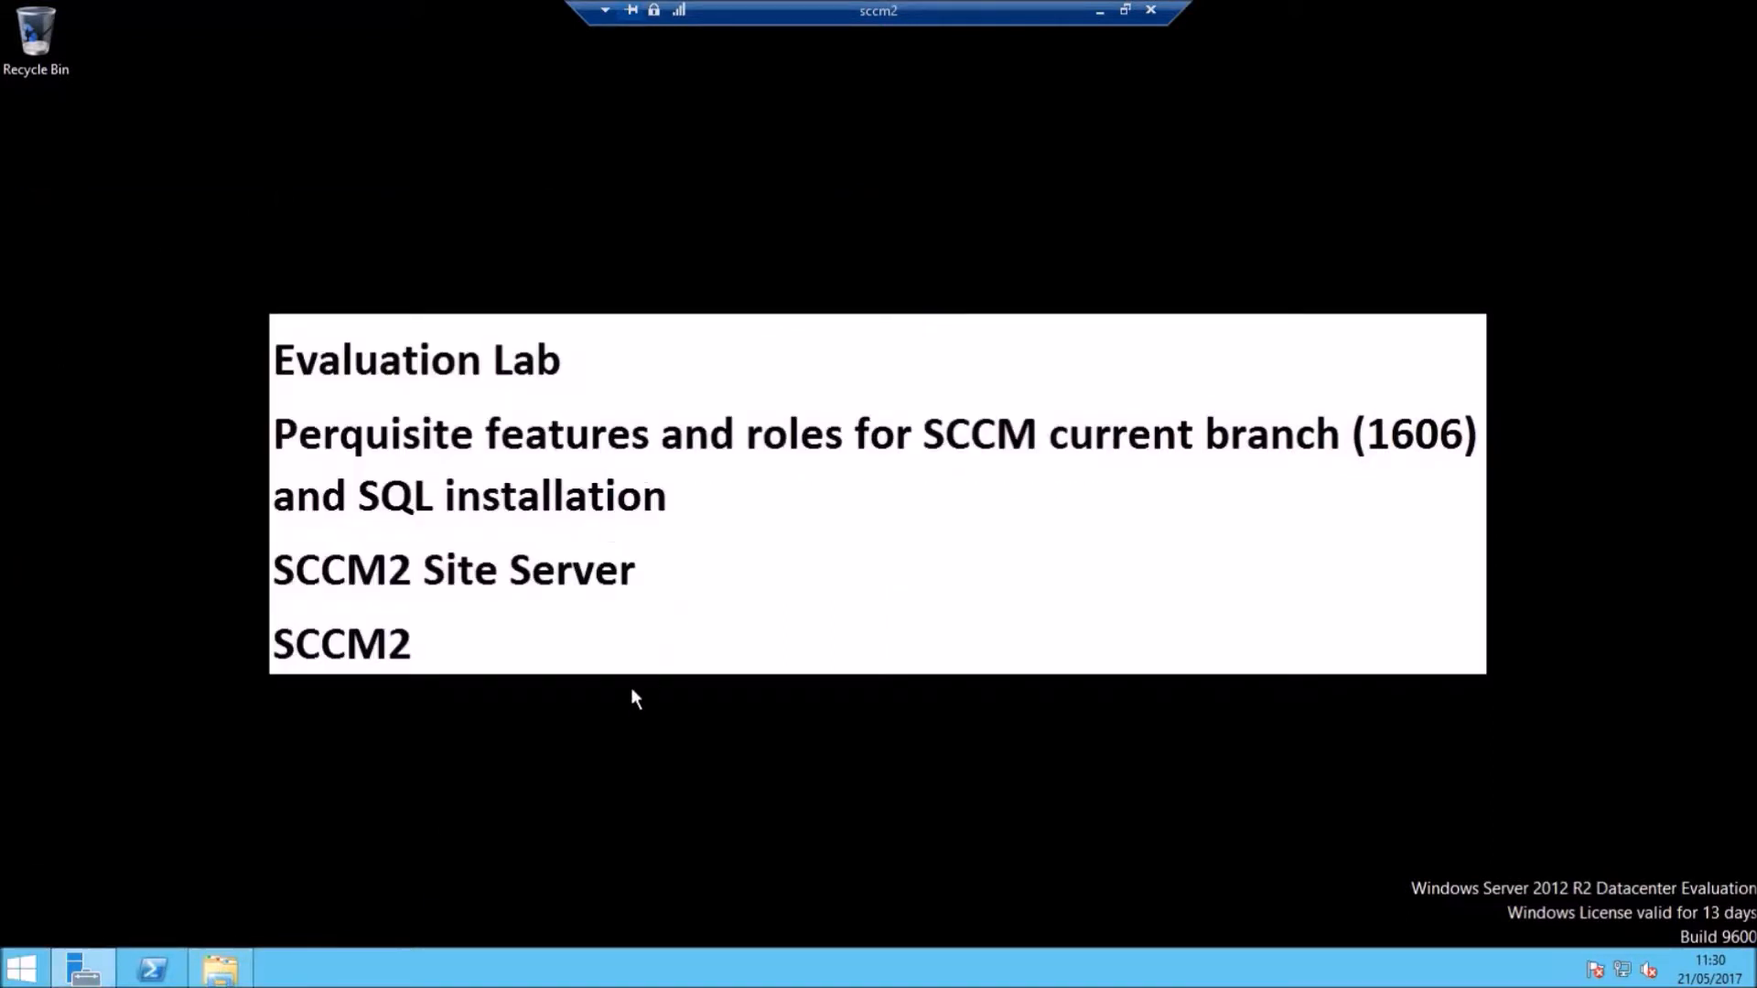
# Step: Run SQLServer2012SP2-KB2958429-x64-ENU from the Downloads\SCCM folder
pyautogui.click(241, 951)
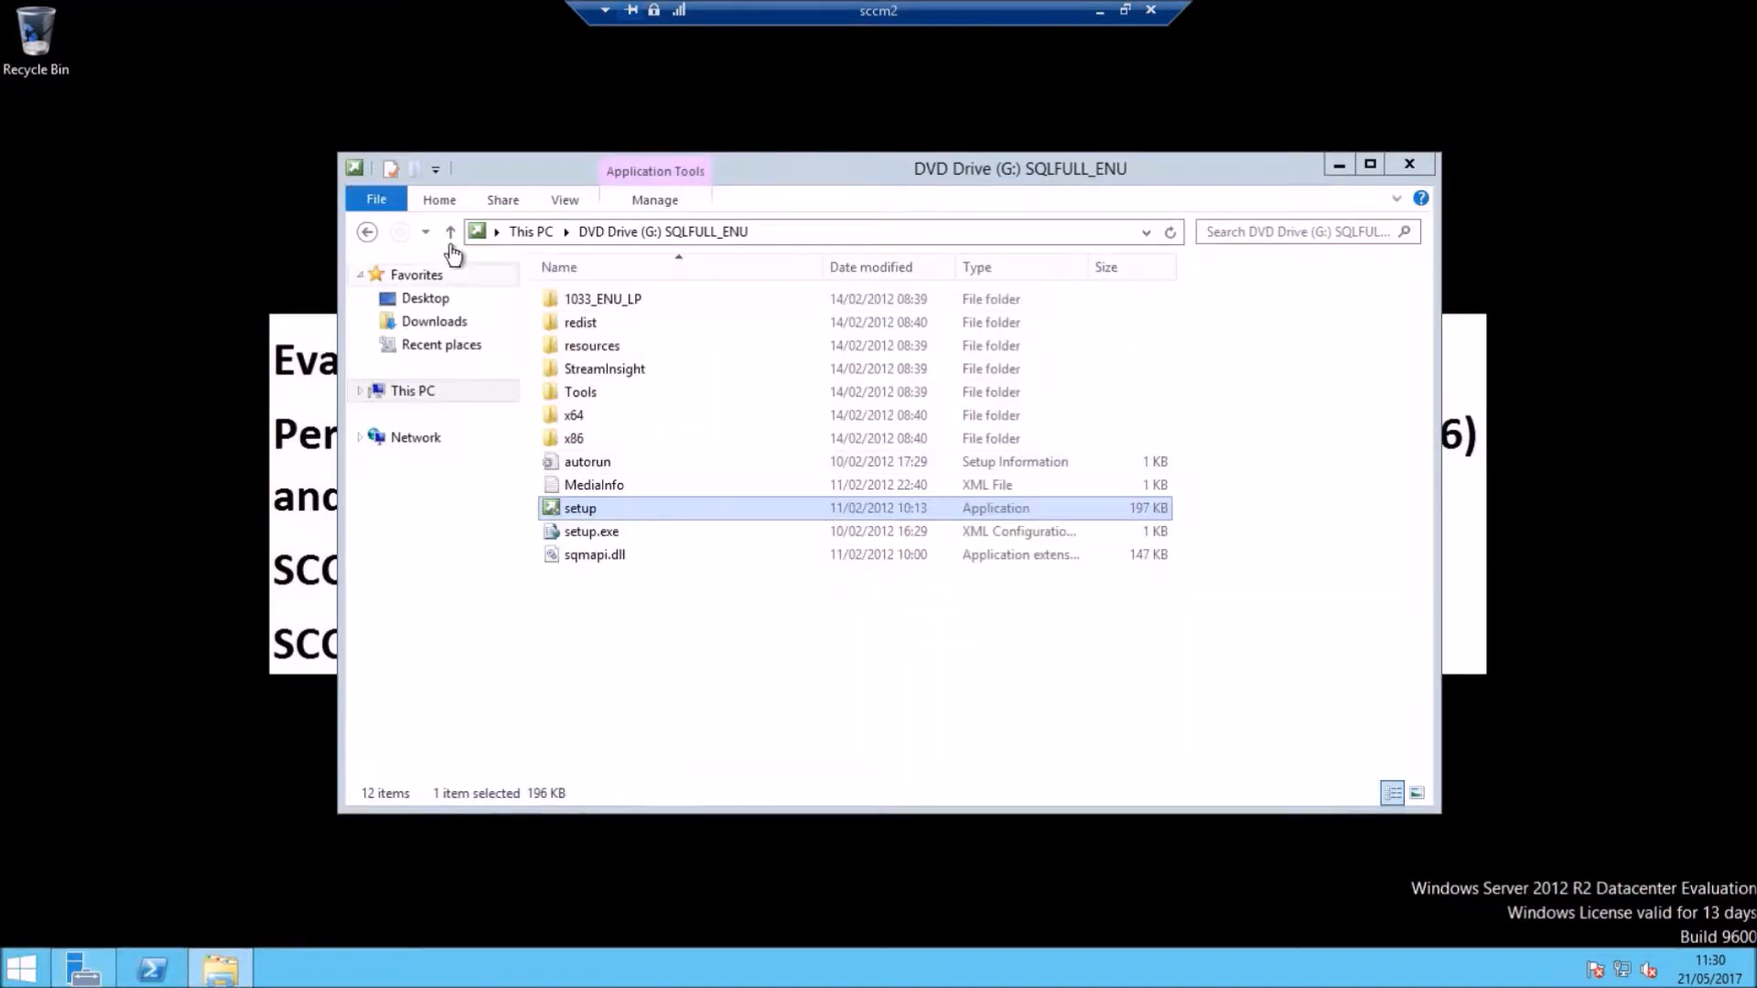
pyautogui.click(367, 232)
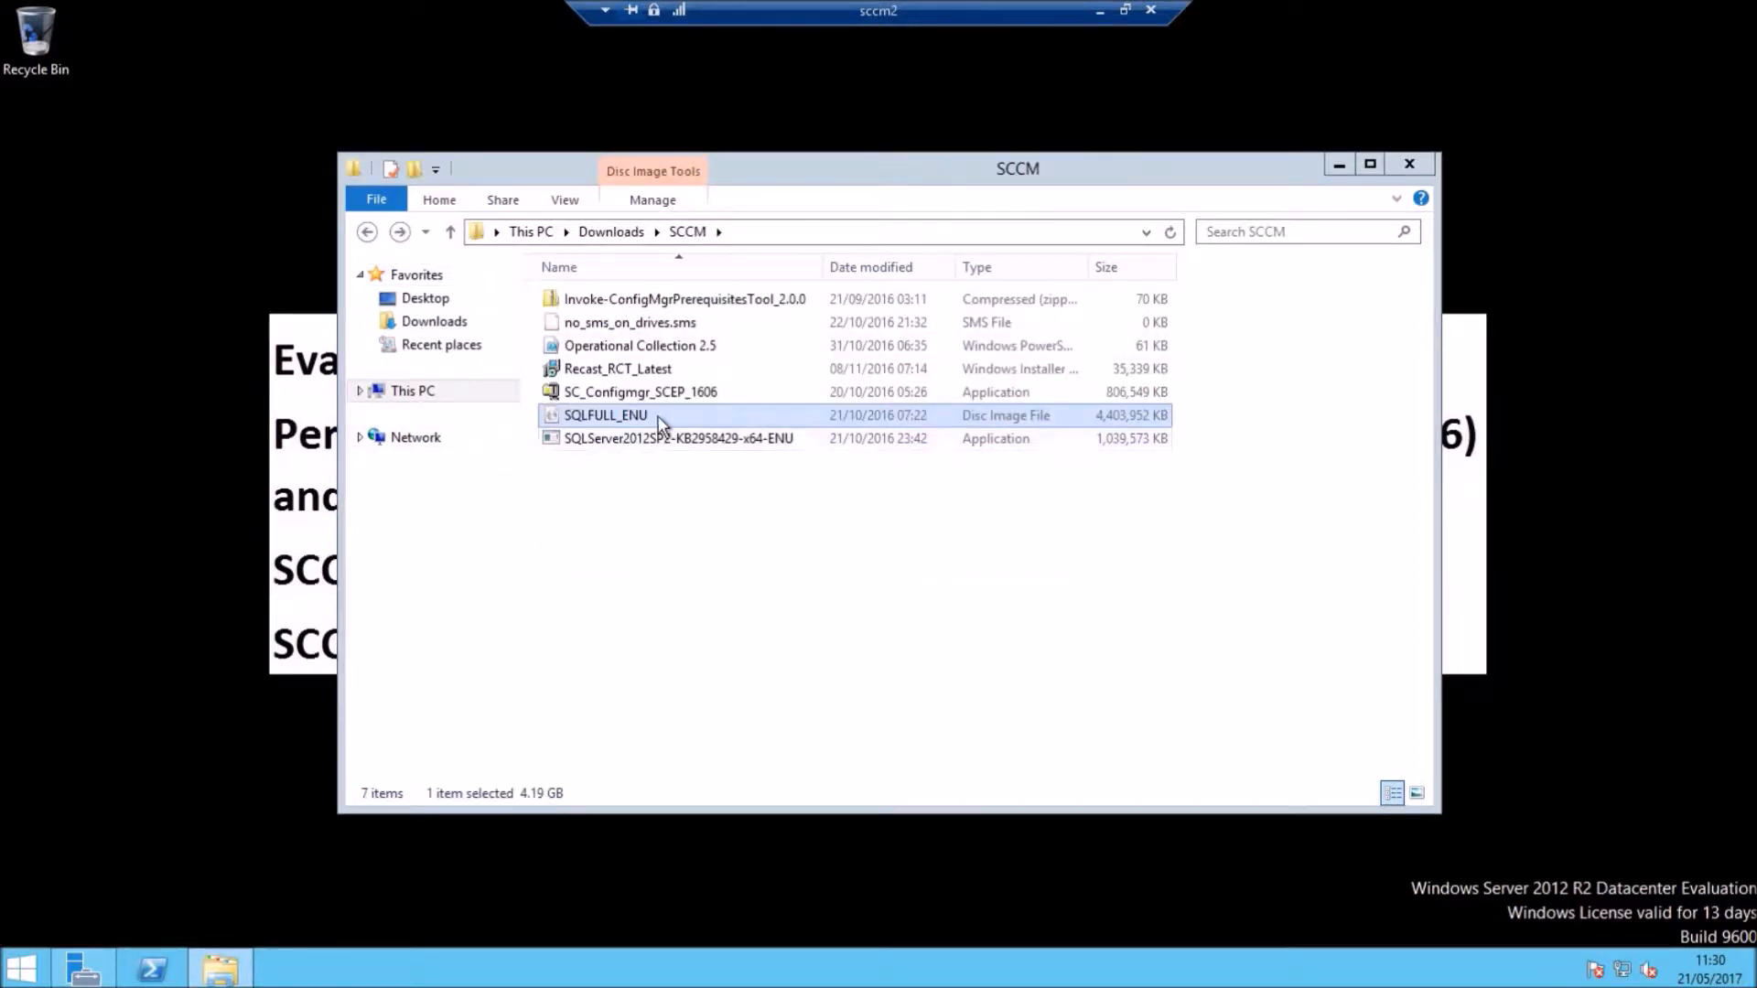
pyautogui.doubleClick(623, 441)
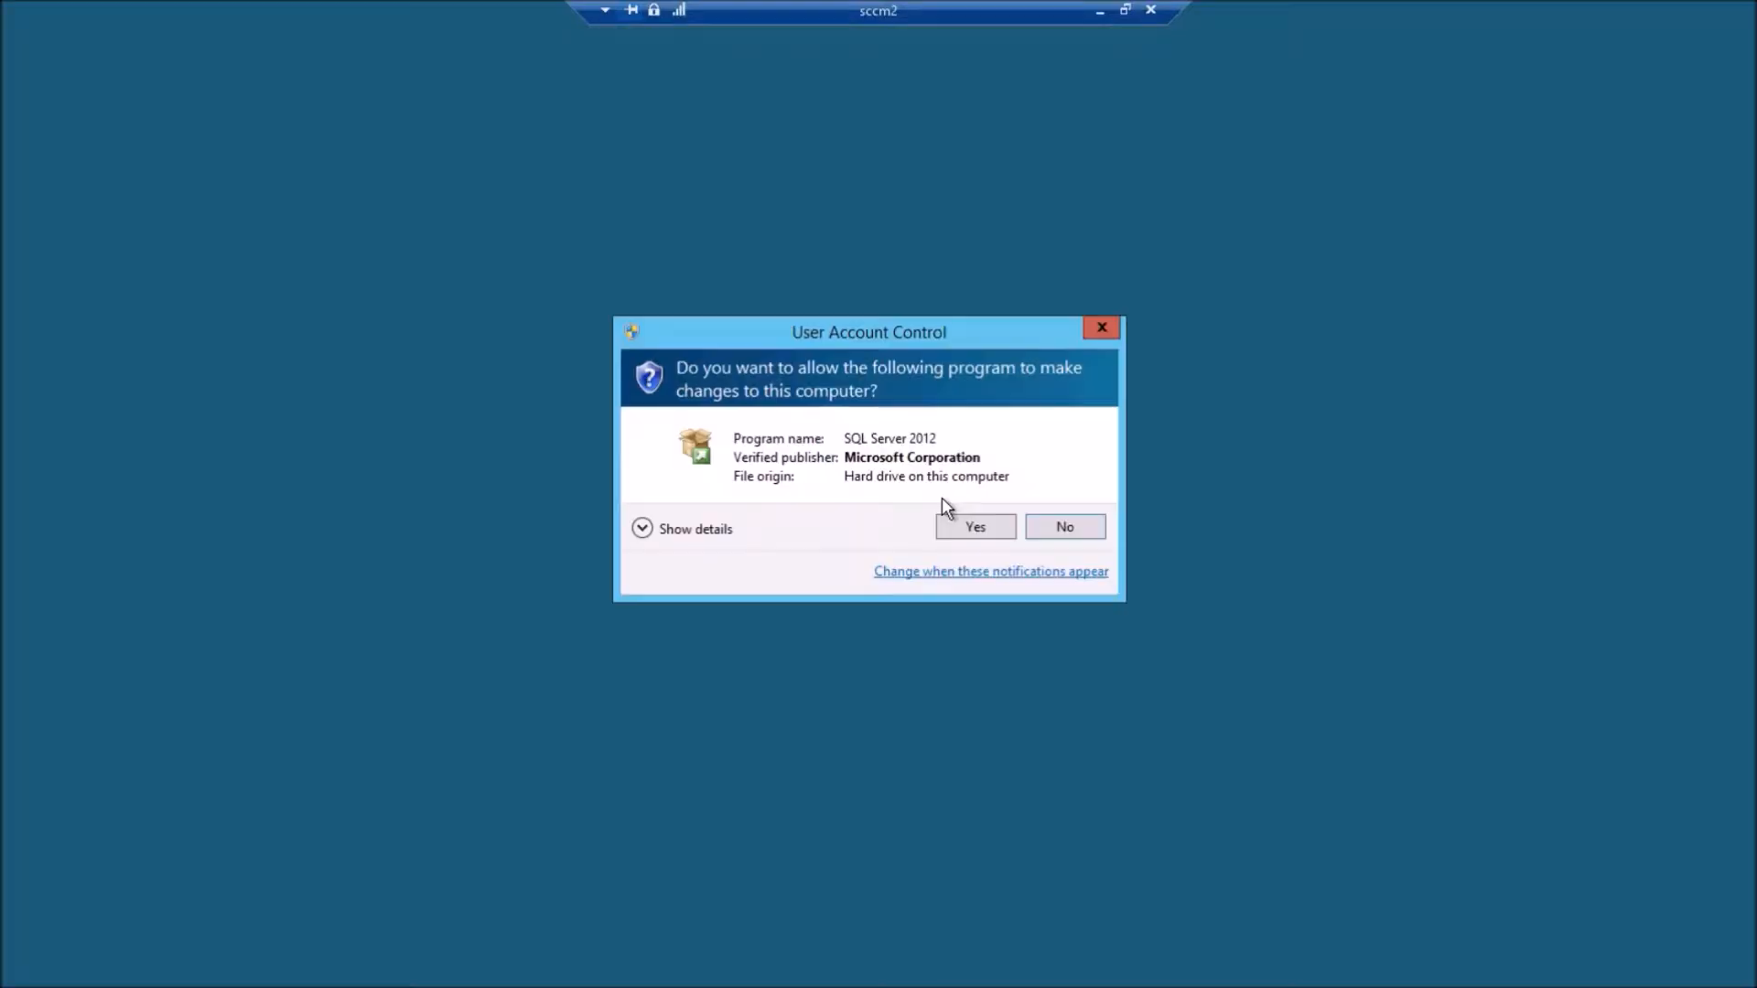
# Step: Apply SQL Server 2012 SP2 to all MSSQLSERVER features after accepting its license, then close the wizard
pyautogui.click(985, 528)
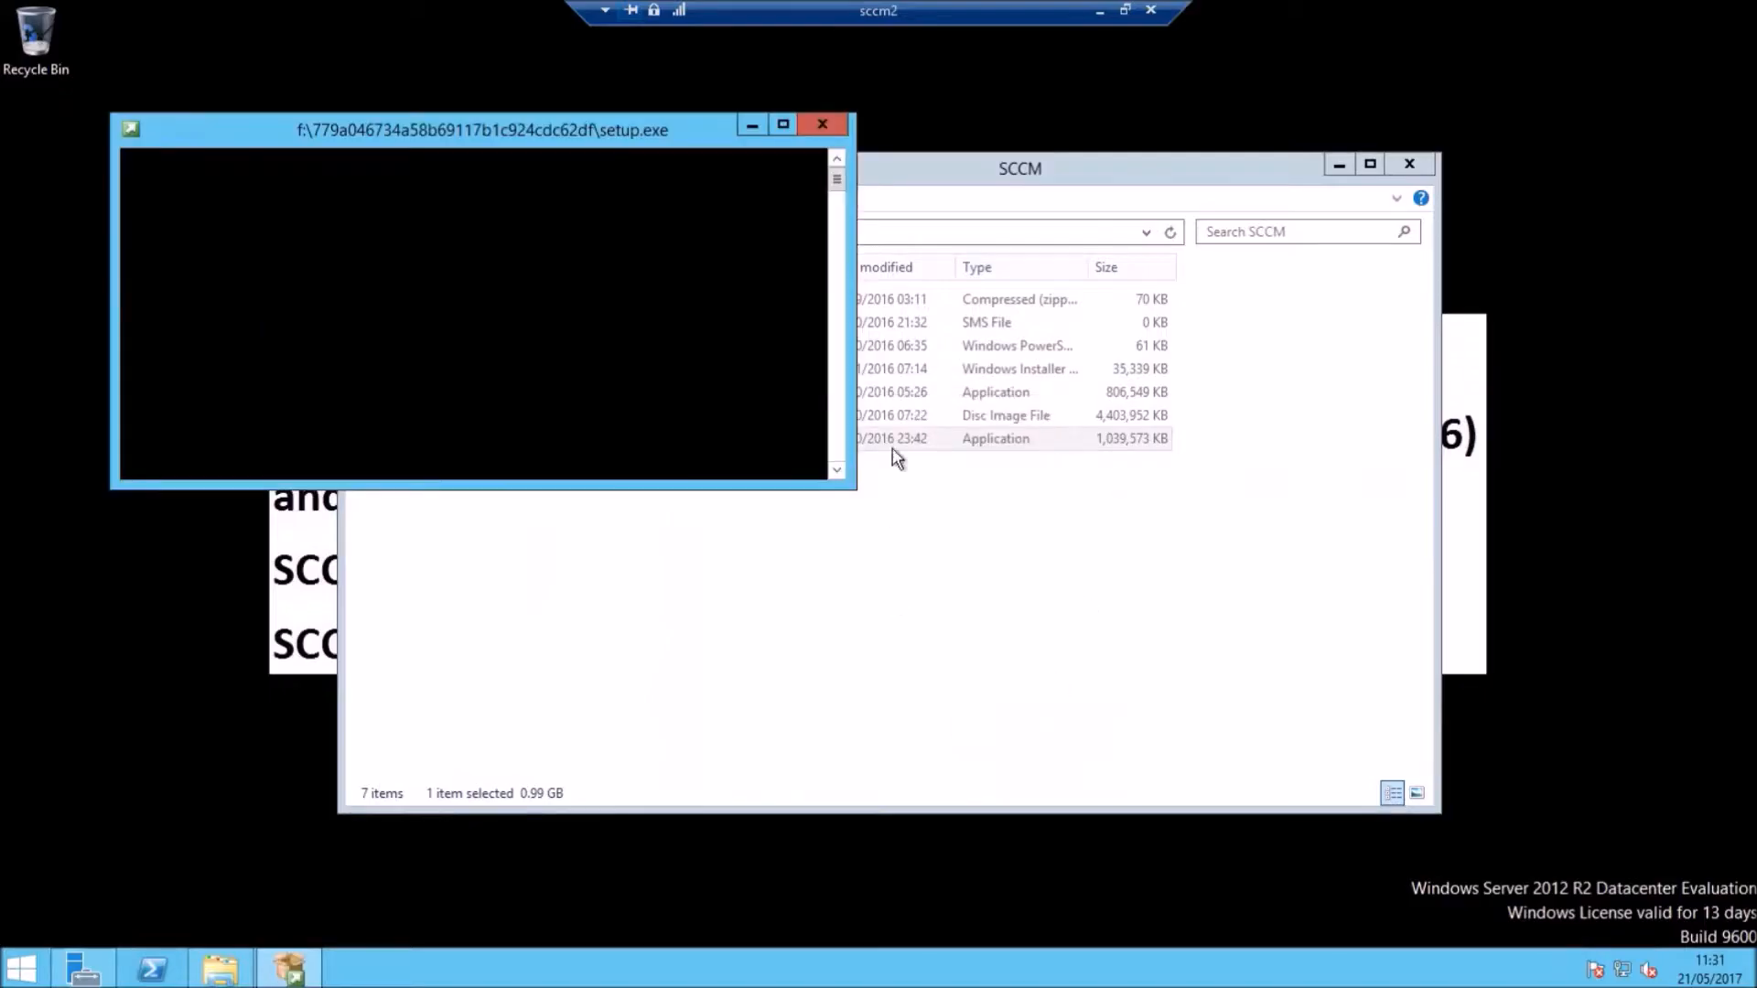
pyautogui.click(1339, 165)
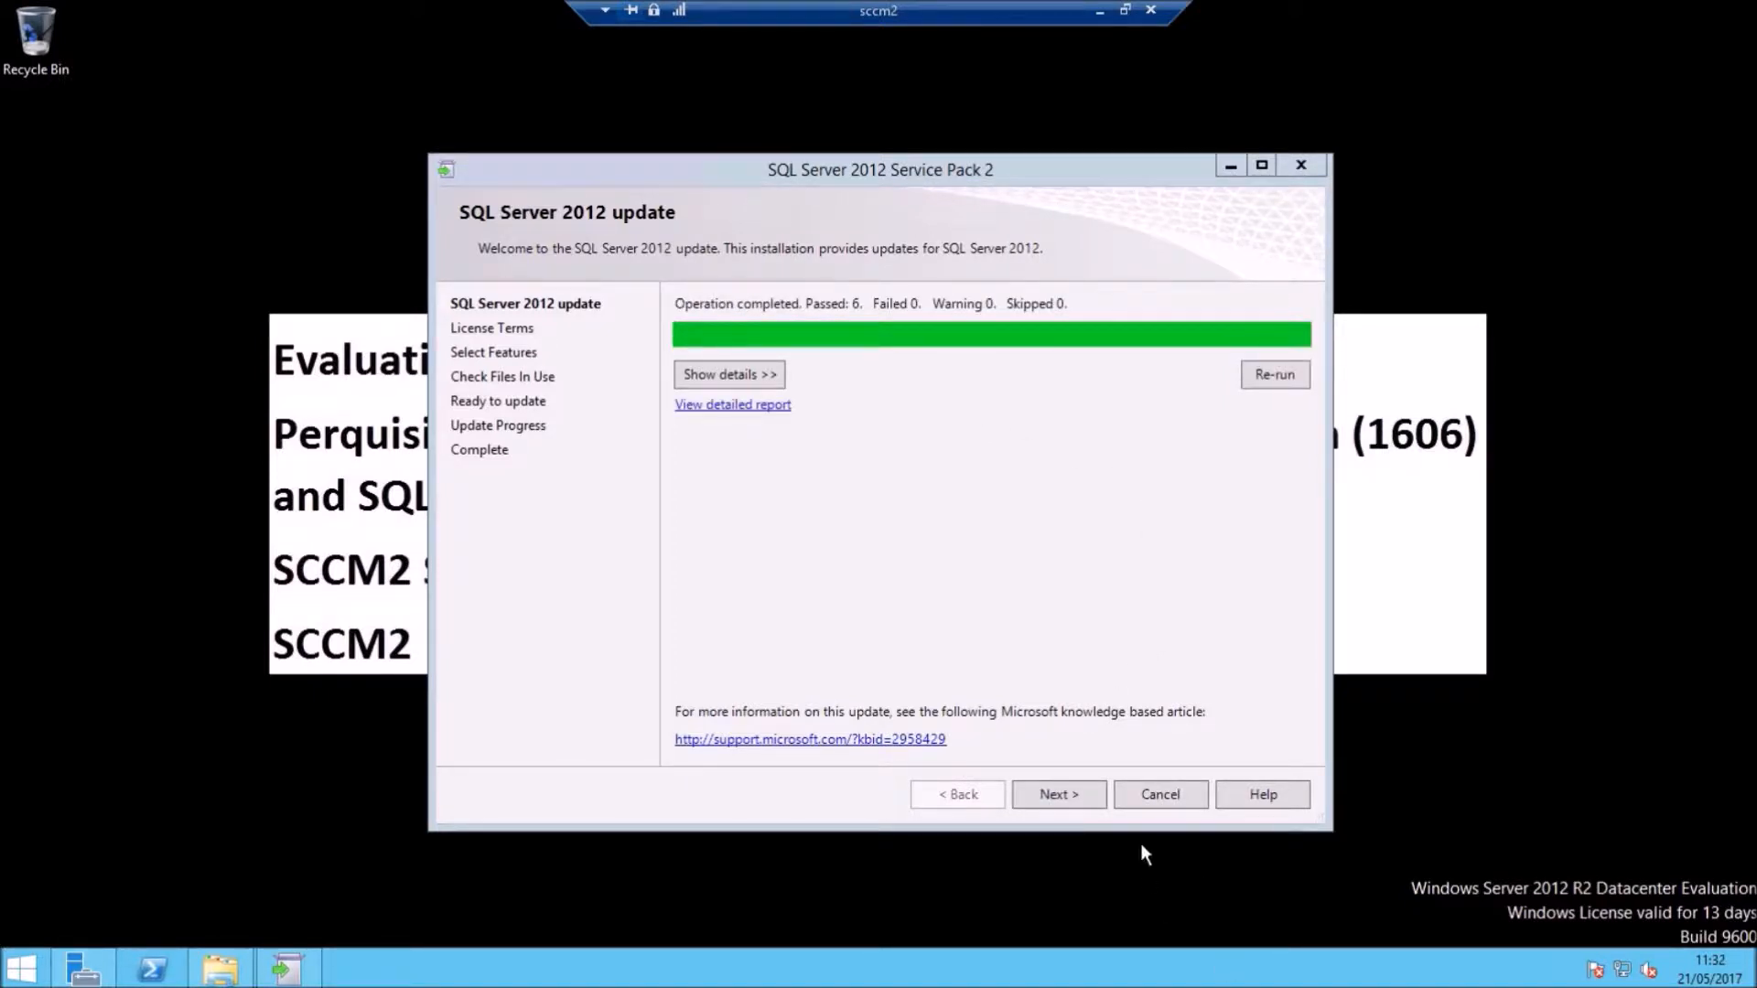
pyautogui.click(1076, 774)
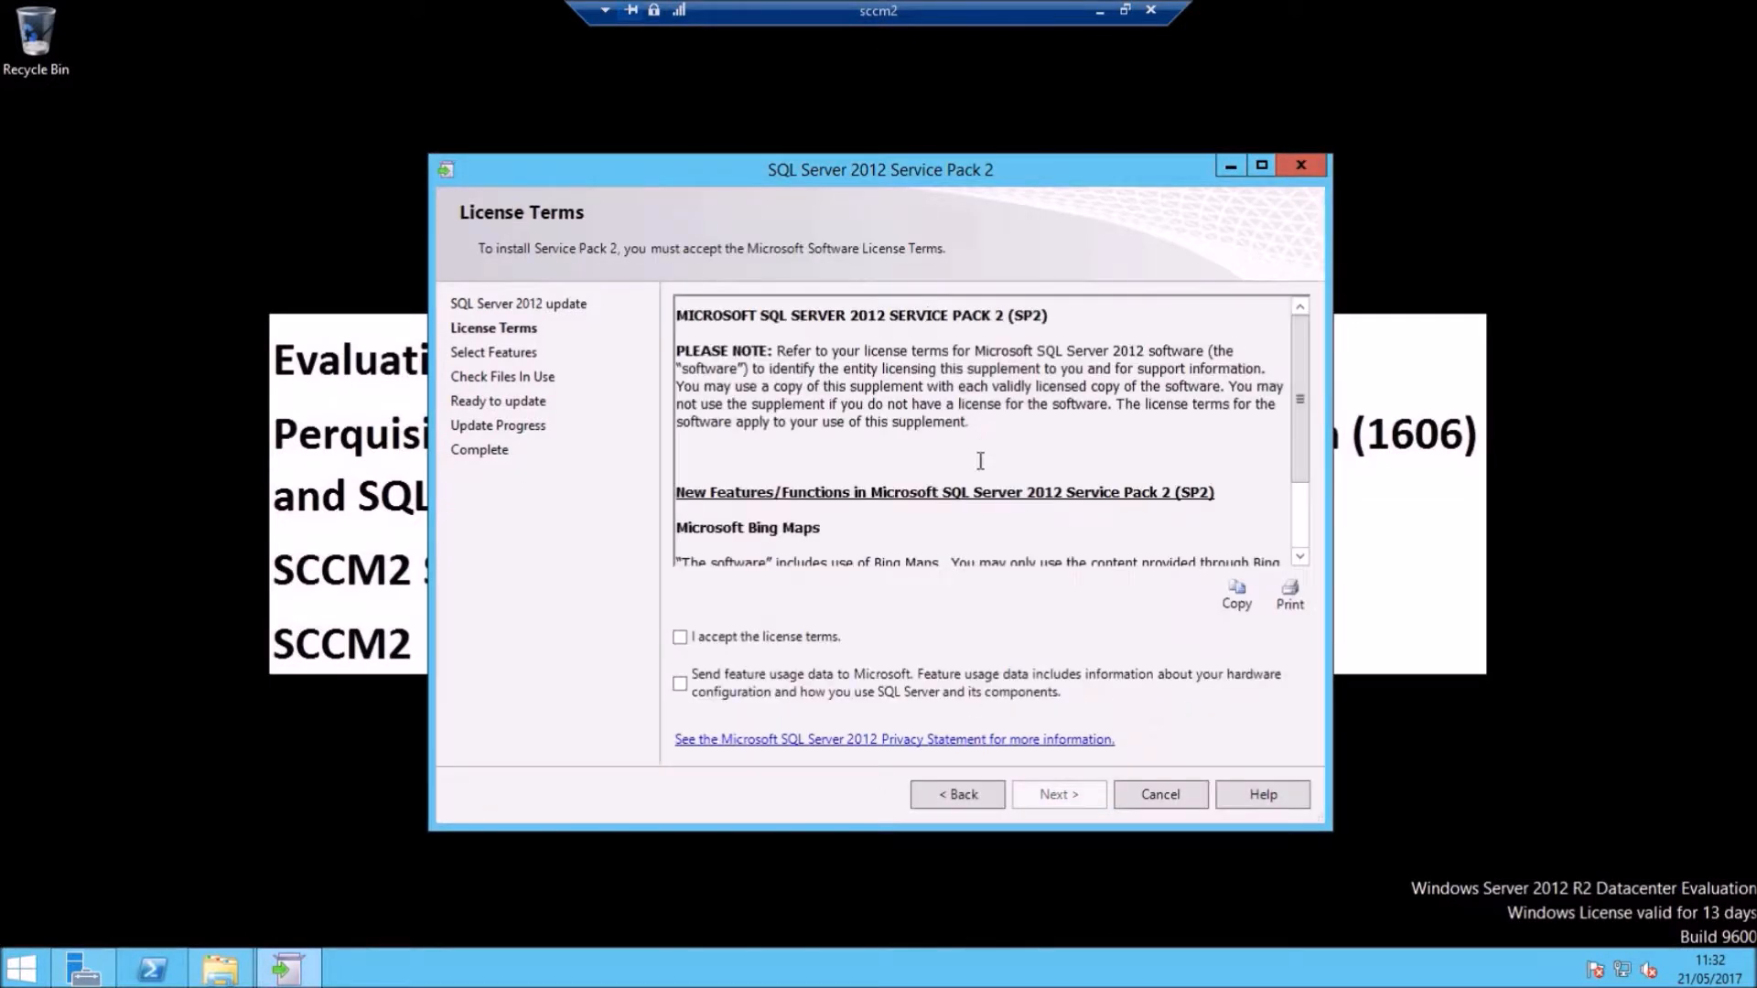
pyautogui.click(680, 637)
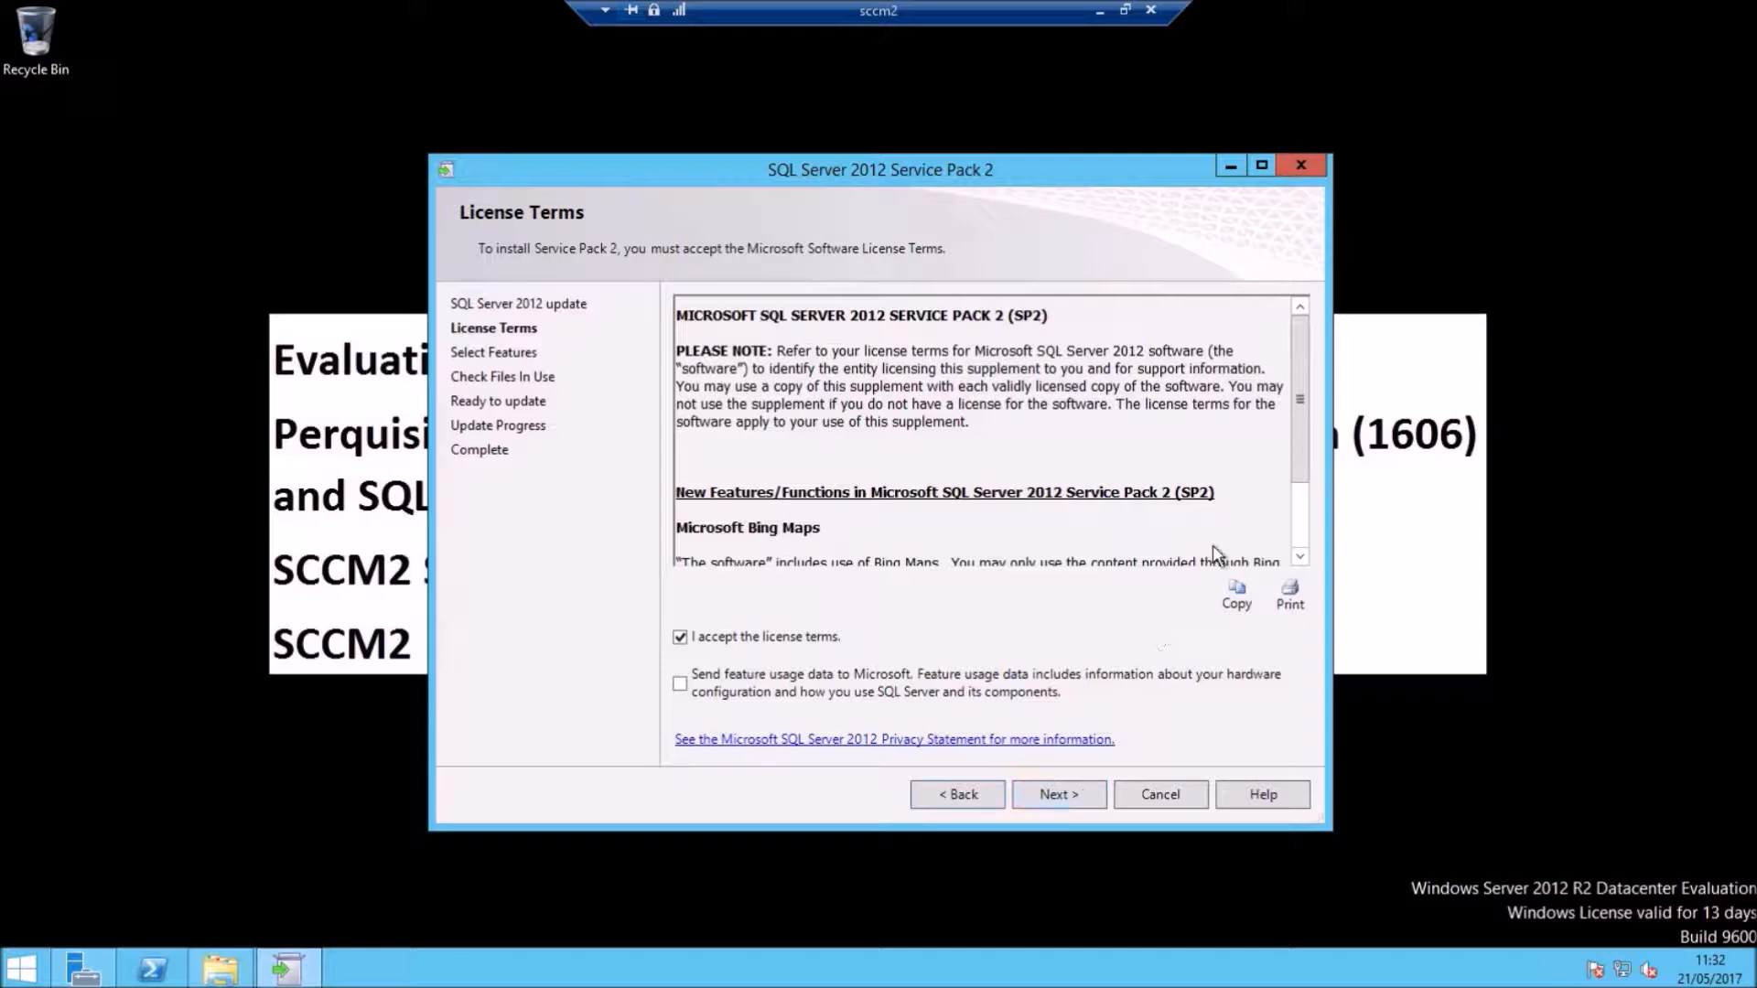
pyautogui.click(1091, 796)
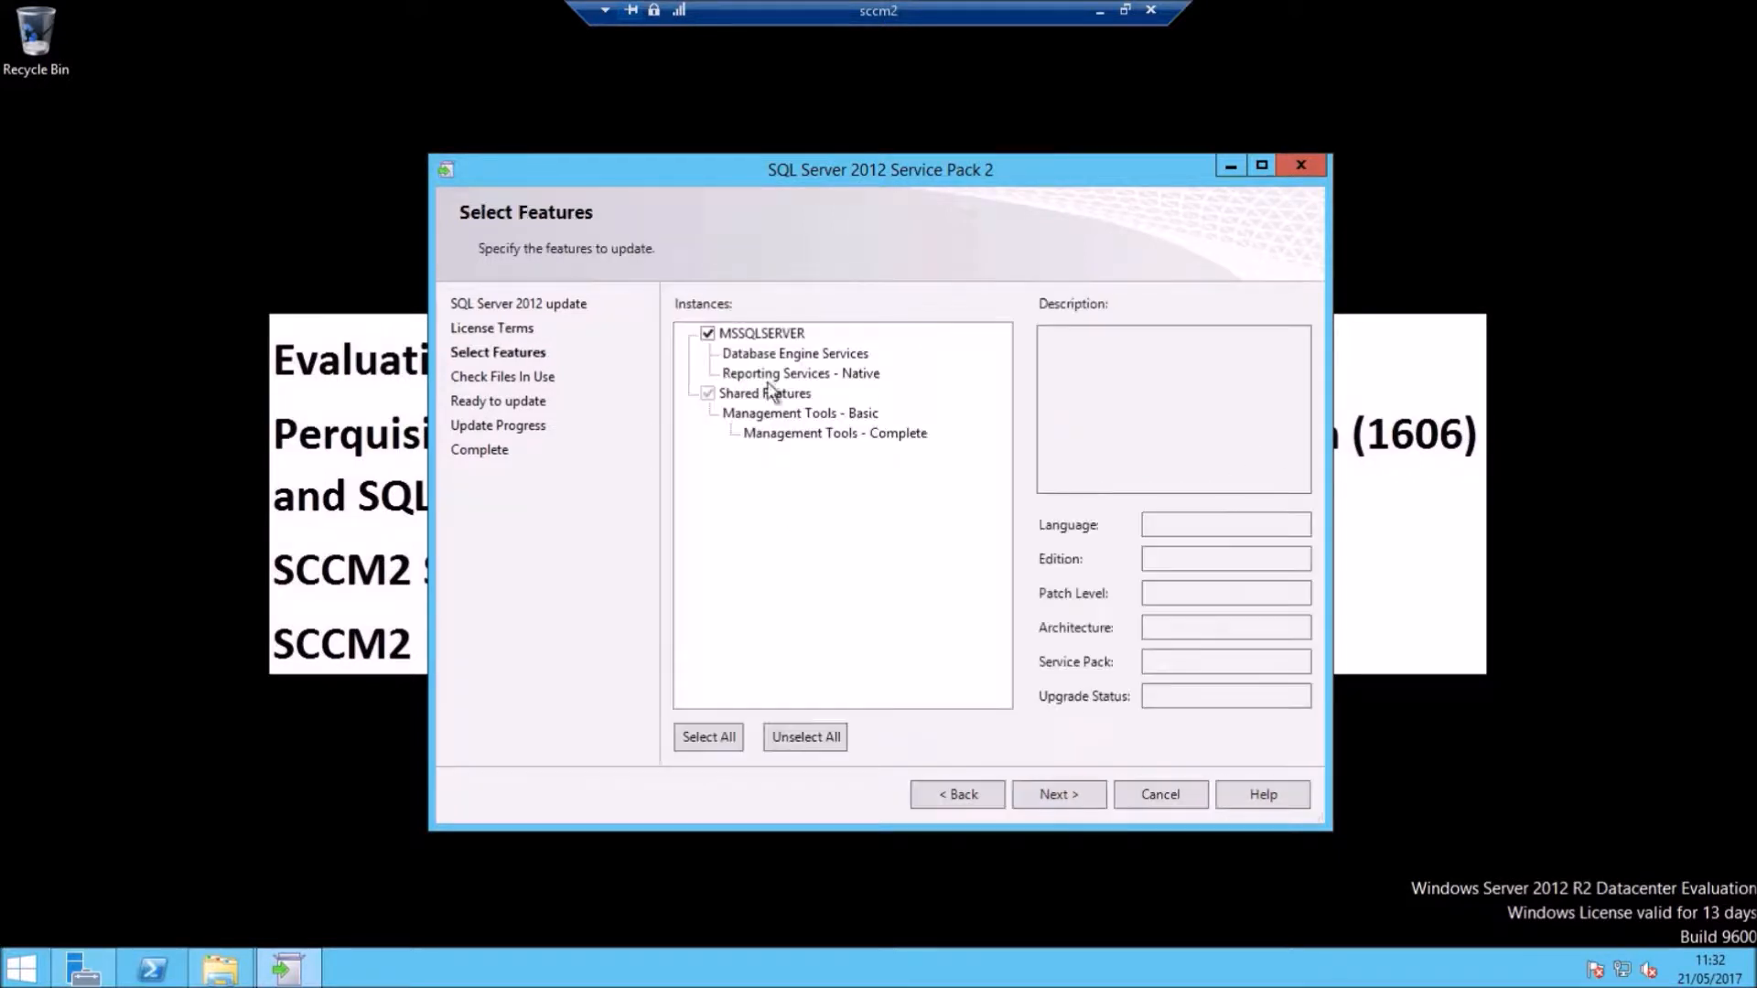
pyautogui.click(1066, 792)
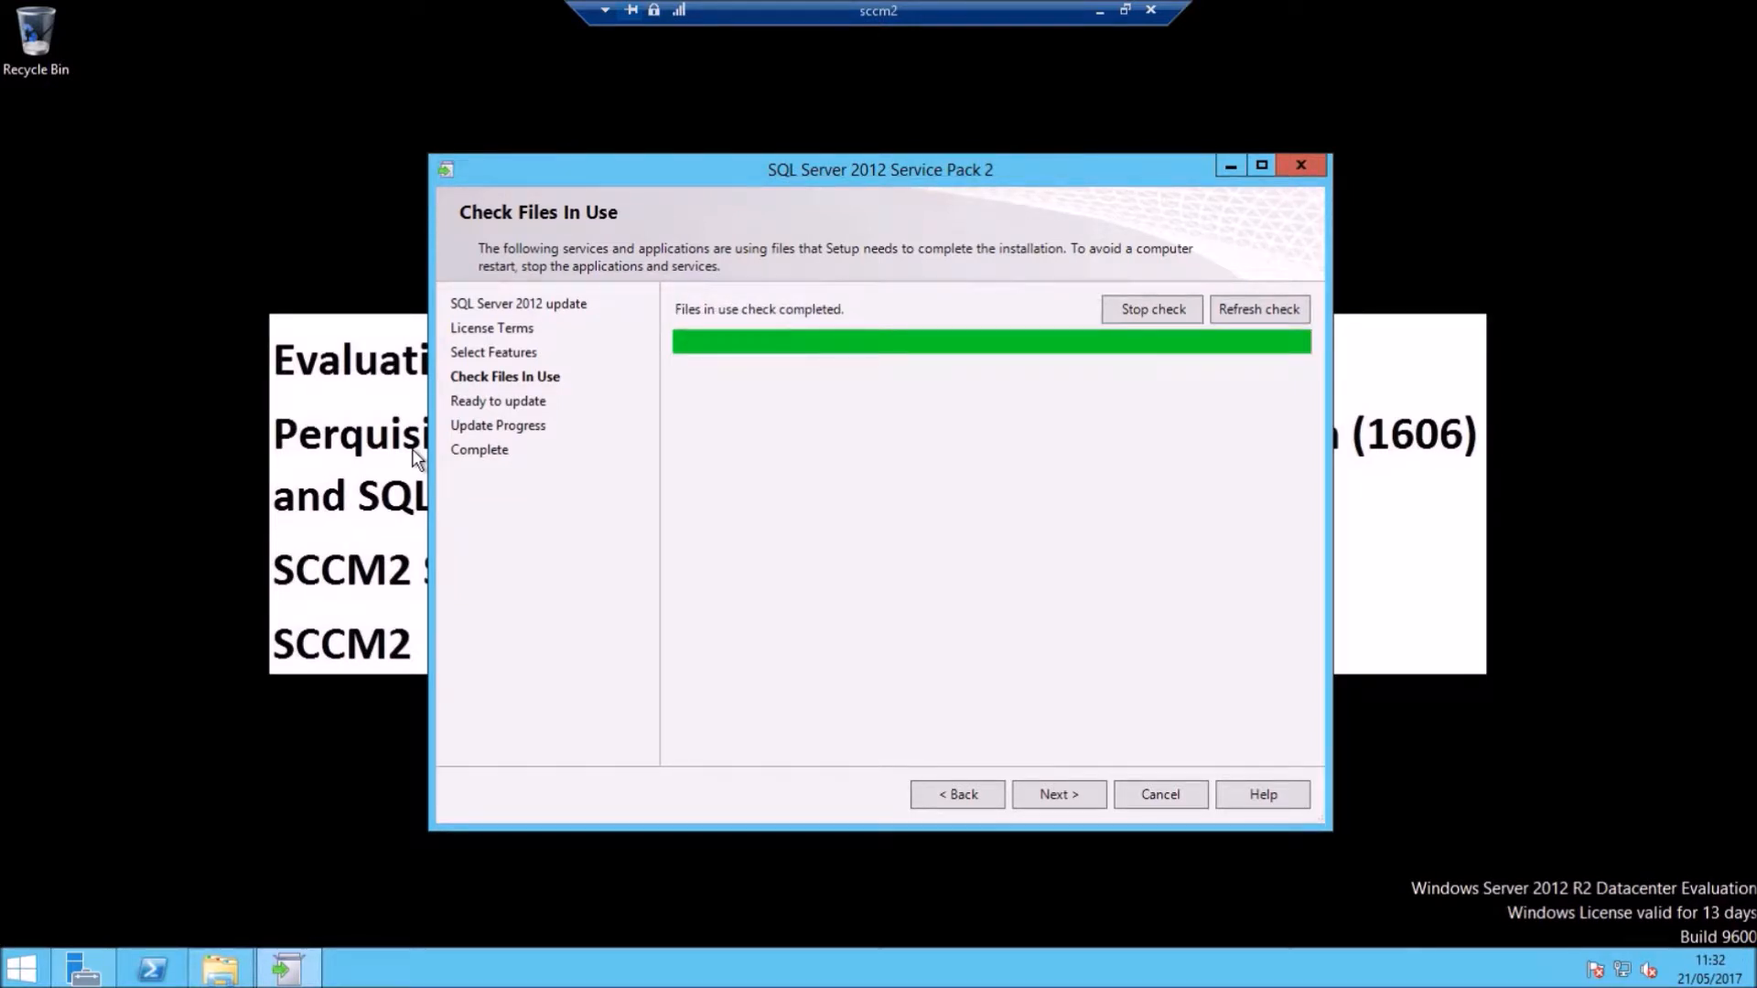
pyautogui.click(1042, 792)
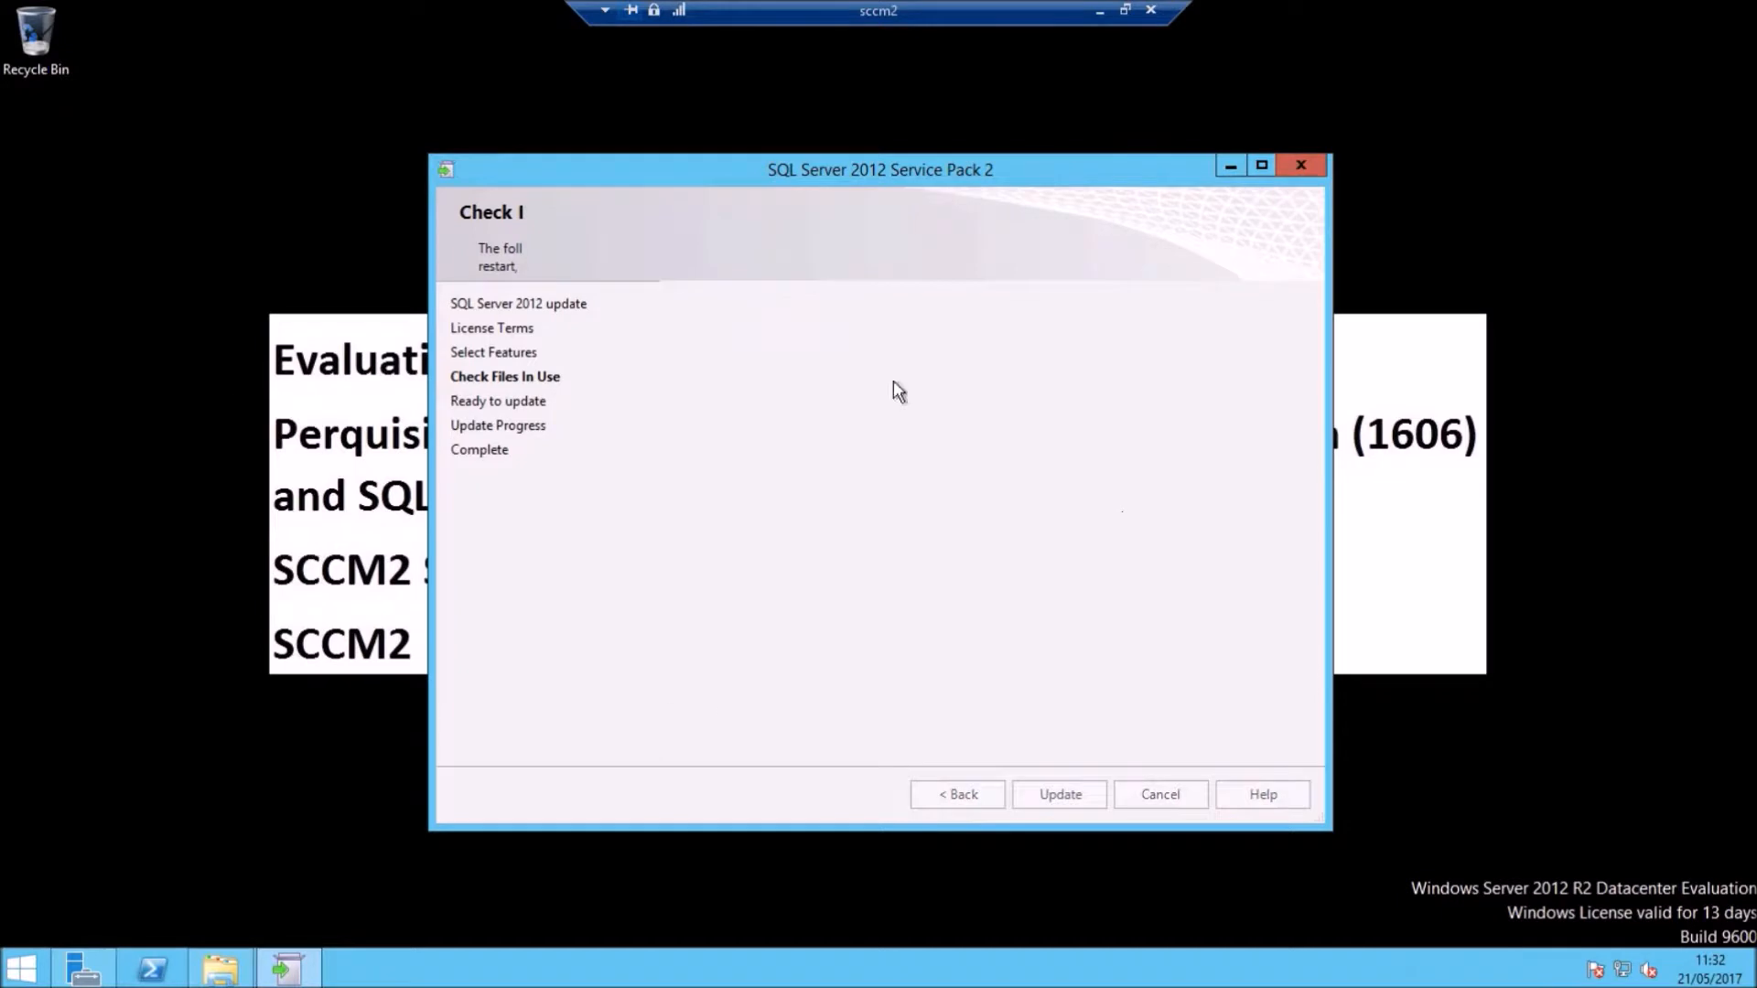
pyautogui.click(1059, 795)
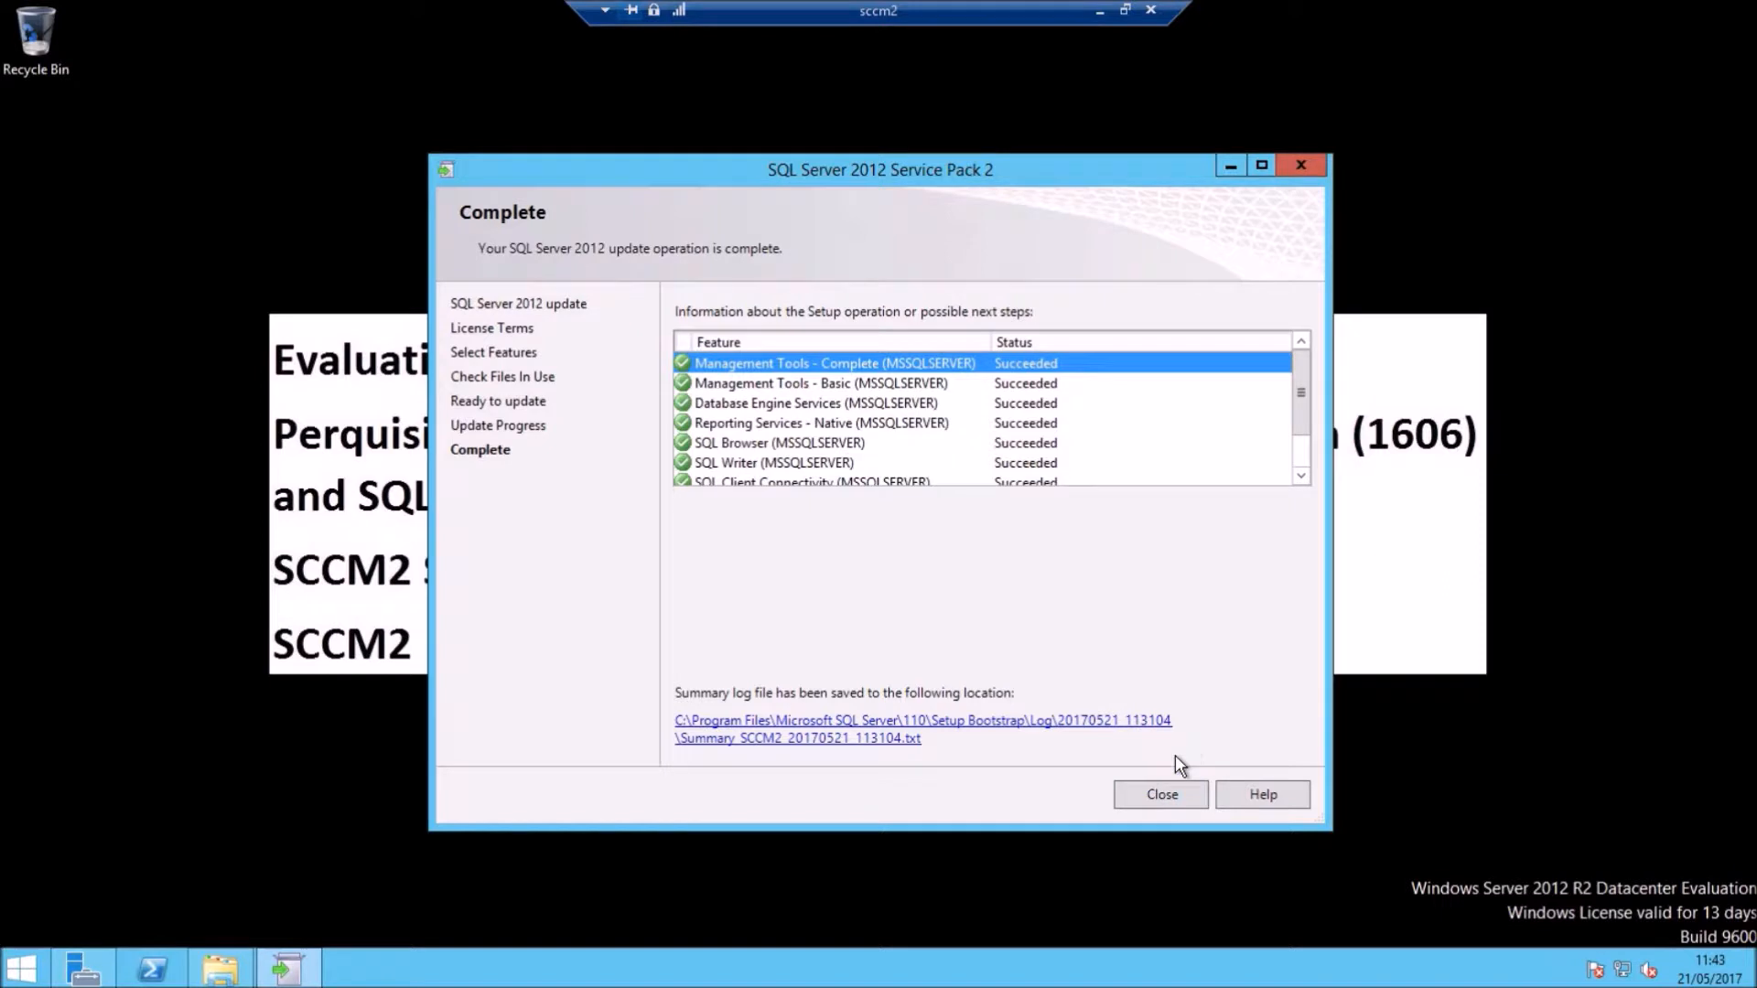
pyautogui.click(1160, 795)
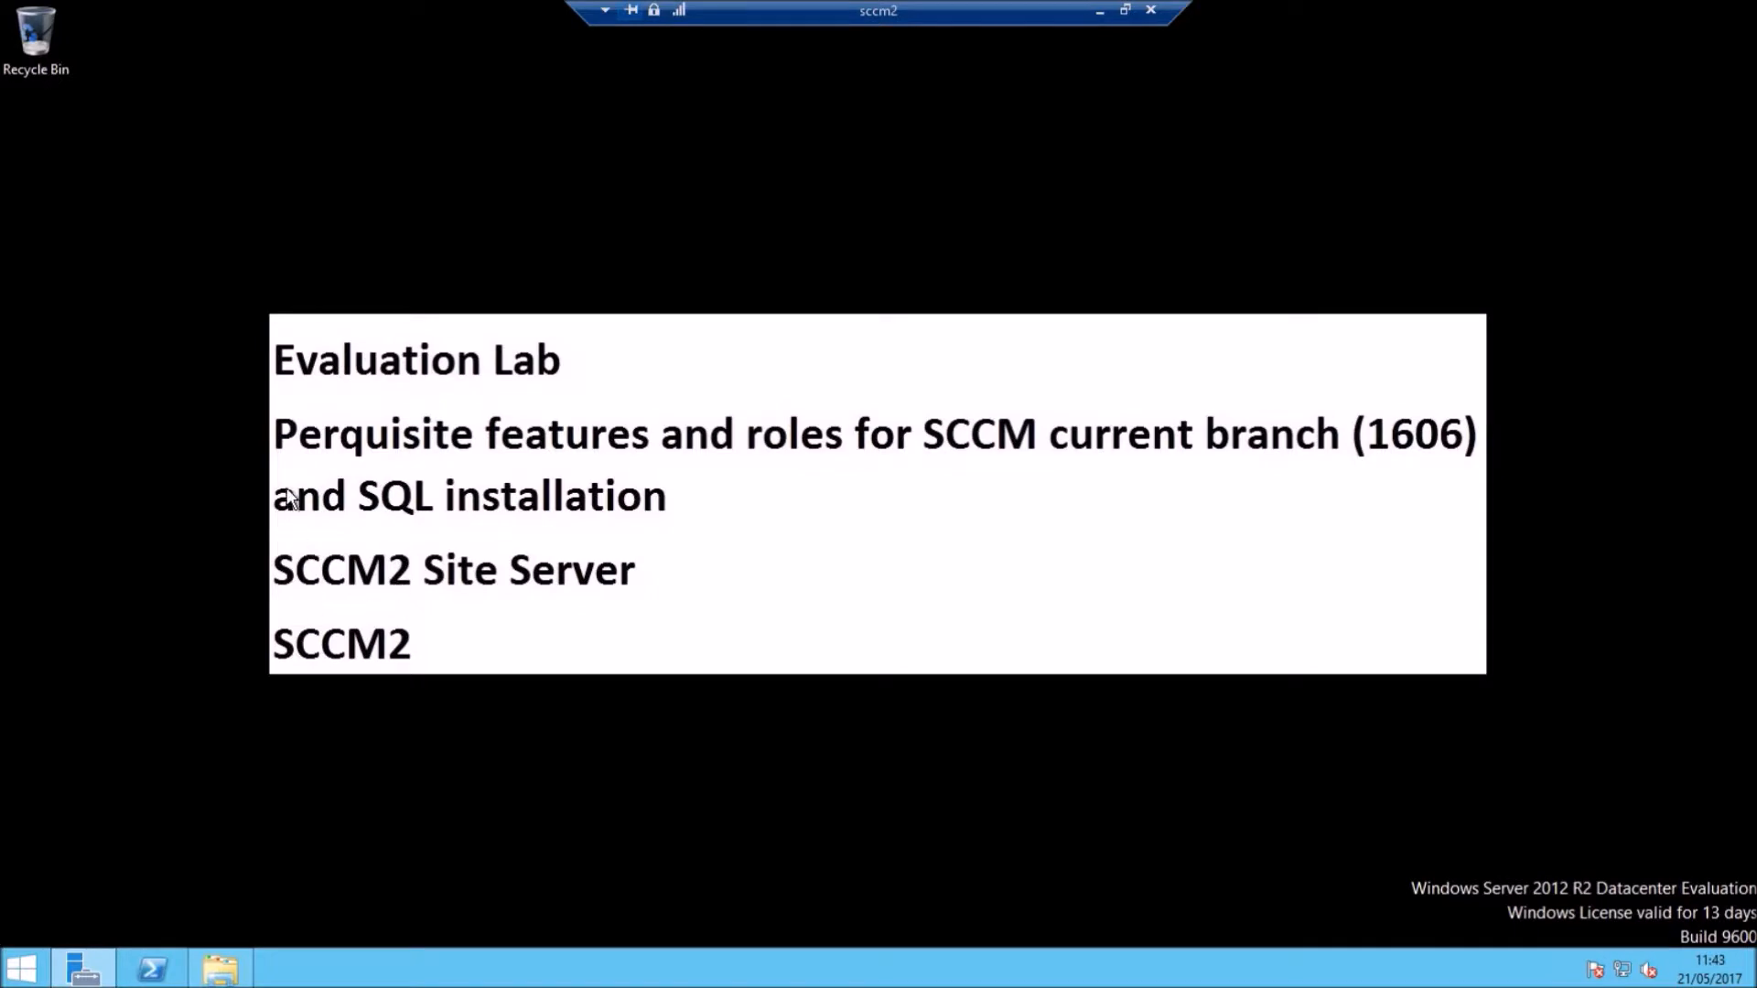
# Step: Extract the Invoke-ConfigMgrPrerequisitesTool_2.0.0 zip in Downloads\SCCM into its own folder
pyautogui.click(221, 970)
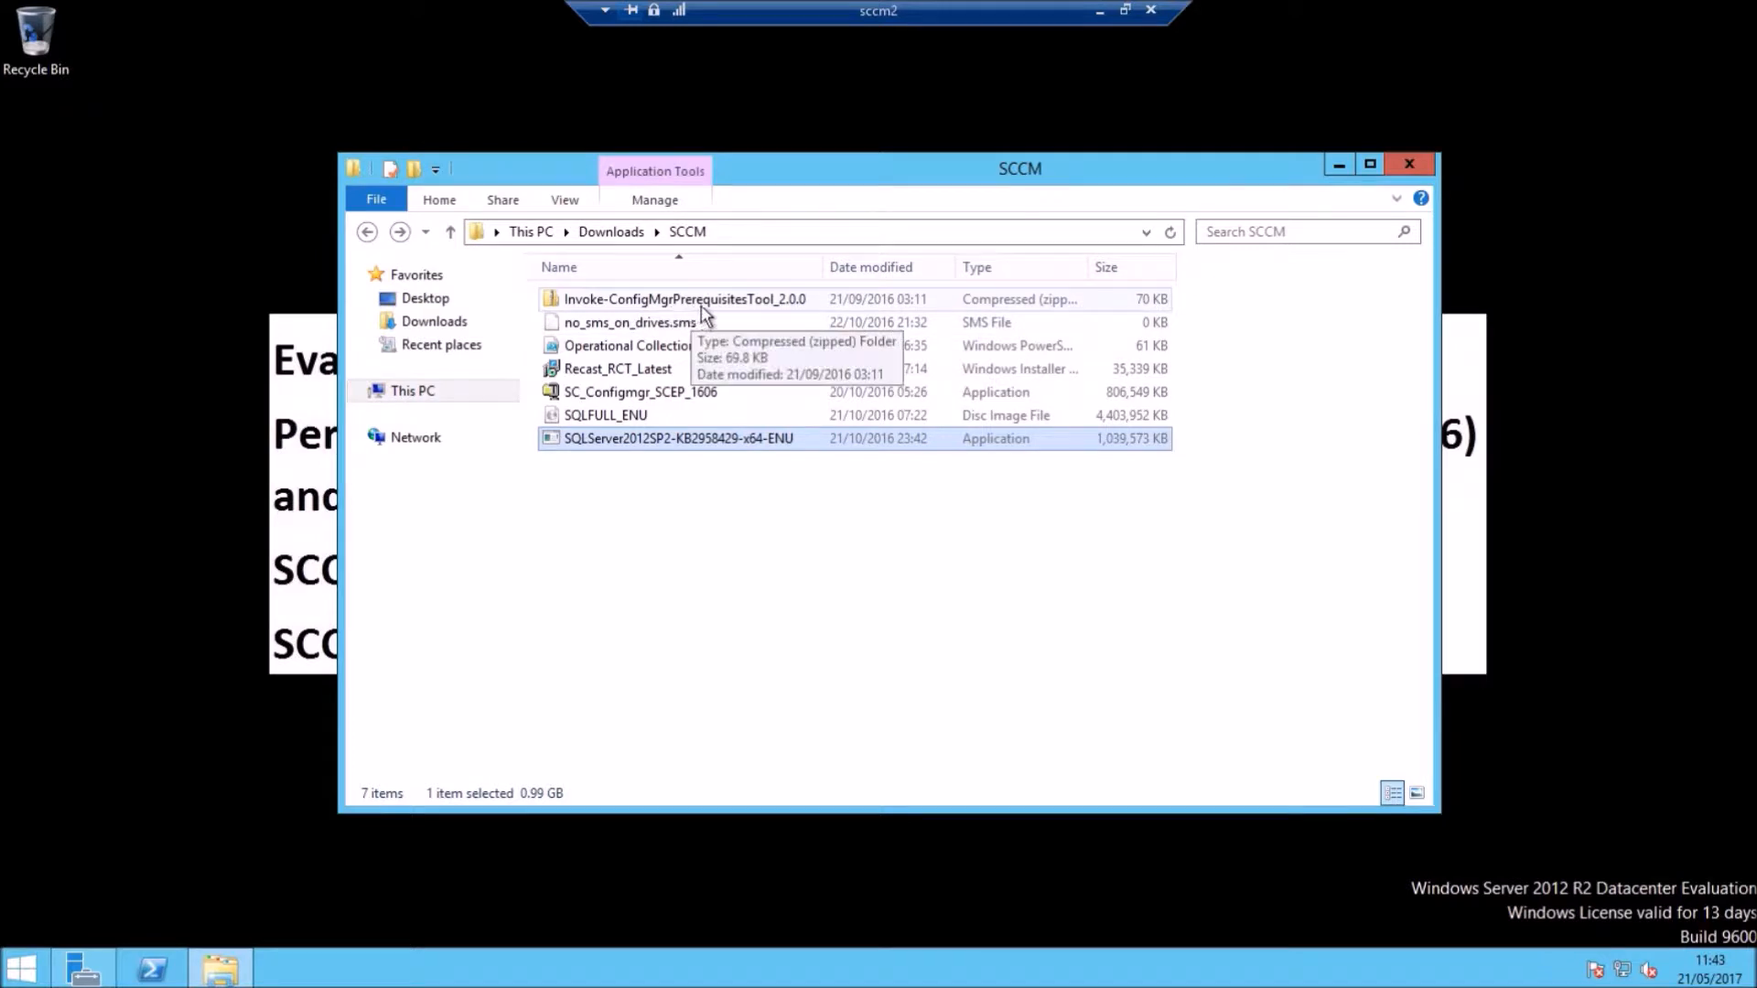
pyautogui.click(757, 302)
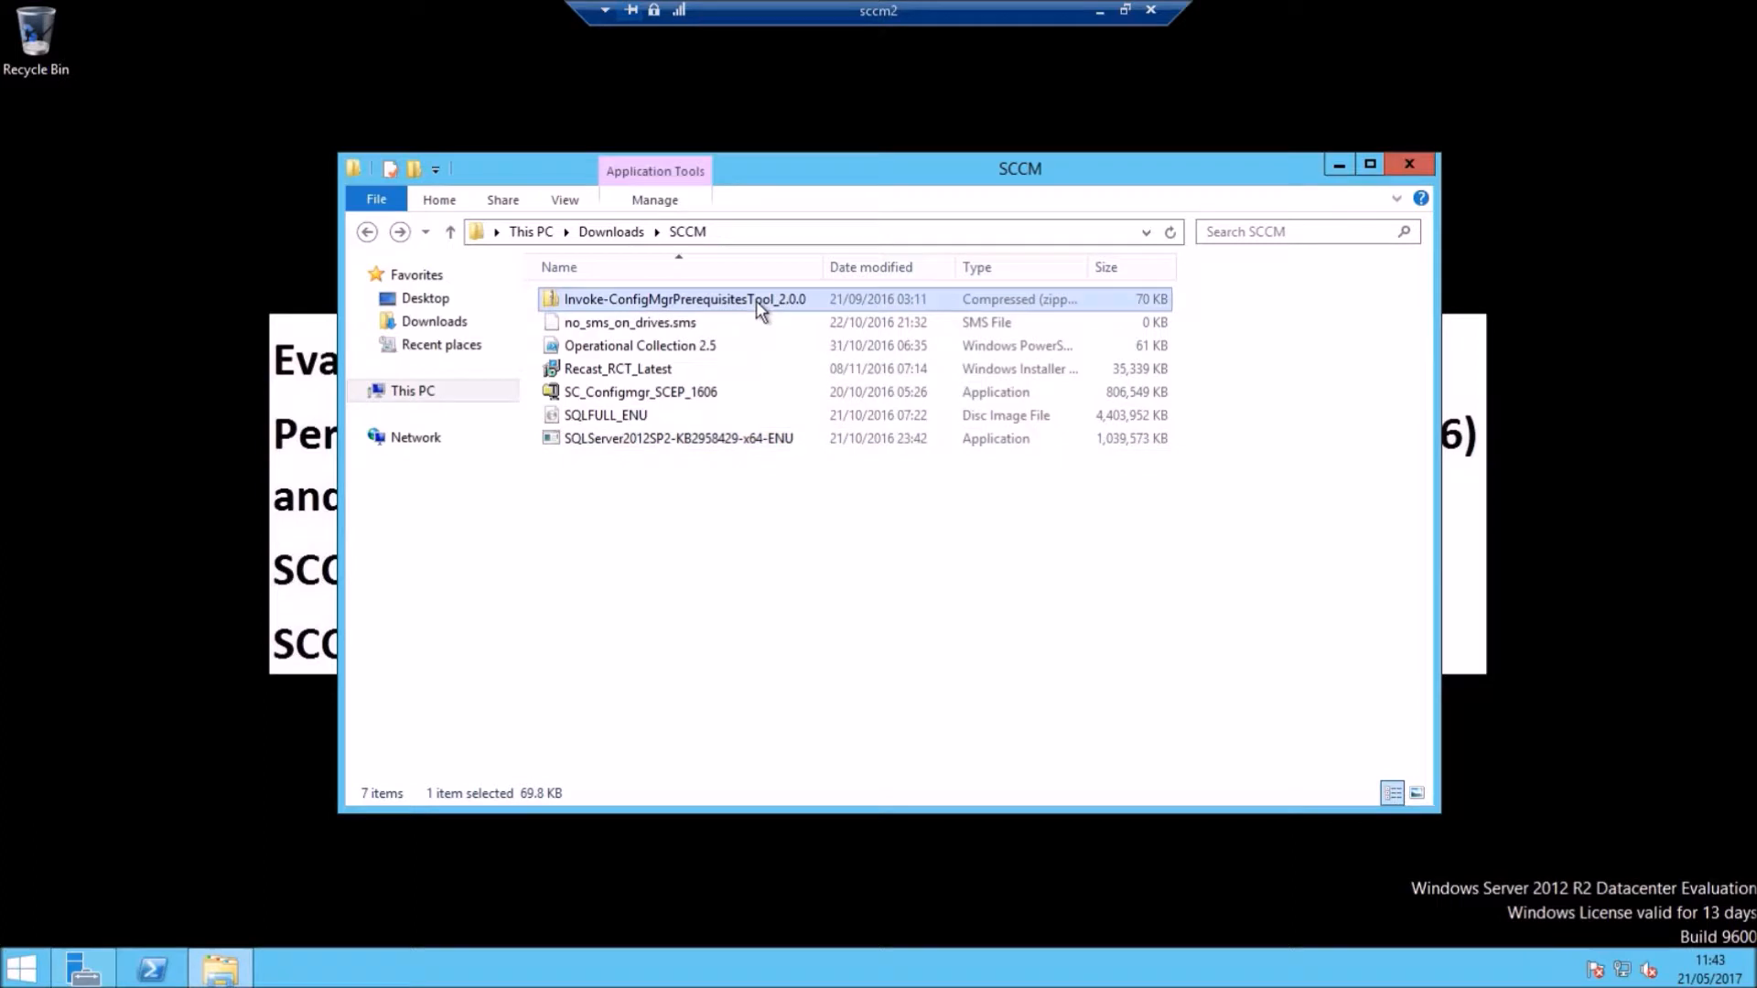
pyautogui.rightClick(757, 302)
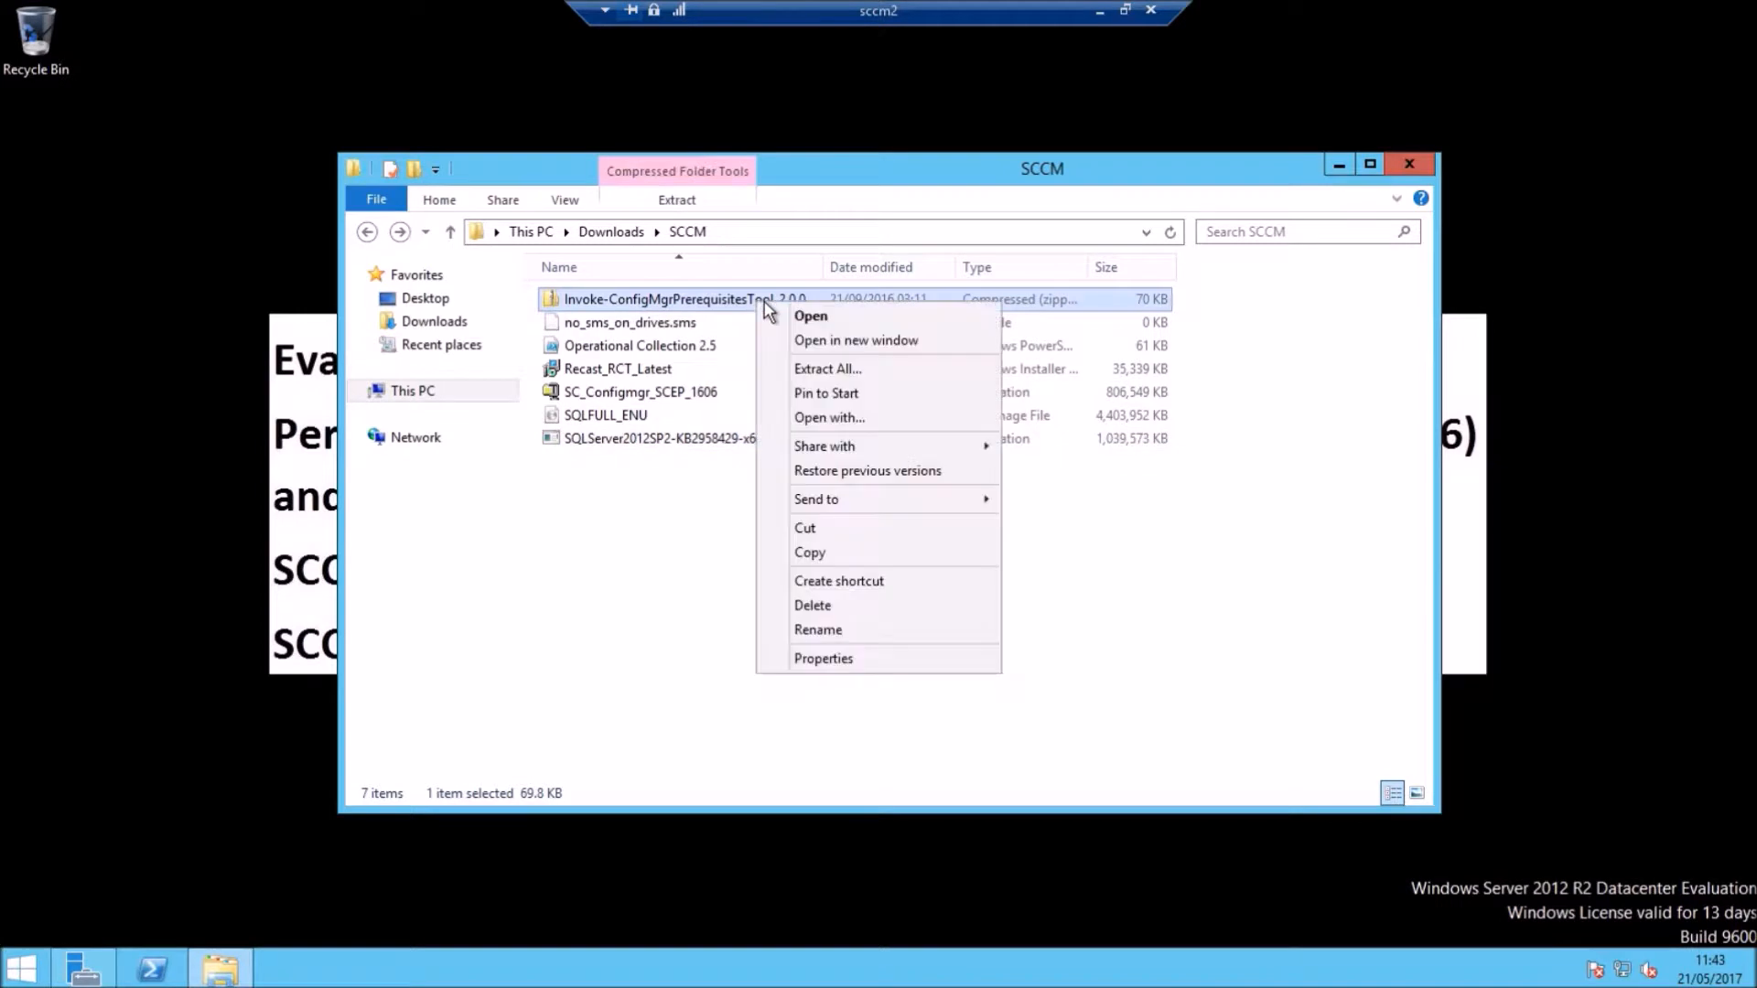
pyautogui.click(826, 368)
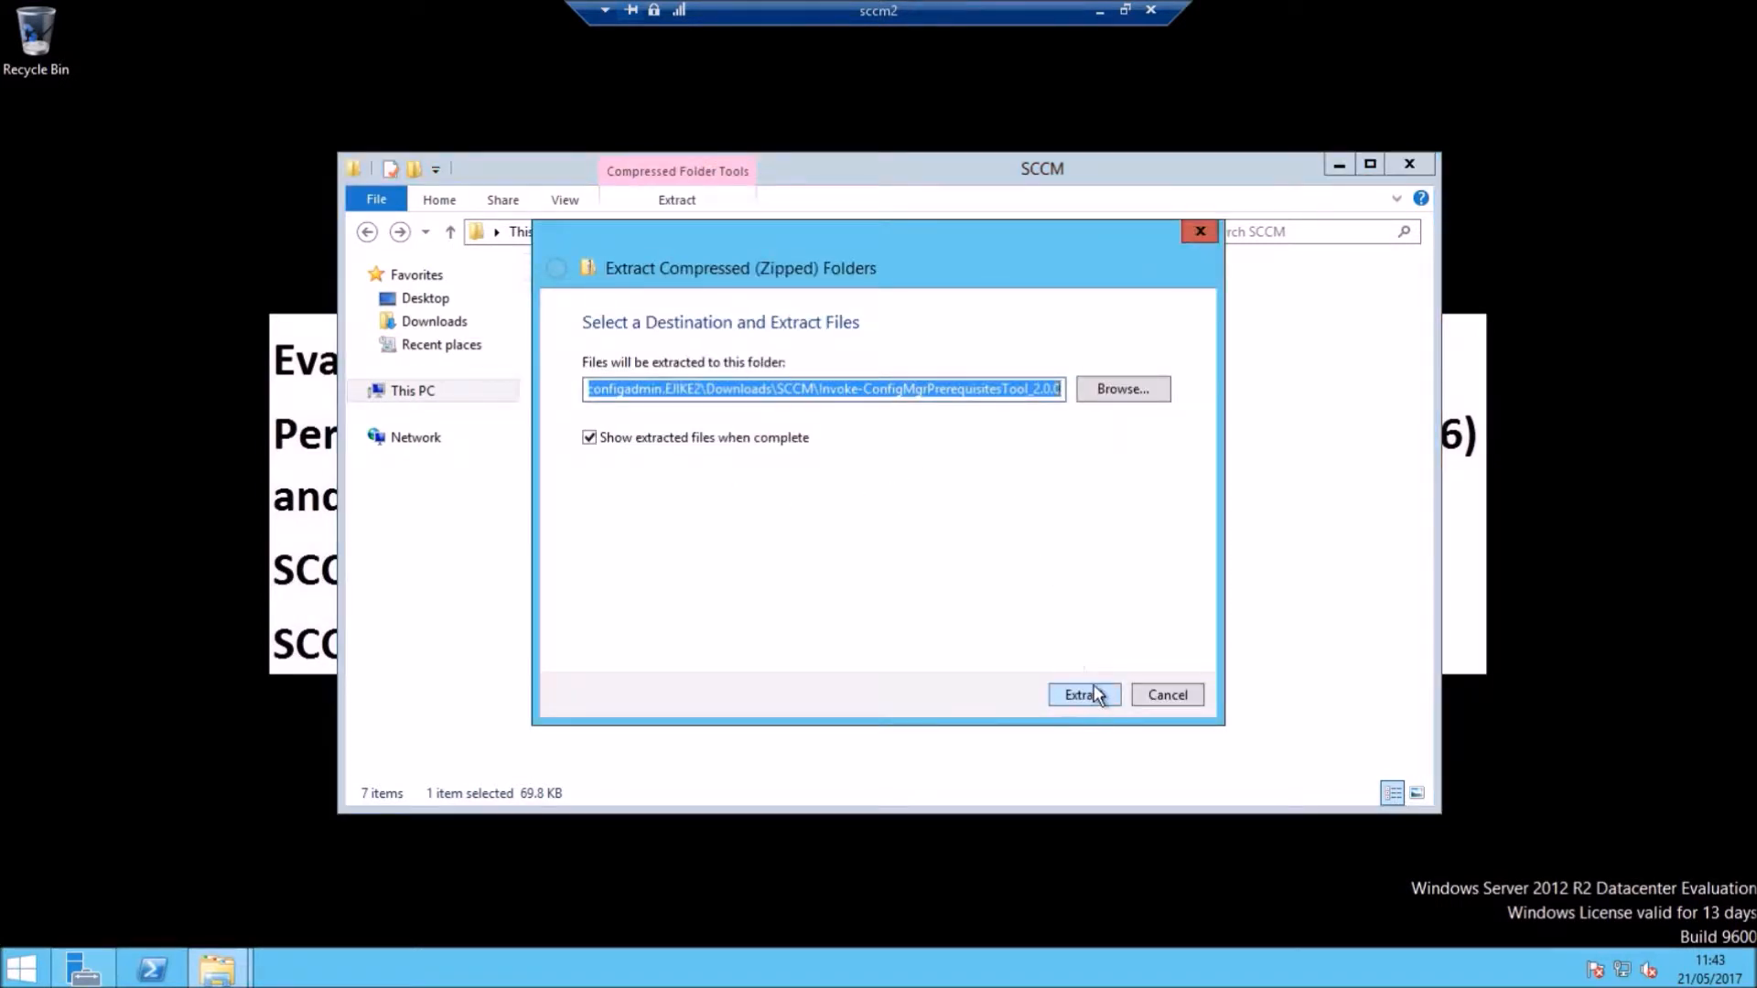
pyautogui.click(1095, 692)
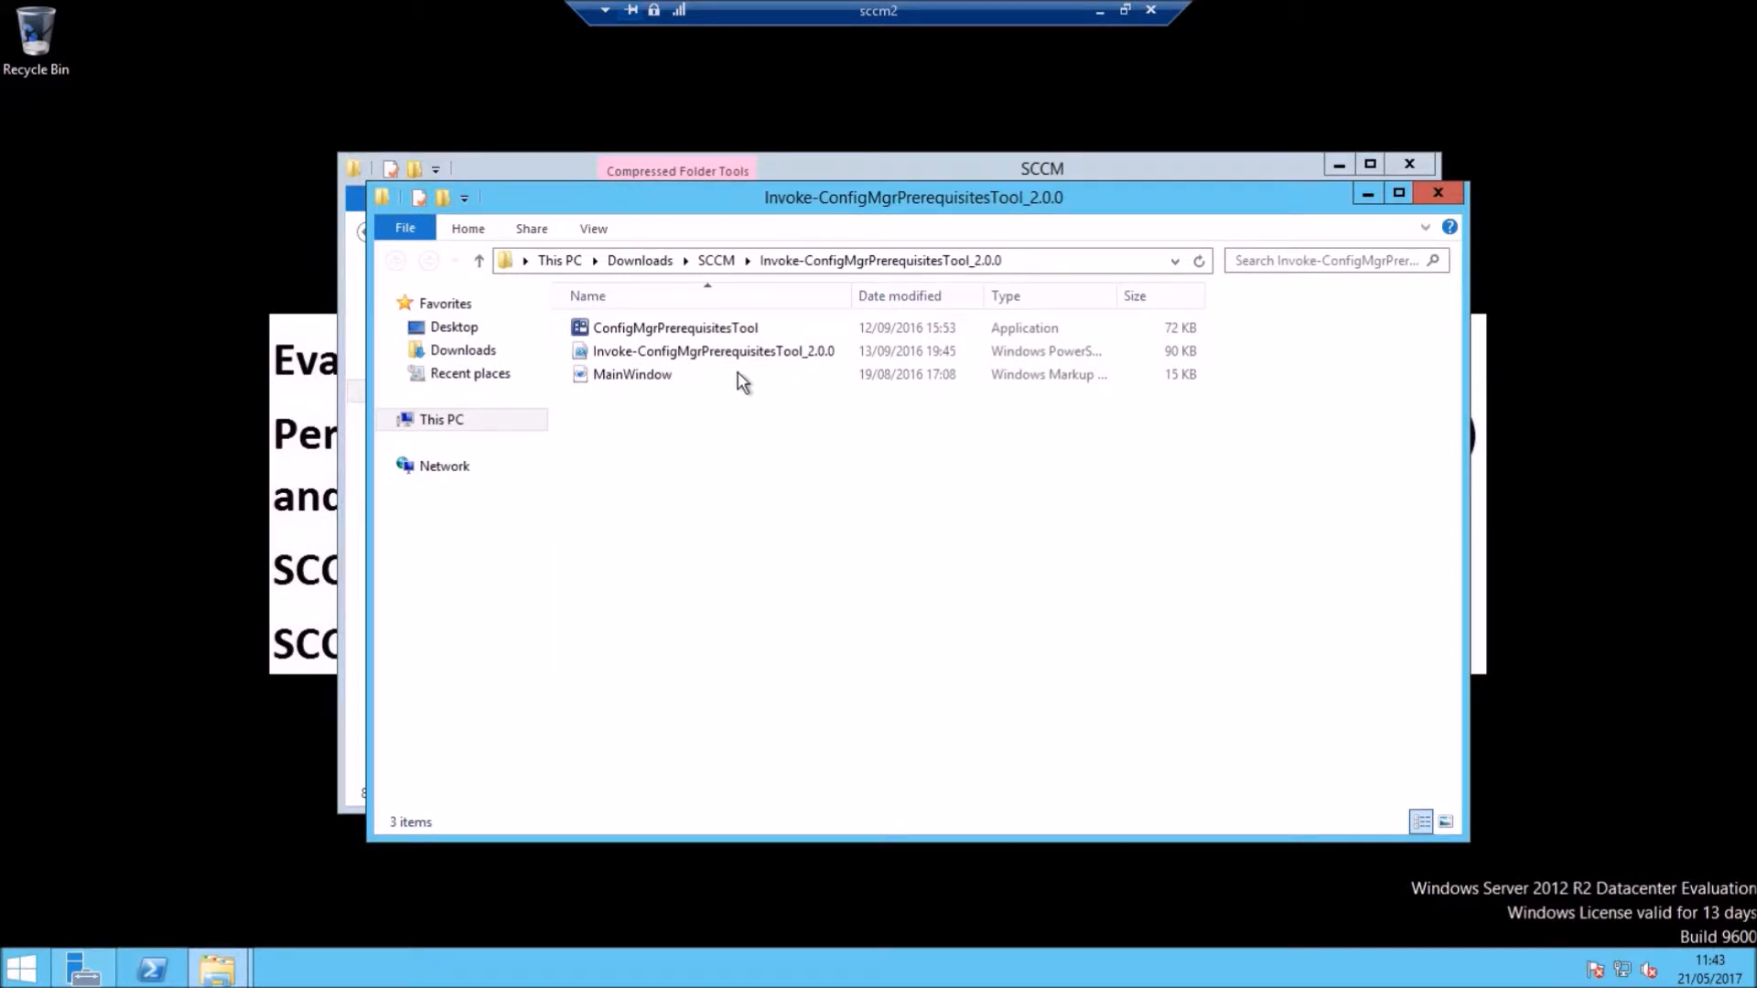
# Step: Run the ConfigMgr Prerequisites Tool as administrator and minimize both Explorer windows
pyautogui.rightClick(623, 330)
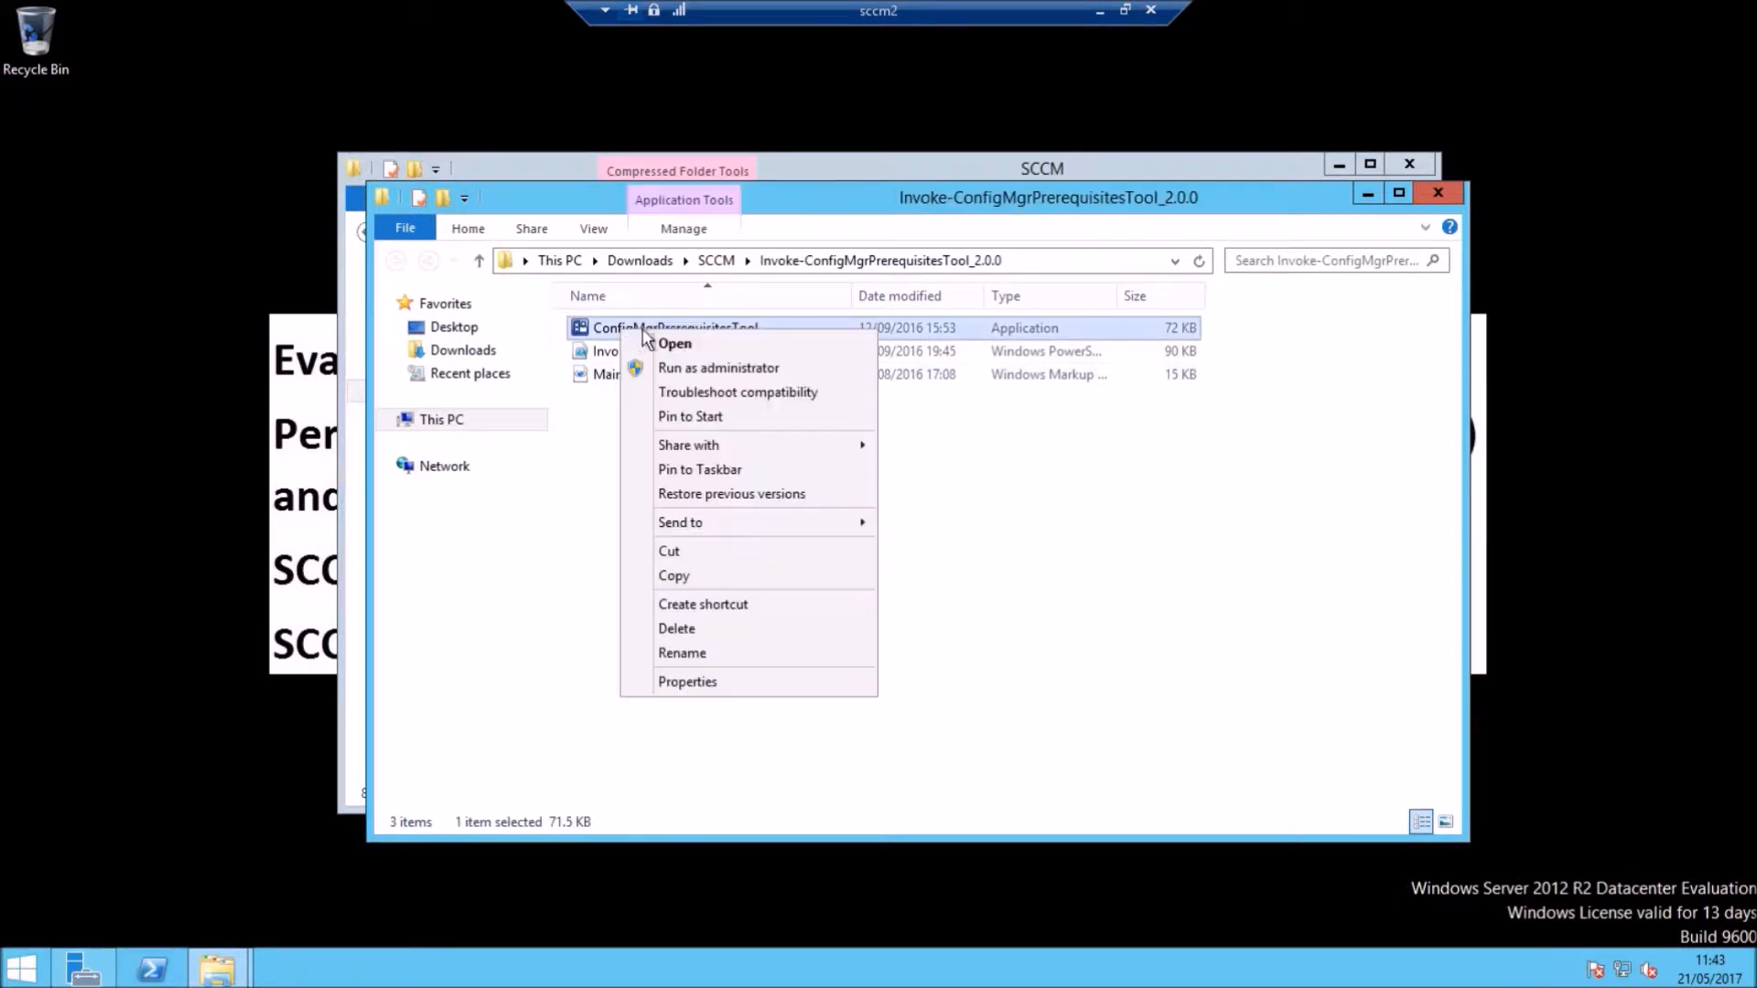
pyautogui.click(701, 368)
pyautogui.click(996, 521)
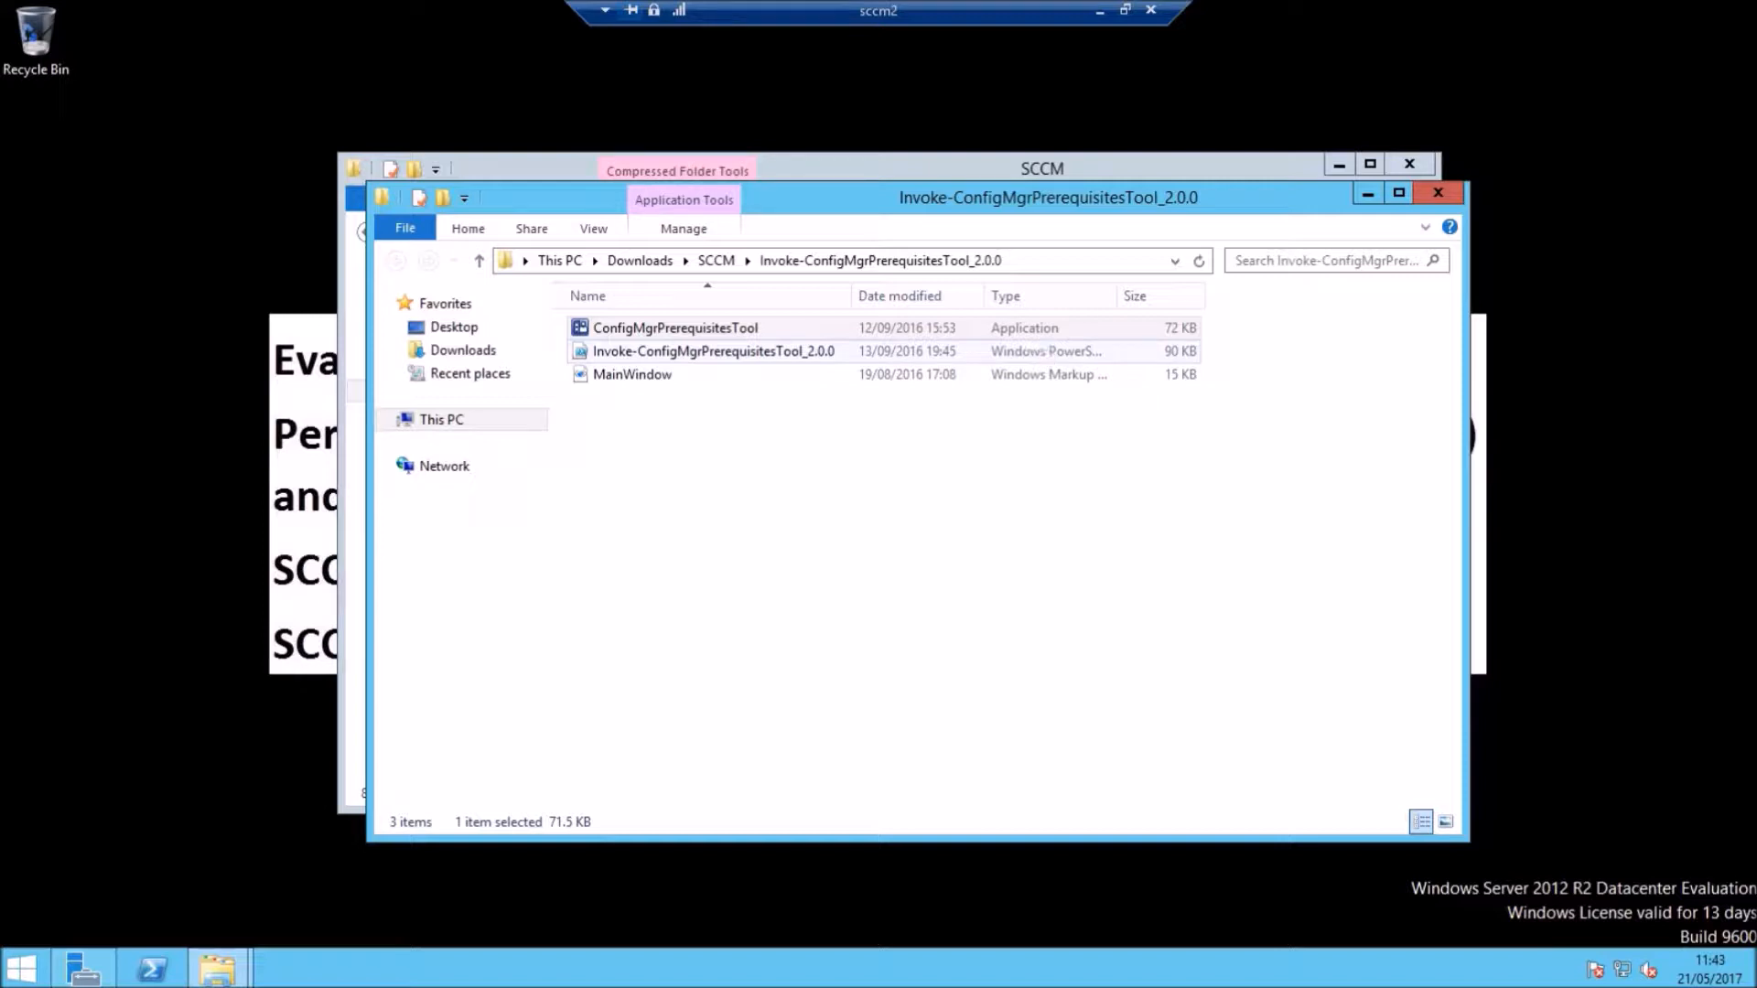
pyautogui.click(1367, 194)
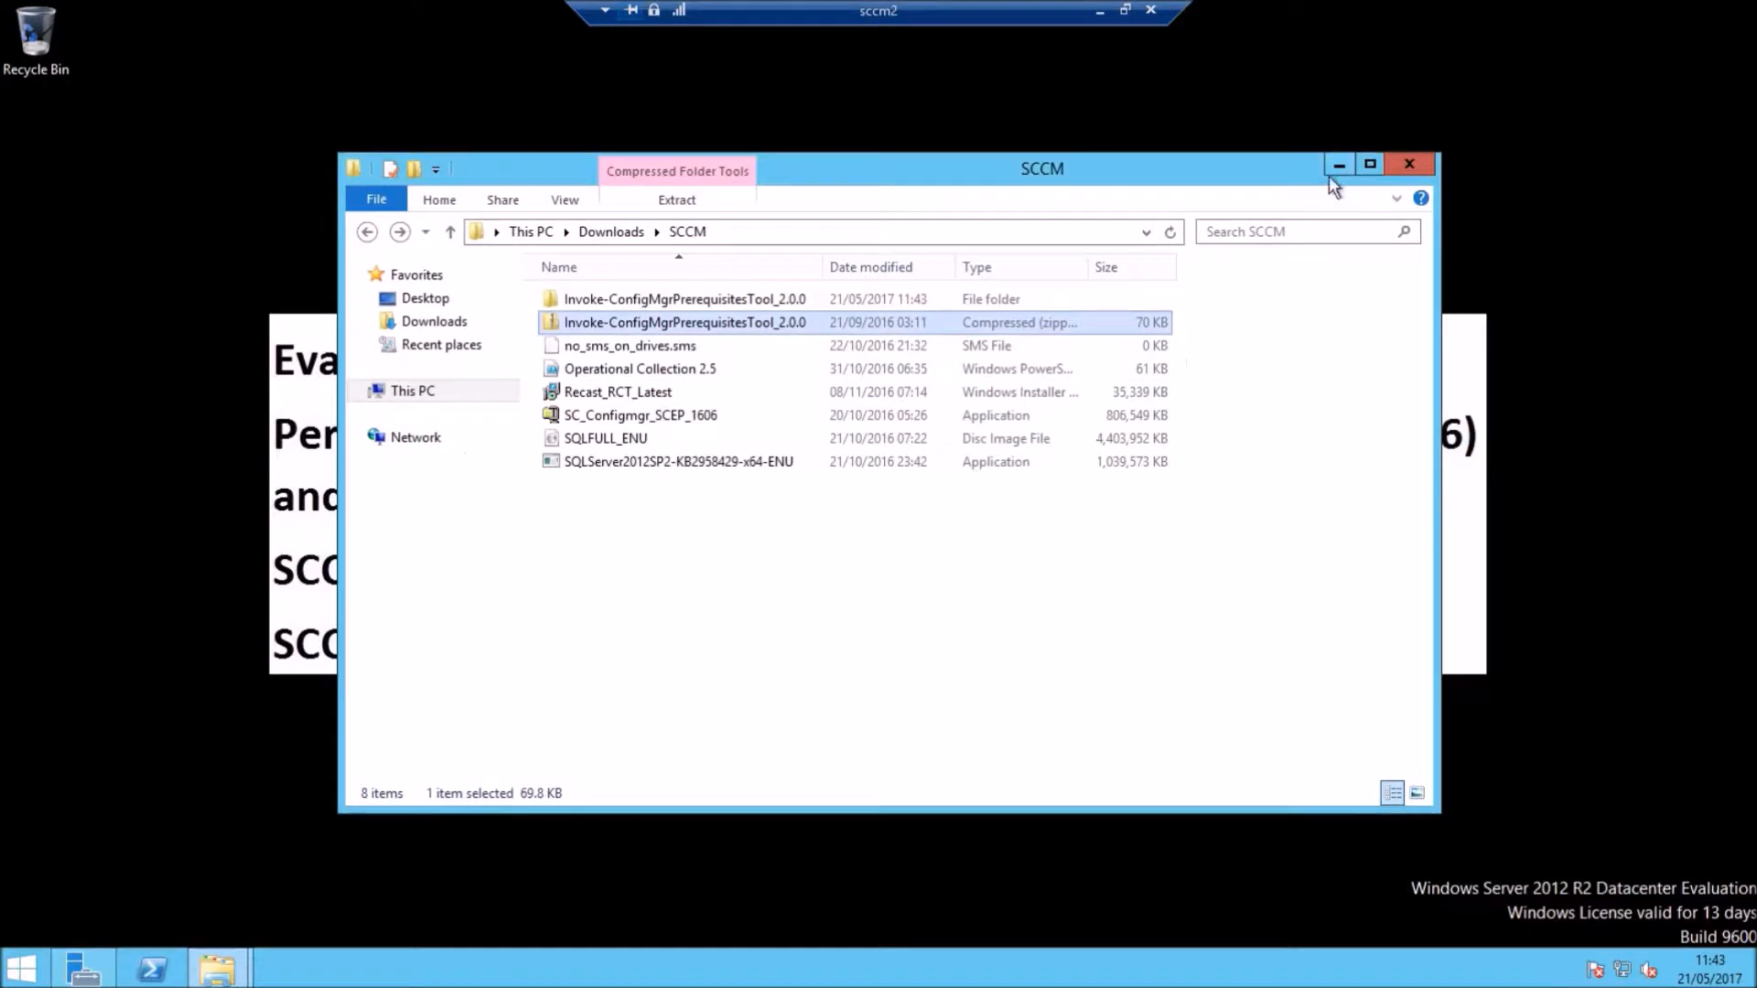
pyautogui.click(1339, 165)
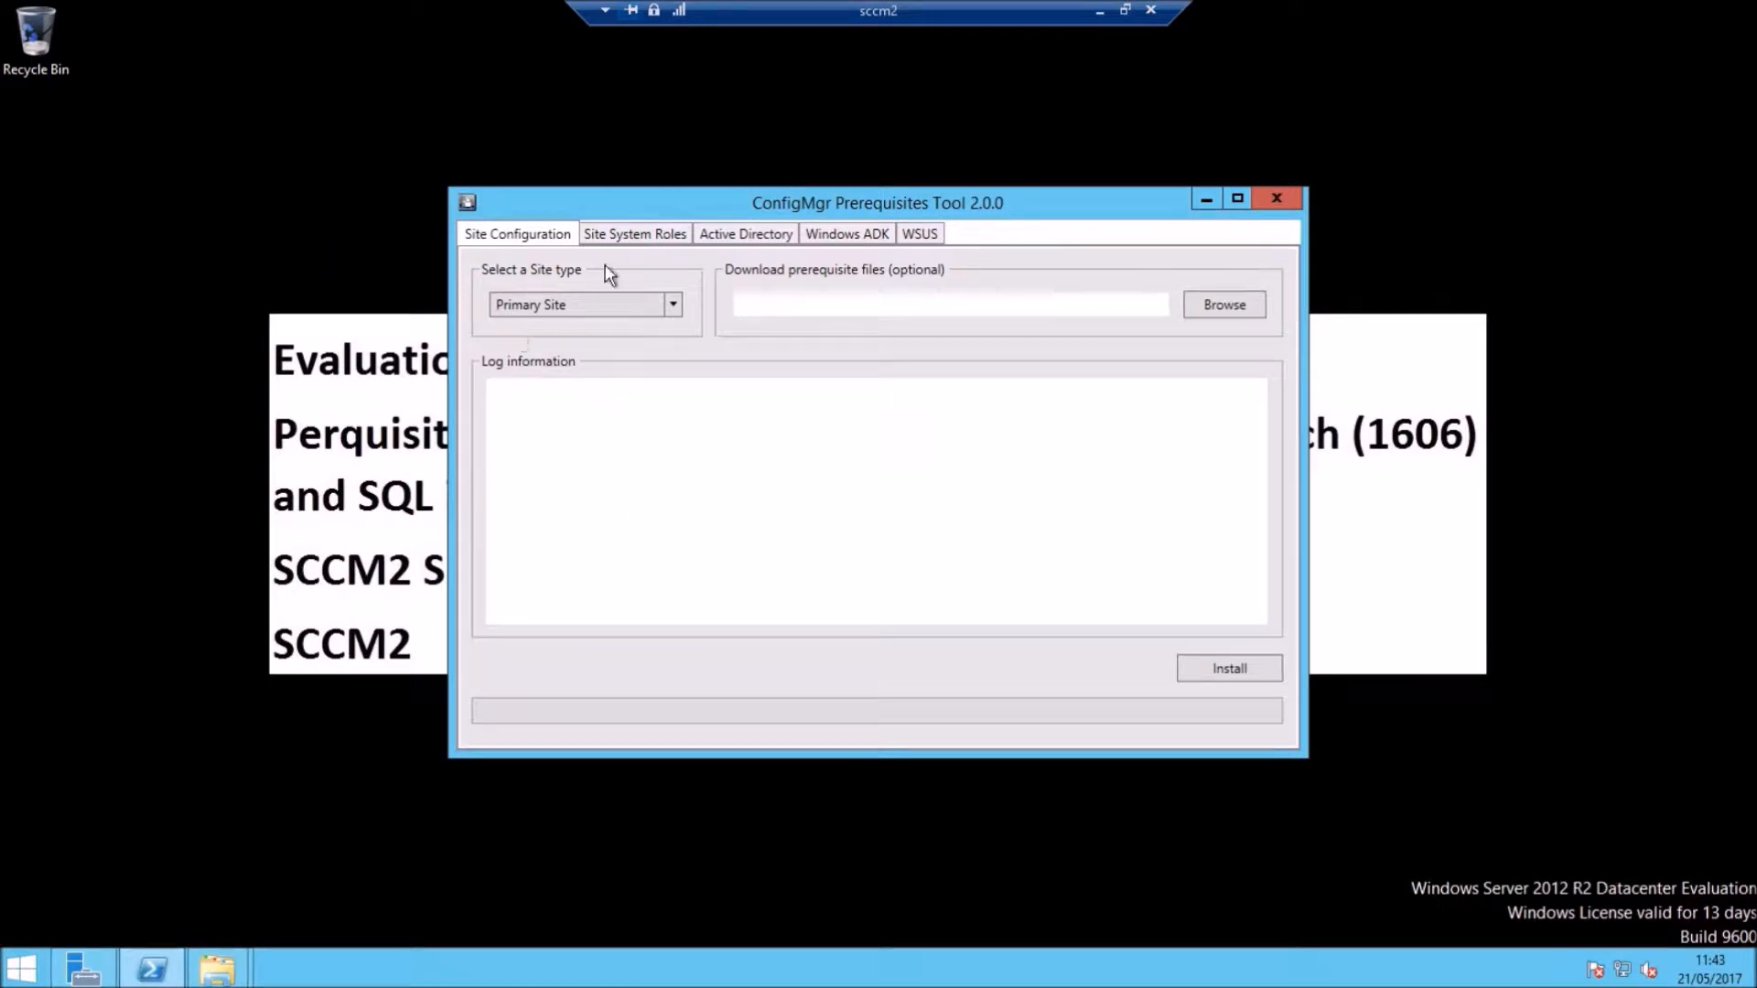
# Step: Keep Primary Site as the site type and browse to the F: drive for downloads
pyautogui.click(672, 305)
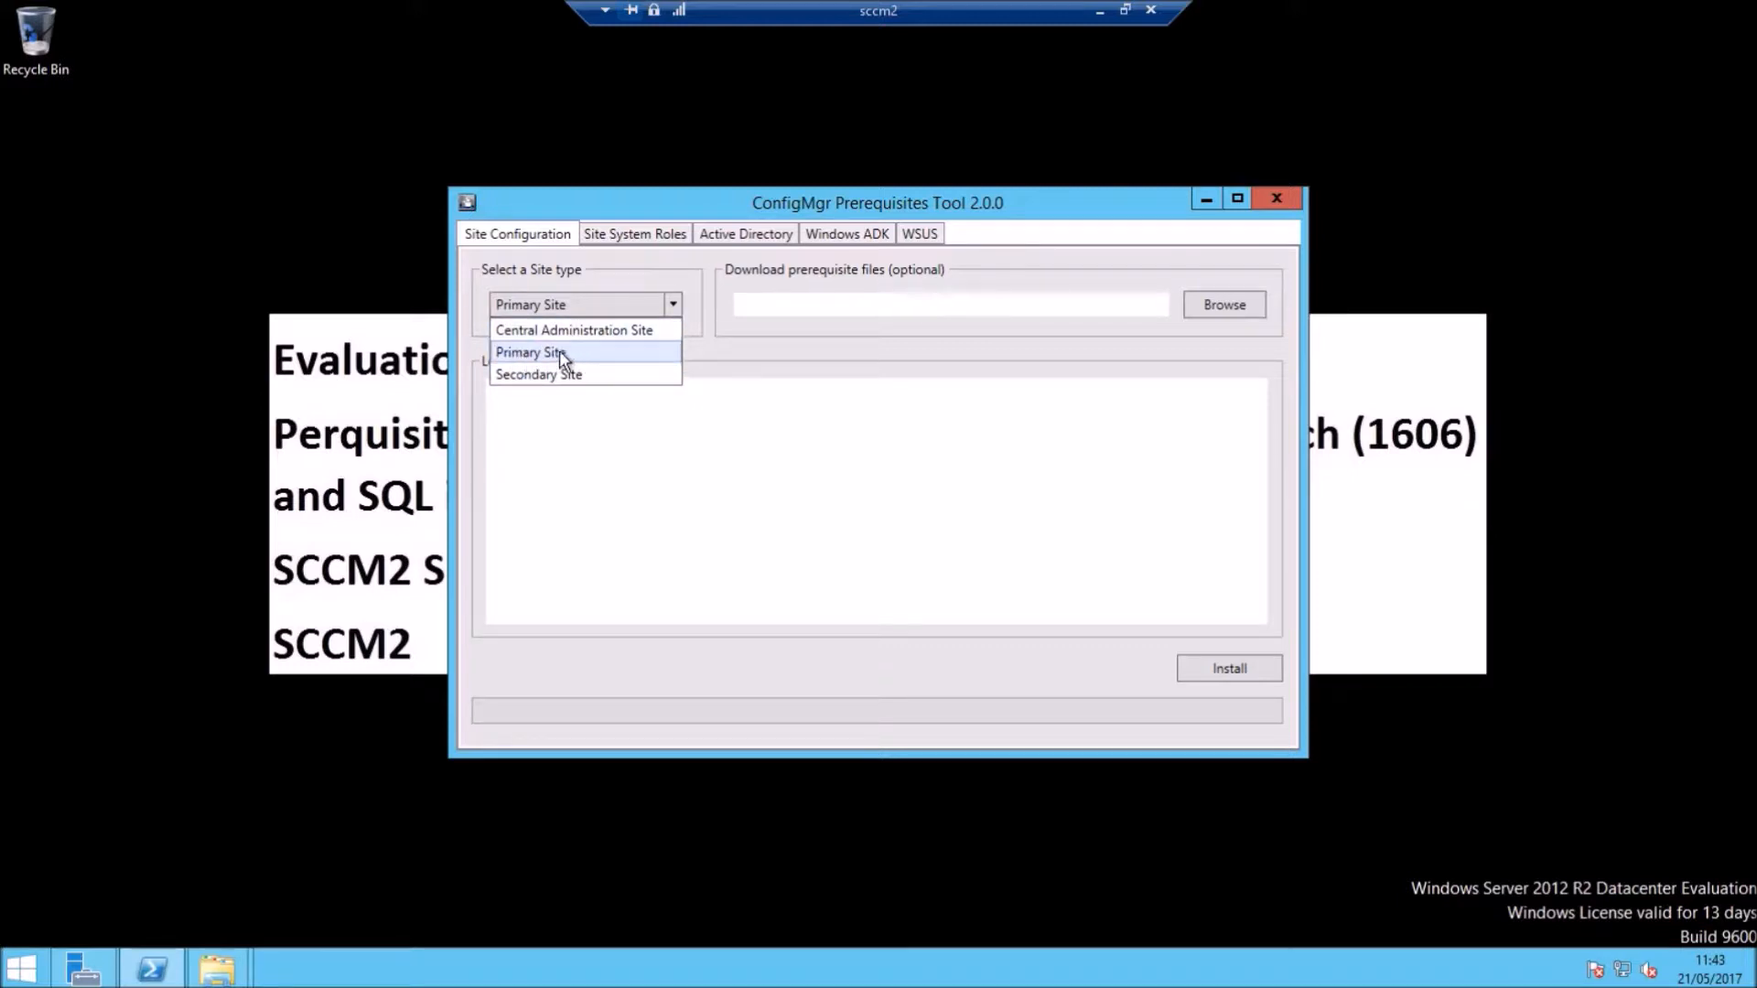
pyautogui.click(528, 355)
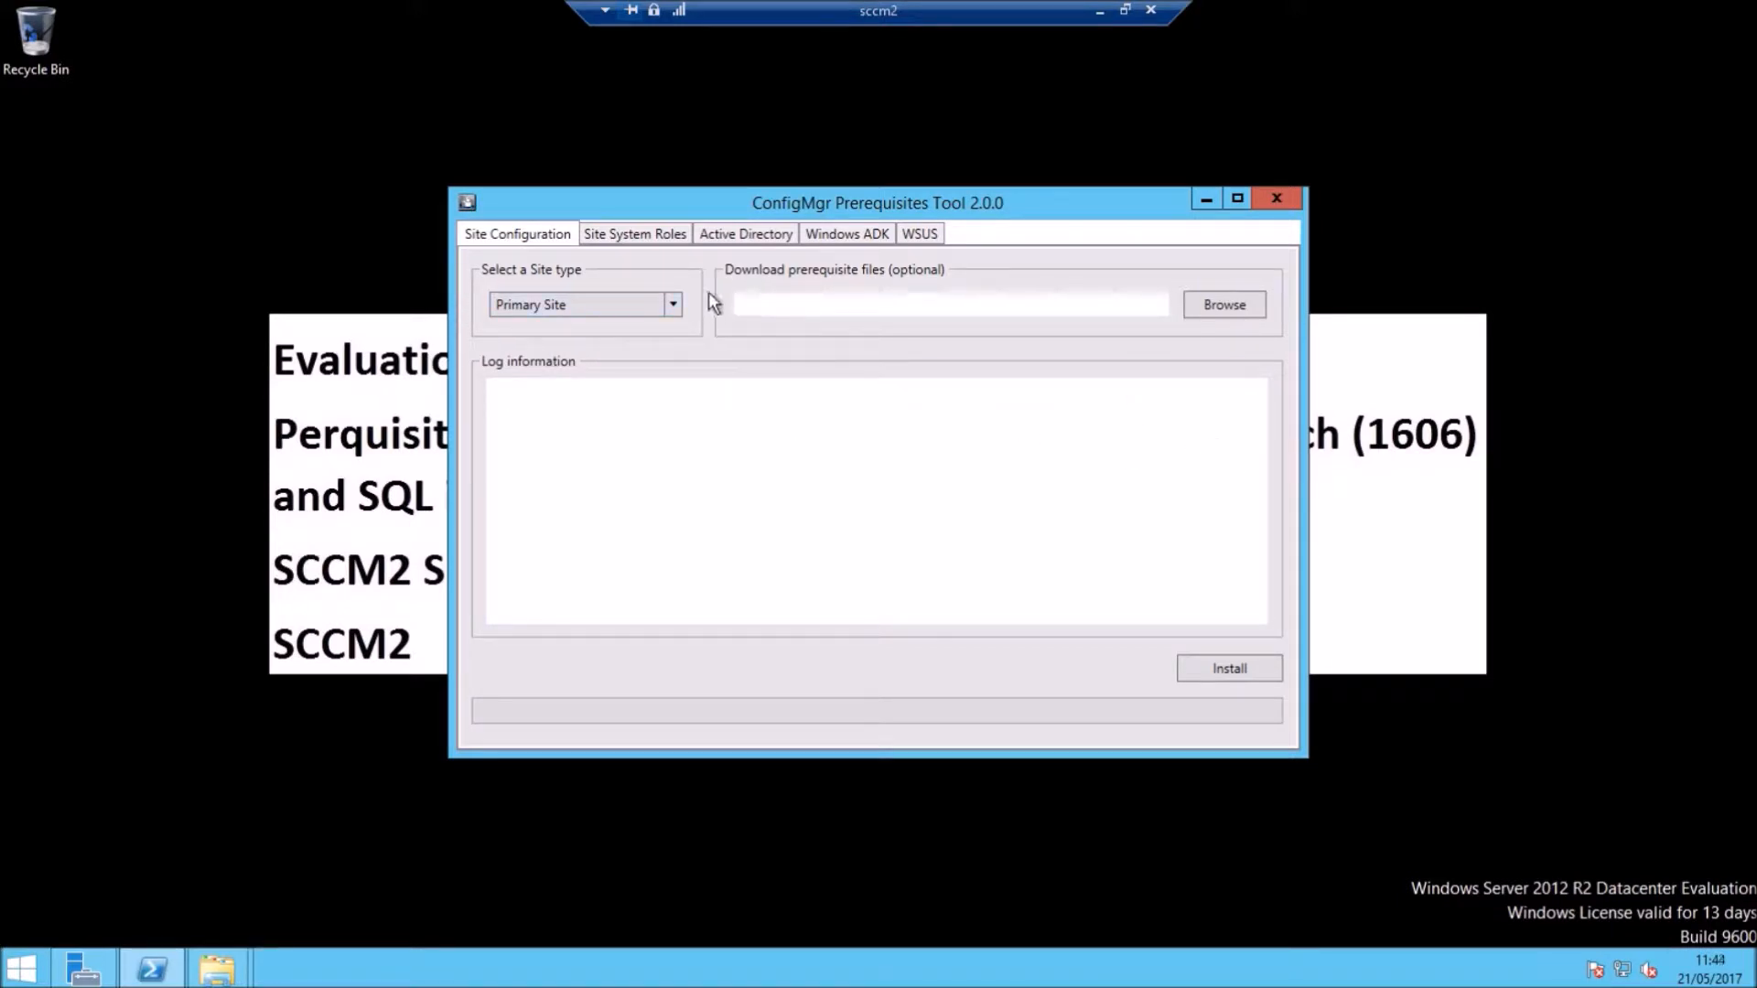
pyautogui.click(1210, 304)
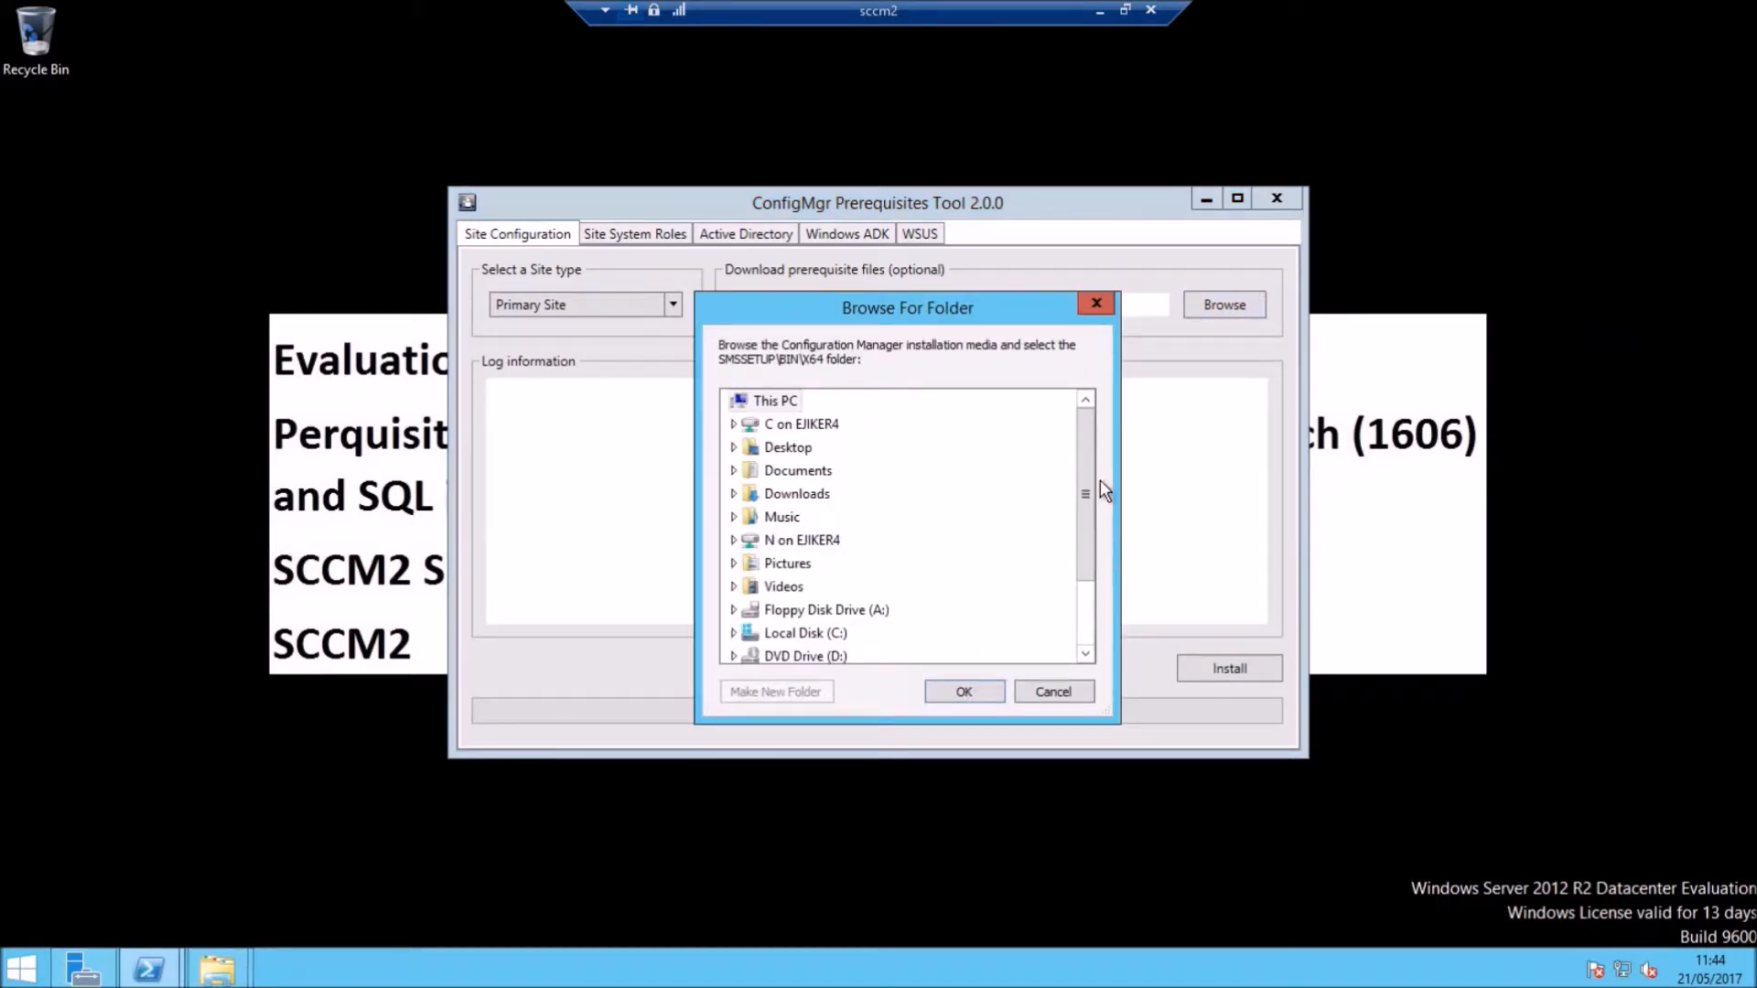
pyautogui.moveTo(1083, 502); pyautogui.dragTo(1083, 563)
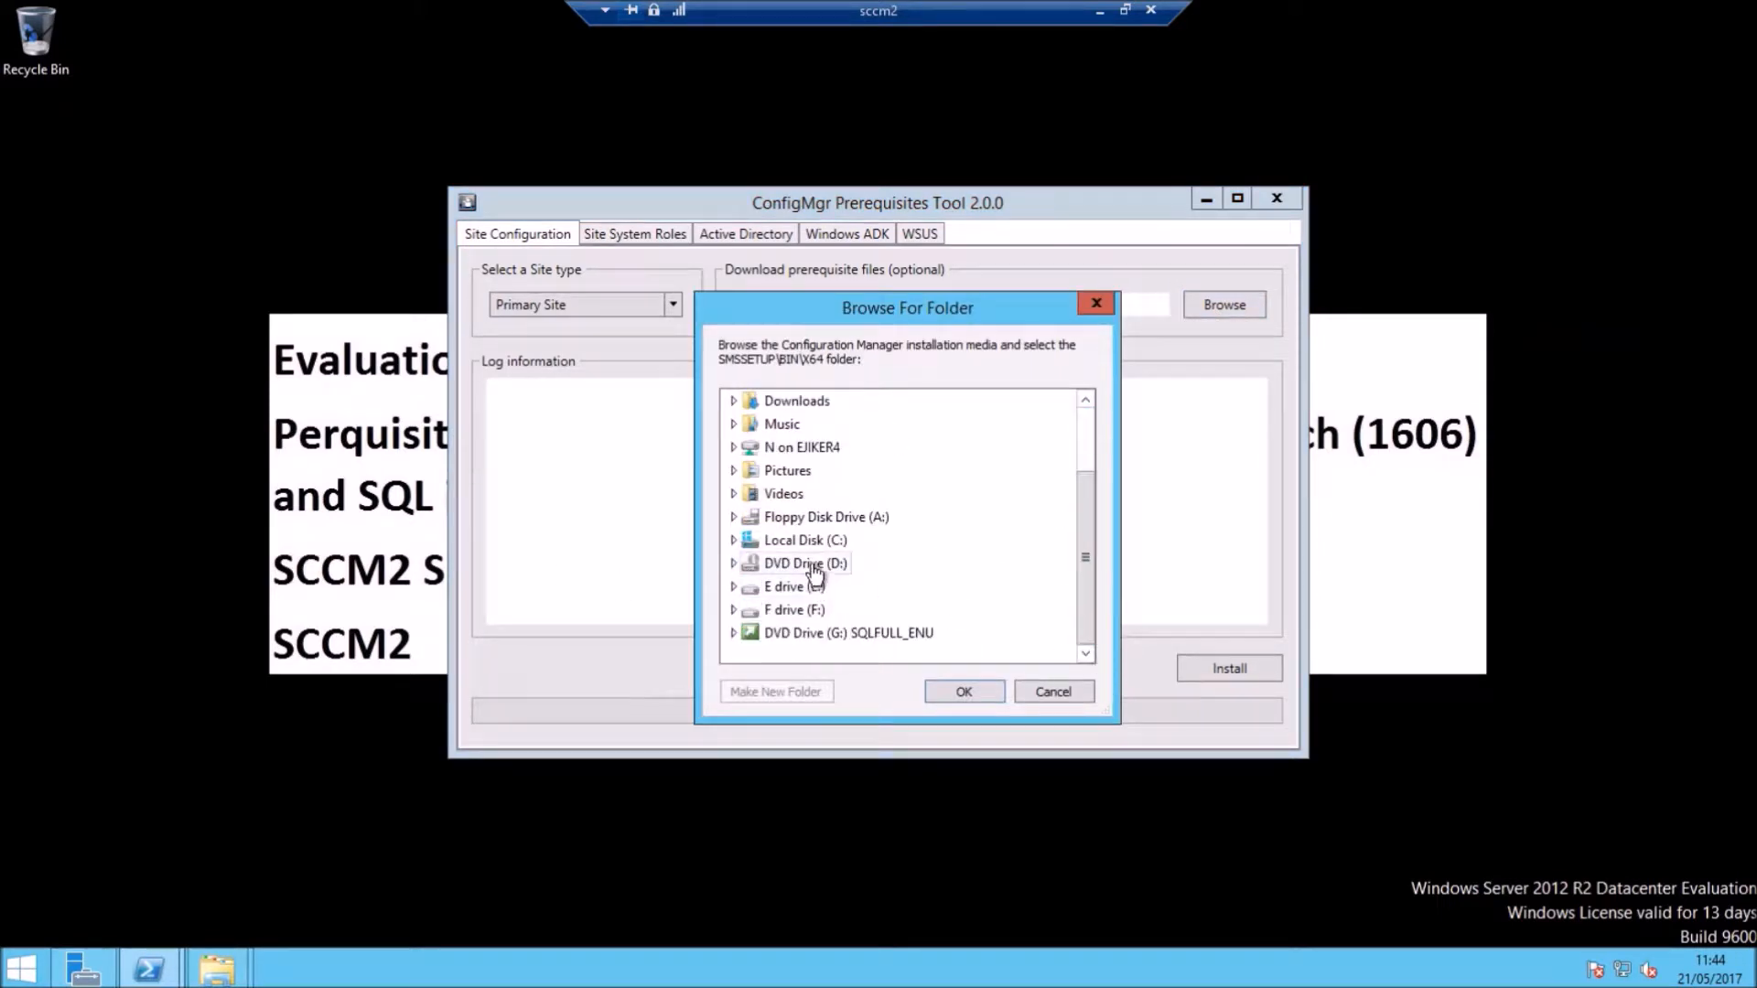
pyautogui.click(804, 611)
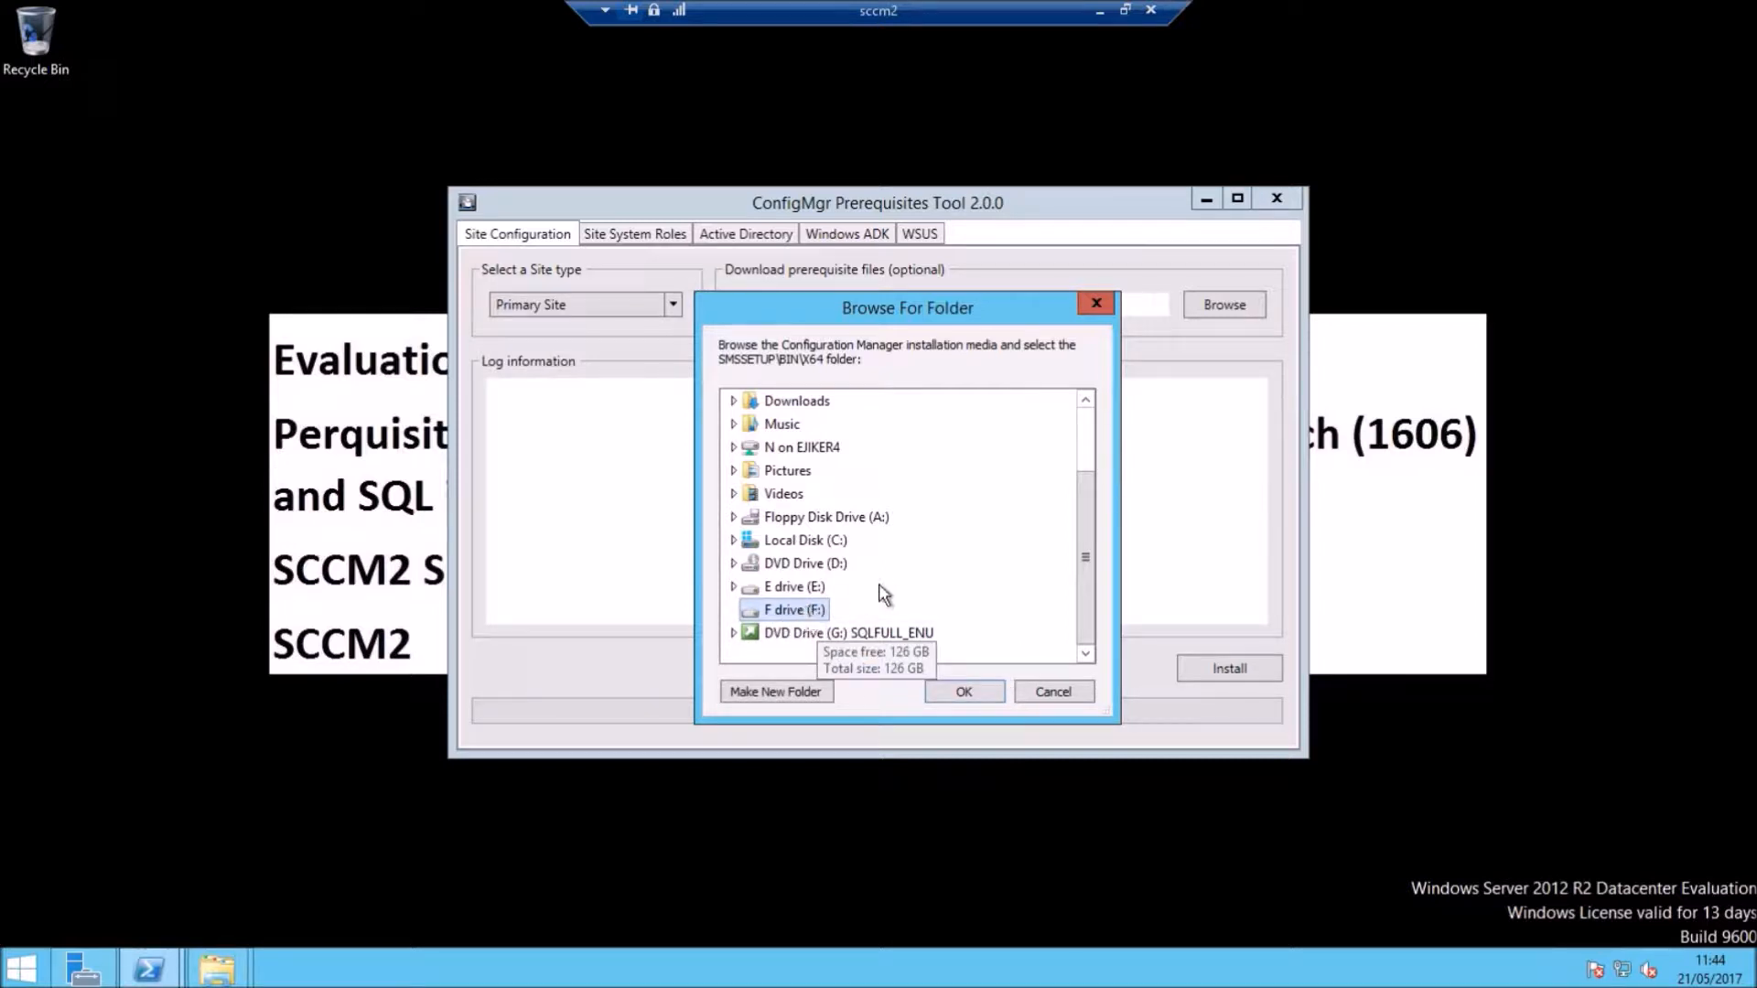
# Step: Create an 'SCCM DL' folder on F: as the download folder and start the prerequisite install
pyautogui.click(773, 694)
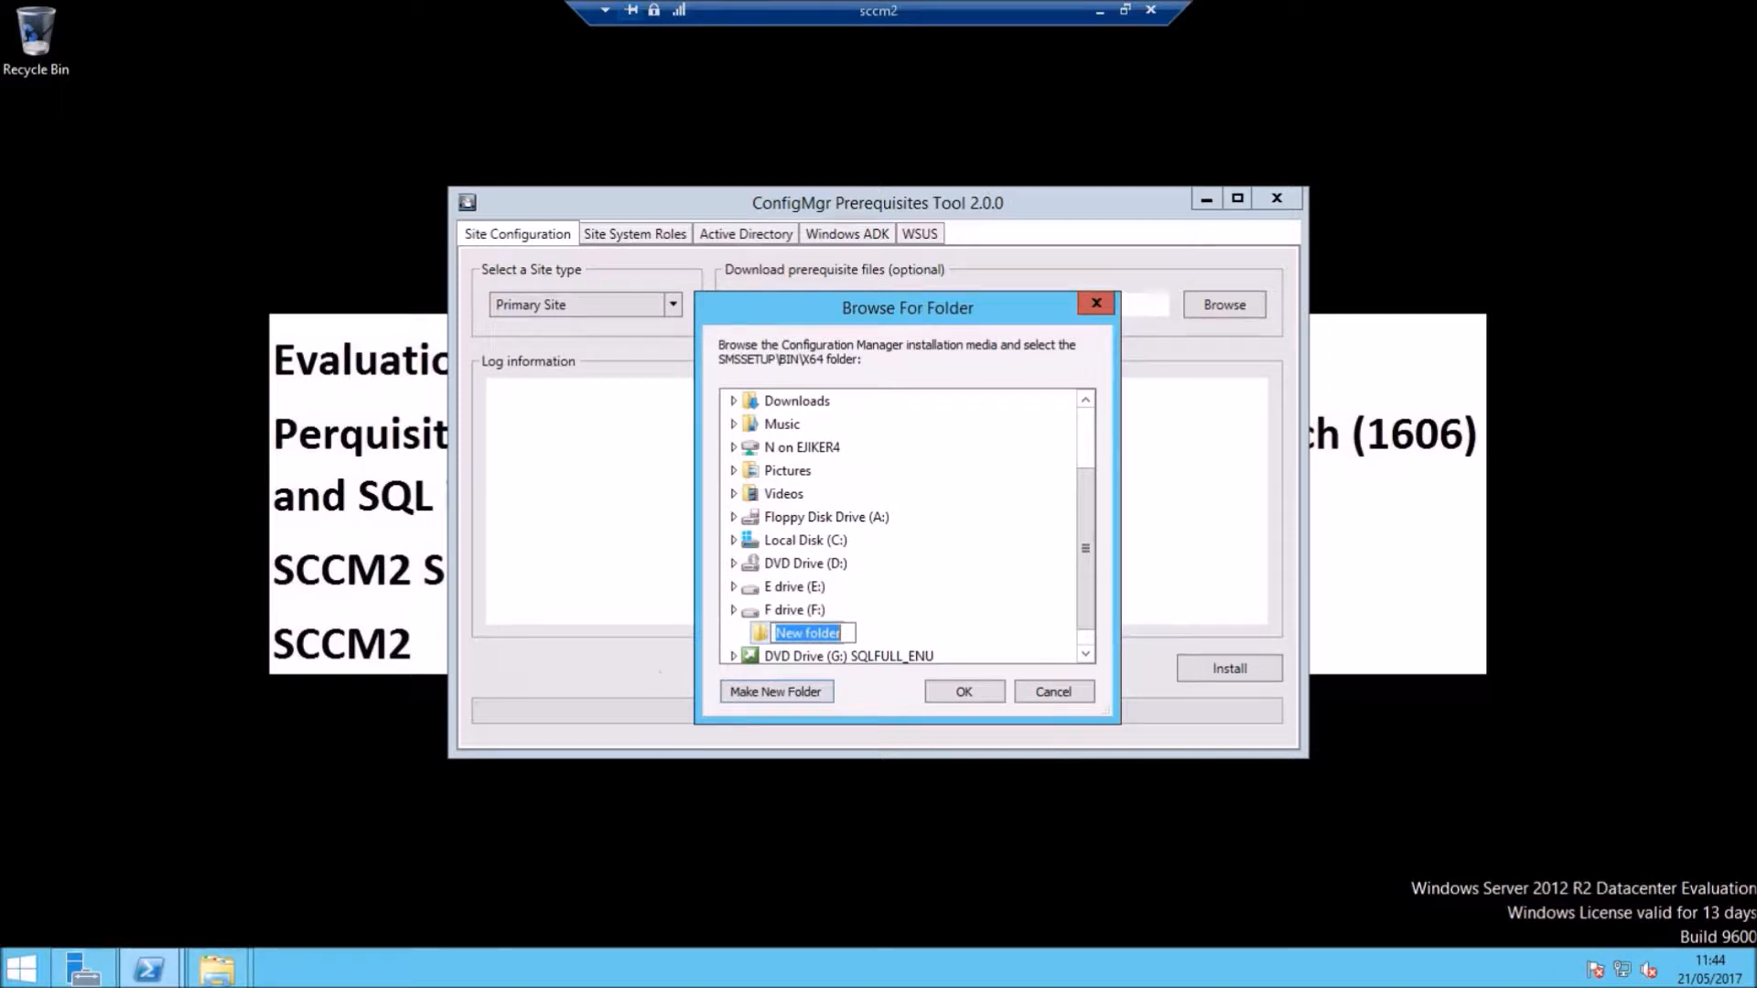
pyautogui.write('SCCM DL')
pyautogui.click(762, 634)
pyautogui.click(970, 696)
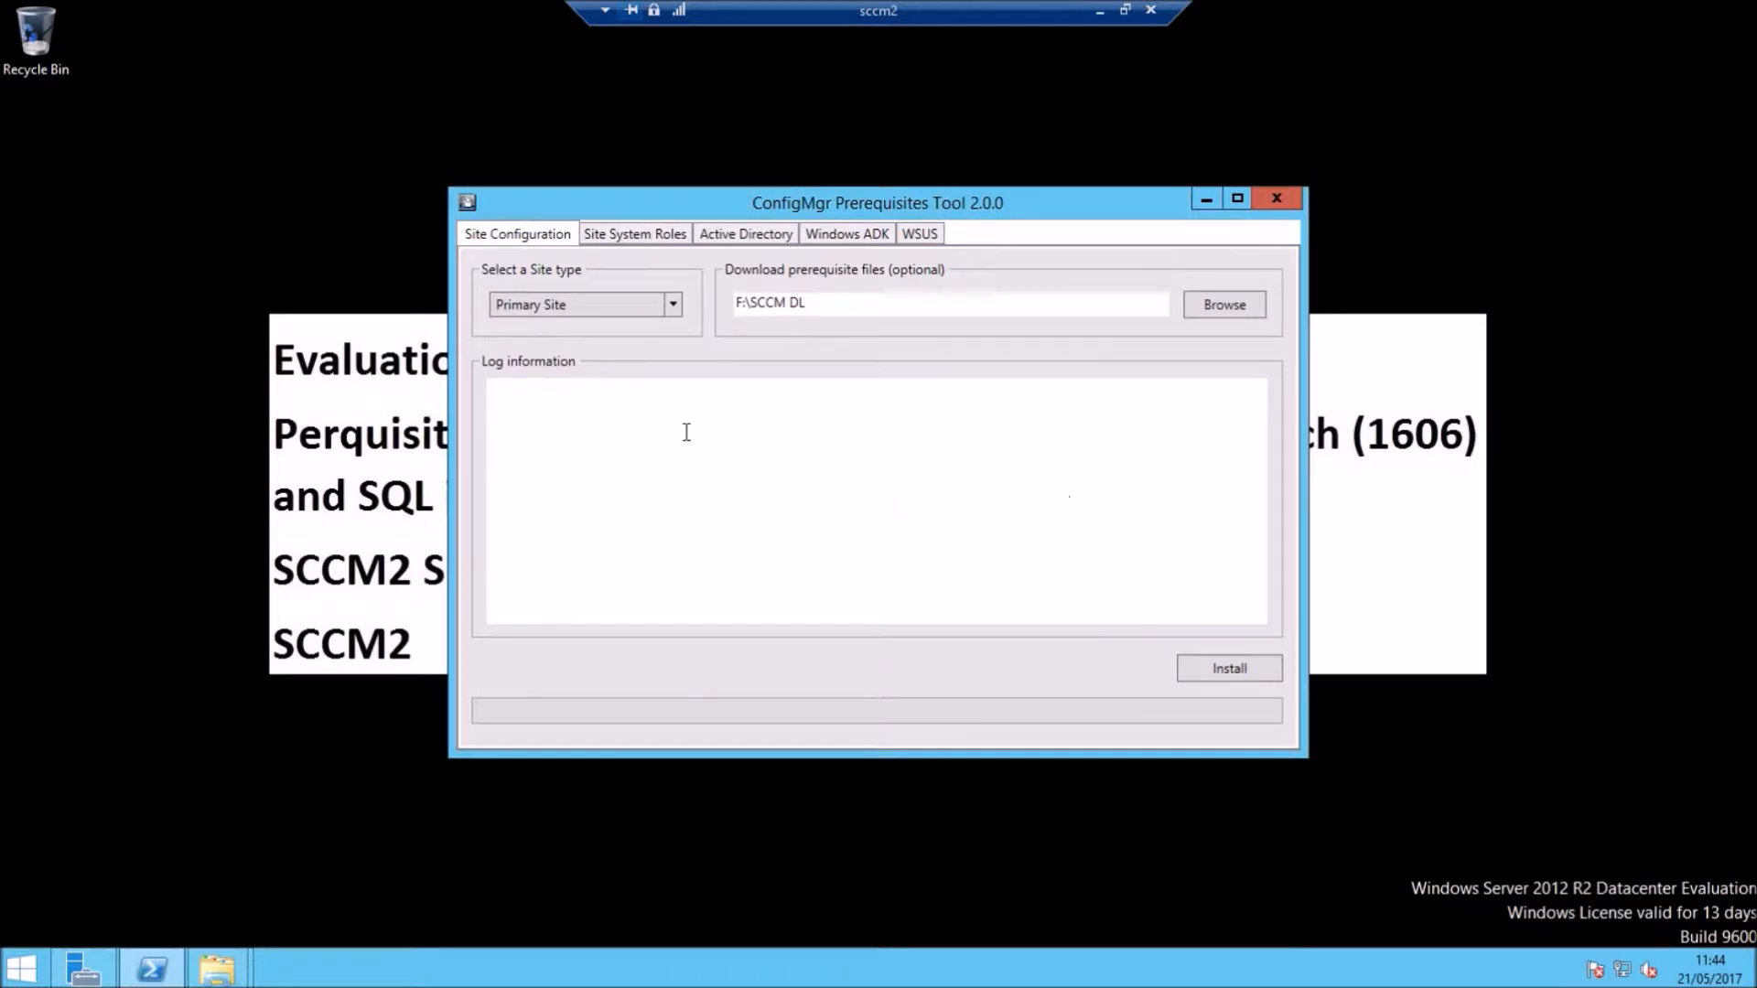
pyautogui.click(1238, 666)
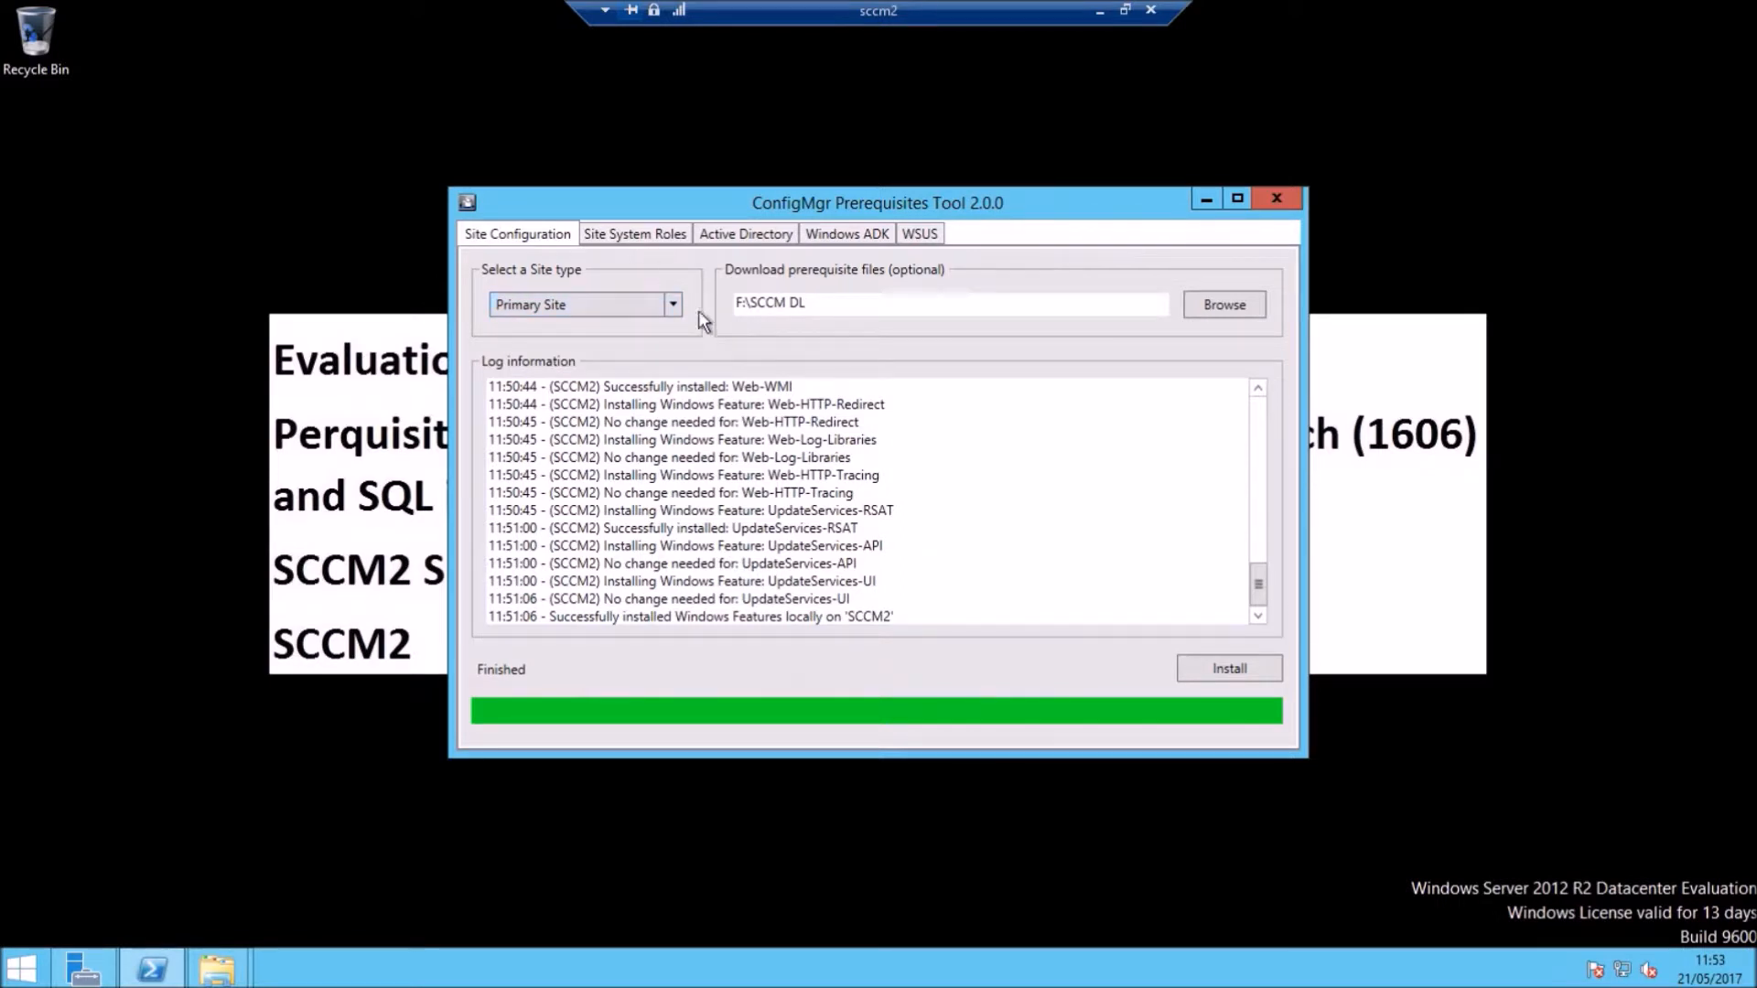
# Step: Once the Primary Site Windows features report Finished, switch to the Site System Roles tab
pyautogui.click(639, 233)
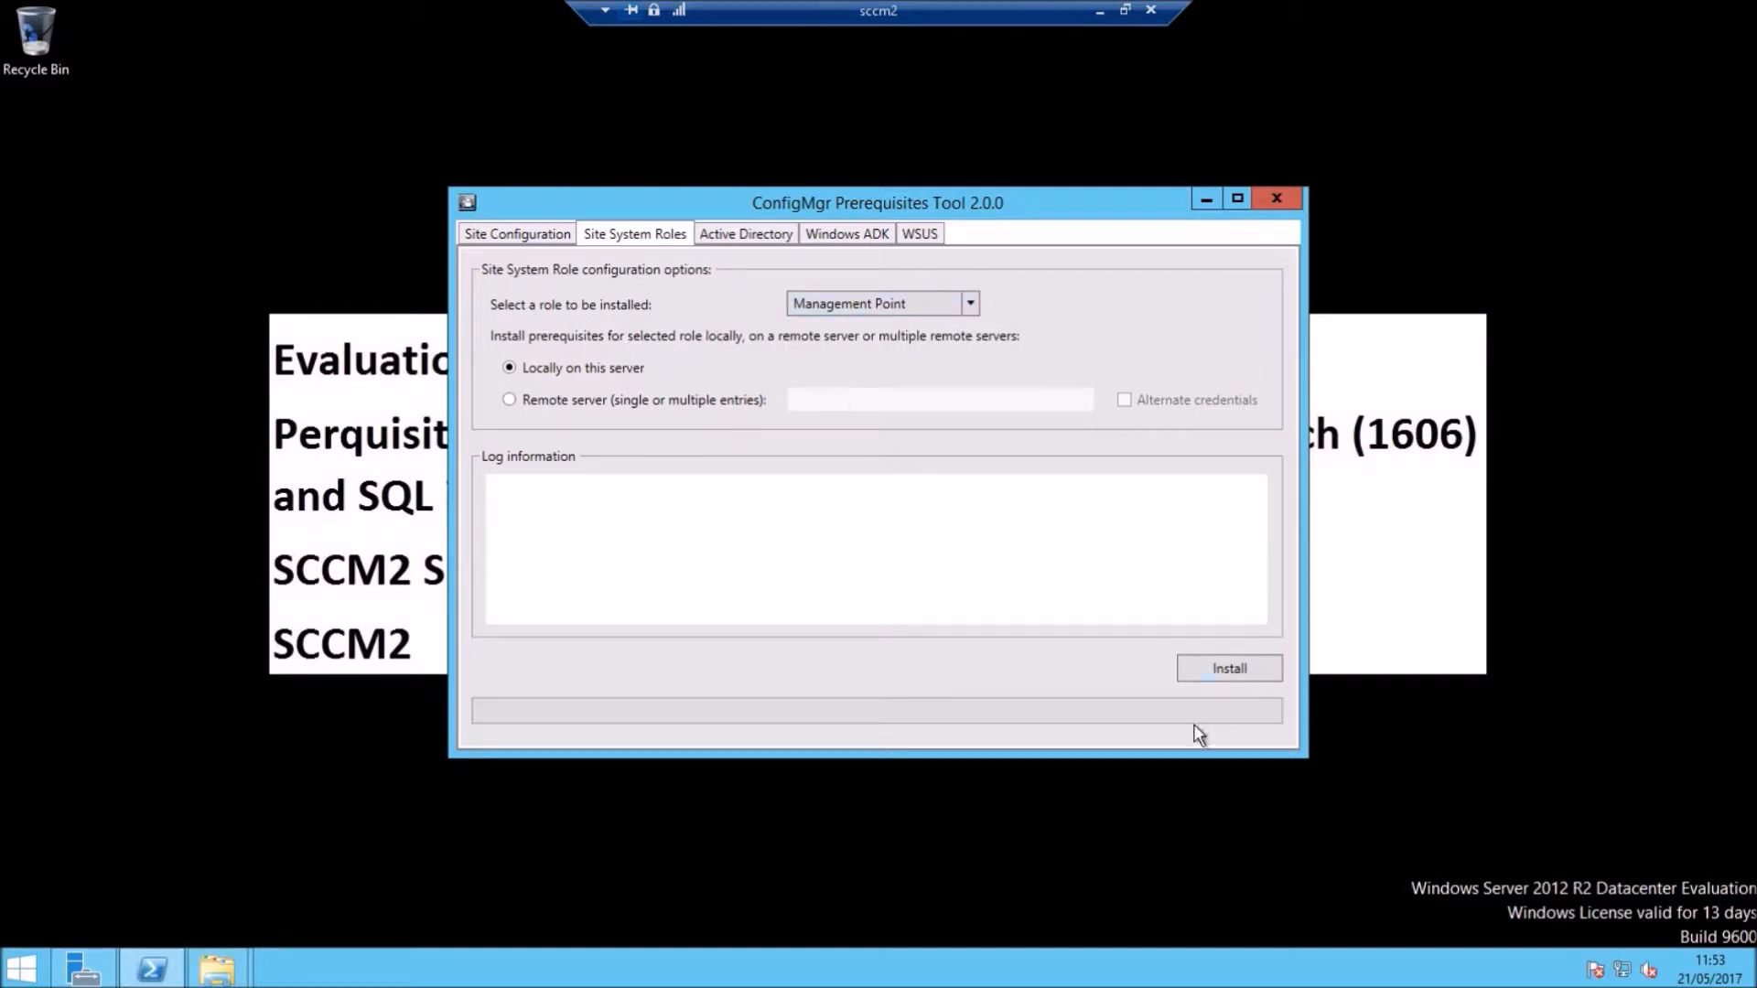
# Step: Install the local prerequisites for the Management Point and Distribution Point roles
pyautogui.click(1224, 668)
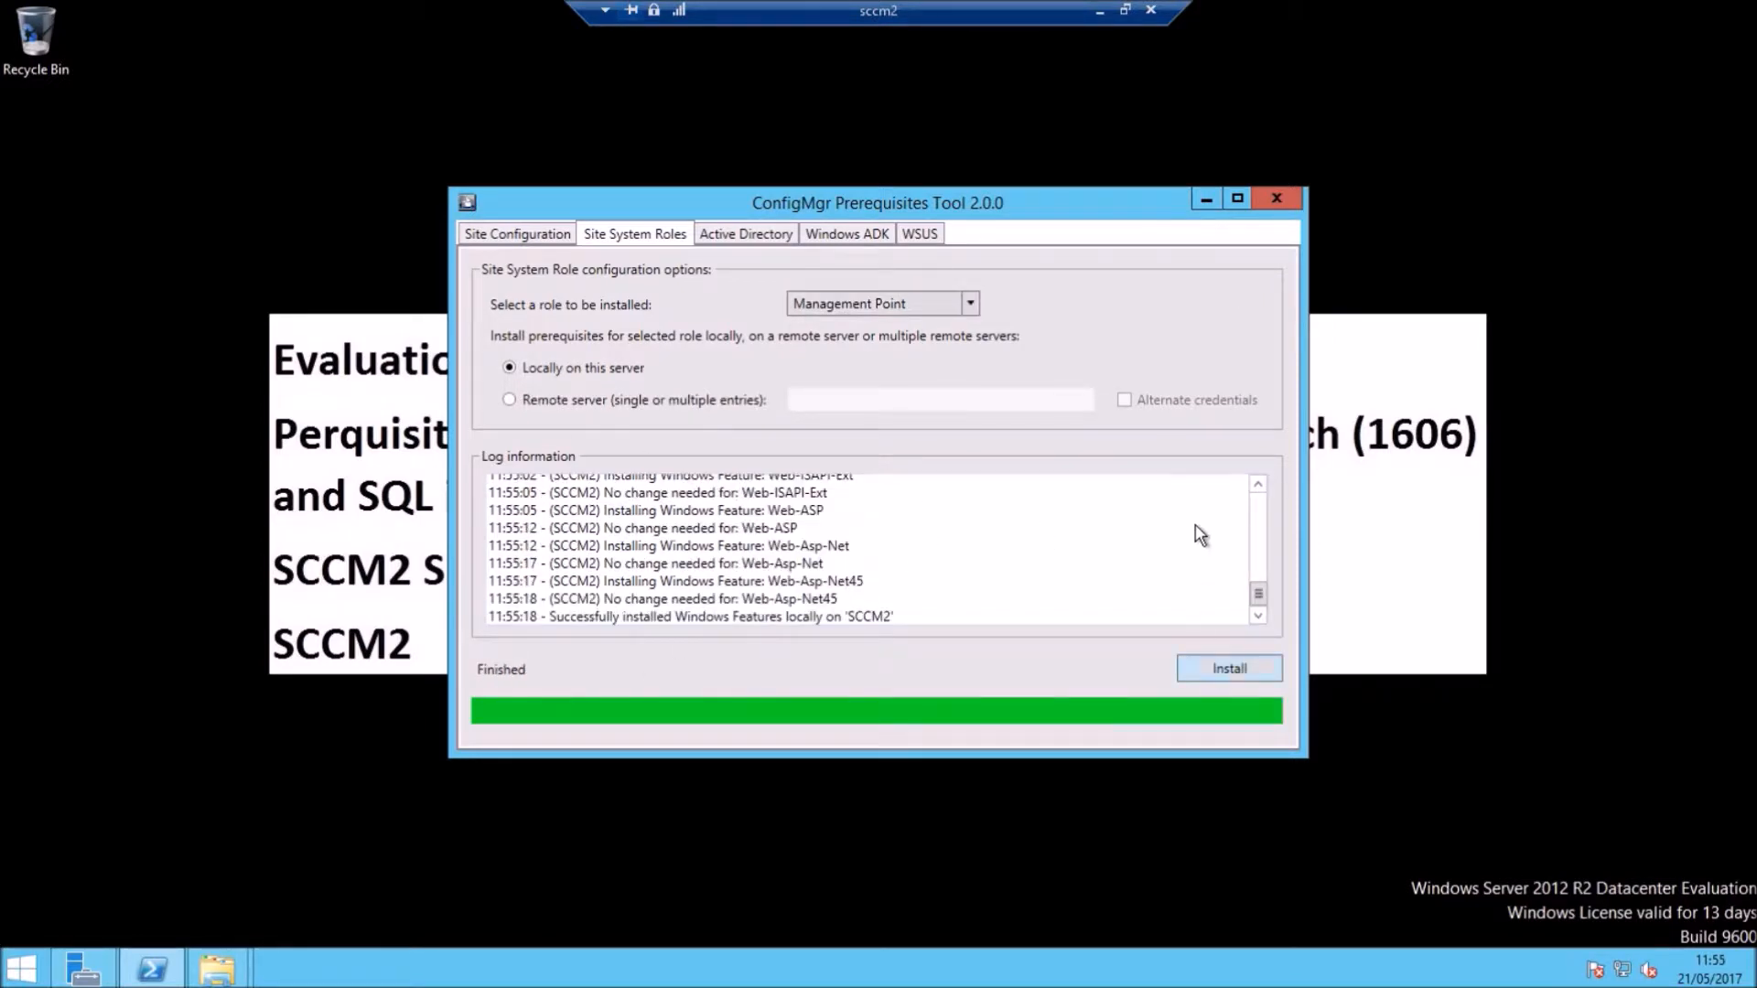
pyautogui.click(970, 304)
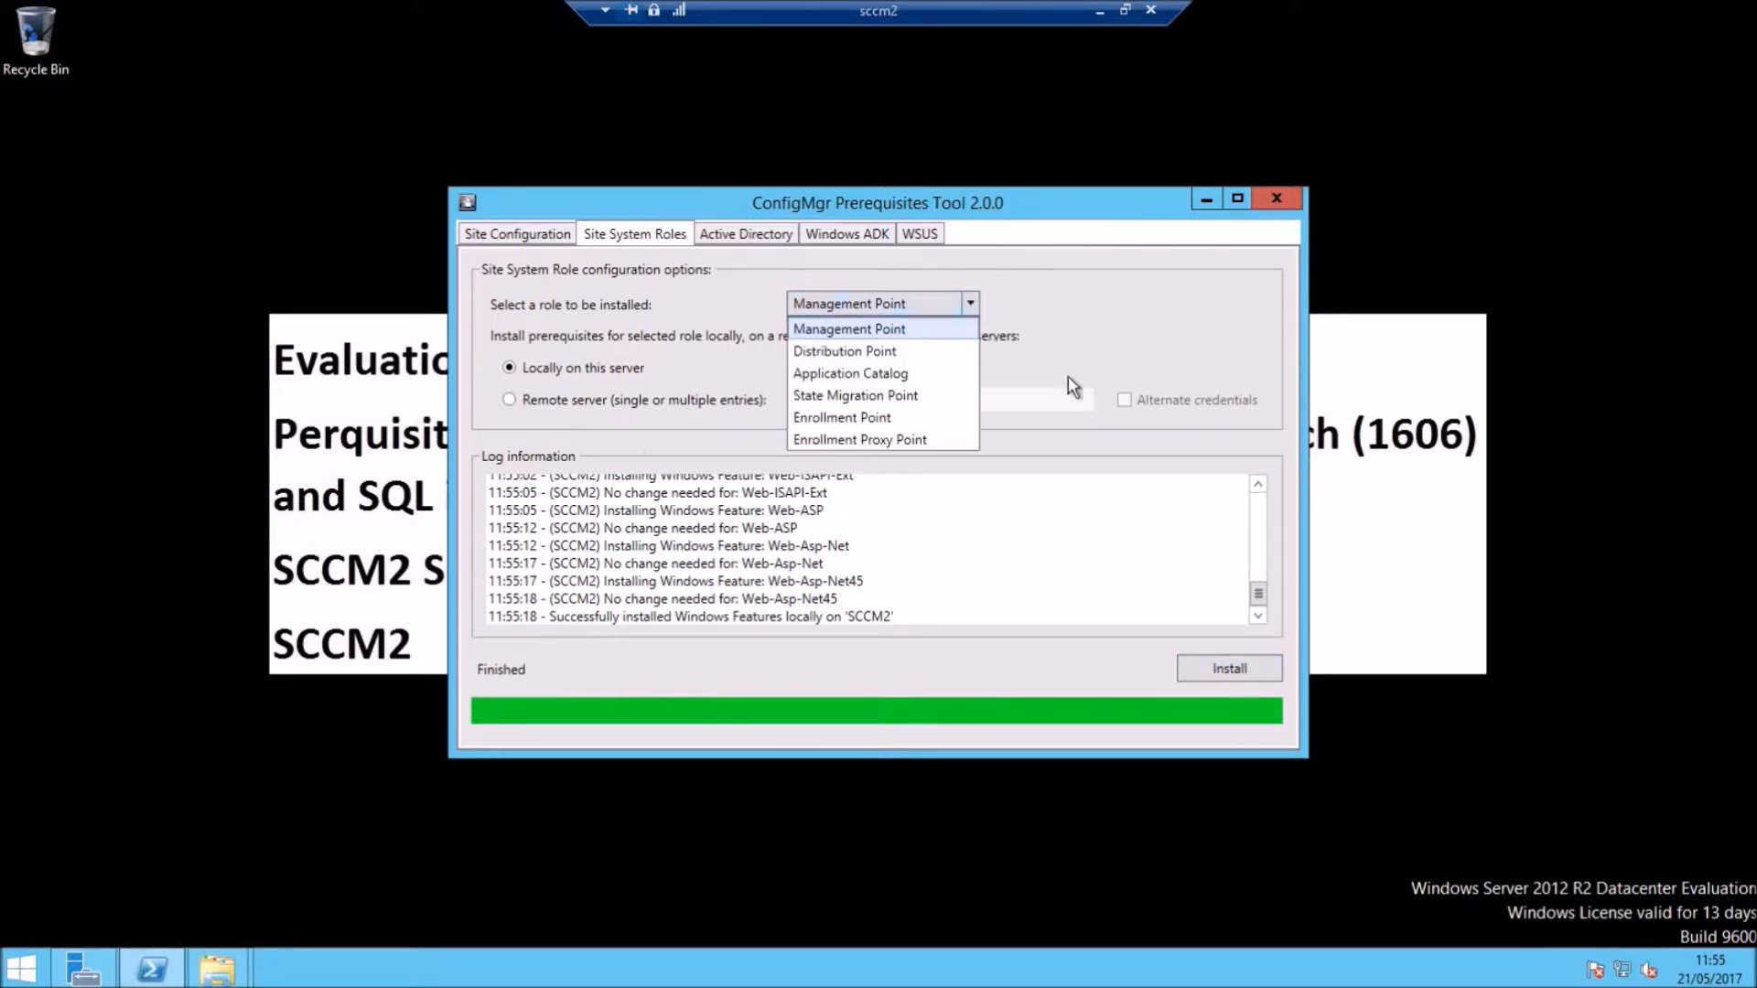
pyautogui.click(820, 345)
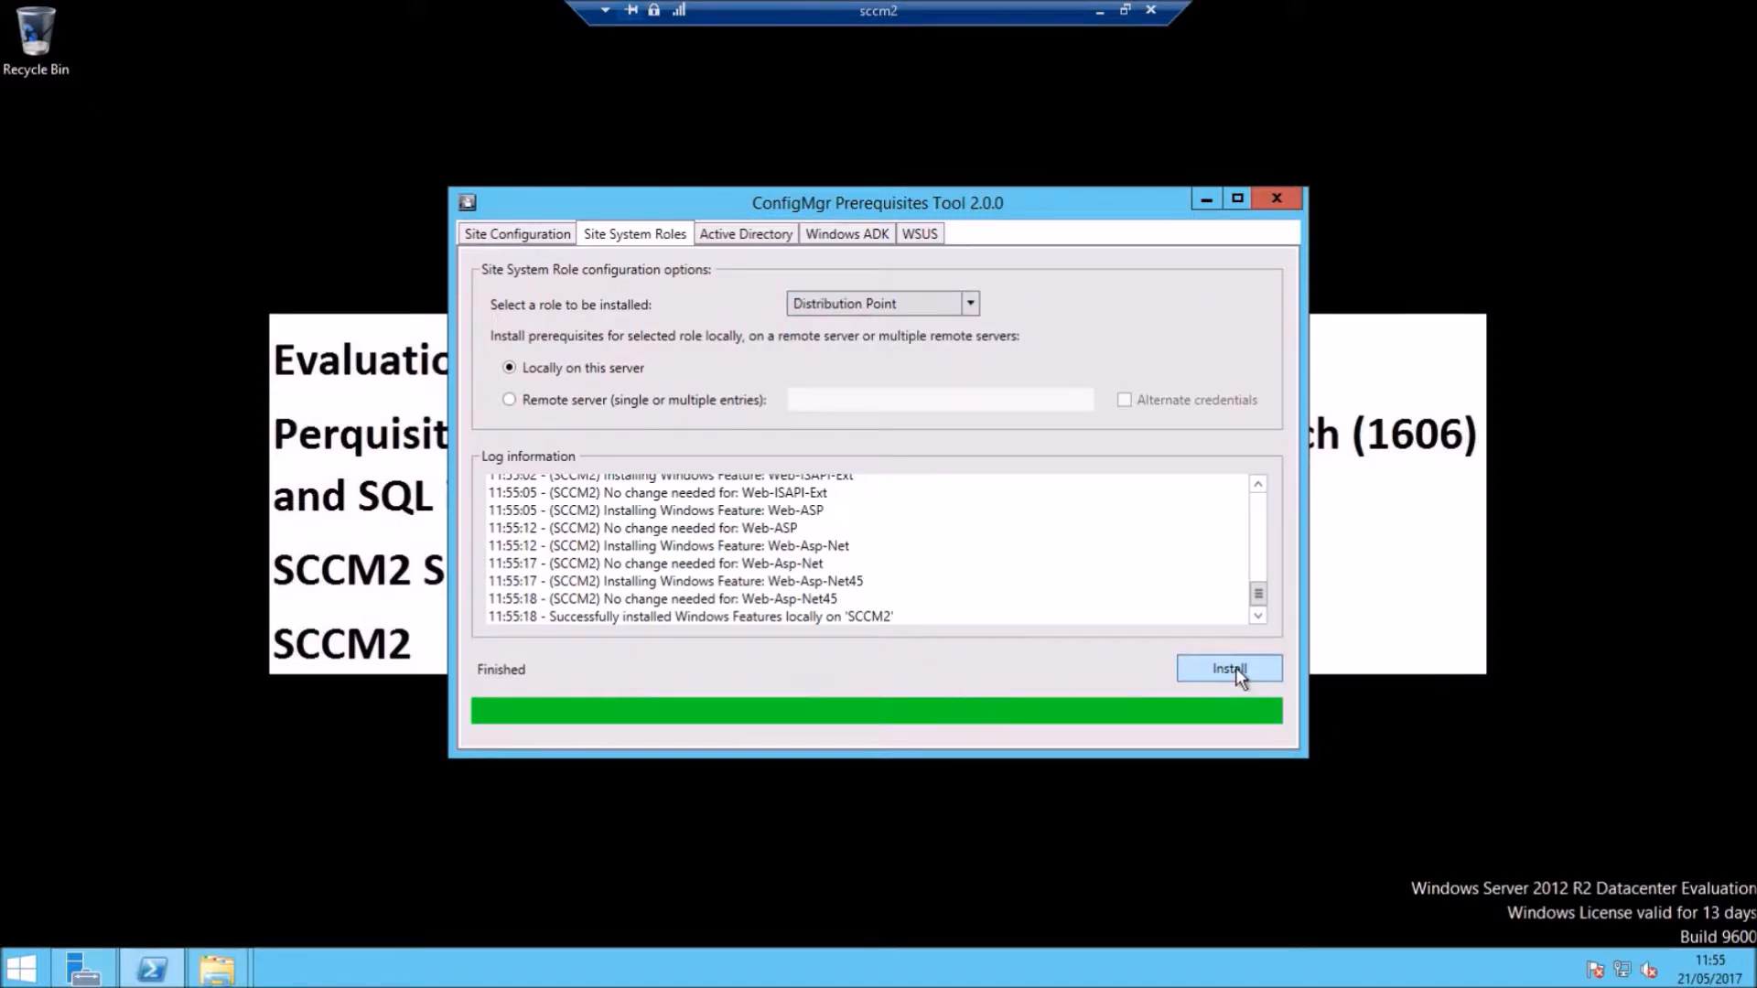
pyautogui.click(1230, 669)
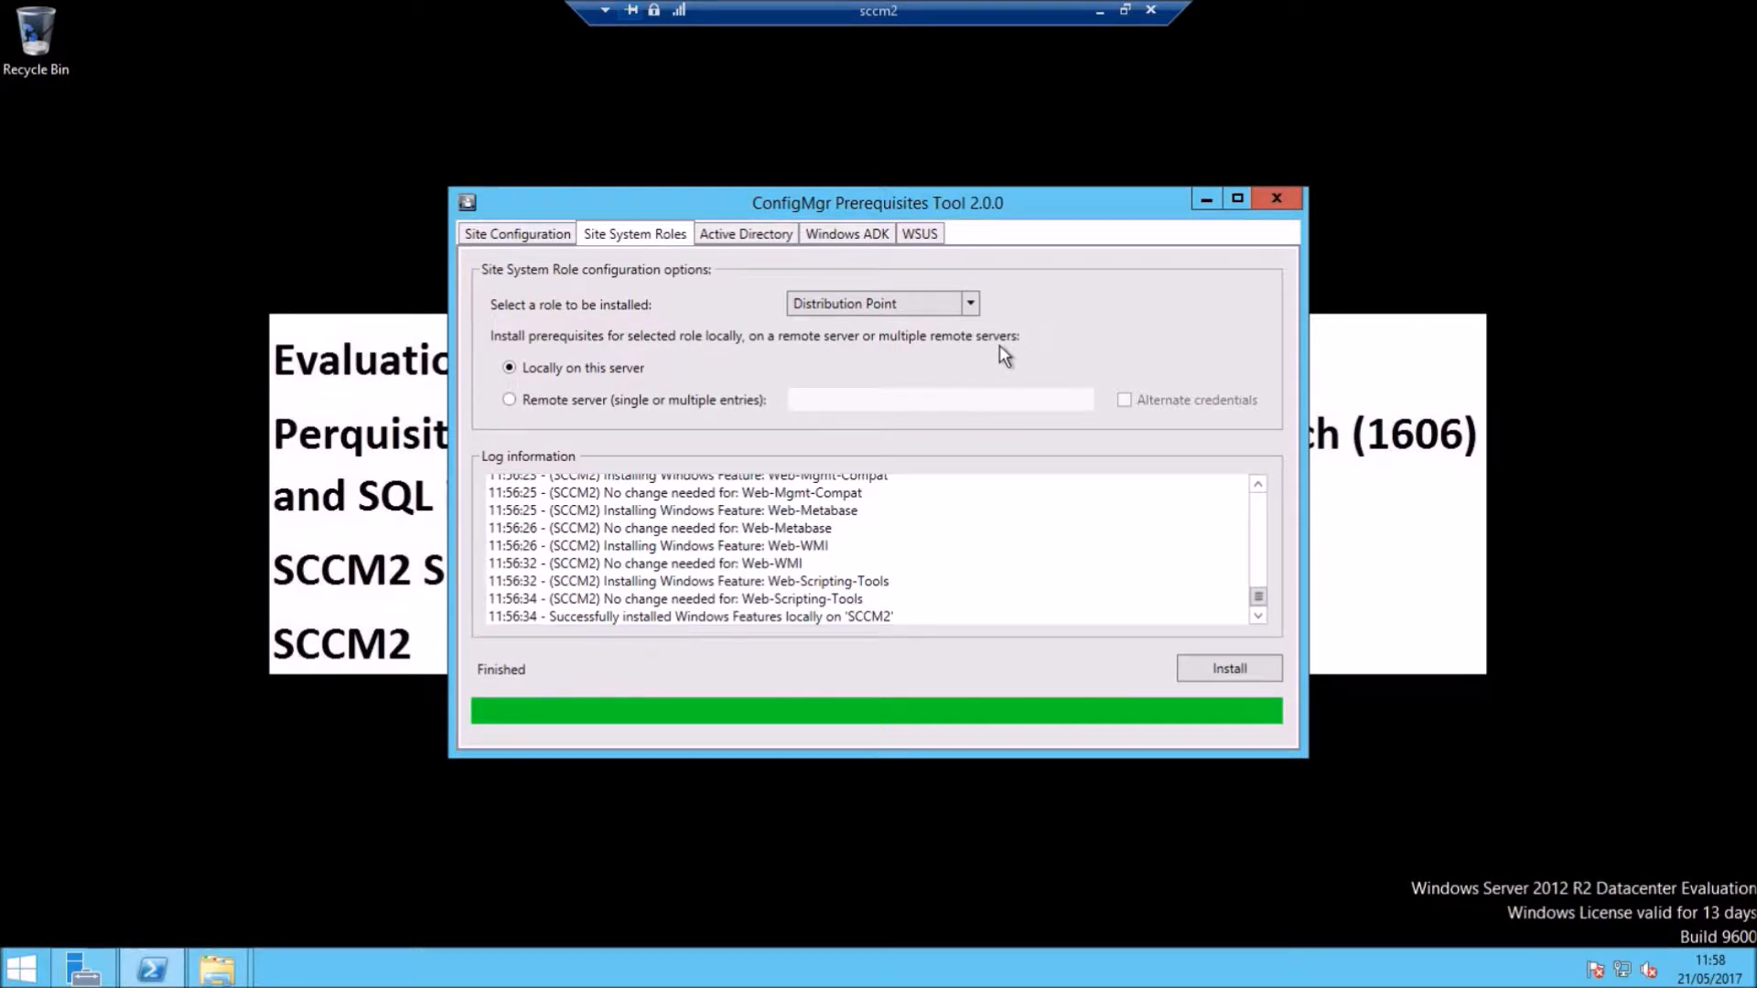
# Step: Install the Application Catalog role prerequisites, then move to the Active Directory tab
pyautogui.click(972, 304)
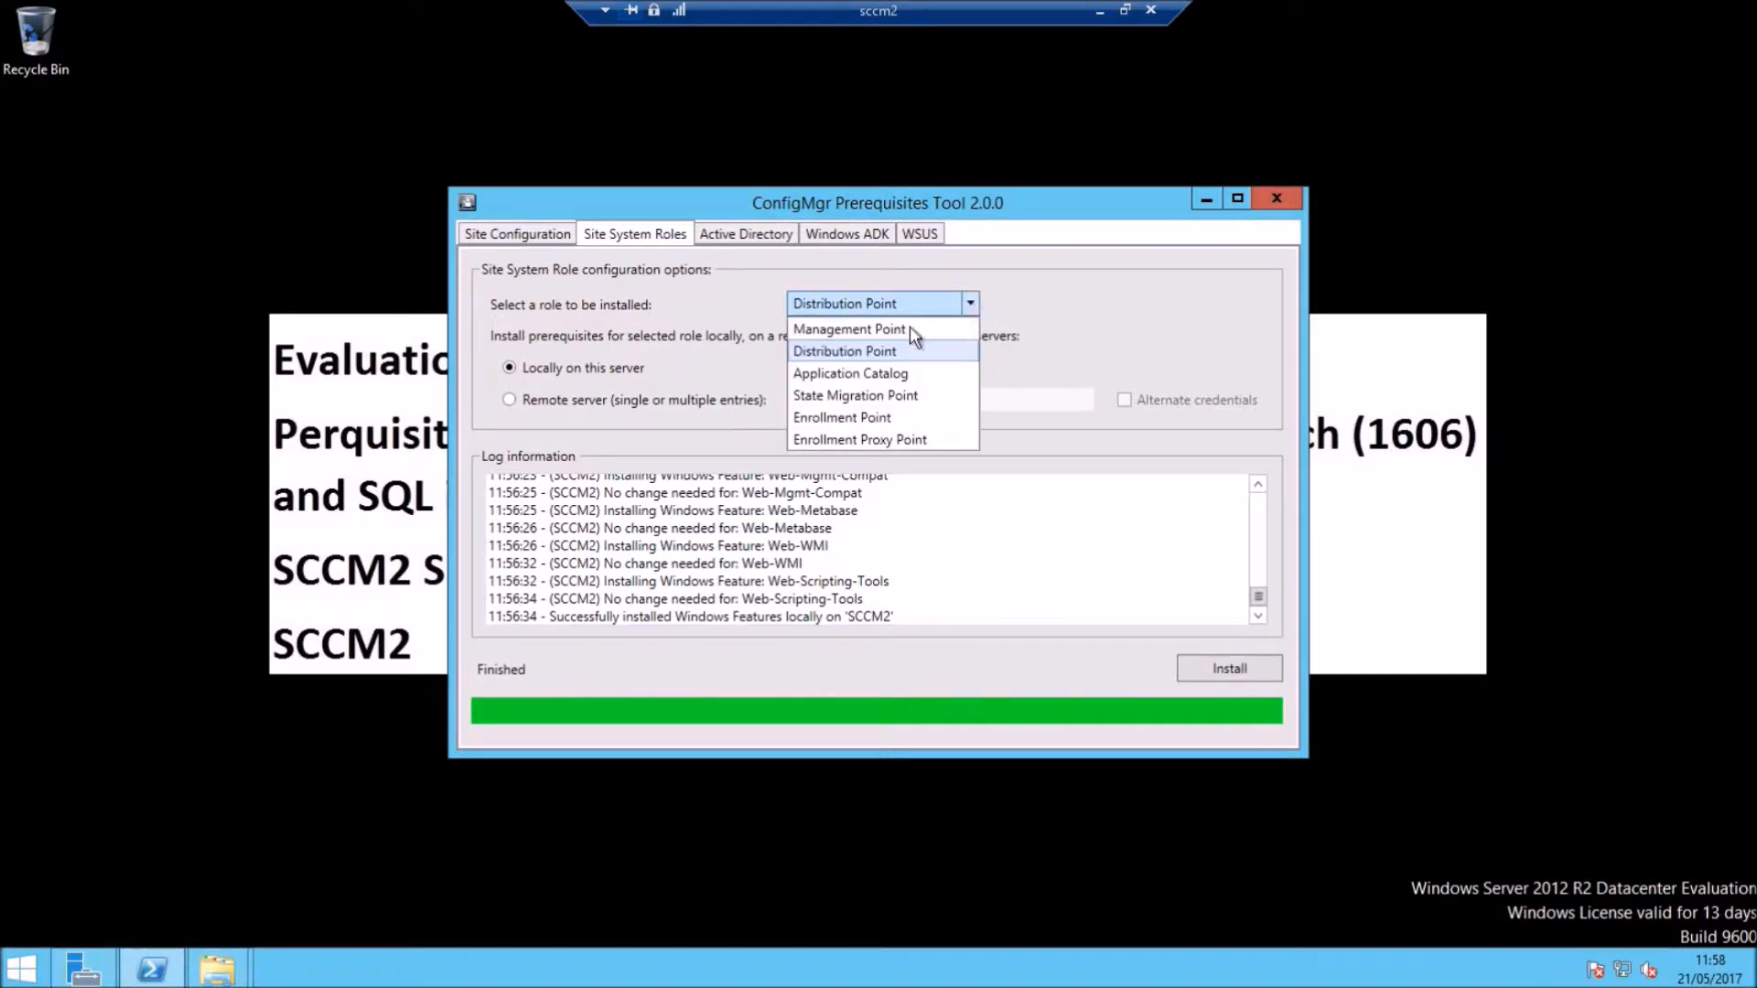
pyautogui.click(849, 373)
pyautogui.click(1200, 663)
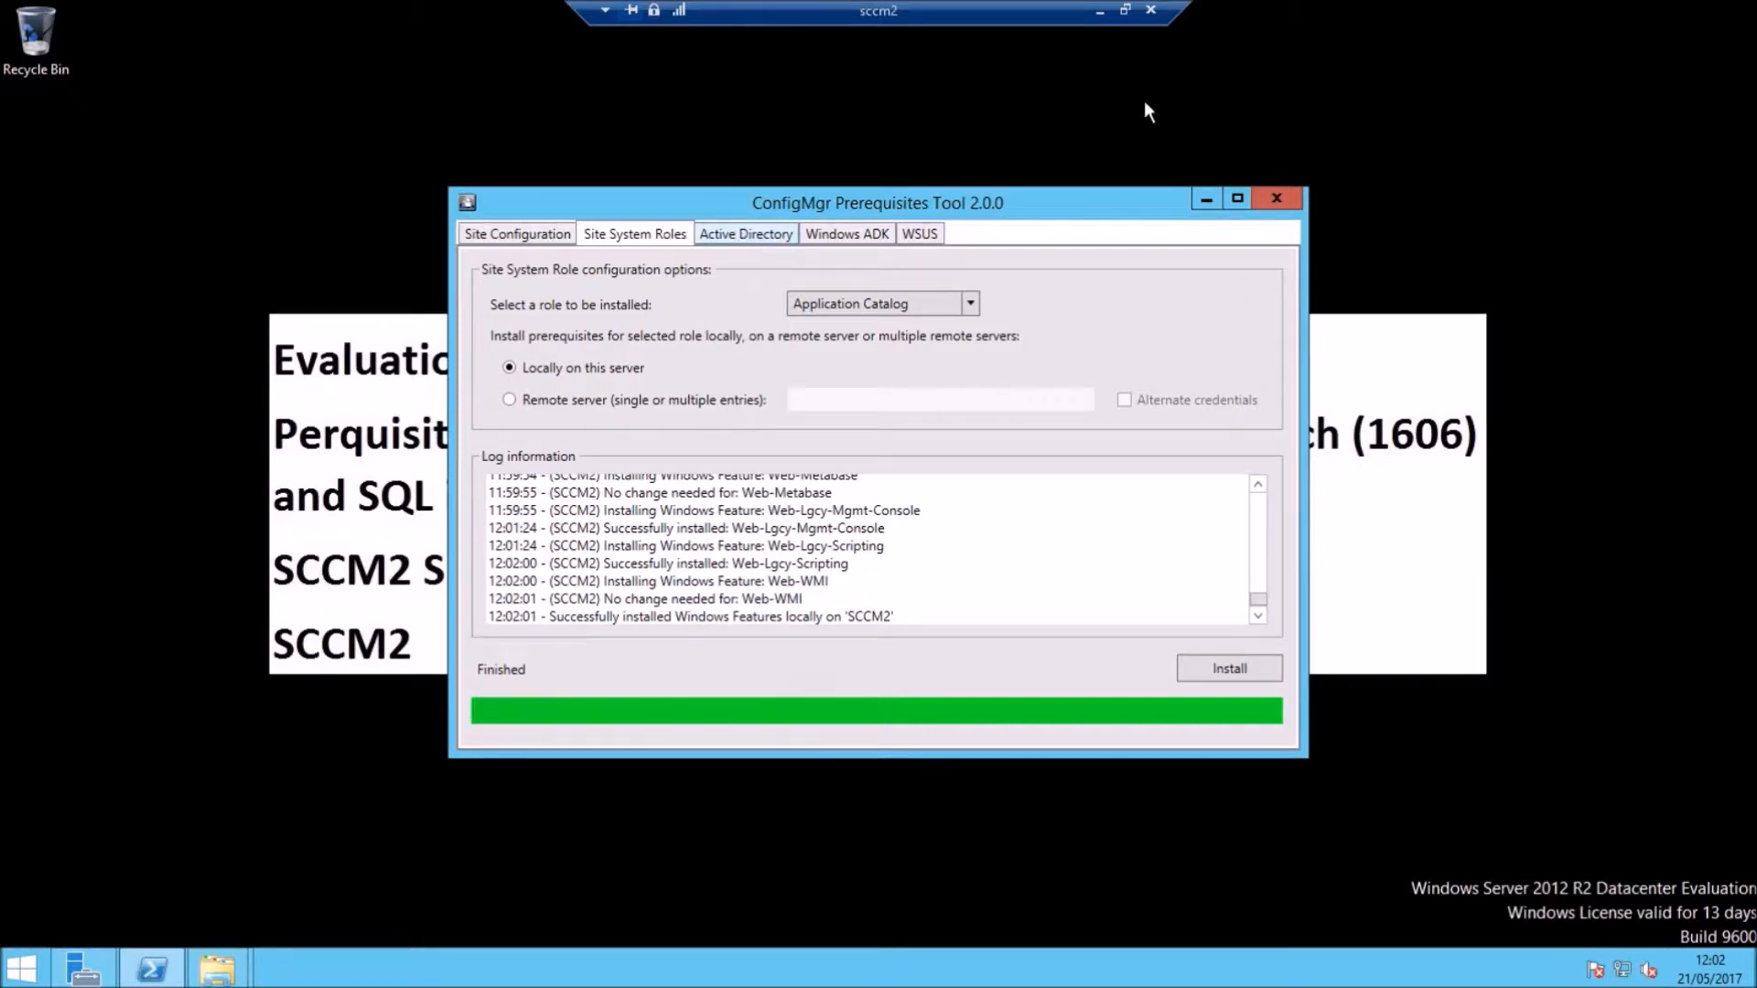
pyautogui.click(746, 234)
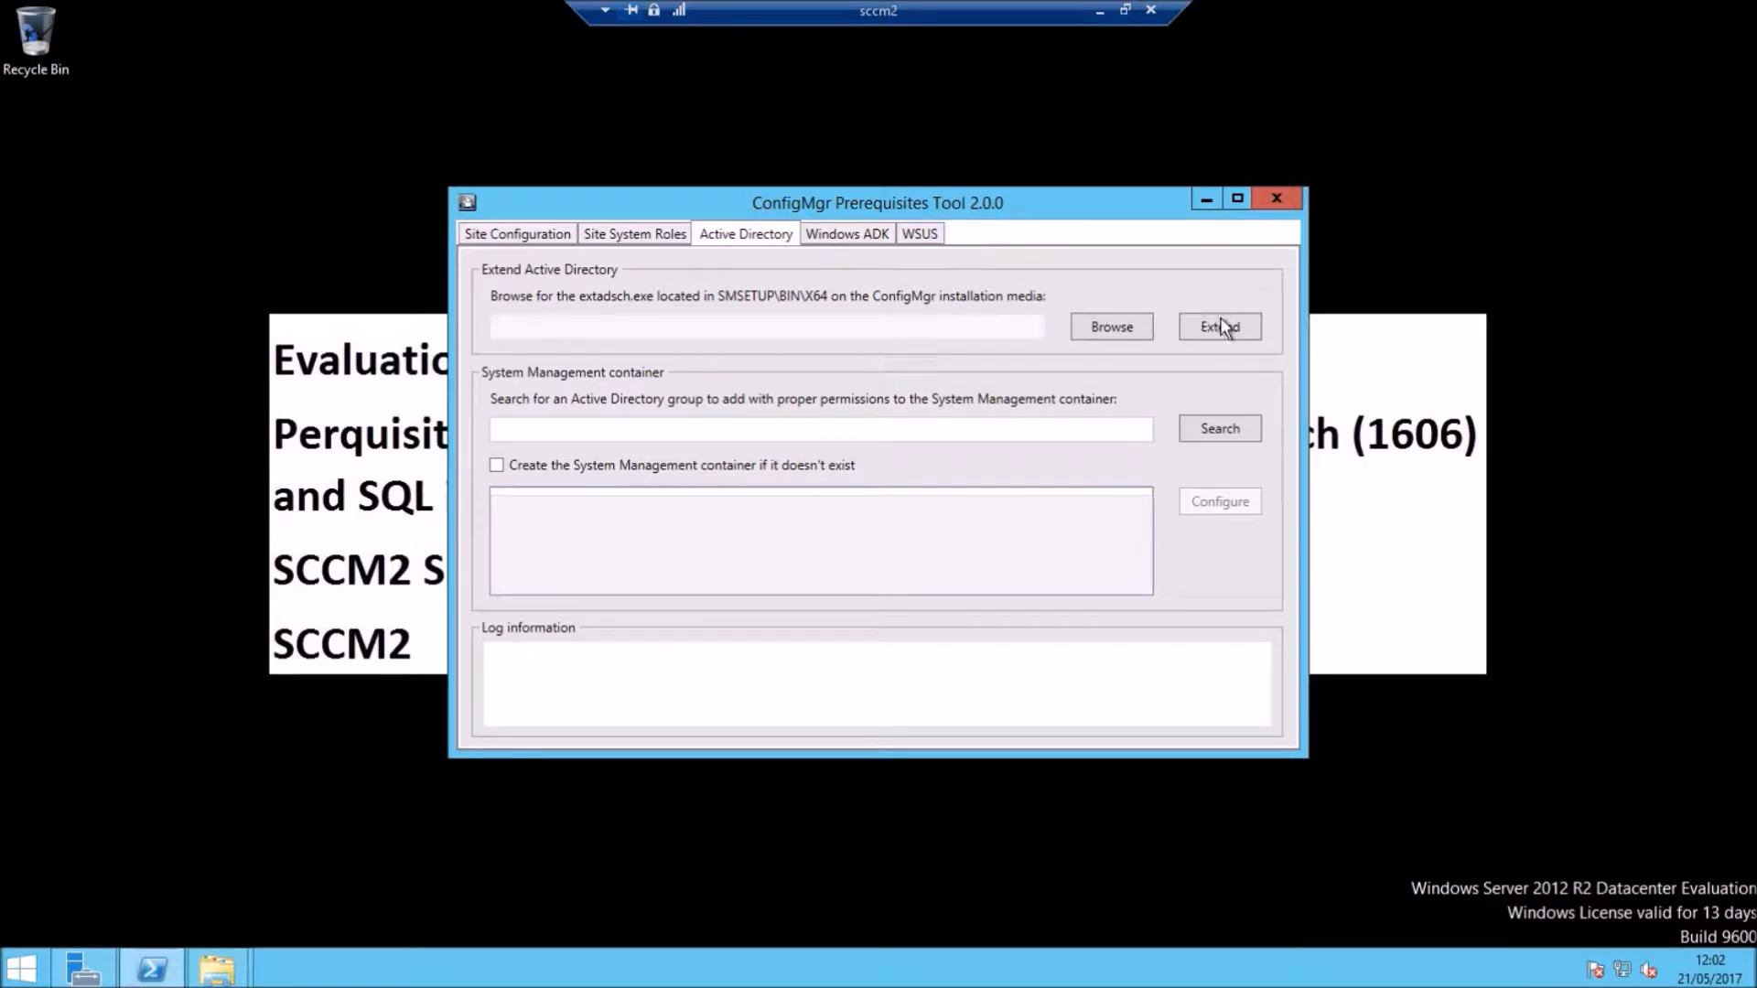
pyautogui.click(217, 968)
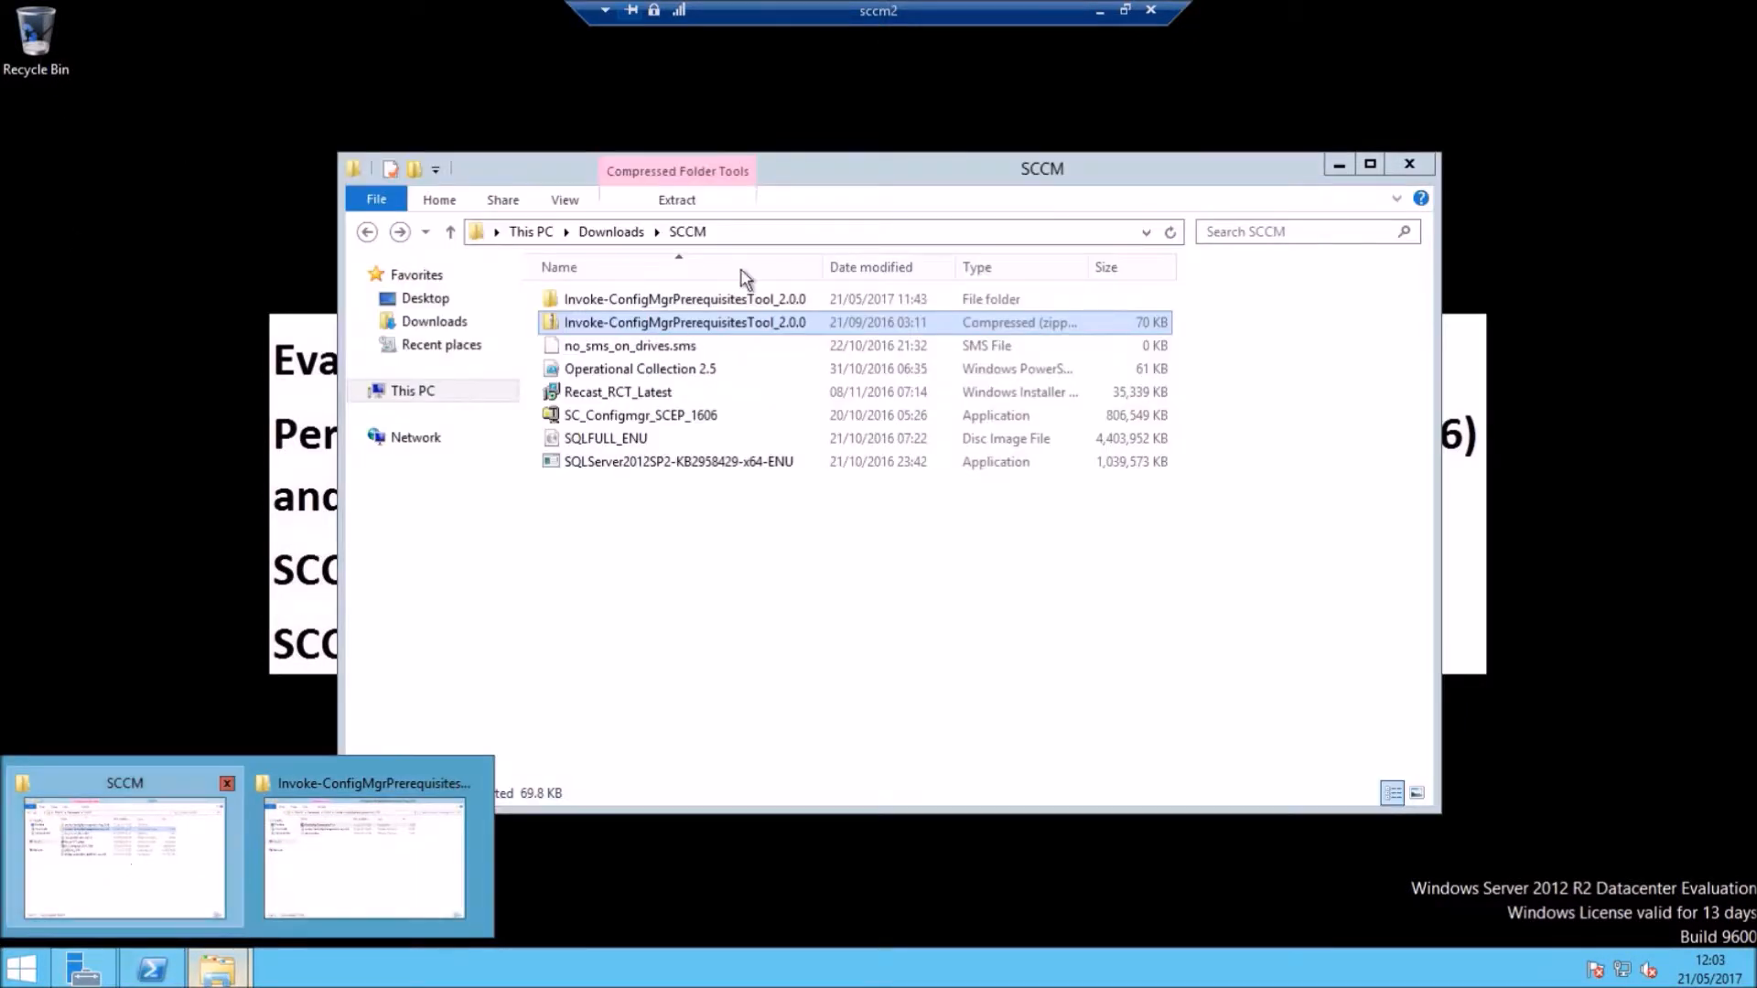
# Step: Run SC_Configmgr_SCEP_1606 from Downloads\SCCM and unzip its 3184 files to F:\SC_Configmgr_SCEP_1606
pyautogui.click(130, 857)
pyautogui.click(425, 324)
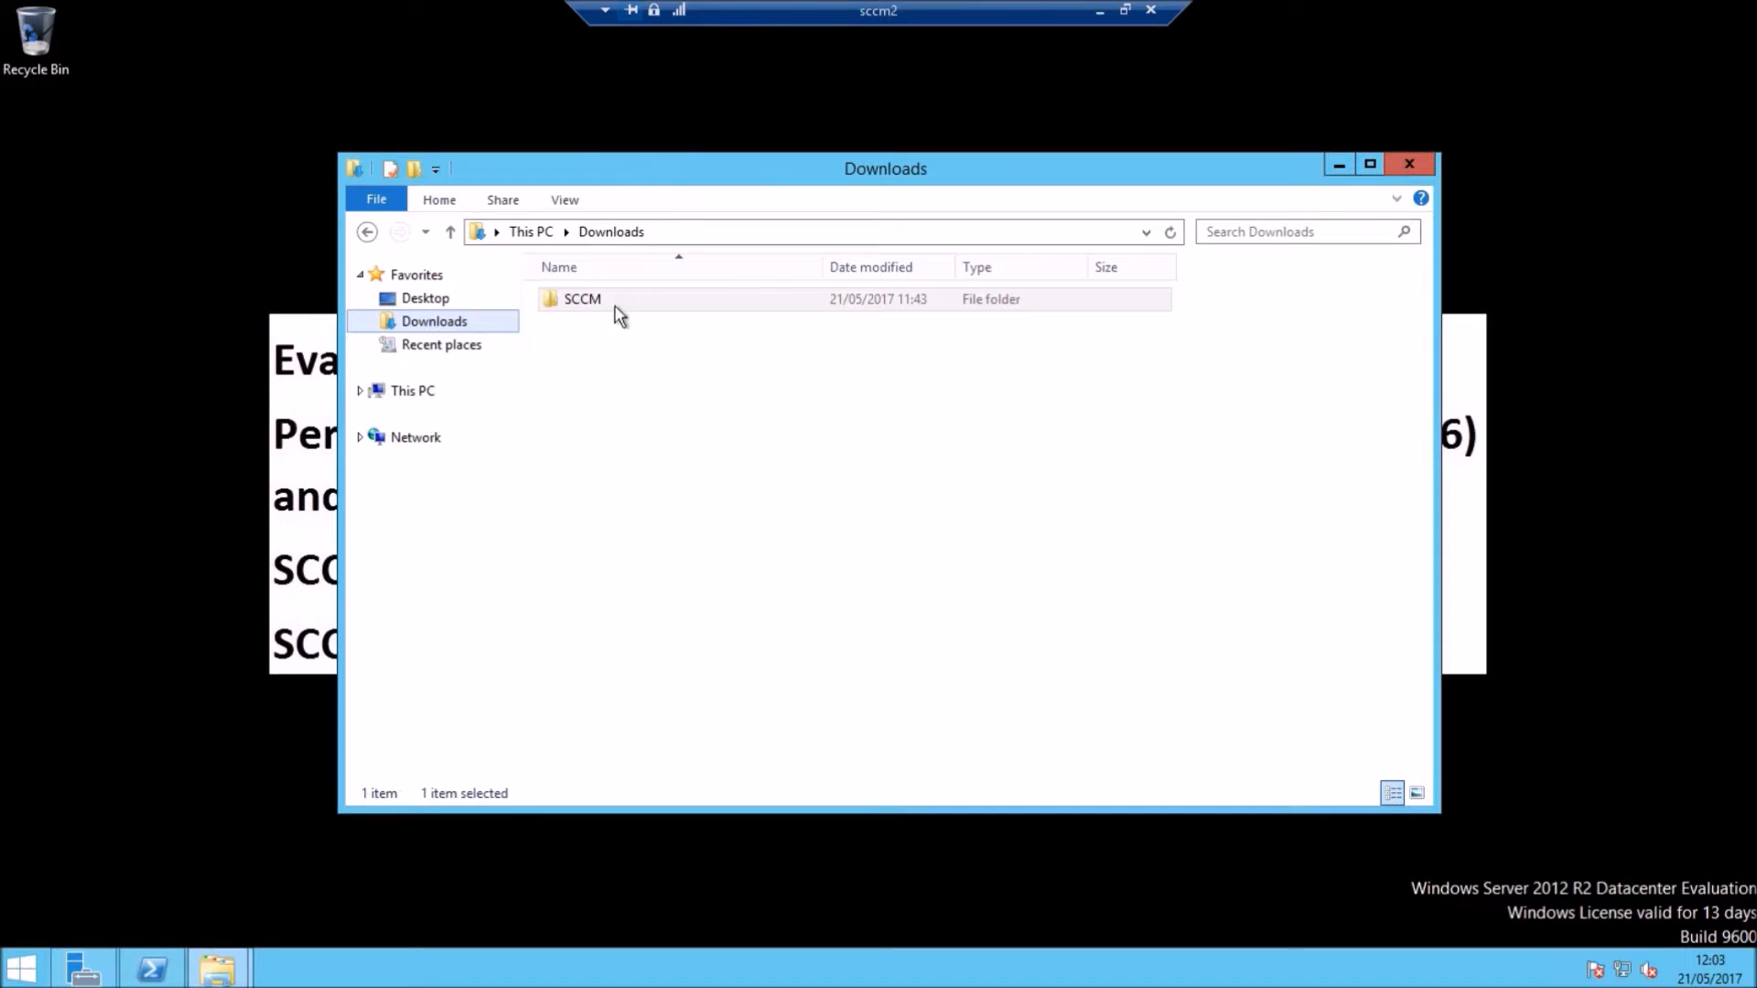
pyautogui.doubleClick(600, 305)
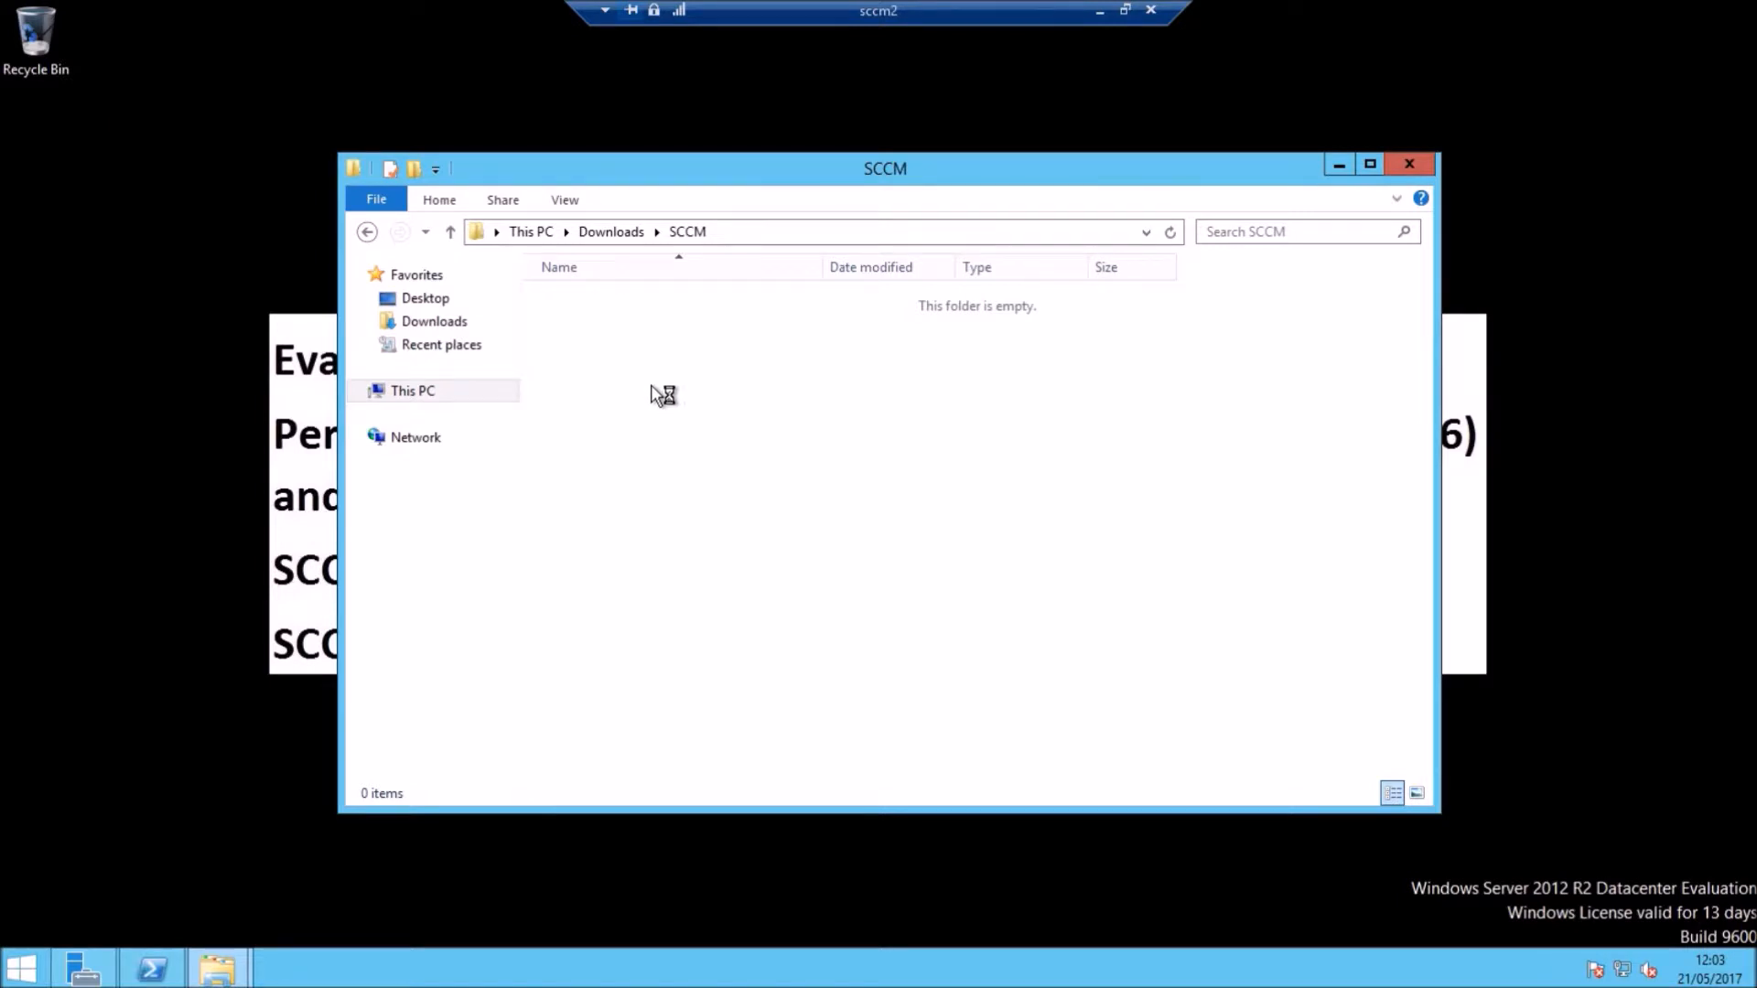
pyautogui.click(626, 421)
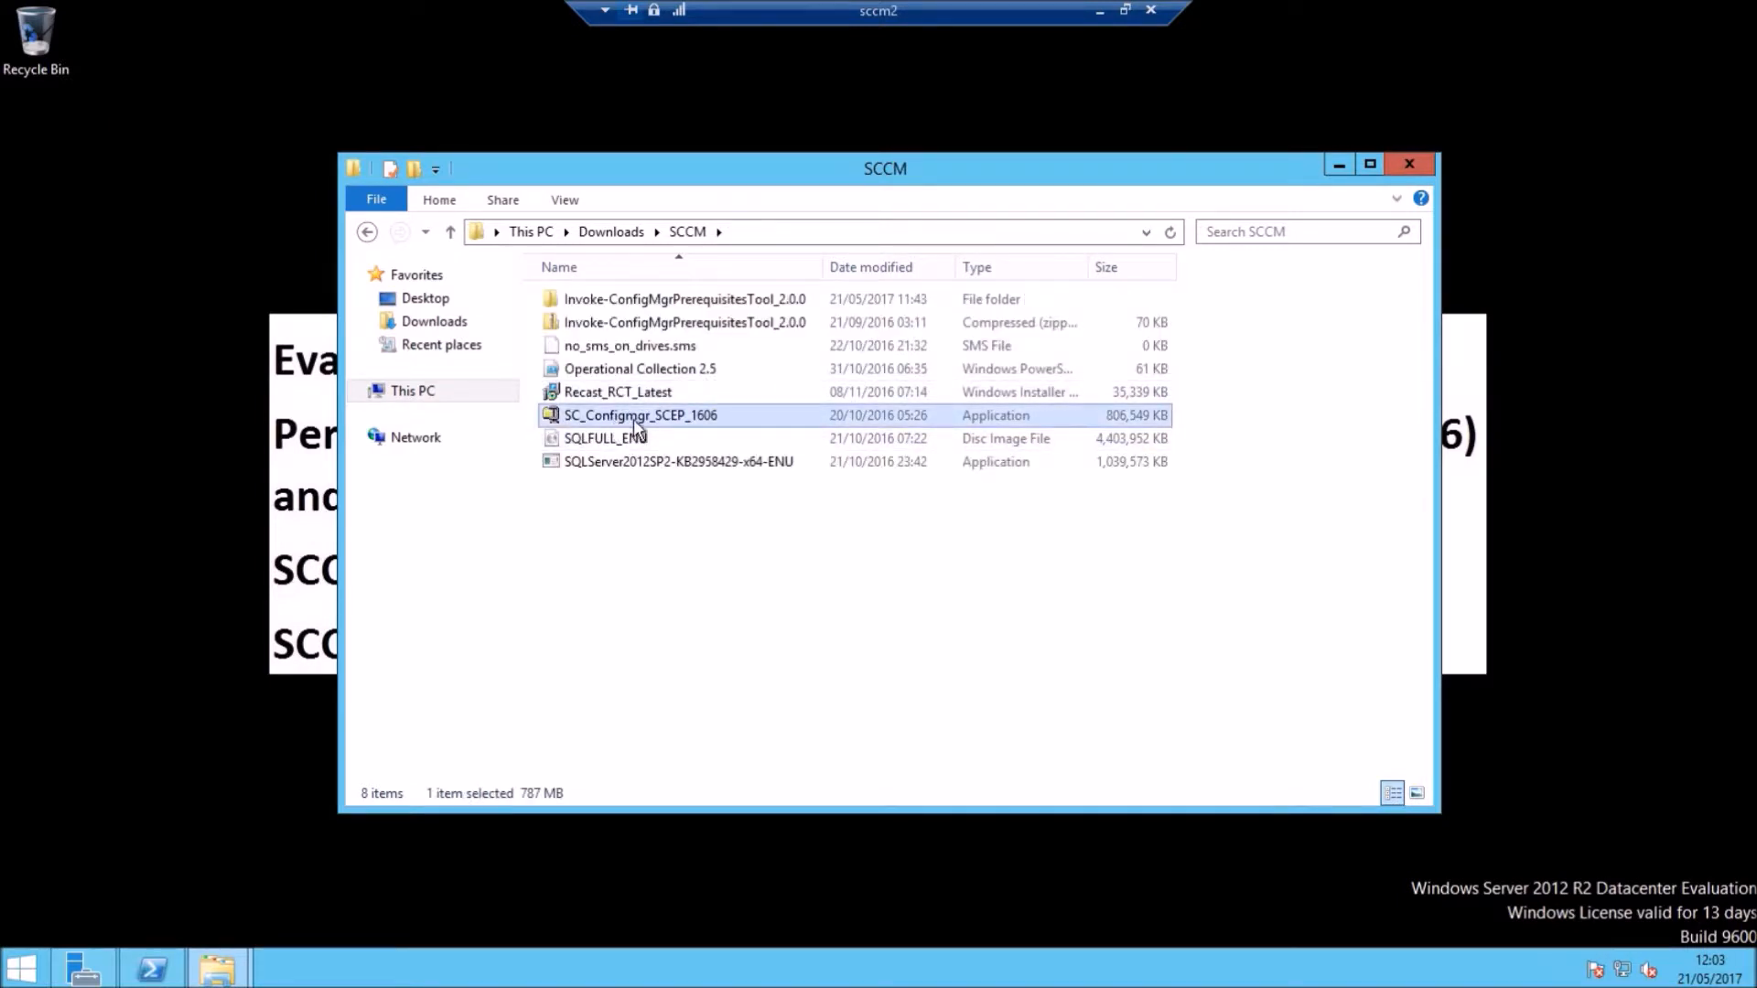
pyautogui.rightClick(679, 421)
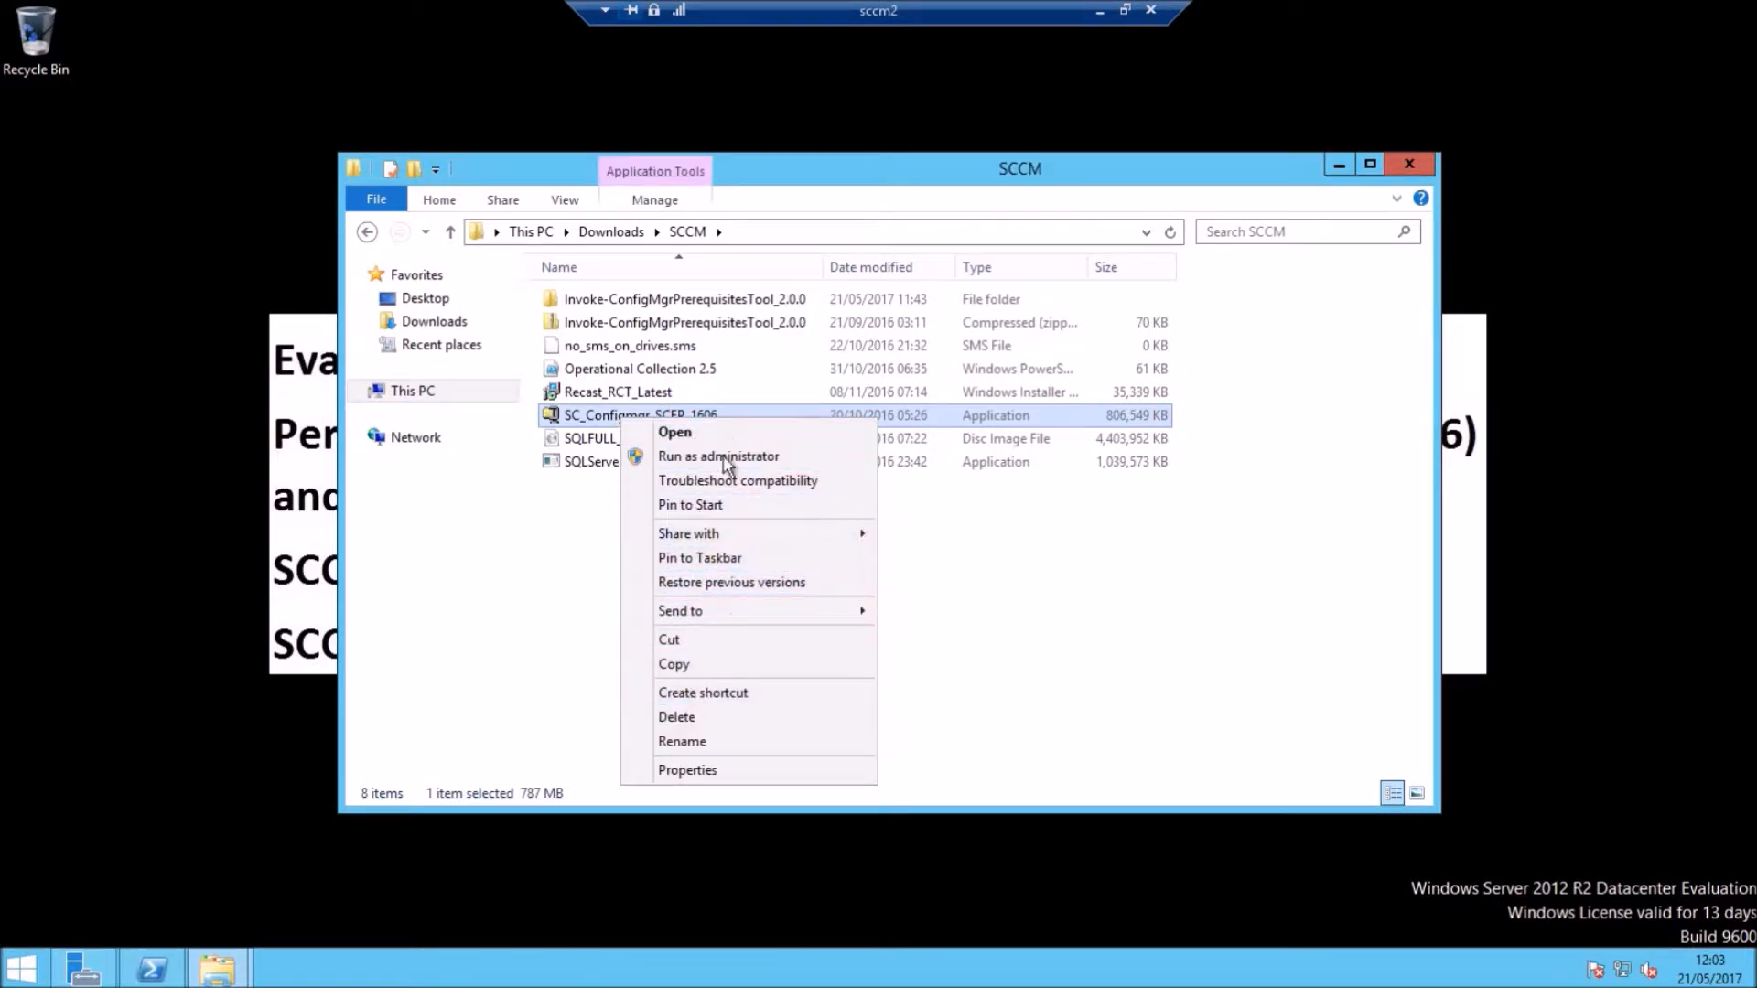
pyautogui.click(692, 430)
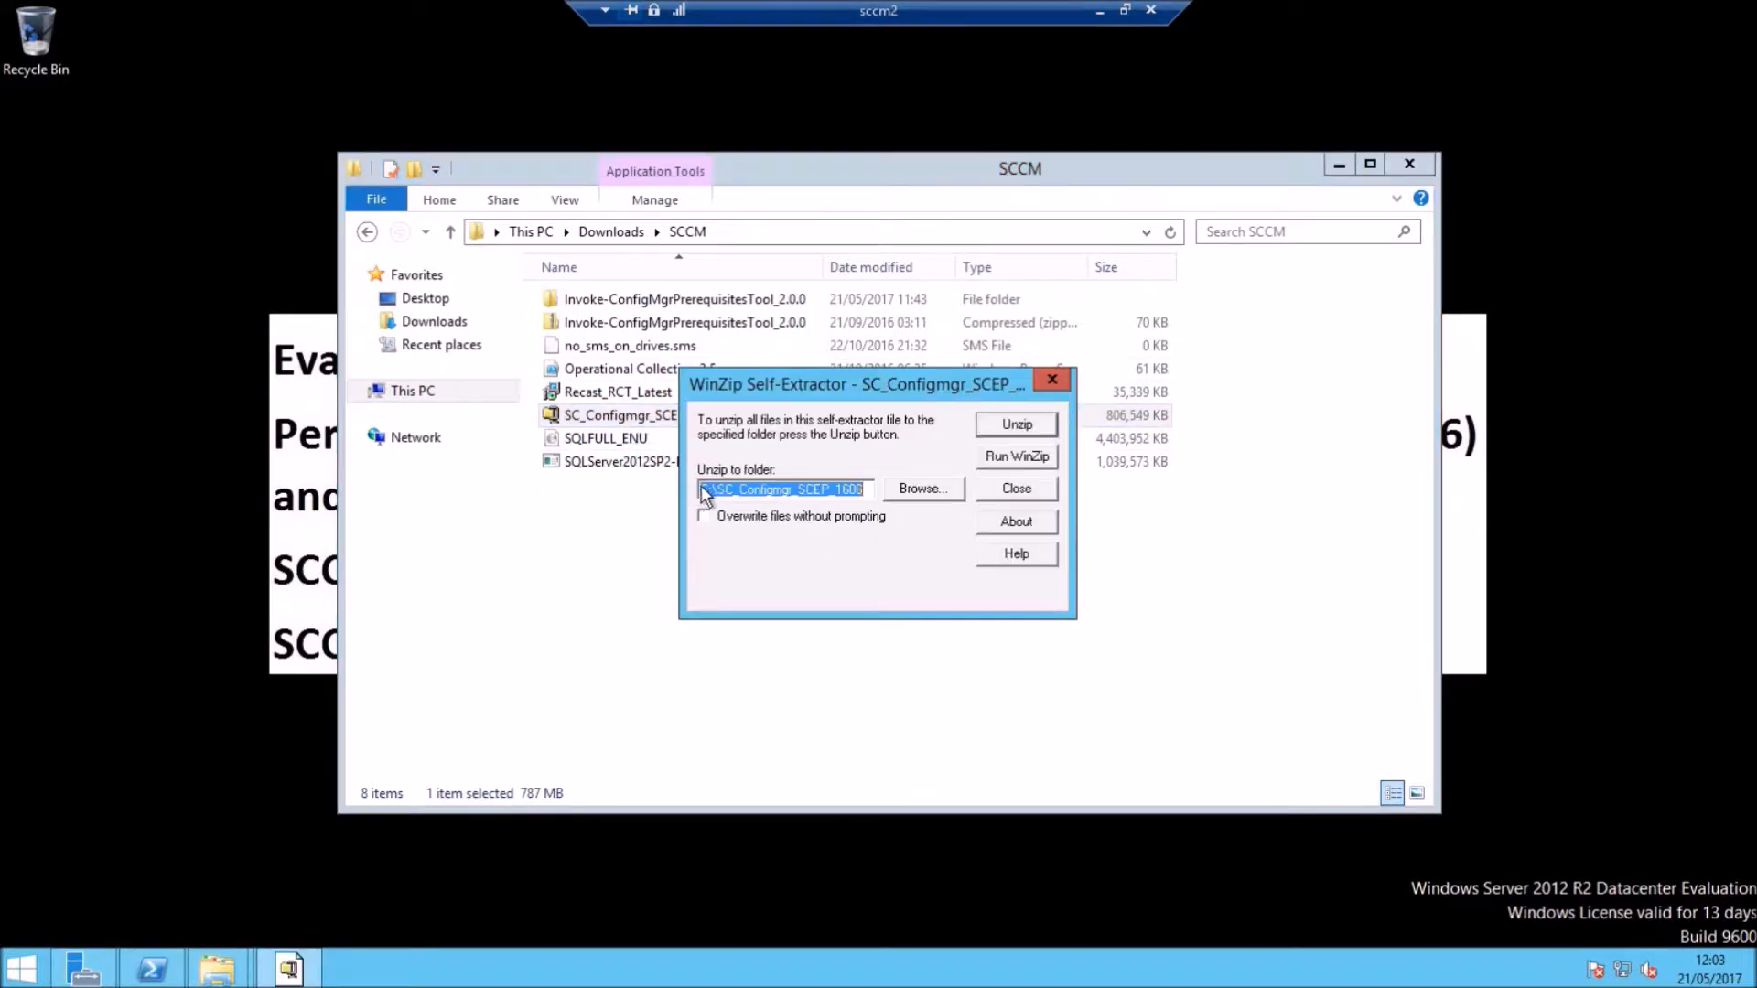
pyautogui.press('Home')
pyautogui.press('Delete')
pyautogui.press('Delete')
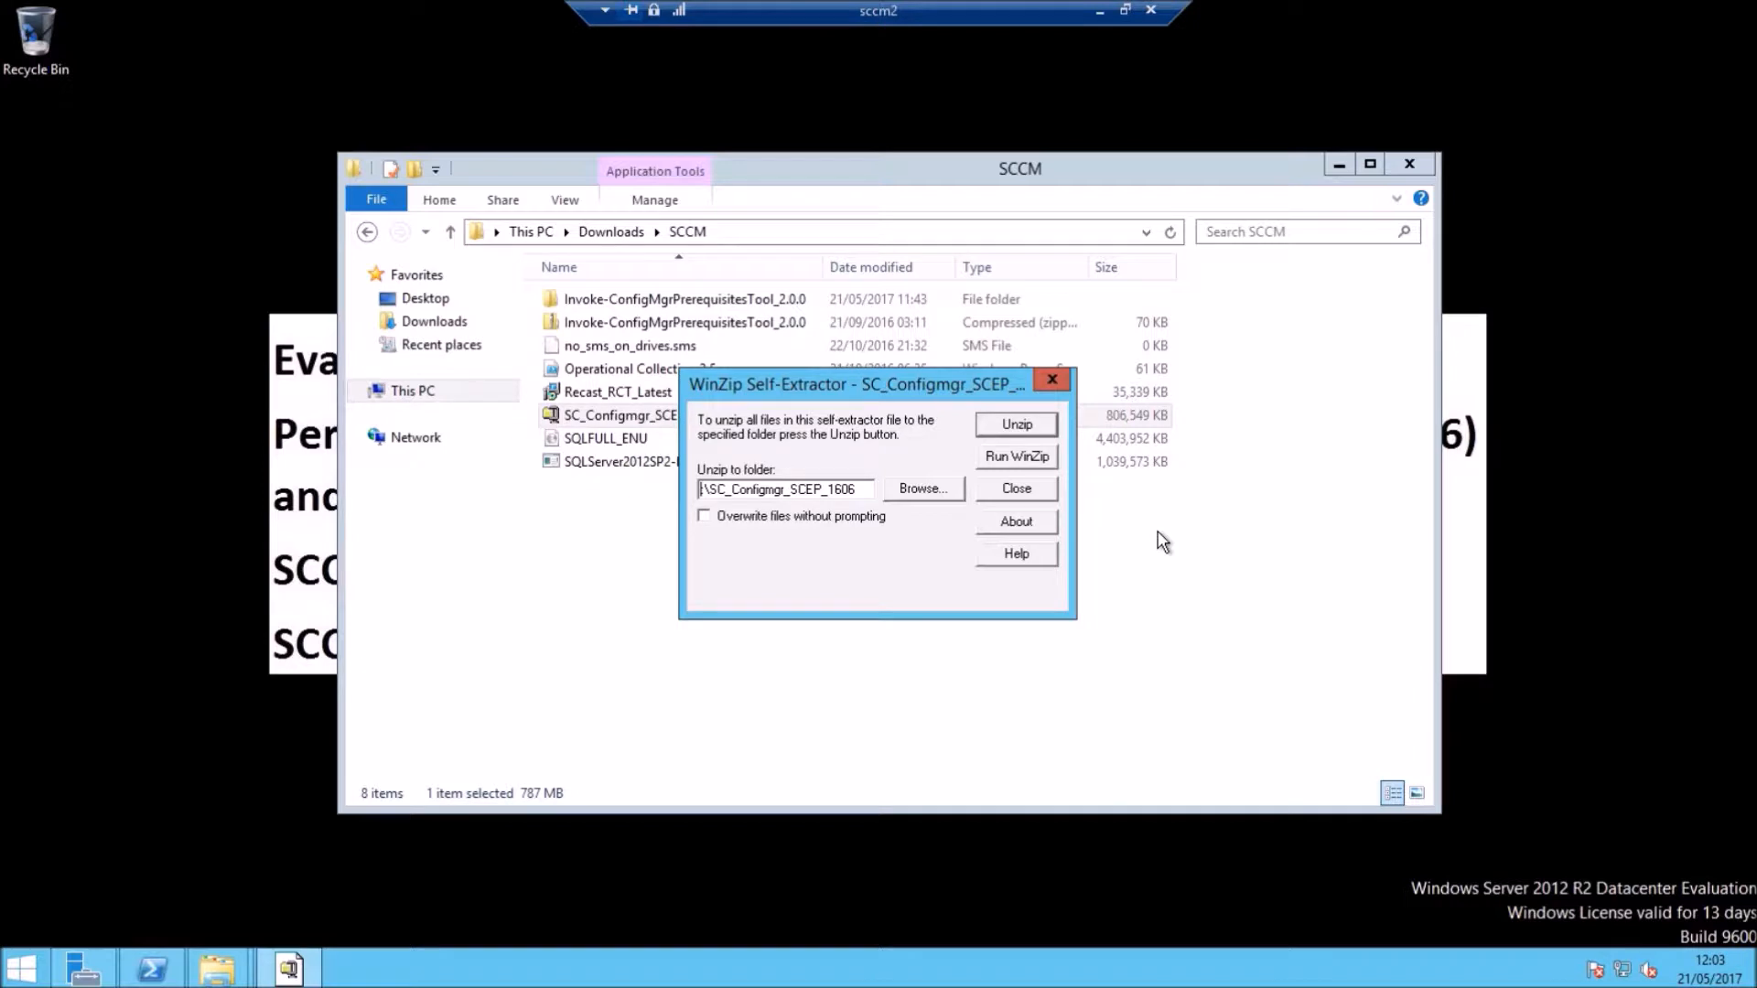
pyautogui.write('f')
pyautogui.click(1027, 423)
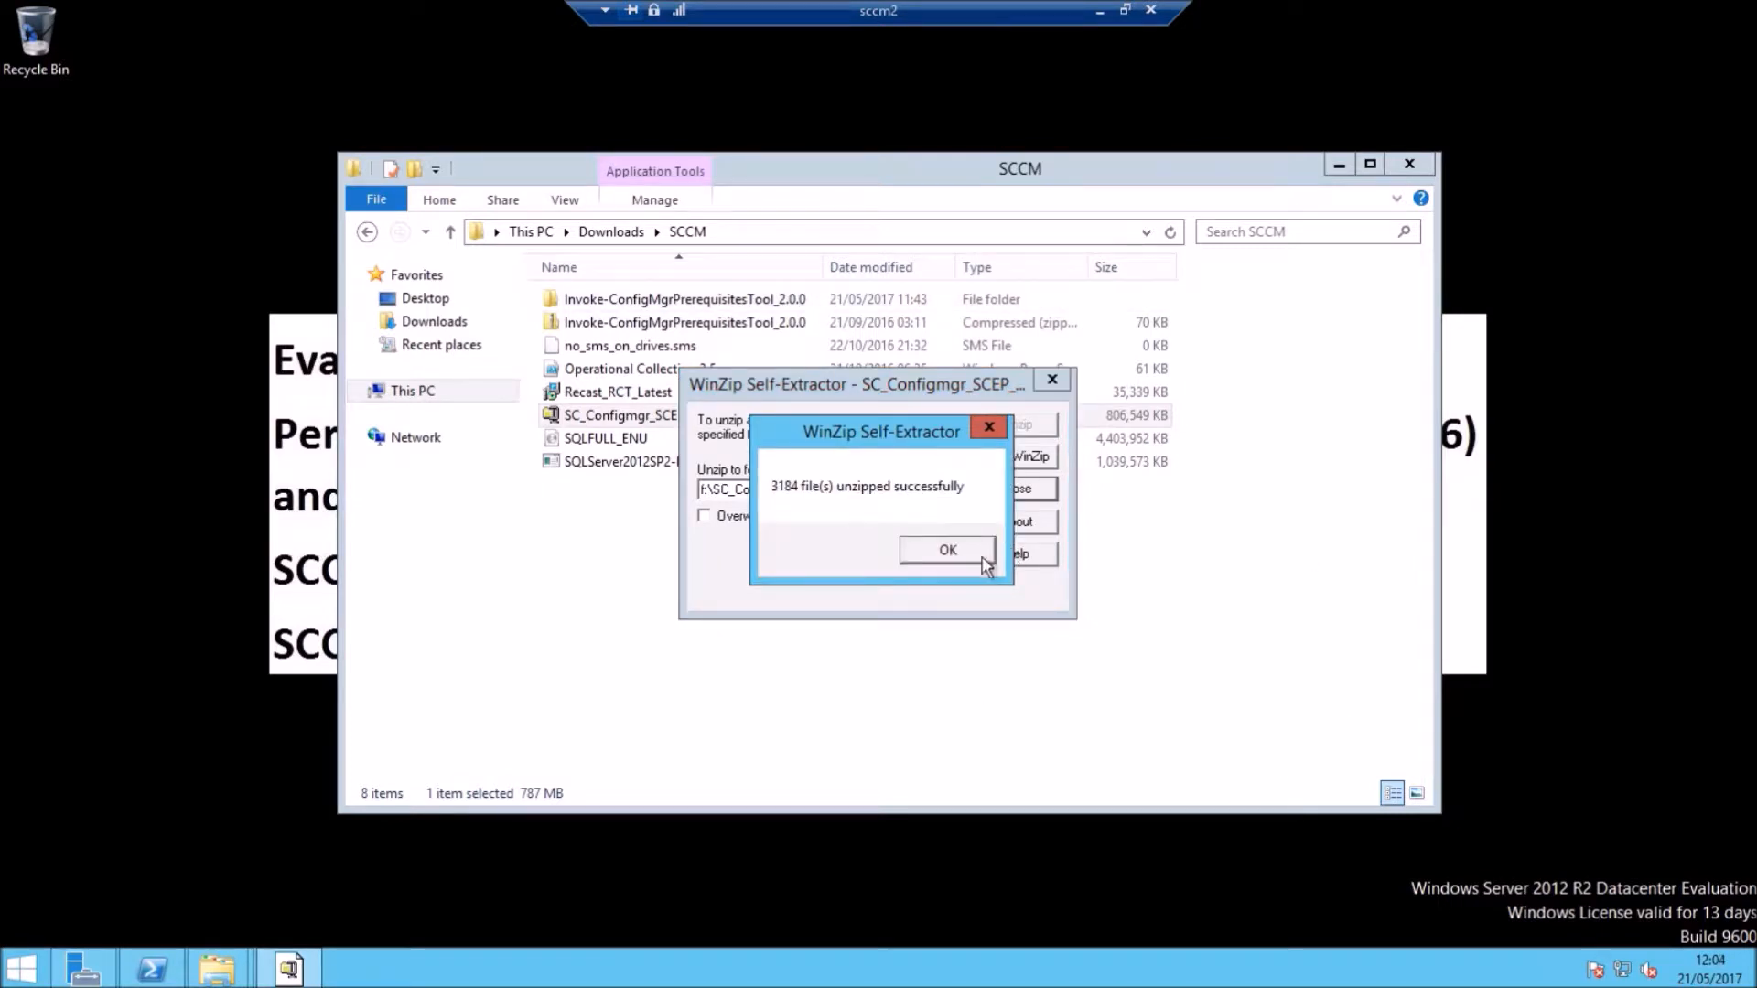
pyautogui.click(948, 552)
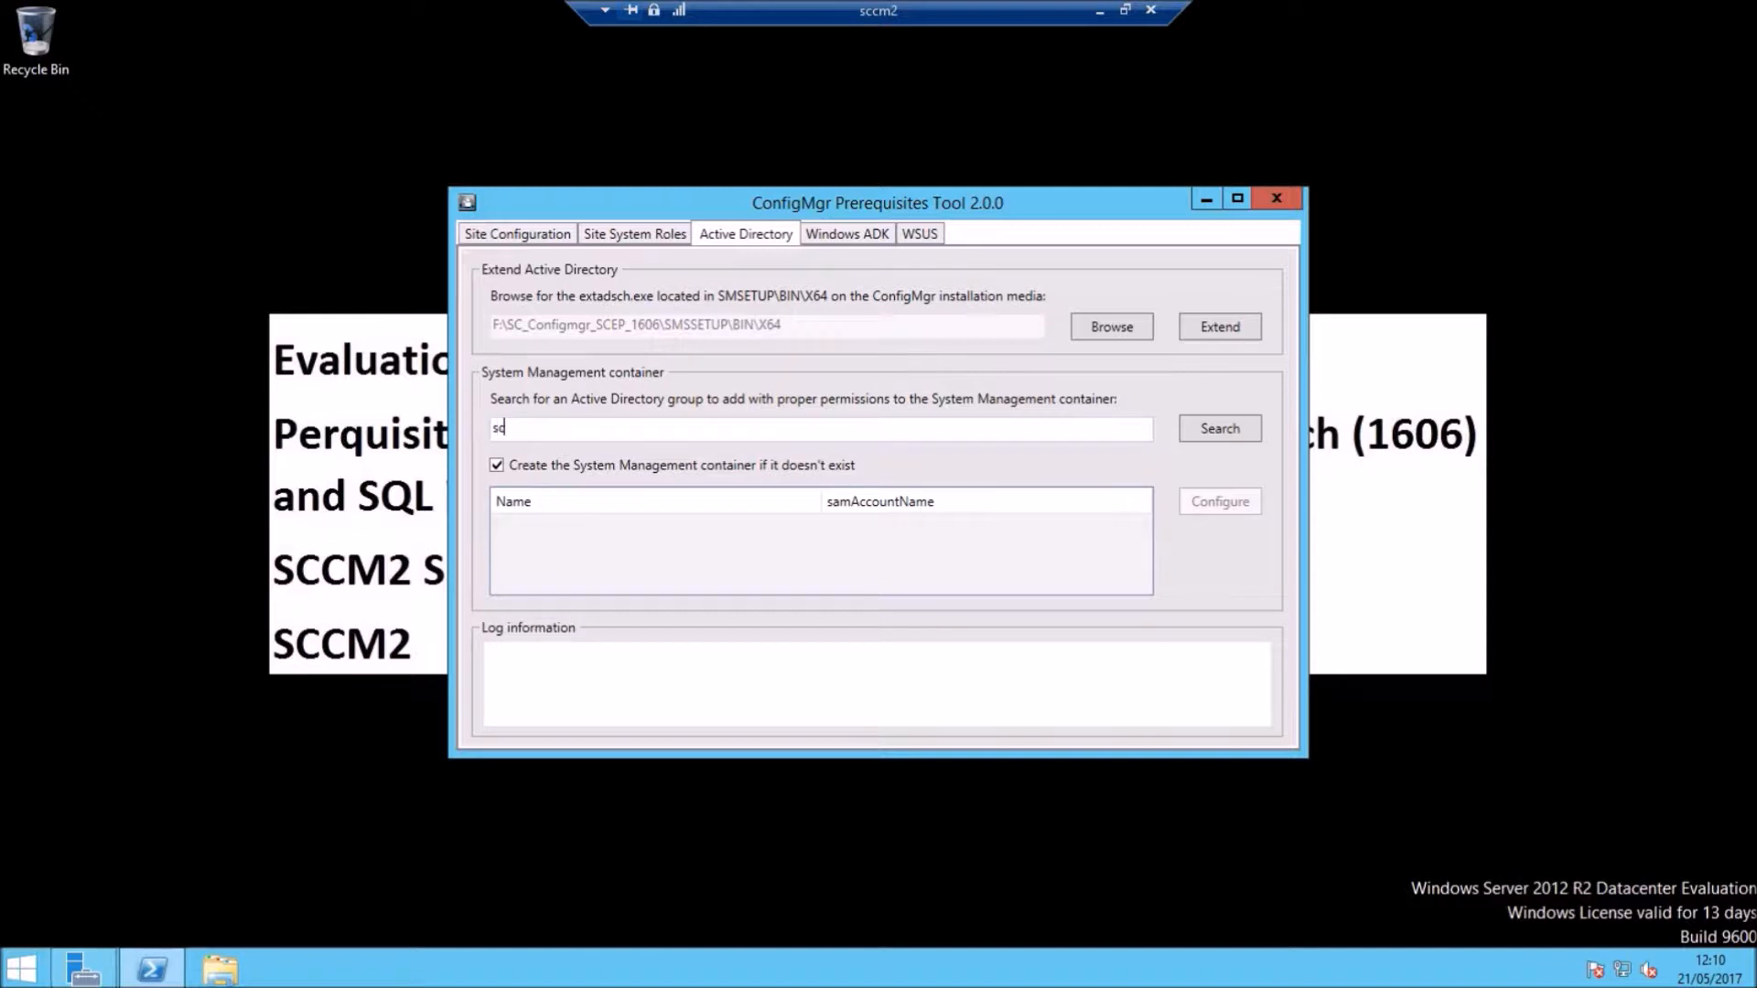
# Step: Select the Sccm Servers group and extend the Active Directory schema, highlighting the success message
pyautogui.write('m ser')
pyautogui.click(682, 524)
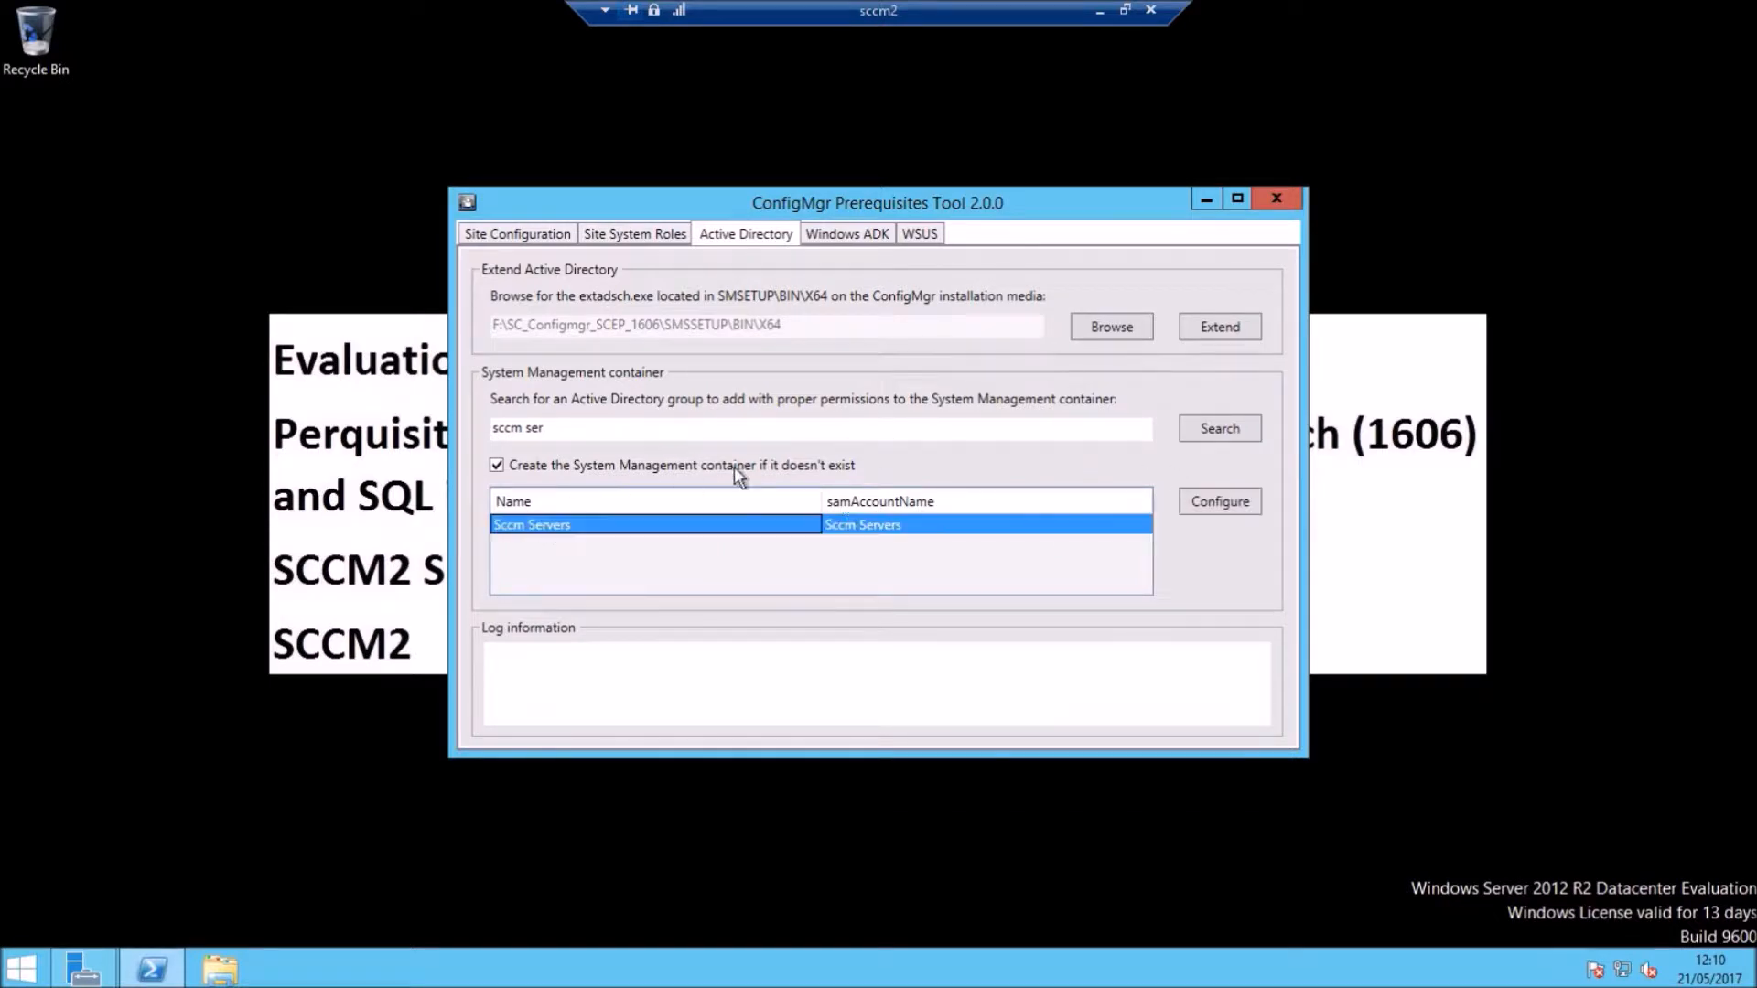
pyautogui.click(1241, 311)
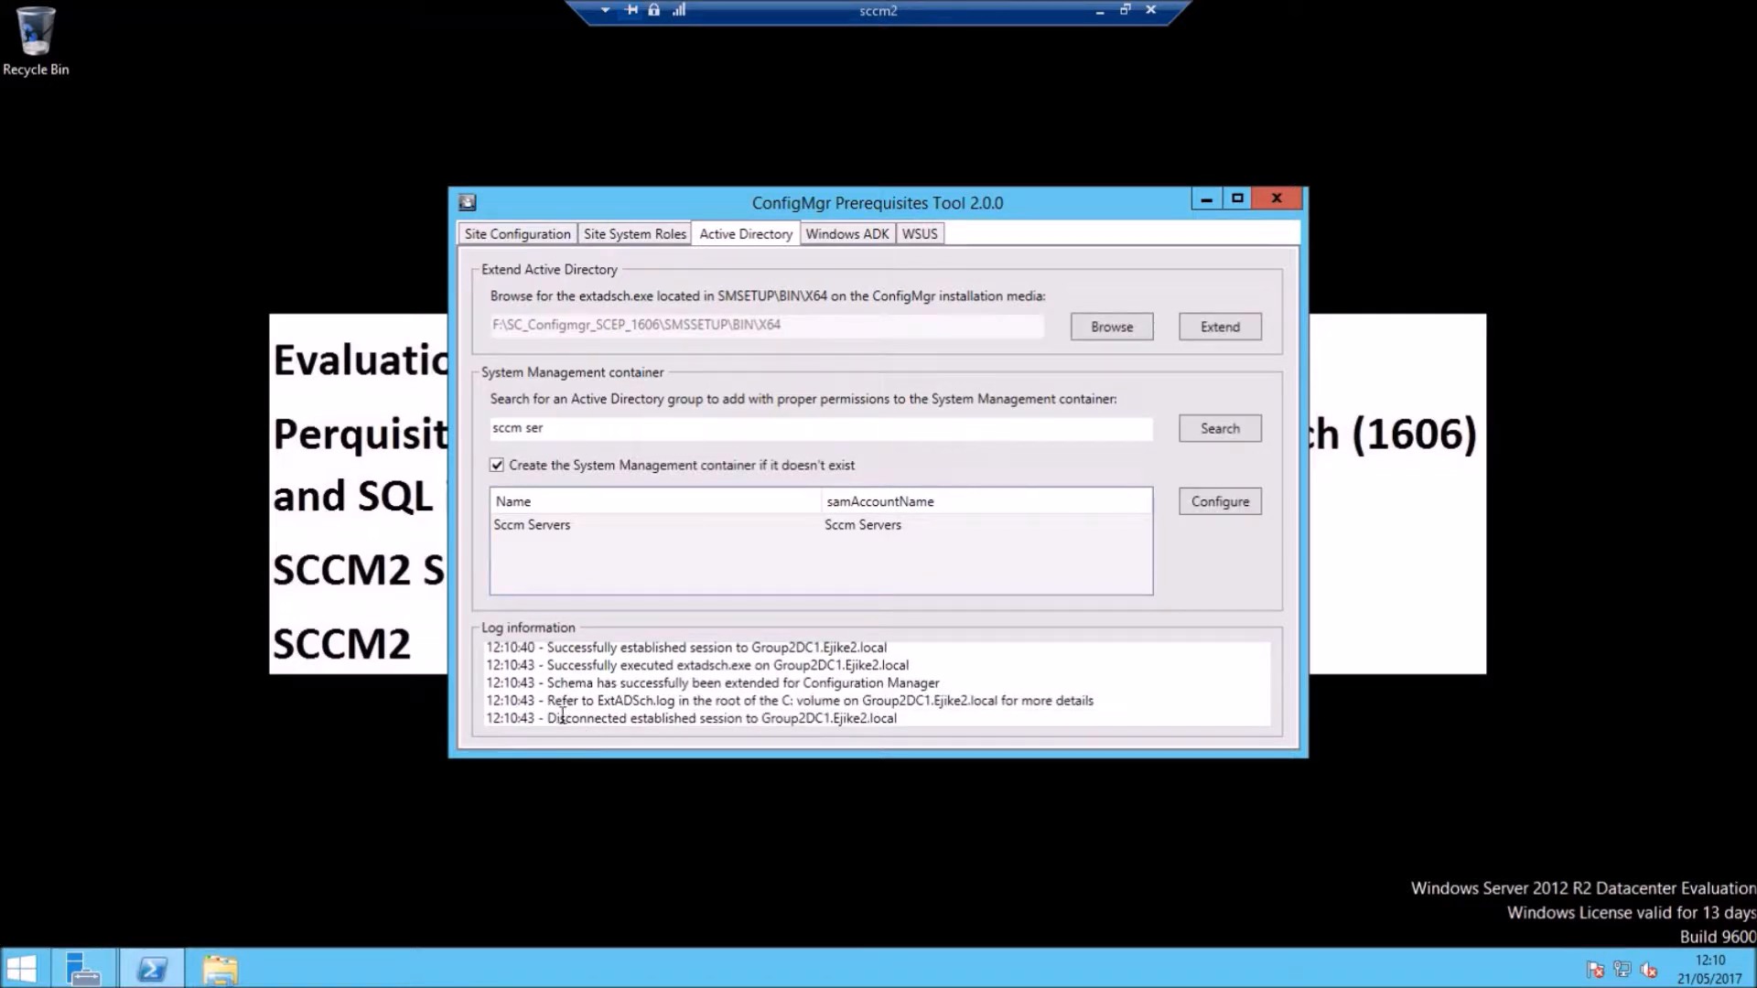
pyautogui.moveTo(554, 683); pyautogui.dragTo(917, 693)
pyautogui.moveTo(547, 683); pyautogui.dragTo(943, 682)
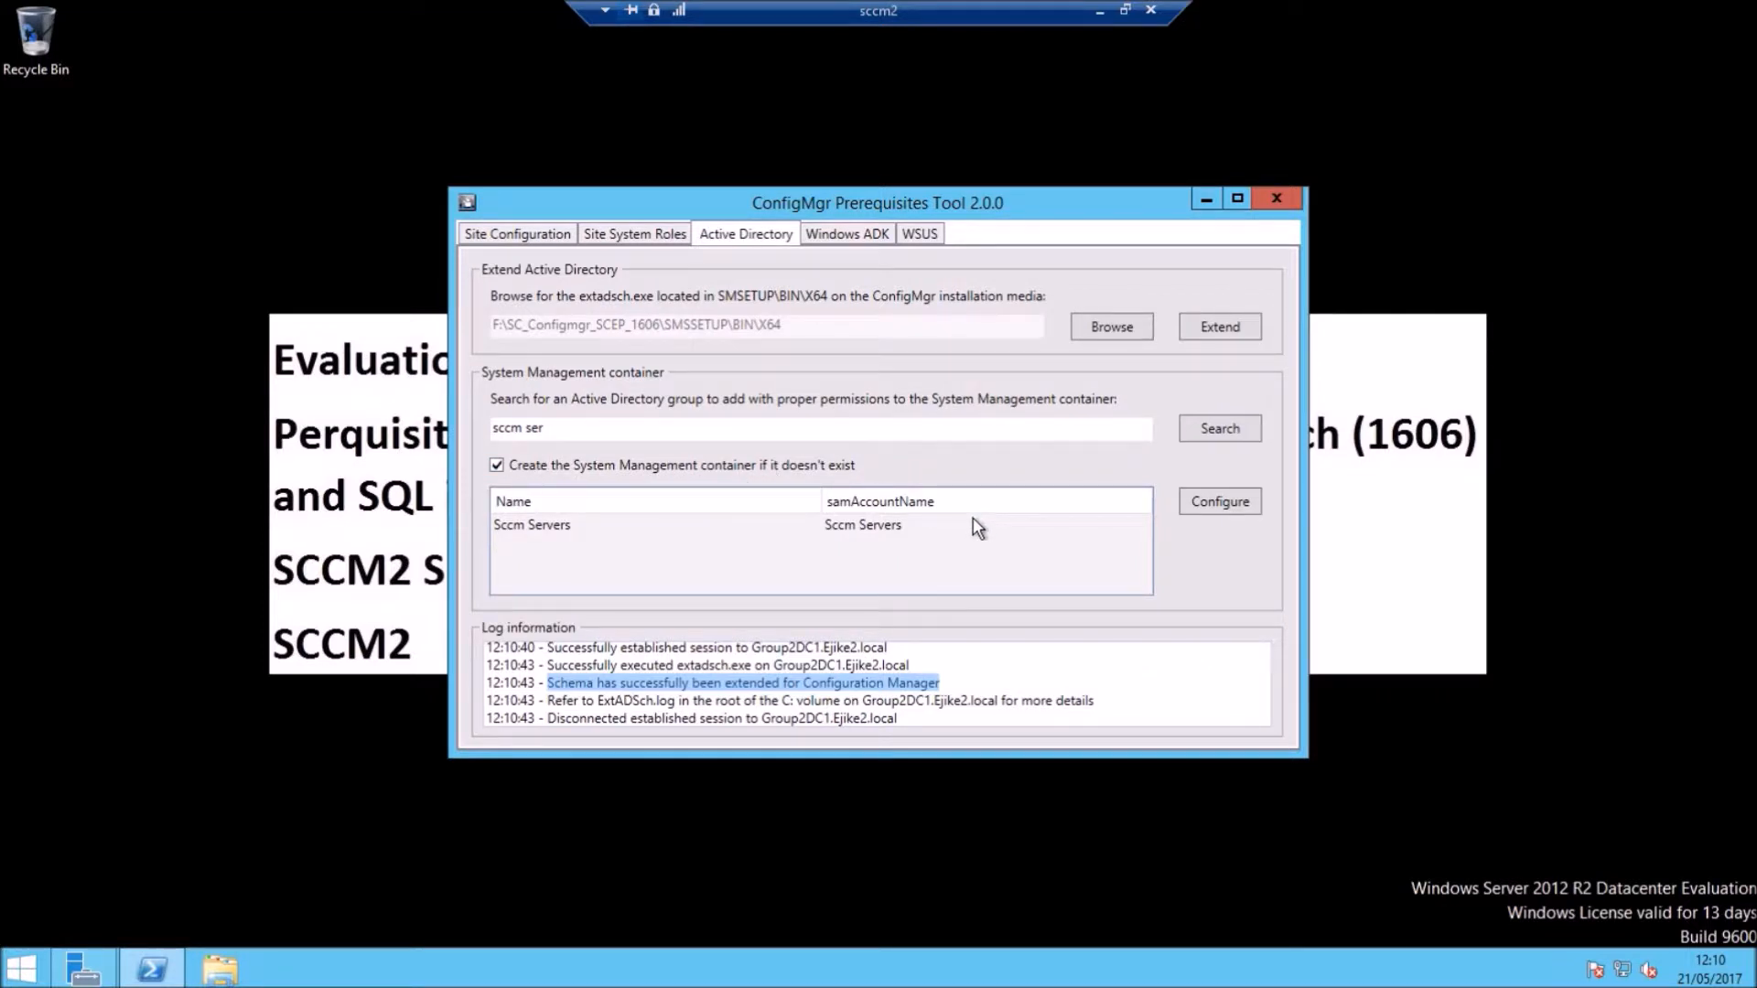
# Step: Create the System Management container granting Sccm Servers access, highlighting the confirmation log lines
pyautogui.click(1221, 501)
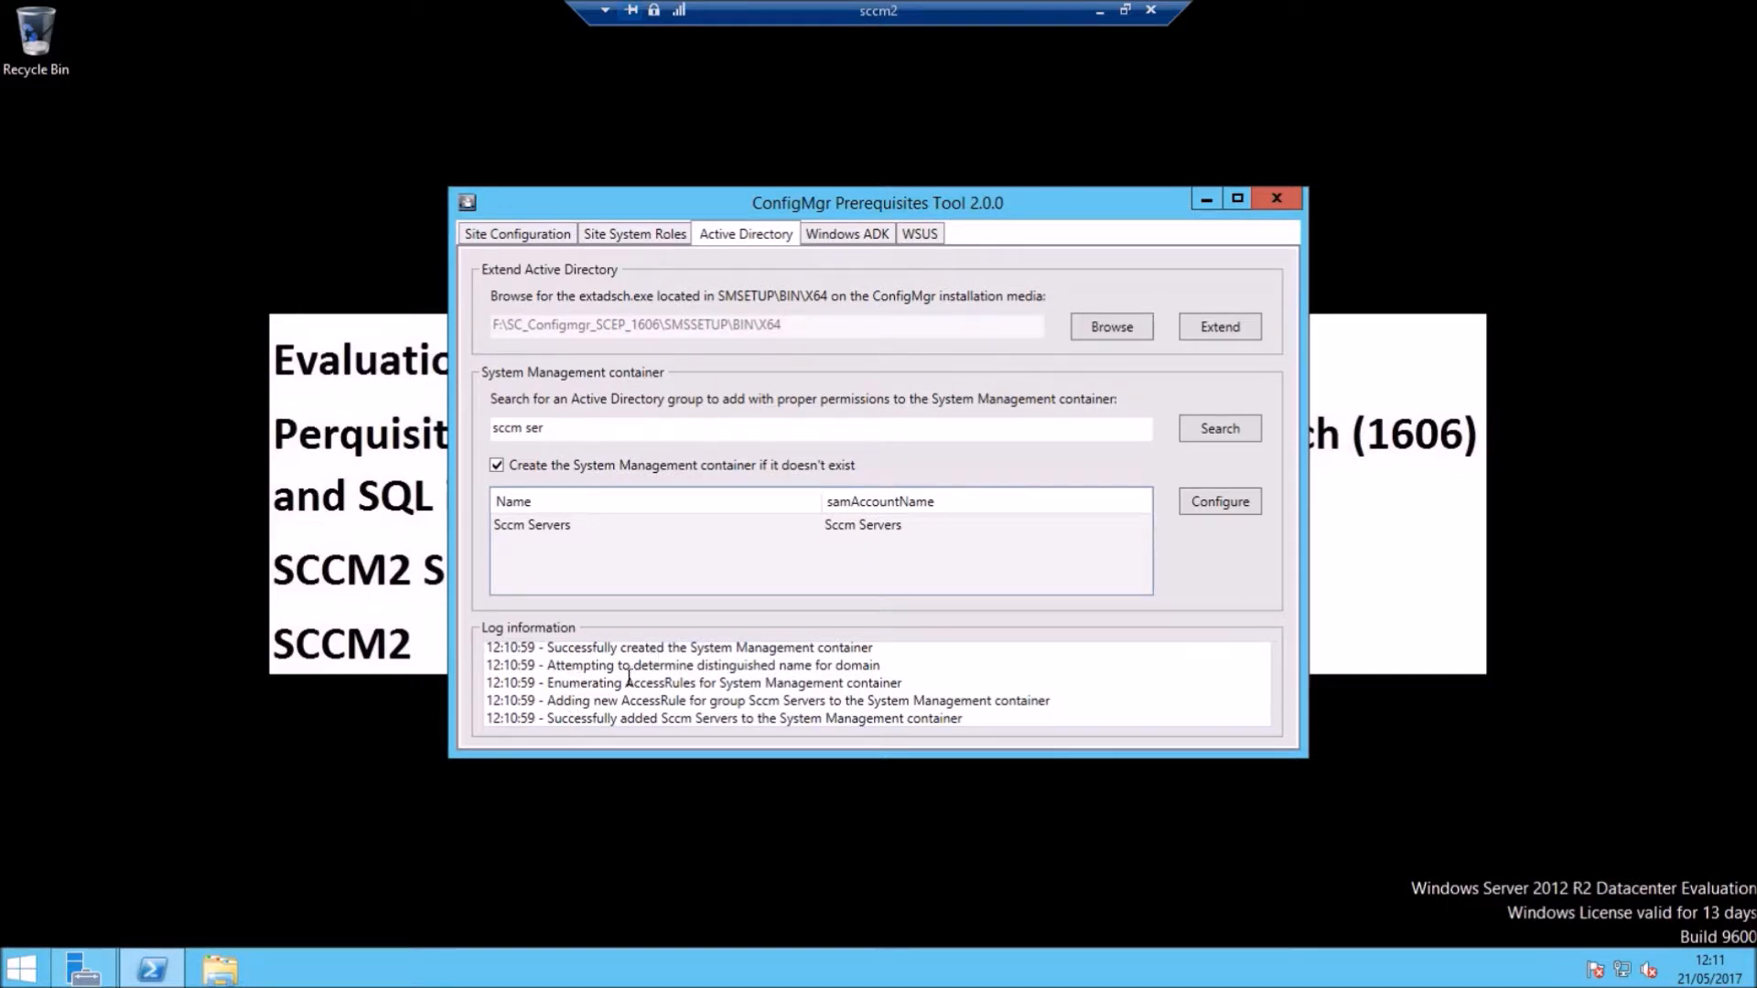
pyautogui.moveTo(547, 683); pyautogui.dragTo(925, 676)
pyautogui.moveTo(554, 720); pyautogui.dragTo(985, 729)
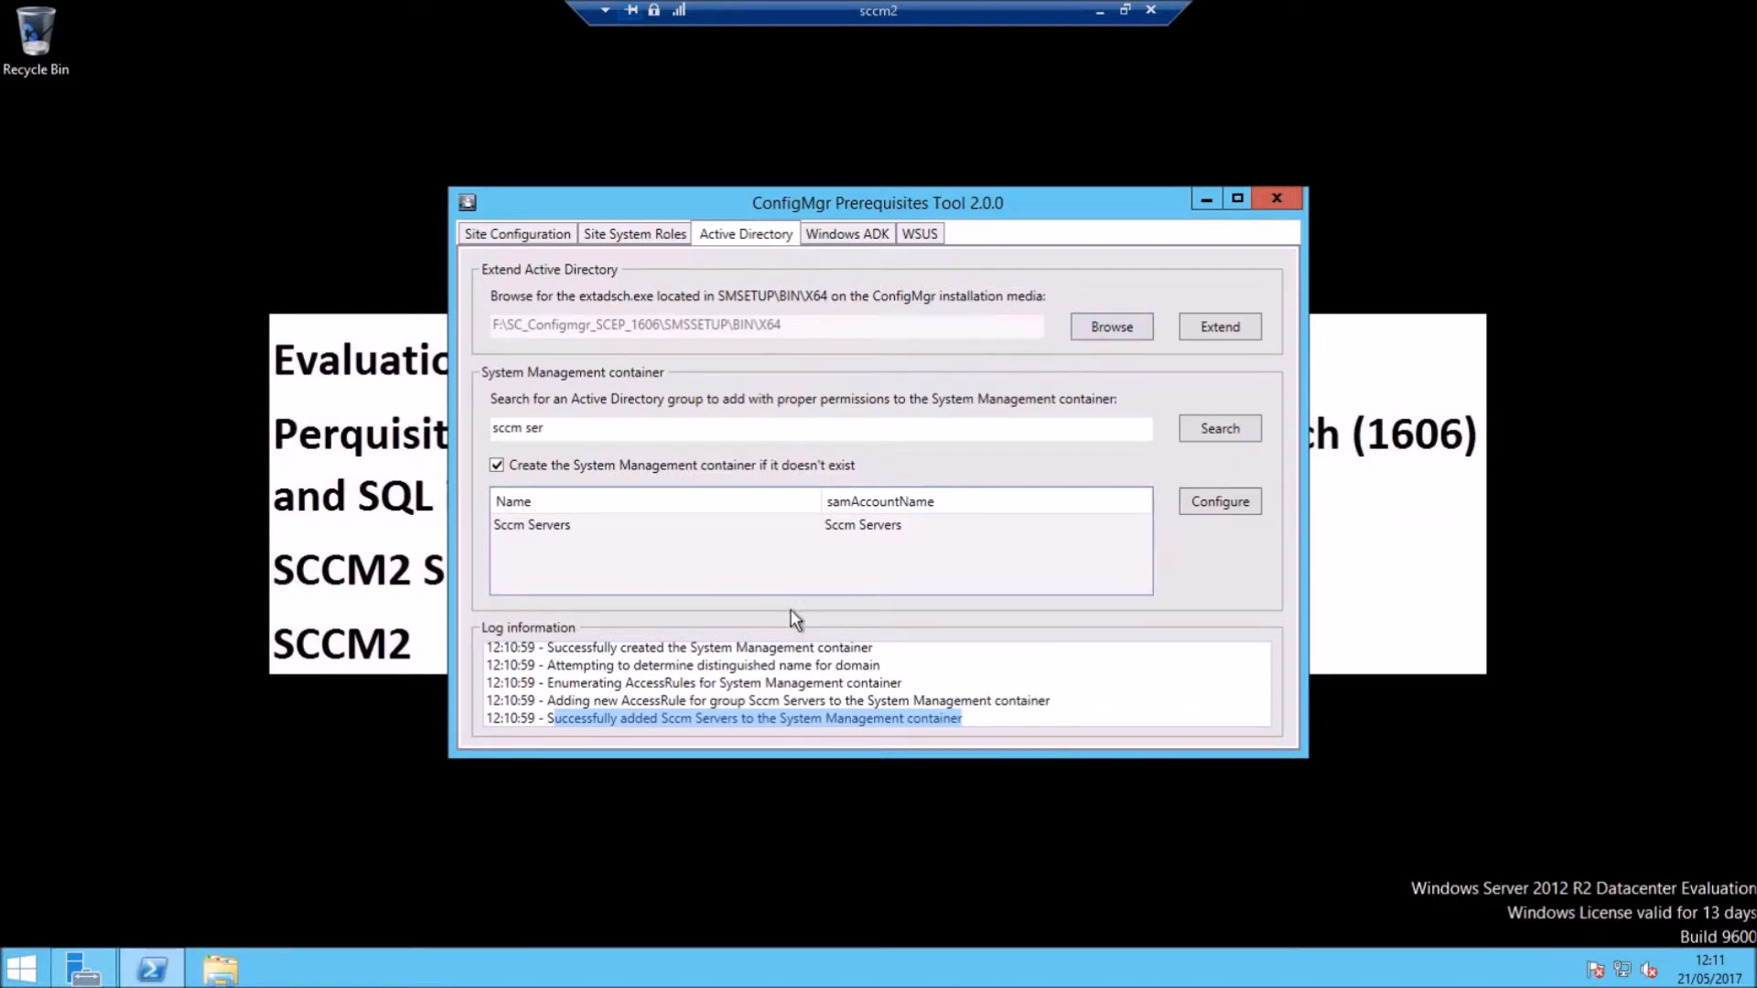
pyautogui.click(860, 235)
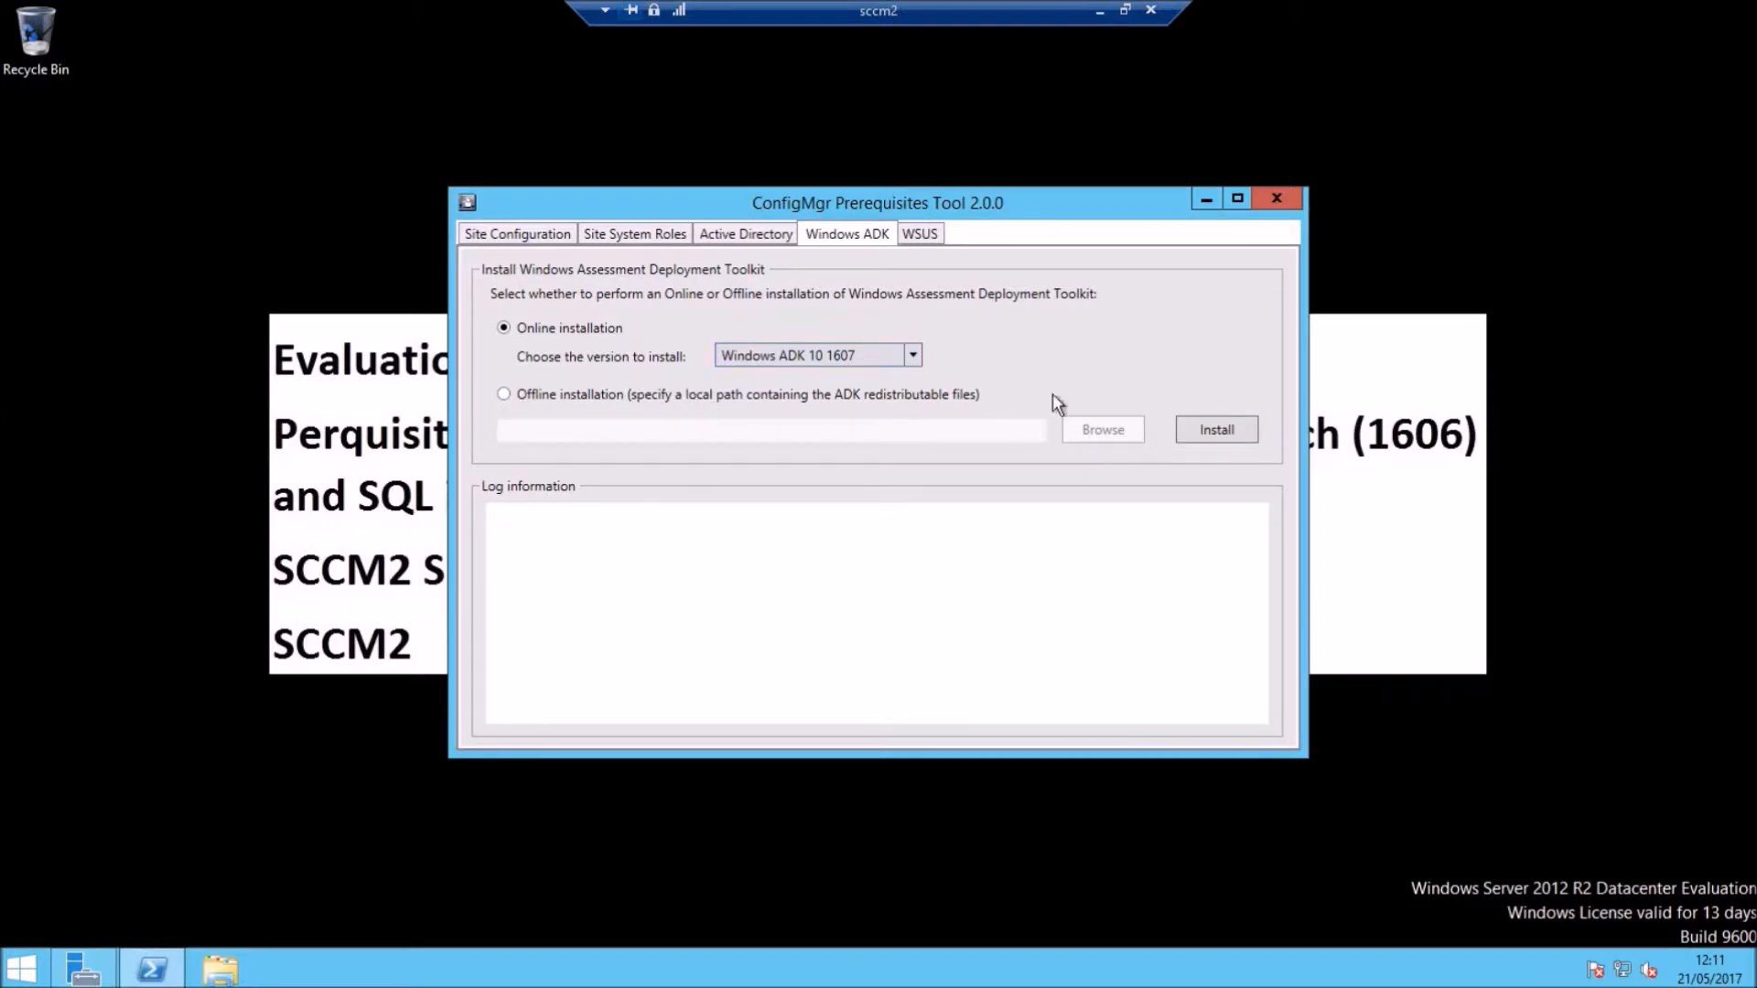
# Step: Start the online Windows ADK 10 1607 installation and bring up the Start screen
pyautogui.click(1216, 432)
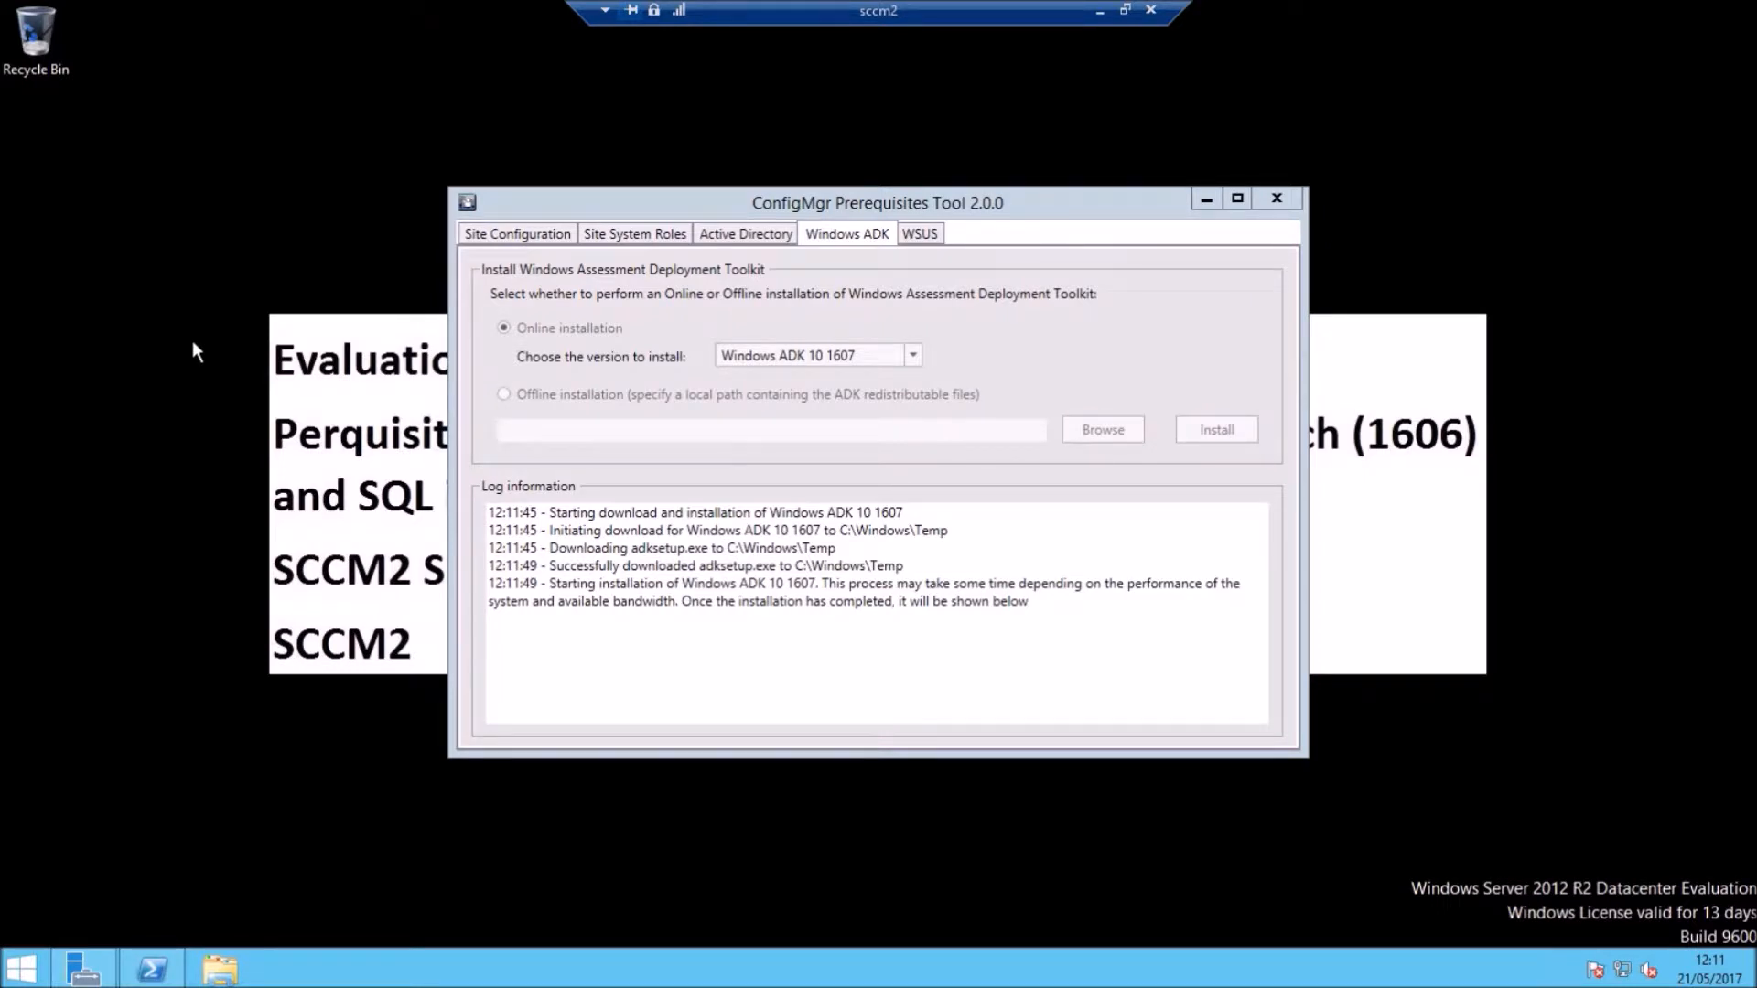
pyautogui.click(35, 970)
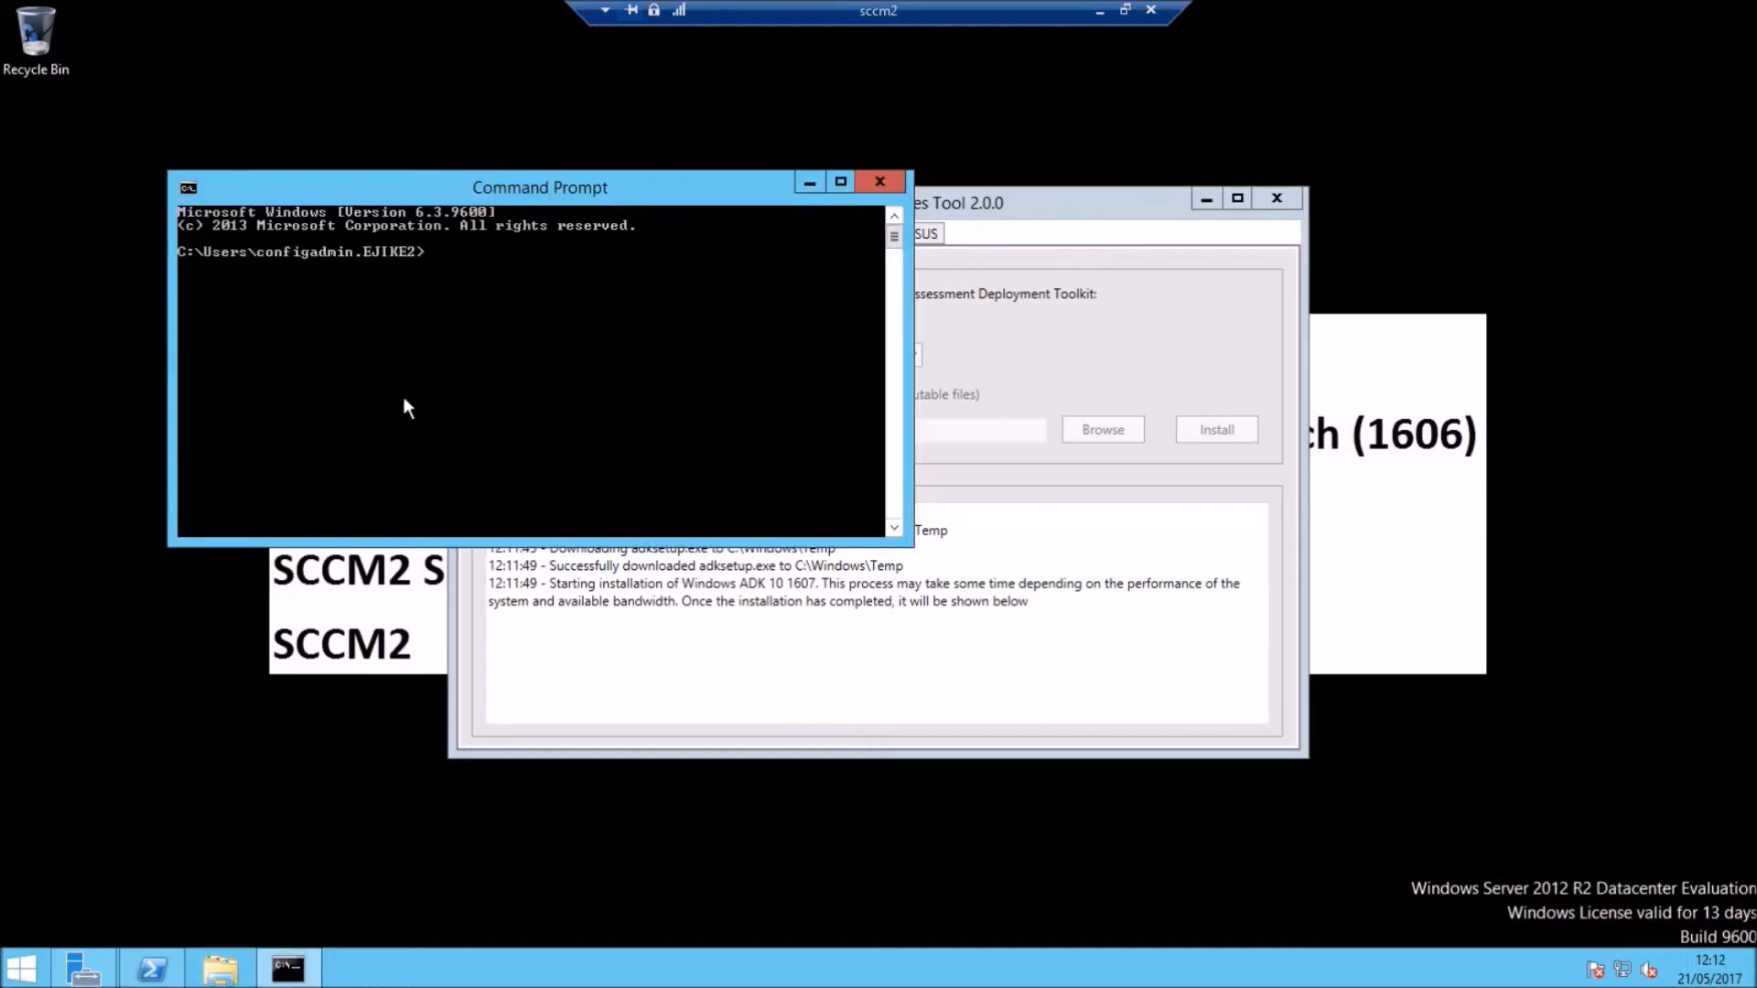
# Step: Restart sccm2 with 'shutdown -r' in Command Prompt and dismiss the session-ended notice
pyautogui.write('shutdown -r')
pyautogui.moveTo(337, 183); pyautogui.dragTo(198, 30)
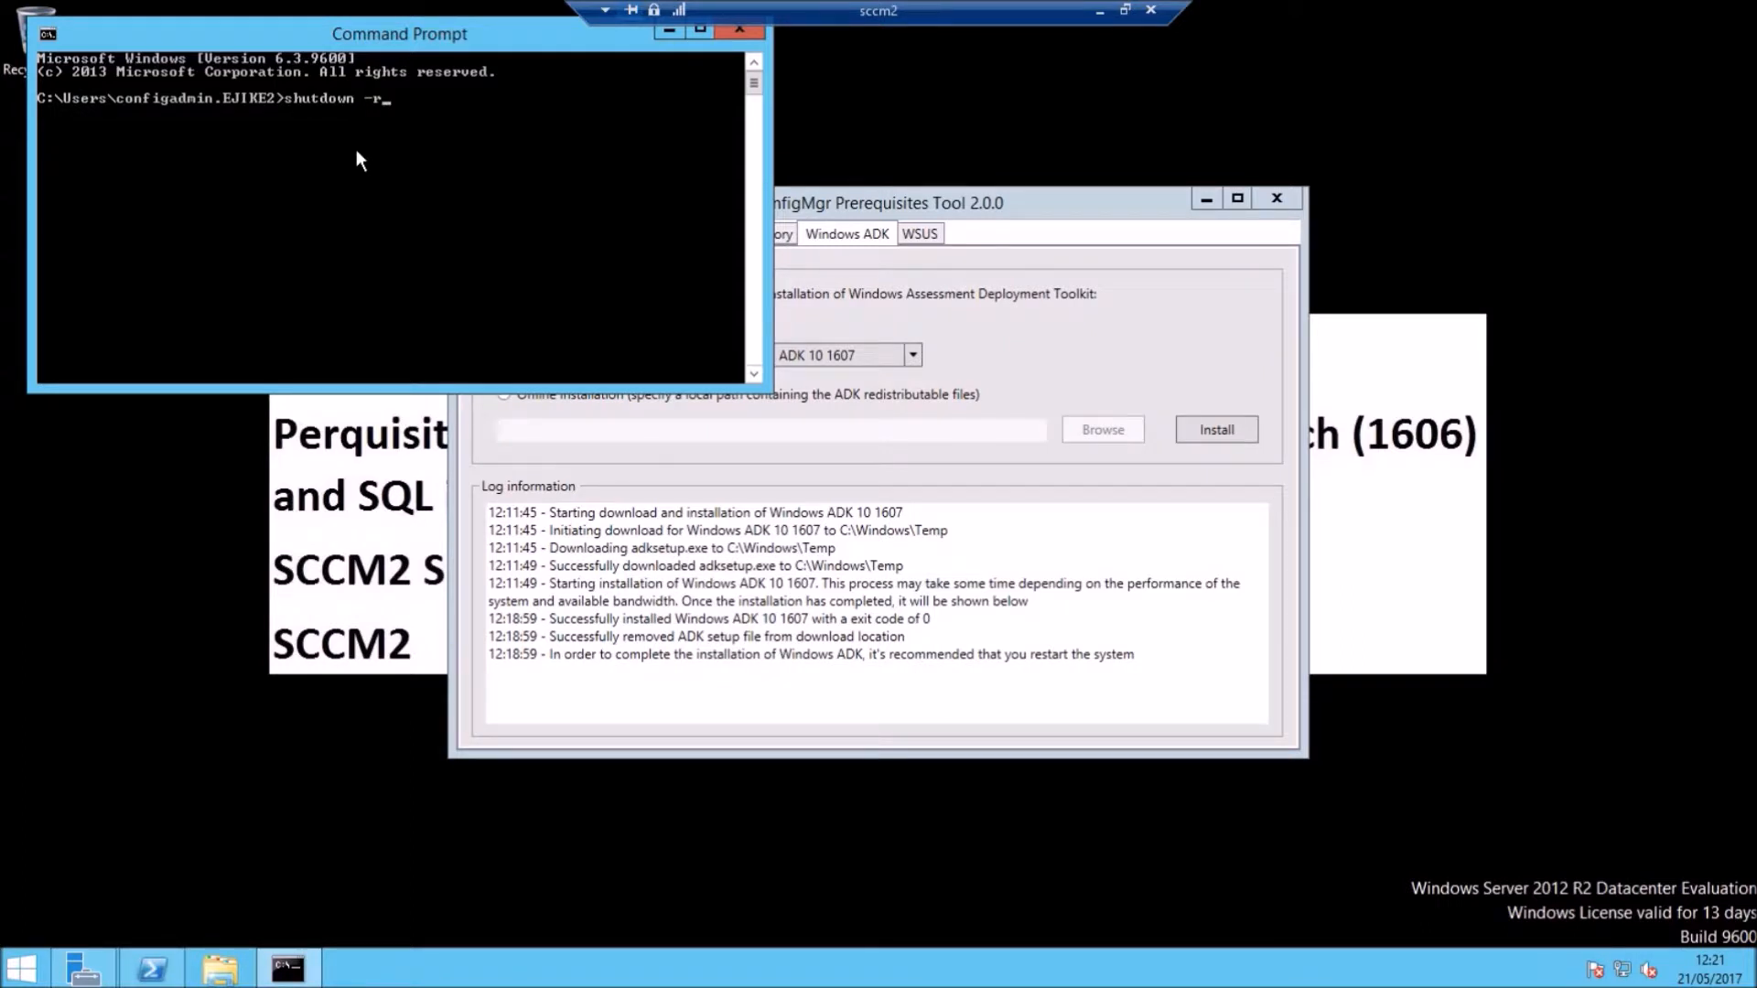
pyautogui.press('Return')
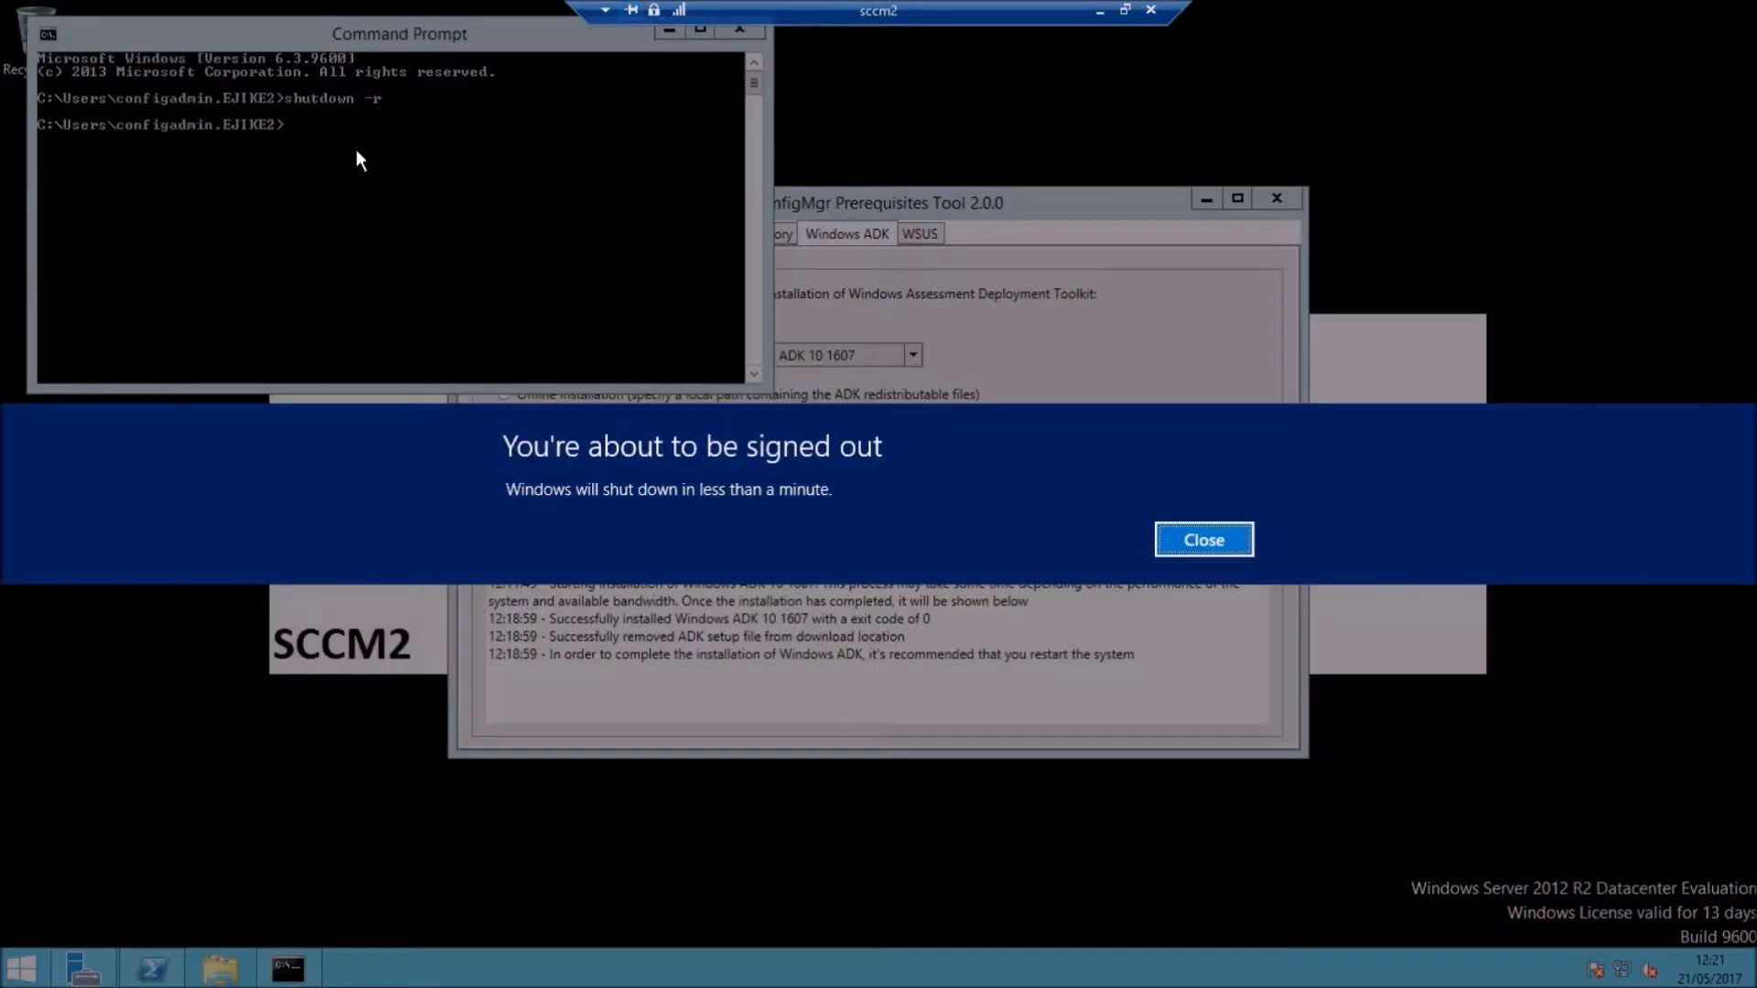
pyautogui.click(1085, 179)
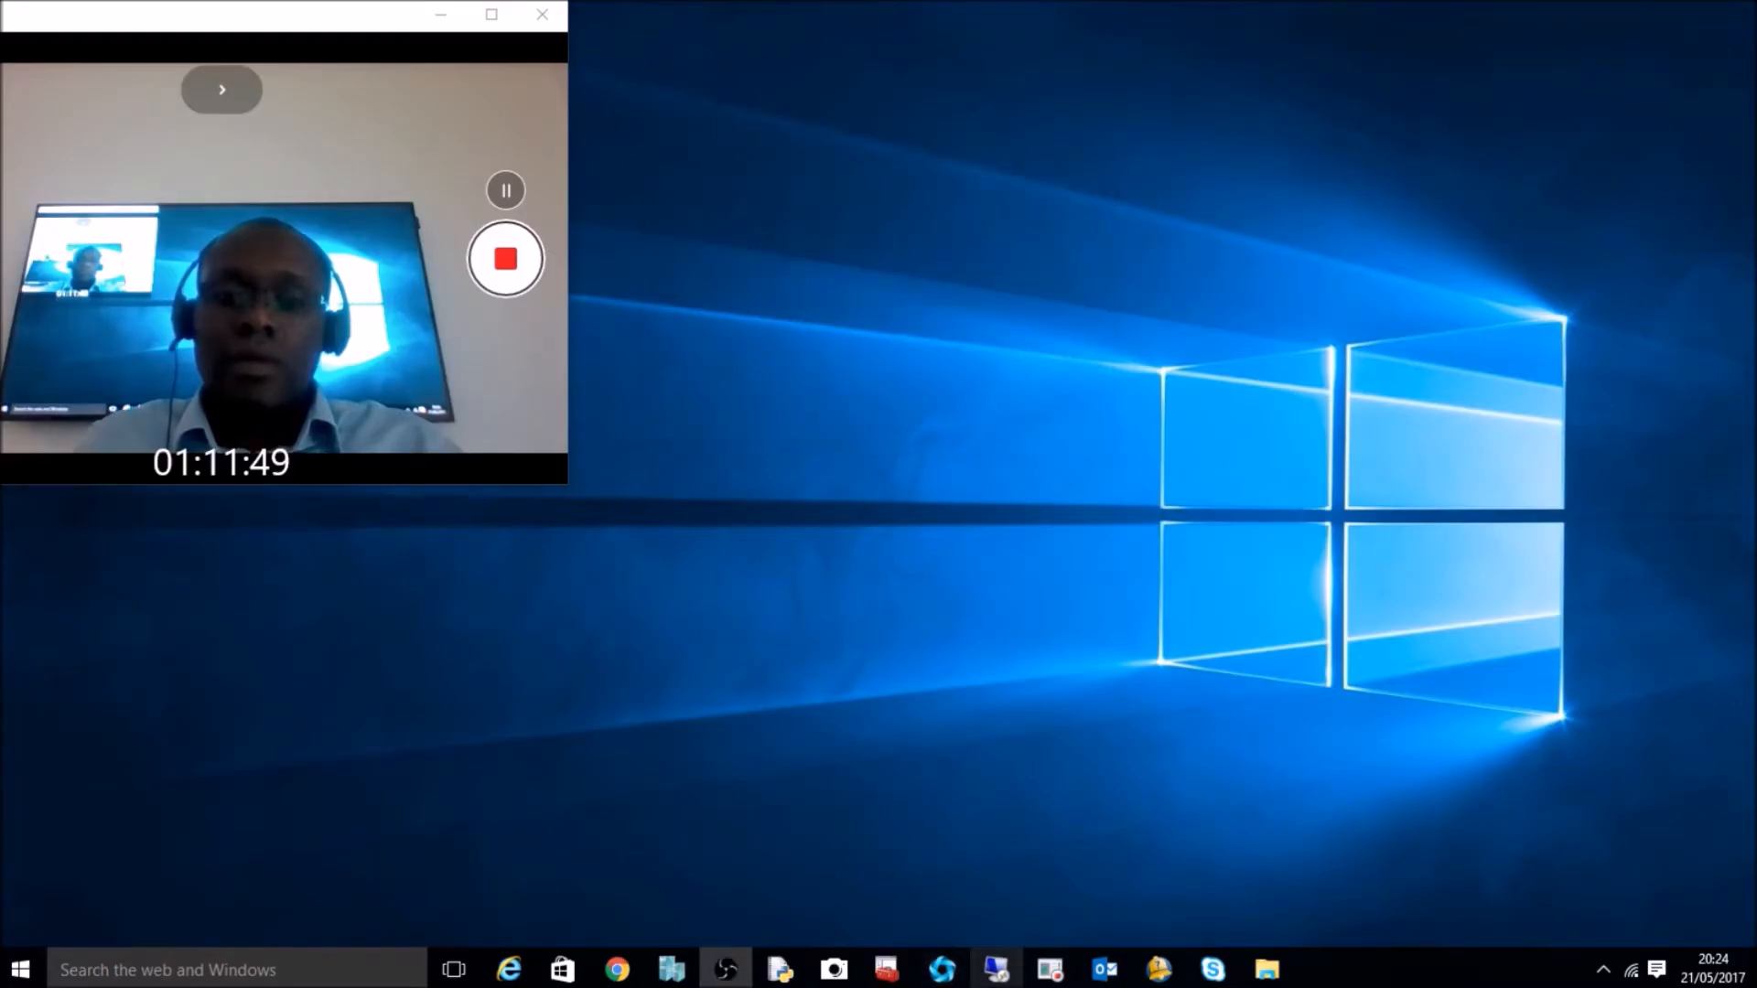
# Step: Reconnect Remote Desktop to sccm2 and sign in with the admin account password
pyautogui.click(995, 970)
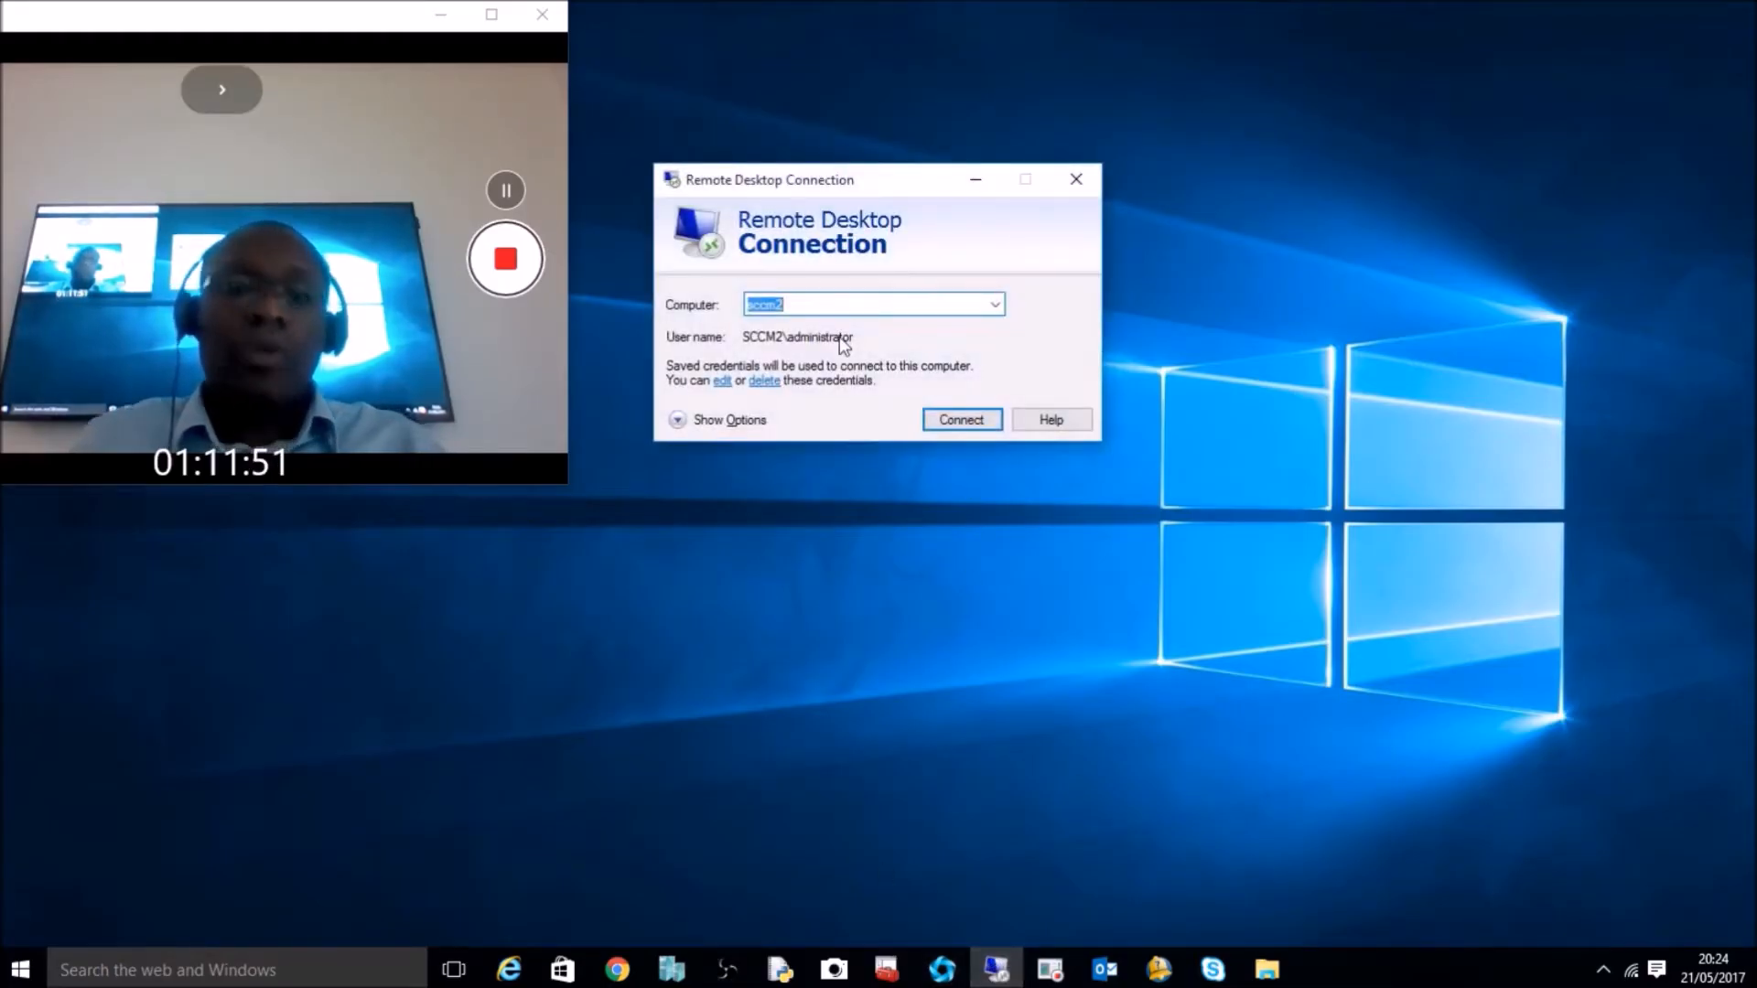
pyautogui.press('Return')
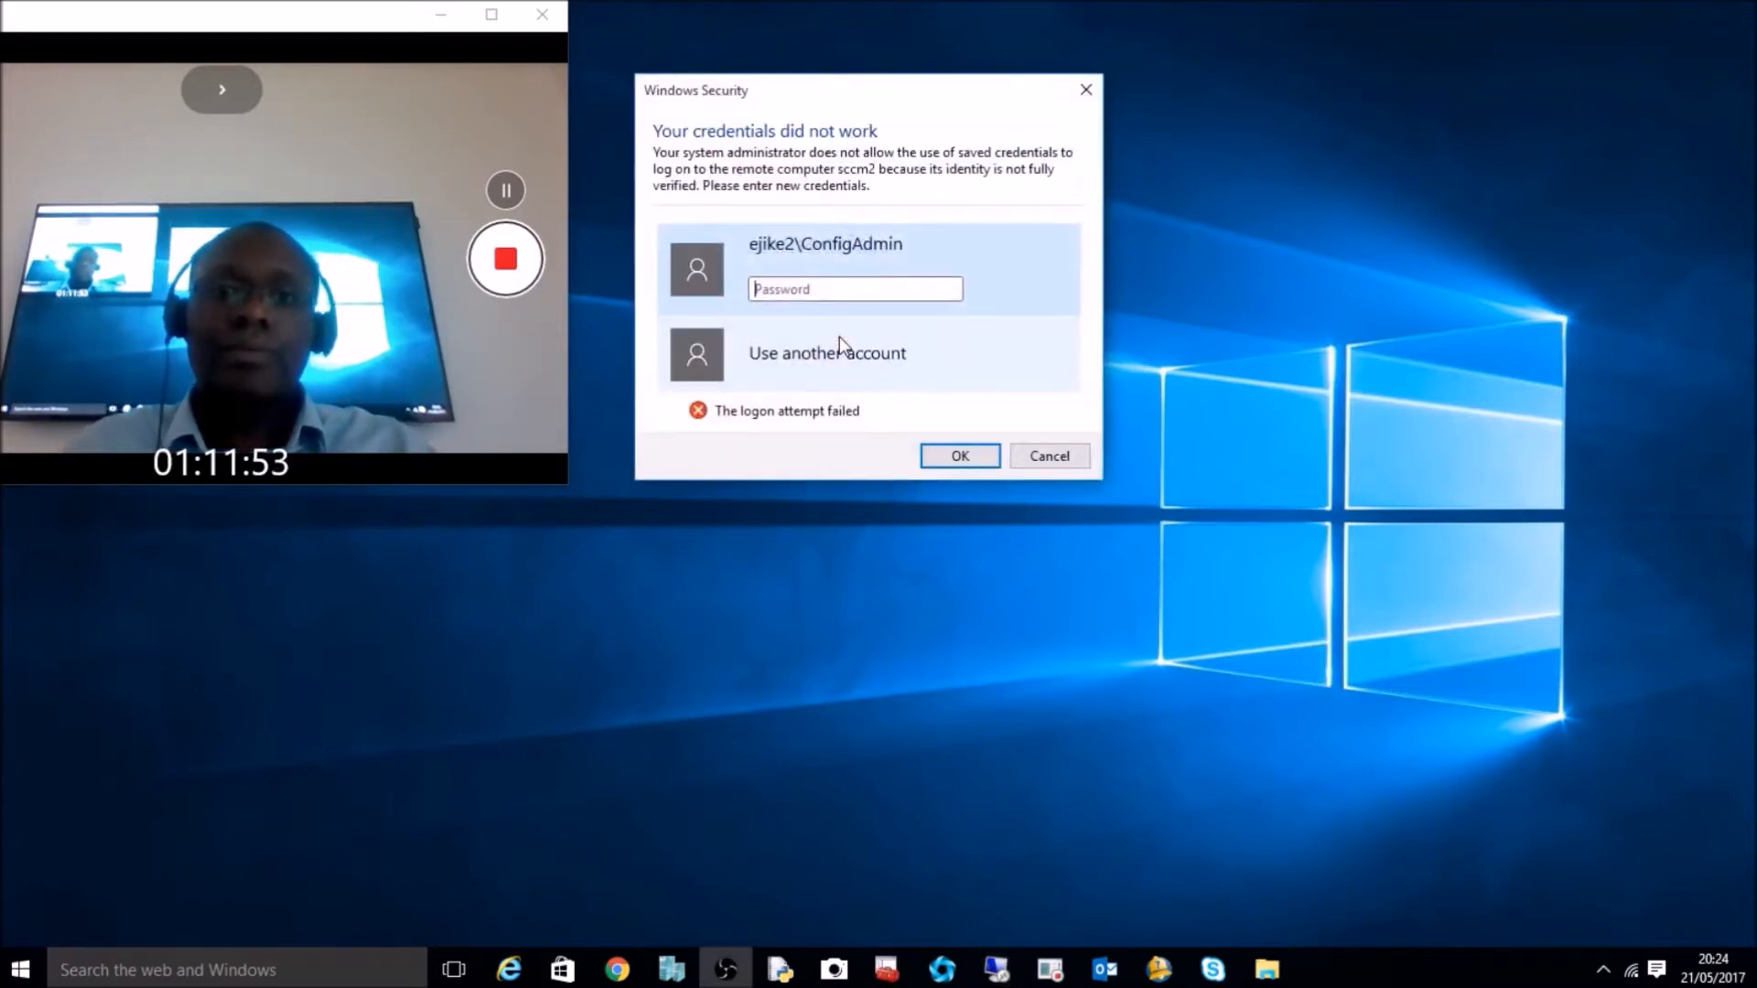
pyautogui.press('capslock')
pyautogui.write('•')
pyautogui.press('capslock')
pyautogui.write('••')
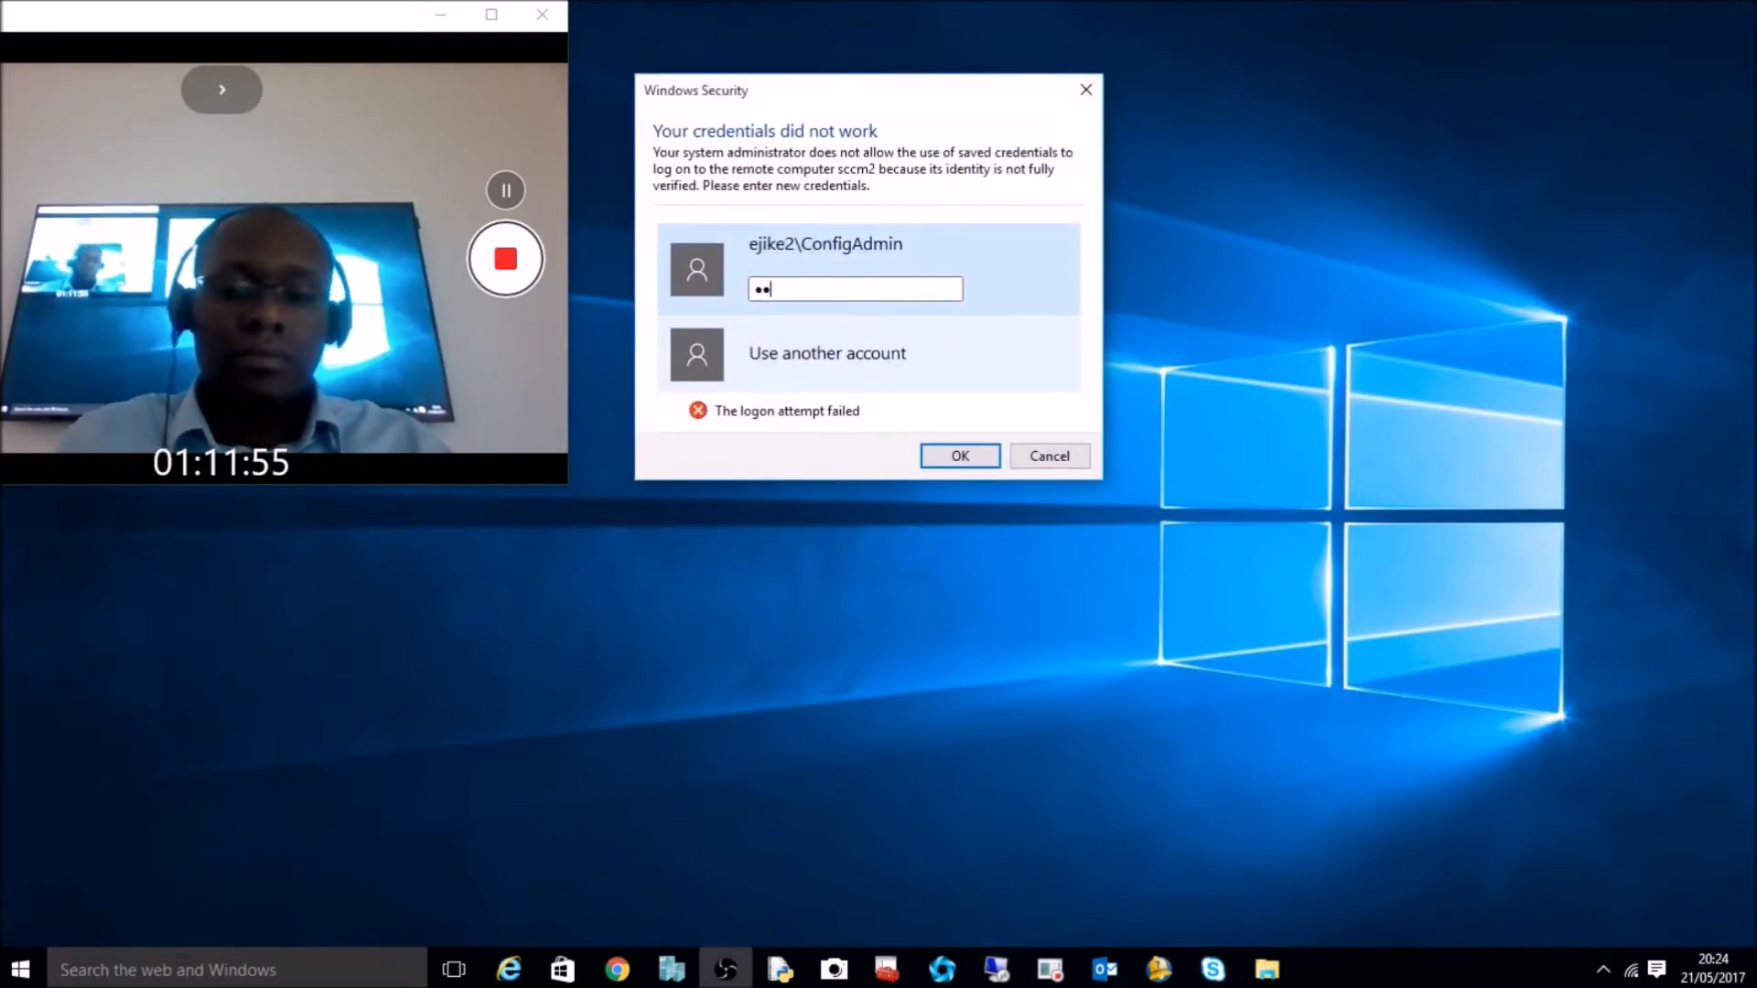
pyautogui.write('••••••')
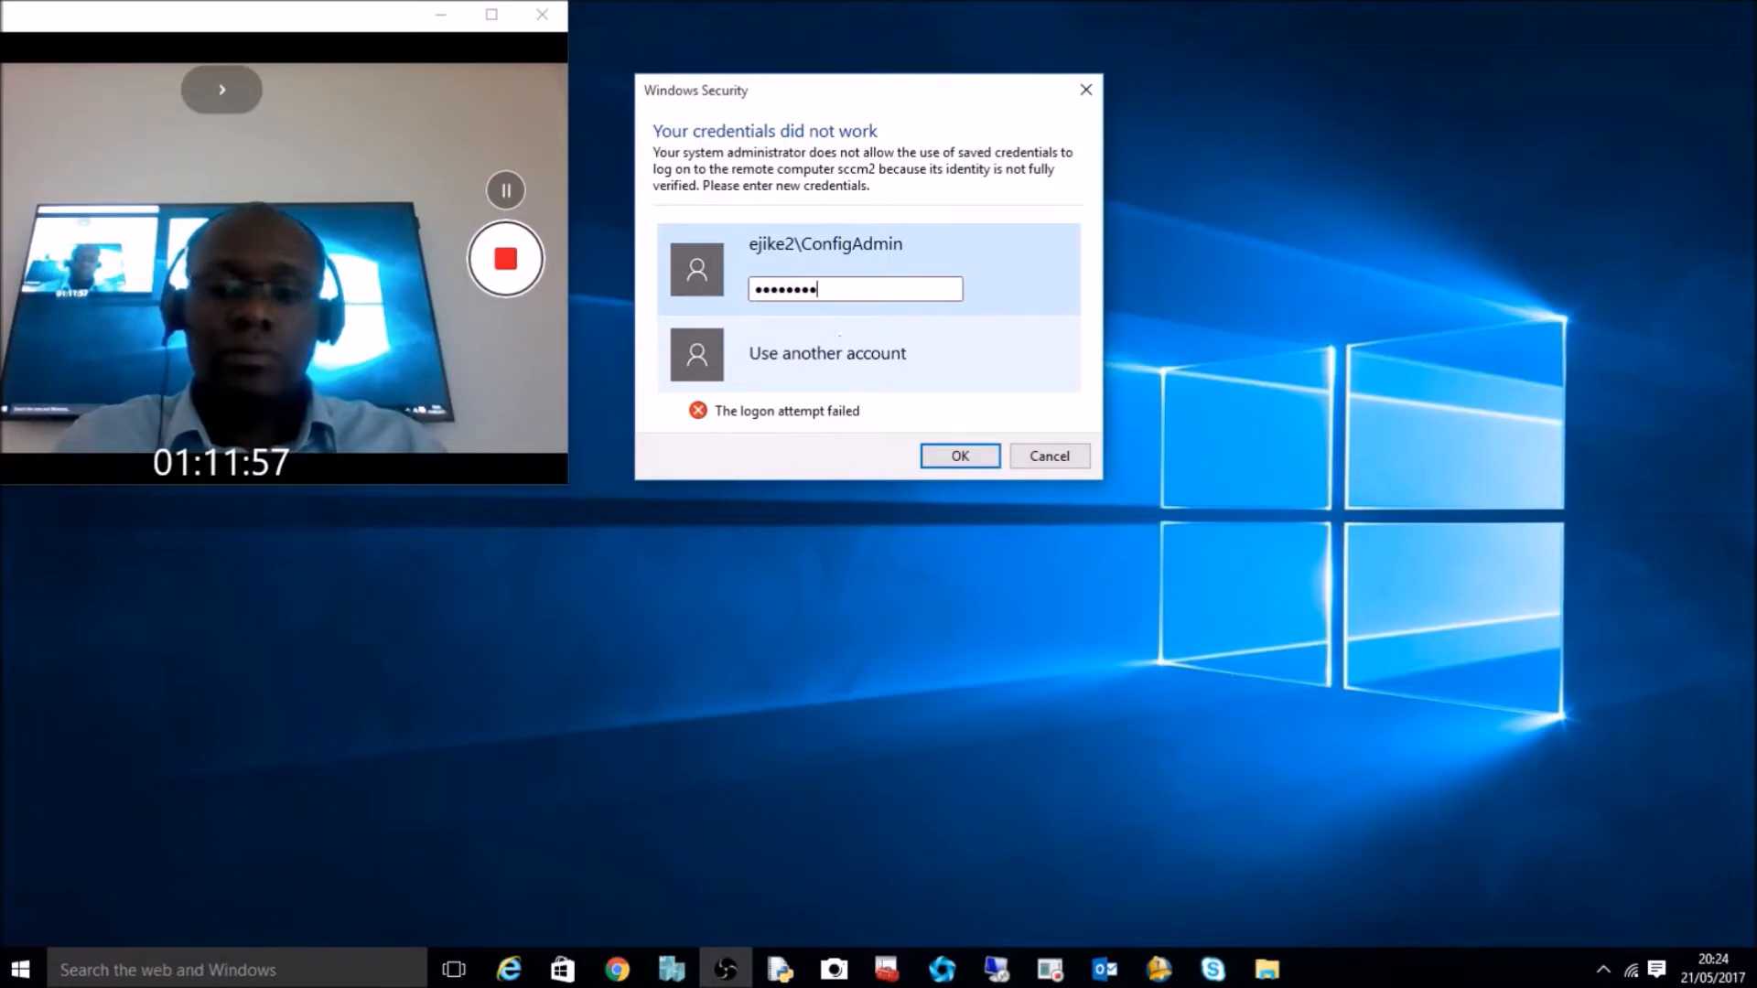
pyautogui.press('Return')
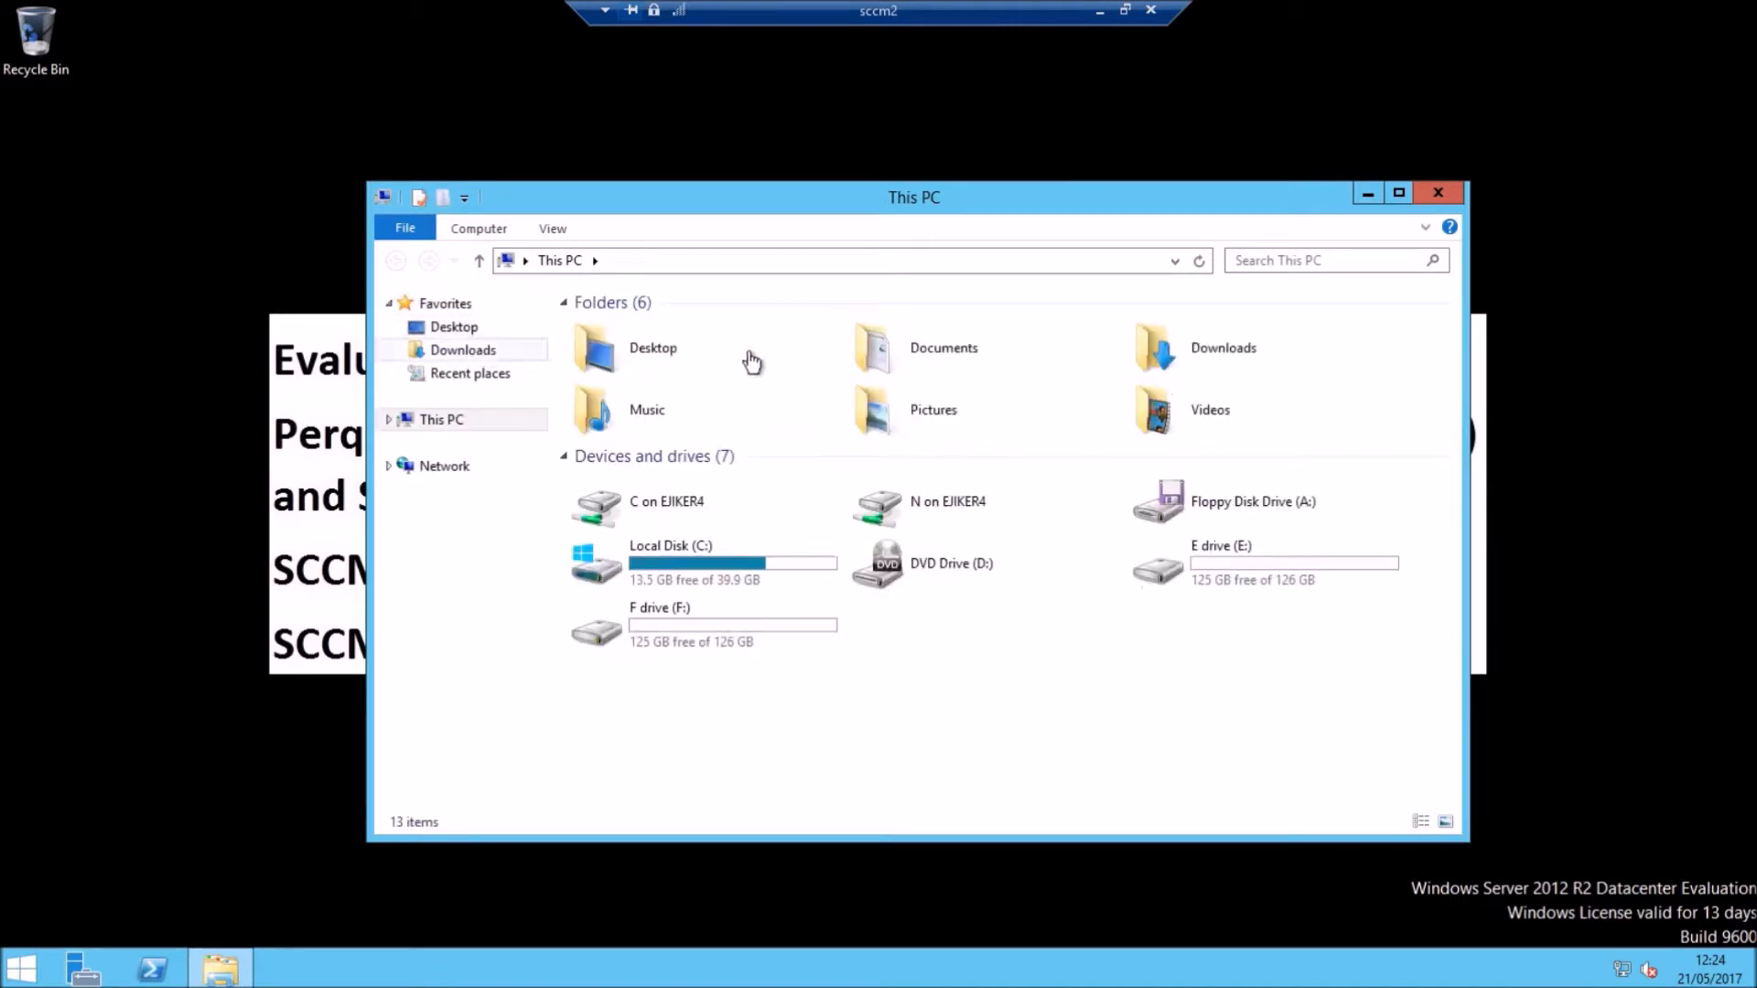
# Step: Run ConfigMgrPrerequisitesTool from Downloads\SCCM\Invoke-ConfigMgrPrerequisitesTool_2.0.0 as administrator
pyautogui.doubleClick(612, 327)
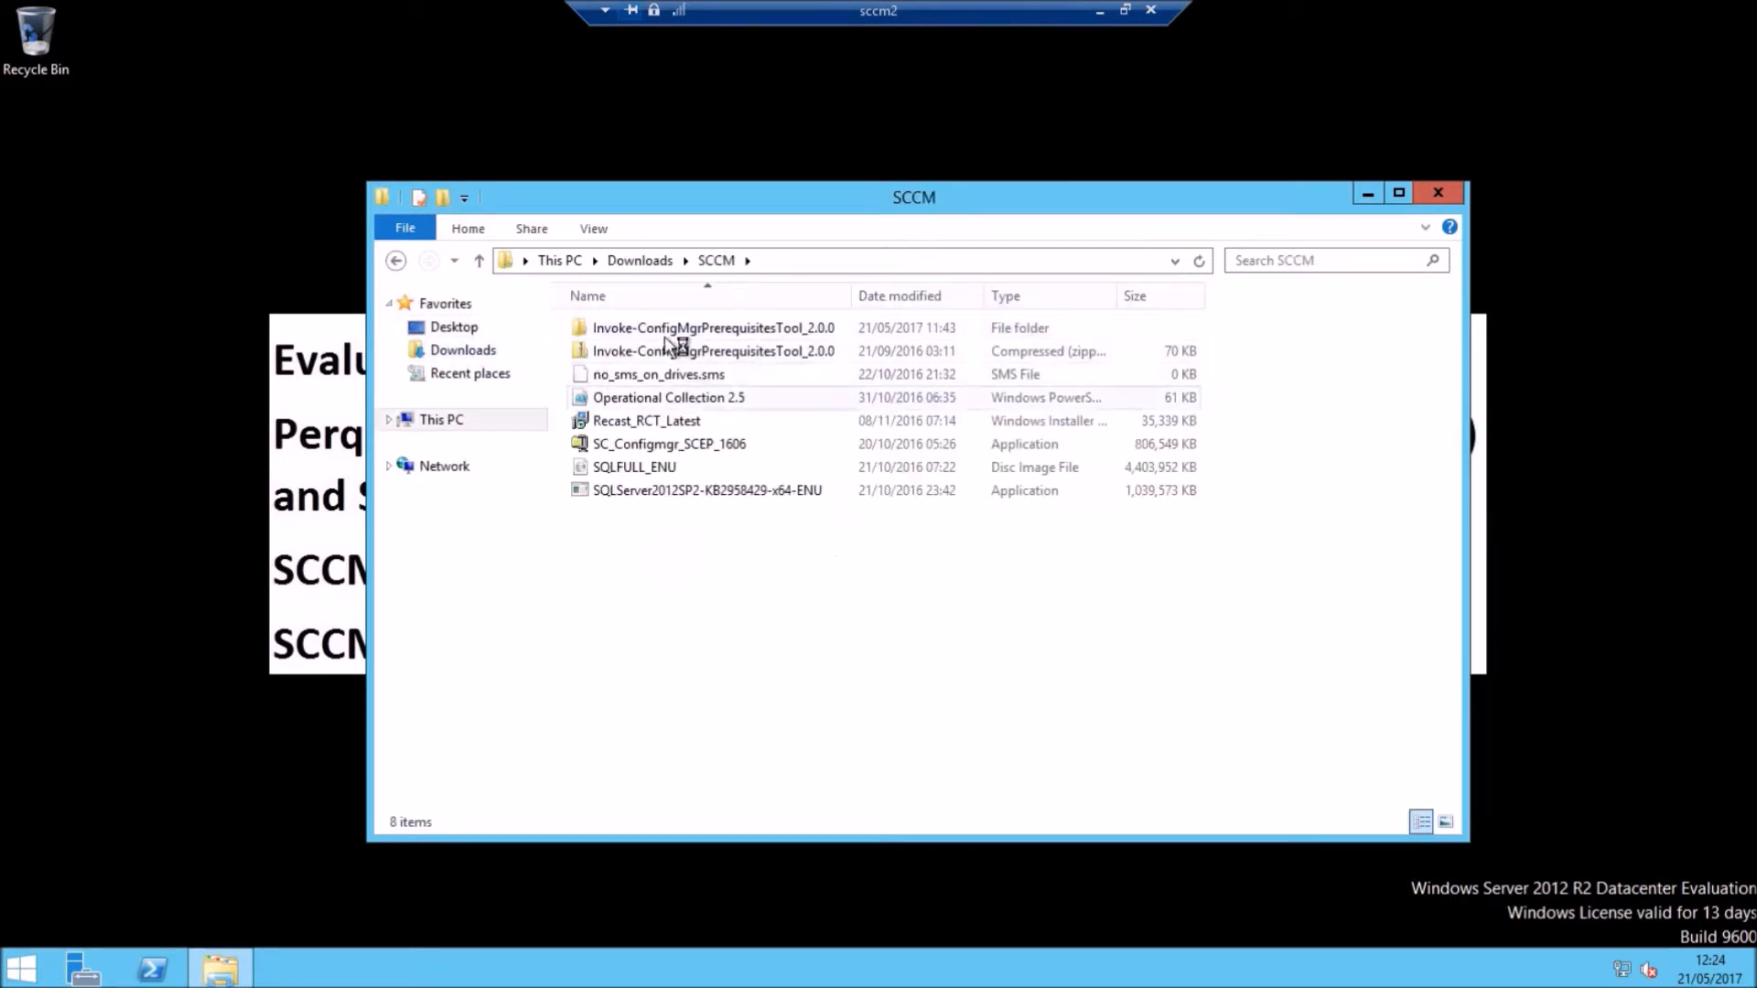
pyautogui.doubleClick(655, 329)
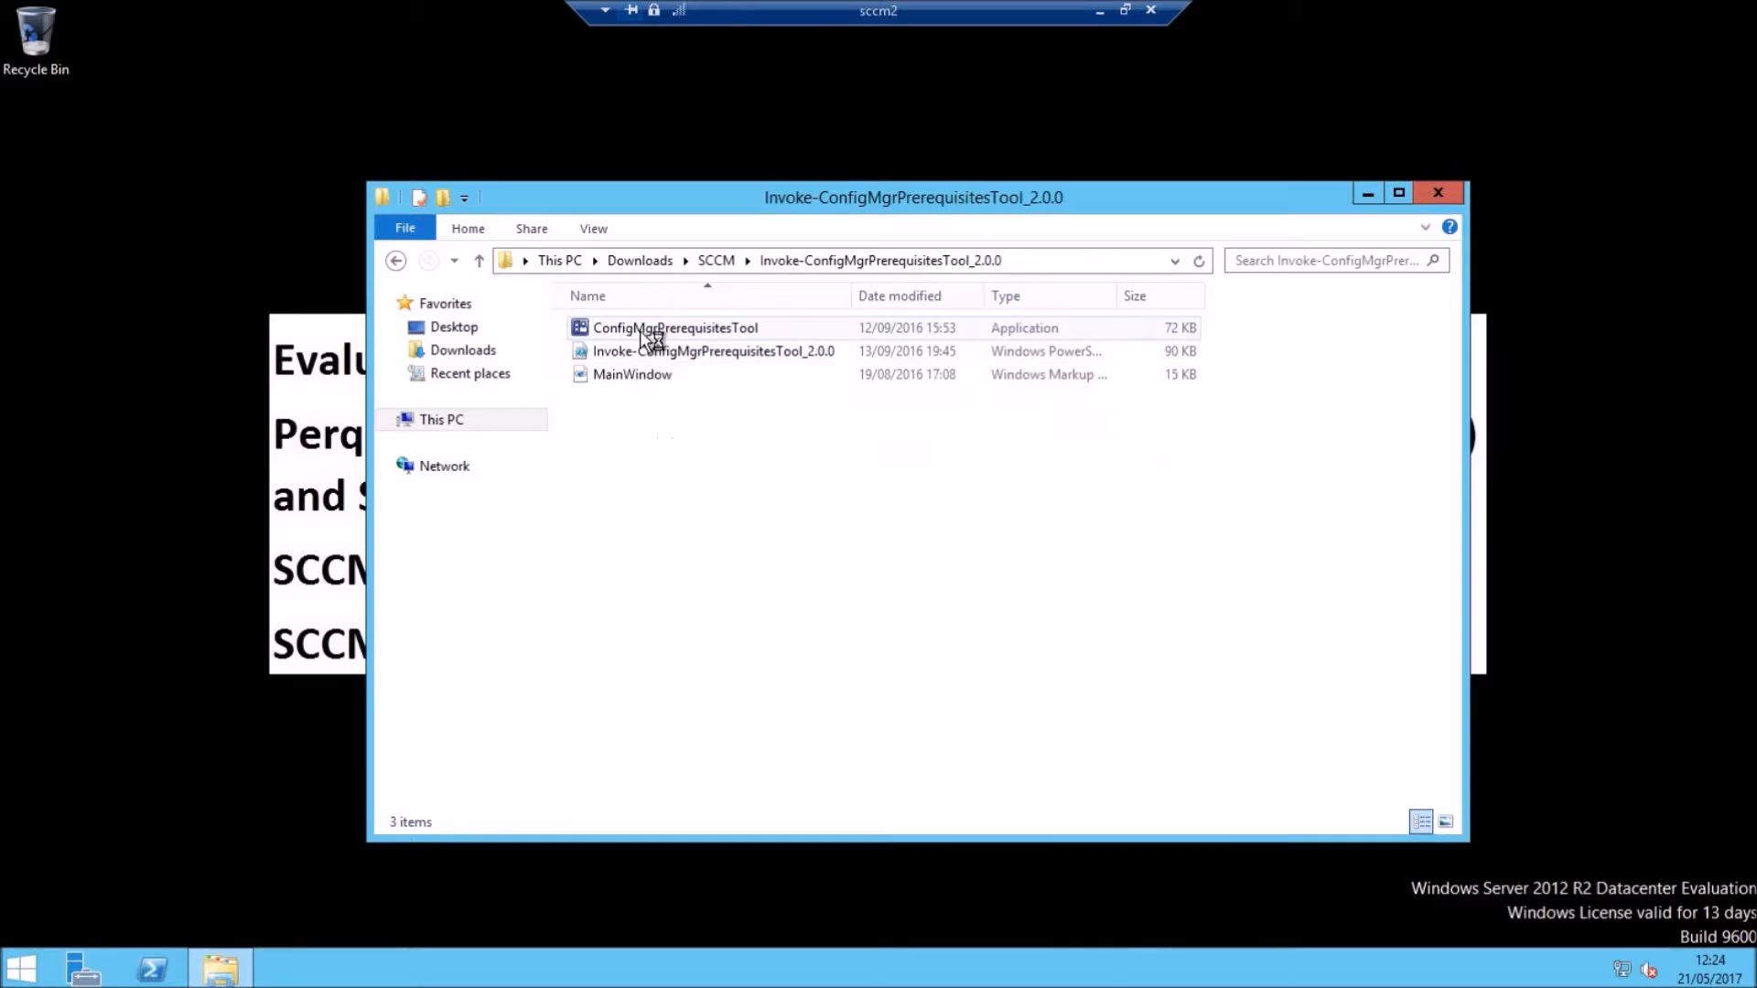
pyautogui.rightClick(640, 330)
pyautogui.click(672, 364)
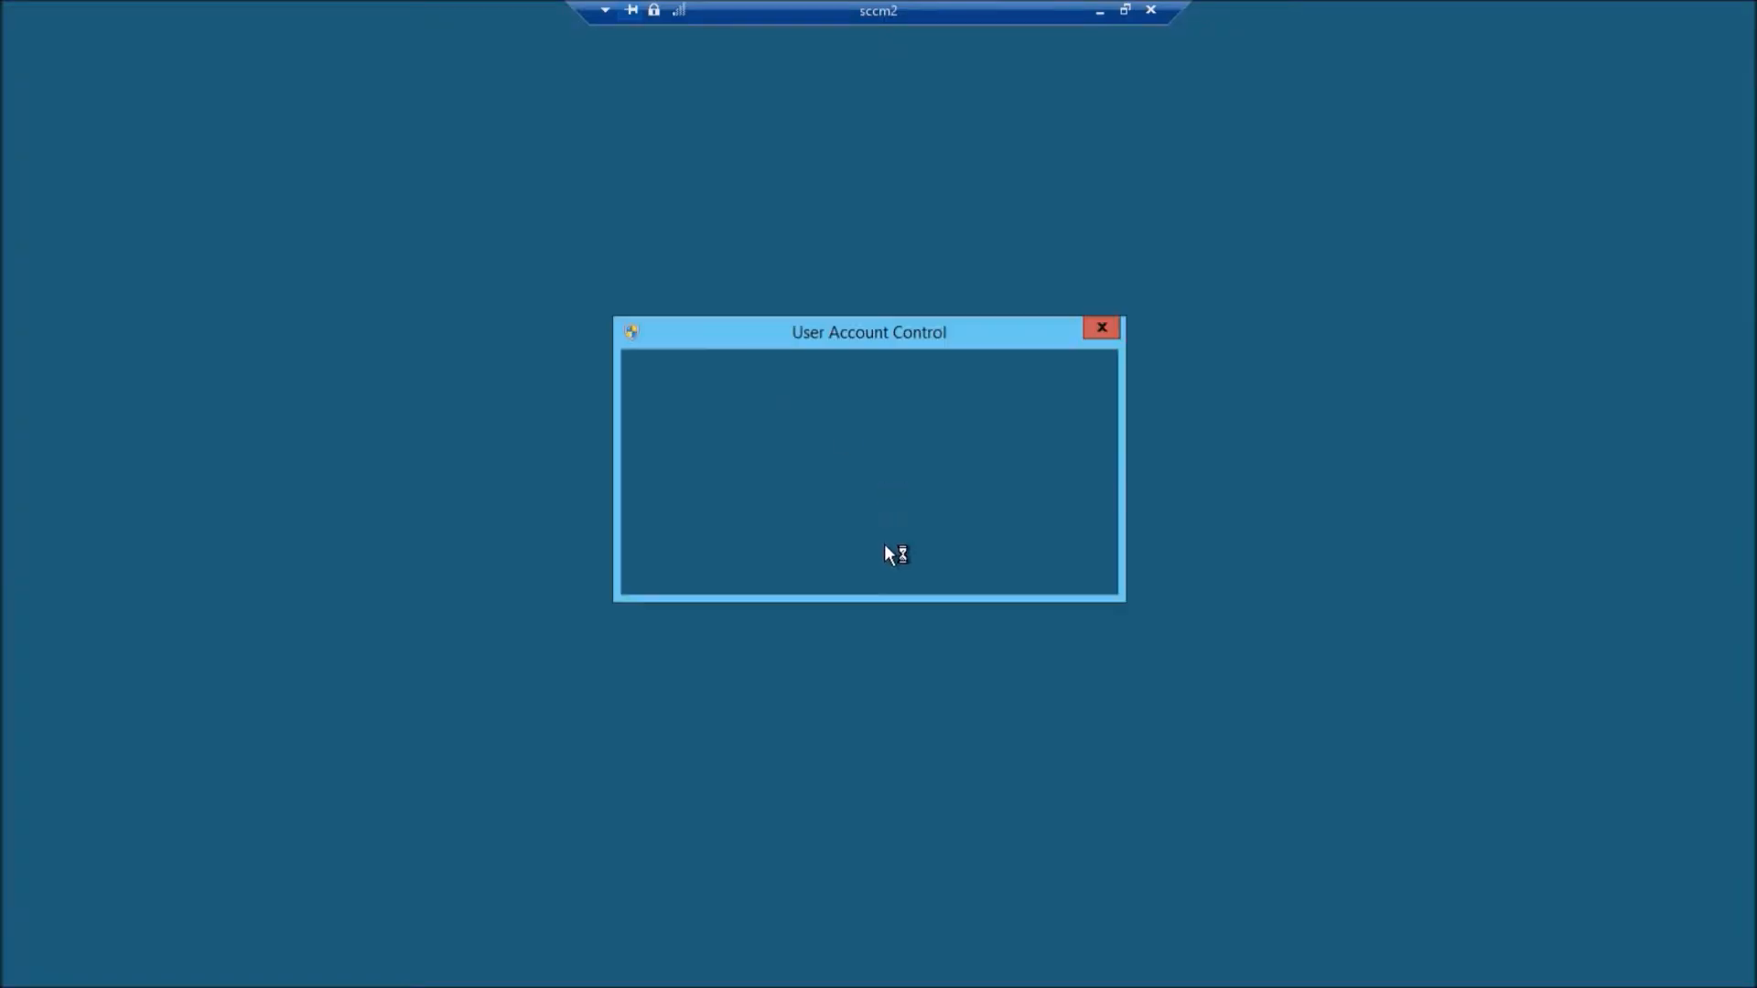
pyautogui.click(970, 528)
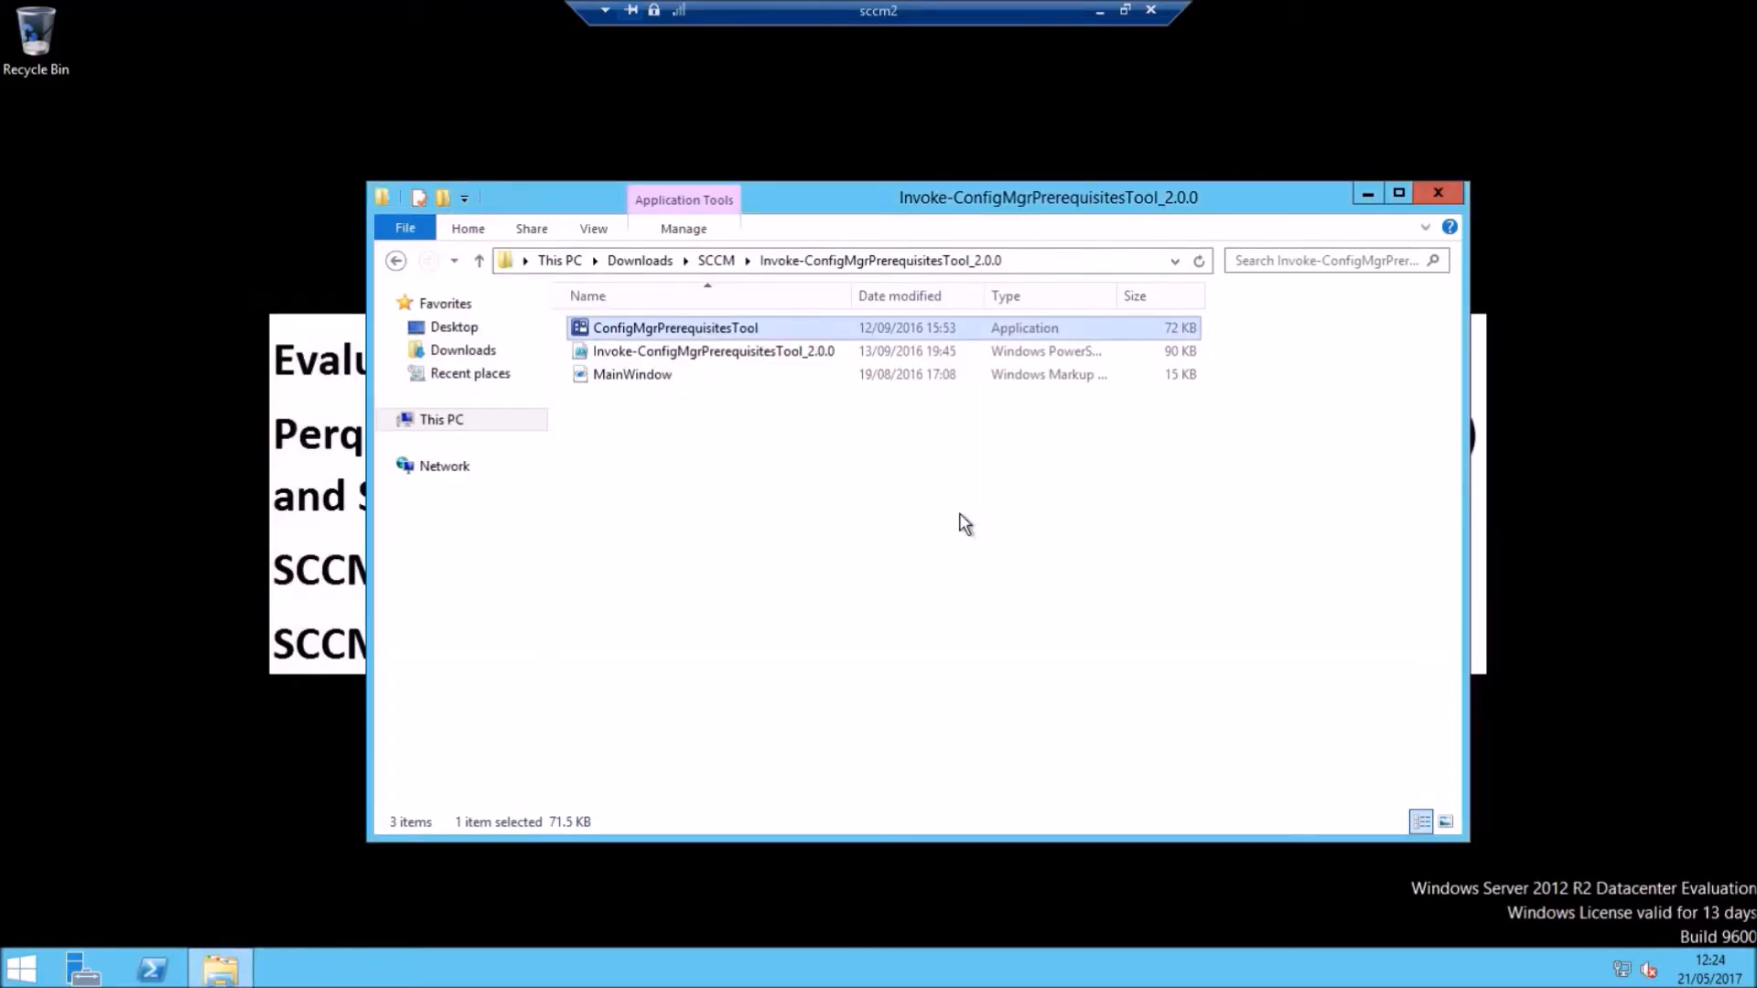
# Step: Show the Prerequisites Tool's Active Directory page and minimize Explorer and Server Manager
pyautogui.click(1363, 195)
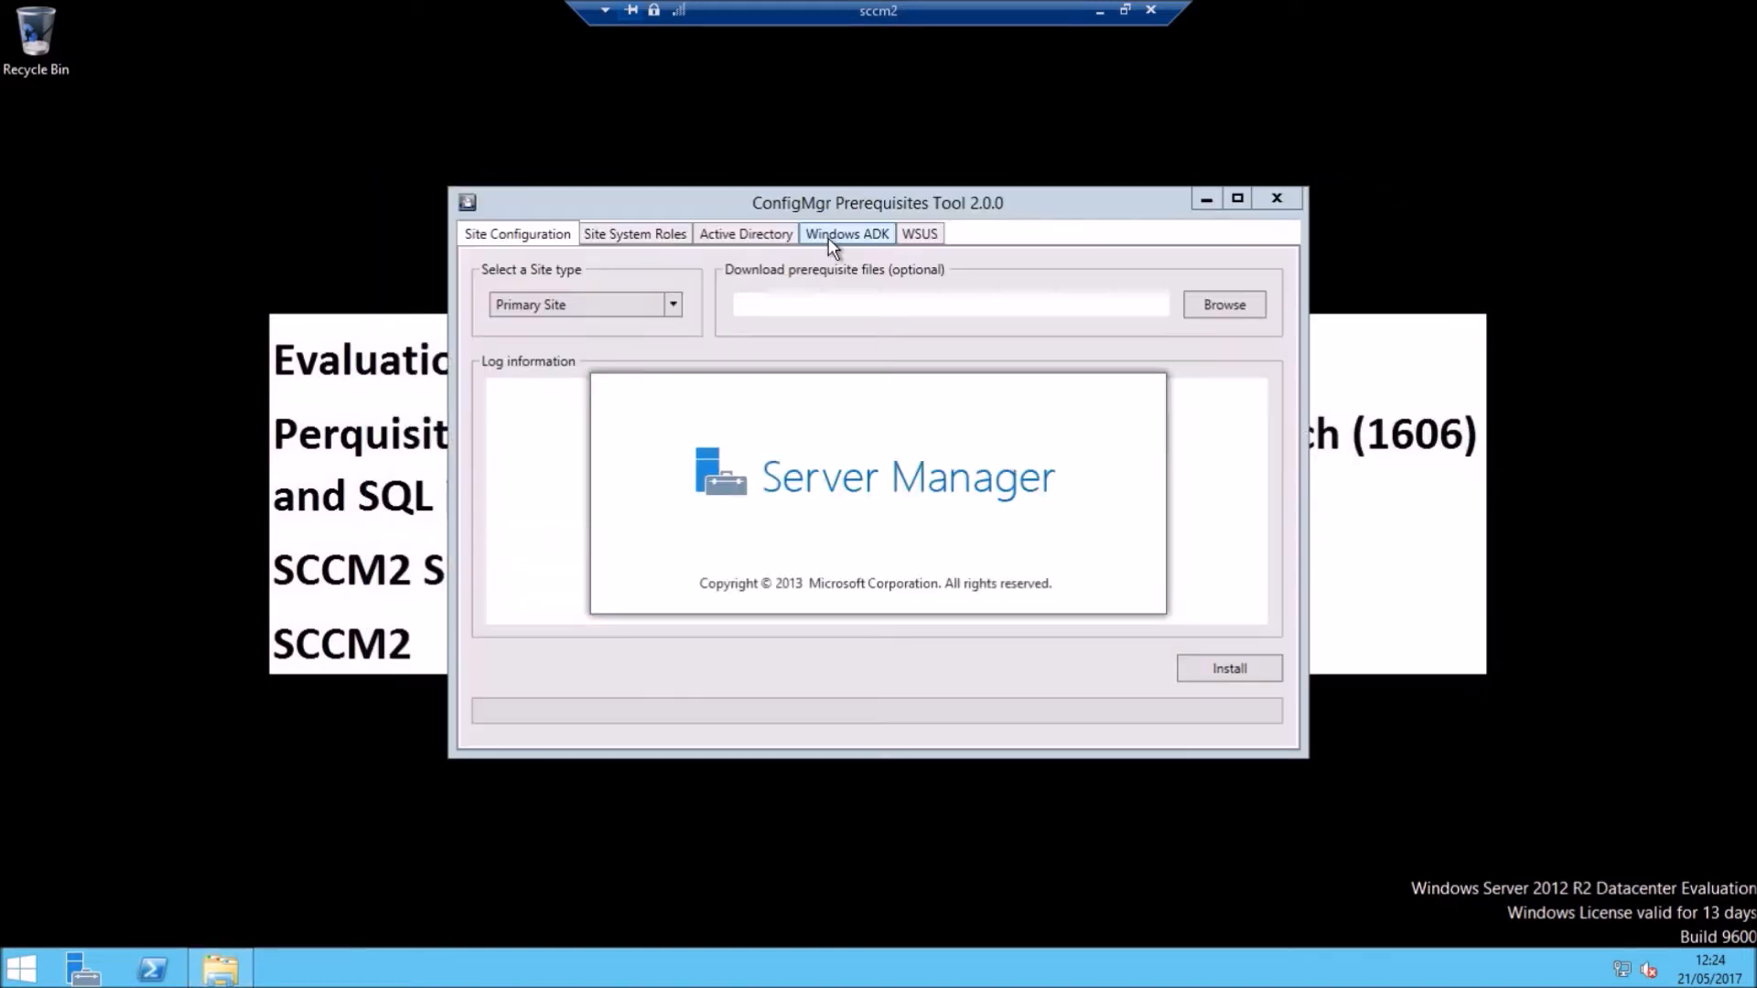
pyautogui.click(913, 192)
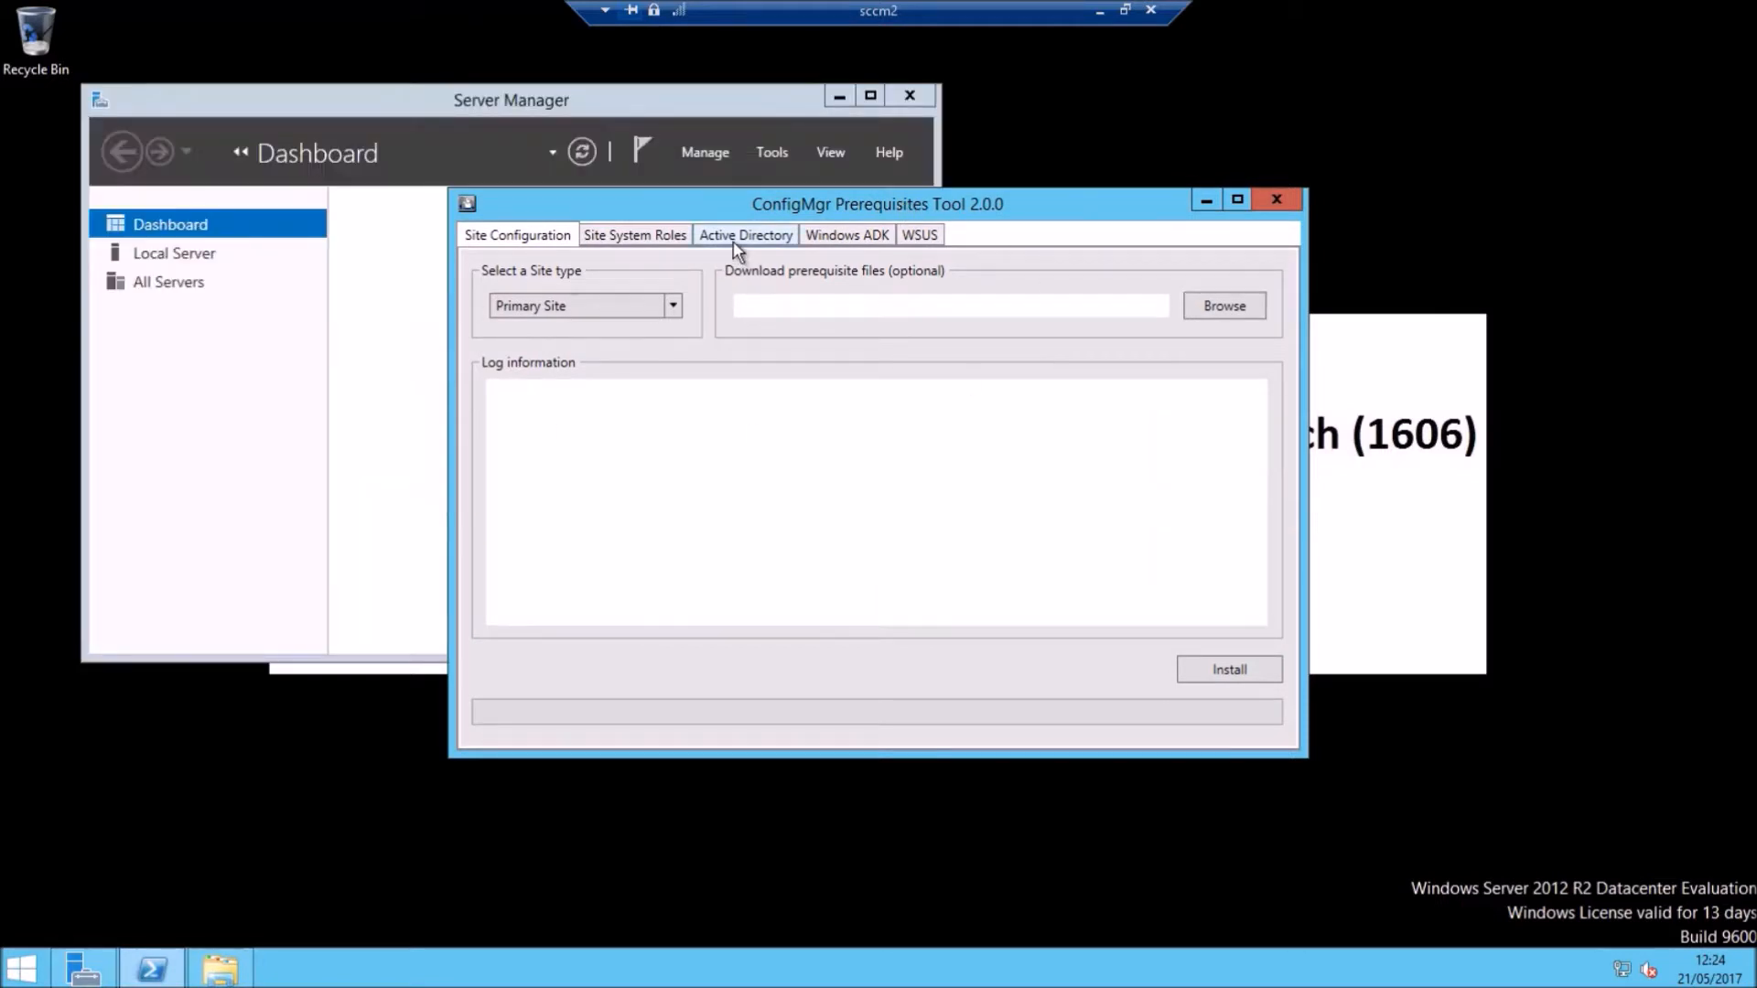
pyautogui.click(756, 242)
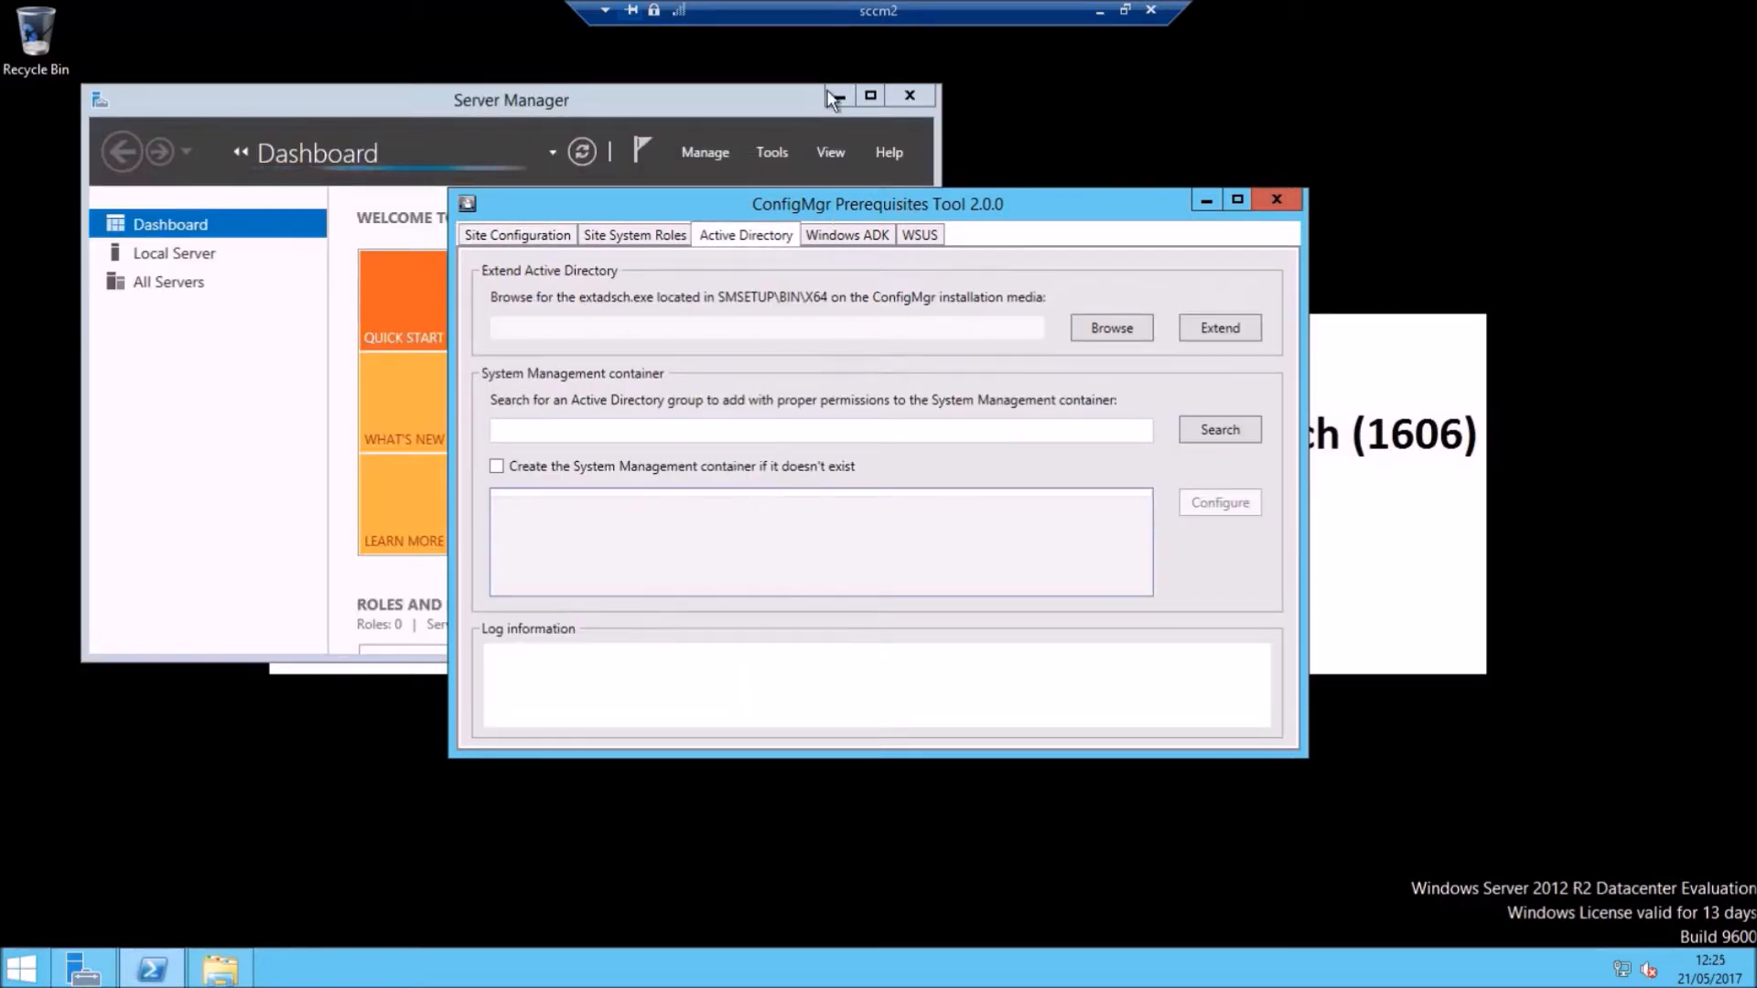
pyautogui.click(584, 95)
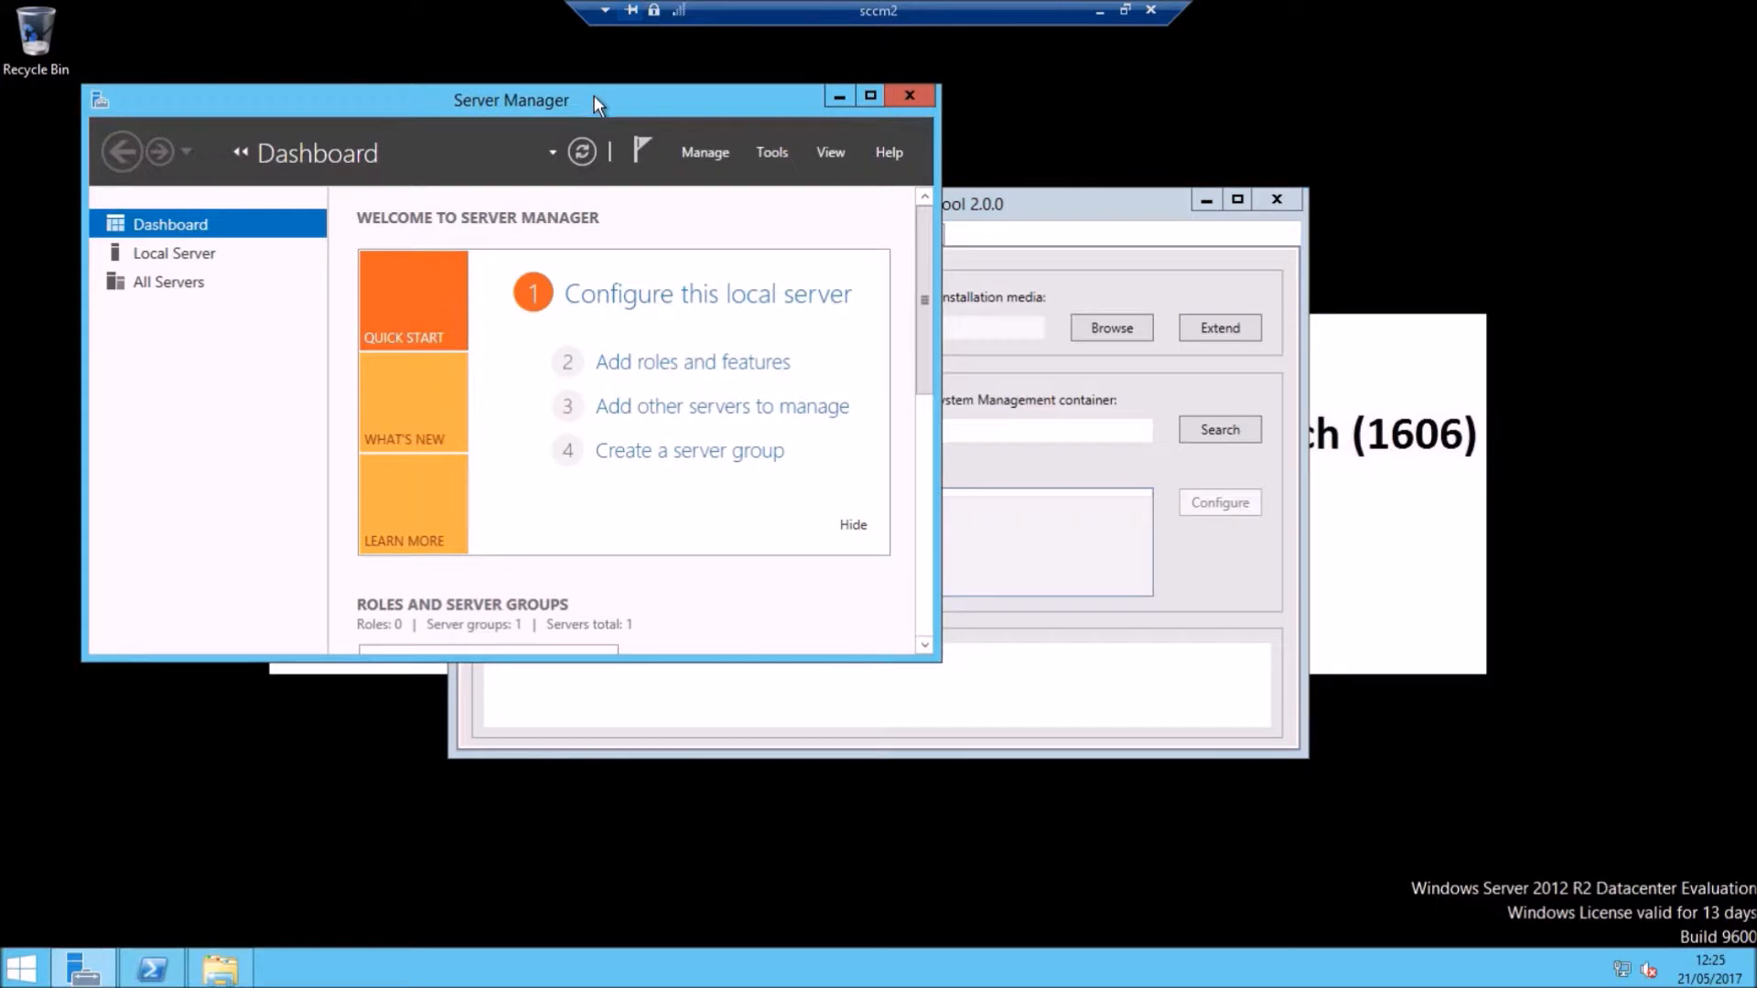
pyautogui.click(870, 96)
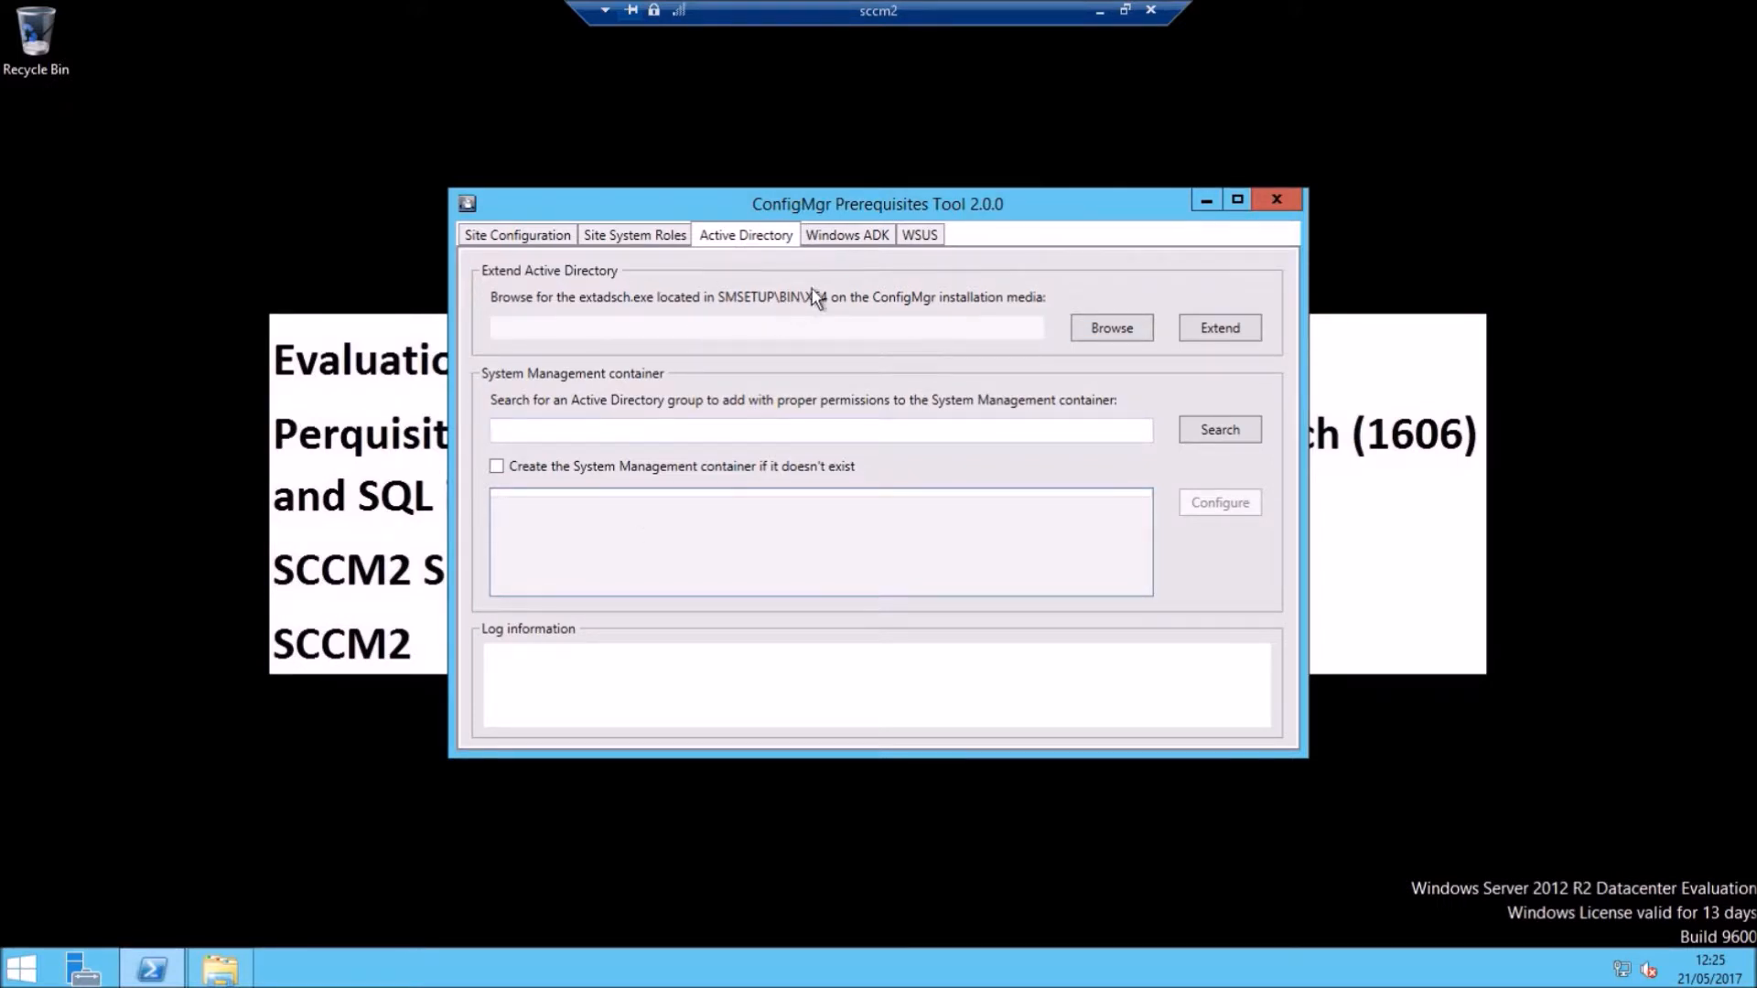
# Step: Install WSUS prerequisites with Windows Internal Database and content path f:\WSUSContent, then close the tool
pyautogui.click(861, 238)
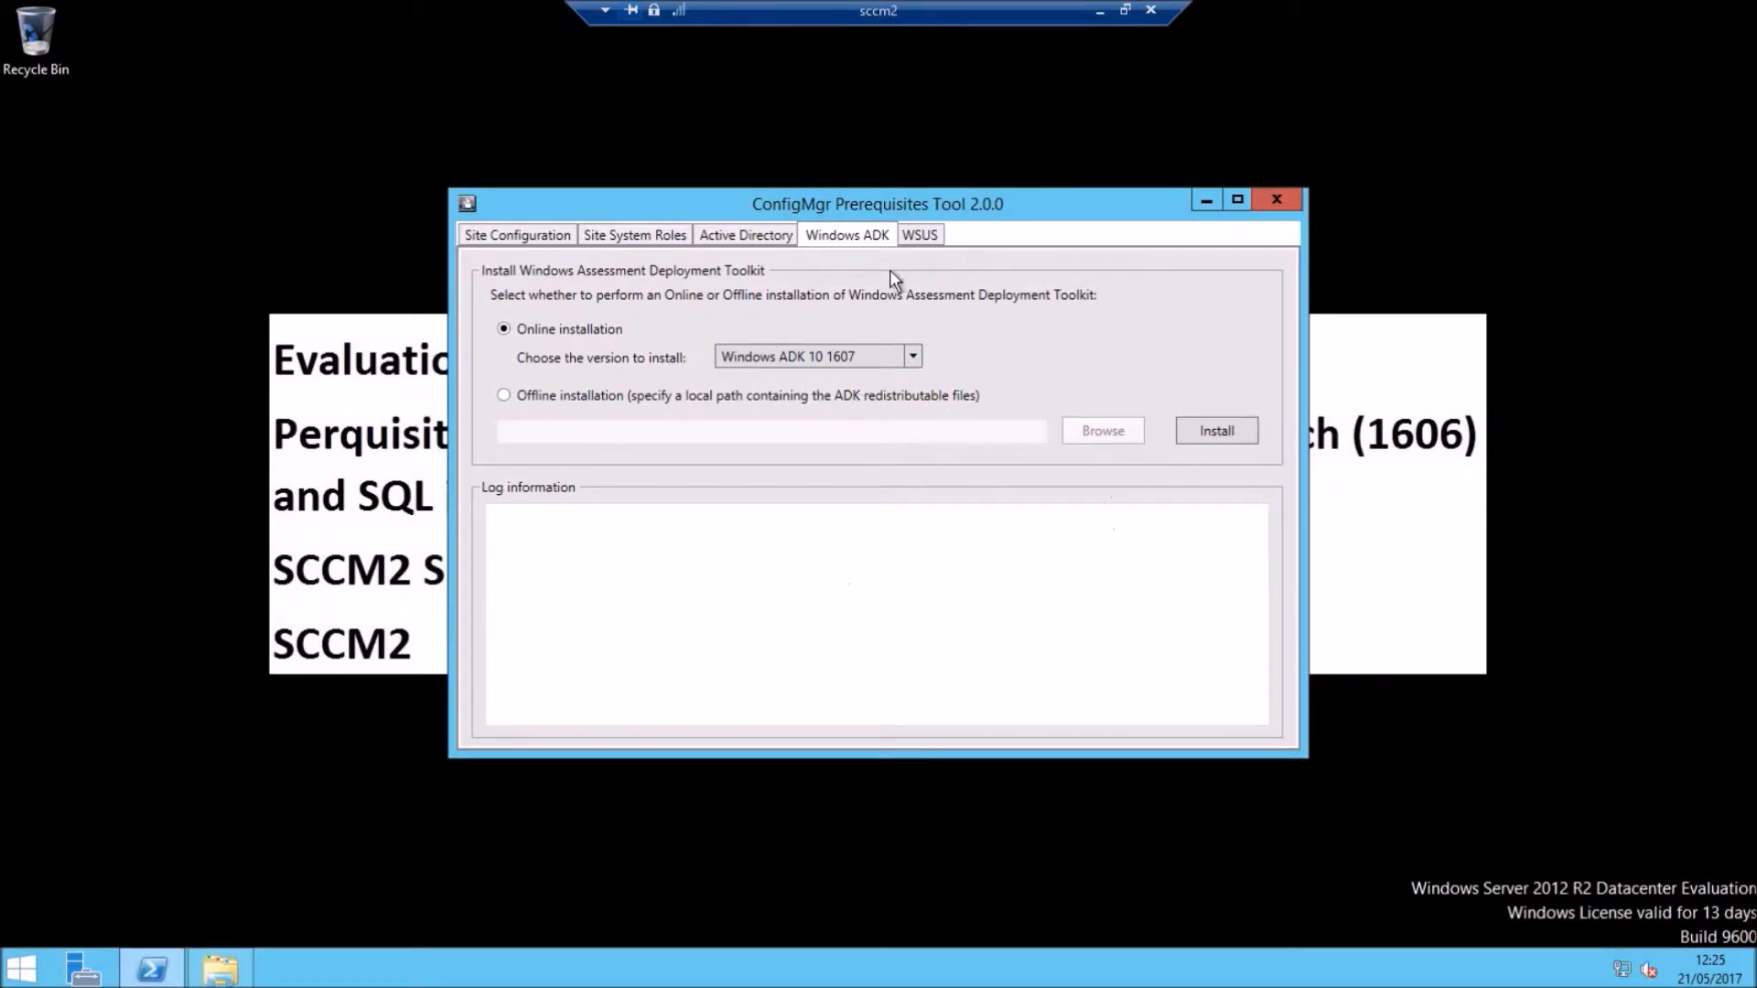
pyautogui.click(920, 235)
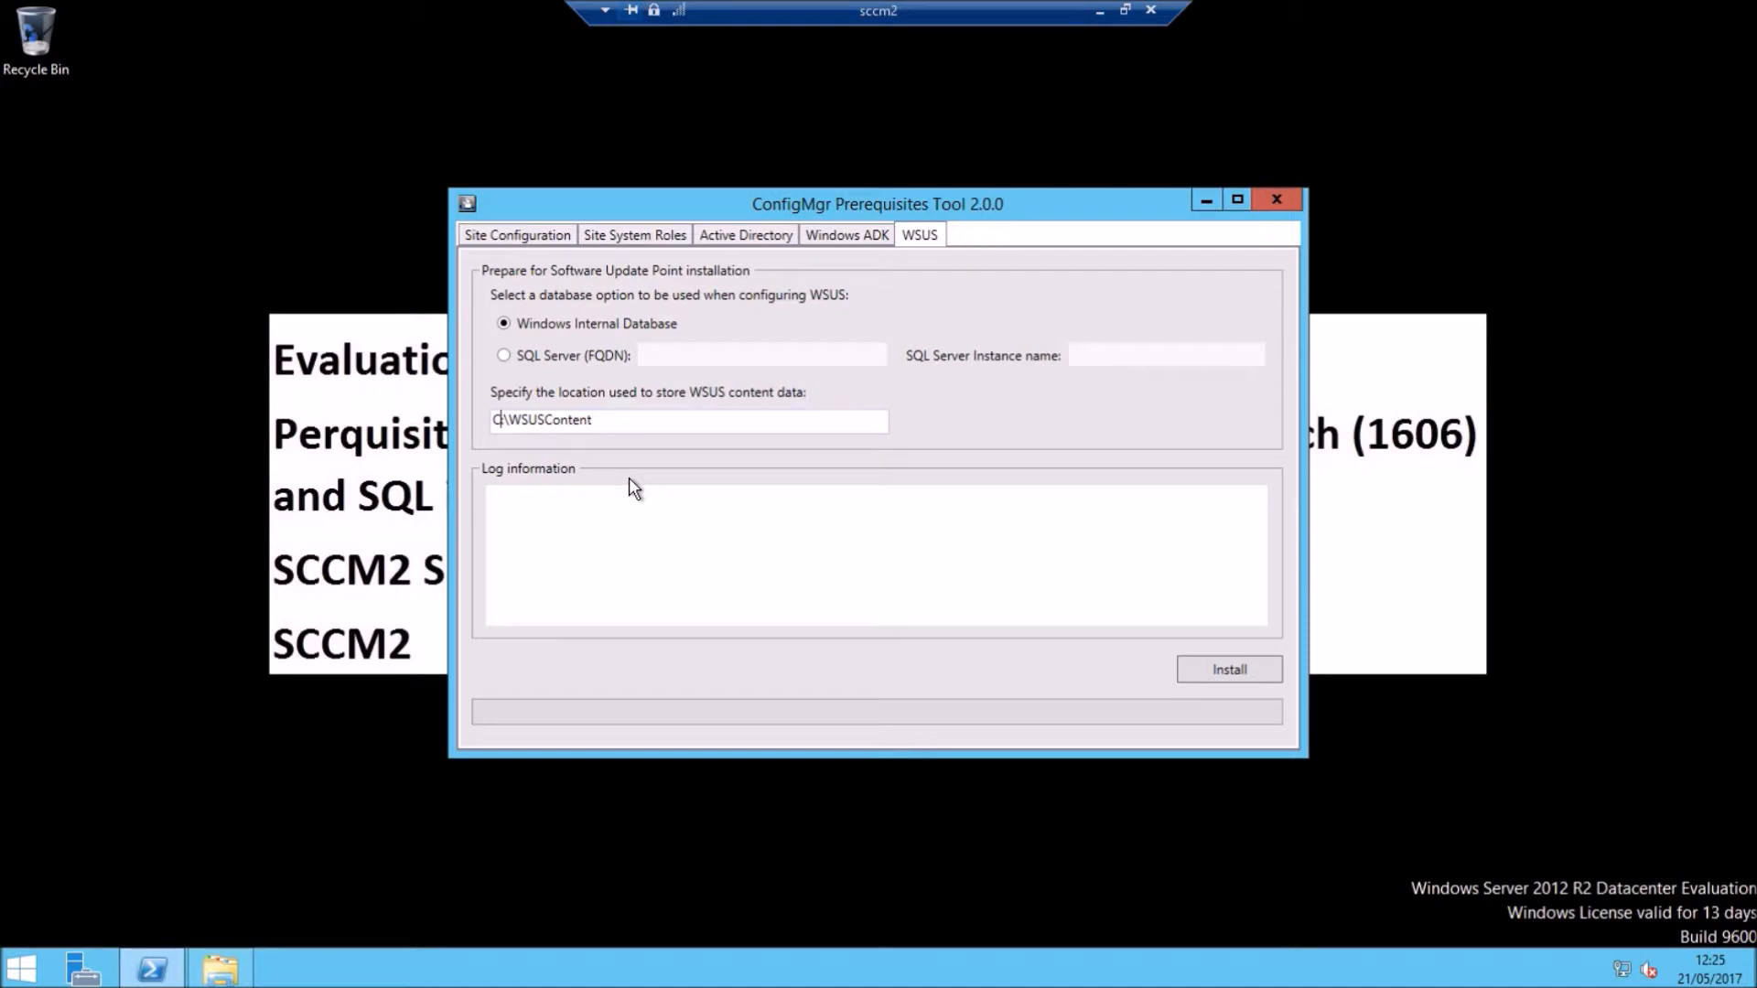
pyautogui.press('BackSpace')
pyautogui.write('E')
pyautogui.click(1236, 668)
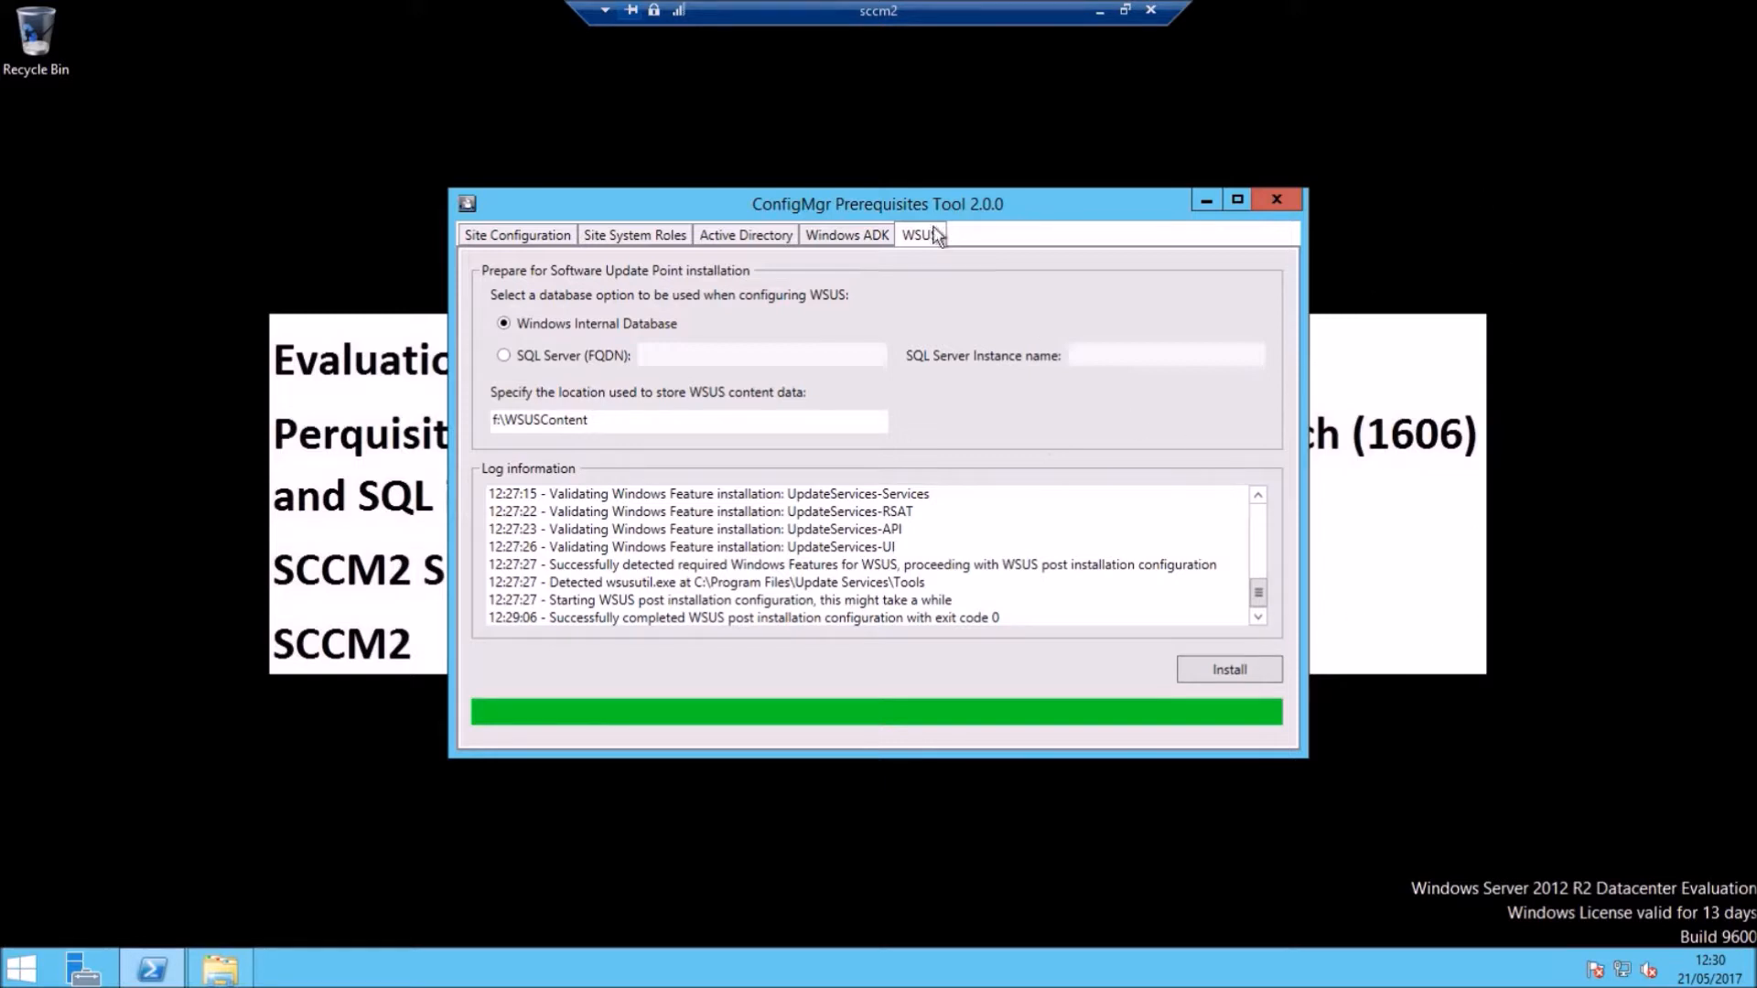
pyautogui.click(1283, 200)
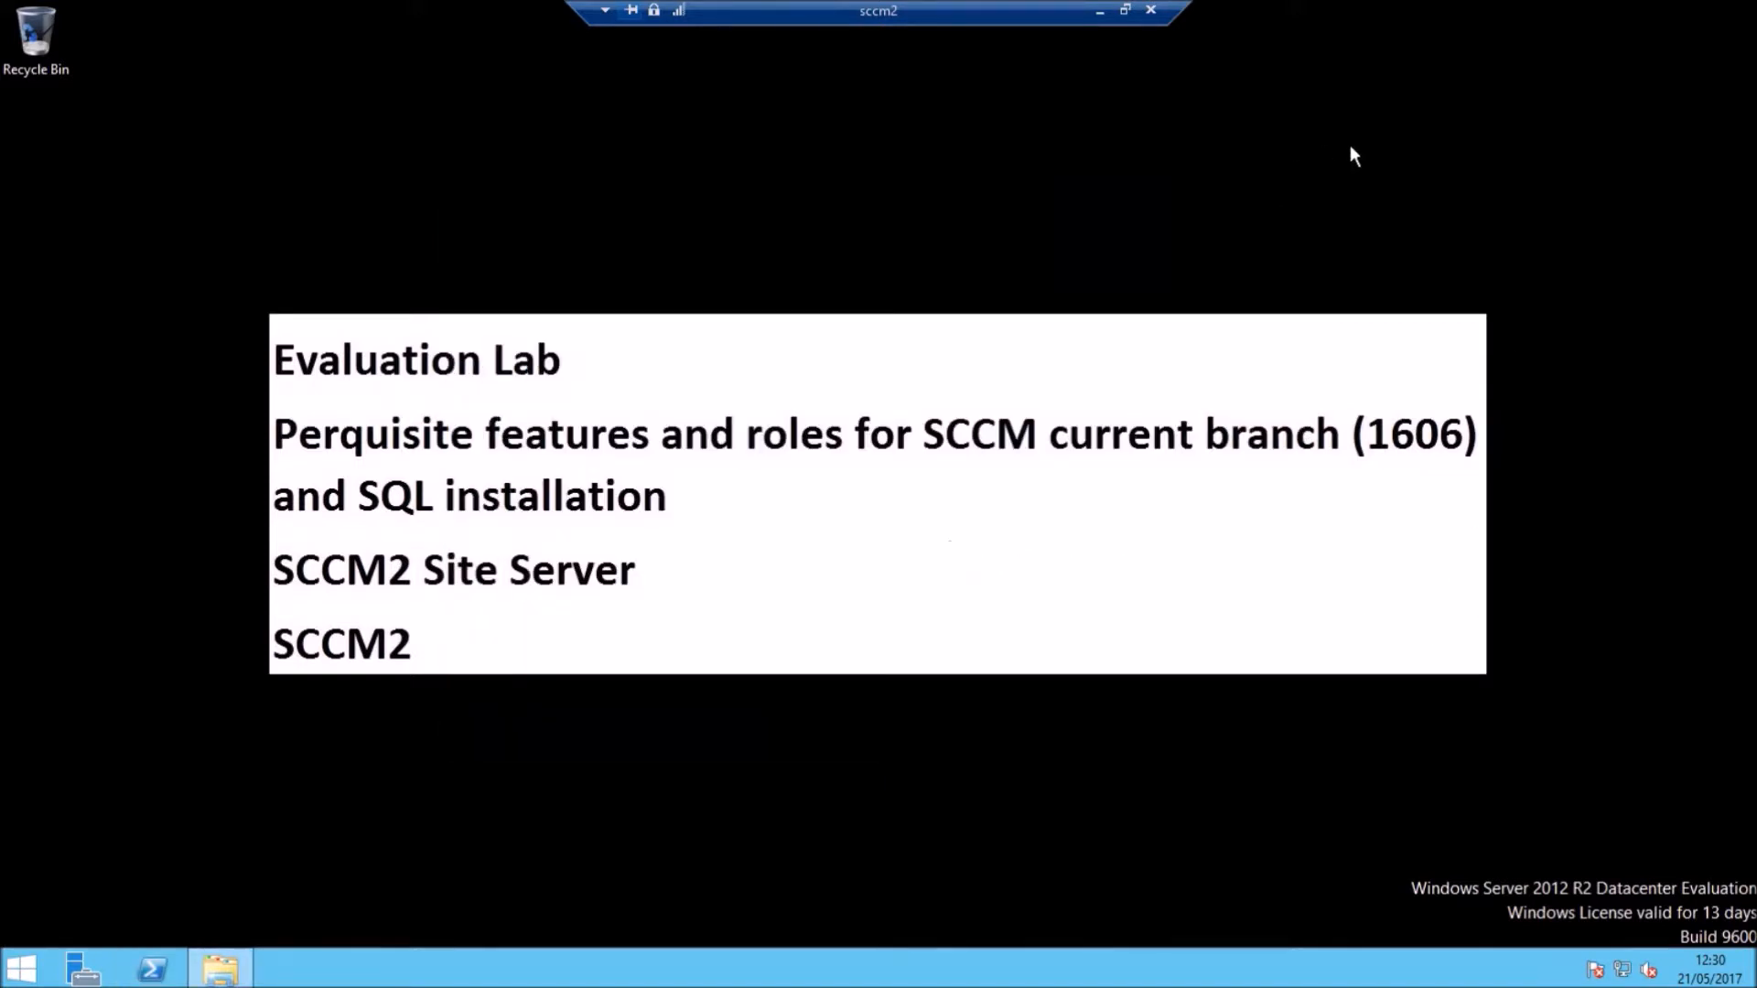
# Step: Search the Start screen for 'reporting' and launch Reporting Services Configuration Manager
pyautogui.click(18, 970)
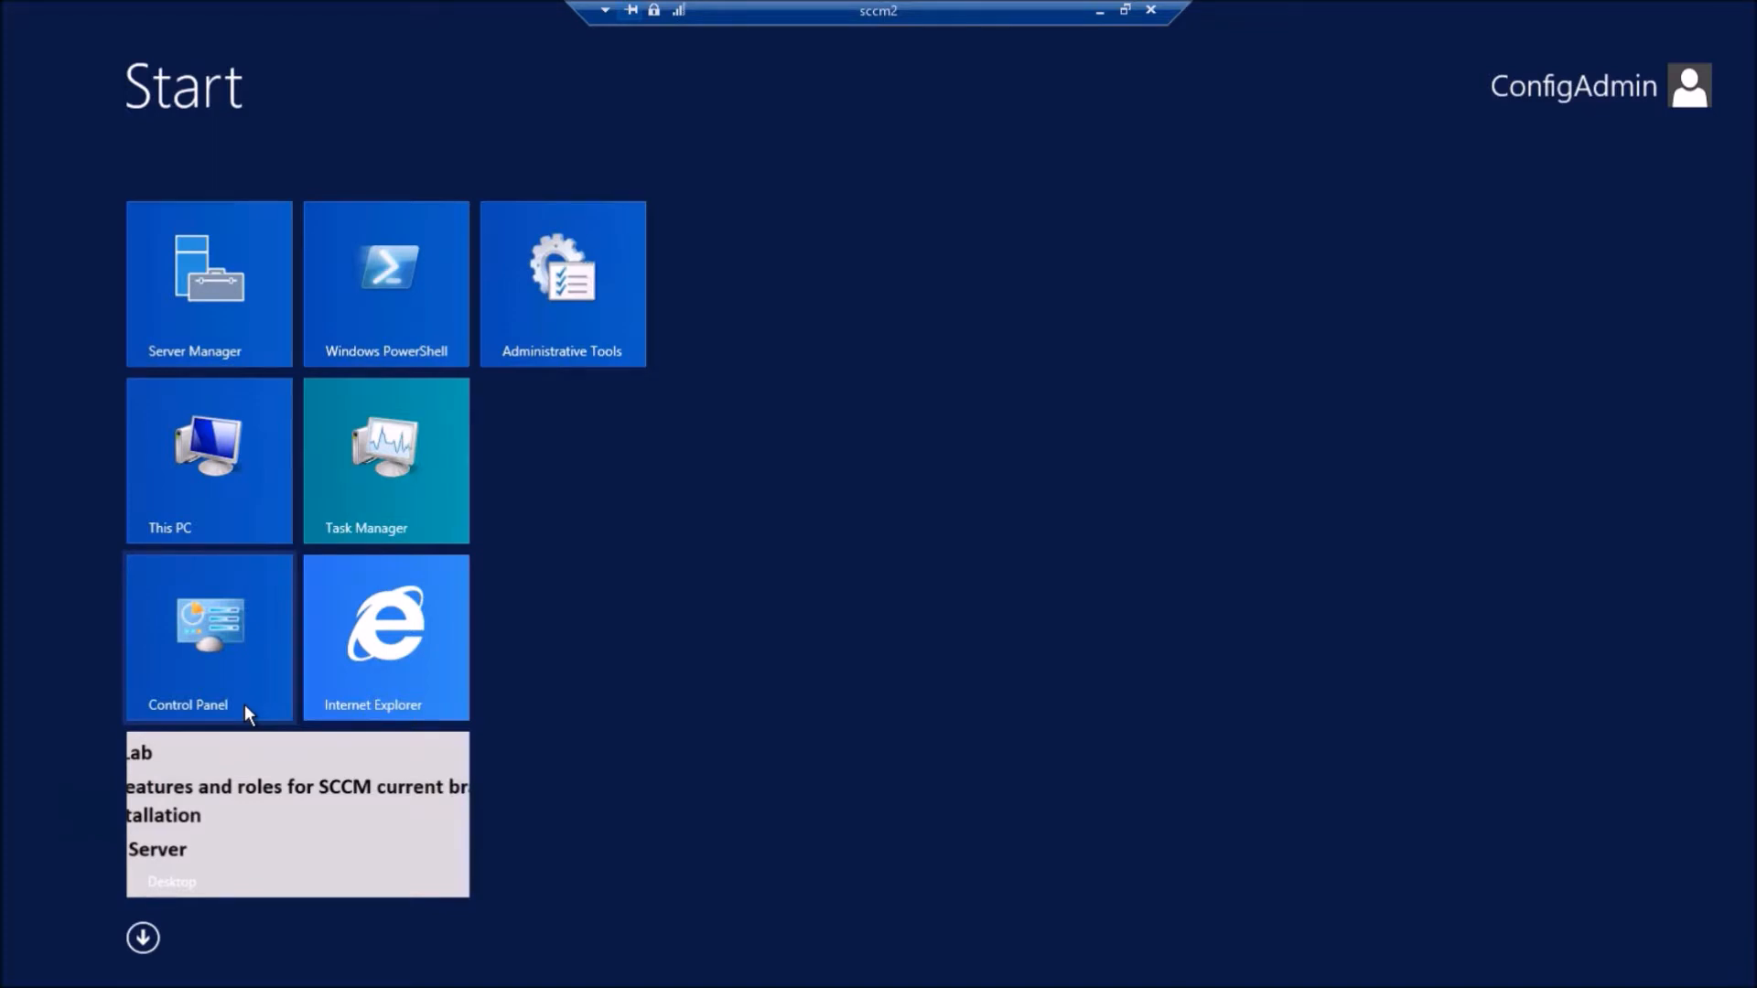
pyautogui.write('res')
pyautogui.press('BackSpace')
pyautogui.write('[p')
pyautogui.press('BackSpace')
pyautogui.press('BackSpace')
pyautogui.press('BackSpace')
pyautogui.press('BackSpace')
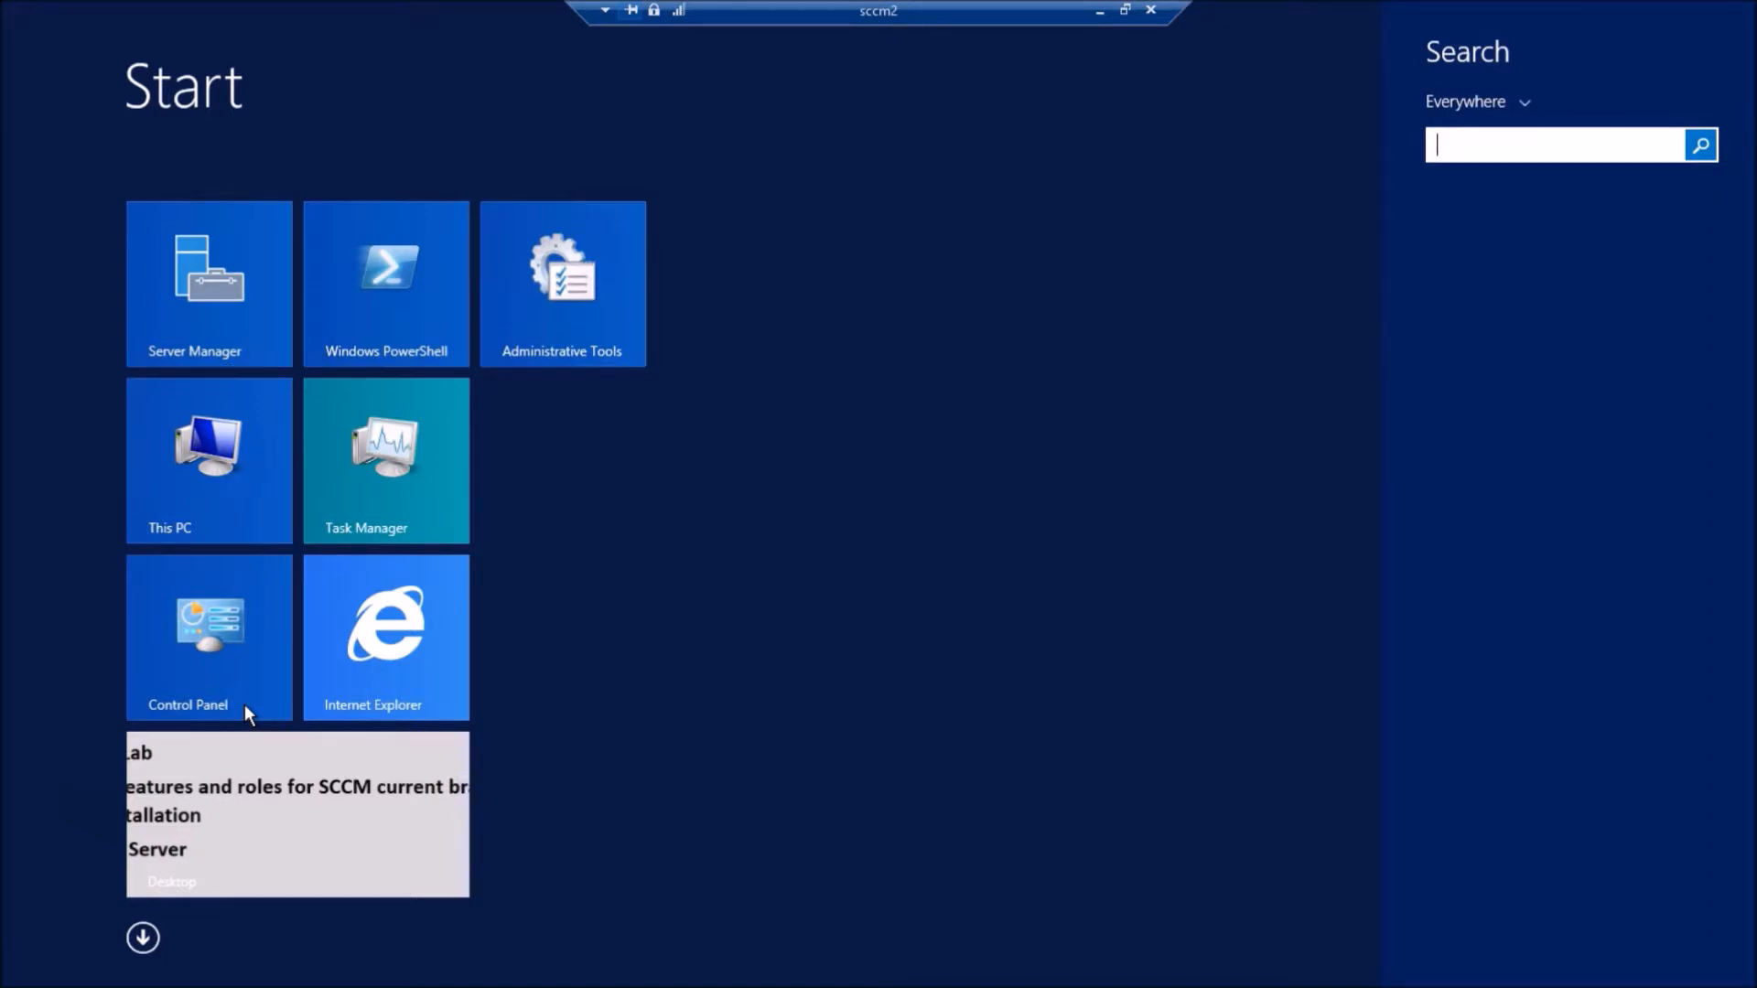
pyautogui.write('report')
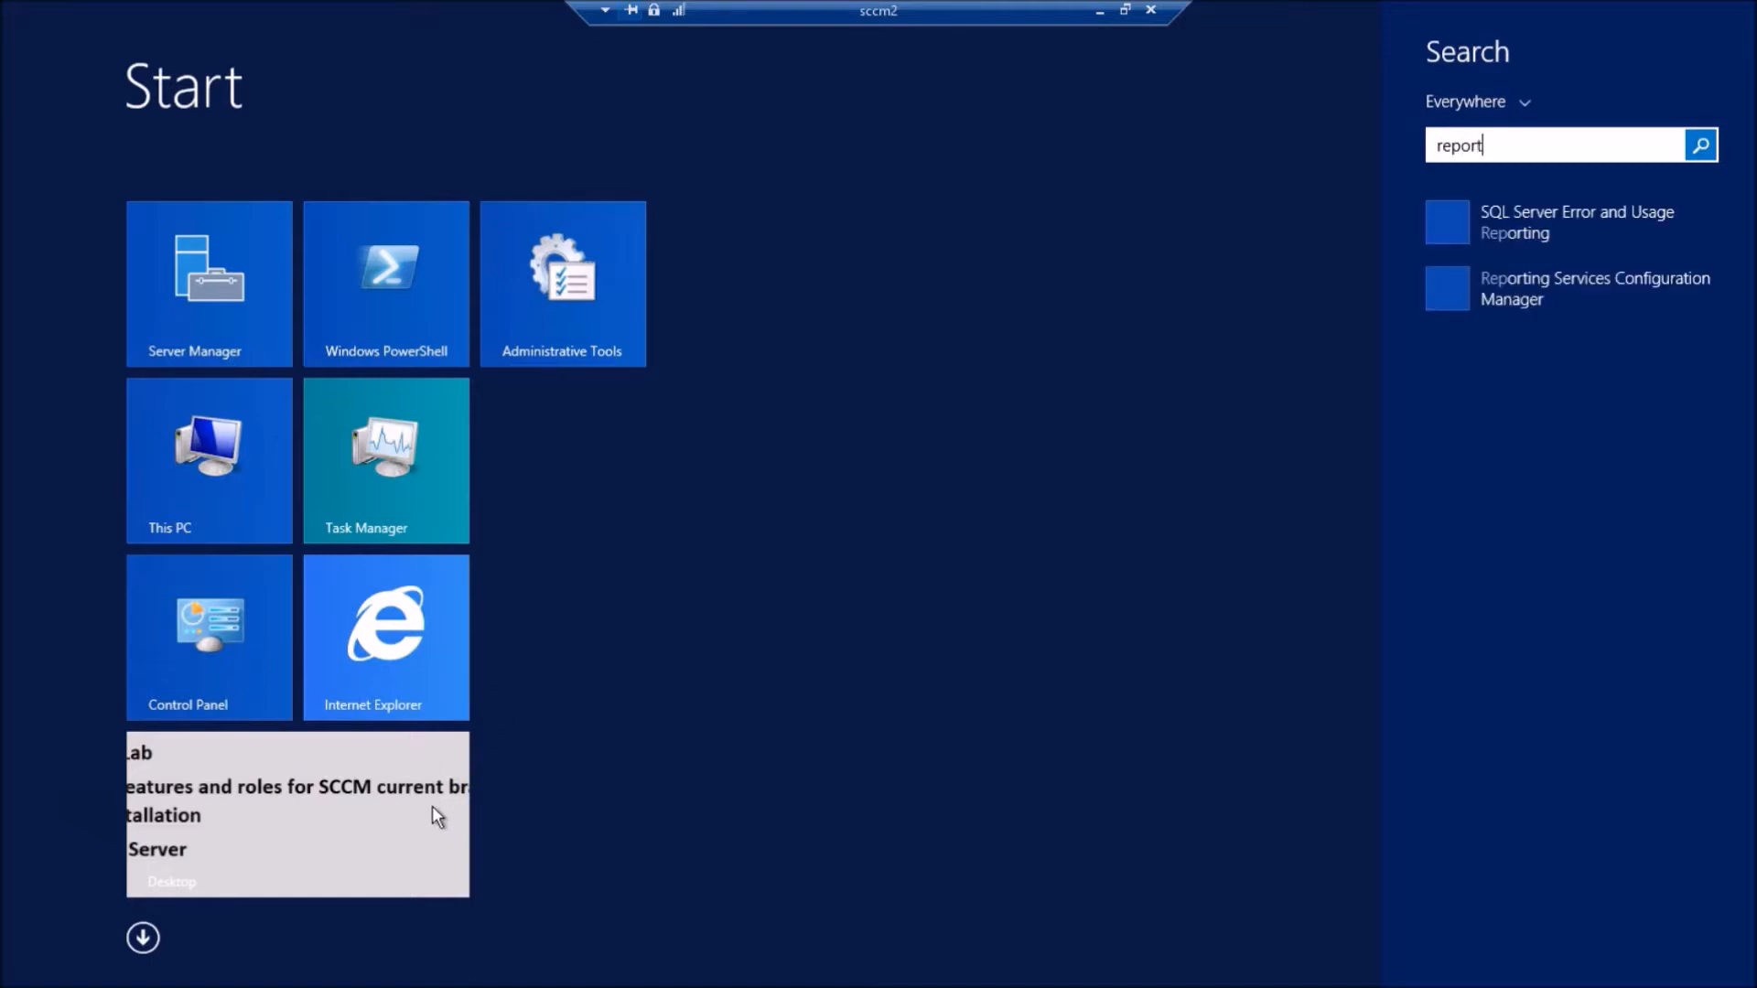
pyautogui.write('ing')
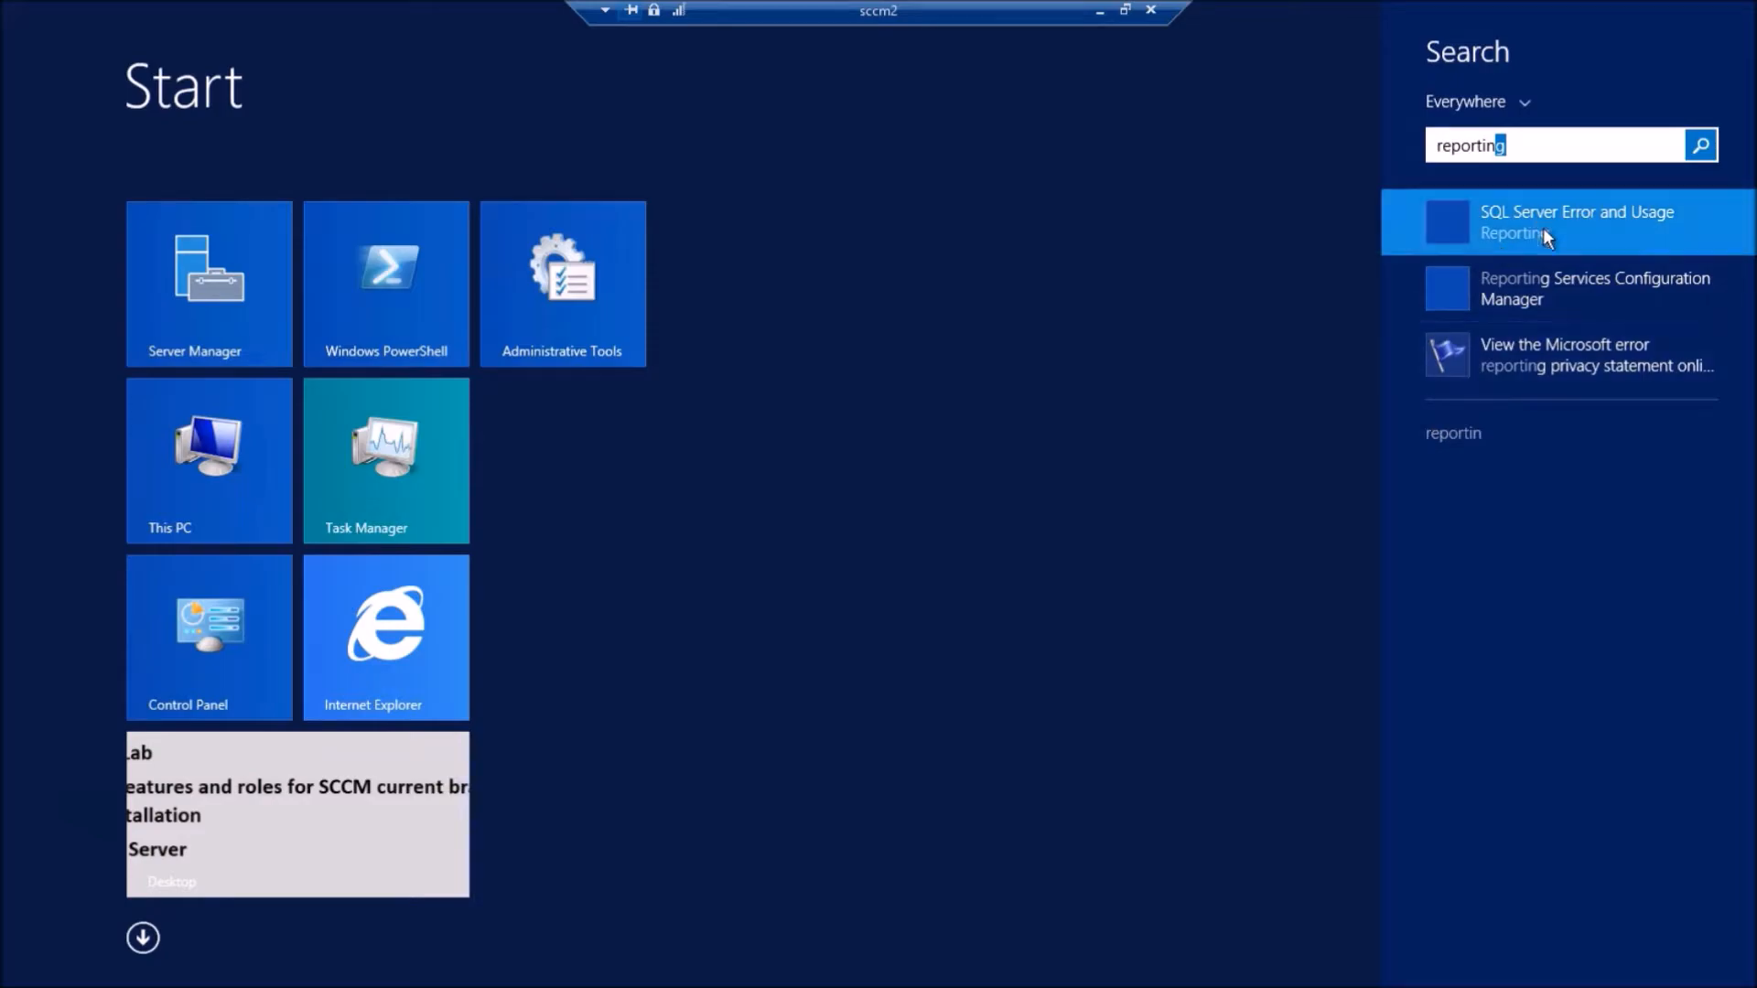
pyautogui.click(1529, 283)
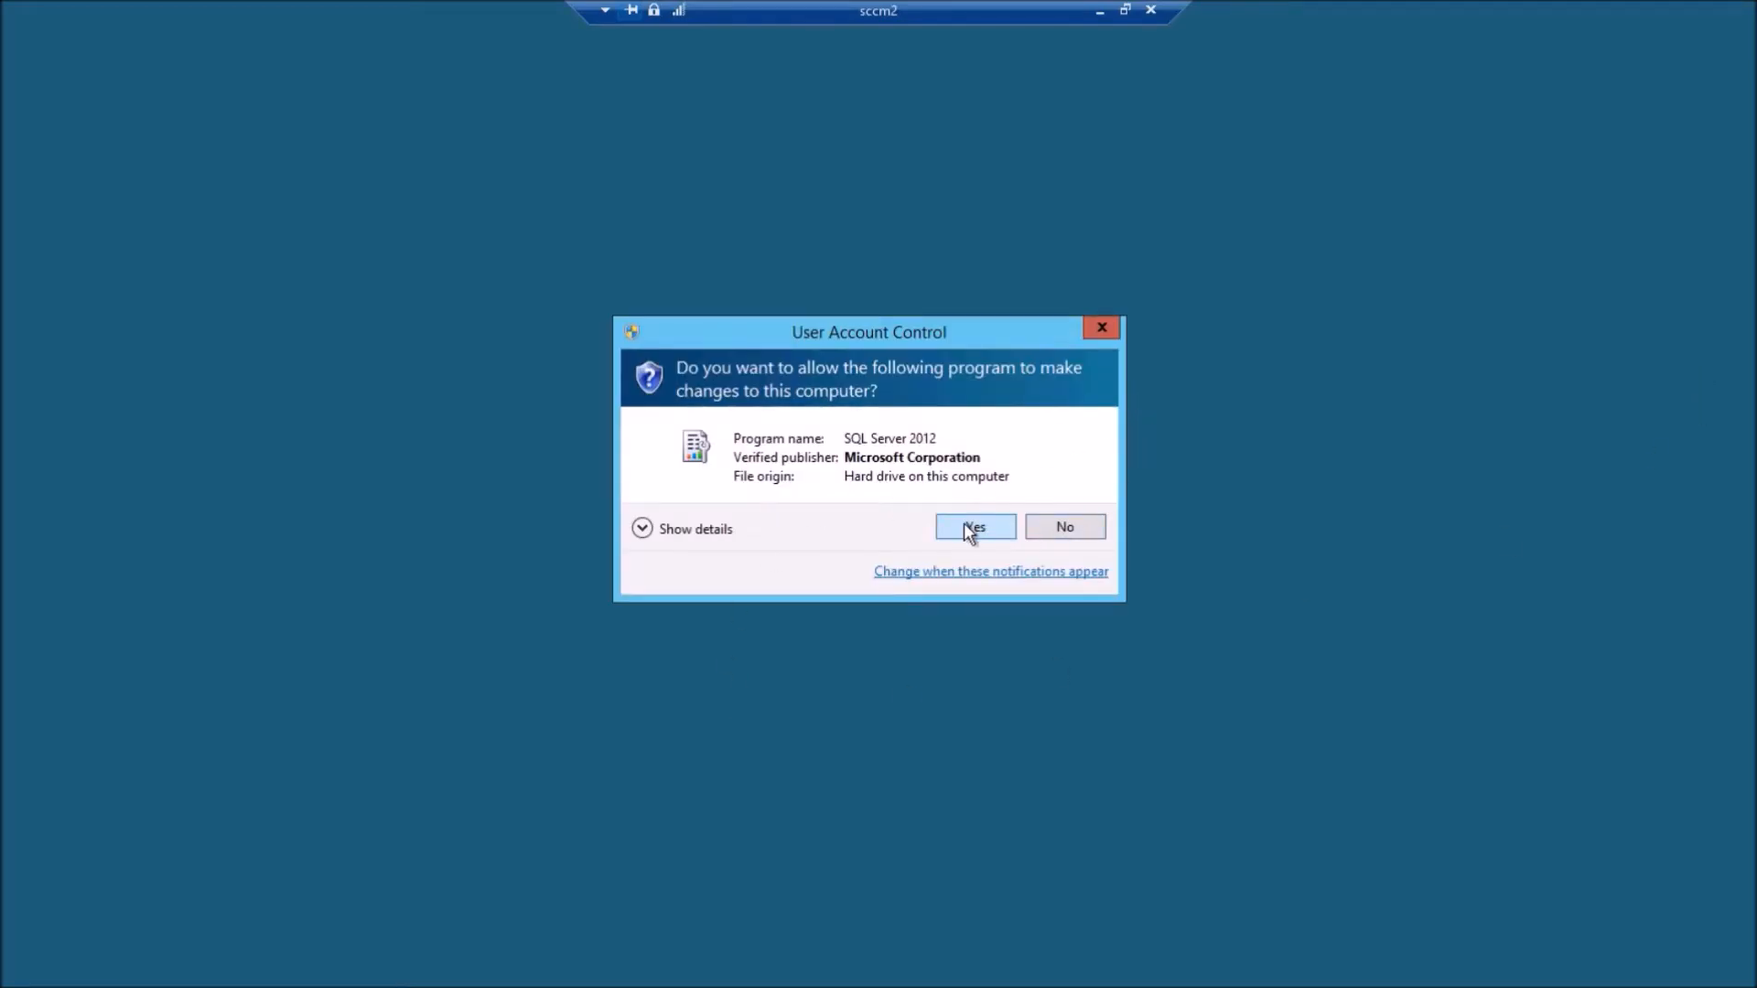
pyautogui.click(968, 527)
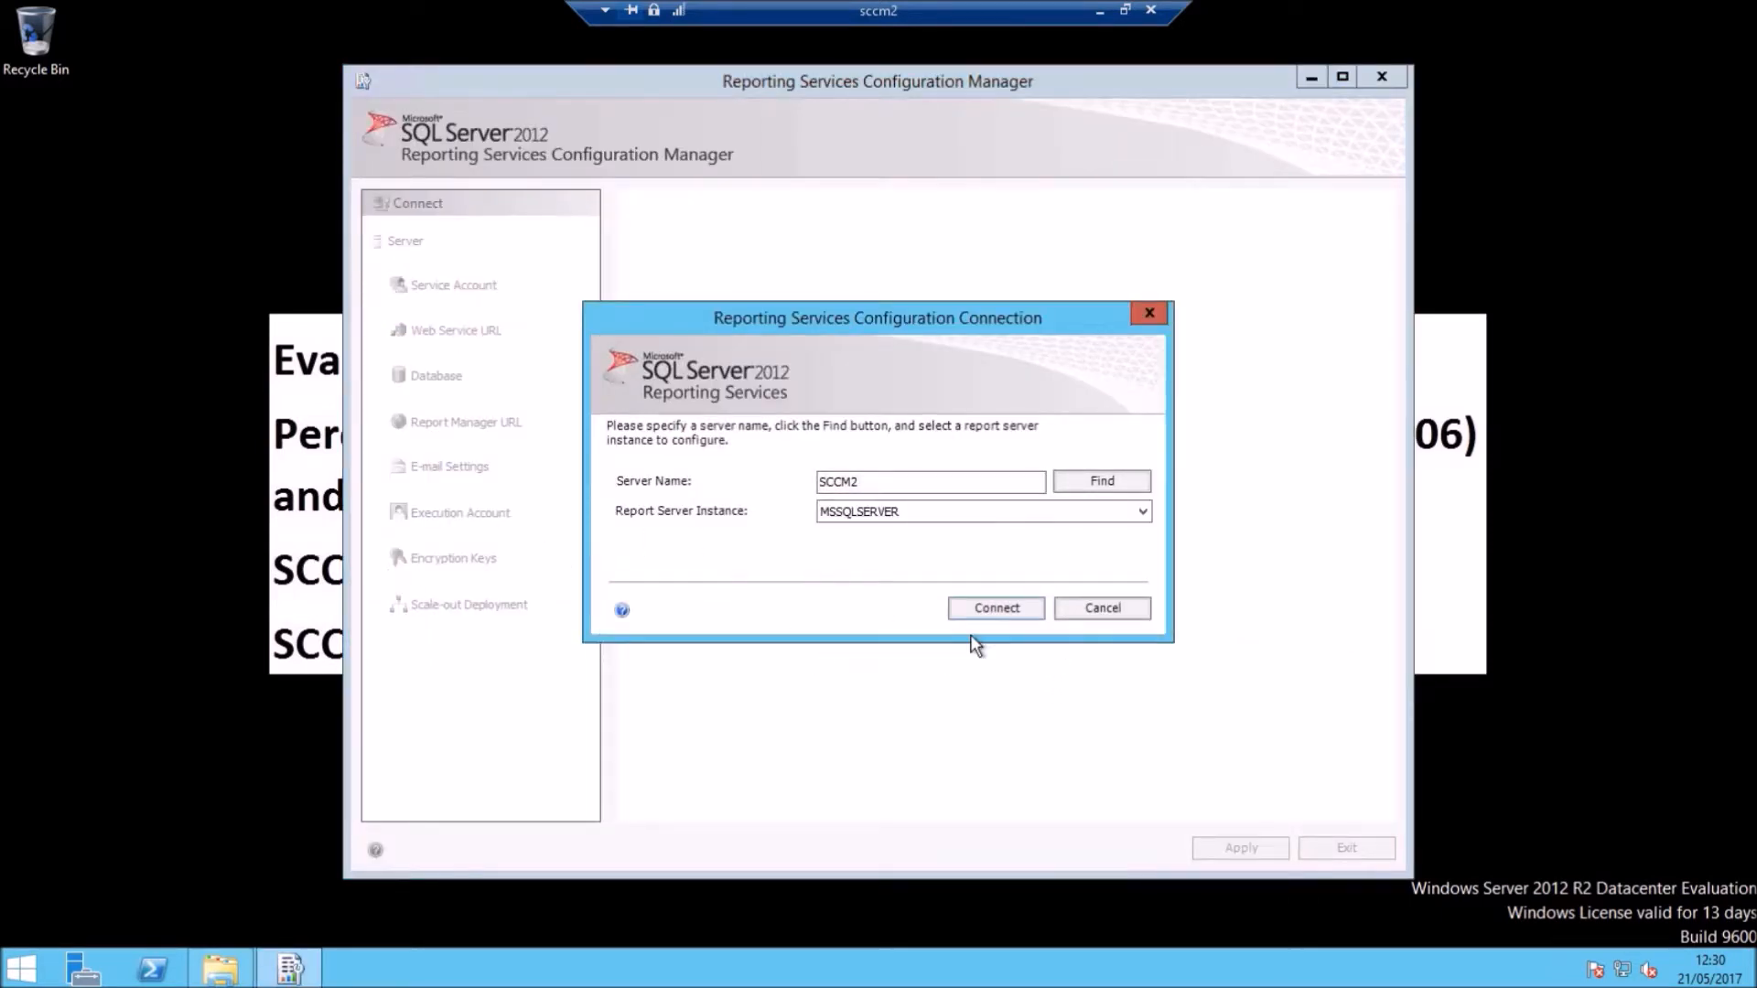
pyautogui.click(1004, 609)
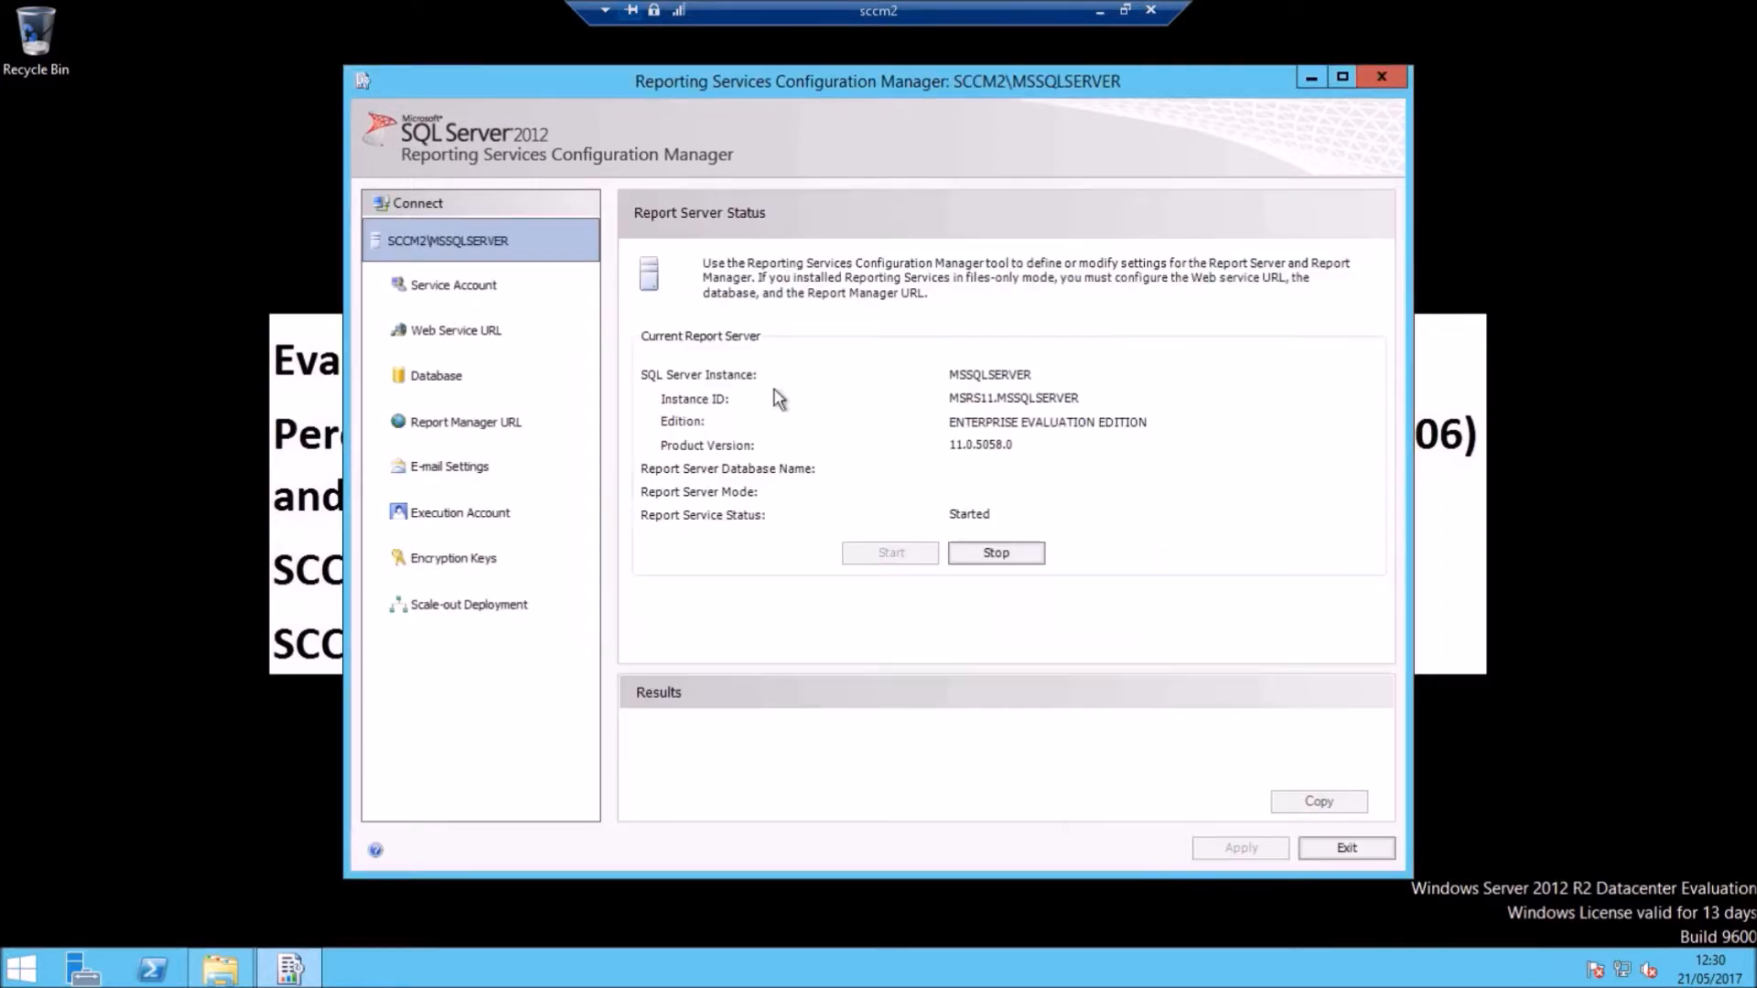
pyautogui.click(445, 334)
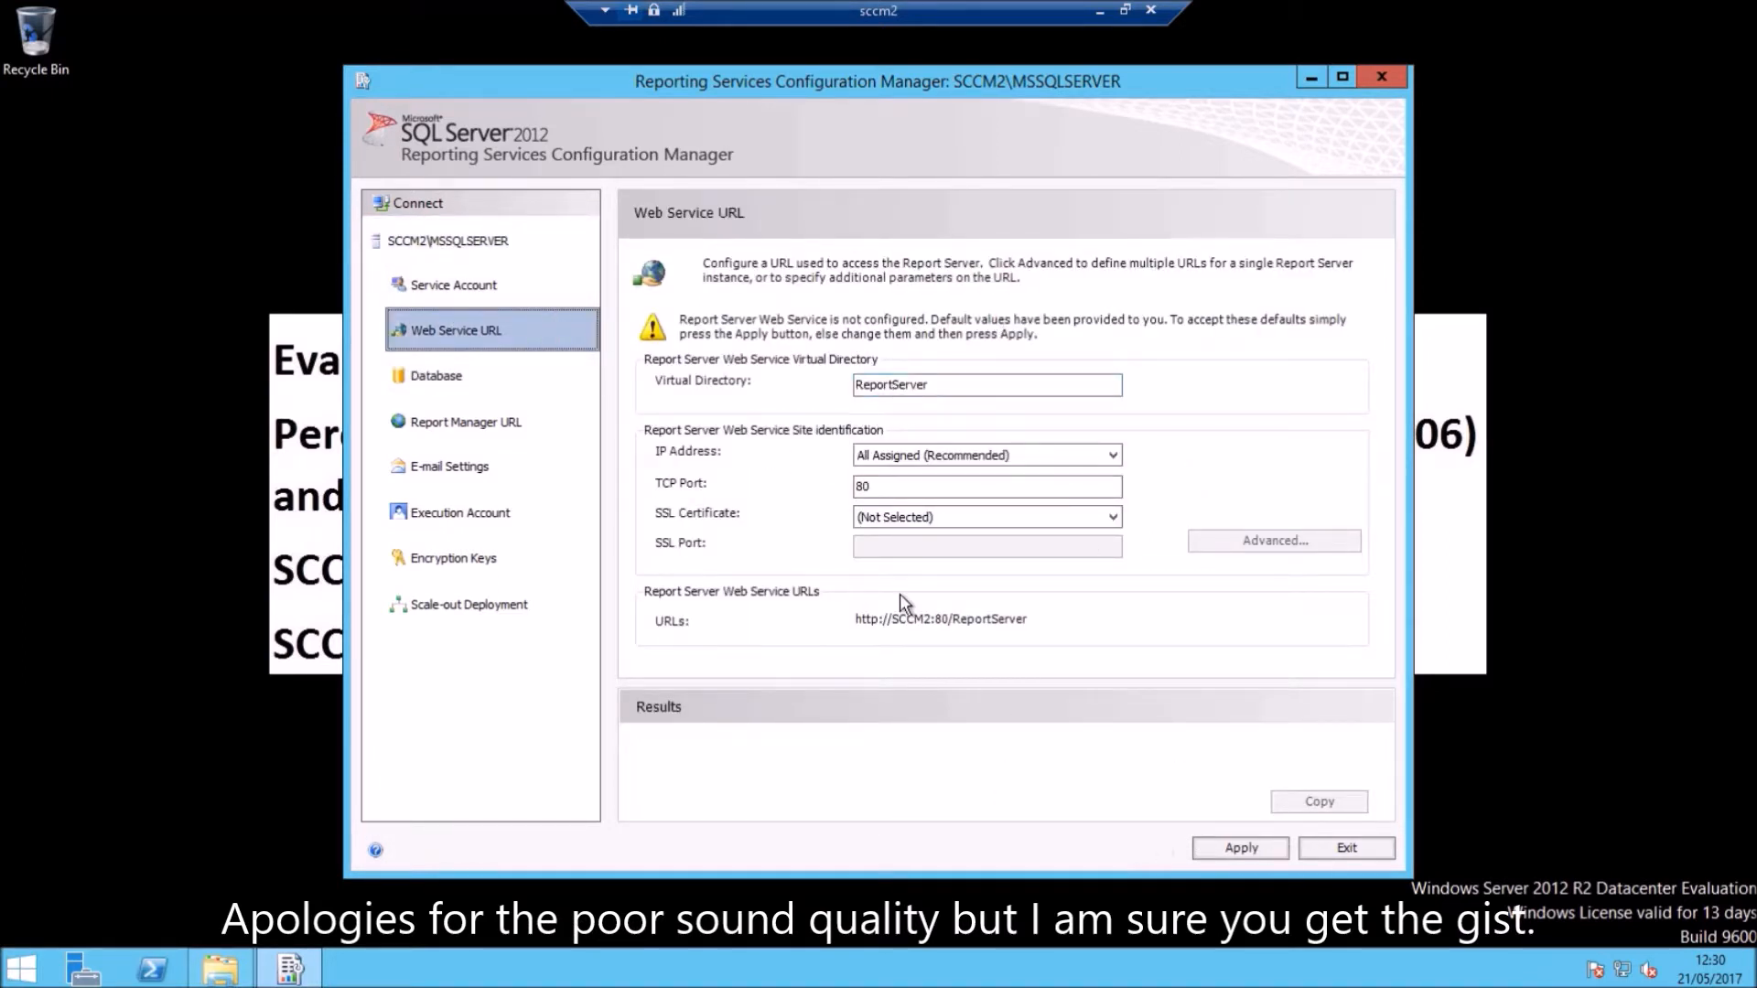
pyautogui.click(1245, 848)
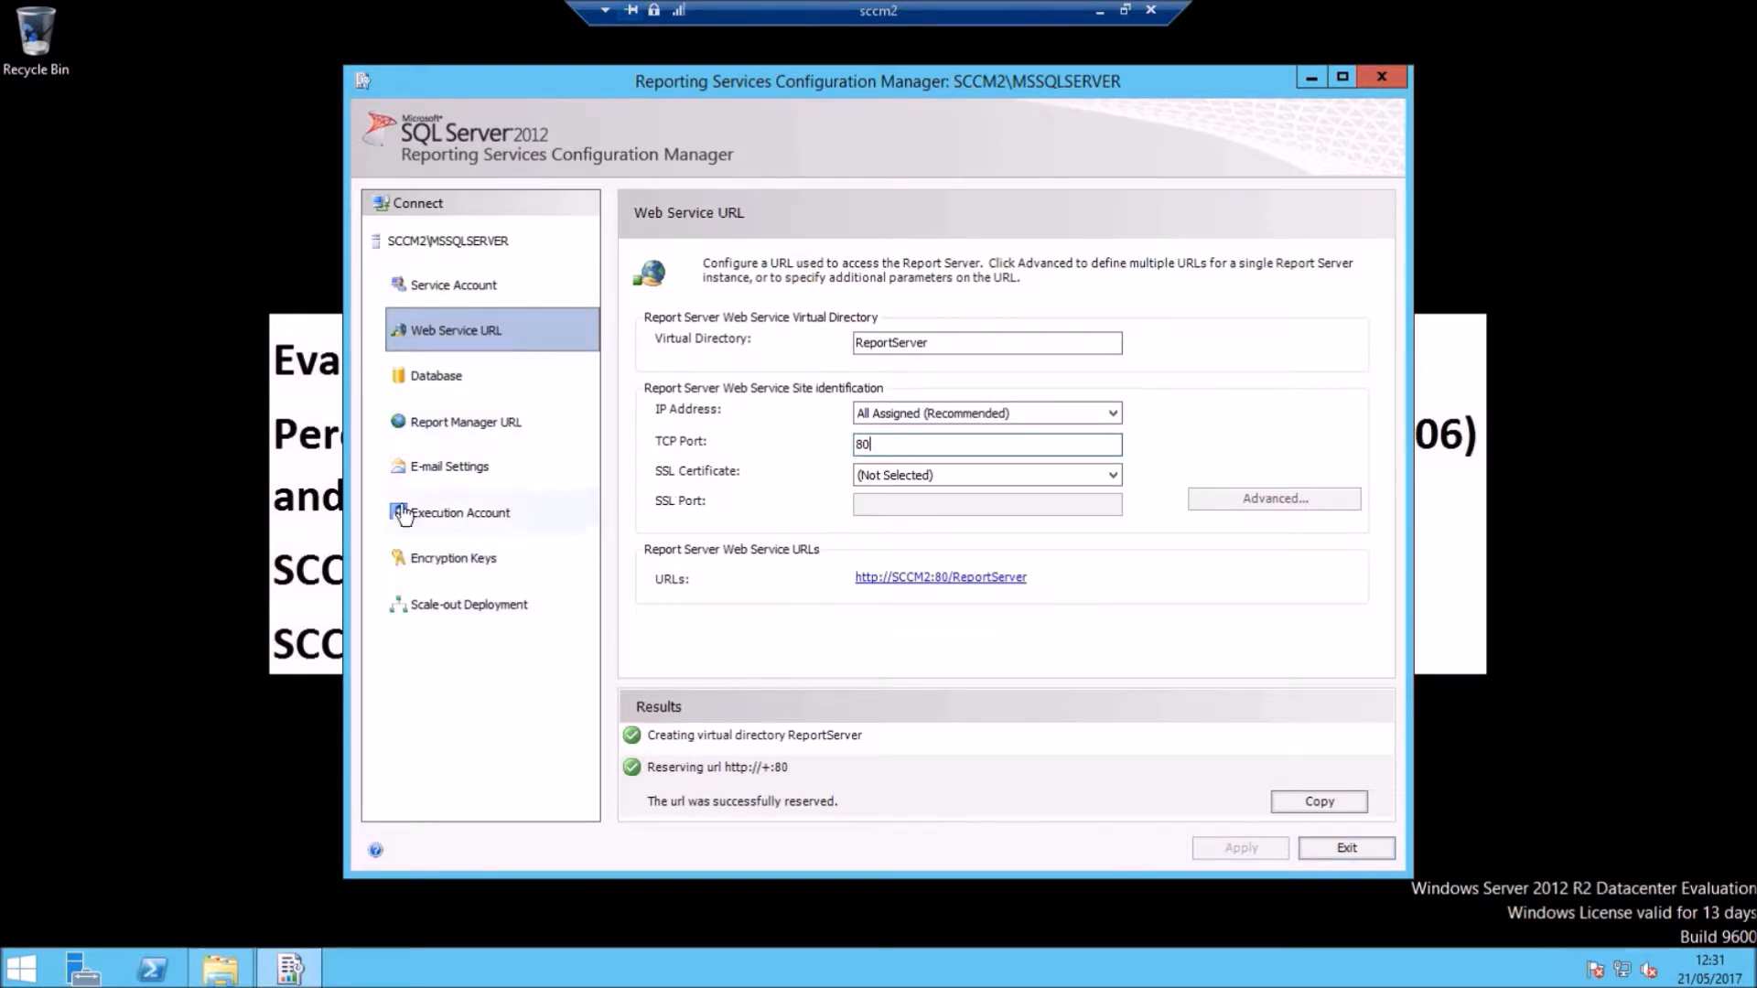
pyautogui.click(437, 395)
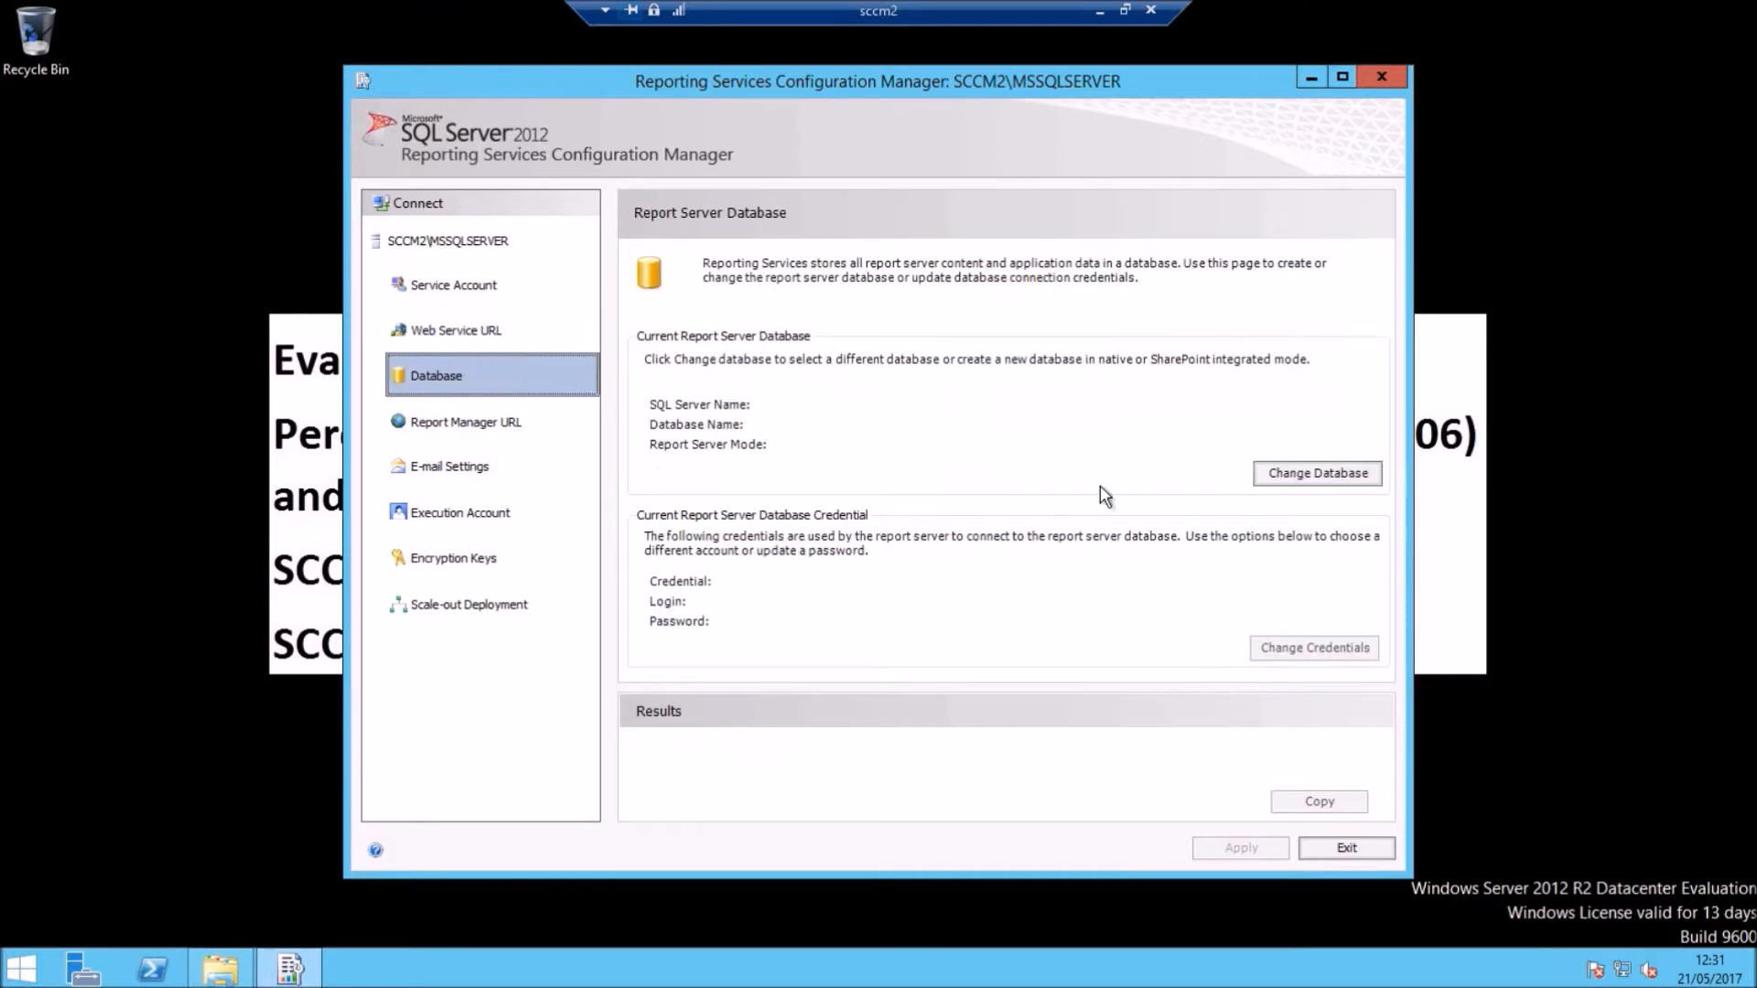
# Step: Test the connection to the SCCM2 report server database, then cancel the database wizard
pyautogui.click(1334, 471)
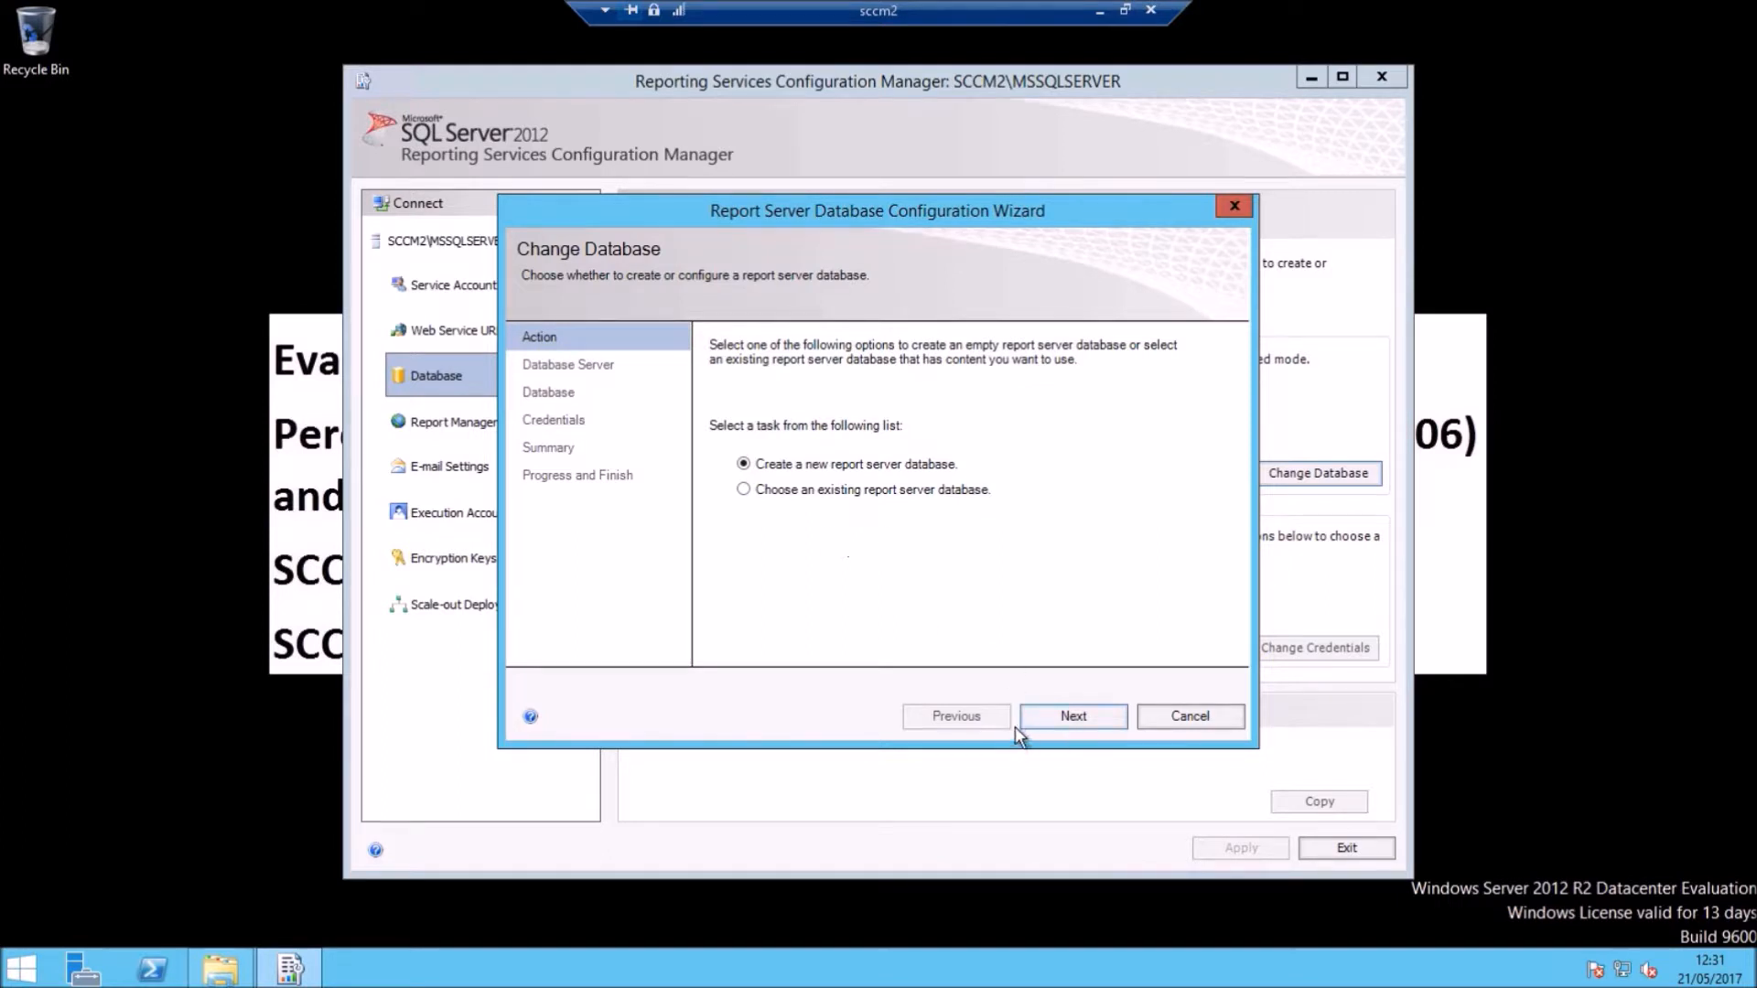
pyautogui.click(814, 491)
pyautogui.click(1061, 717)
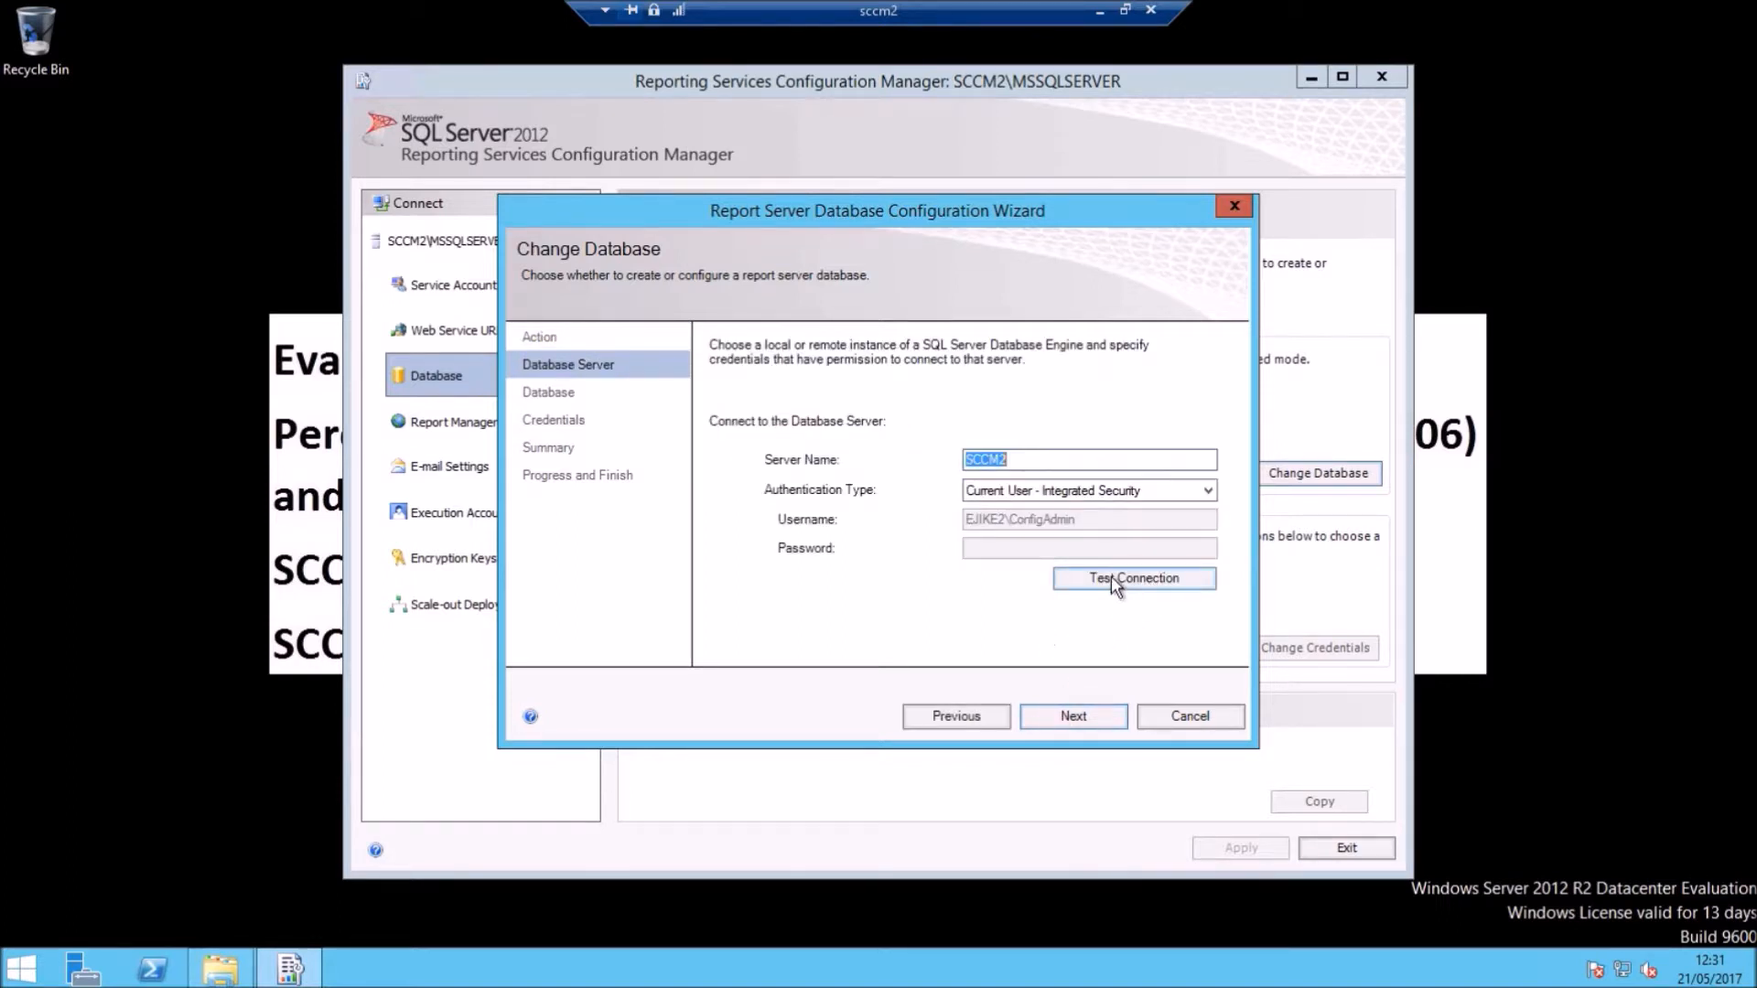
pyautogui.click(1111, 577)
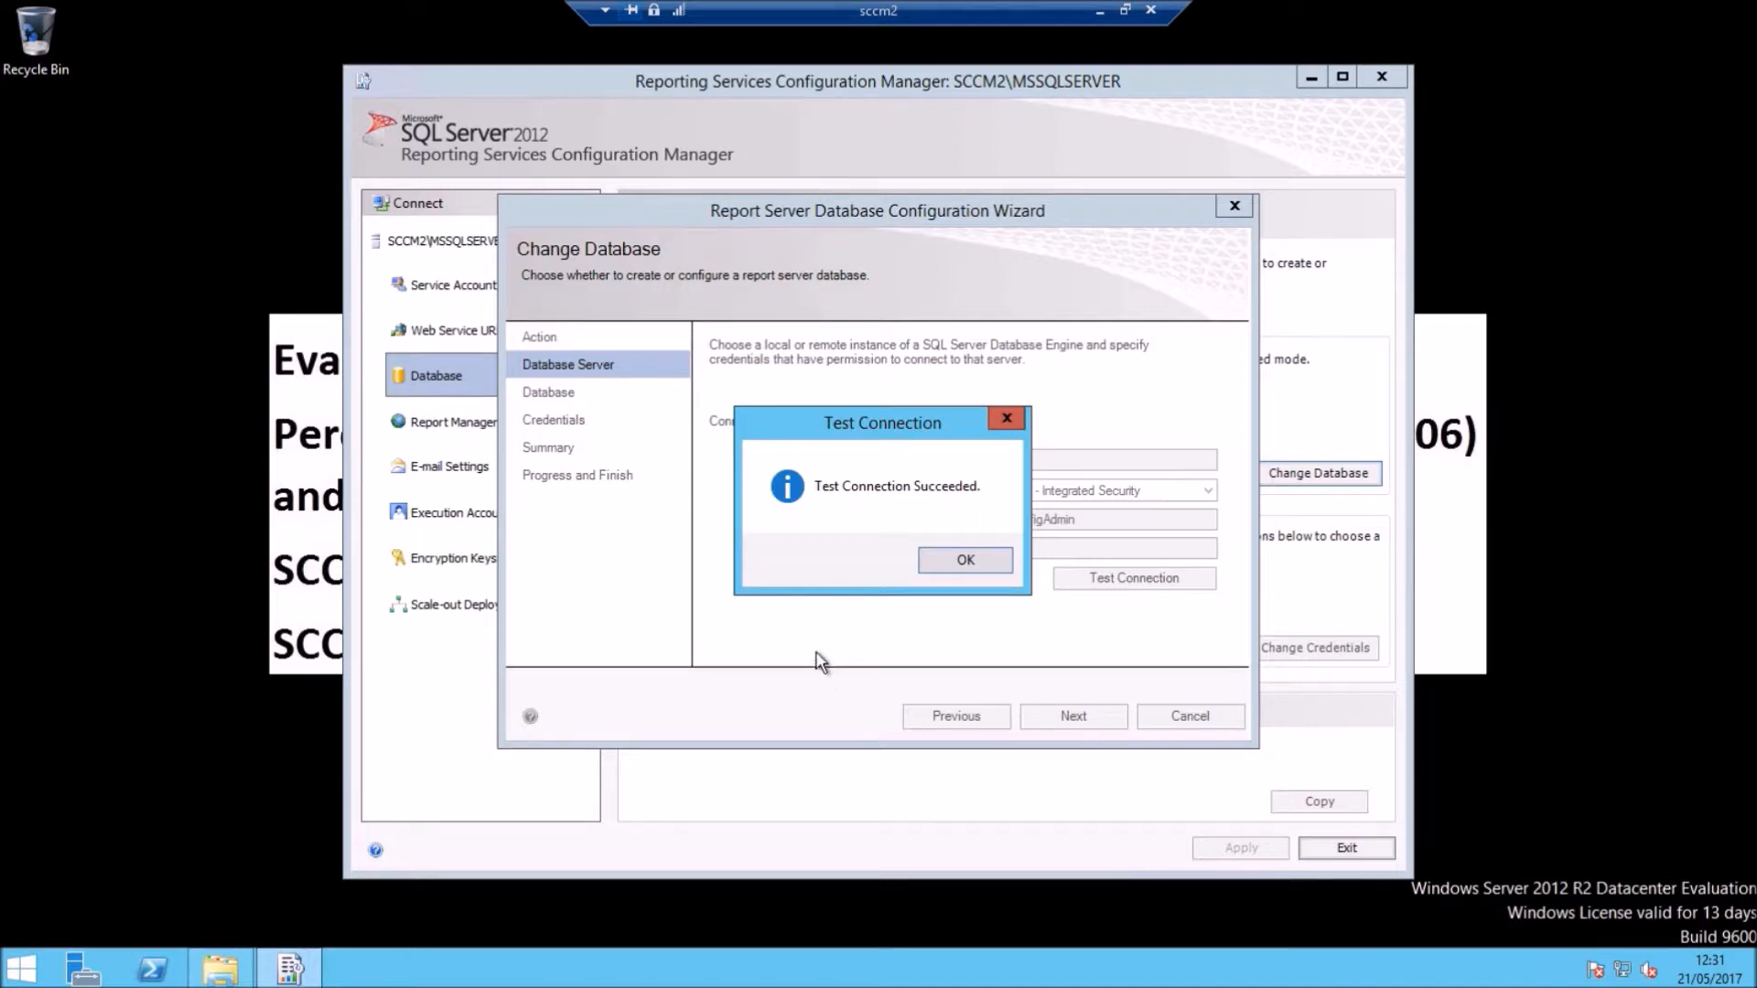
pyautogui.click(959, 562)
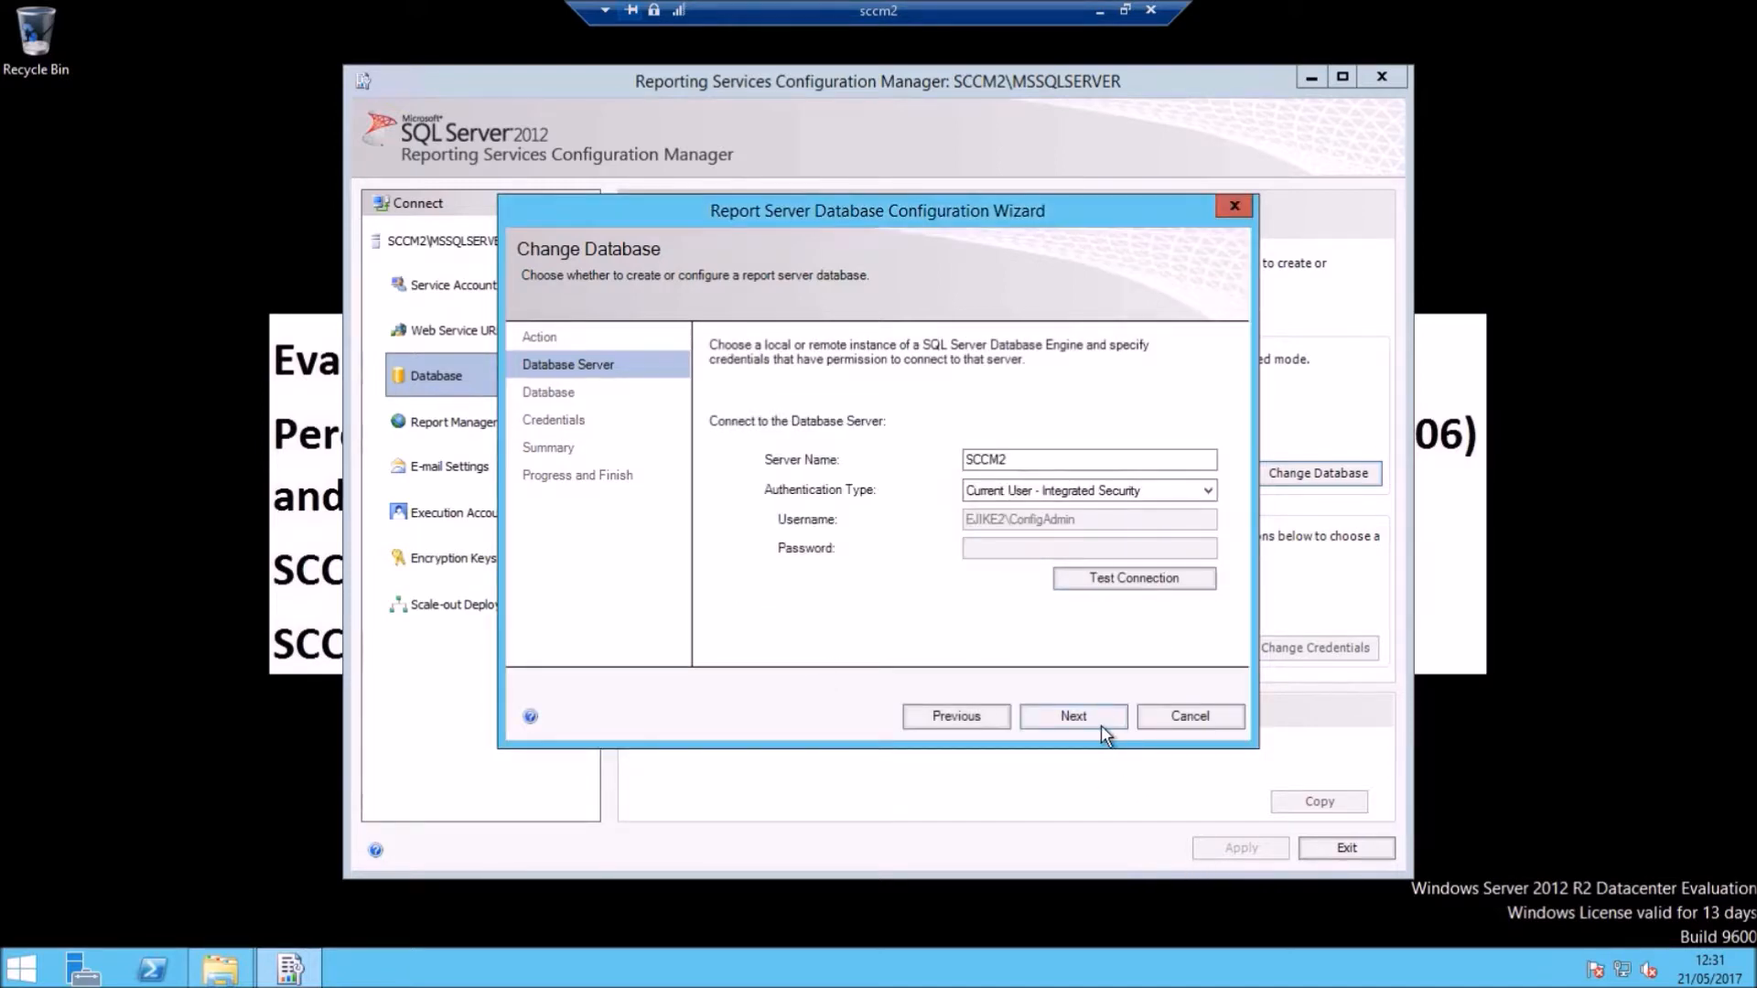
pyautogui.click(1193, 721)
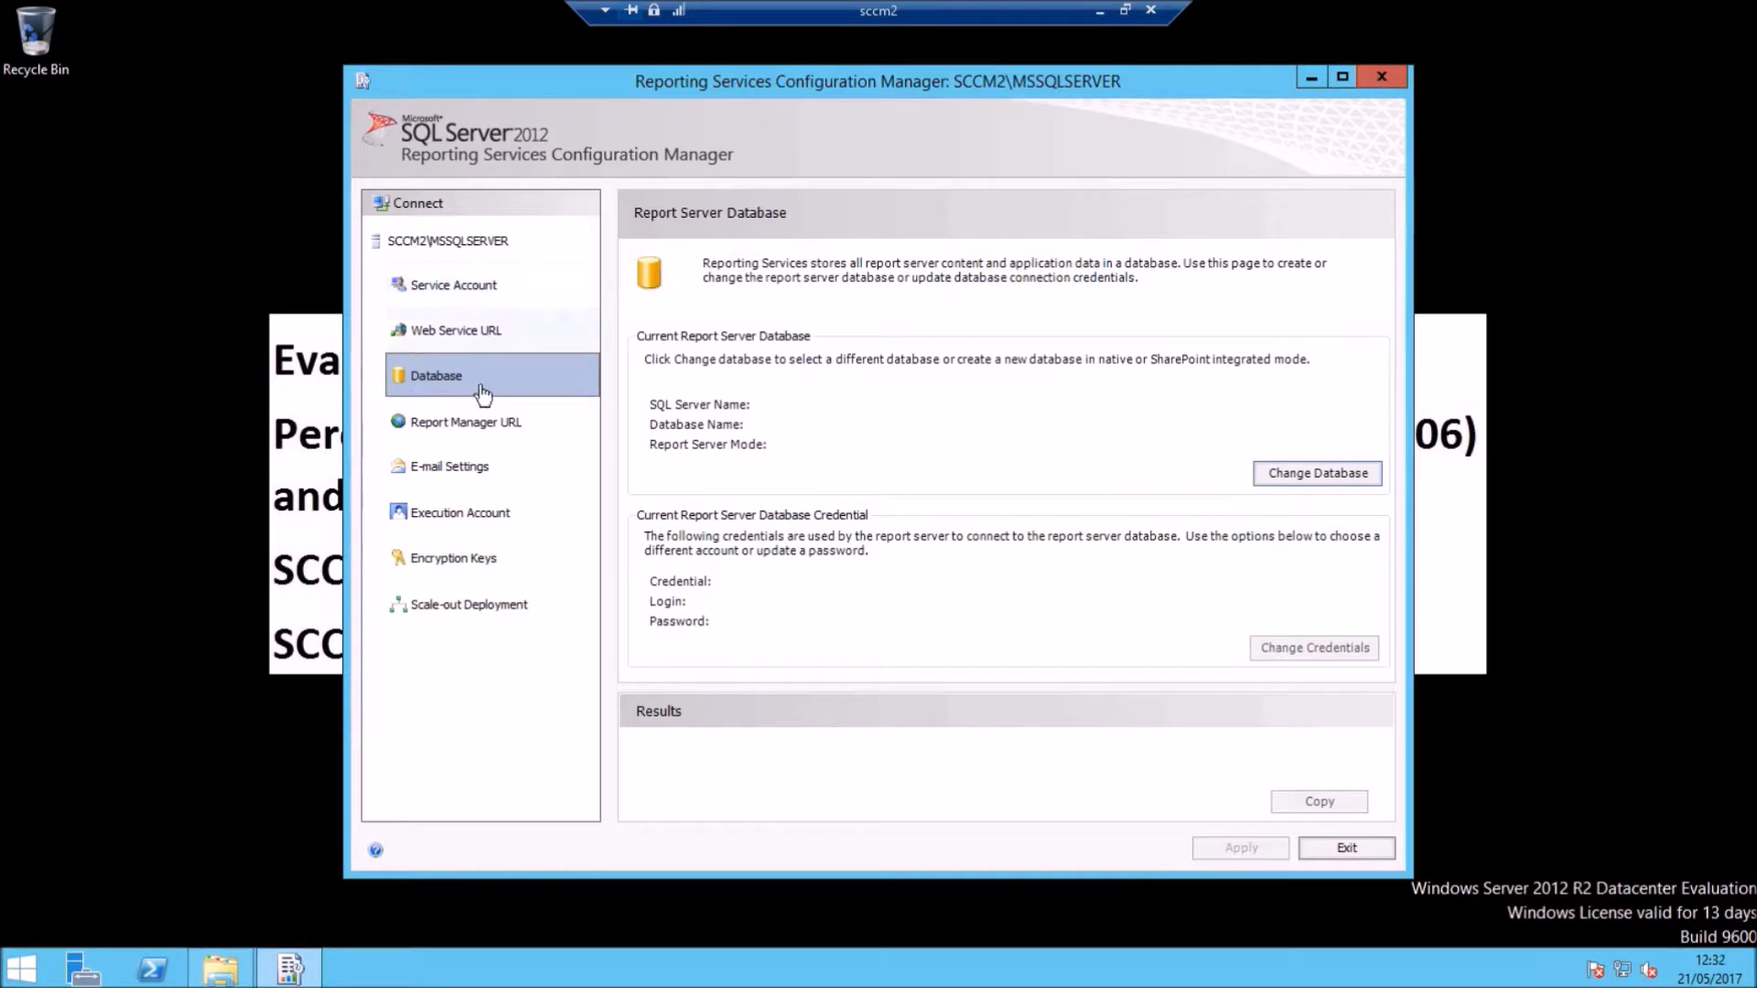
# Step: Apply a sender address and SMTP server 10.10.10.10 in E-mail Settings, then exit the tool
pyautogui.click(457, 472)
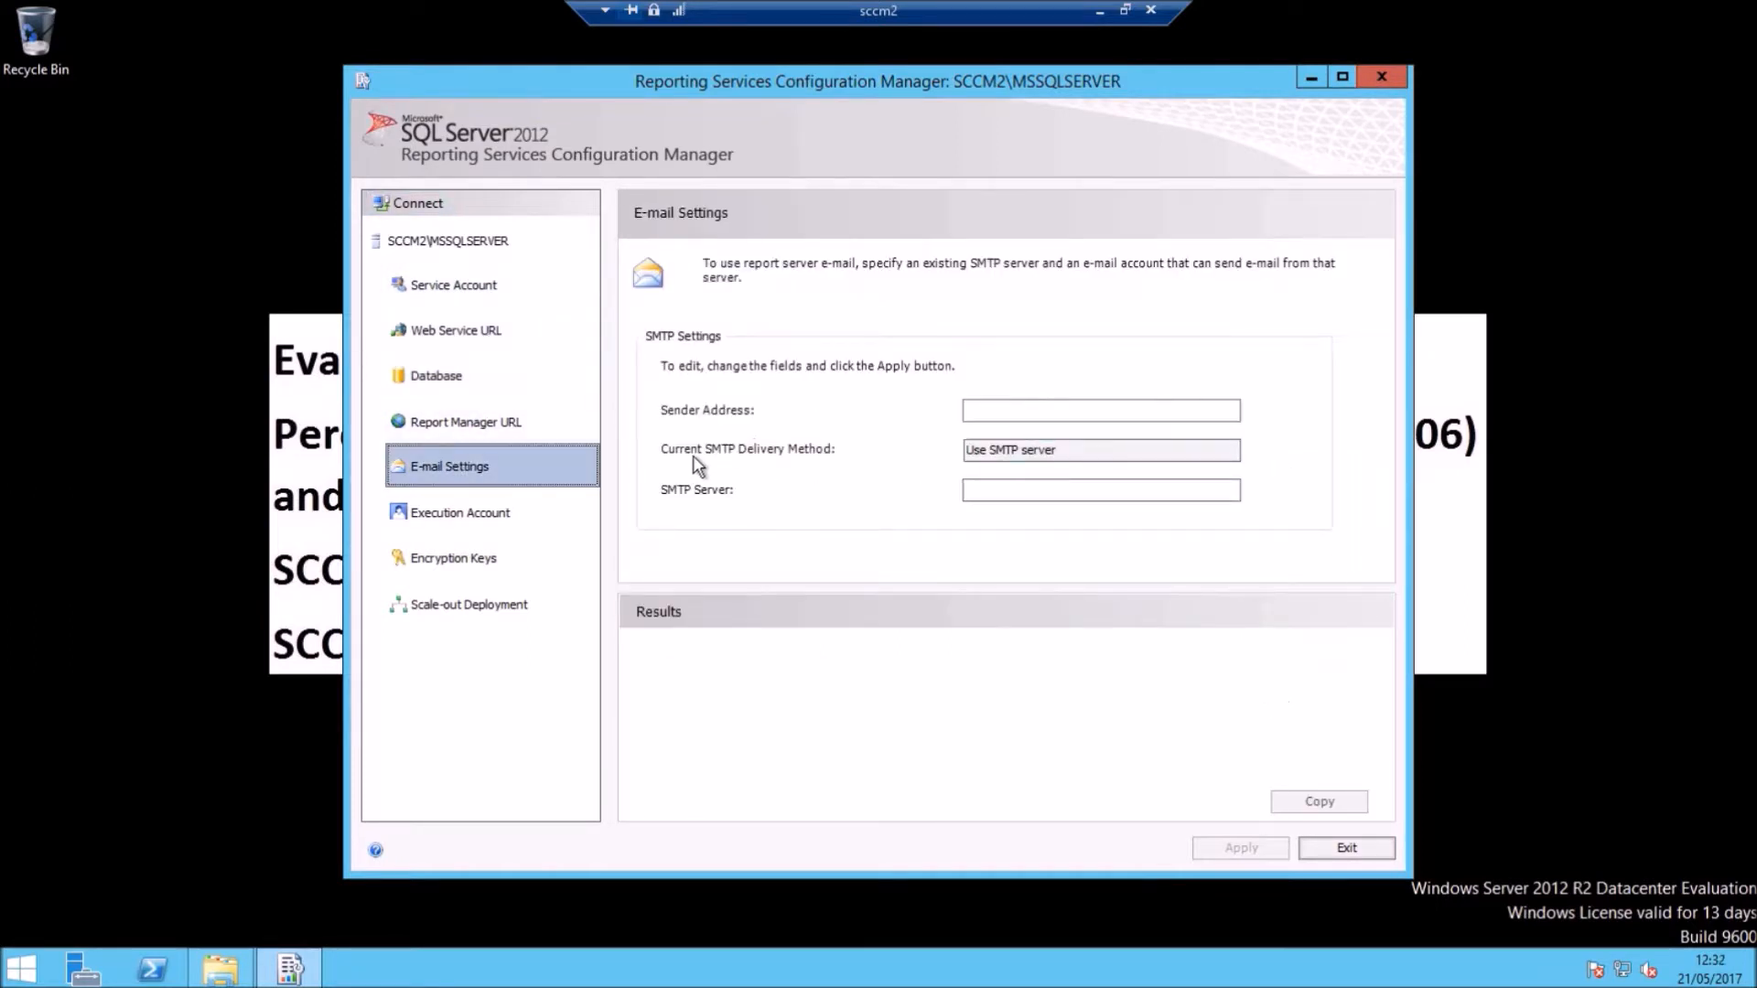
pyautogui.click(1008, 406)
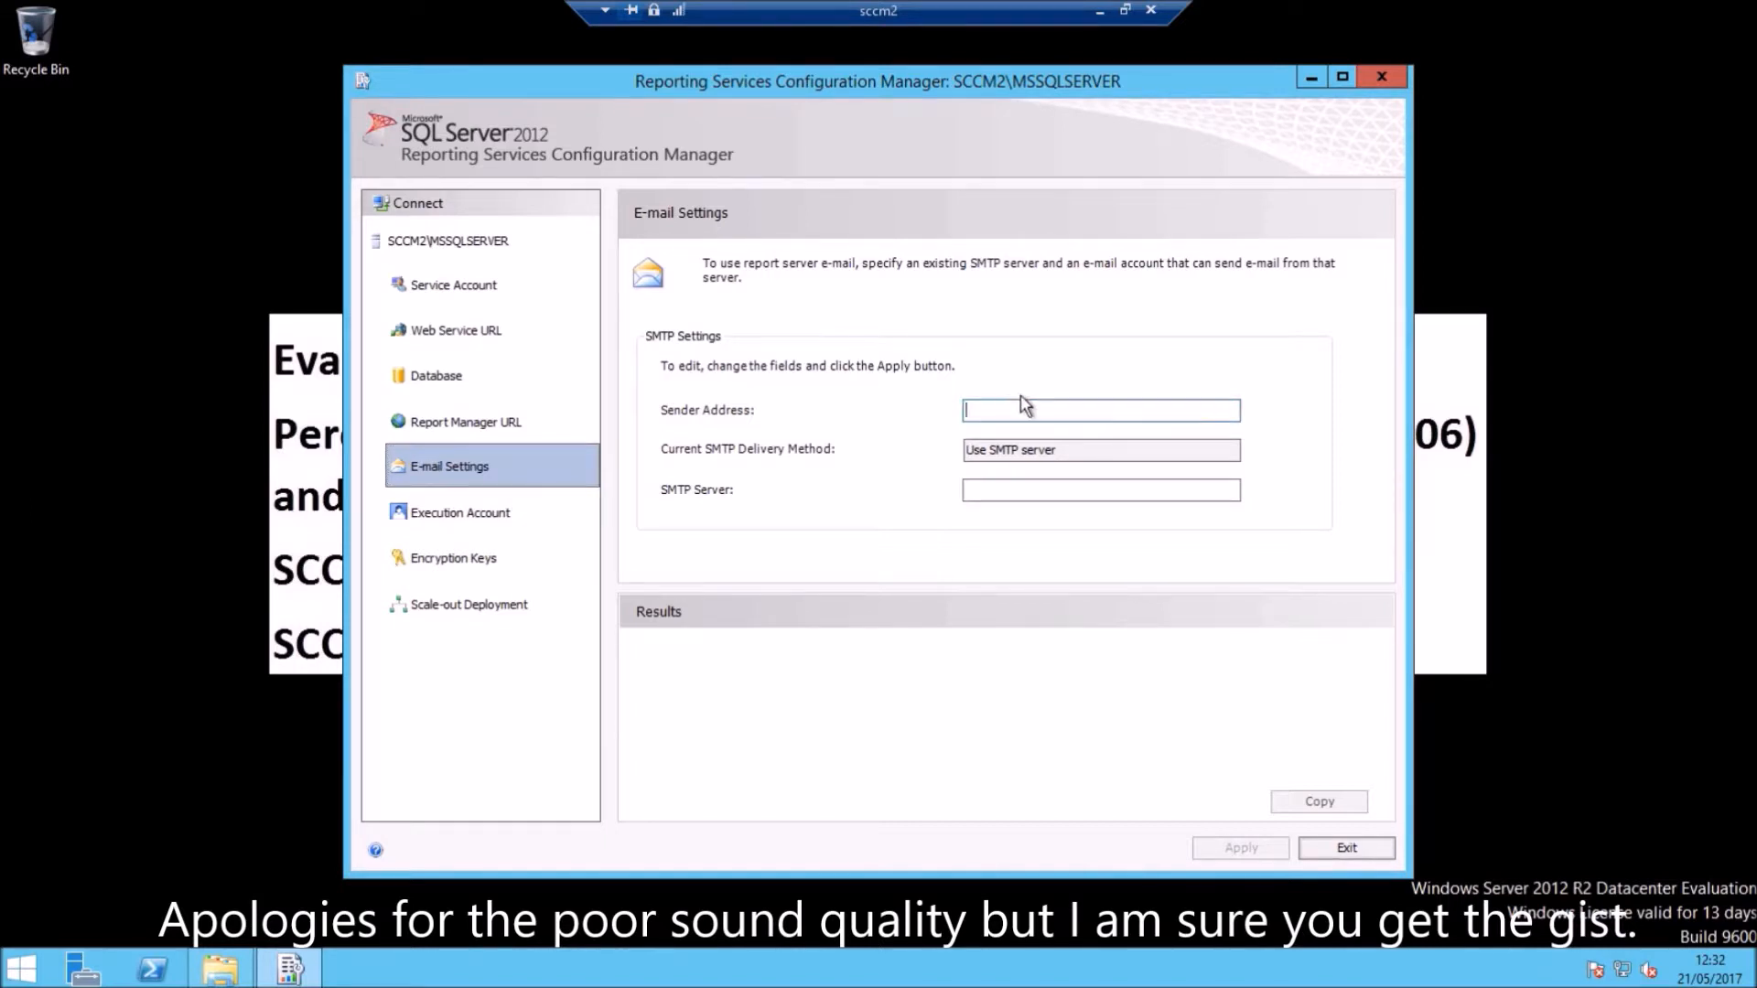
pyautogui.write('Ejike On')
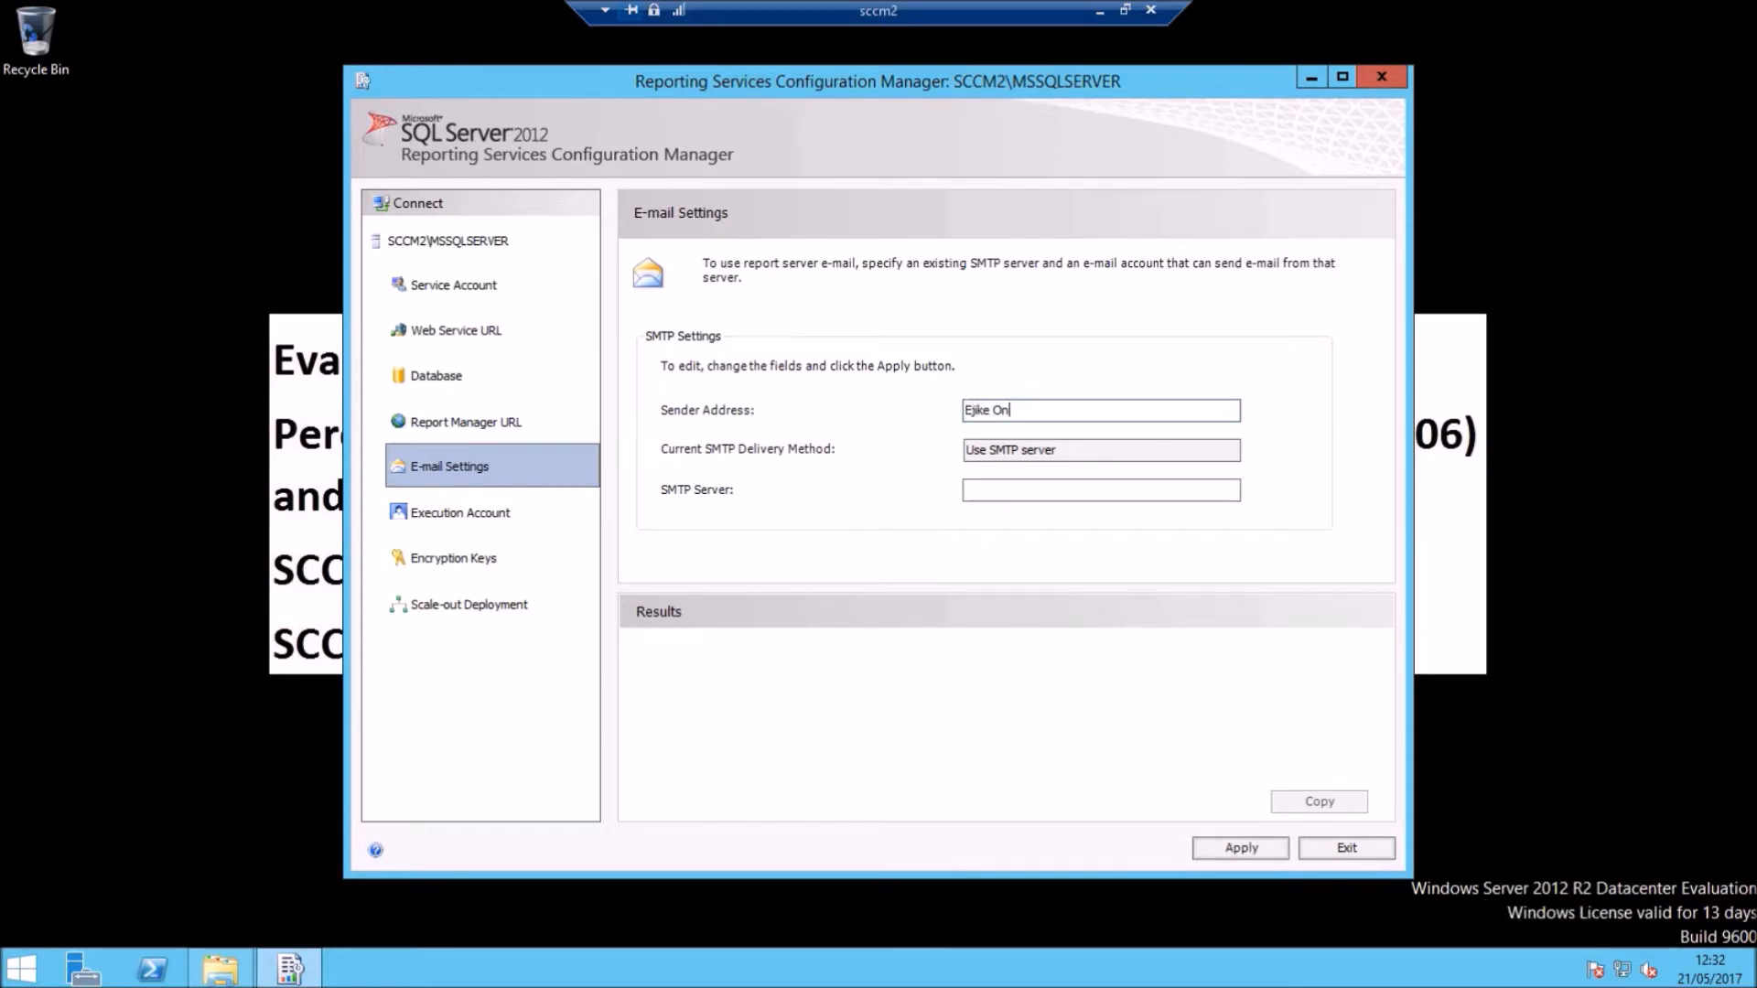
pyautogui.press('BackSpace')
pyautogui.click(1007, 490)
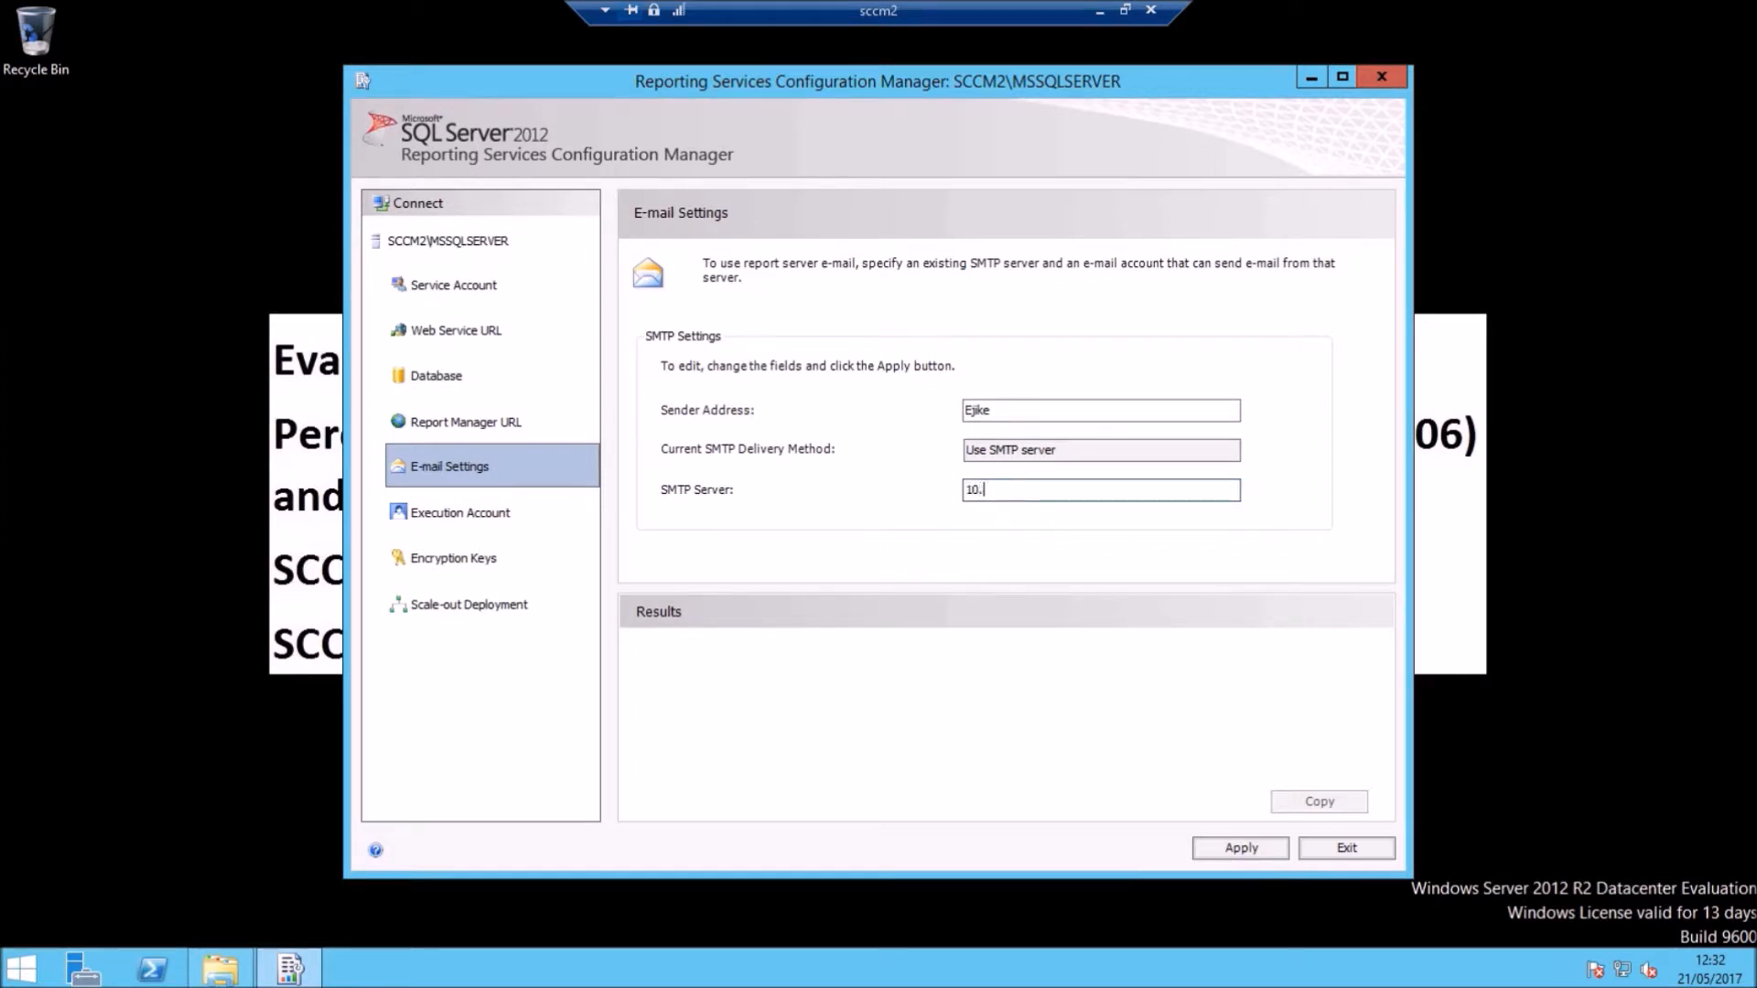
pyautogui.write('10.10.10')
pyautogui.click(1267, 851)
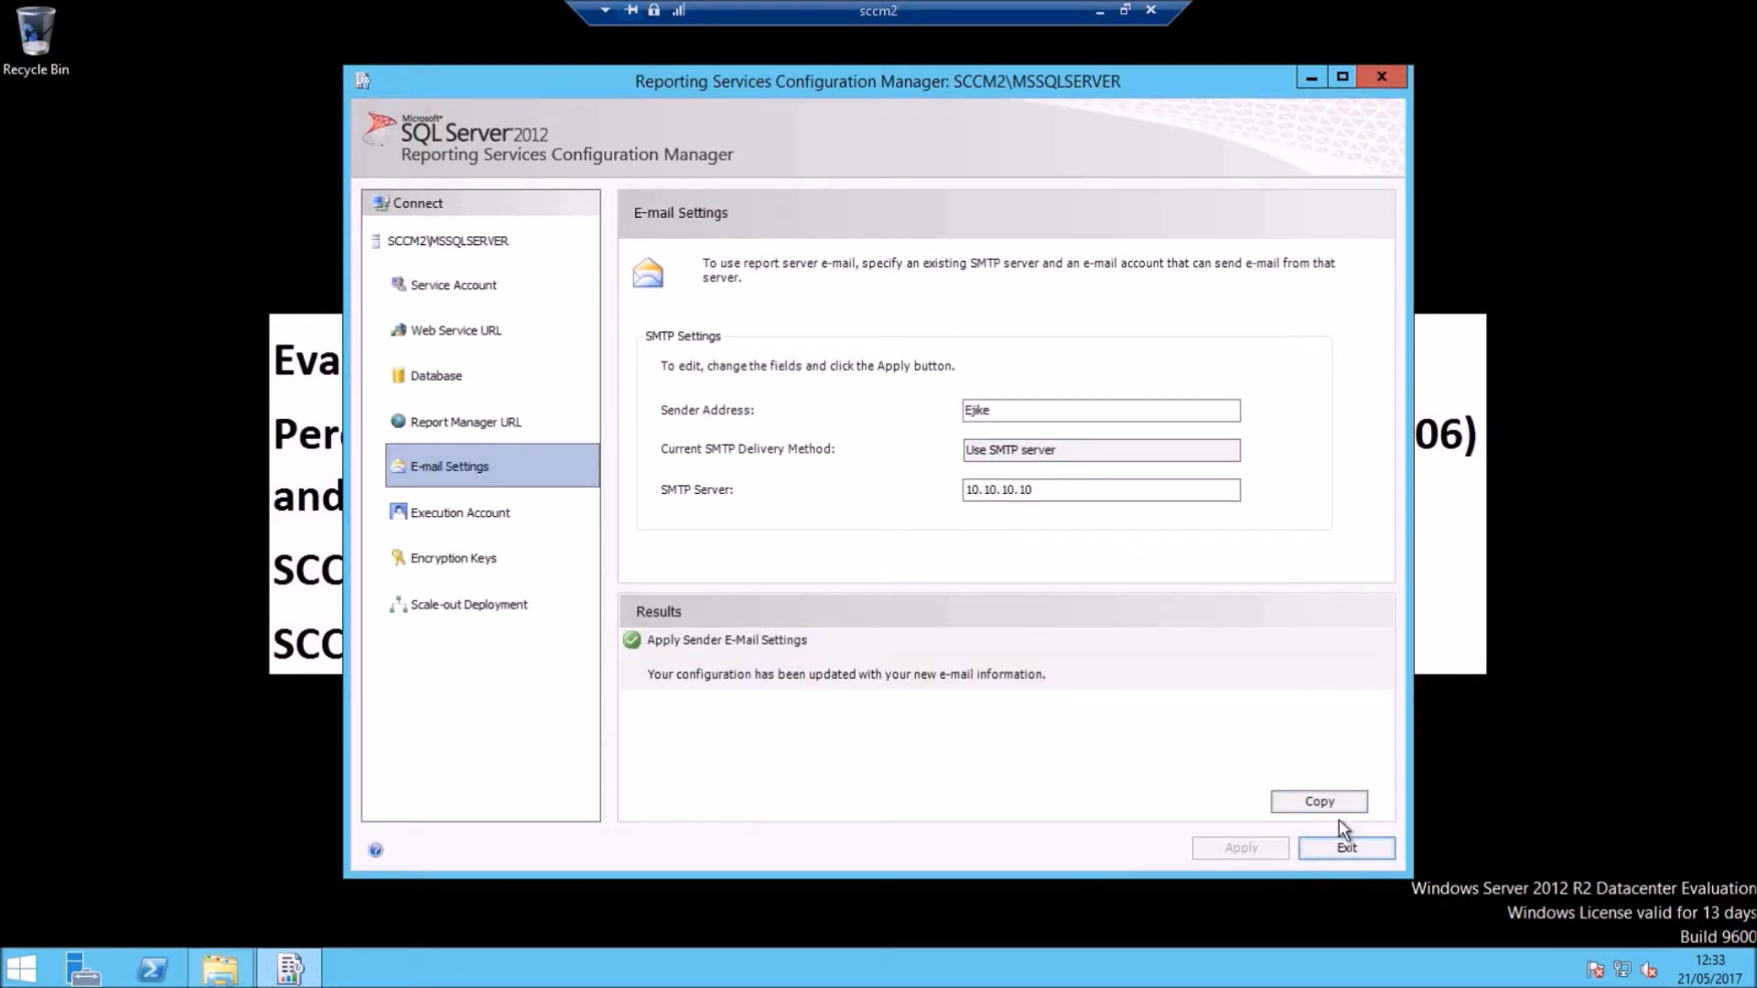
pyautogui.click(1340, 847)
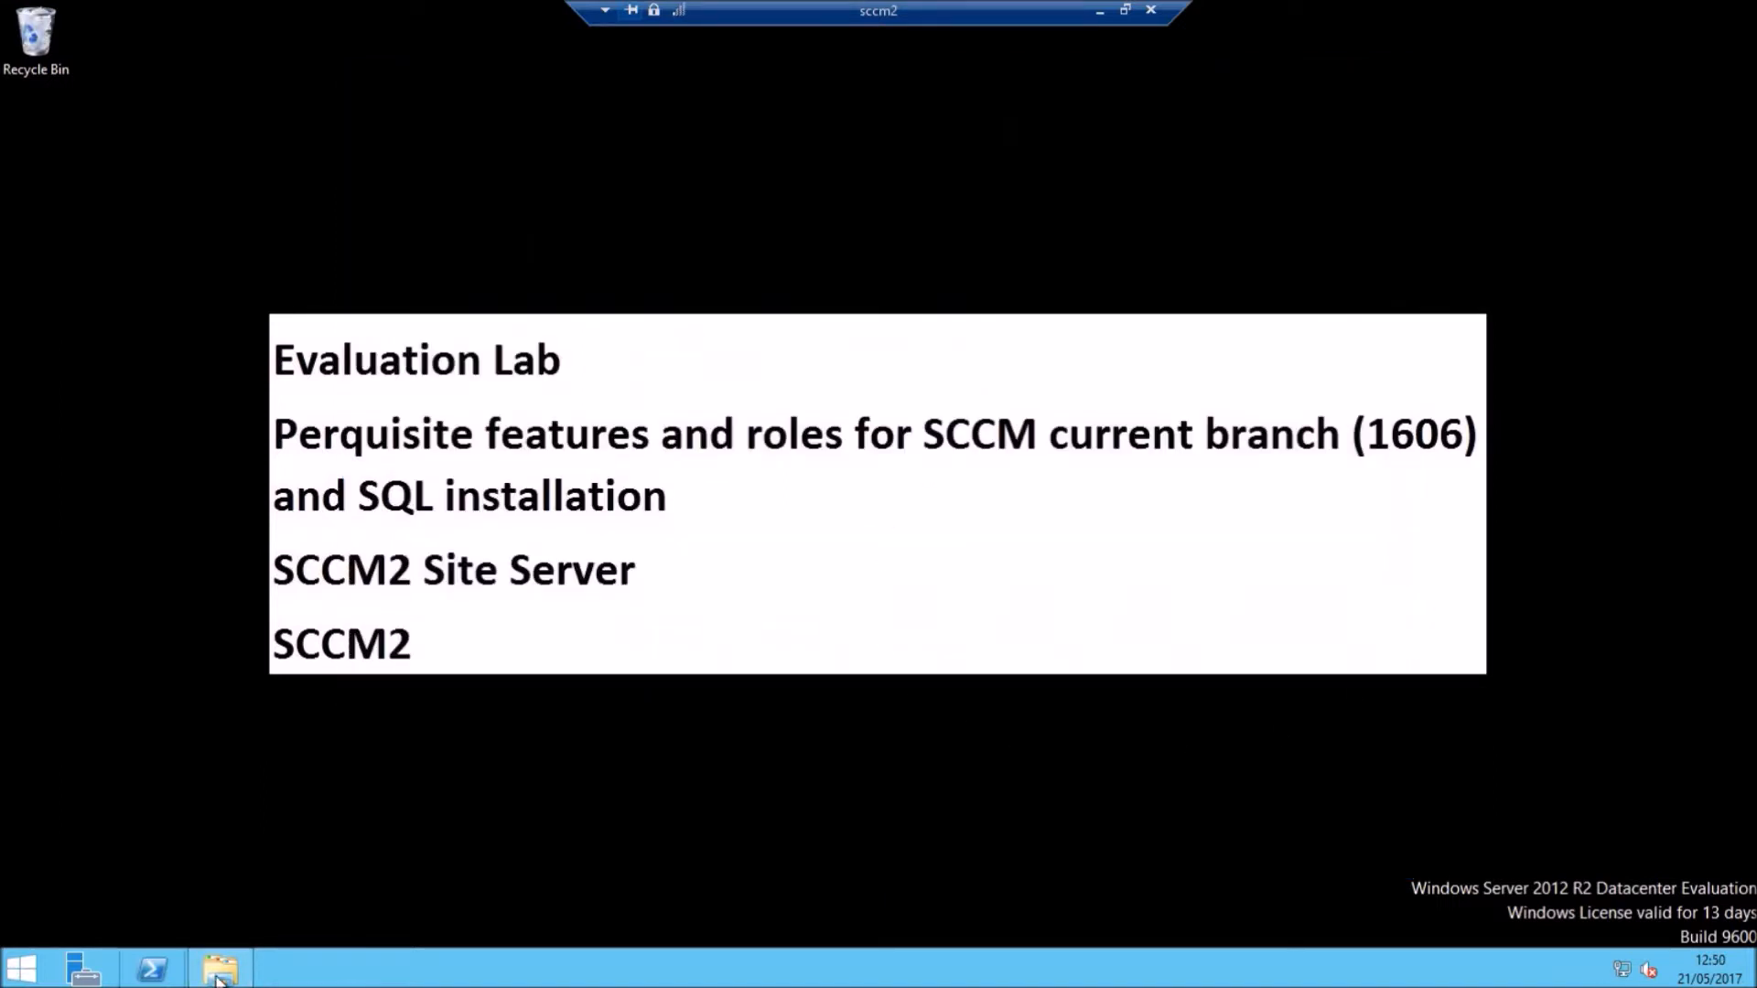
pyautogui.click(220, 968)
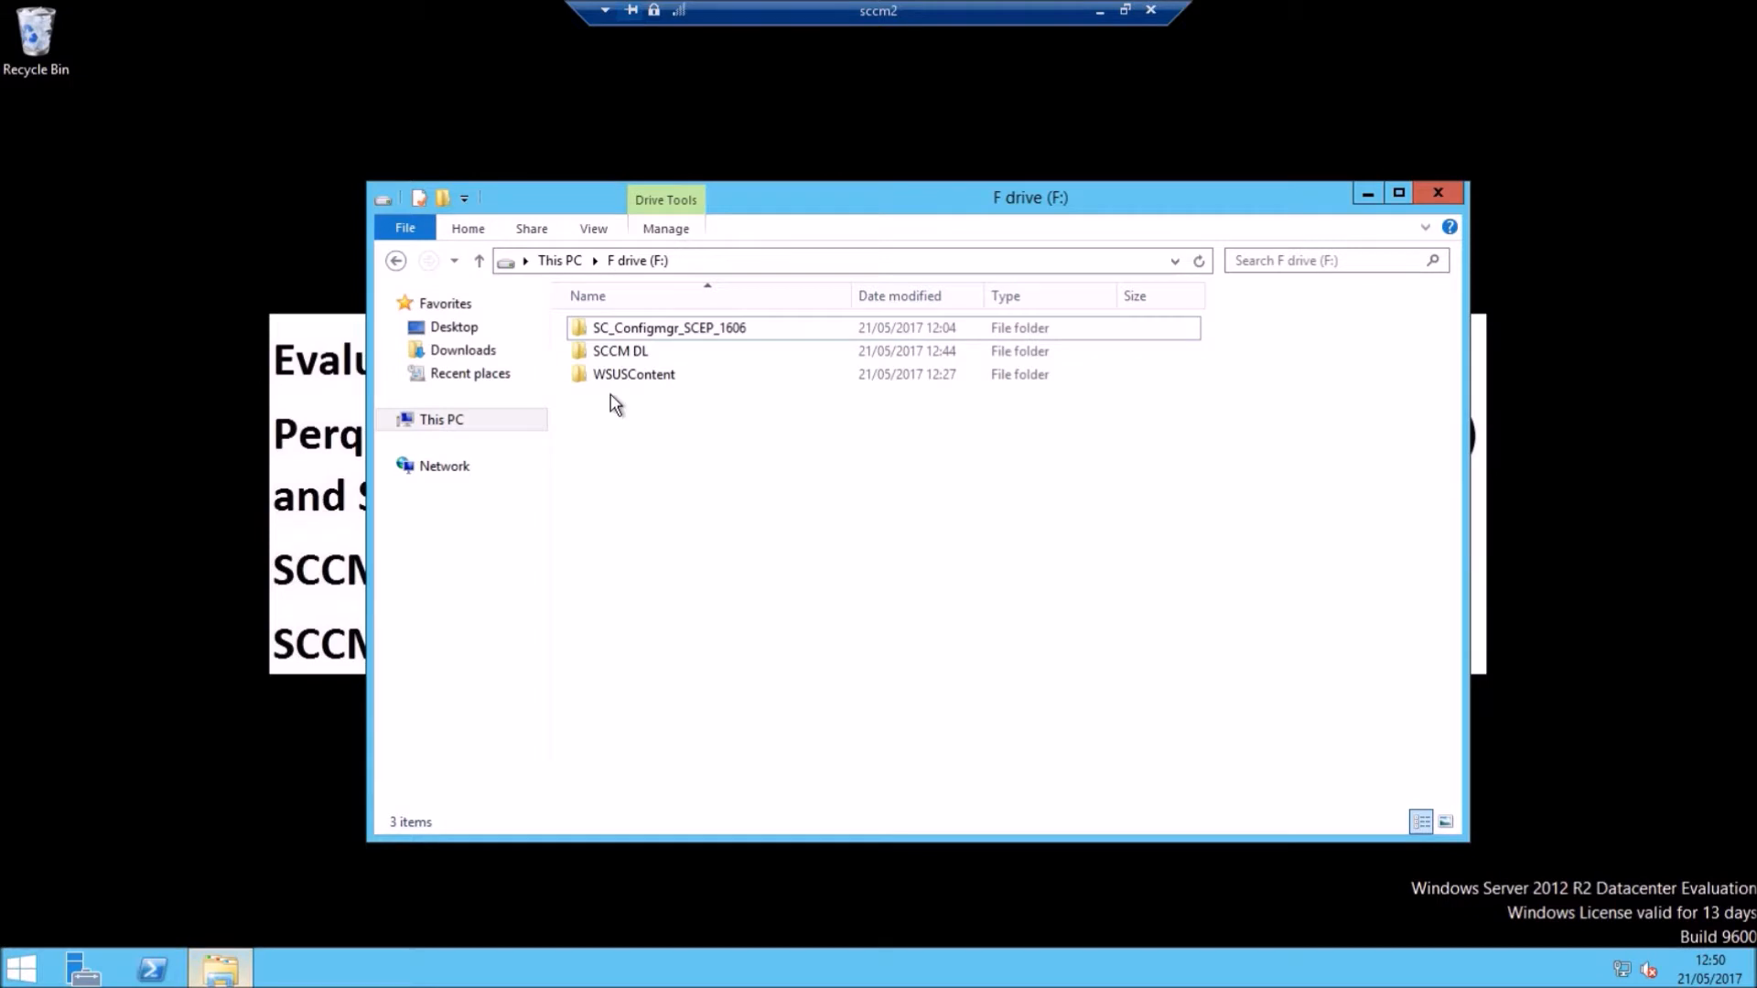
# Step: Run splash from F:\SC_Configmgr_SCEP_1606 to open the Configuration Manager 1606 installer
pyautogui.doubleClick(571, 331)
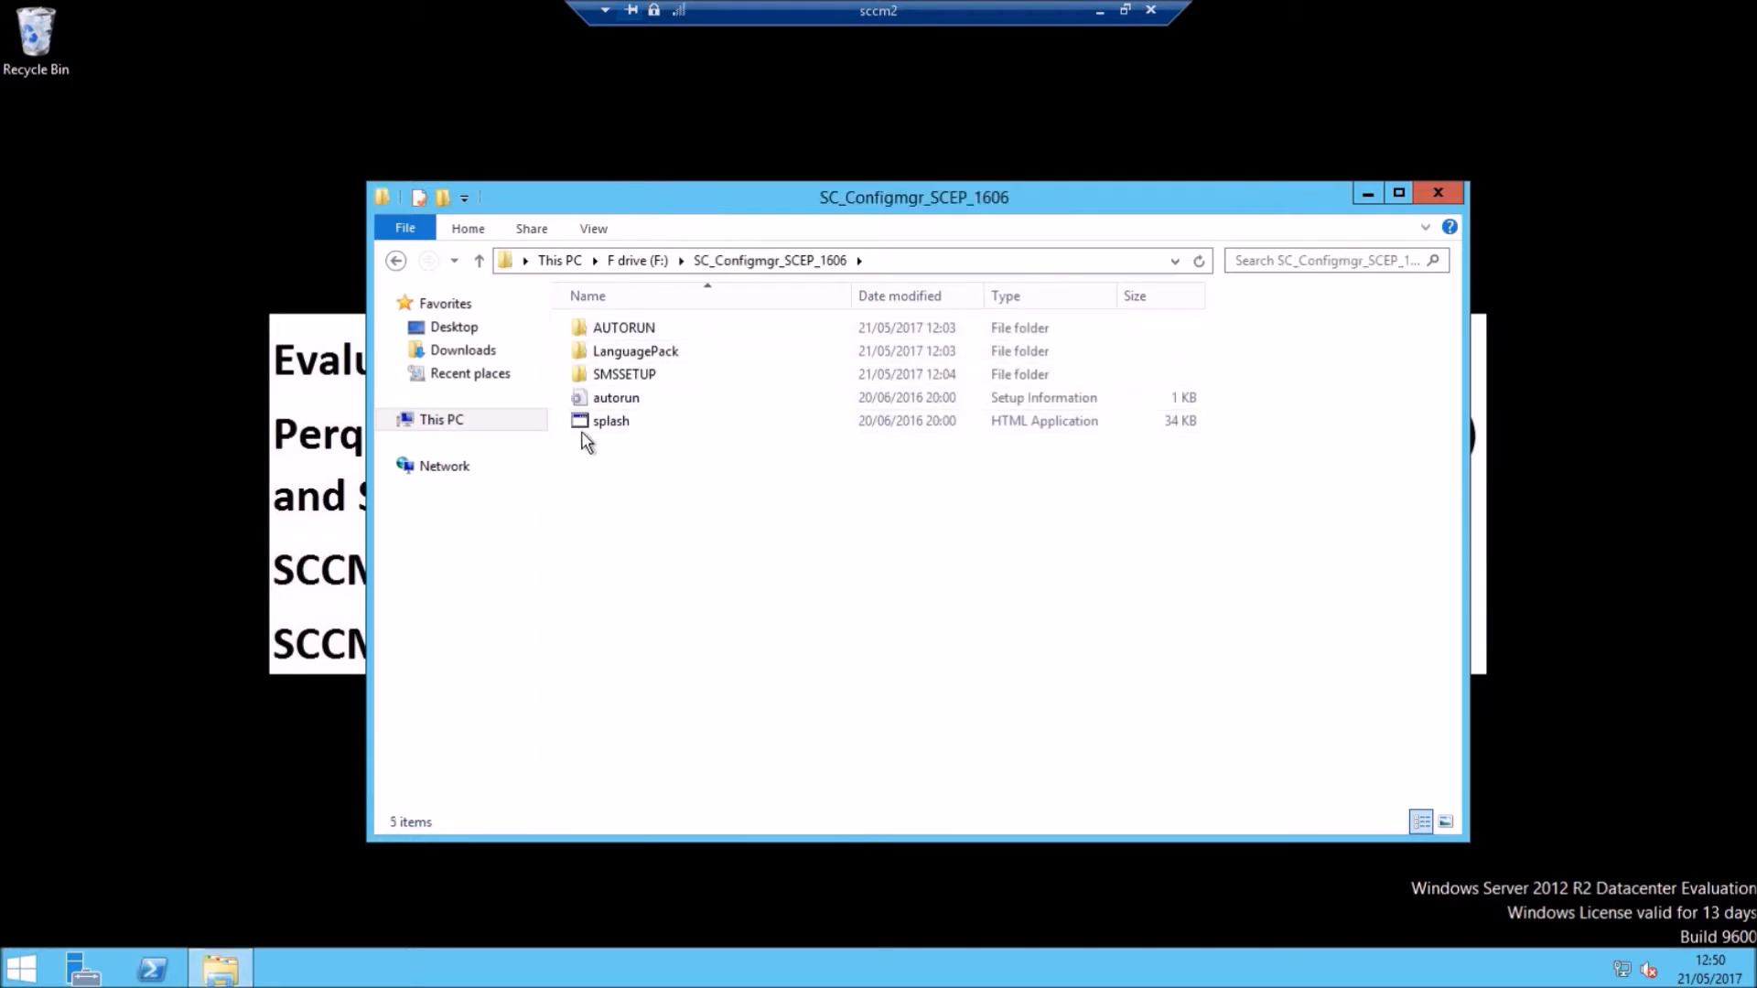
pyautogui.doubleClick(604, 422)
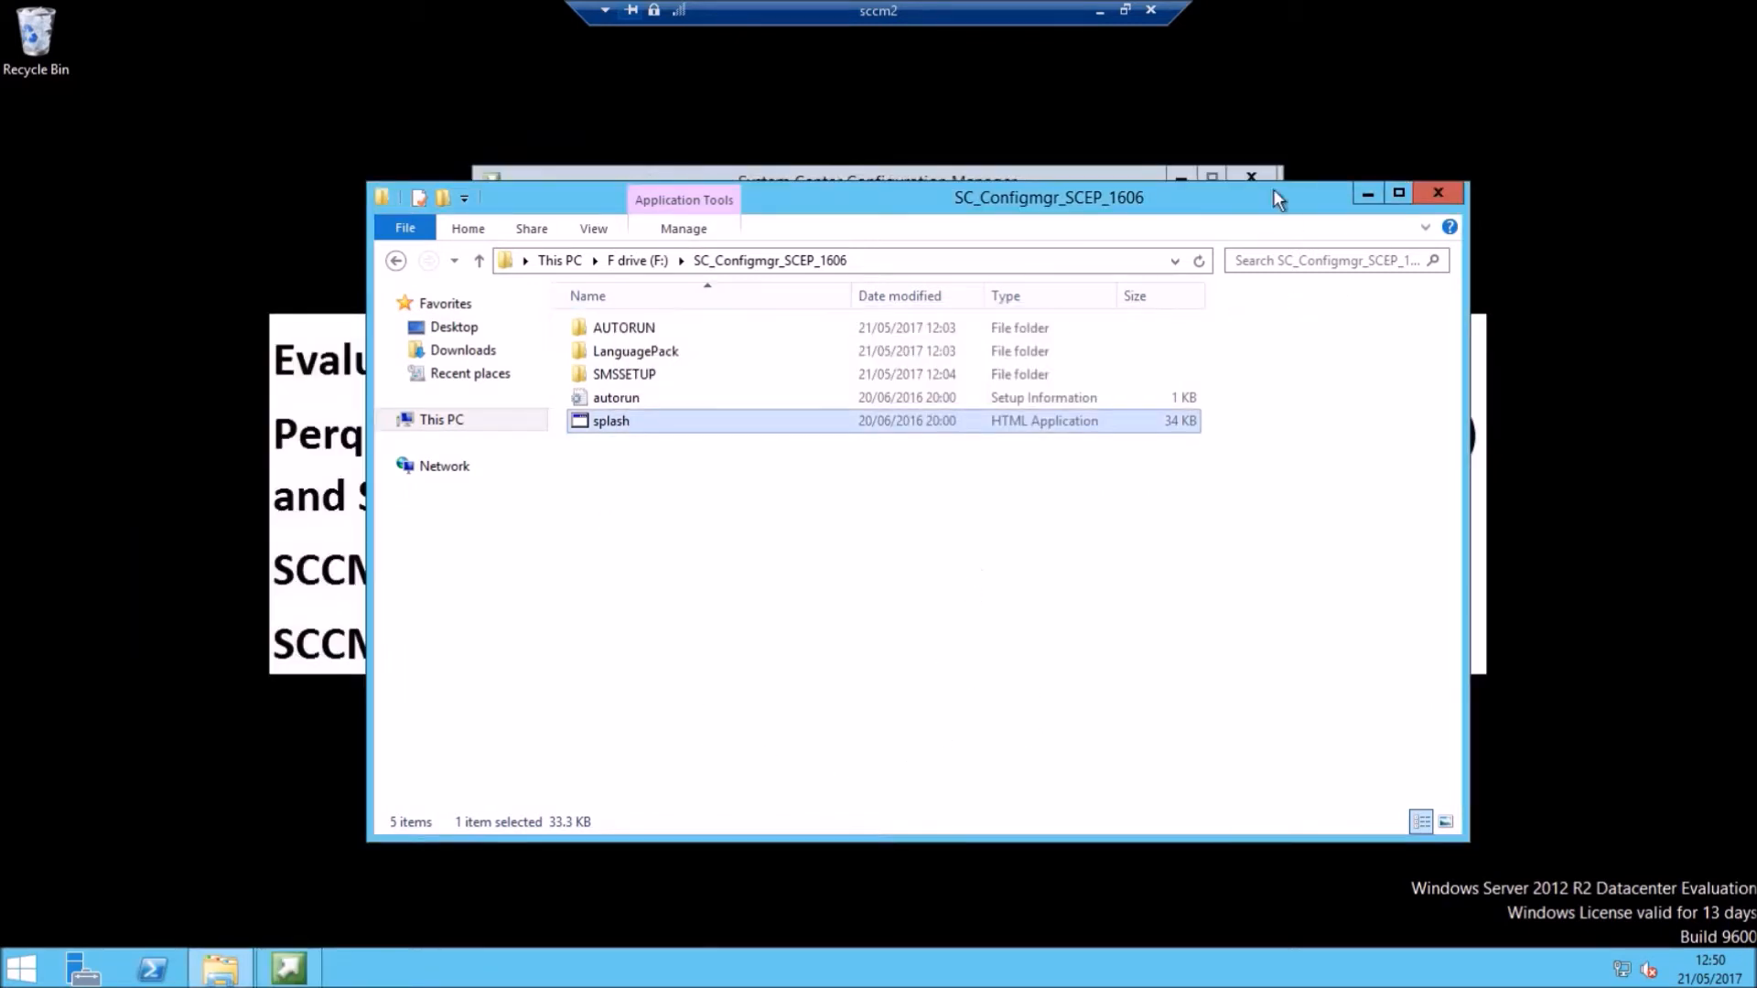
pyautogui.click(1367, 192)
# Step: Start the Configuration Manager install with elevation and choose to install a primary site
pyautogui.click(605, 420)
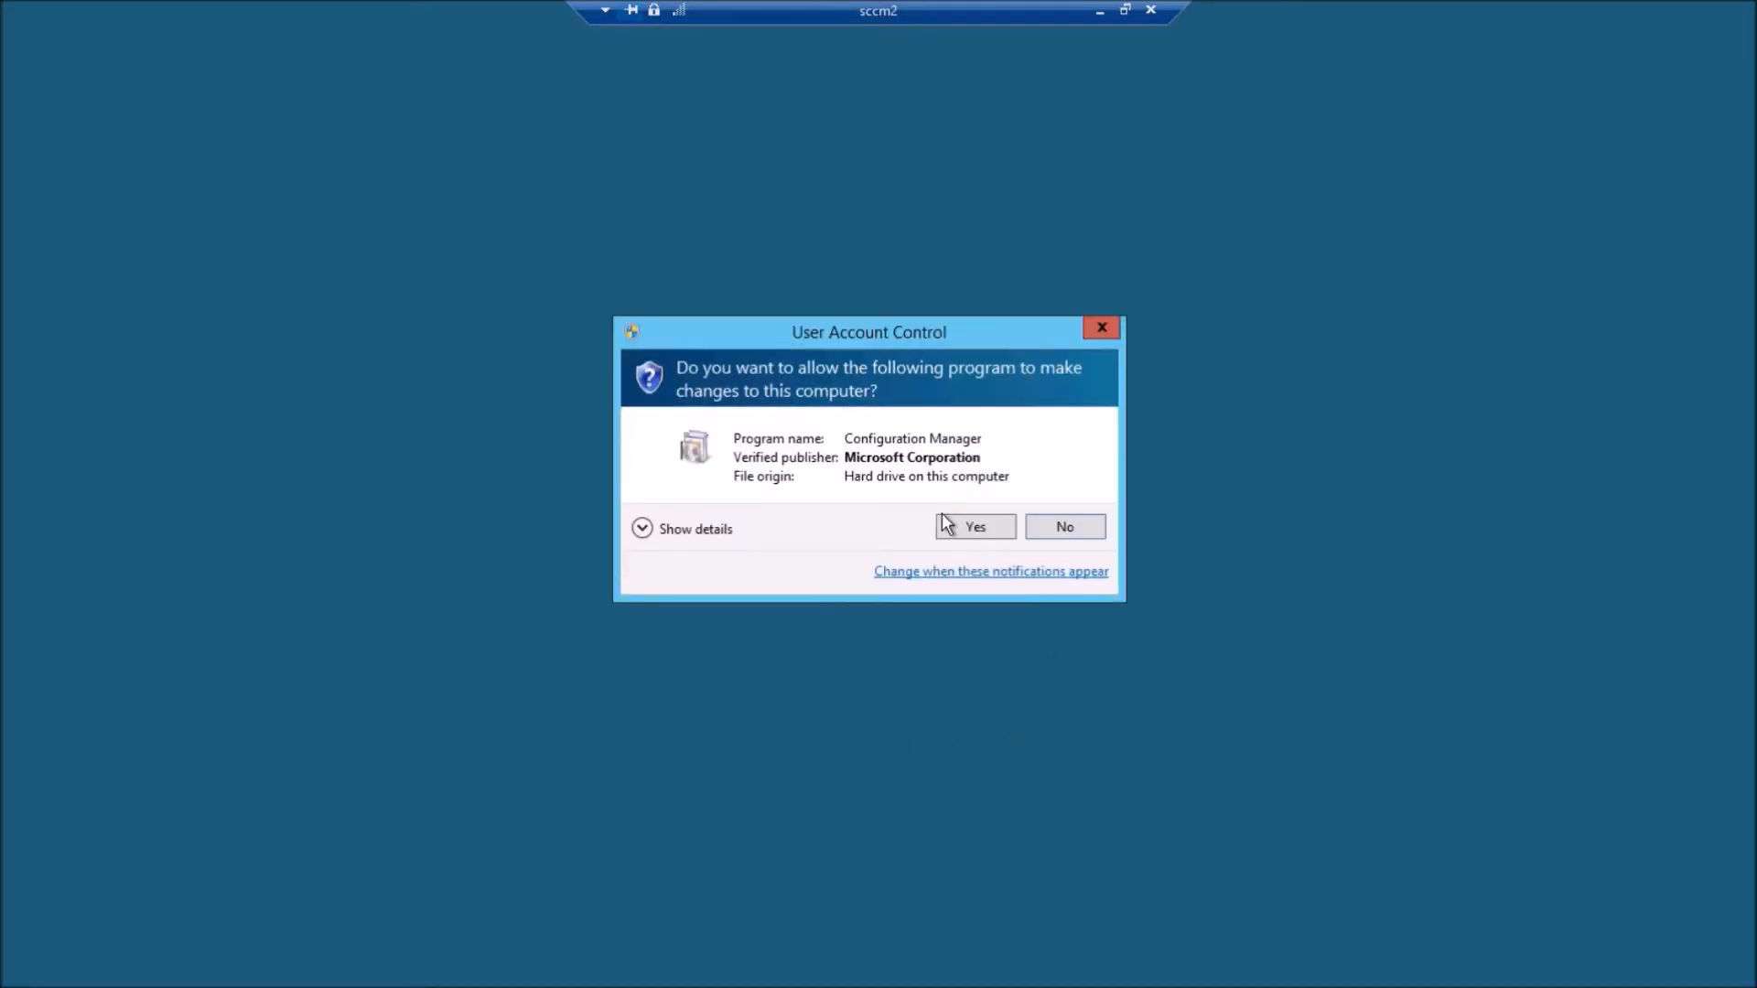
pyautogui.click(947, 521)
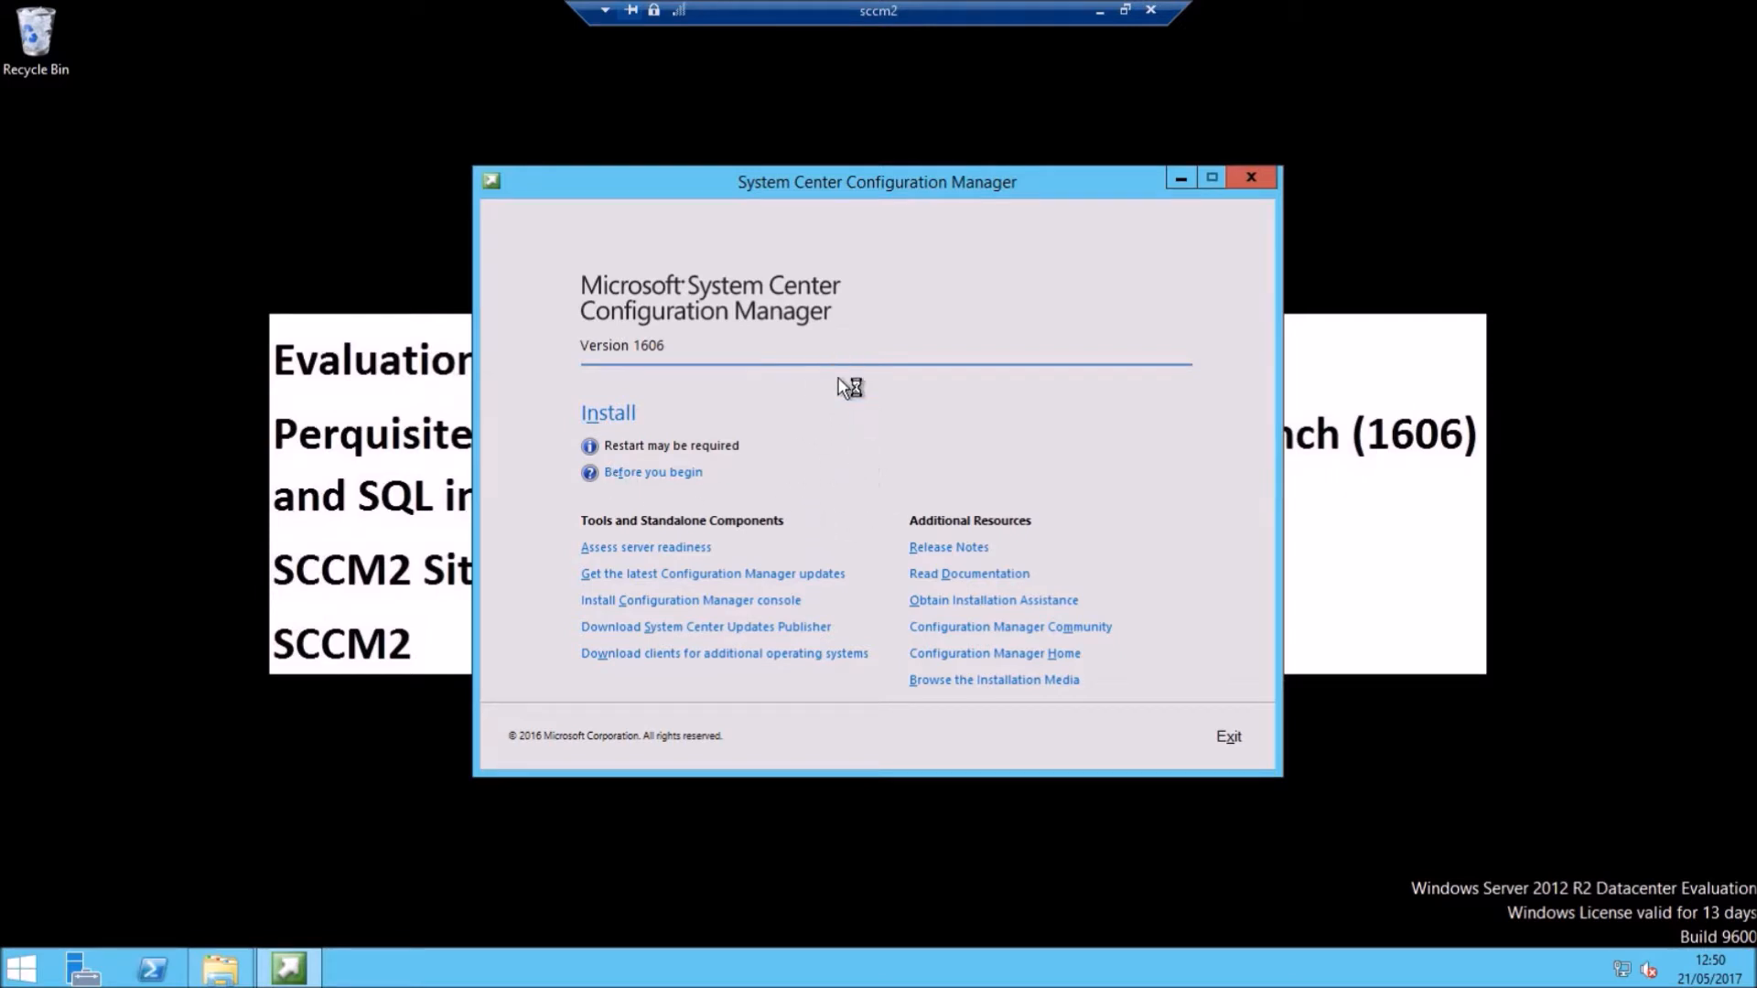
pyautogui.click(1112, 740)
pyautogui.click(1093, 743)
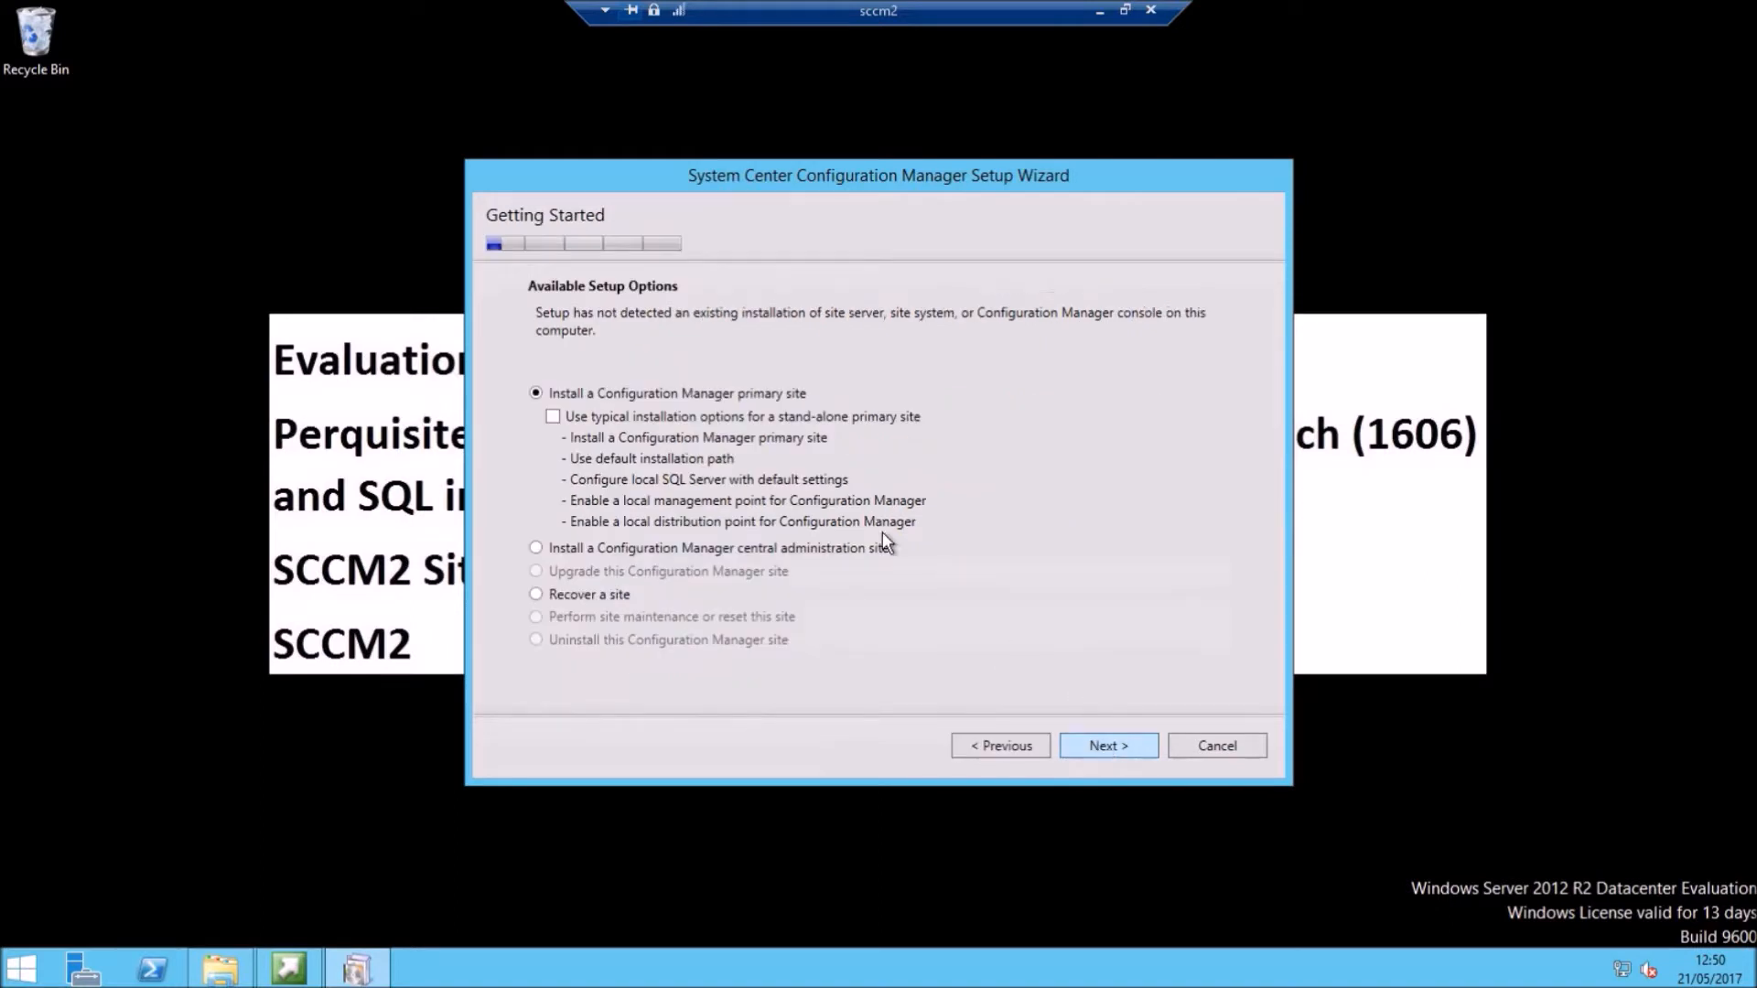
pyautogui.click(1103, 748)
# Step: Pick the evaluation edition and accept the SQL Server Express, Native Client and Silverlight licence terms
pyautogui.click(581, 294)
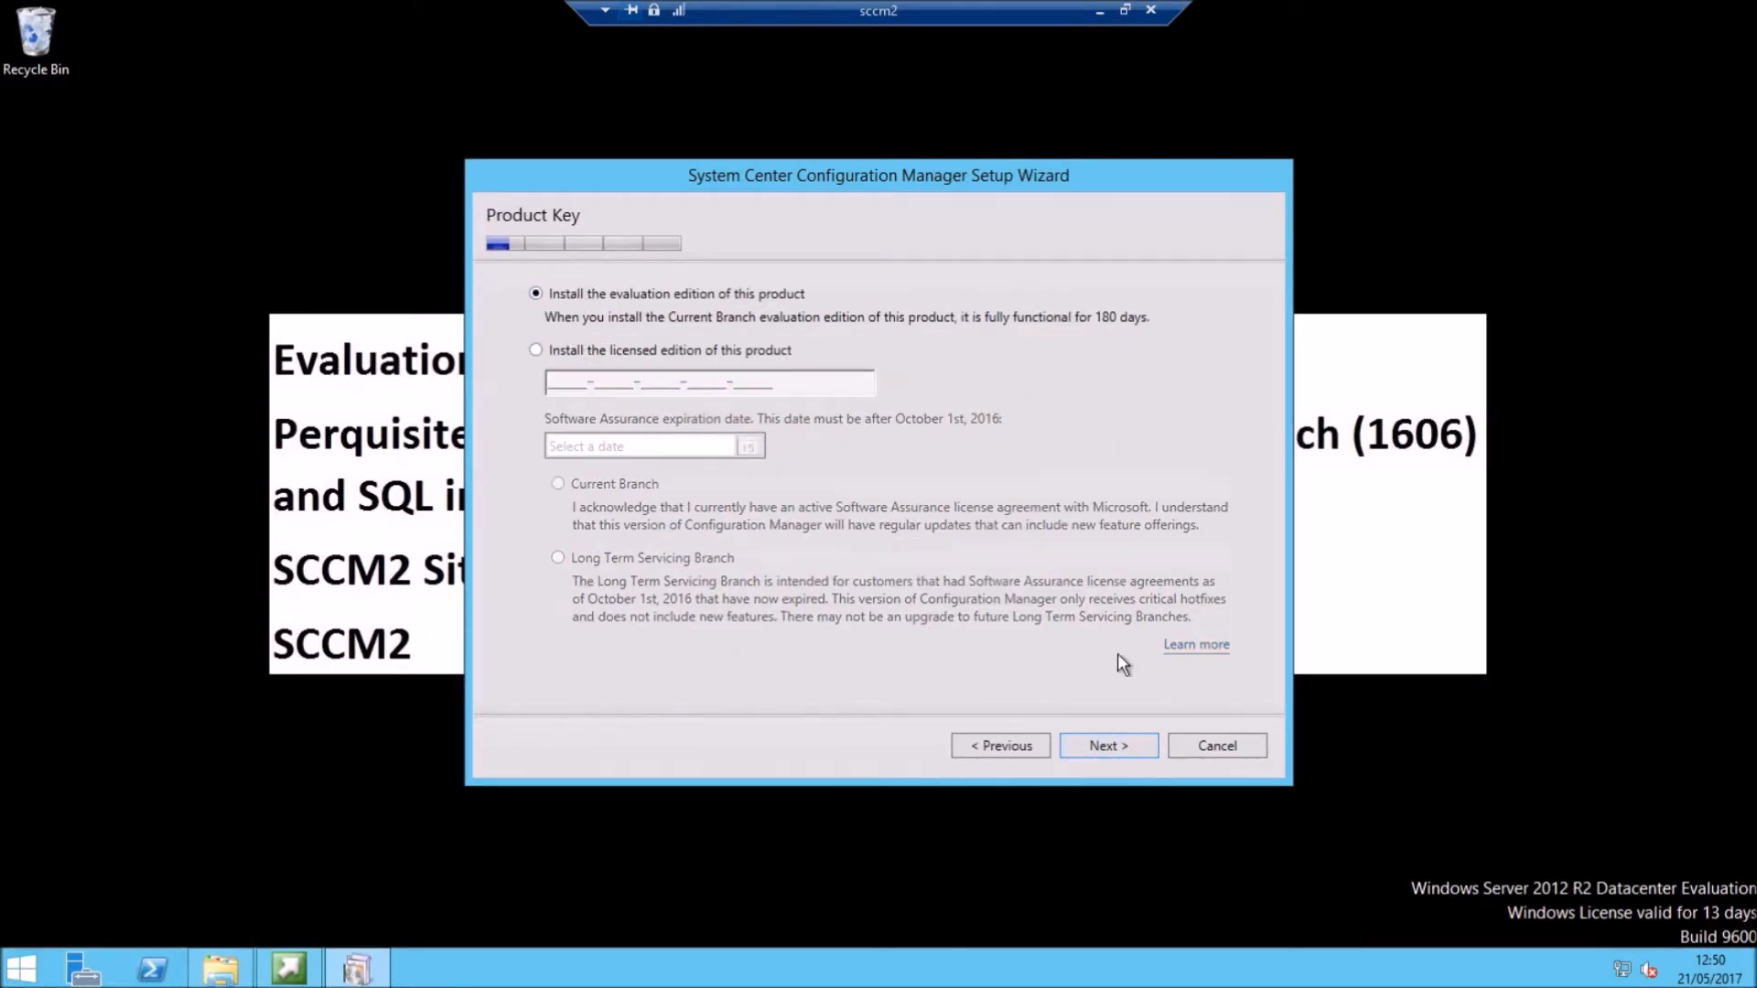
pyautogui.press('Return')
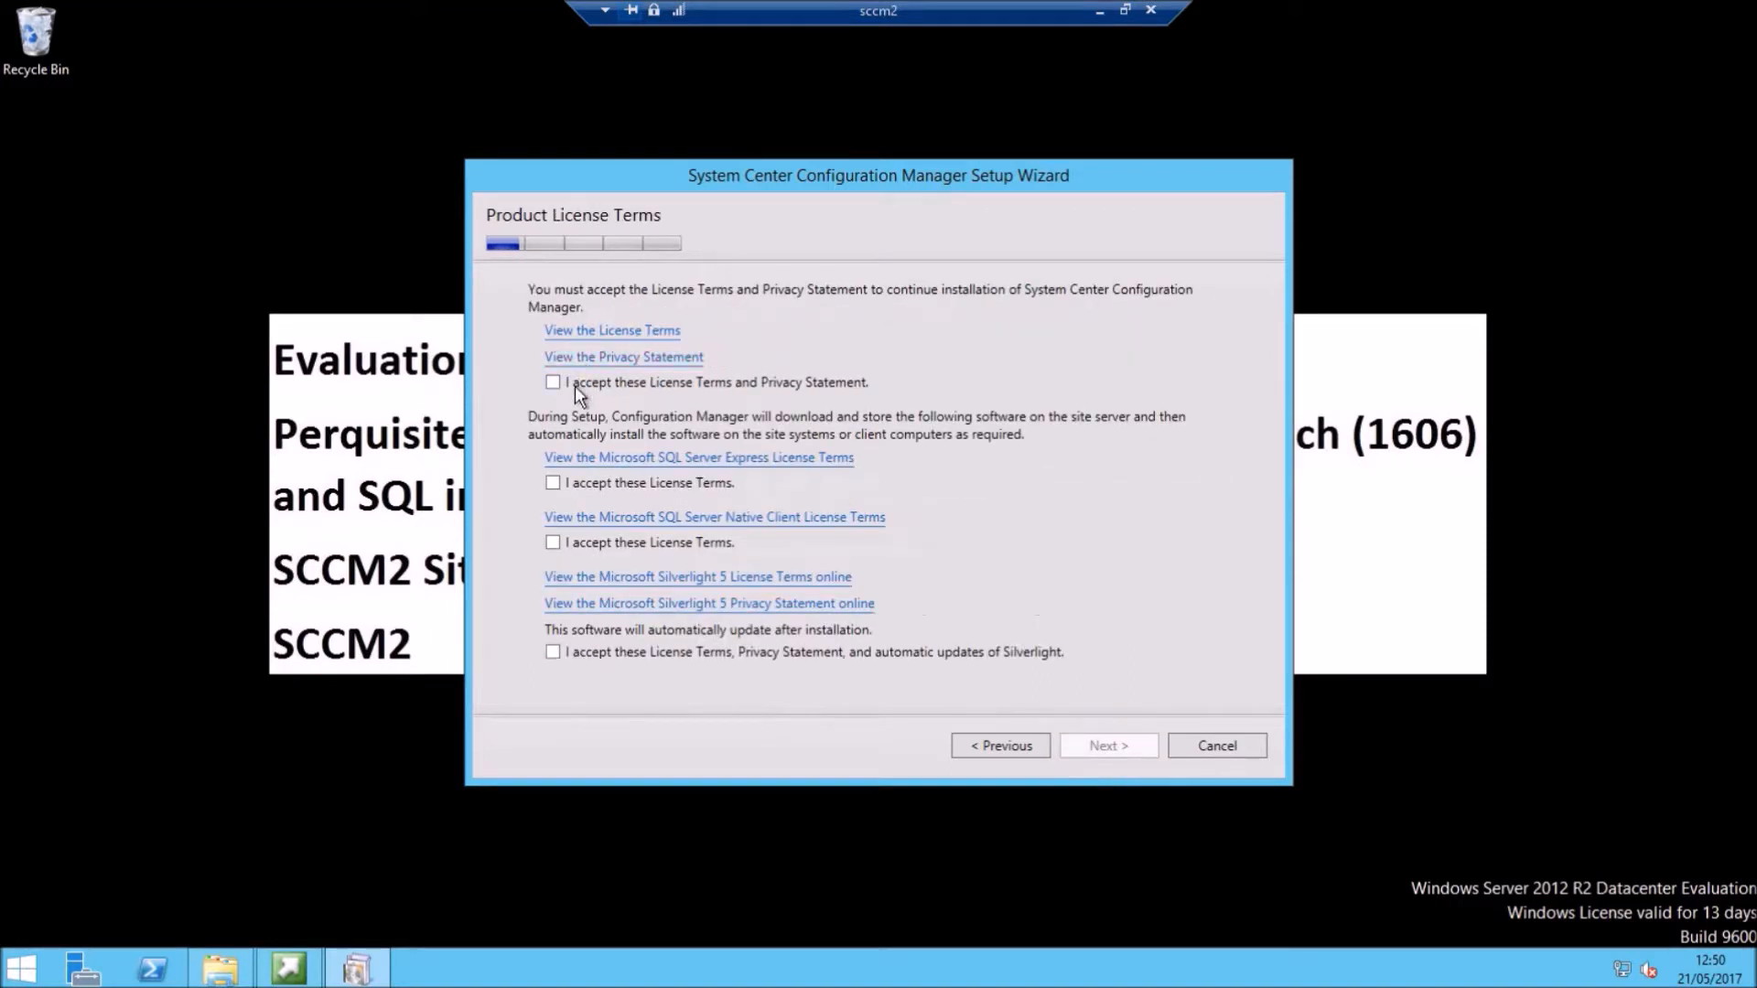
pyautogui.click(574, 480)
pyautogui.click(569, 547)
pyautogui.click(573, 651)
pyautogui.click(1103, 750)
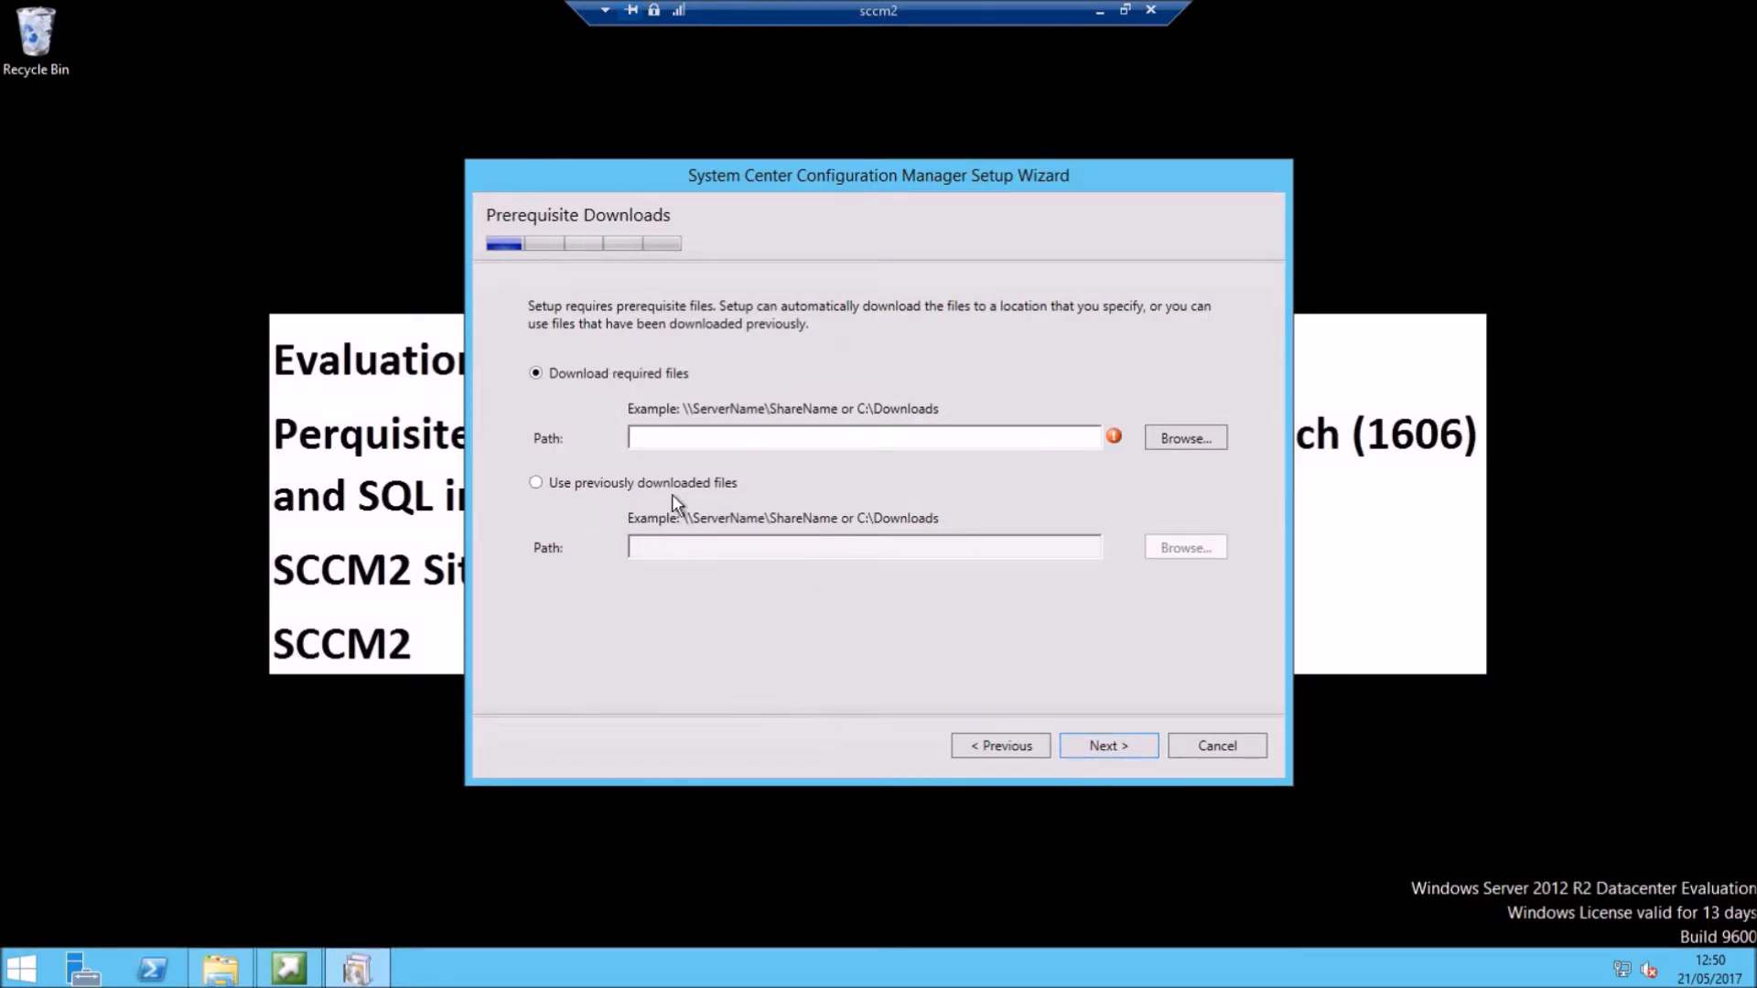
pyautogui.click(219, 968)
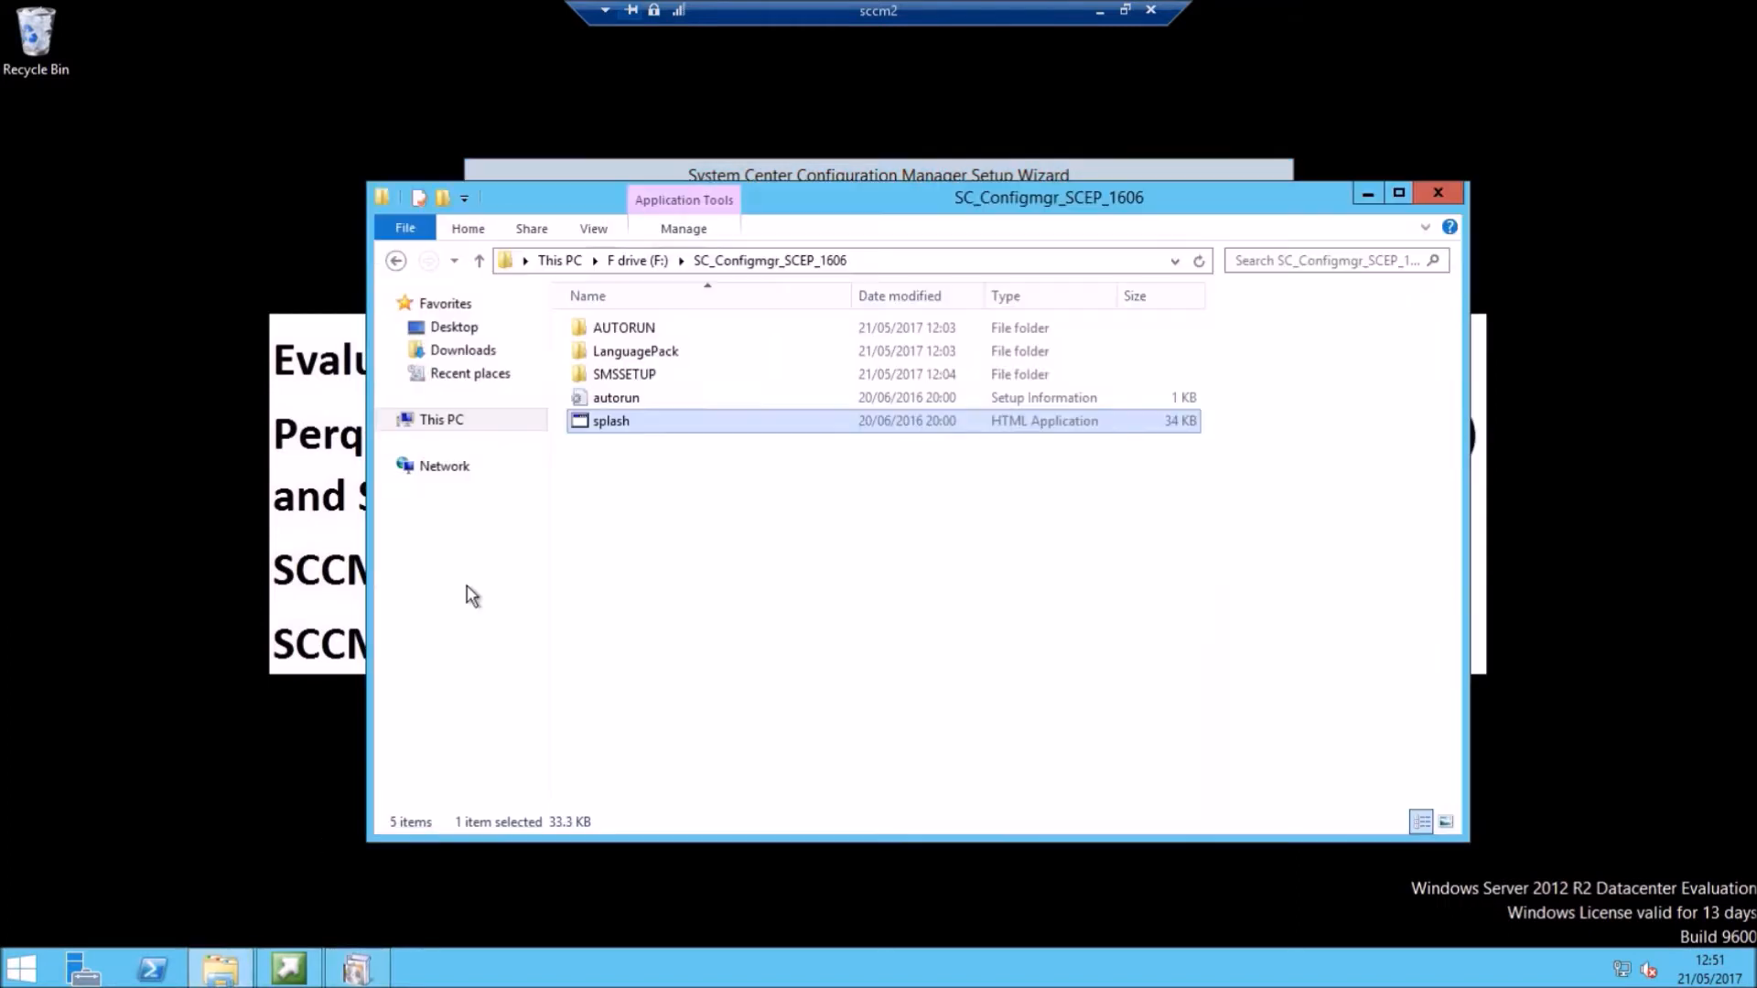
# Step: Create a folder named SCCM DL1 on the F: drive and close File Explorer
pyautogui.click(442, 420)
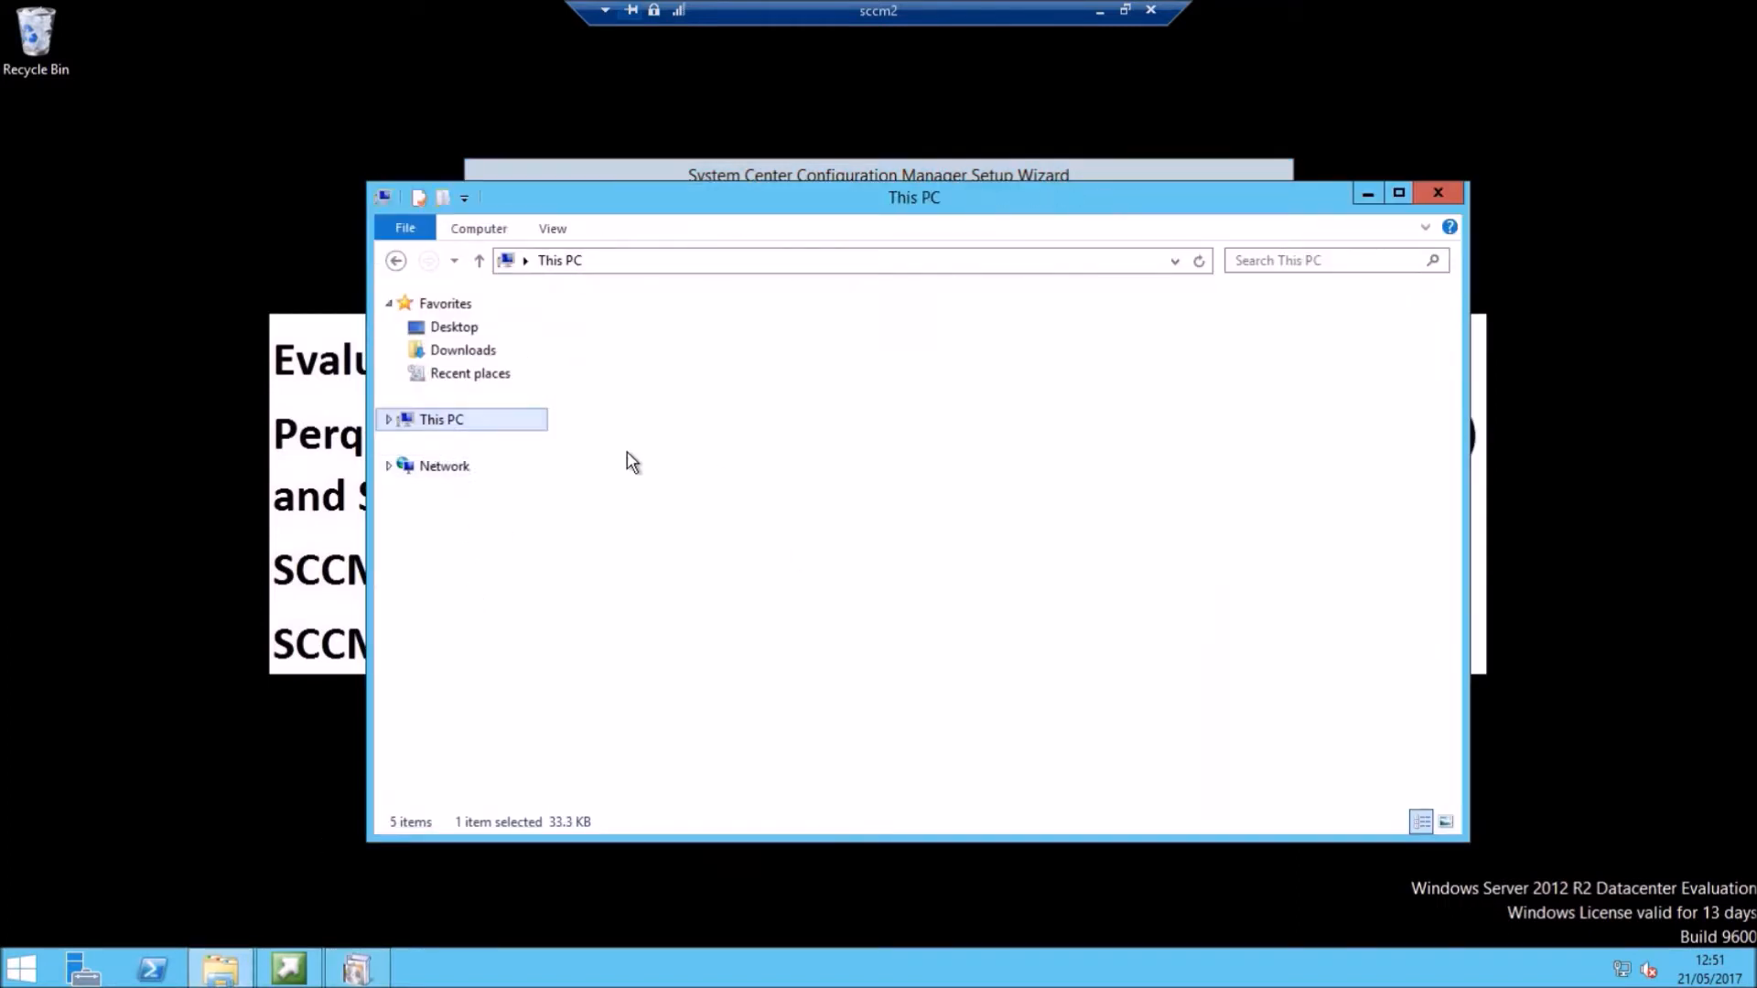
pyautogui.click(776, 625)
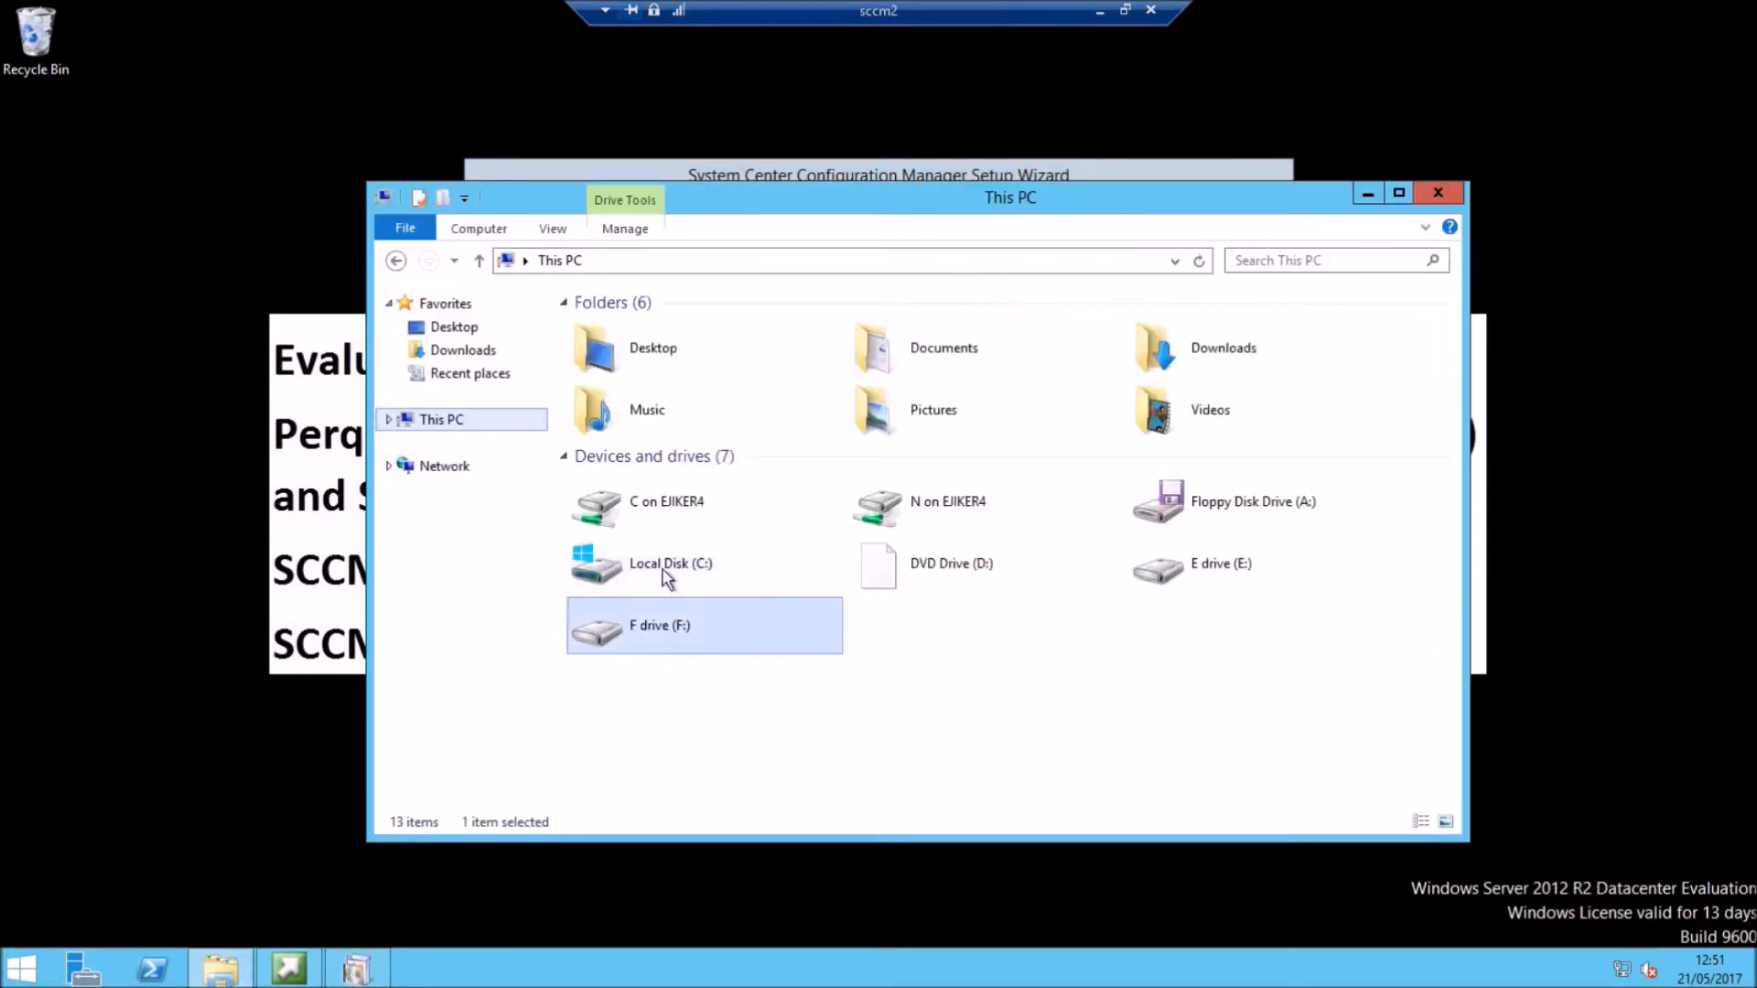
pyautogui.doubleClick(740, 628)
pyautogui.rightClick(688, 506)
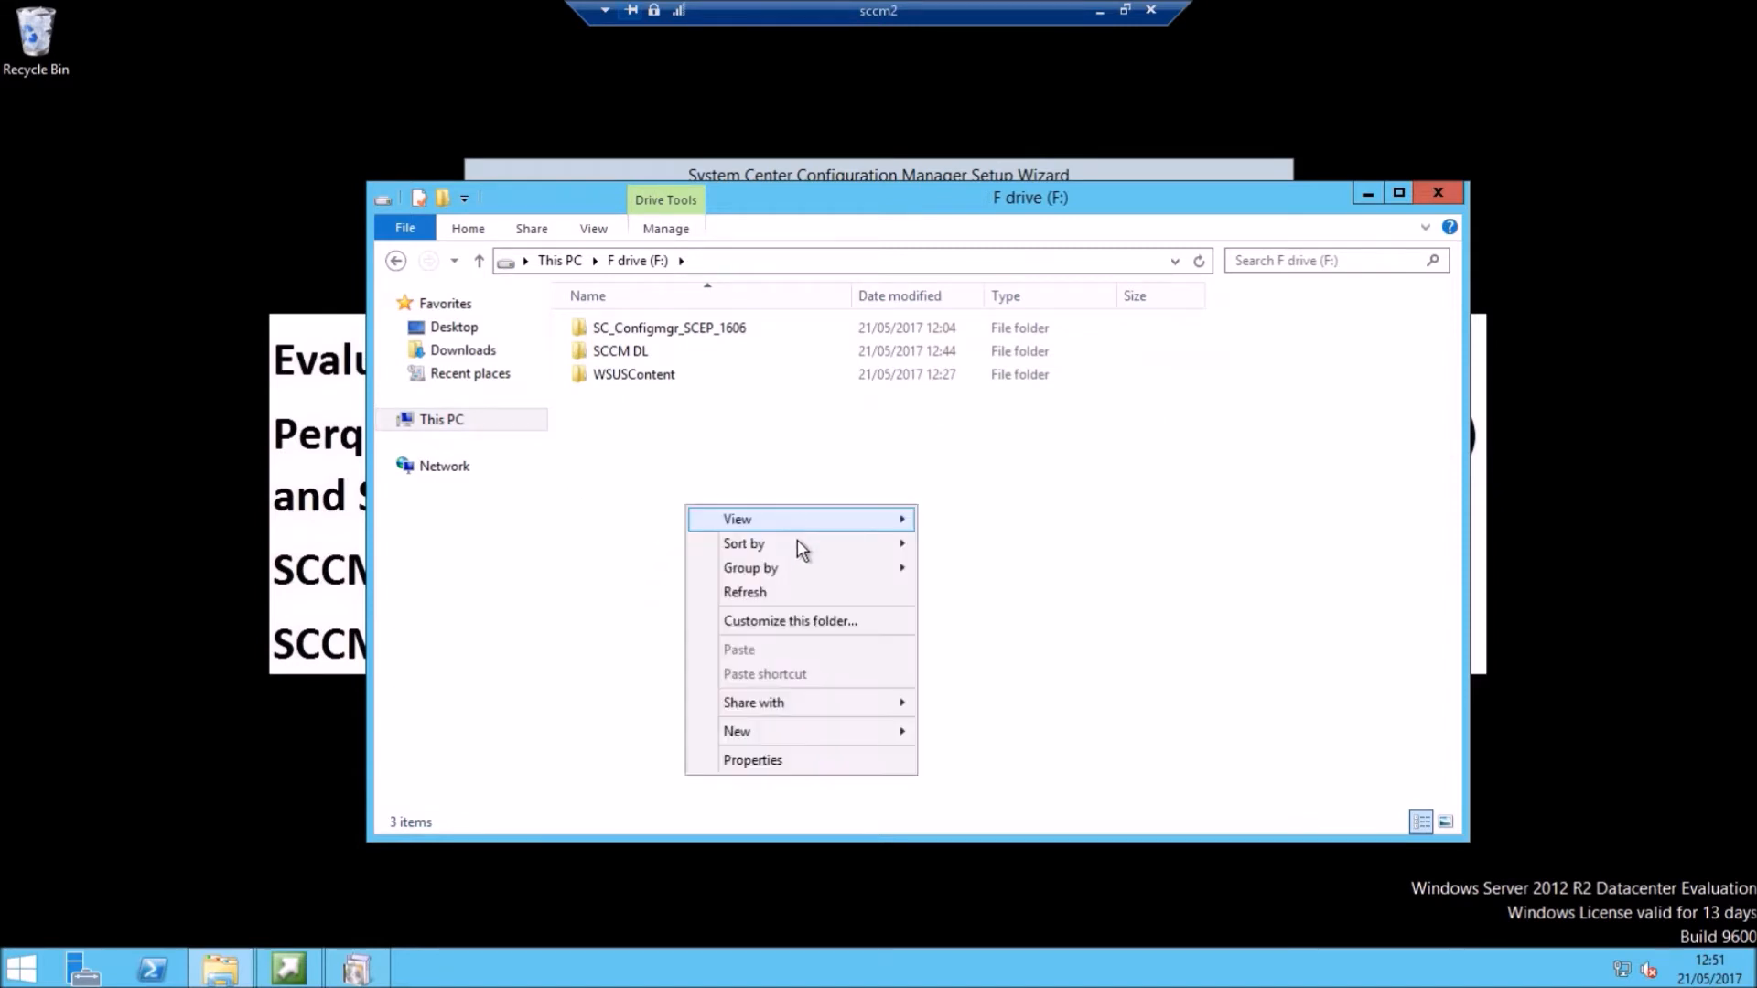
pyautogui.moveTo(815, 732)
pyautogui.click(965, 737)
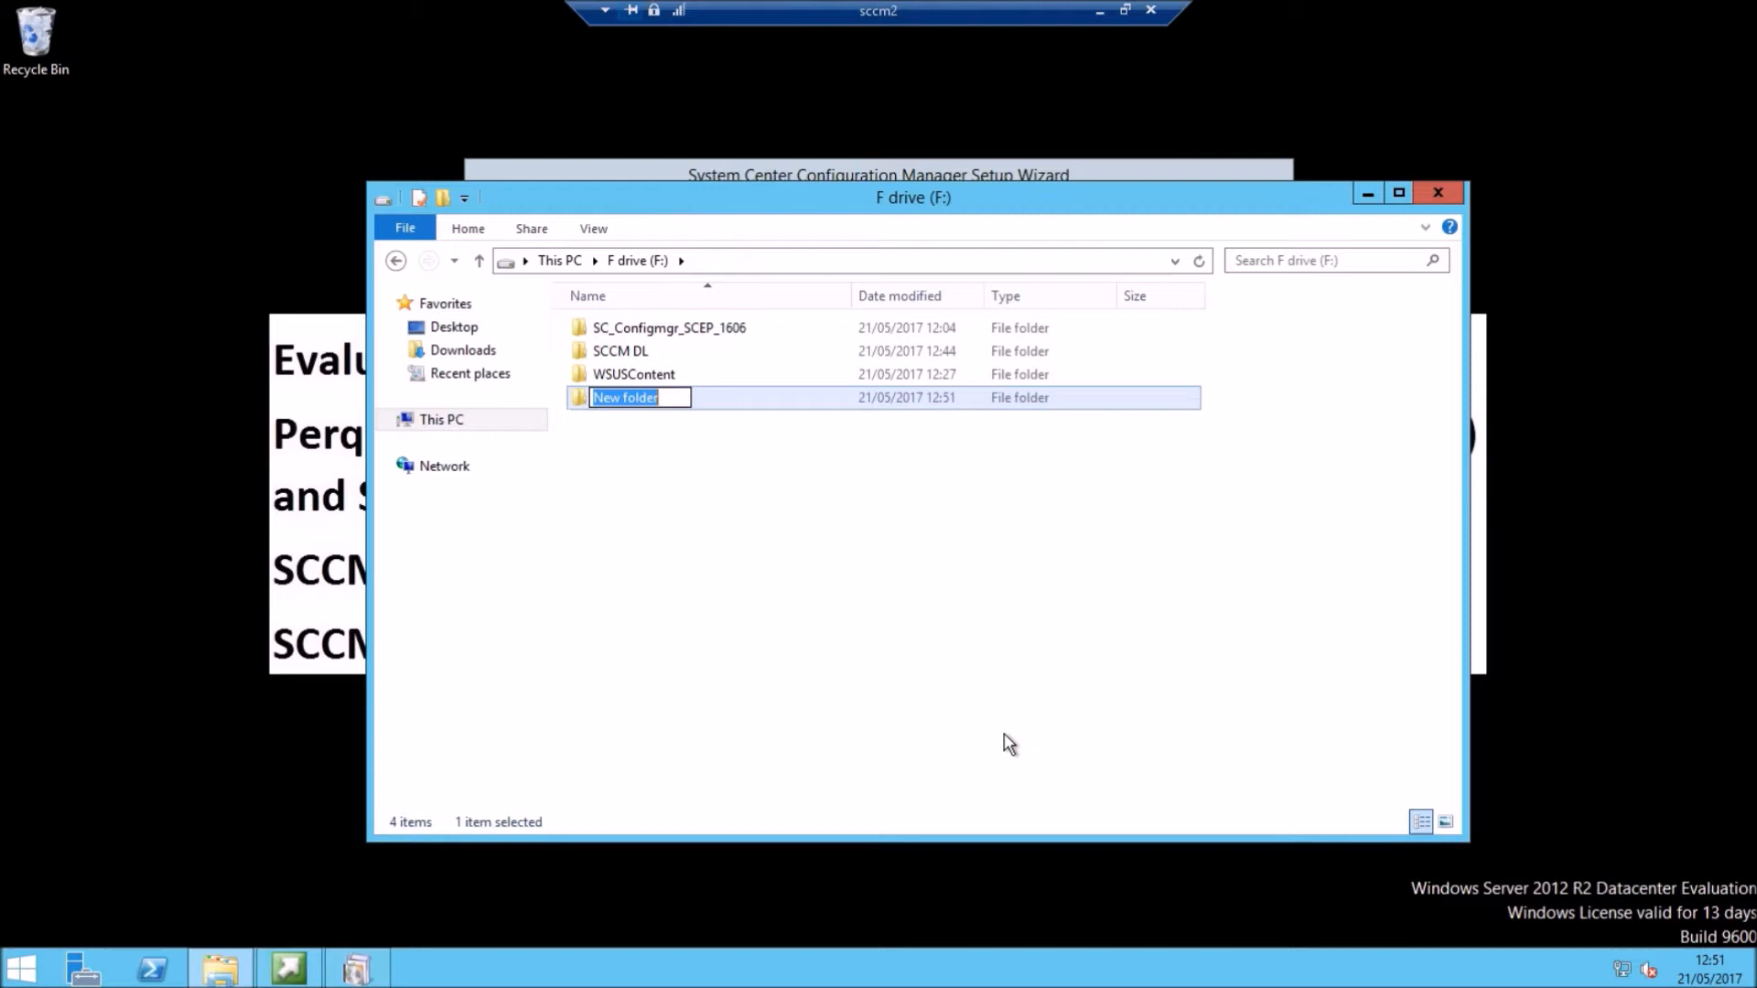
pyautogui.write('SCCM')
pyautogui.press('BackSpace')
pyautogui.press('BackSpace')
pyautogui.press('BackSpace')
pyautogui.press('BackSpace')
pyautogui.write('SCCM')
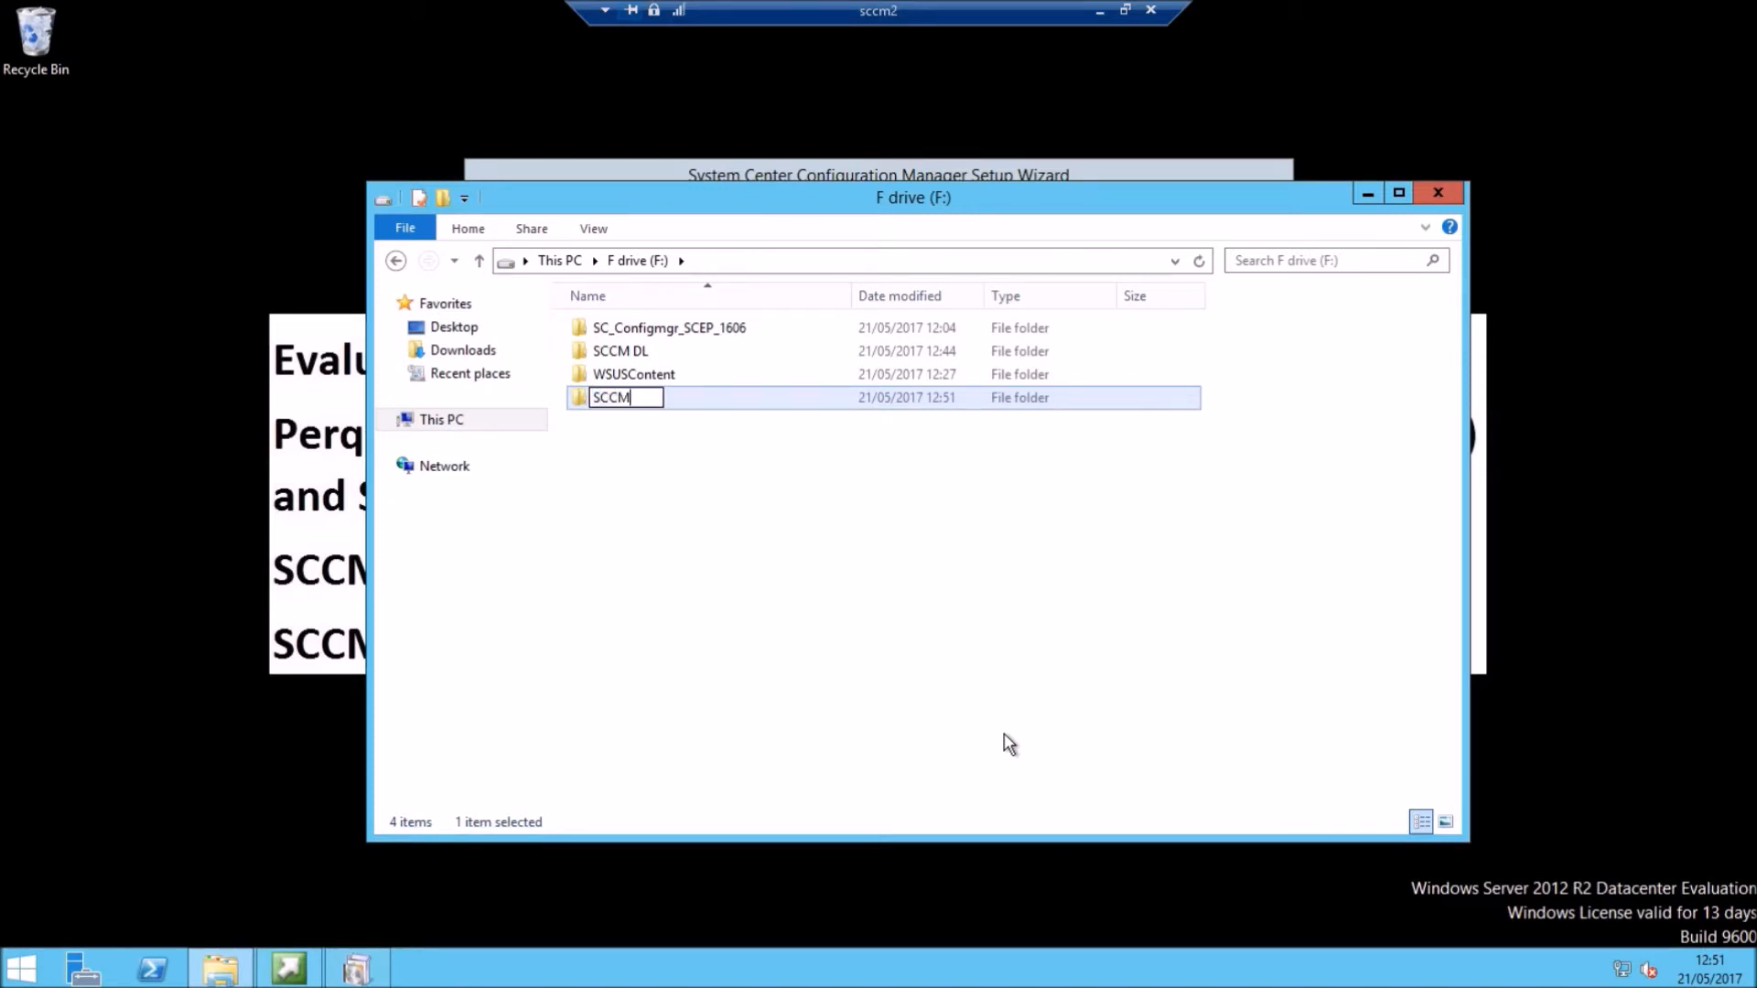
pyautogui.write(' DL1')
pyautogui.click(723, 485)
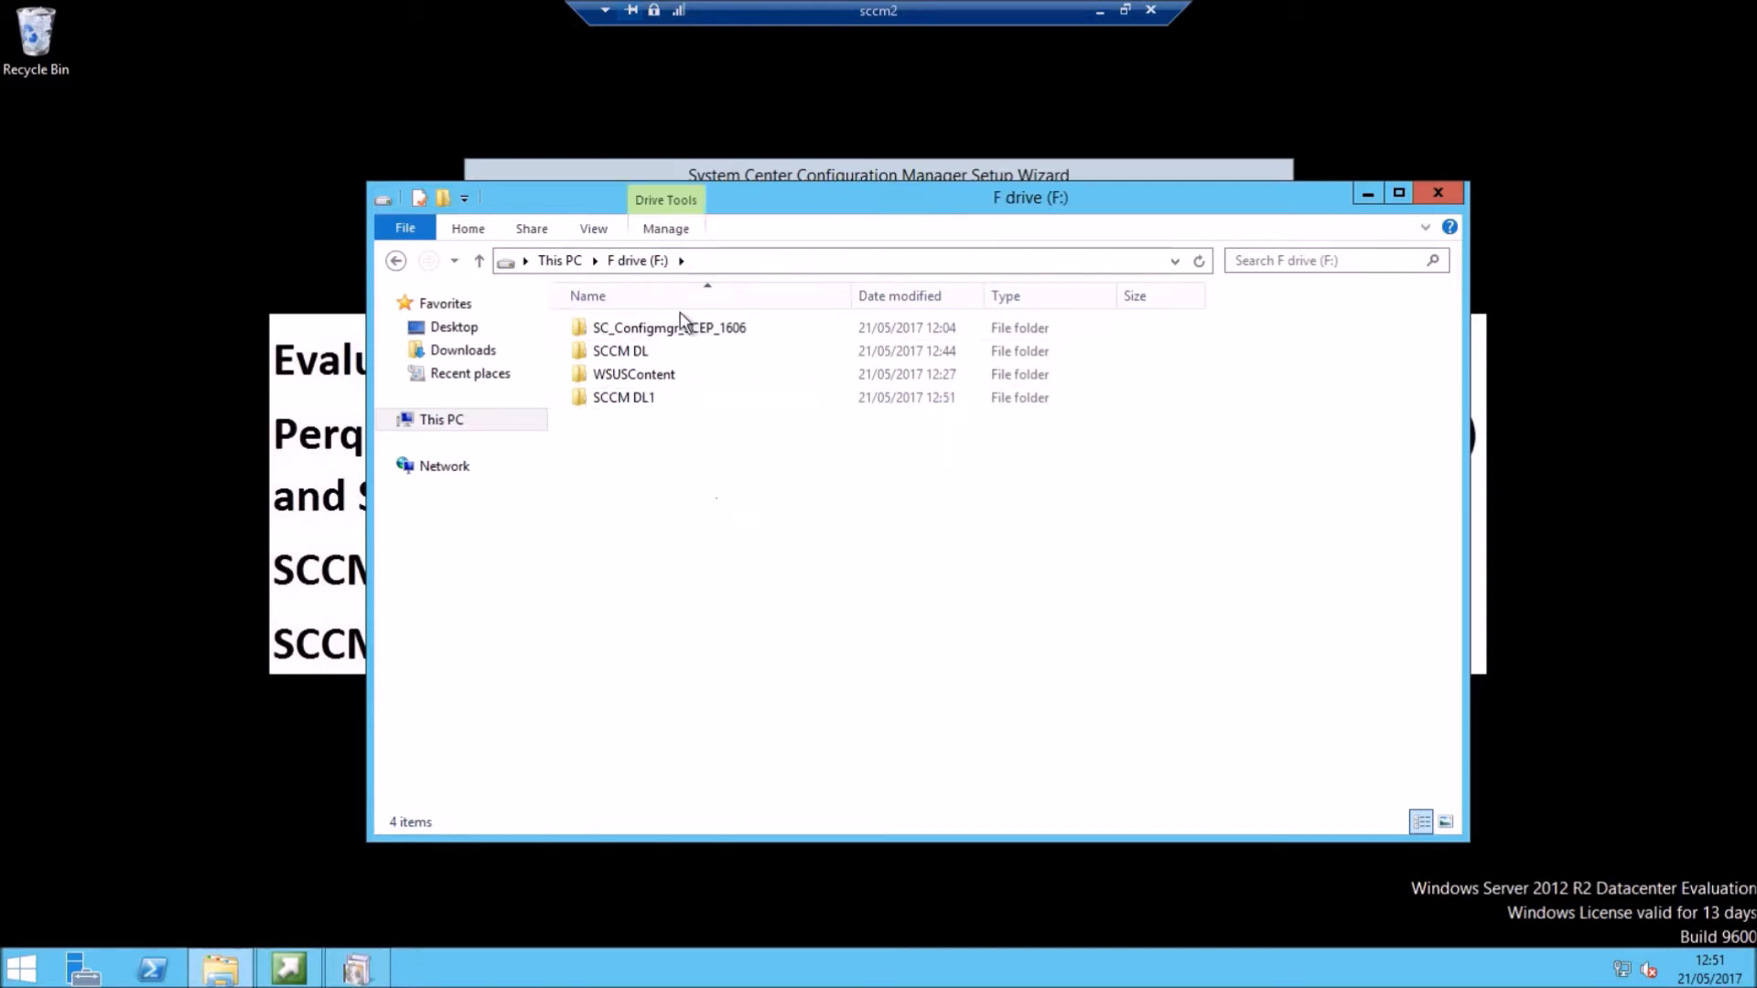
pyautogui.click(1439, 194)
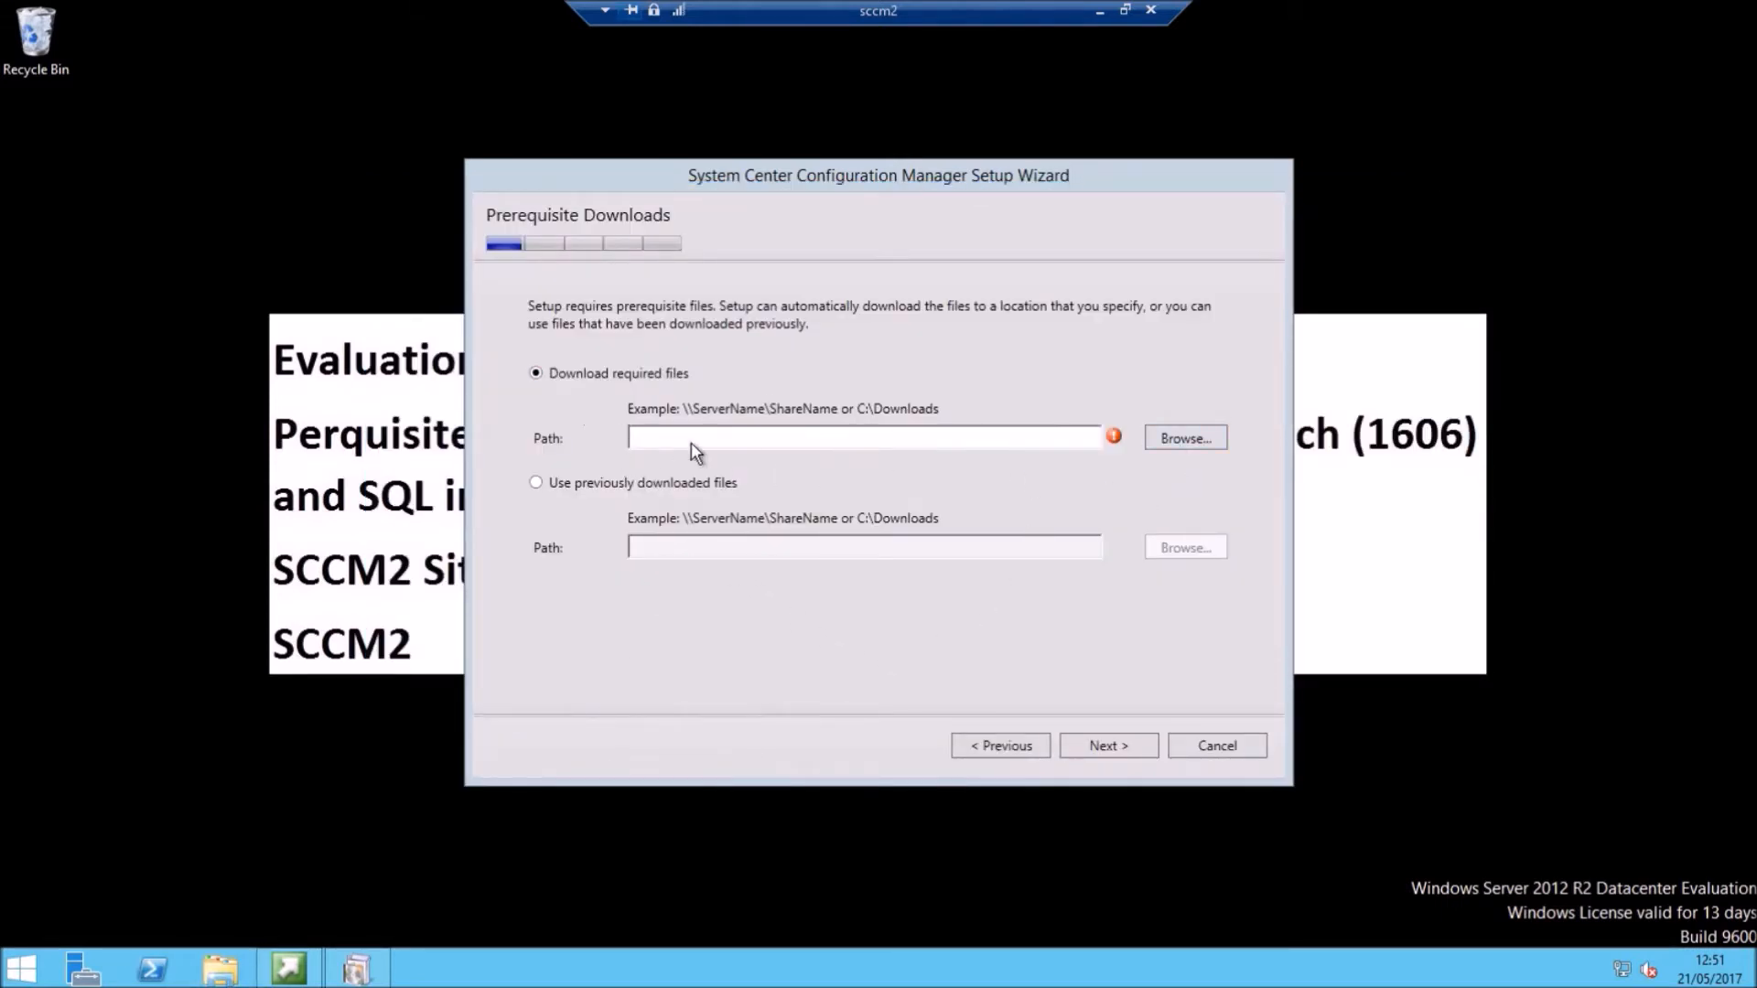
# Step: Set F:\SCCM DL1 as the download path and download all 54 prerequisite files
pyautogui.click(1186, 441)
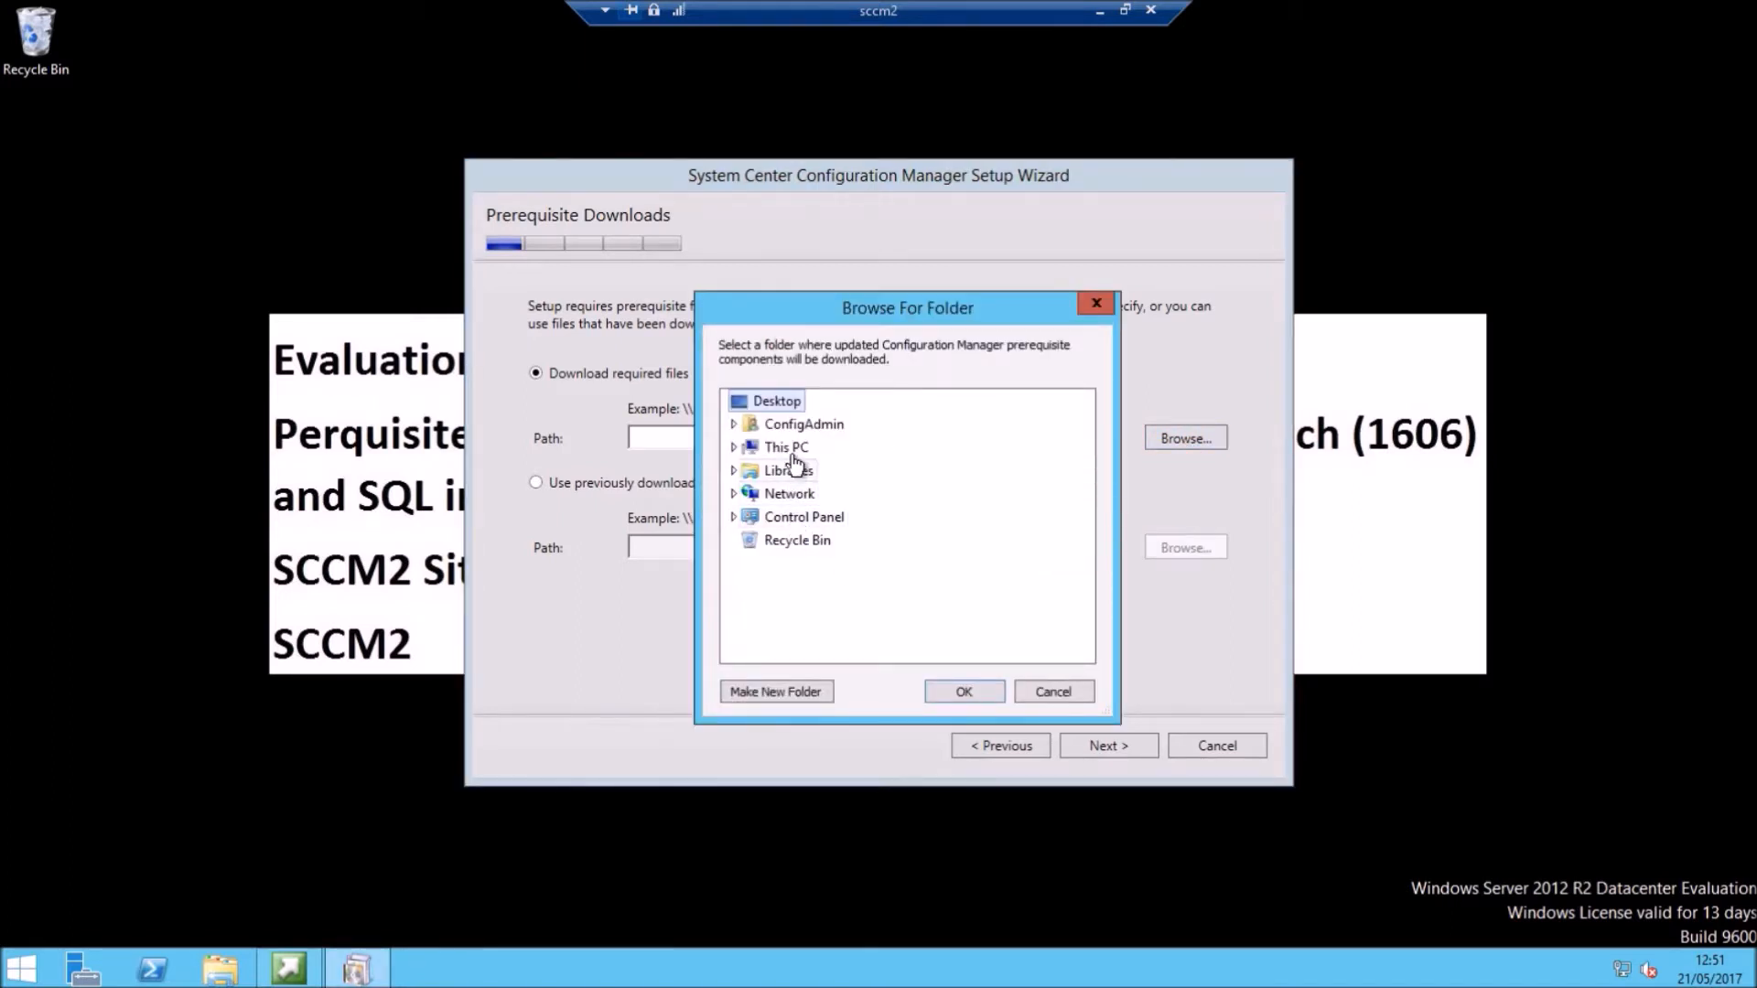
pyautogui.doubleClick(785, 448)
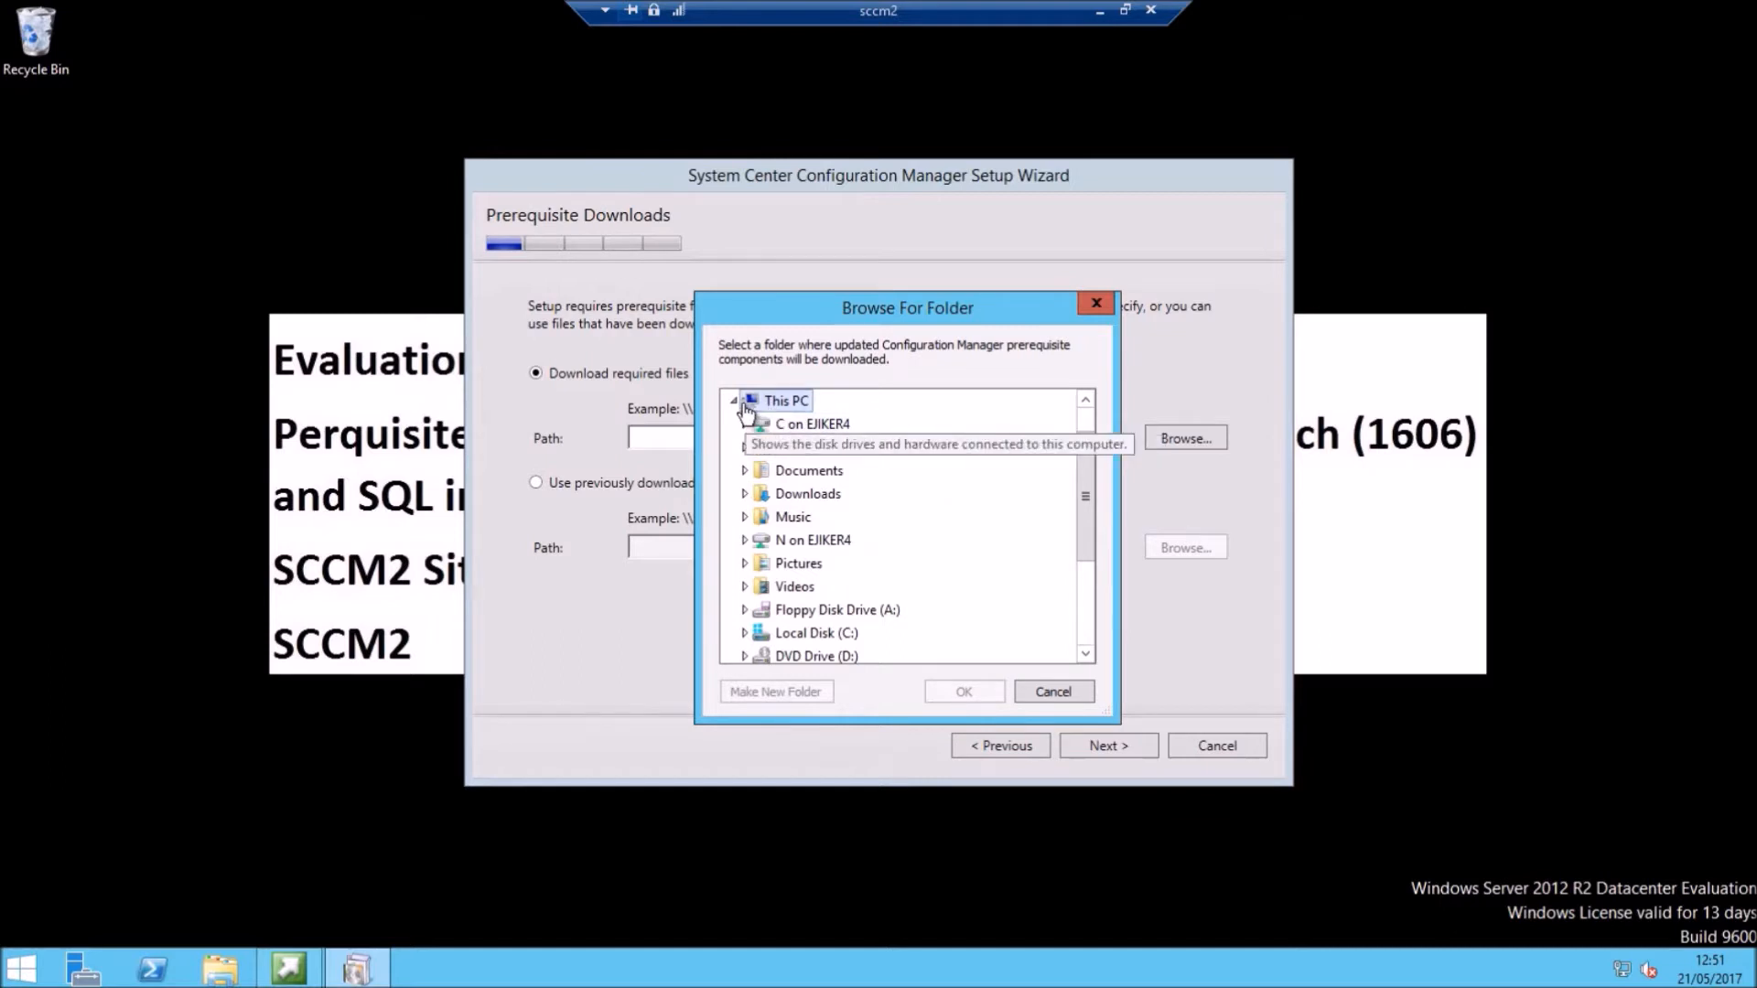
pyautogui.scroll(-3, 906, 559)
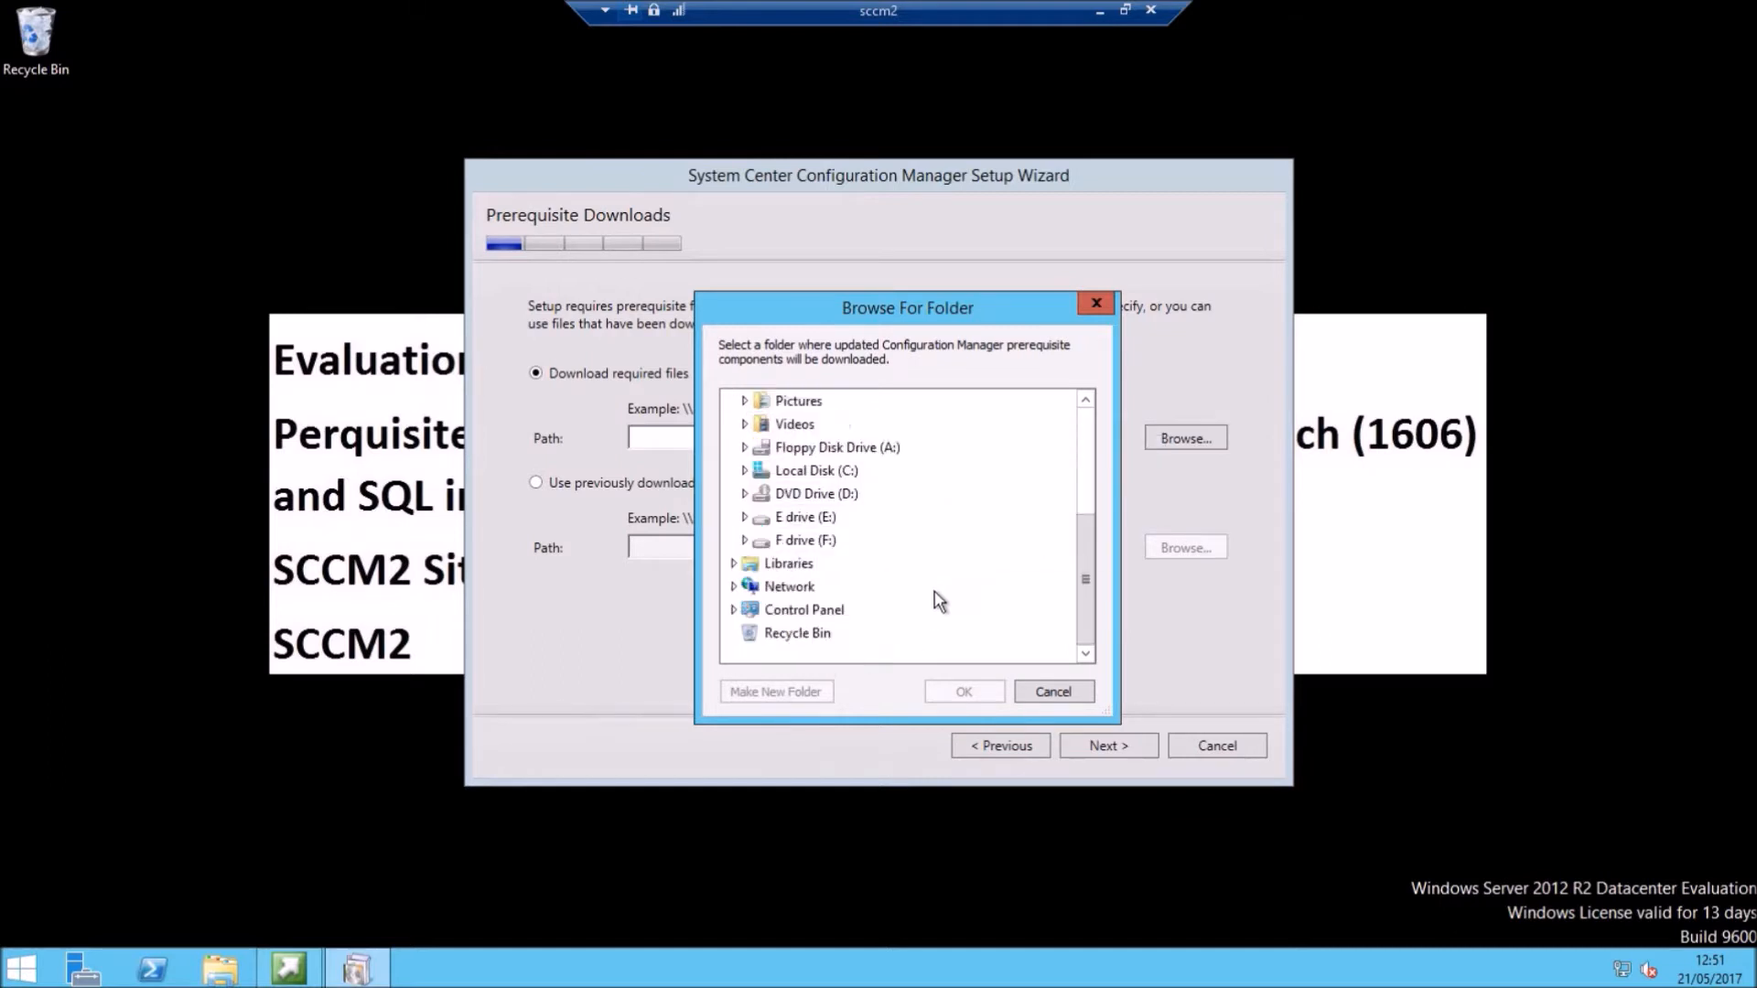
pyautogui.doubleClick(823, 542)
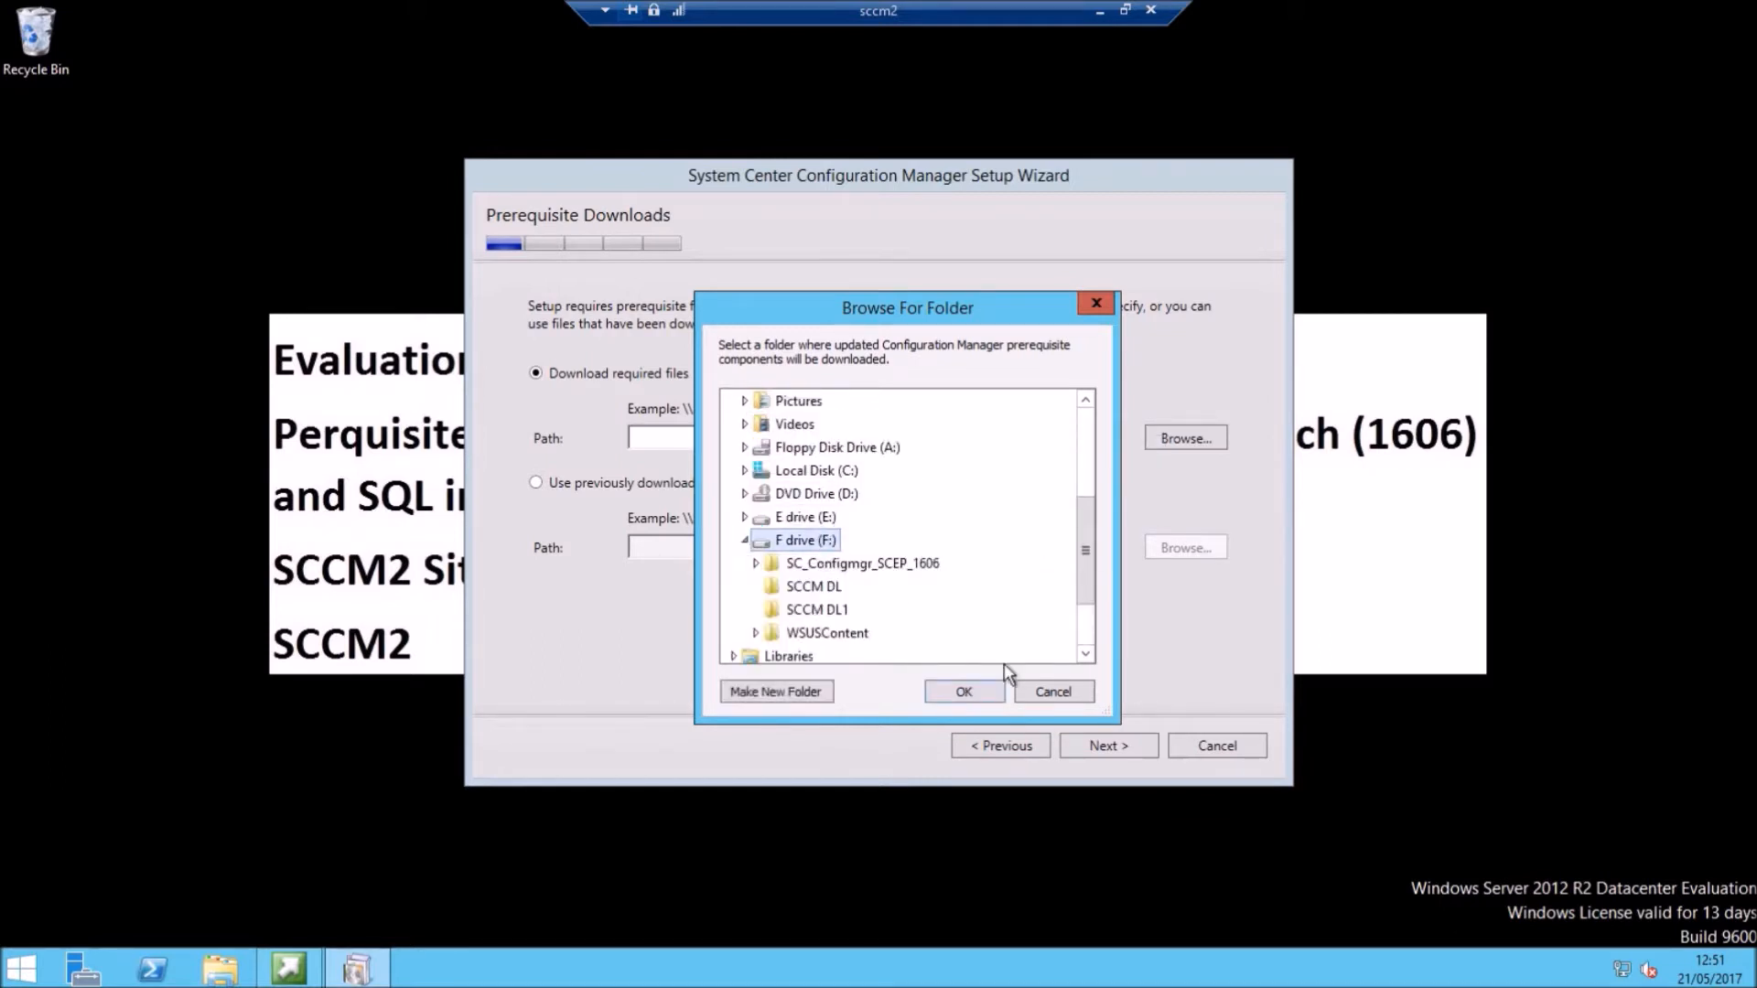
pyautogui.click(818, 609)
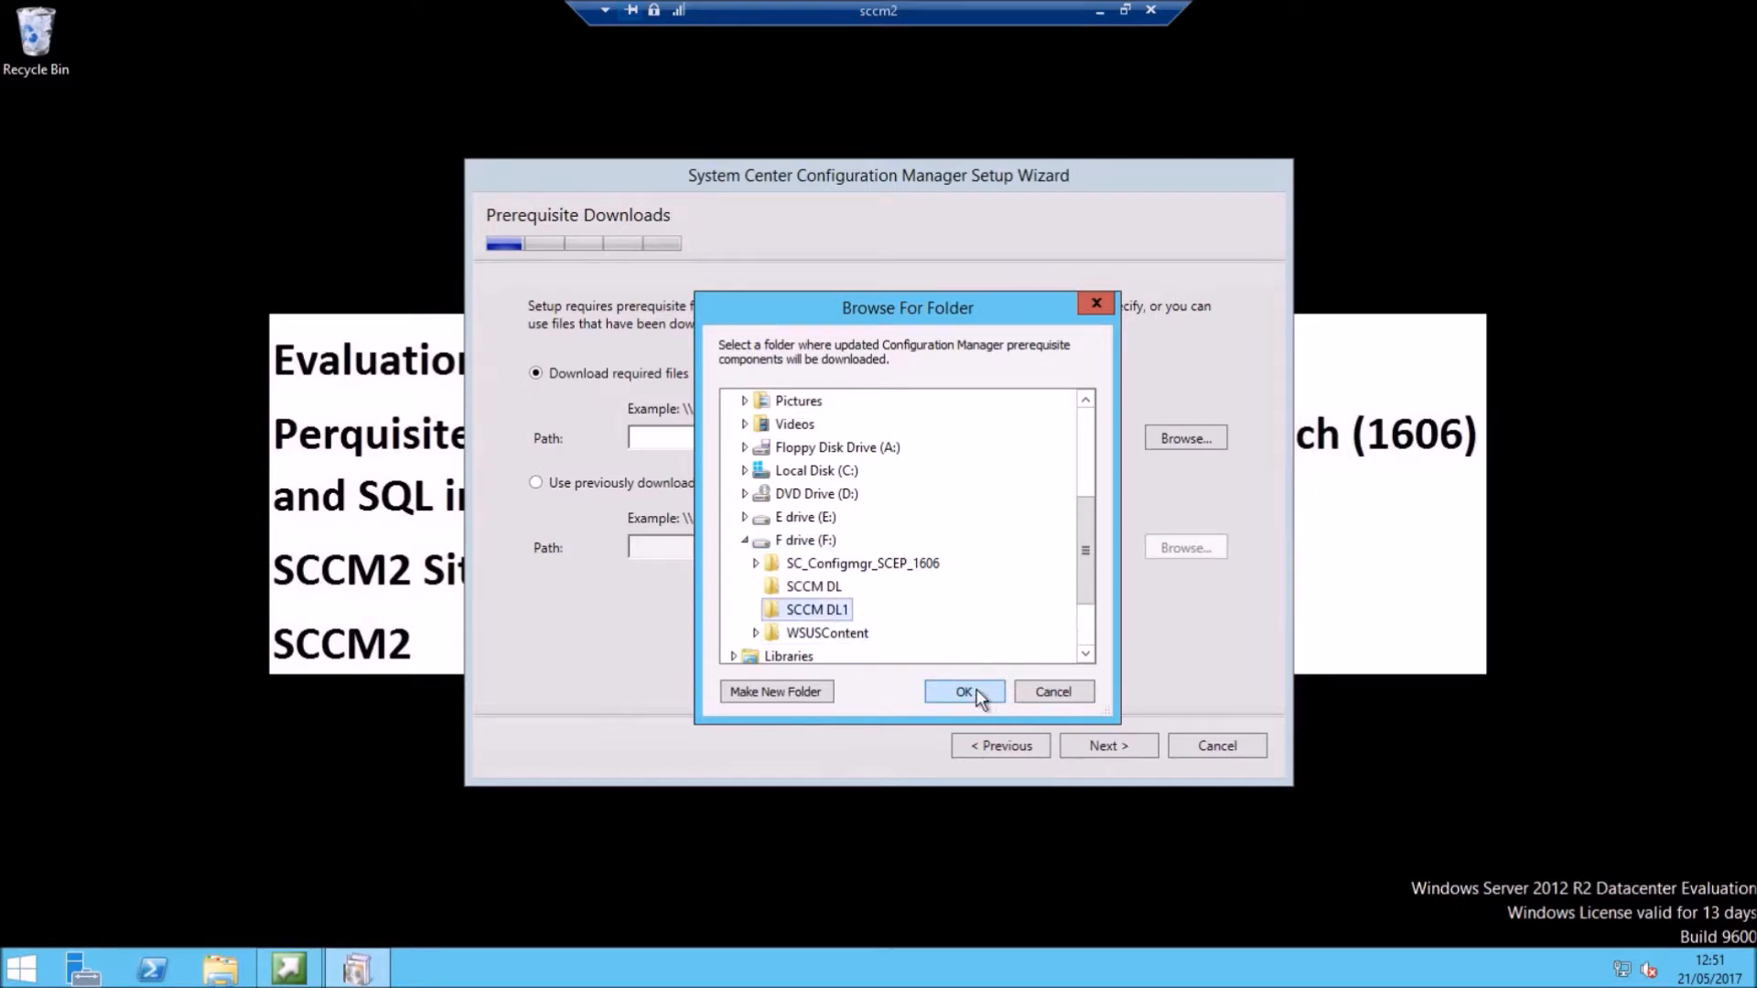
pyautogui.click(970, 690)
pyautogui.click(1107, 744)
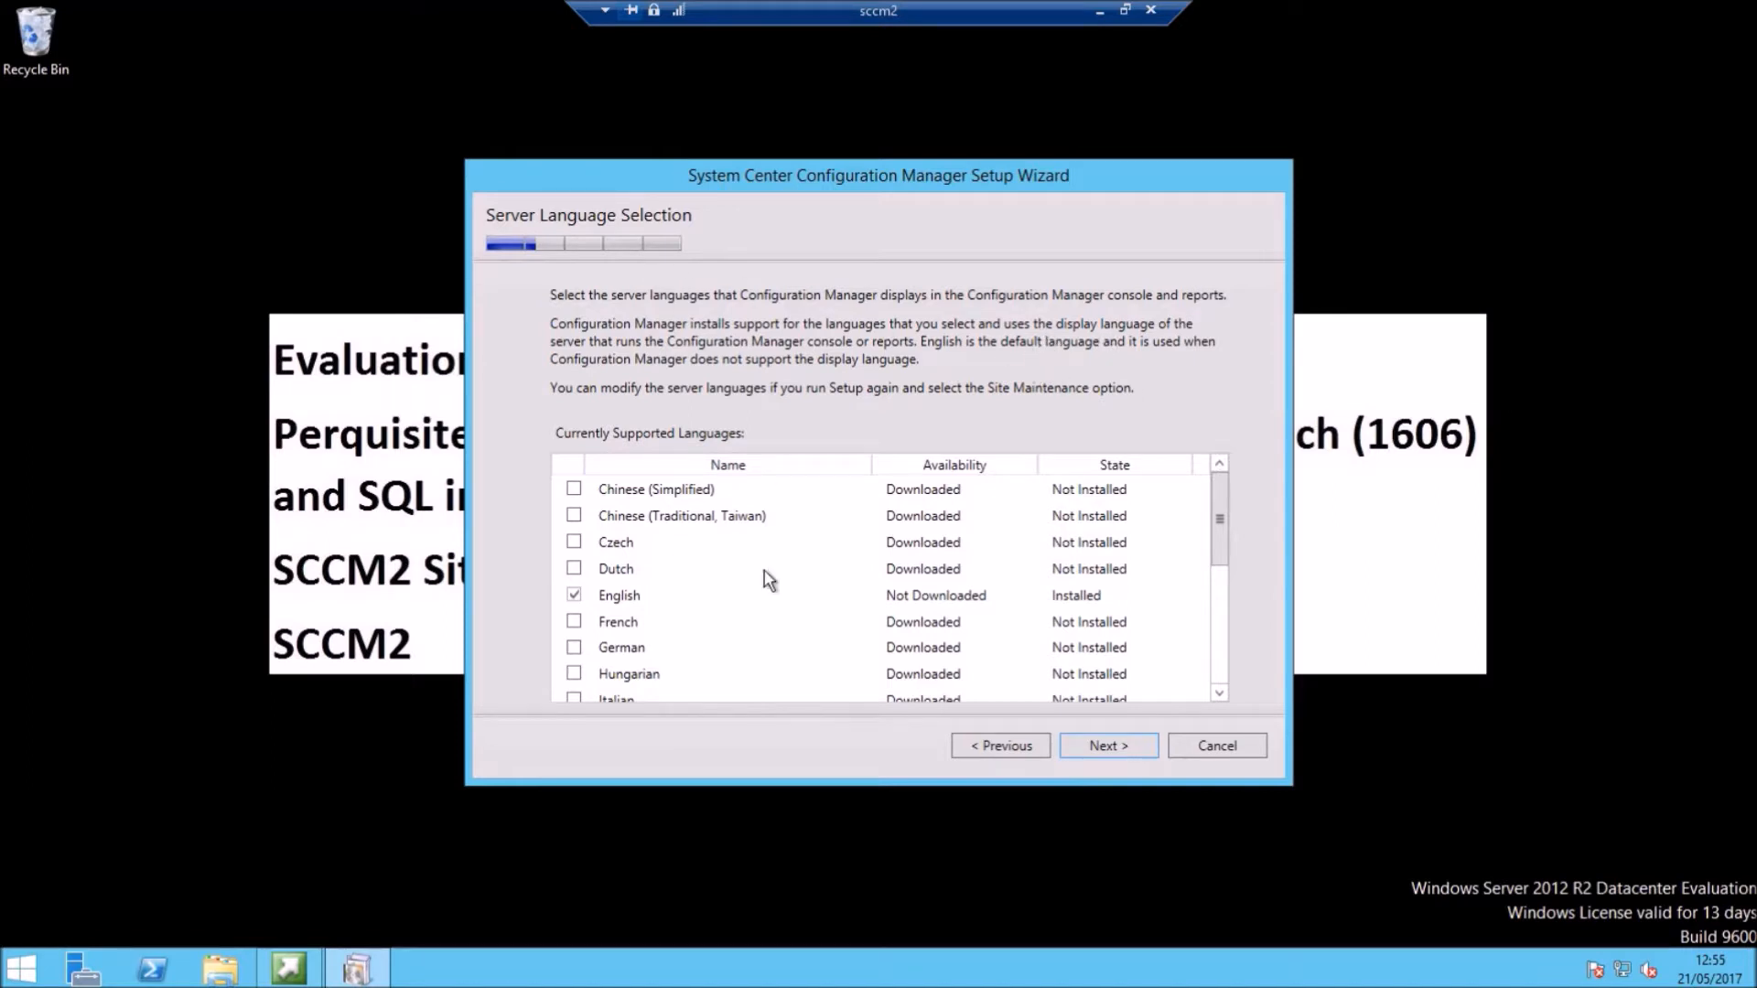
# Step: Keep the default server and client languages, then enter site code EJ2 and name 'Primary Site Server 1'
pyautogui.click(1102, 747)
pyautogui.moveTo(1228, 511); pyautogui.dragTo(1270, 455)
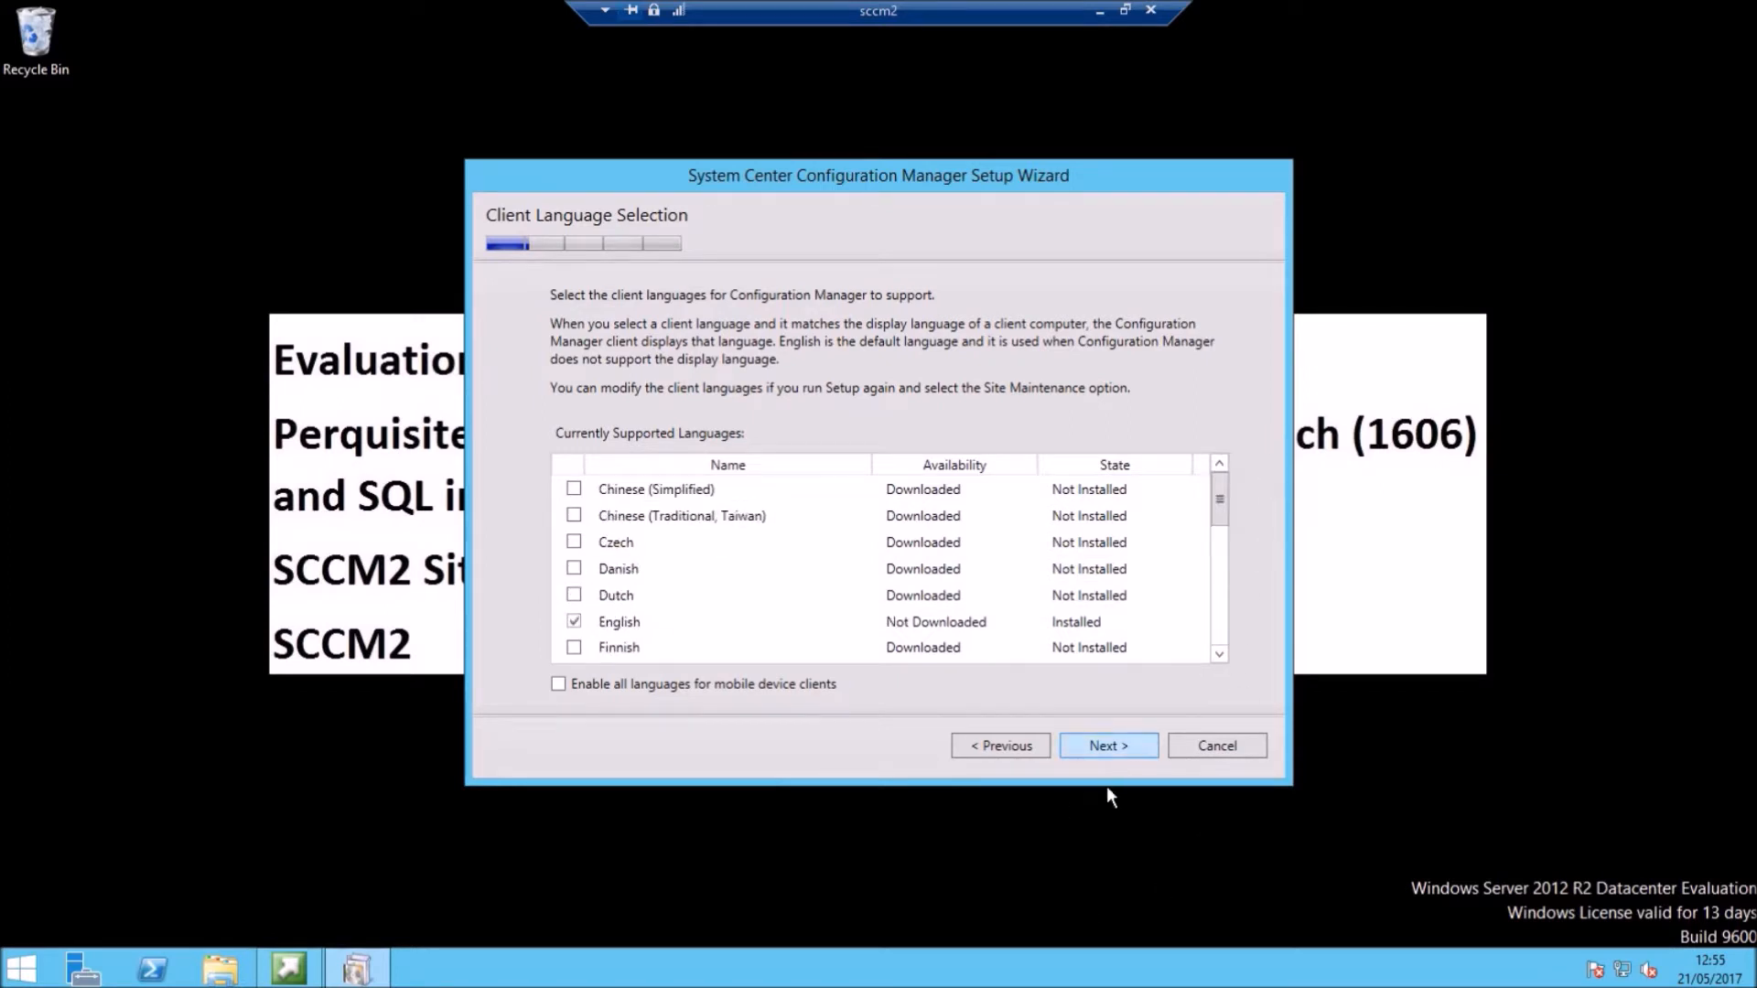
pyautogui.click(1103, 745)
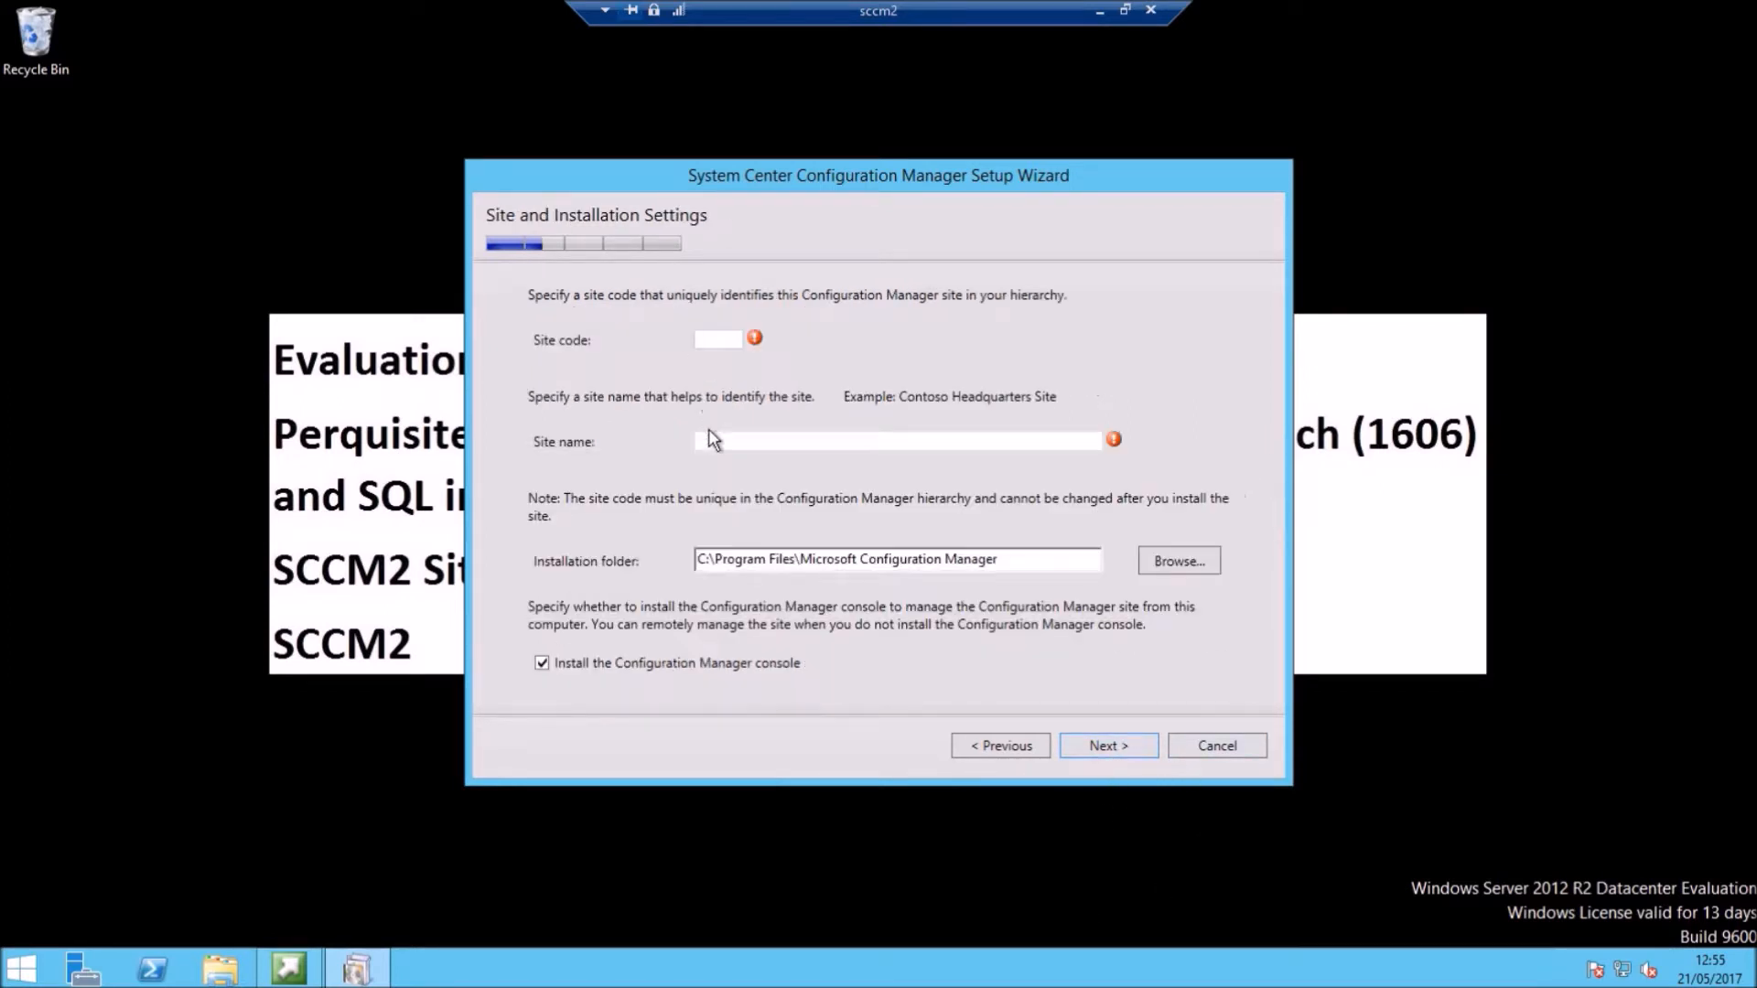
pyautogui.write('EJ2')
pyautogui.click(942, 441)
pyautogui.write('Primary')
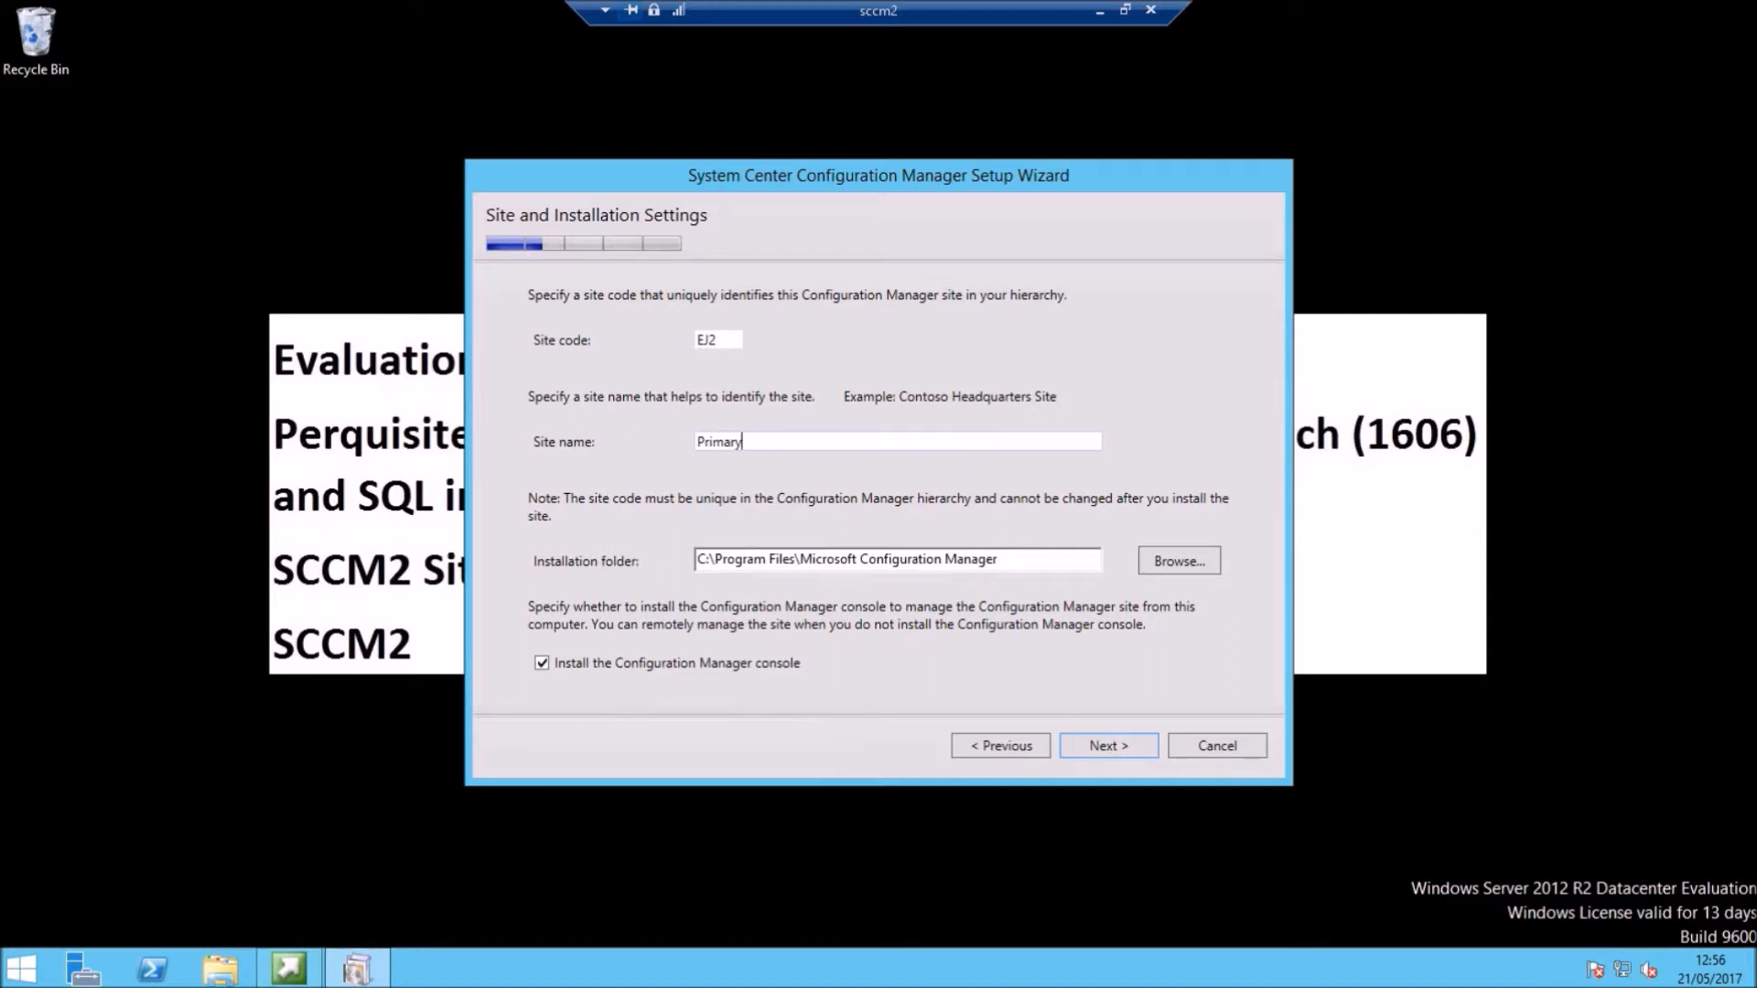
pyautogui.write(' Site Seve')
pyautogui.press('BackSpace')
pyautogui.press('BackSpace')
pyautogui.write('rver 1')
# Step: Change the installation folder drive from C to F and continue
pyautogui.click(702, 560)
pyautogui.press('BackSpace')
pyautogui.write('F')
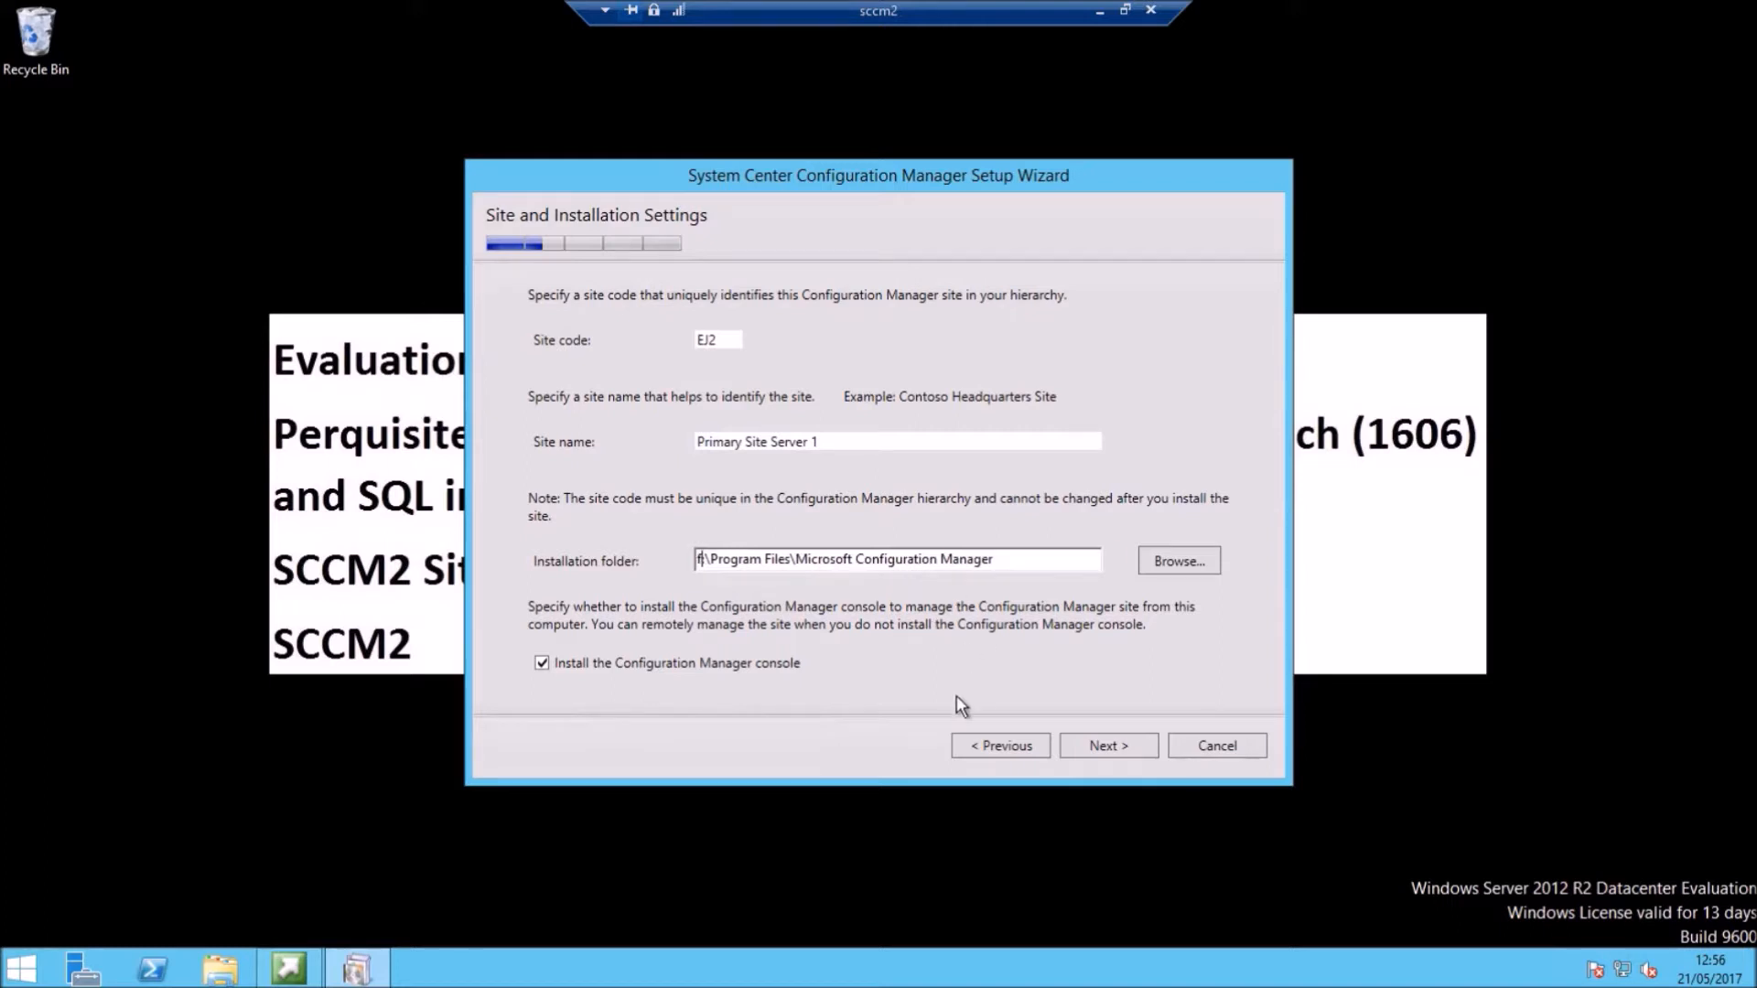
pyautogui.click(1106, 745)
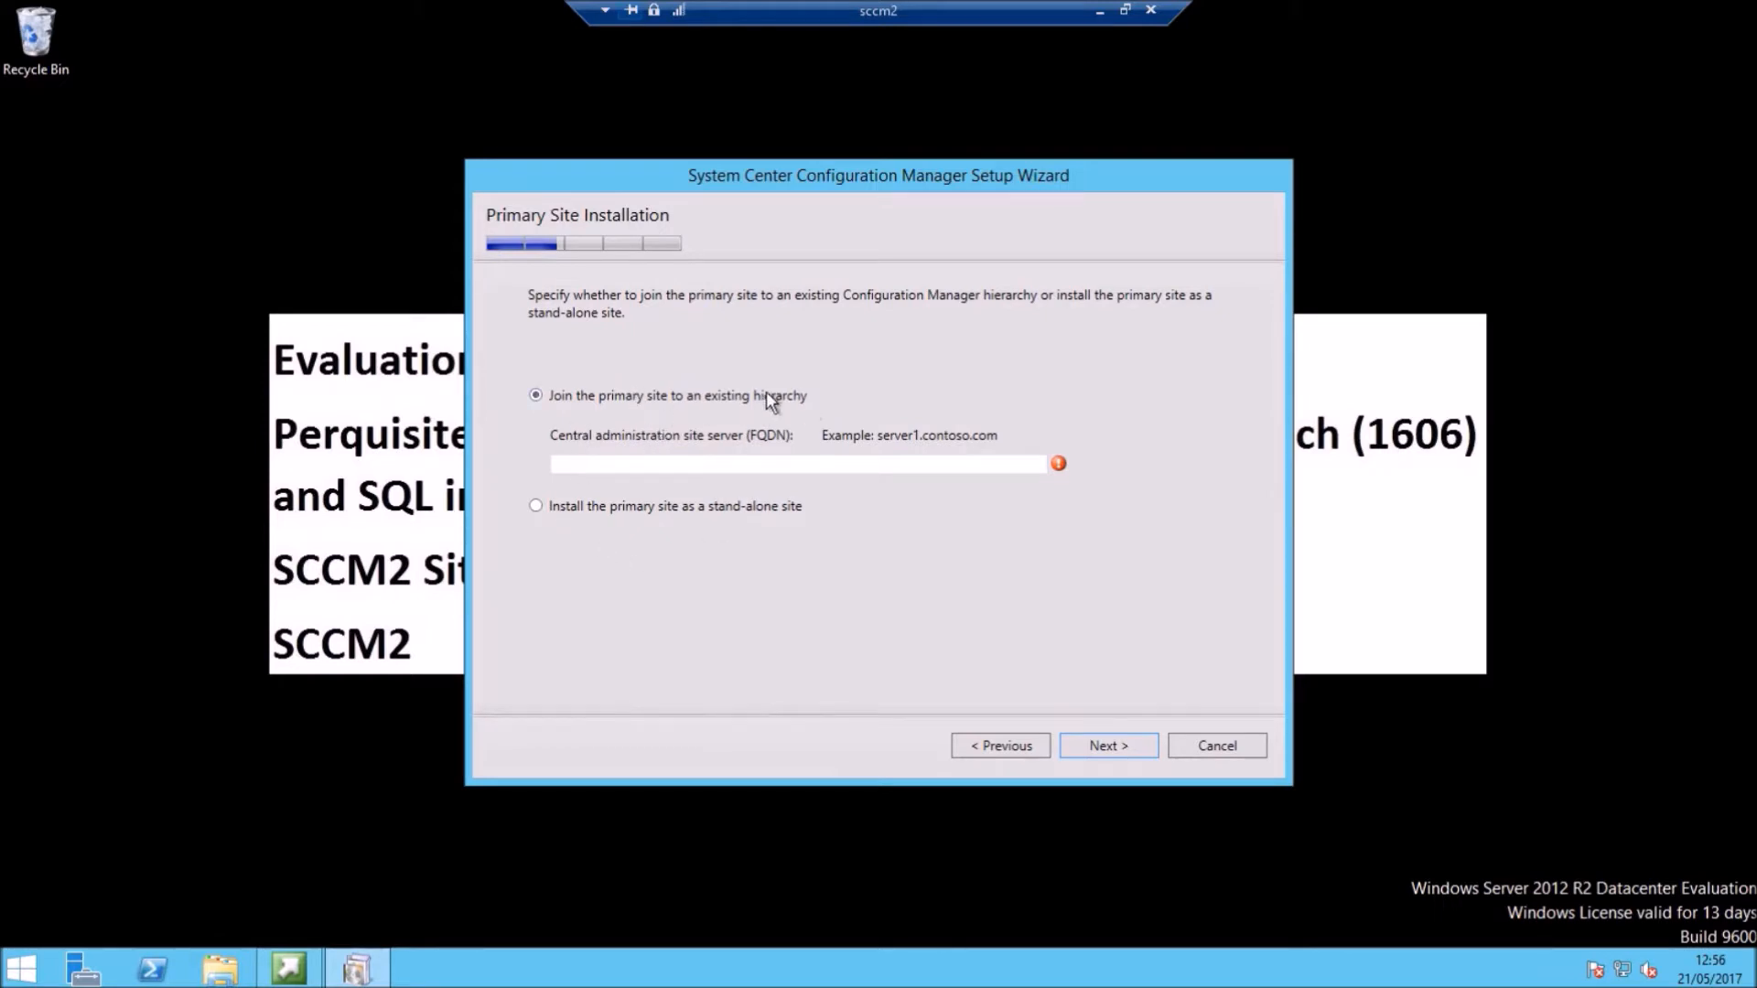
# Step: Install as a stand-alone primary site and accept the default database, SQL file and SMS Provider settings
pyautogui.click(560, 508)
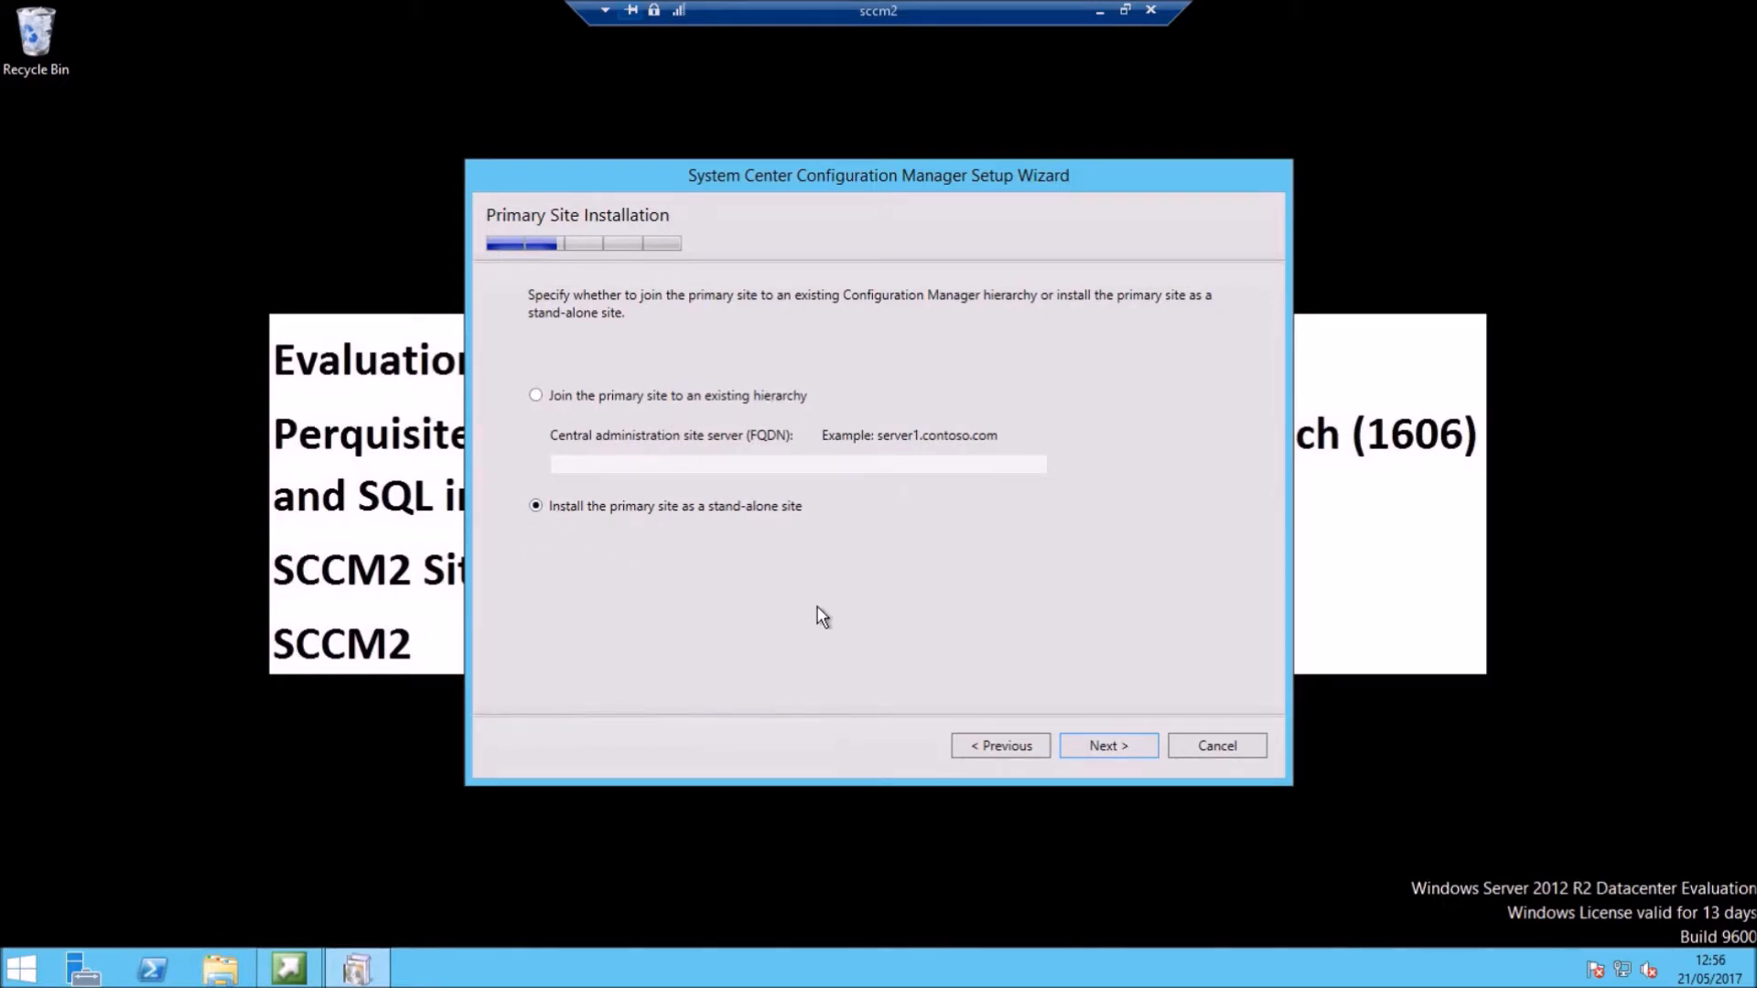
pyautogui.click(1113, 747)
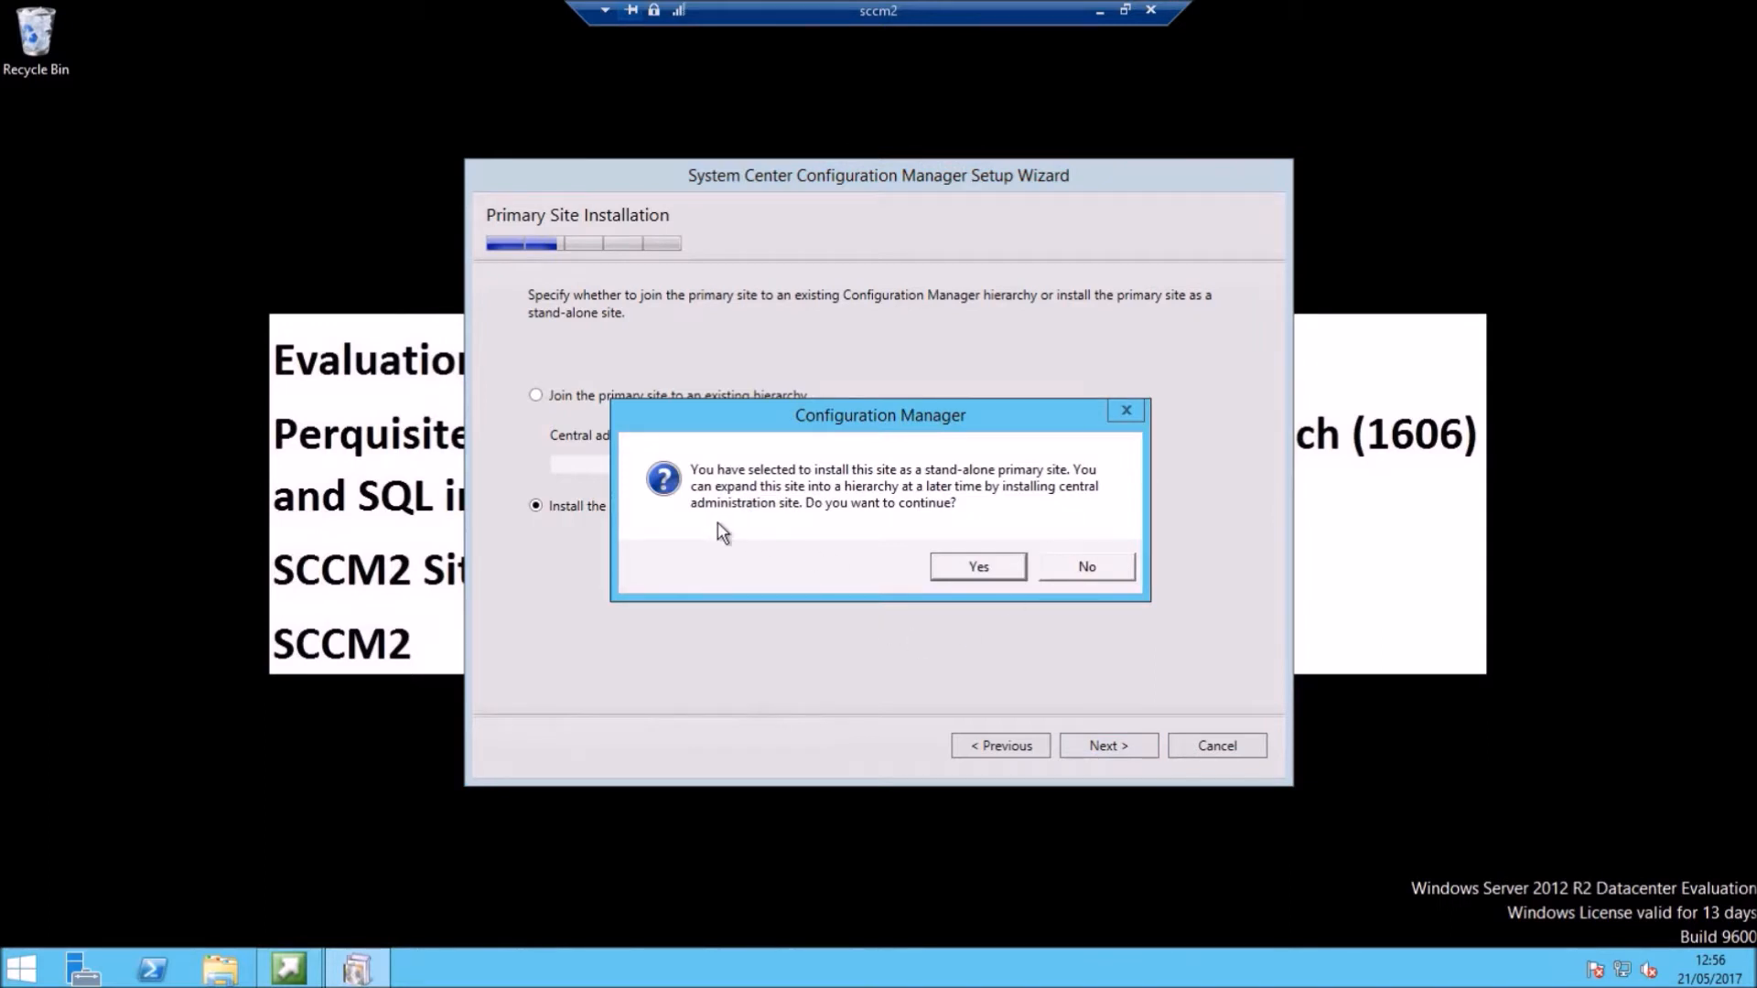
pyautogui.click(977, 570)
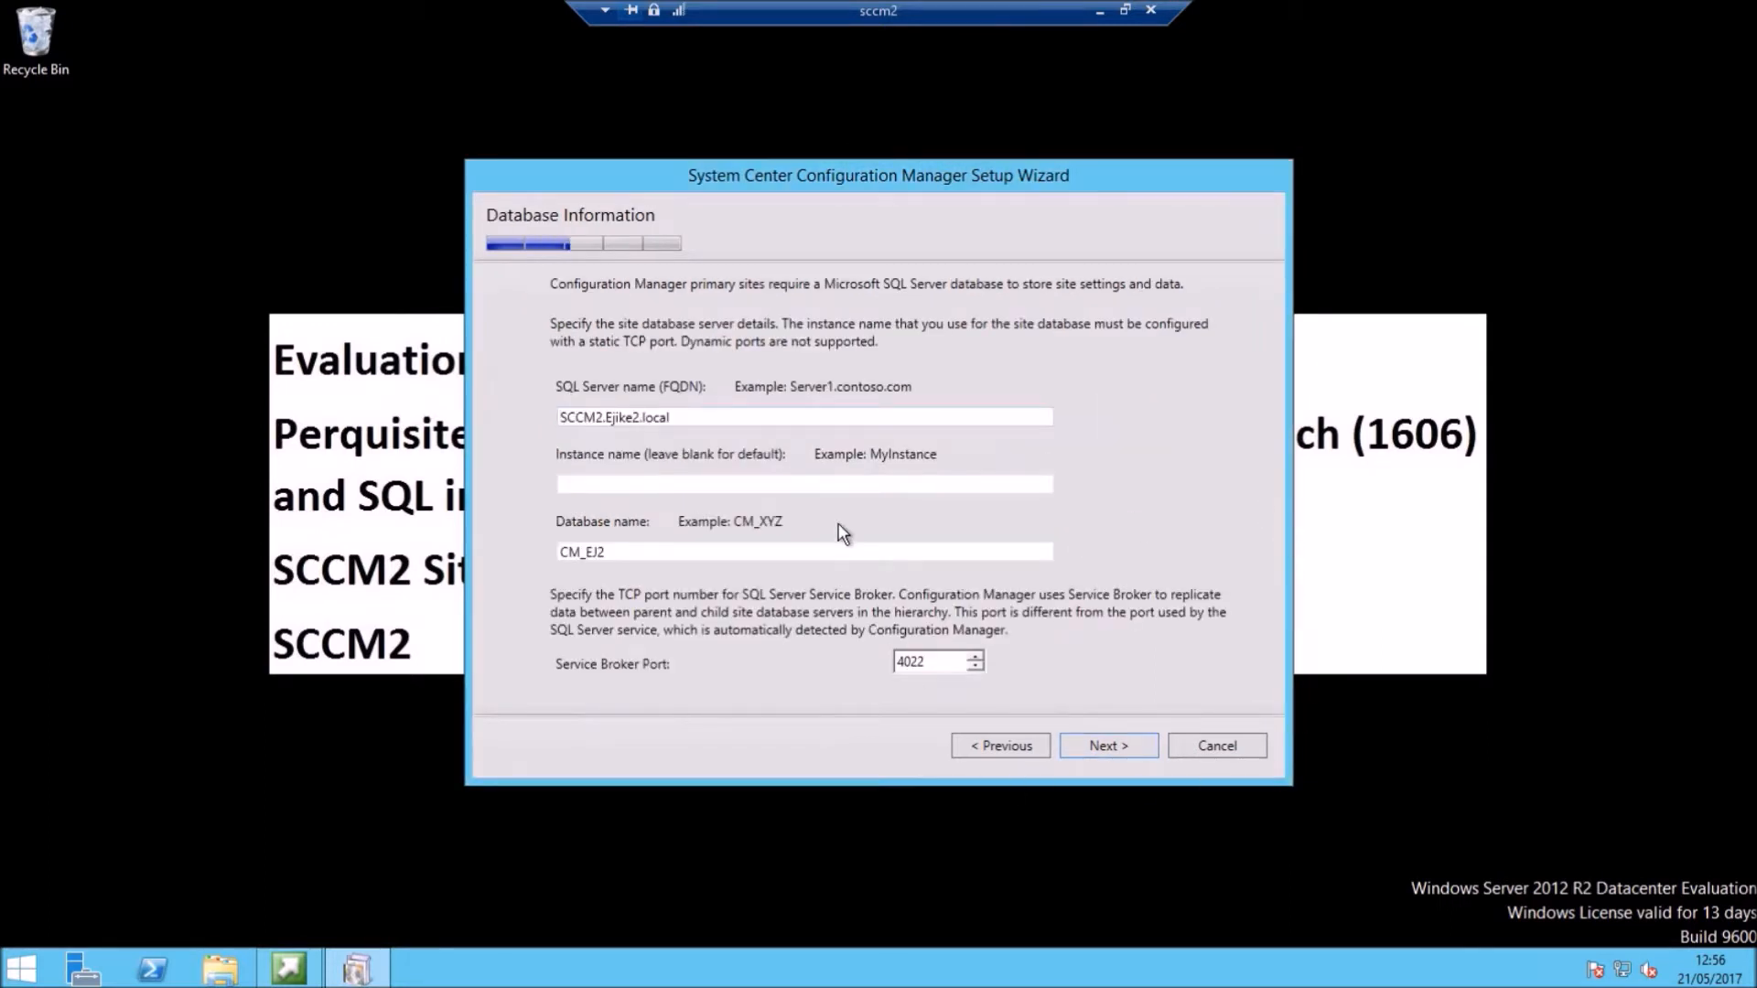
pyautogui.click(1107, 747)
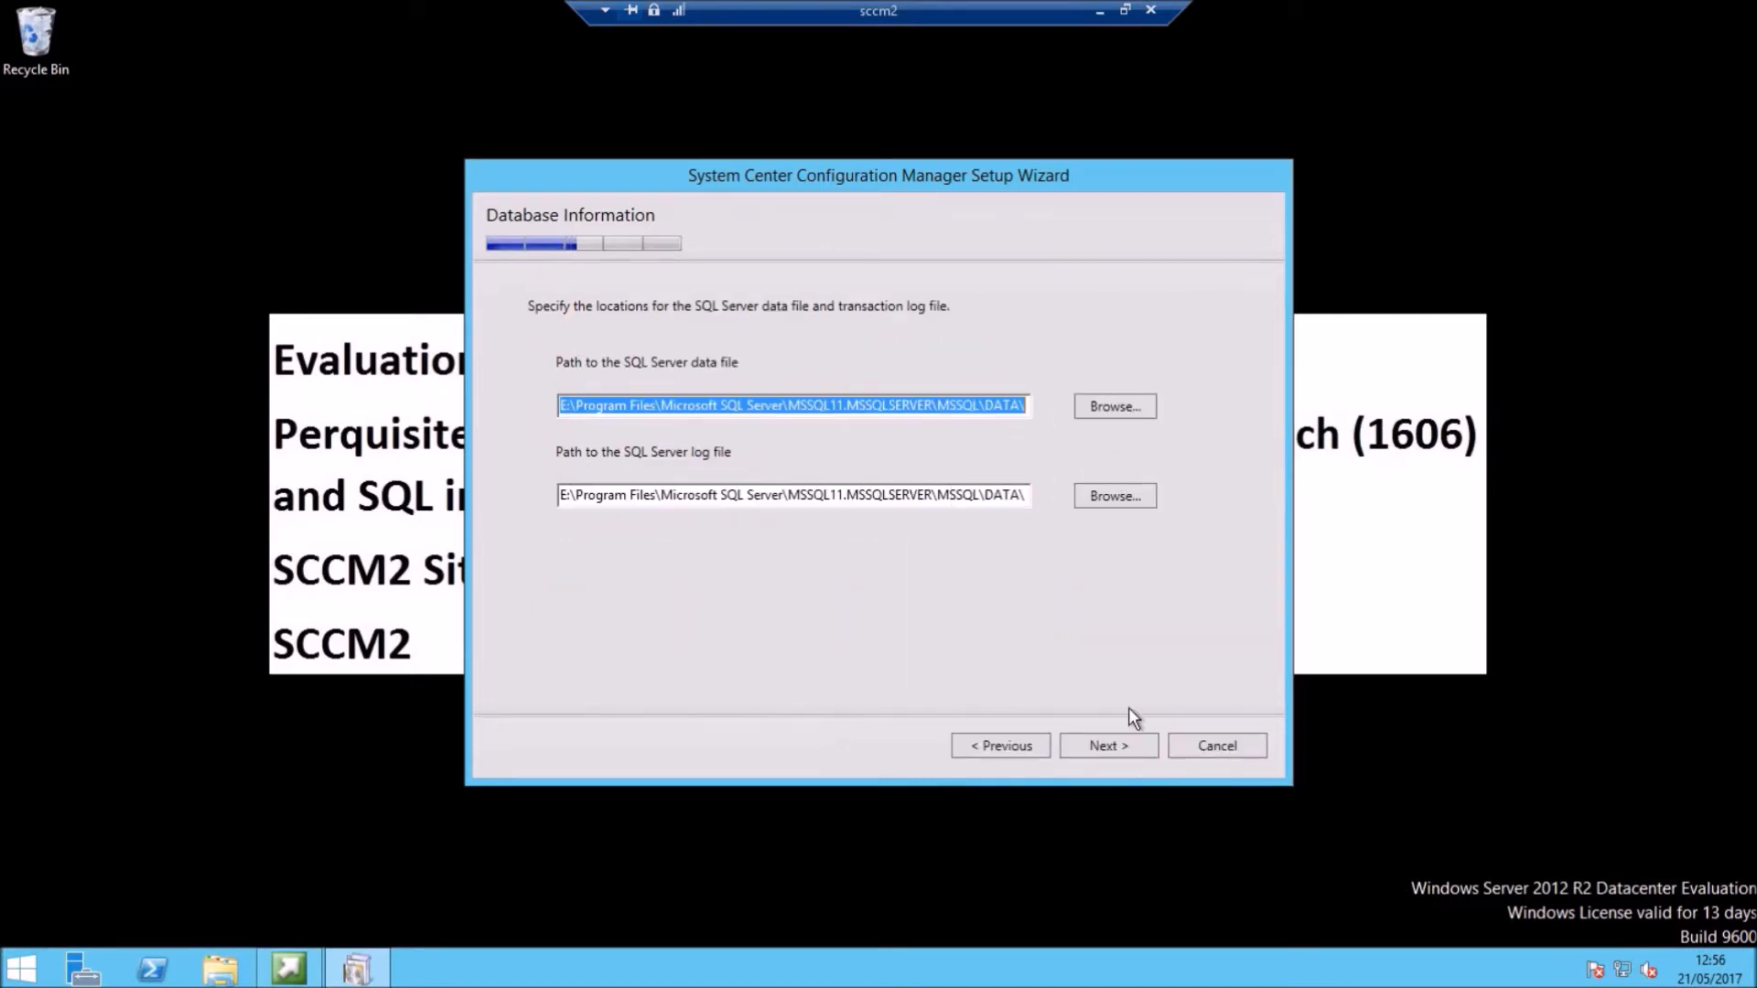
pyautogui.click(1121, 746)
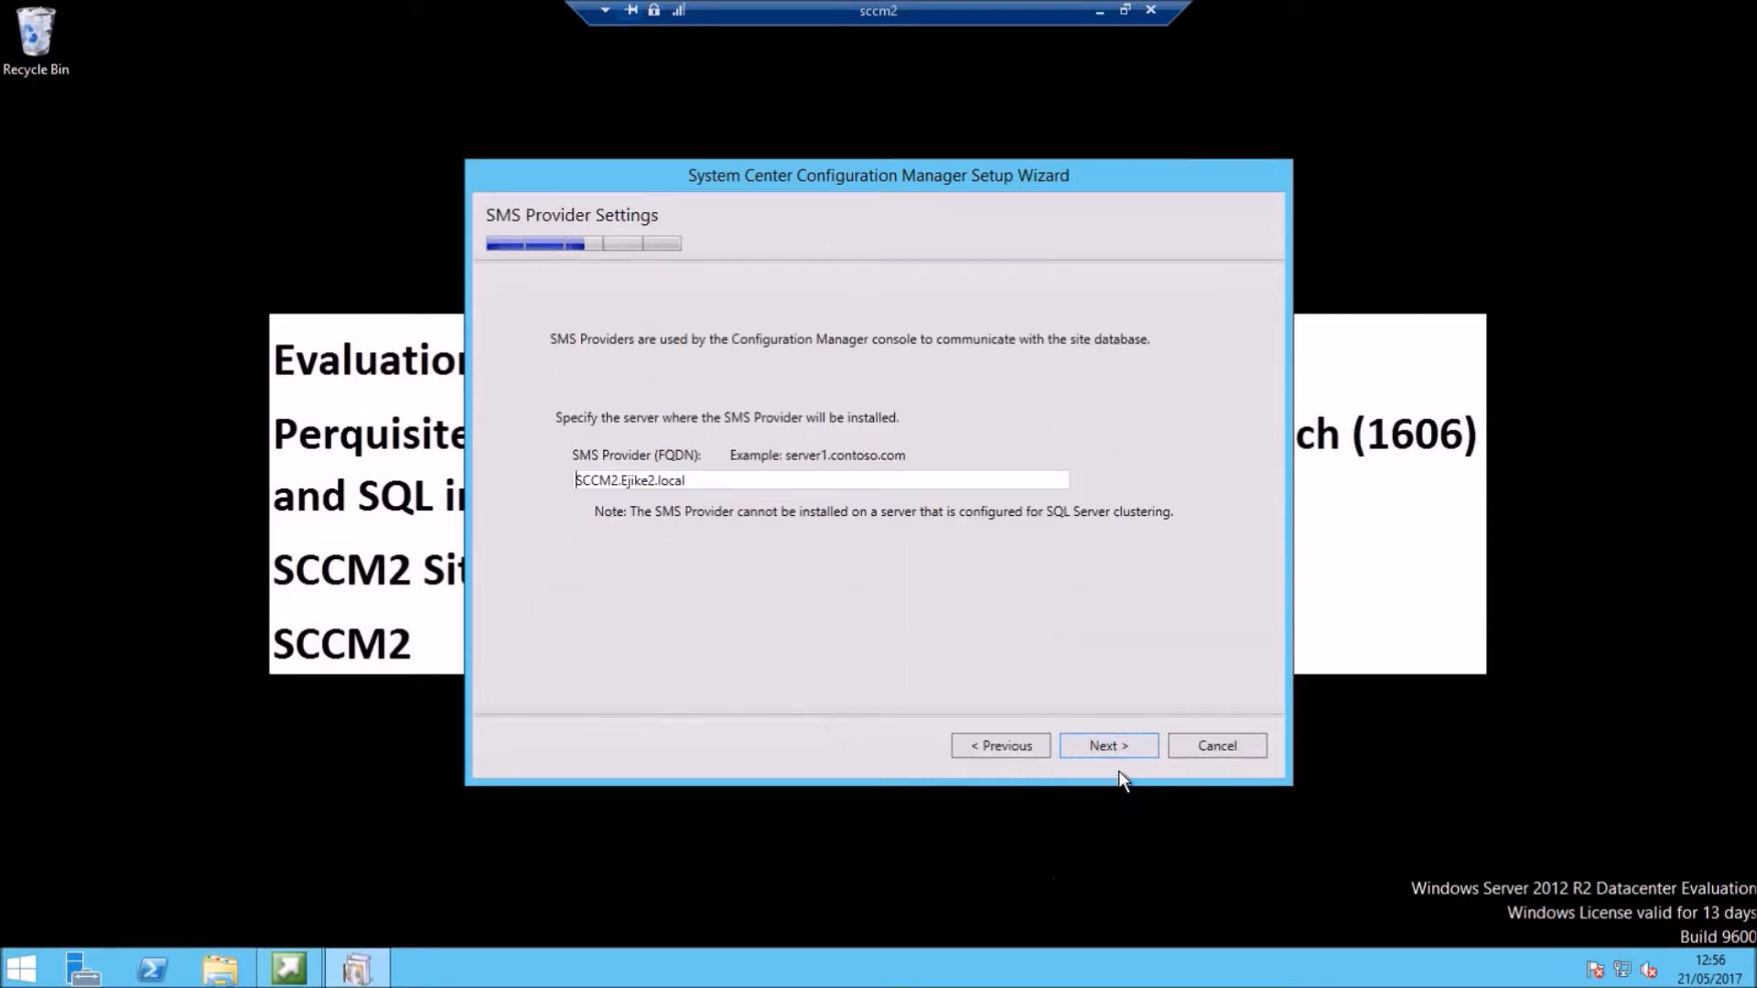
pyautogui.click(1110, 743)
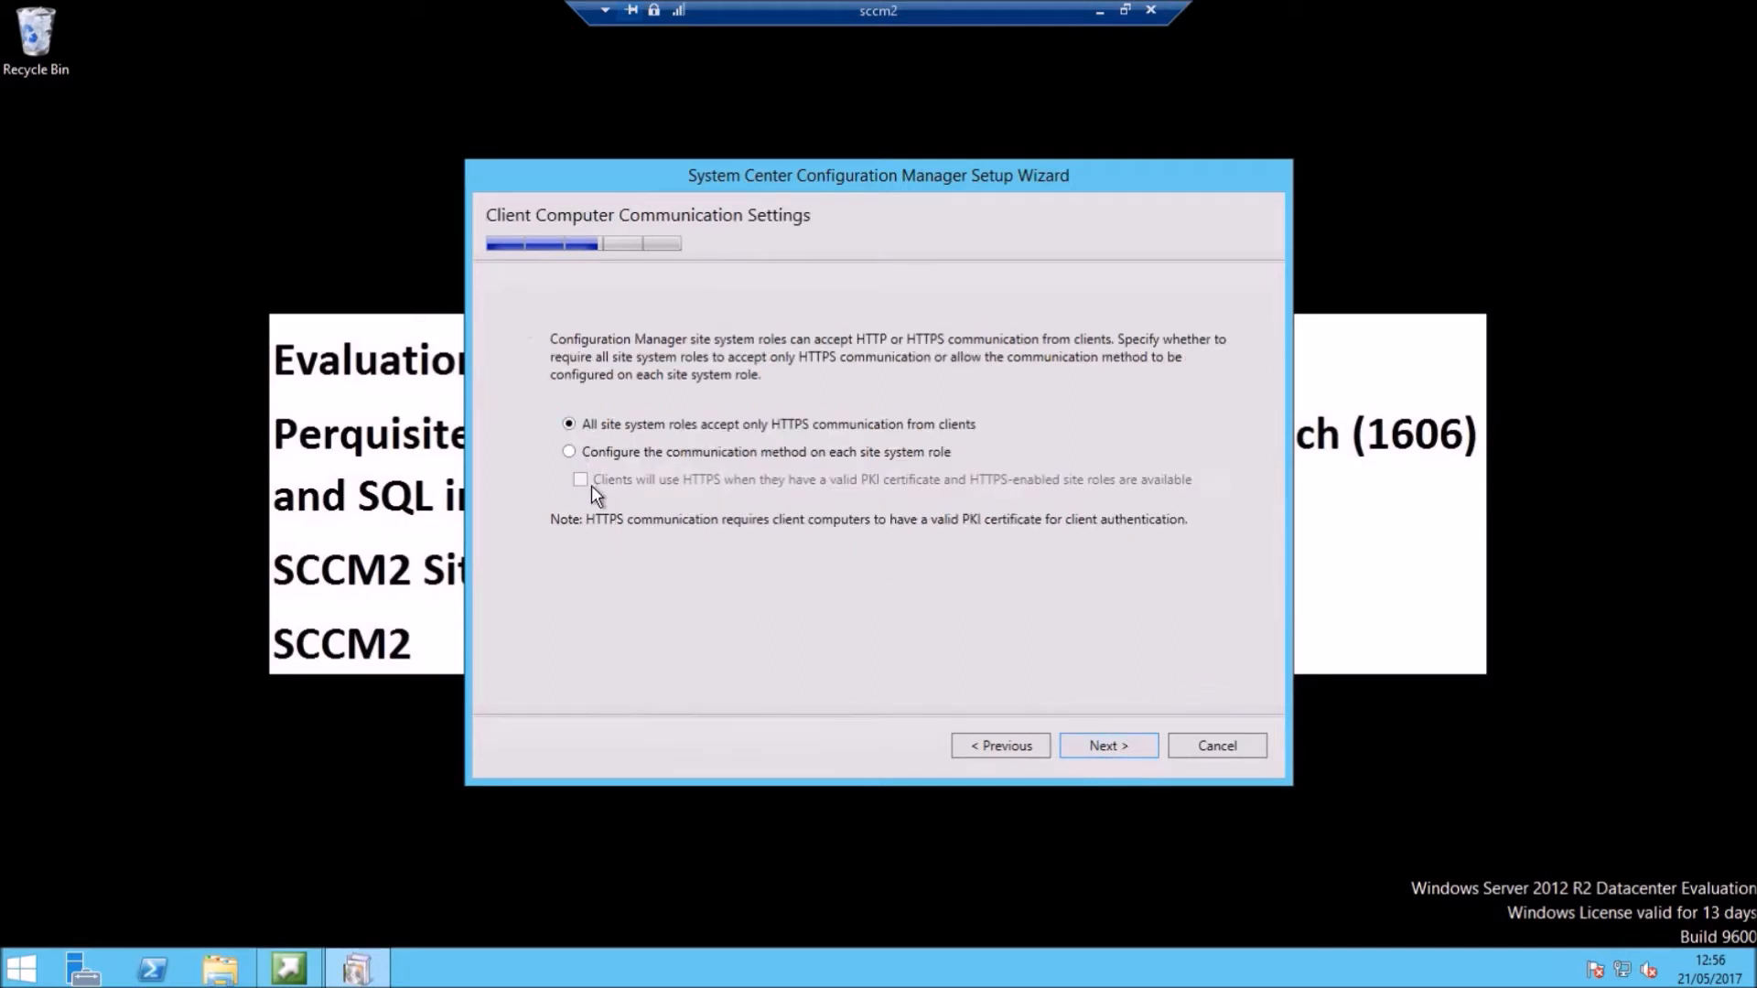
# Step: Let each role choose its communication method, set the management and distribution points to HTTP, and accept the diagnostic notice
pyautogui.click(574, 453)
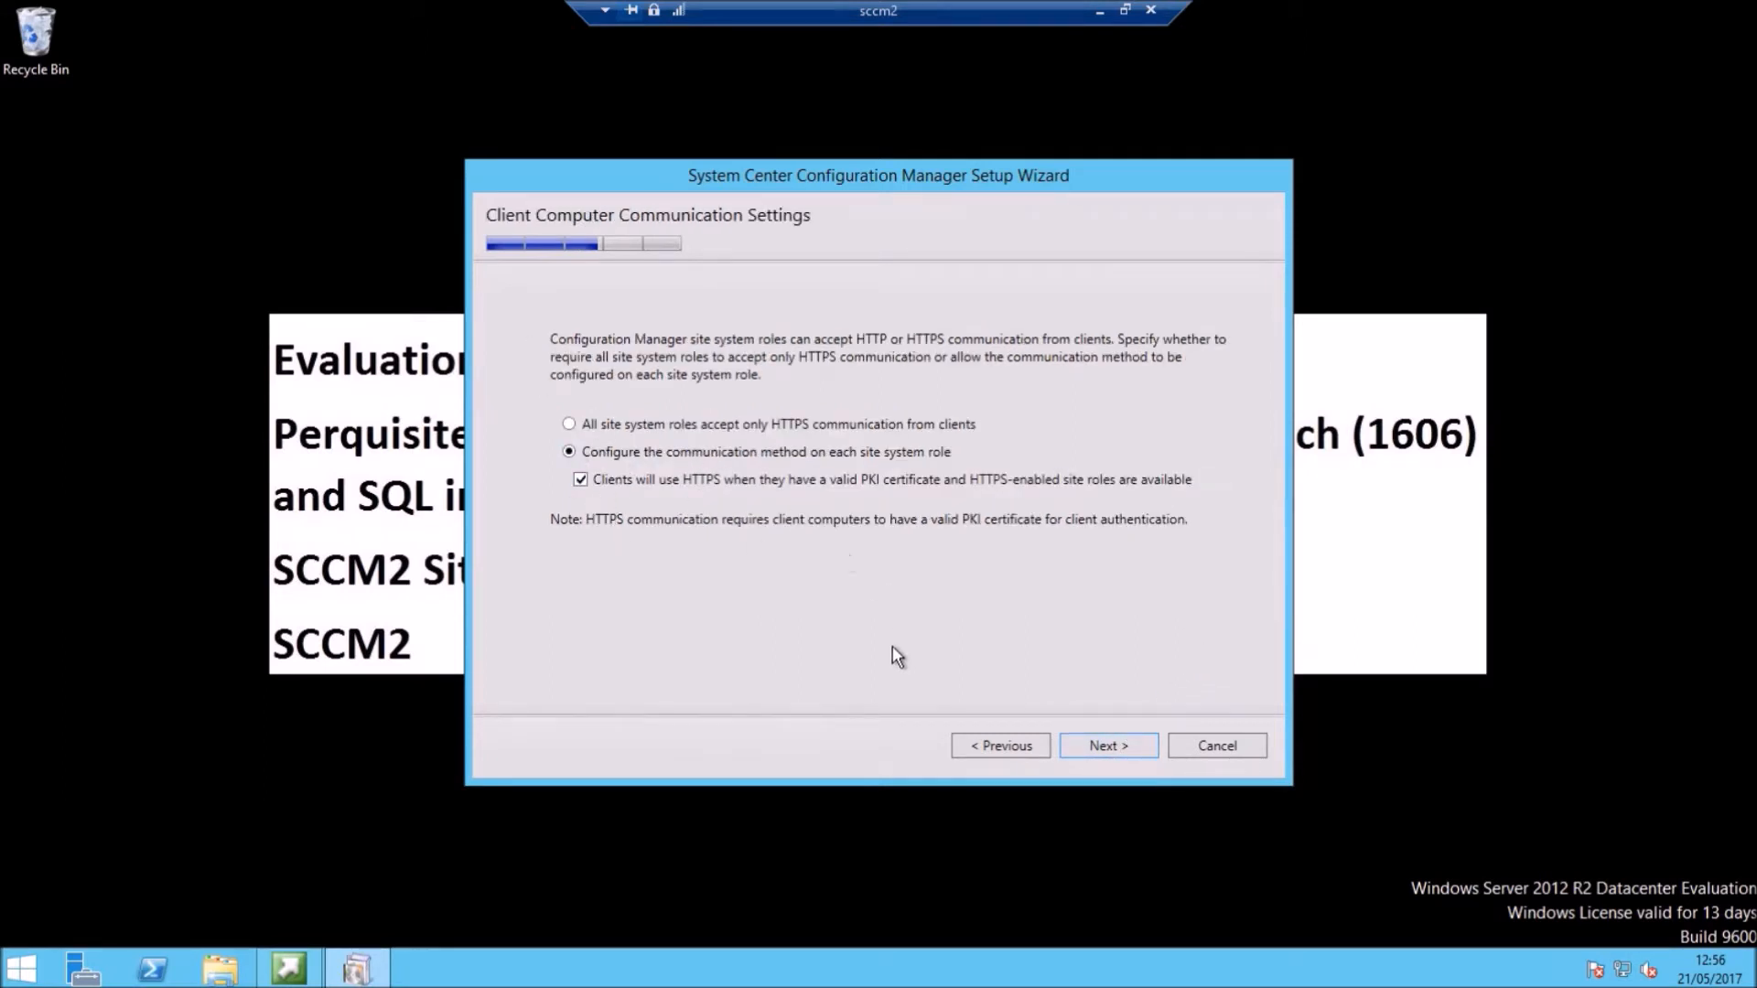
pyautogui.click(1107, 758)
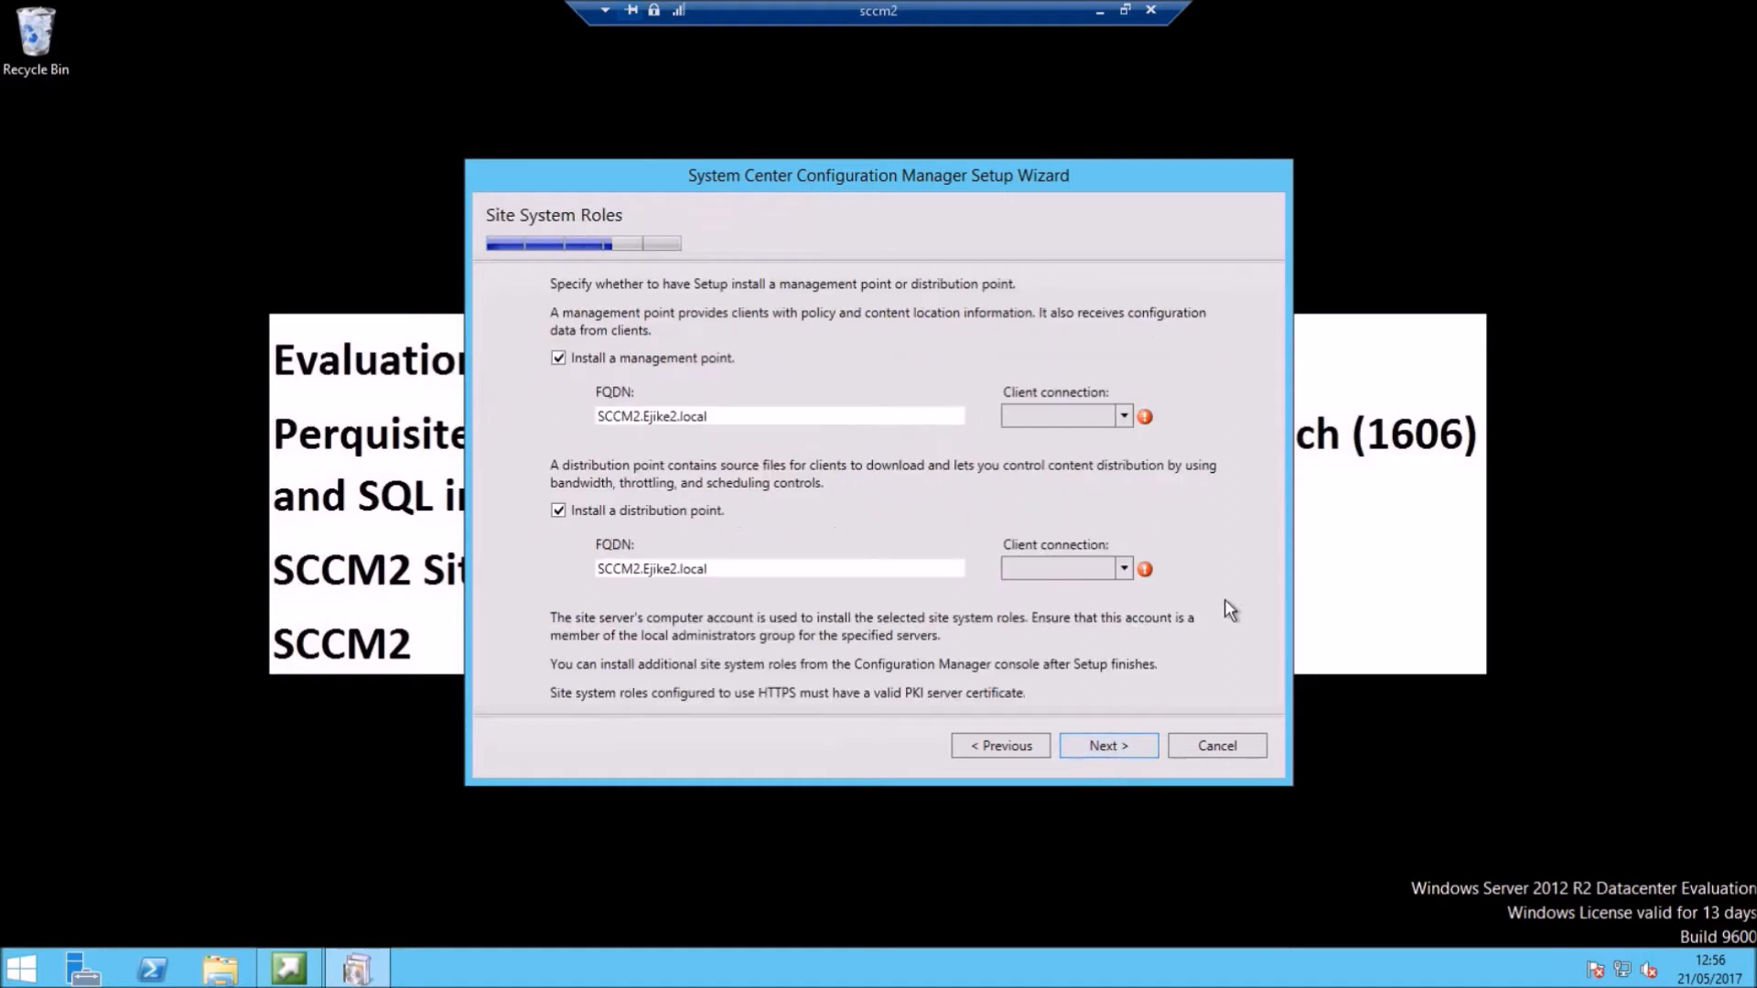
pyautogui.click(1124, 416)
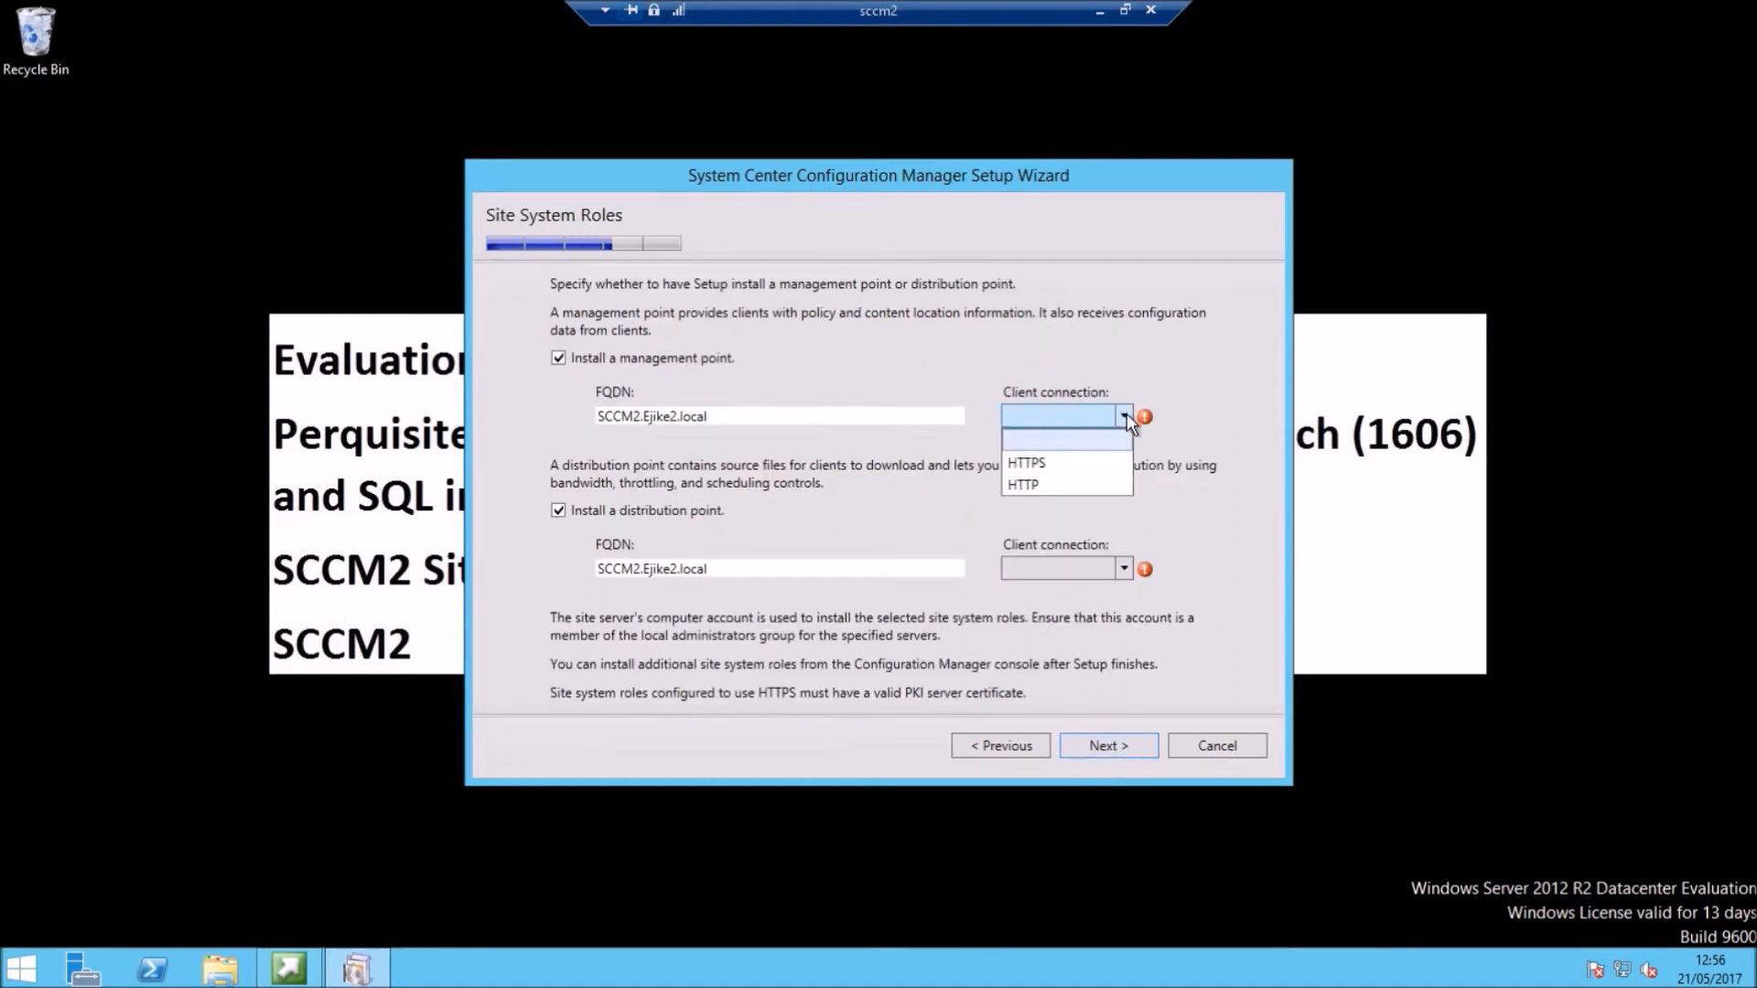
pyautogui.click(1035, 481)
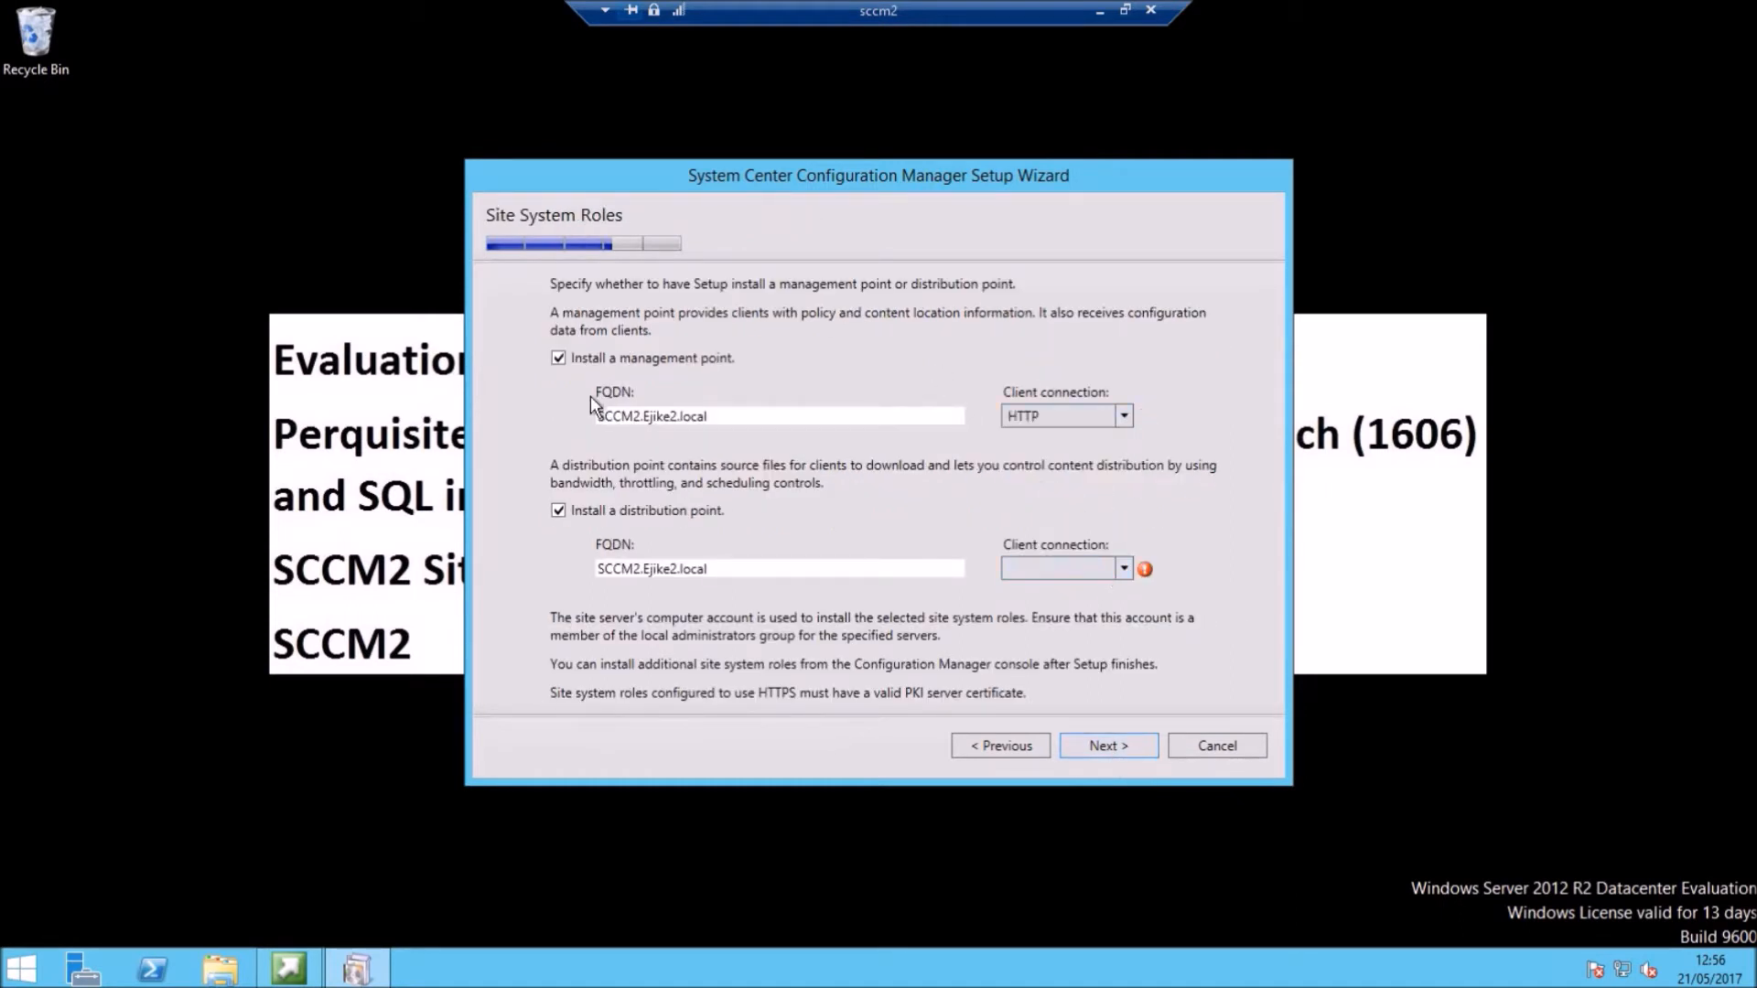
pyautogui.click(1122, 567)
pyautogui.click(1052, 639)
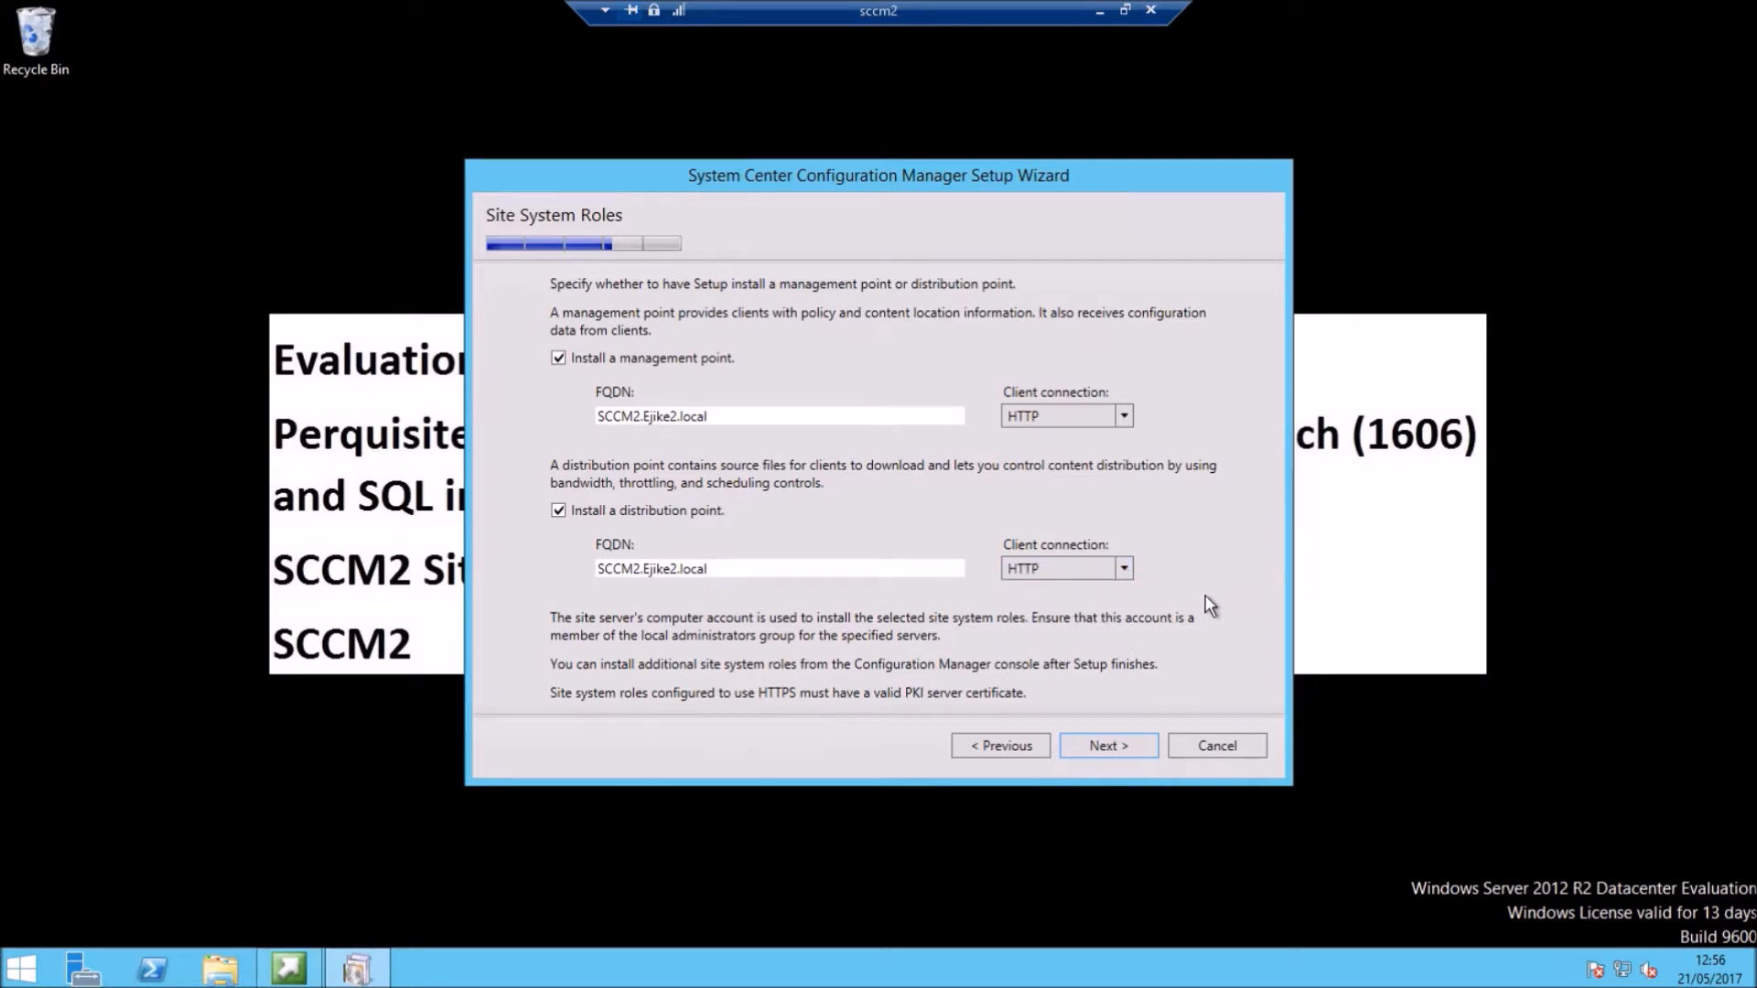
pyautogui.click(1102, 748)
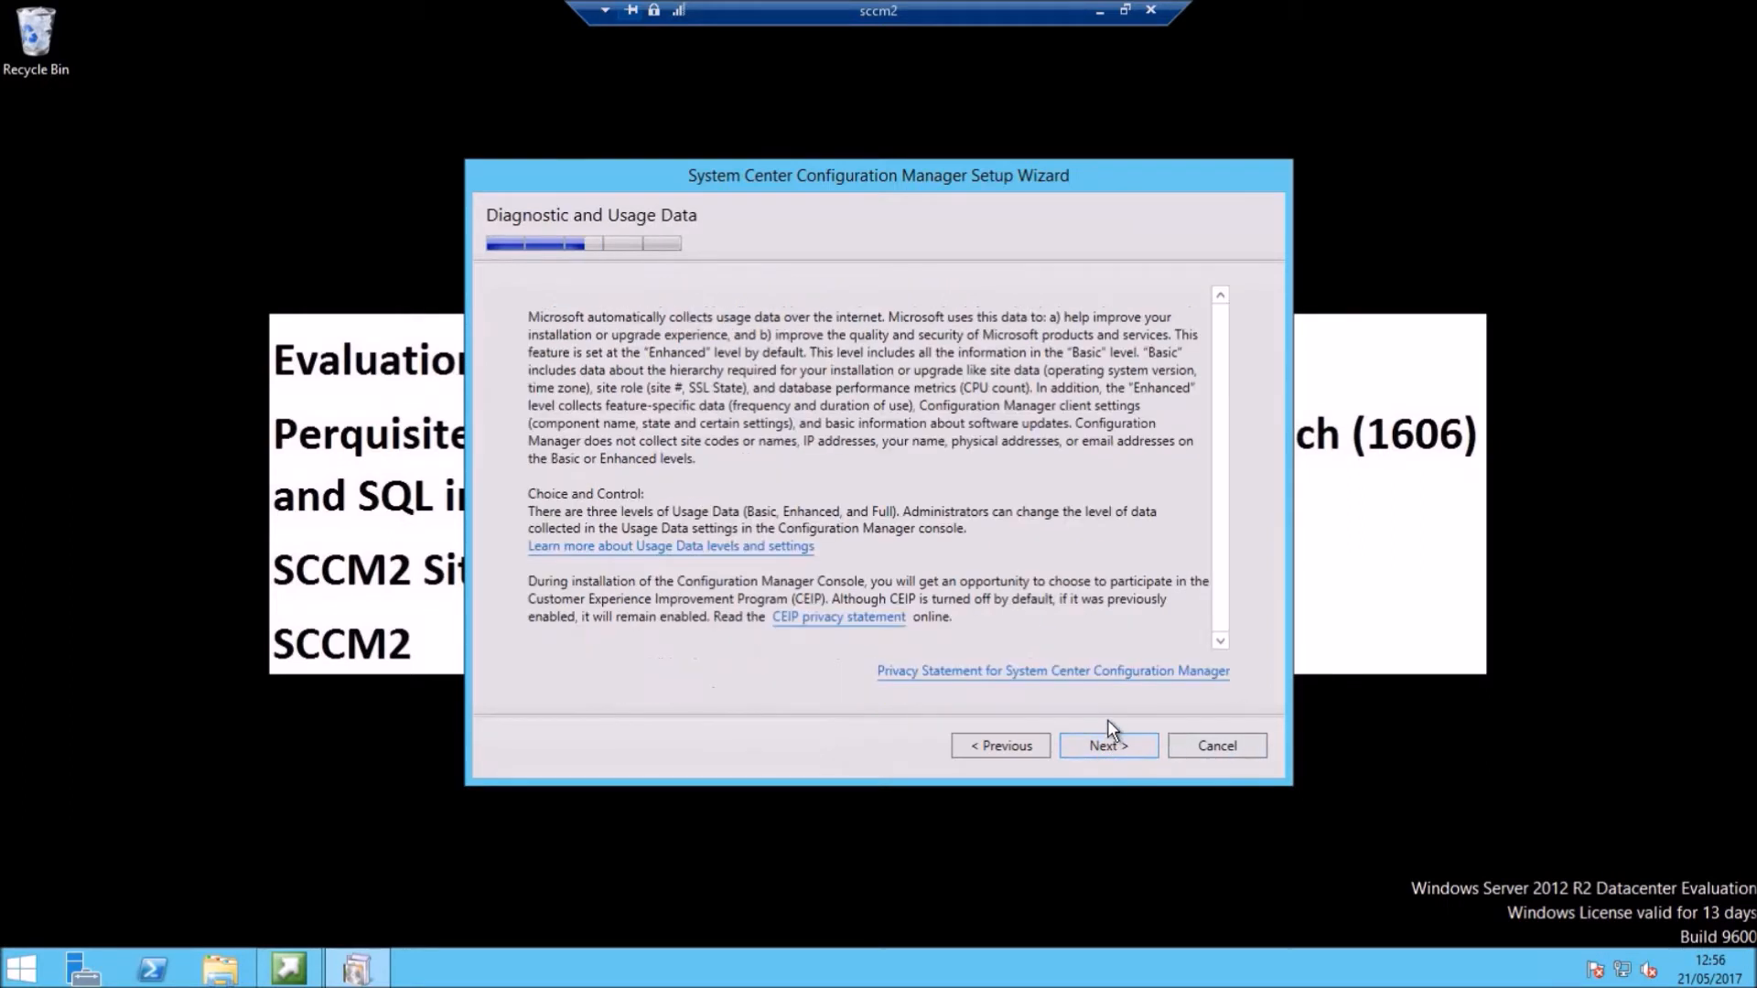
pyautogui.click(1106, 748)
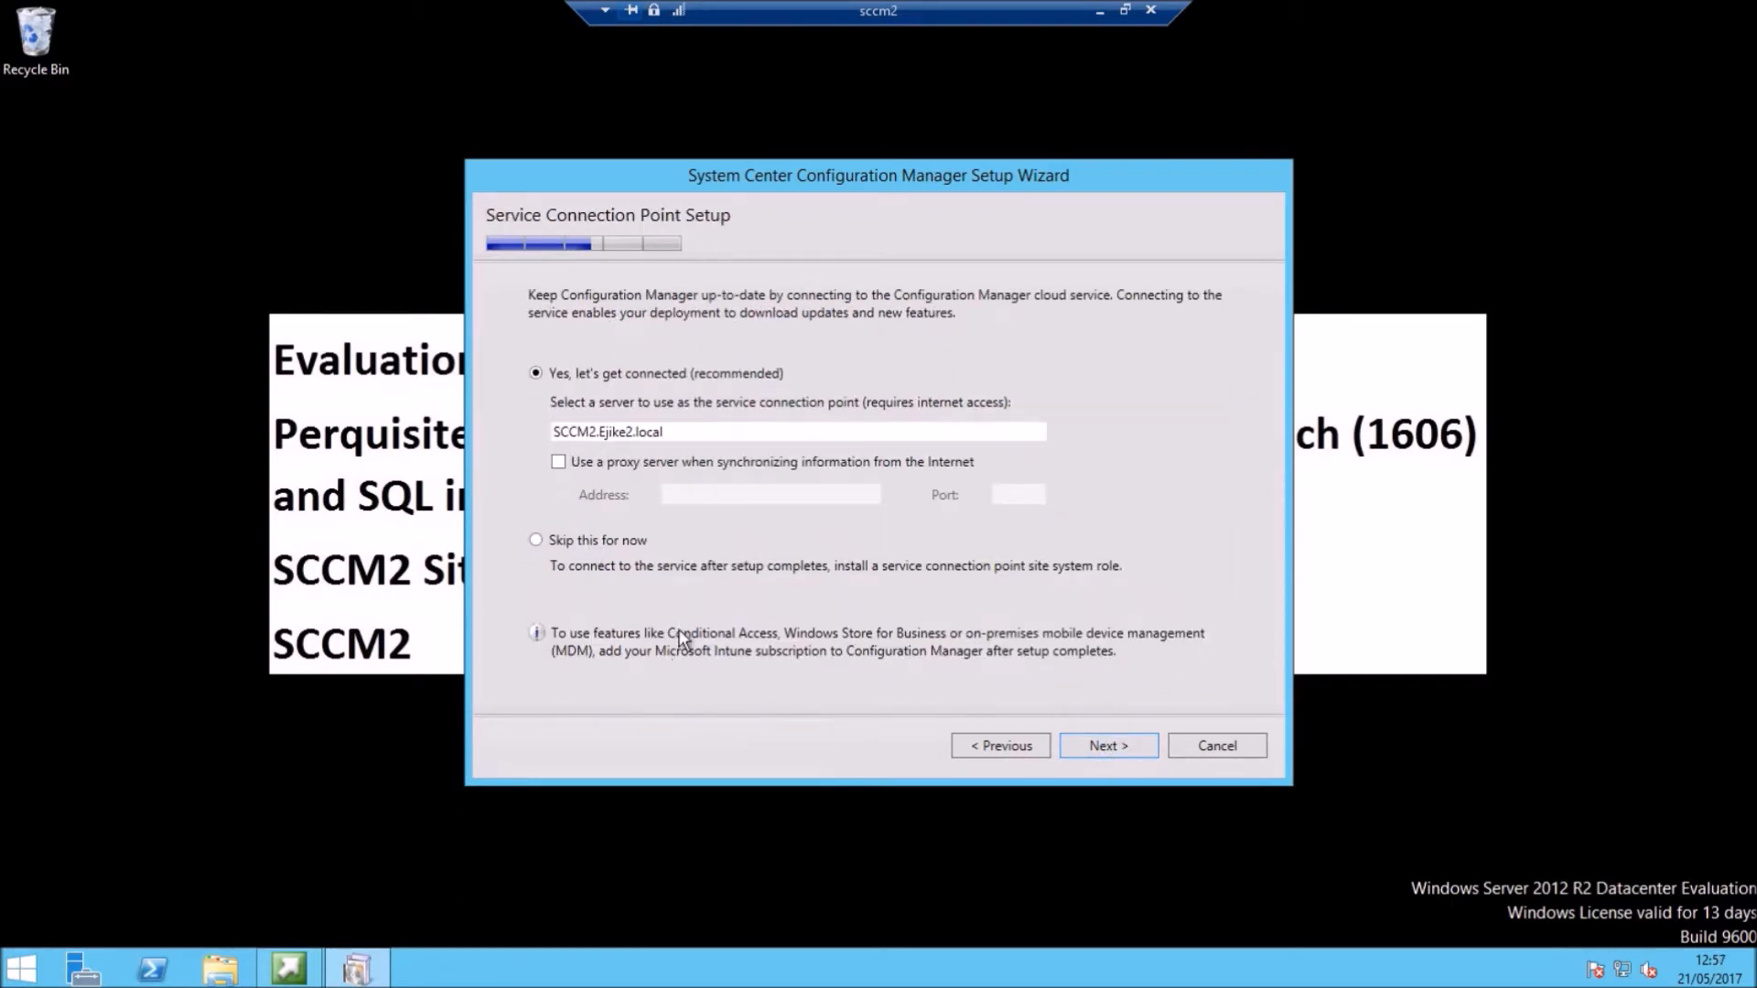
# Step: Keep the service connection point, review the settings summary, and run the prerequisite check
pyautogui.click(1105, 746)
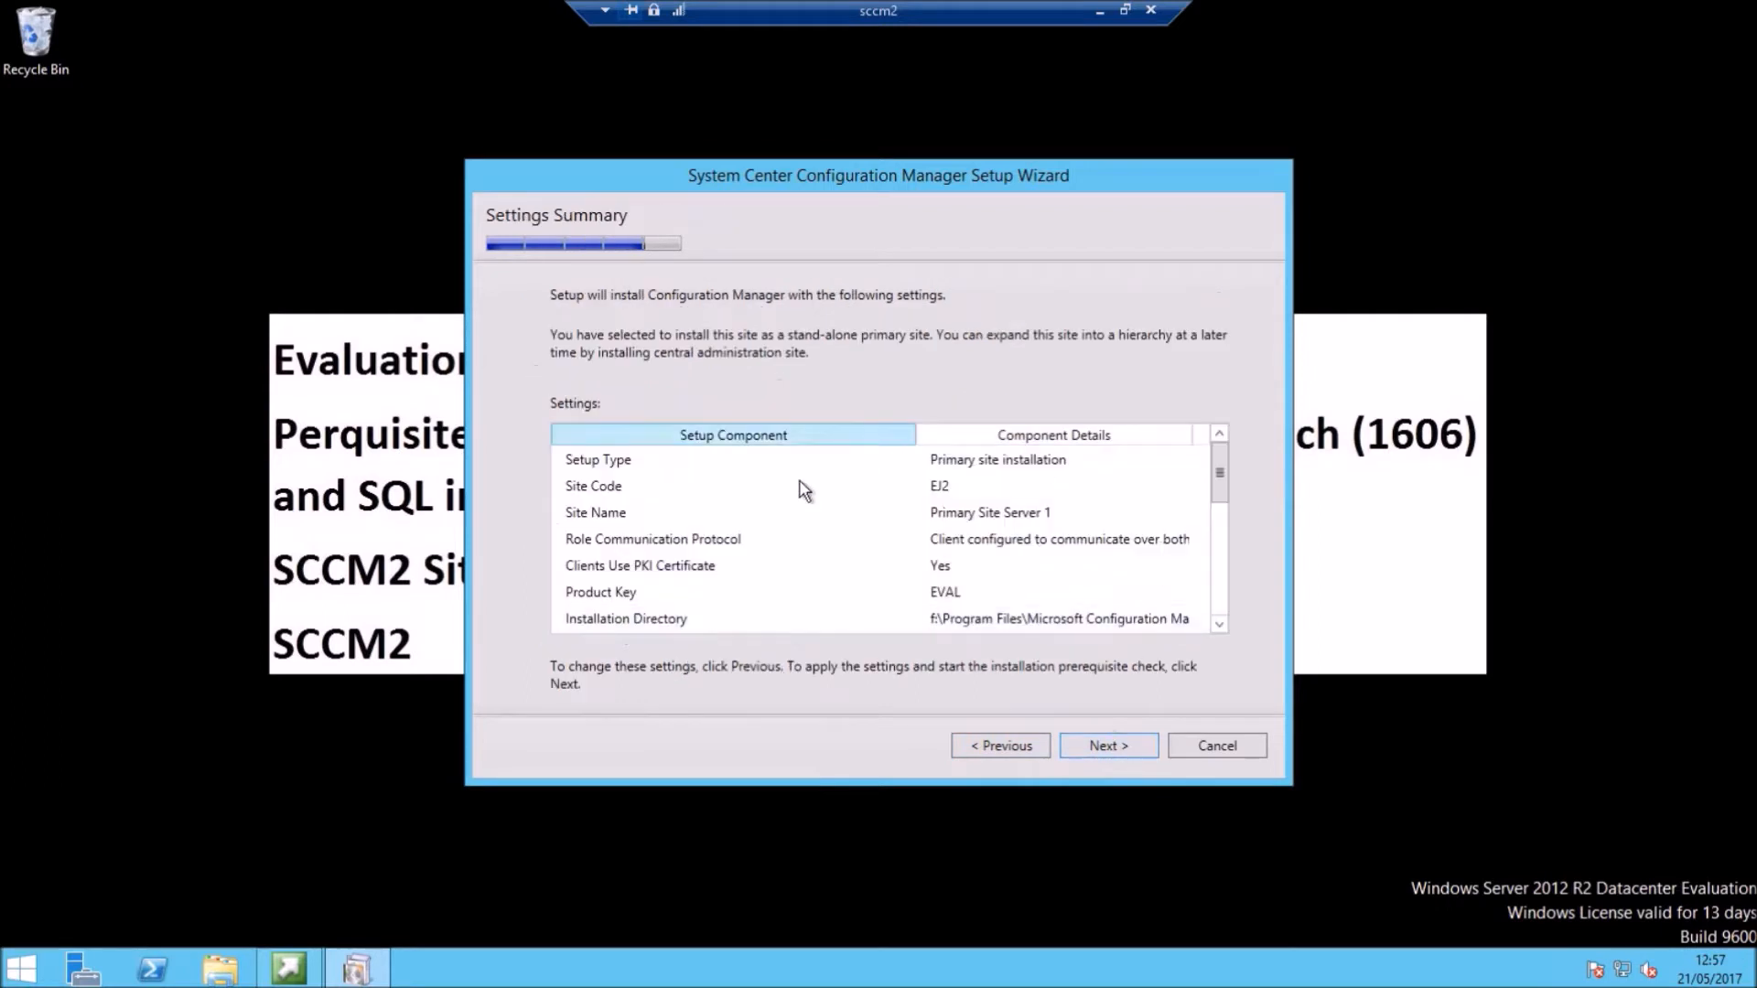
pyautogui.scroll(-3, 1219, 590)
pyautogui.click(1219, 580)
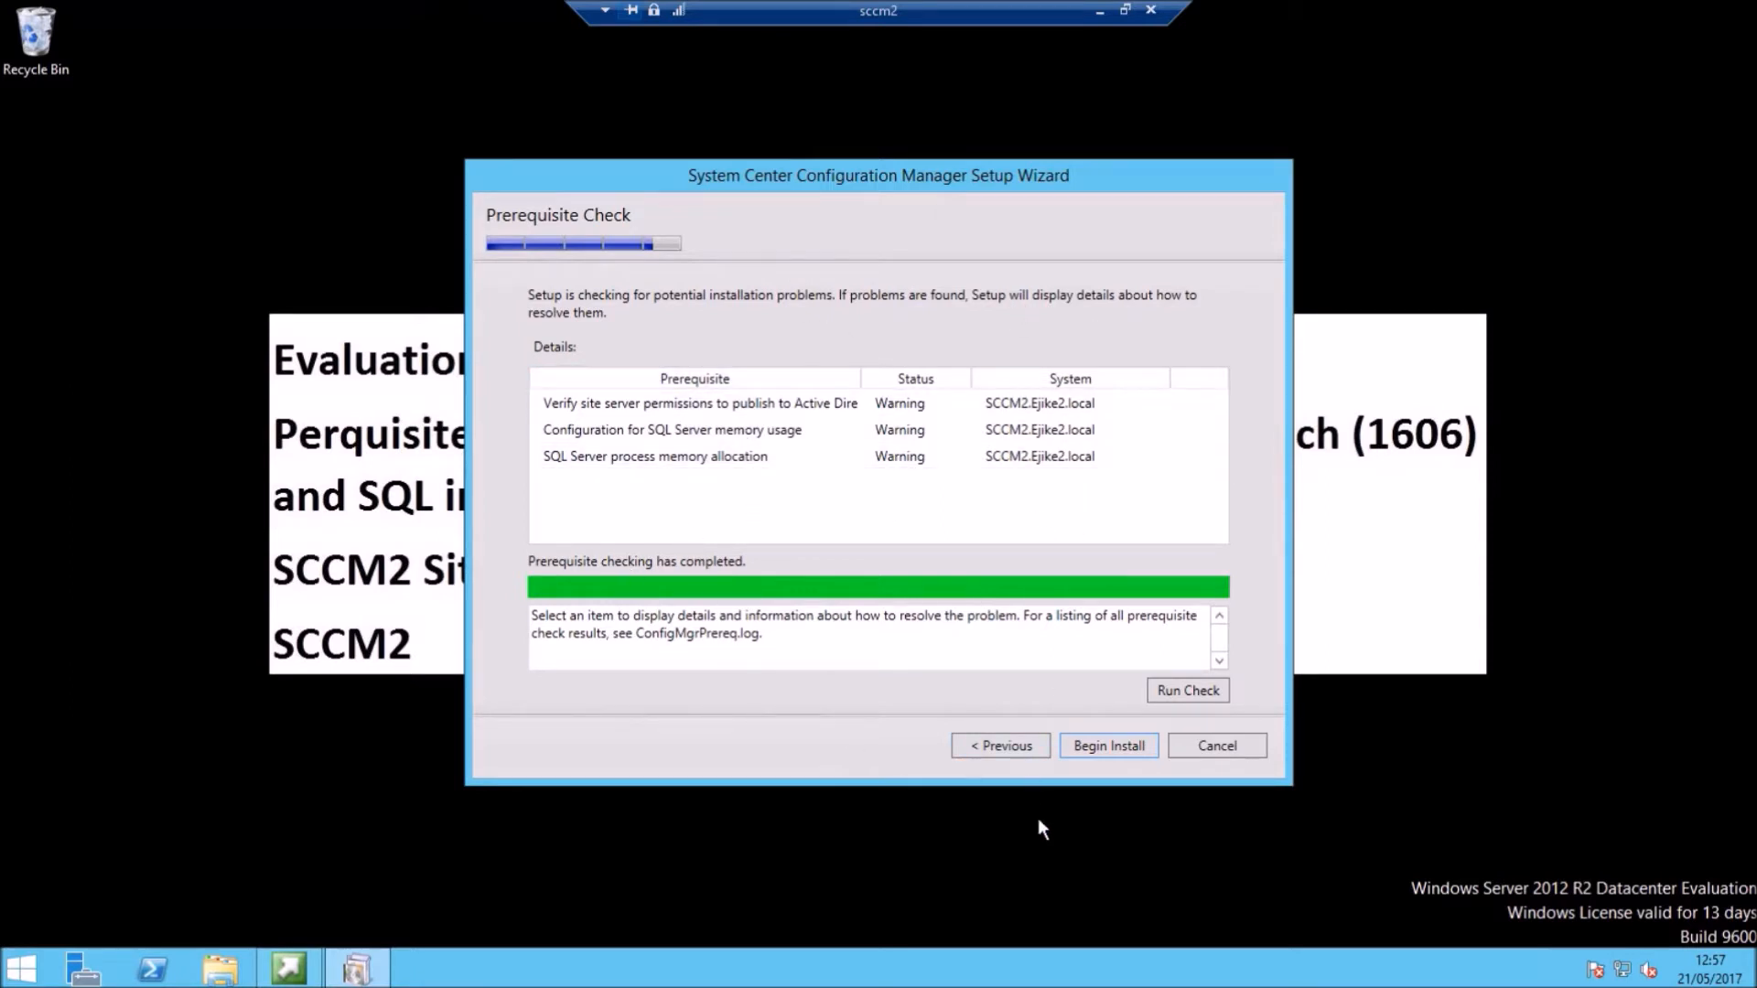
# Step: Begin installing the primary site and let core setup finish installing all components
pyautogui.click(1116, 745)
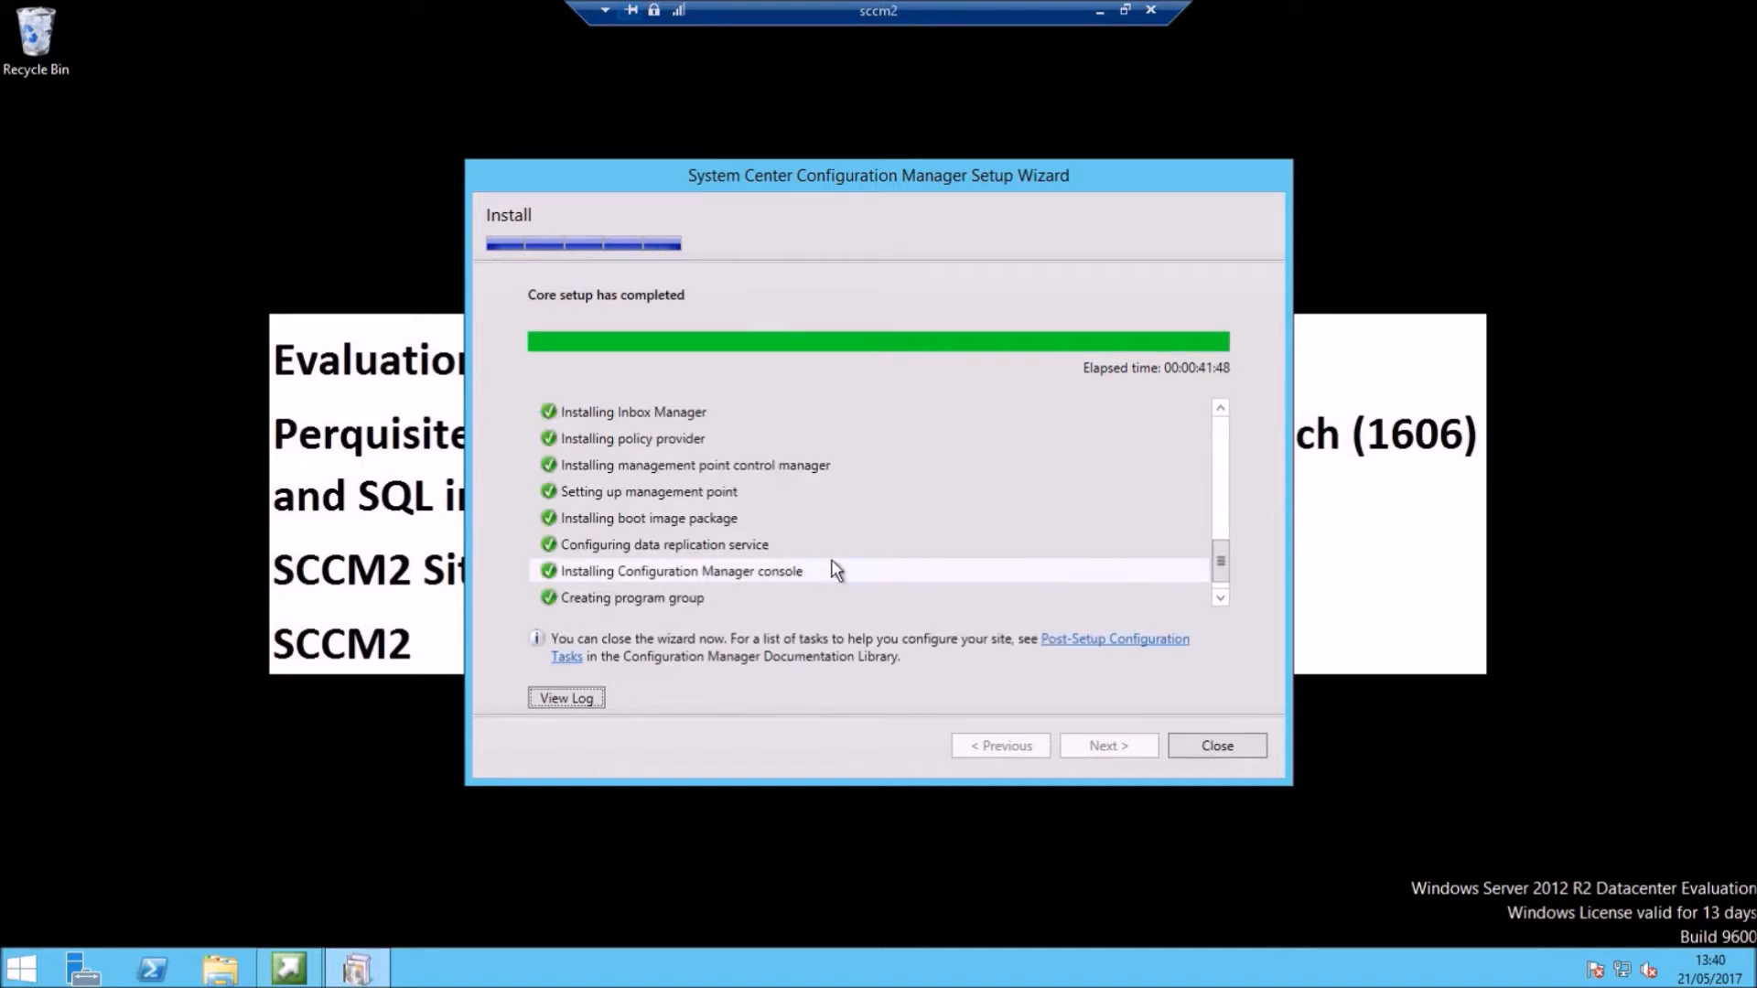
pyautogui.click(579, 705)
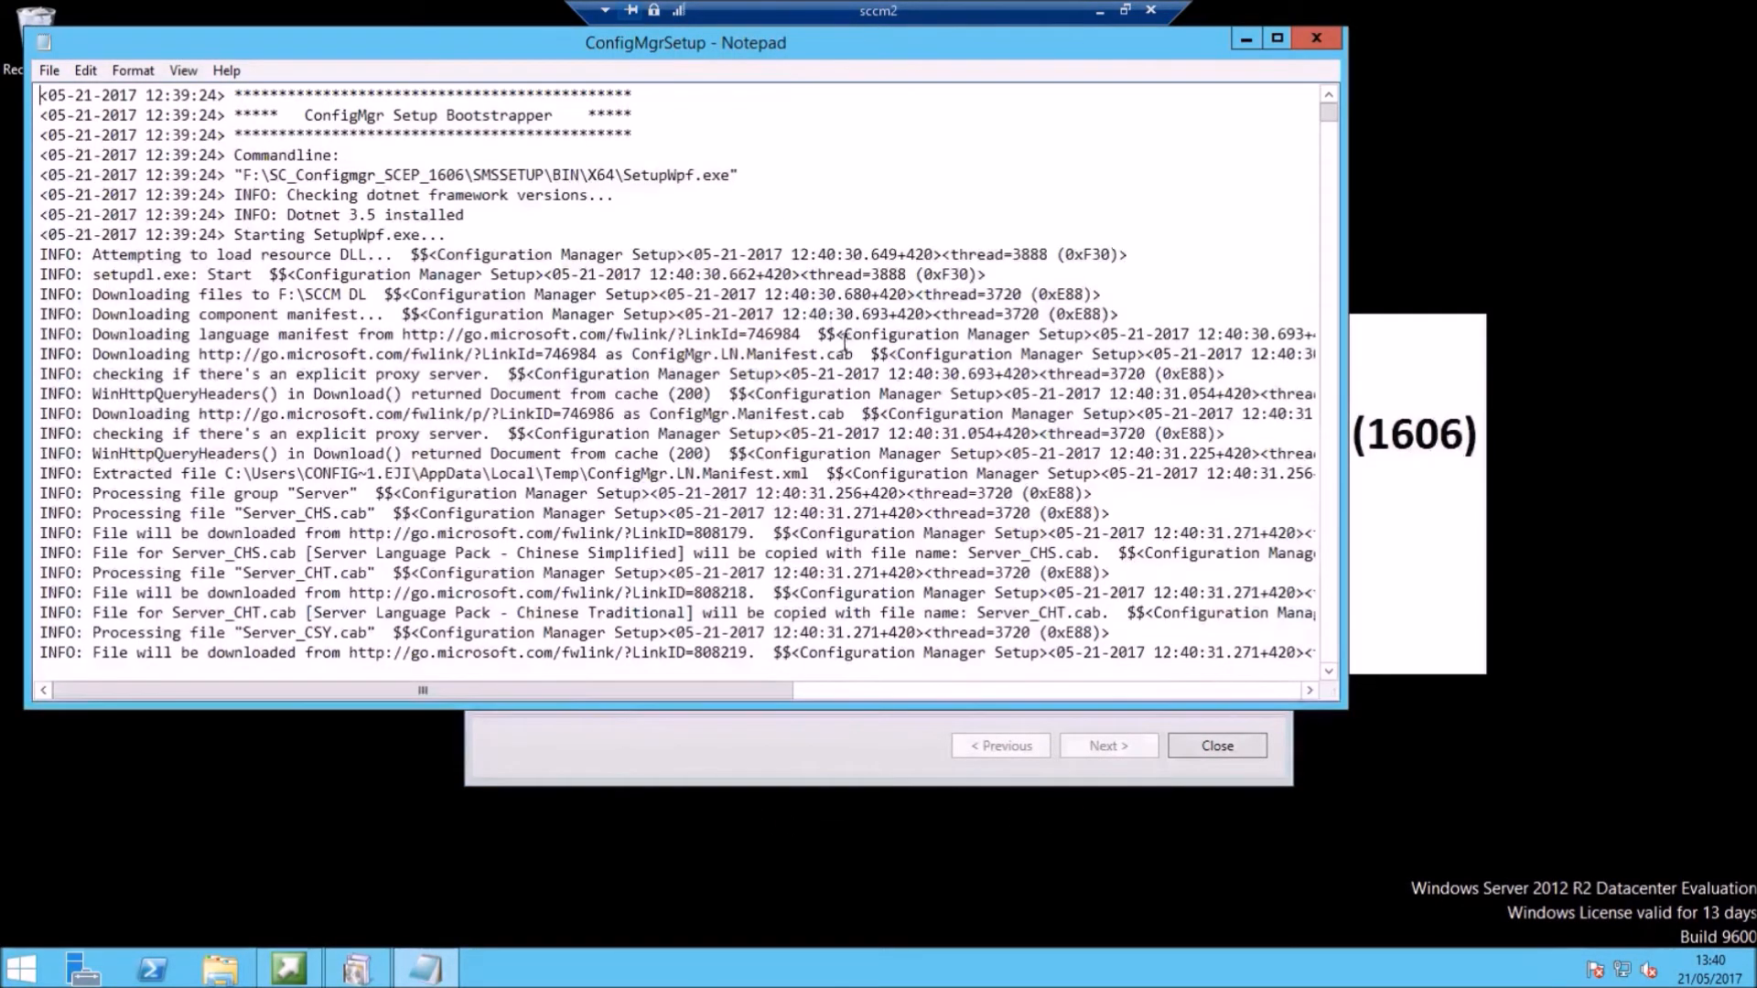
pyautogui.scroll(-9, 1000, 162)
pyautogui.scroll(-8, 1000, 163)
pyautogui.moveTo(1330, 116); pyautogui.dragTo(1331, 725)
pyautogui.scroll(10, 534, 565)
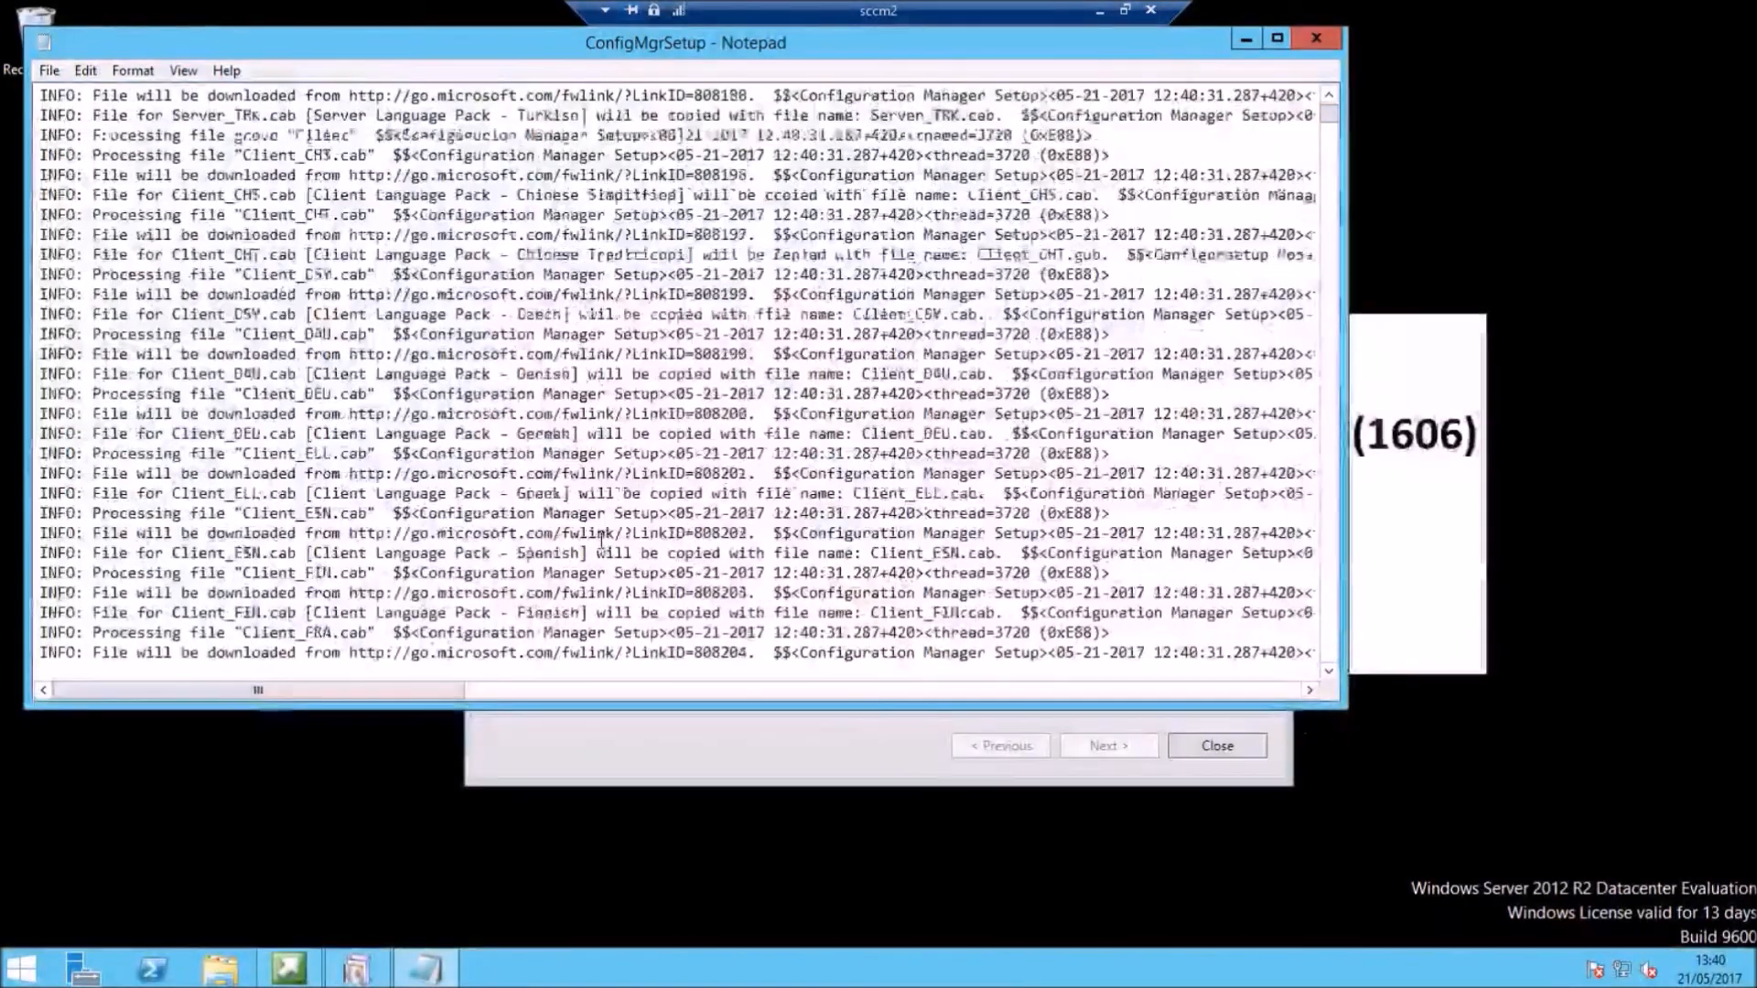
pyautogui.scroll(-20, 613, 540)
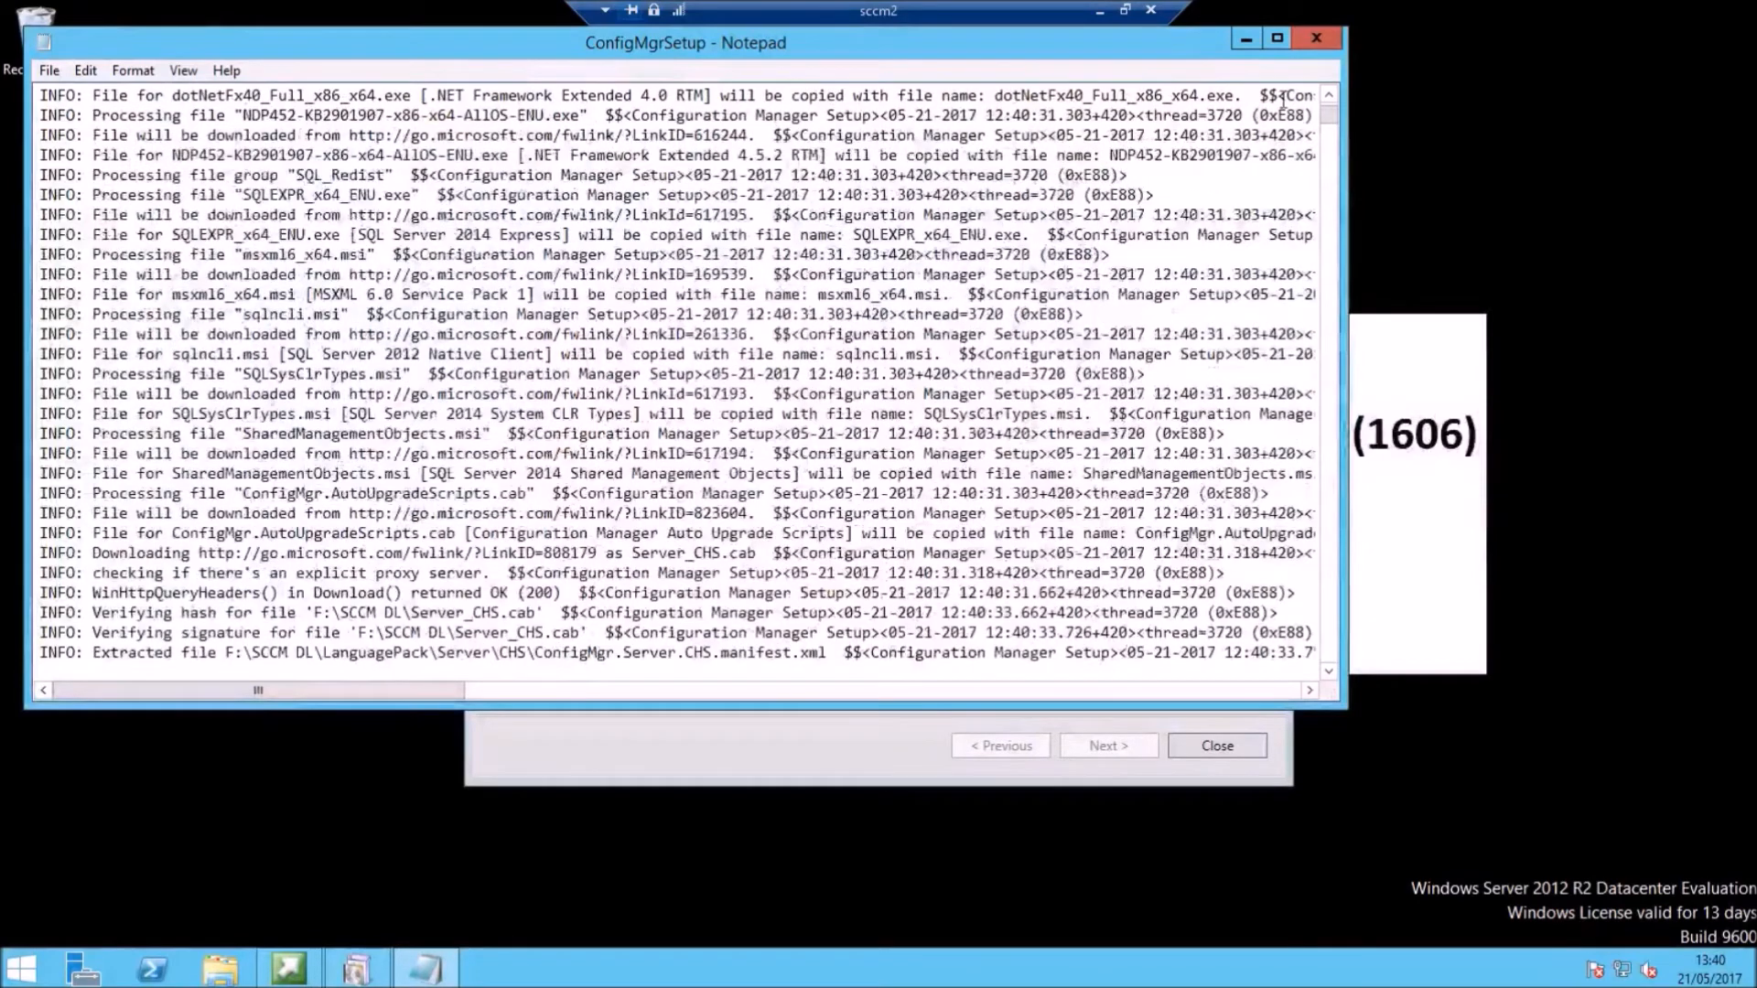
pyautogui.moveTo(1329, 119); pyautogui.dragTo(1373, 687)
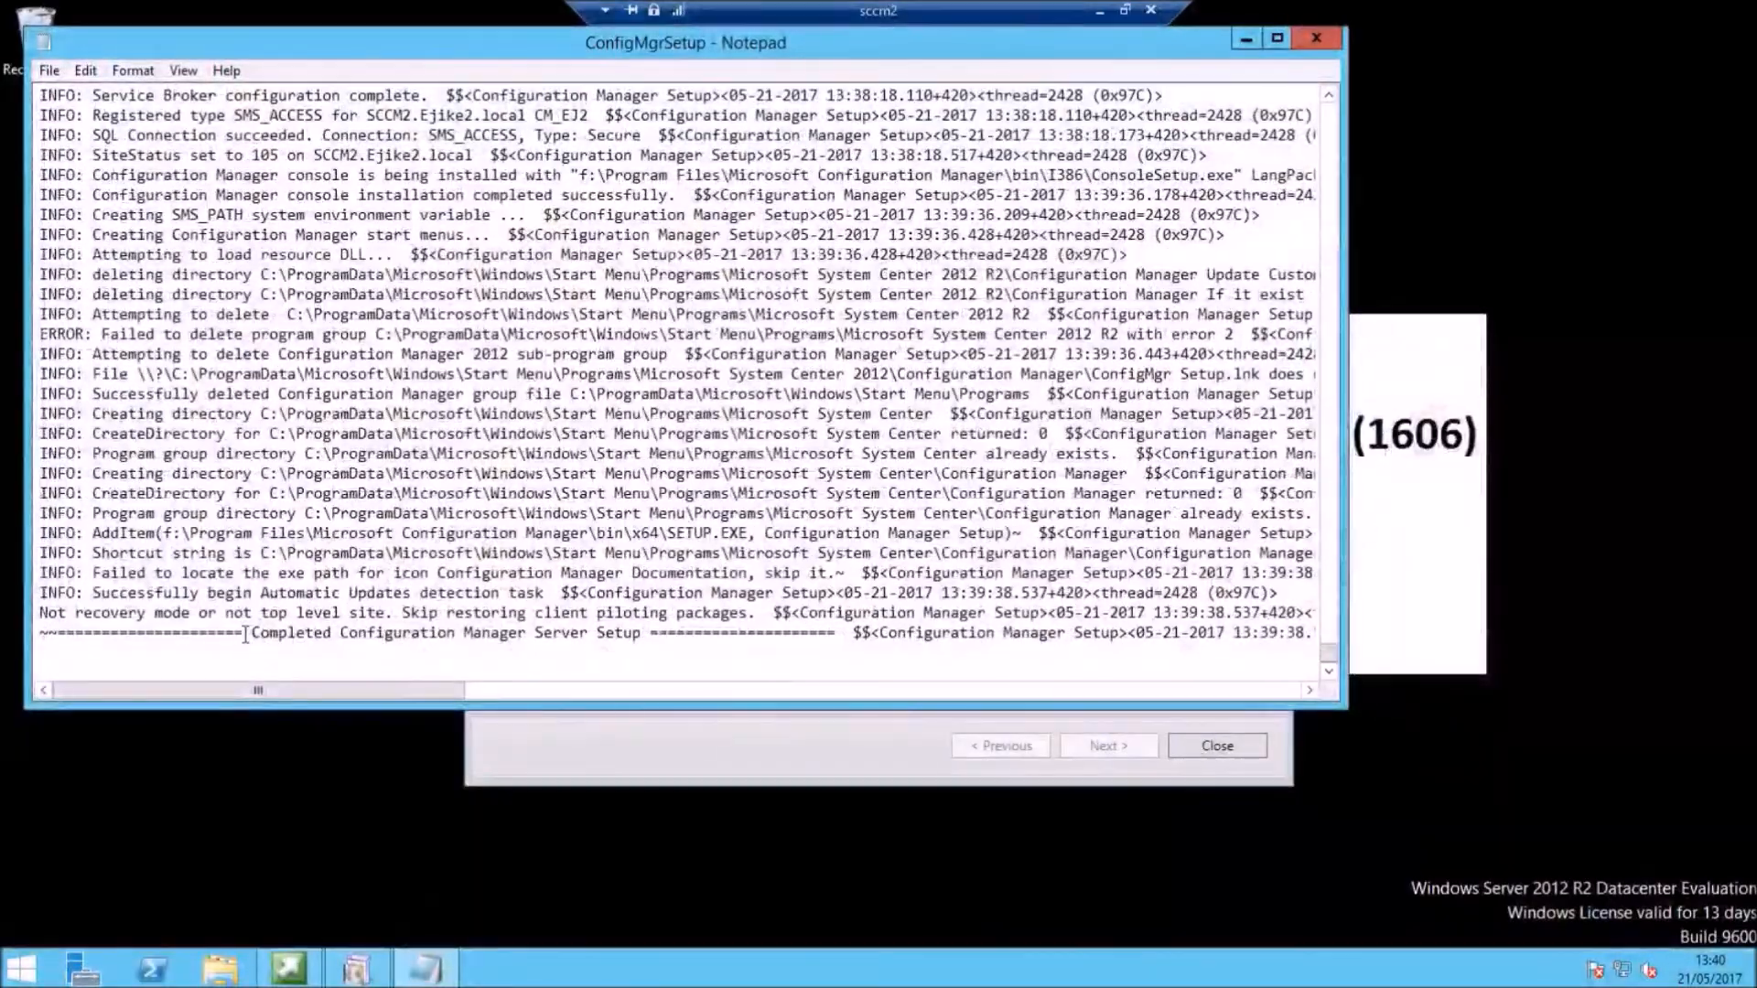
pyautogui.moveTo(243, 634); pyautogui.dragTo(932, 695)
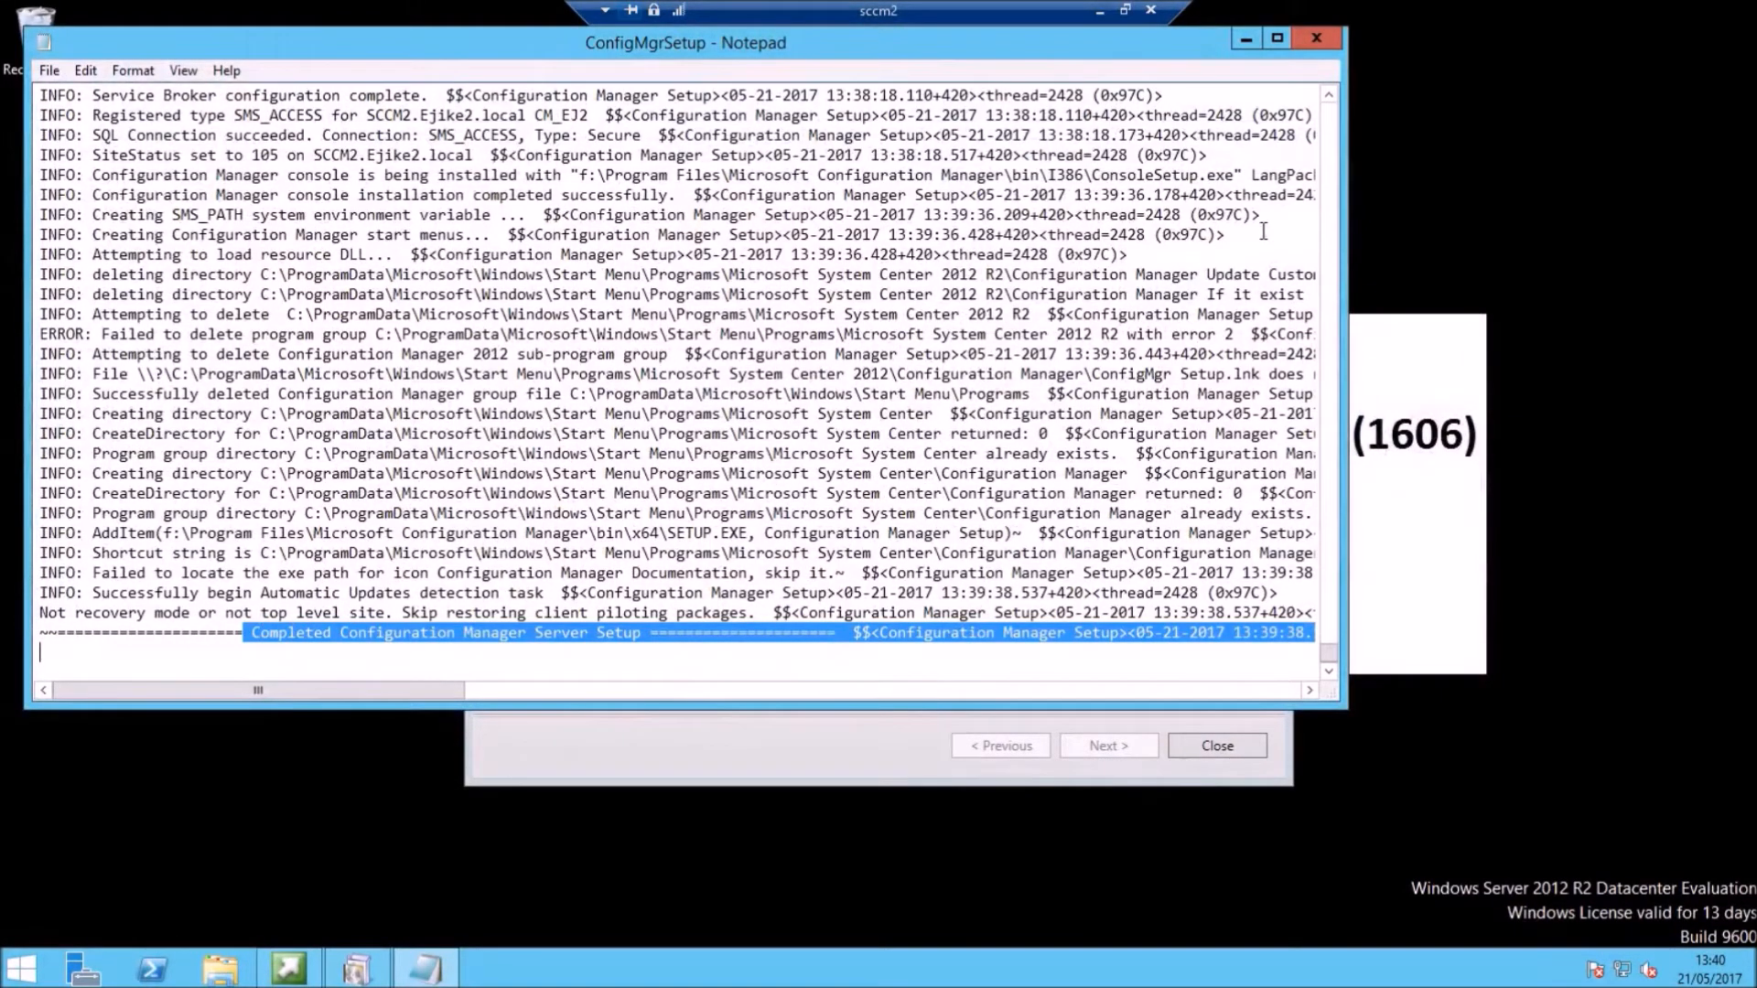
pyautogui.click(1310, 41)
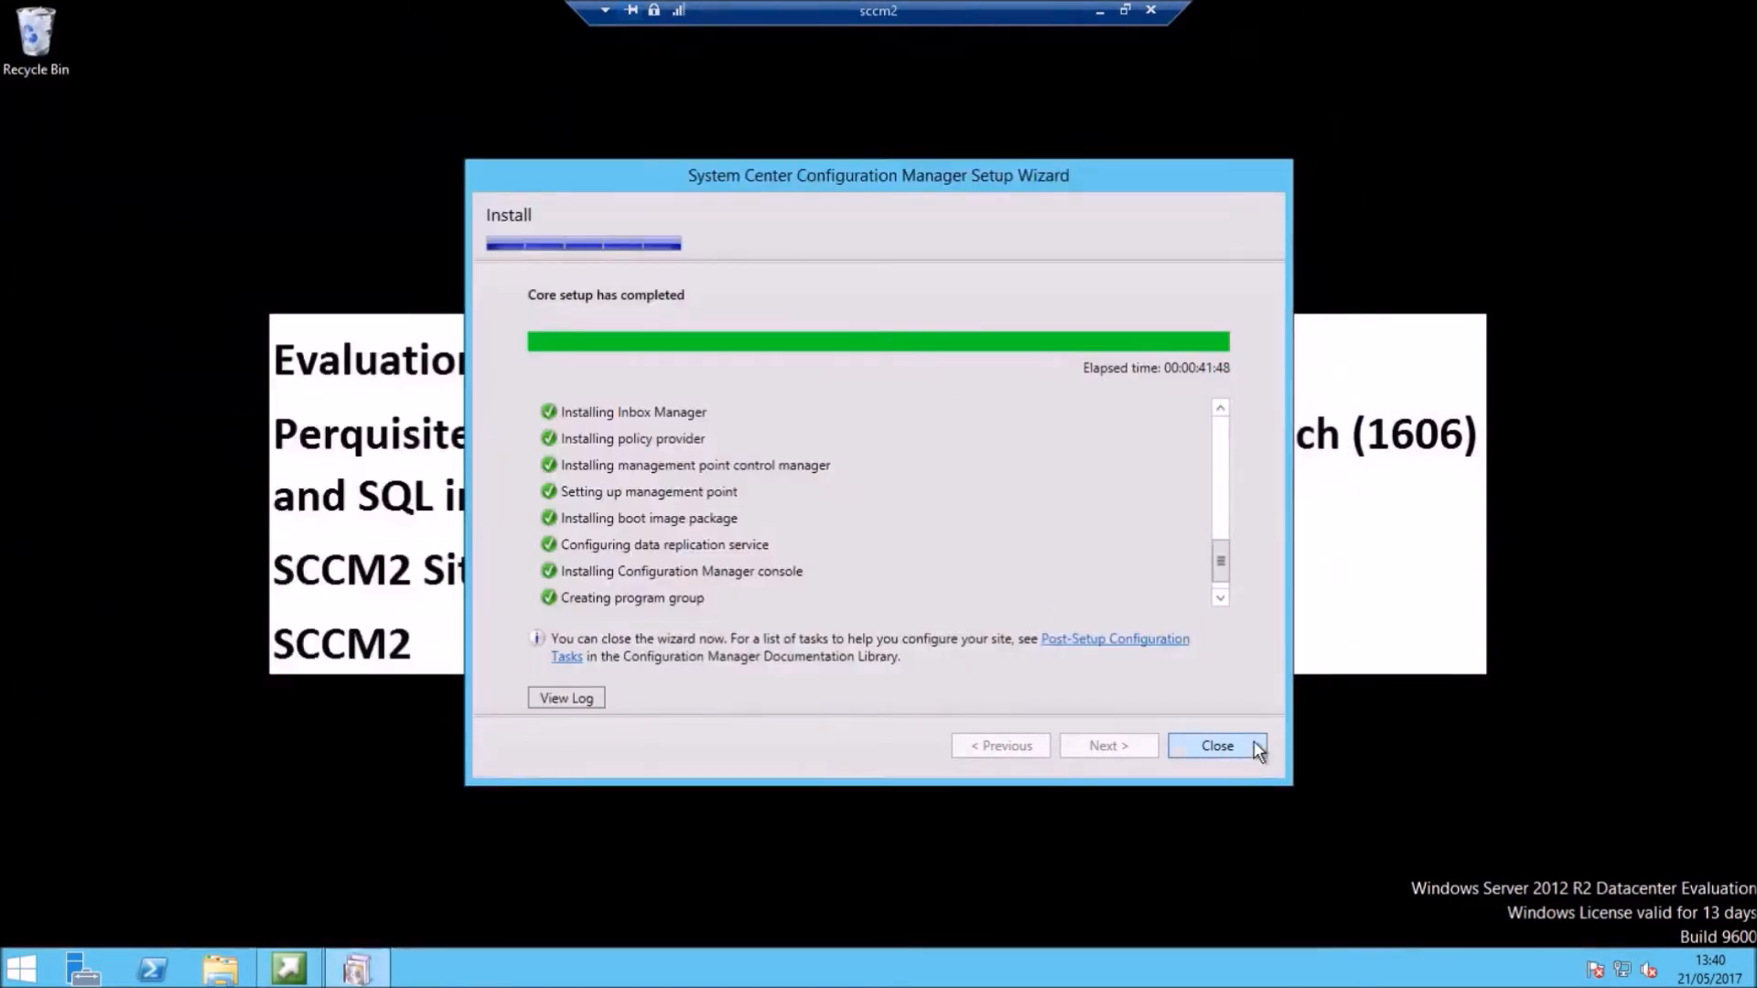
# Step: Close the finished setup wizard and its launcher, briefly search 'sccm', and return to the empty desktop
pyautogui.click(1252, 745)
pyautogui.click(1217, 743)
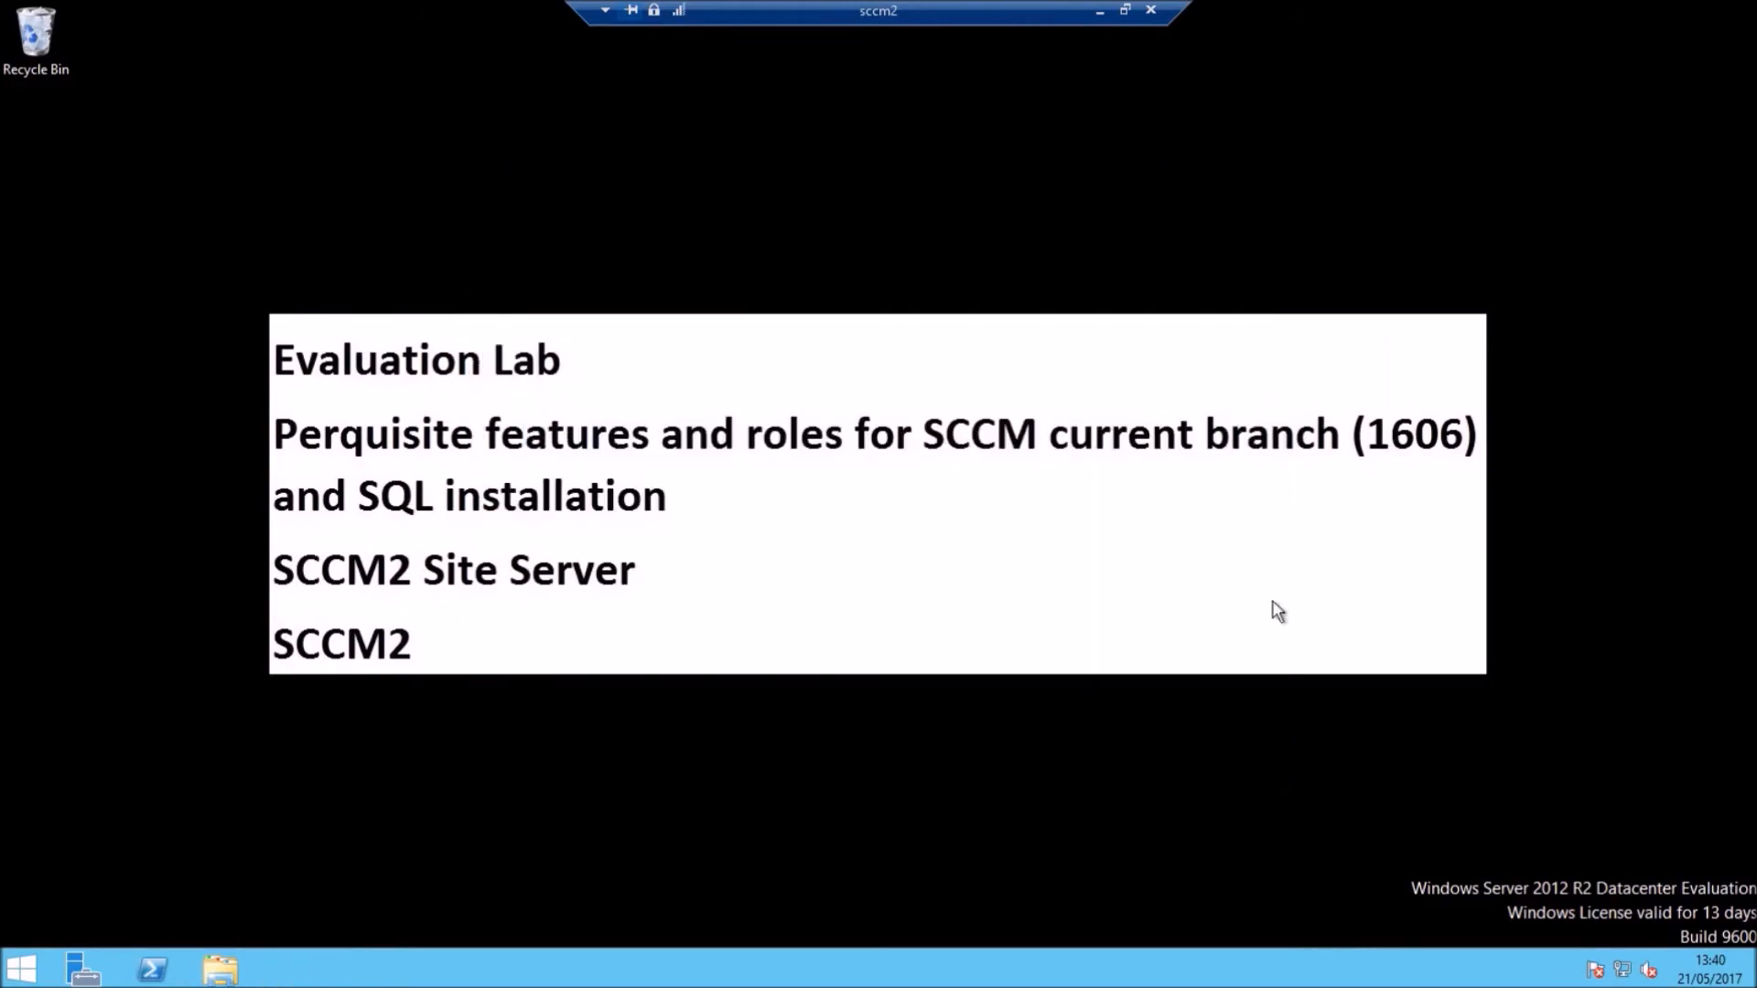
pyautogui.click(26, 966)
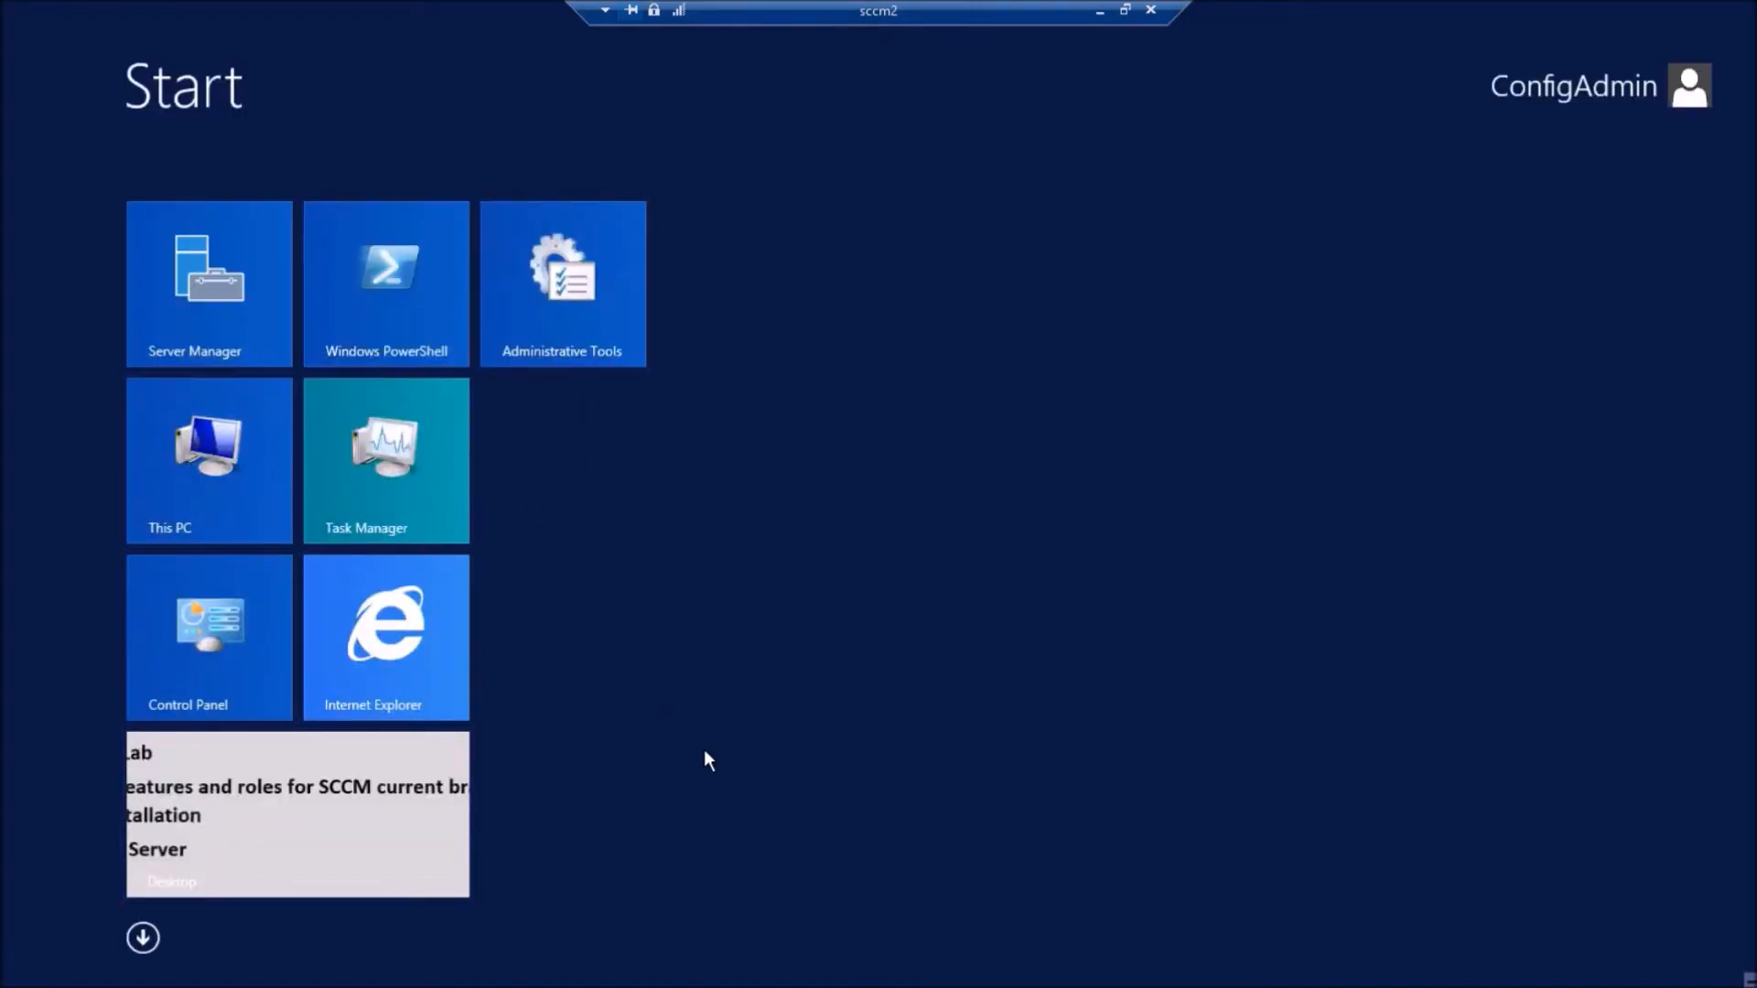
pyautogui.write('sccm')
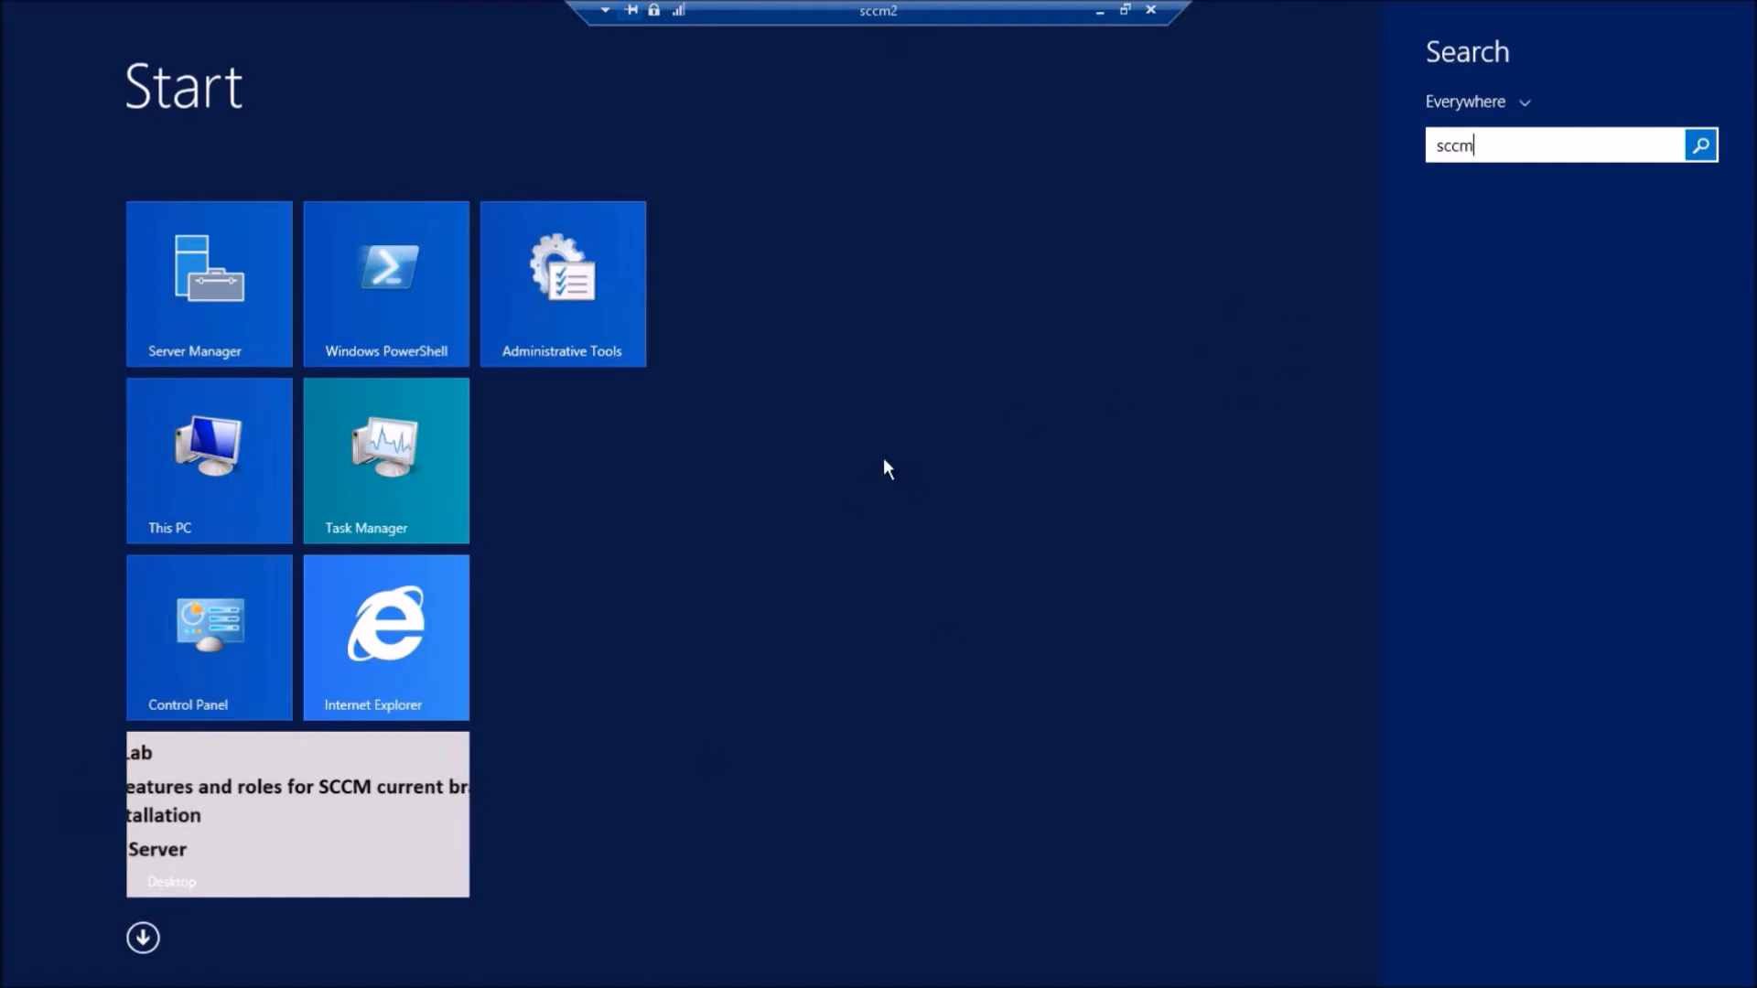
pyautogui.press('Escape')
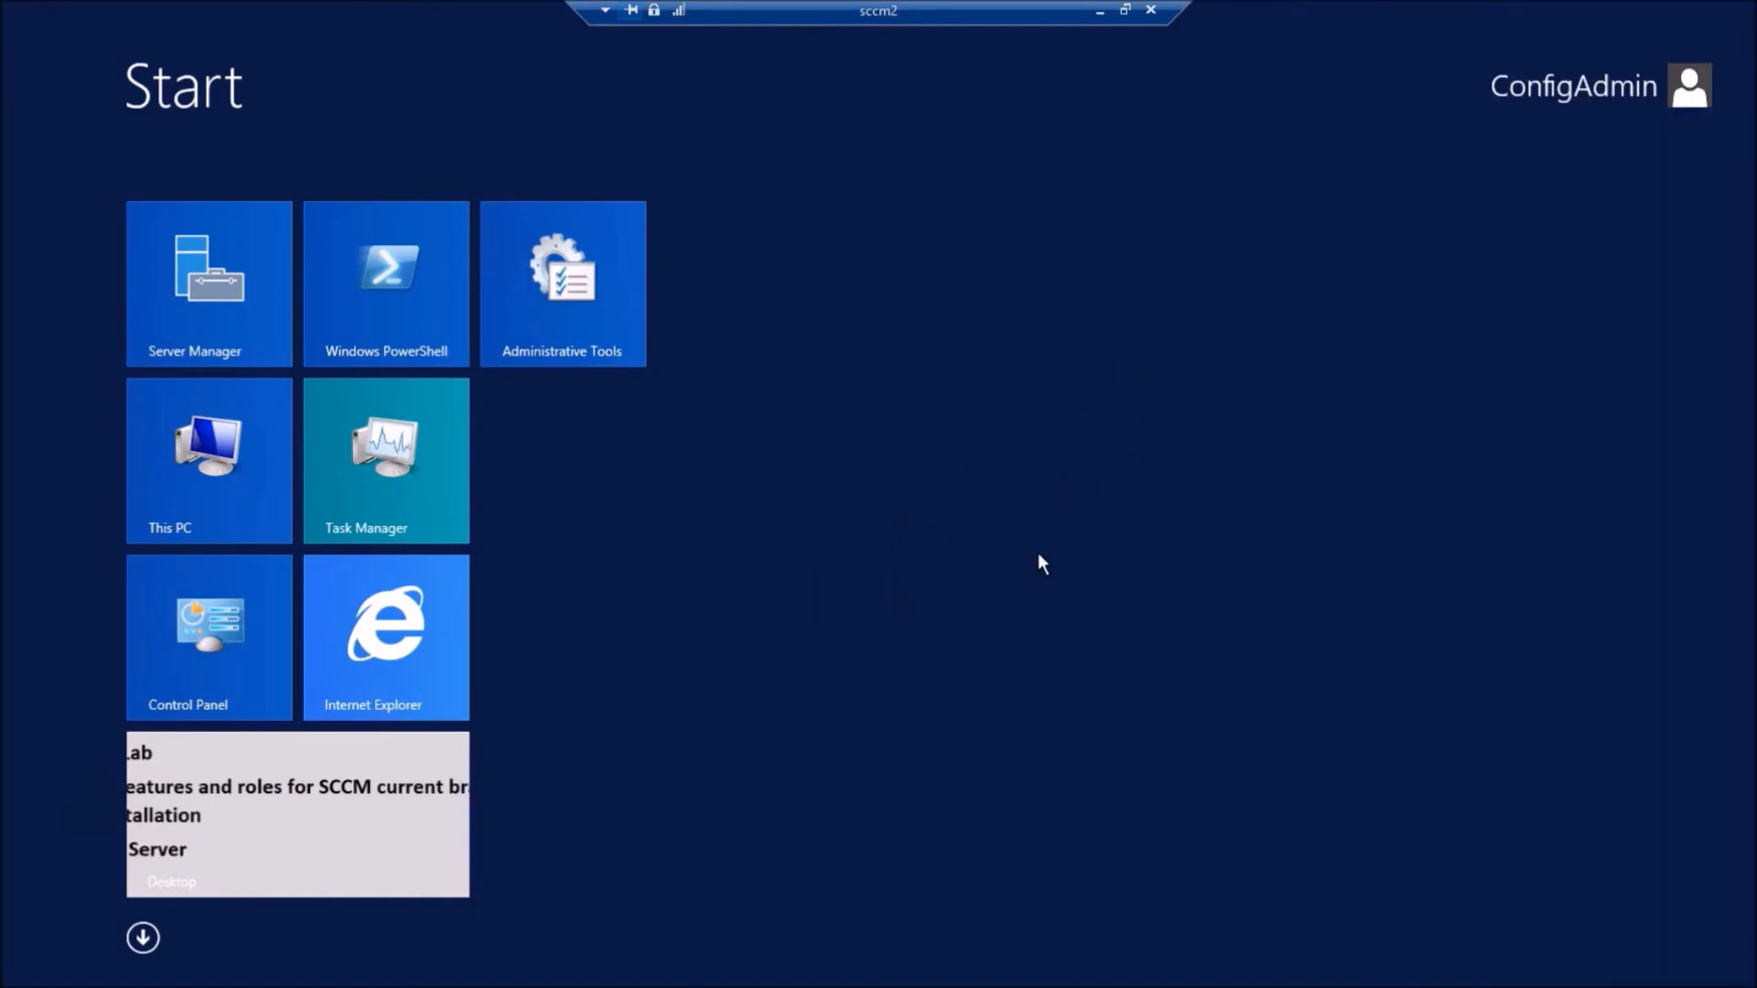
pyautogui.click(166, 843)
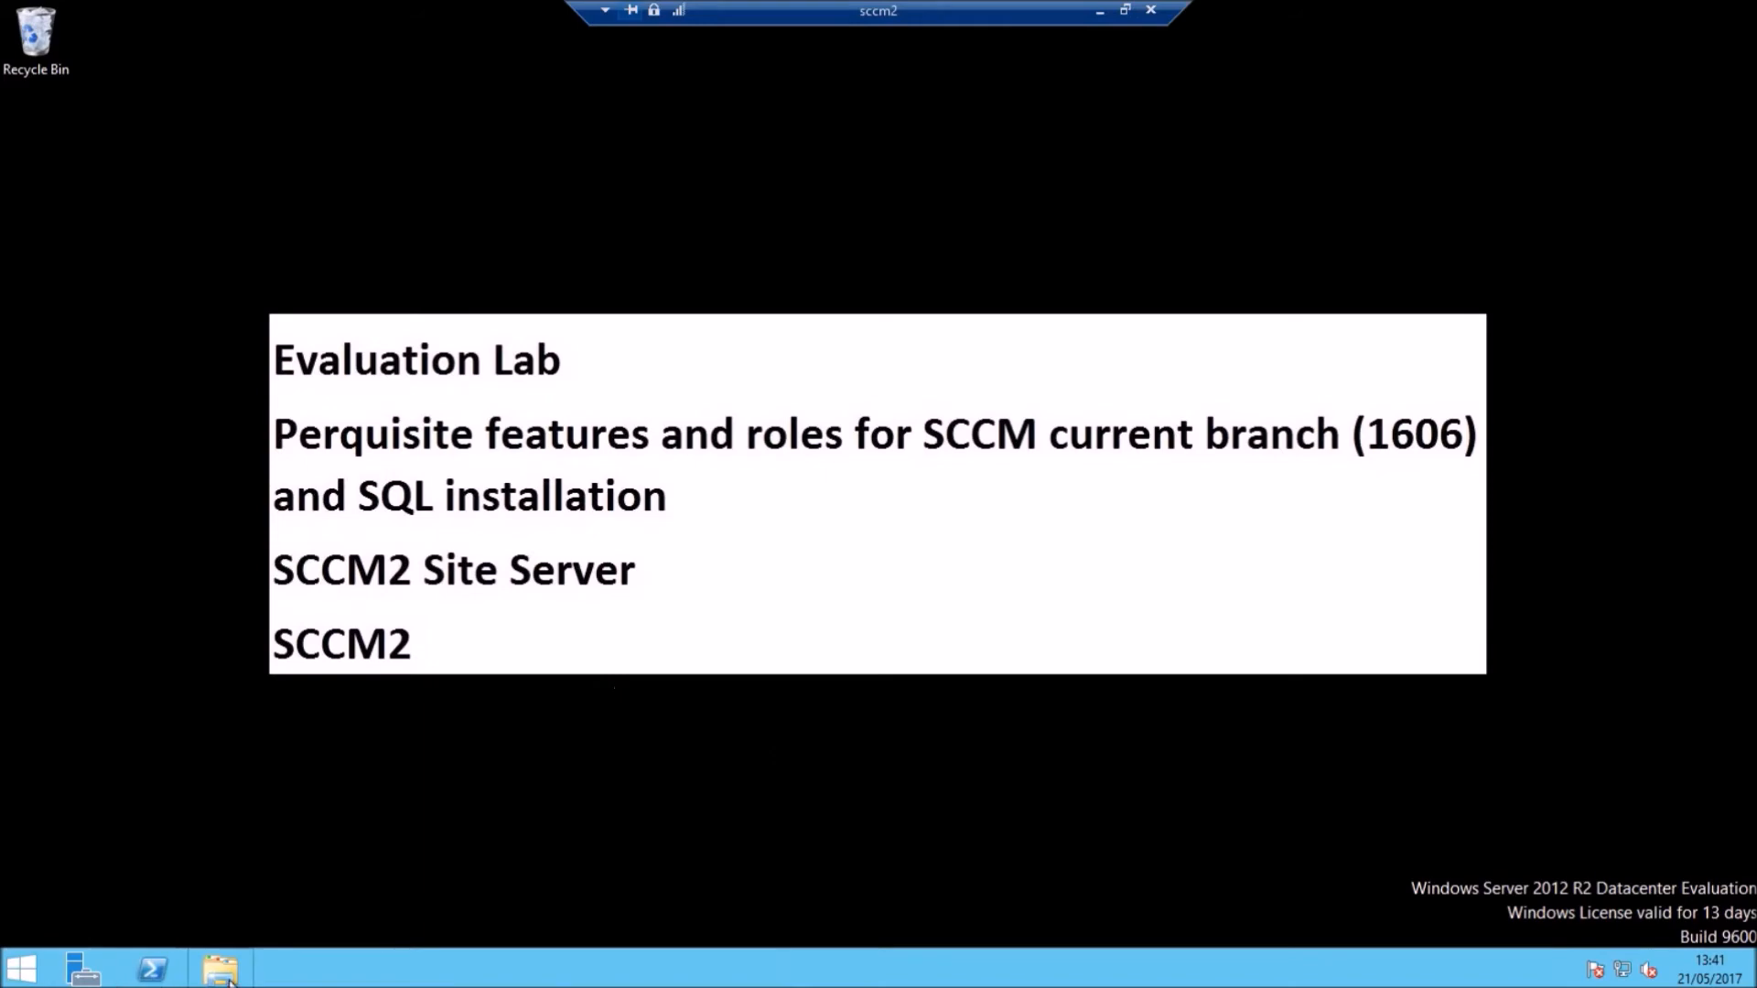
# Step: Open the C: drive in File Explorer and turn on hidden items
pyautogui.press('super+e')
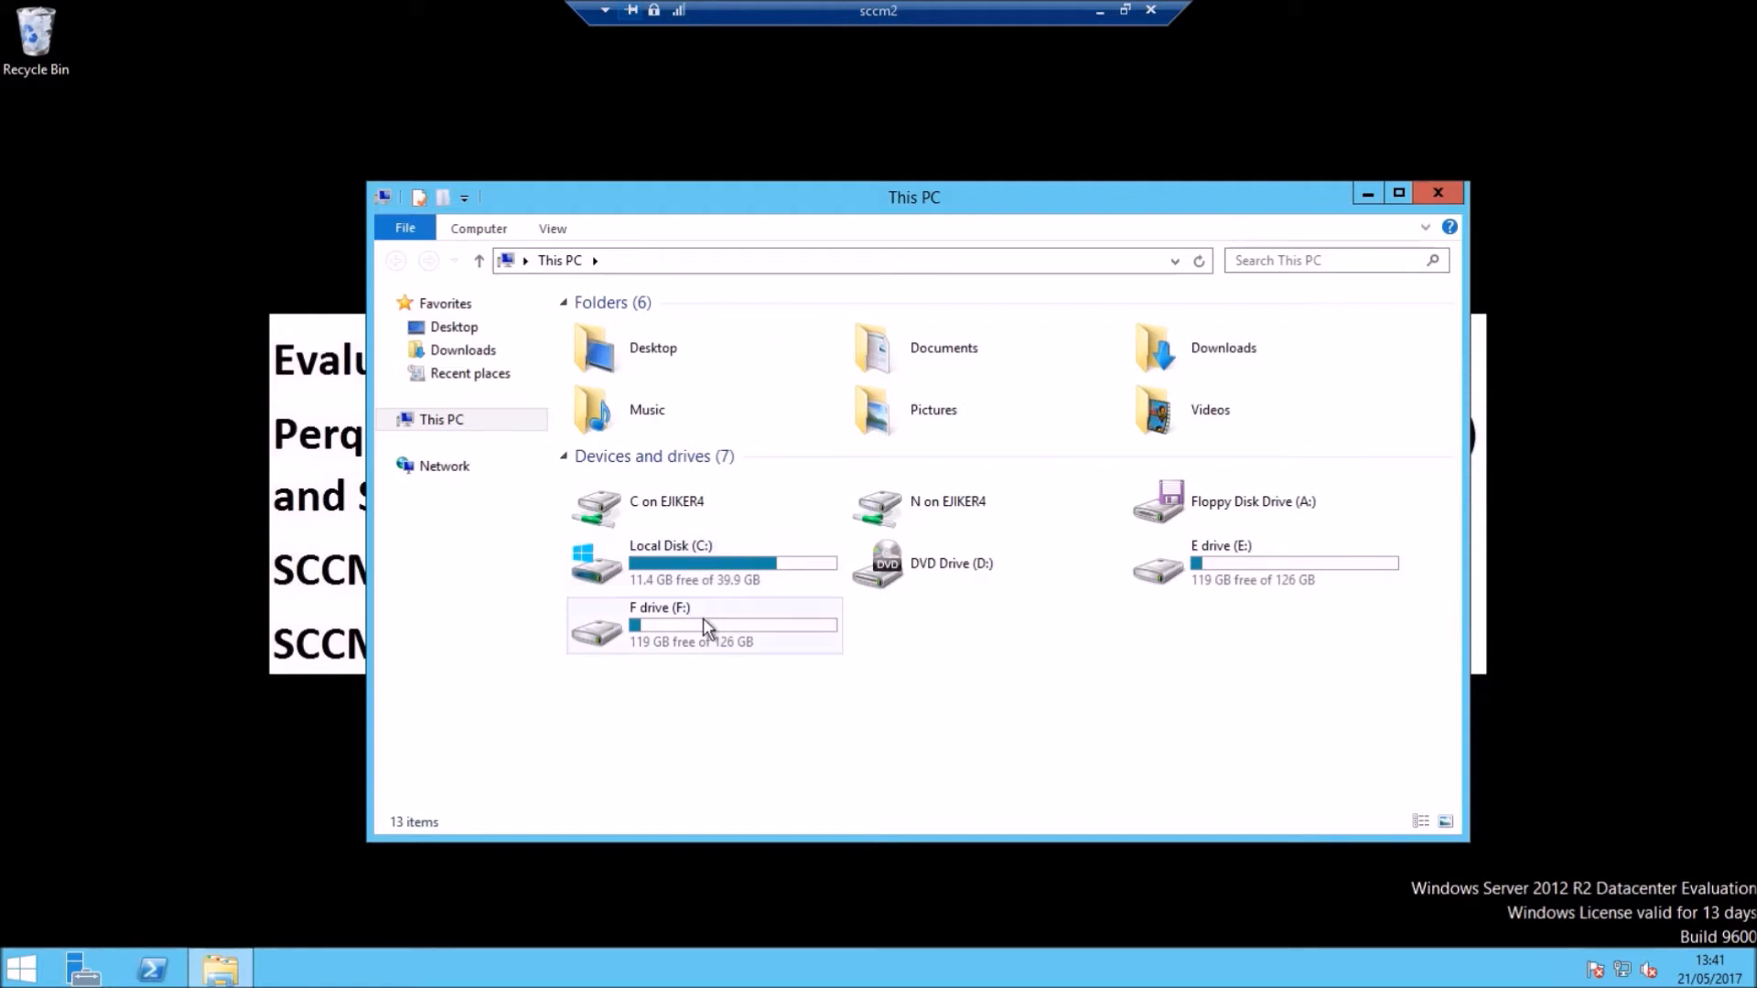
pyautogui.click(712, 542)
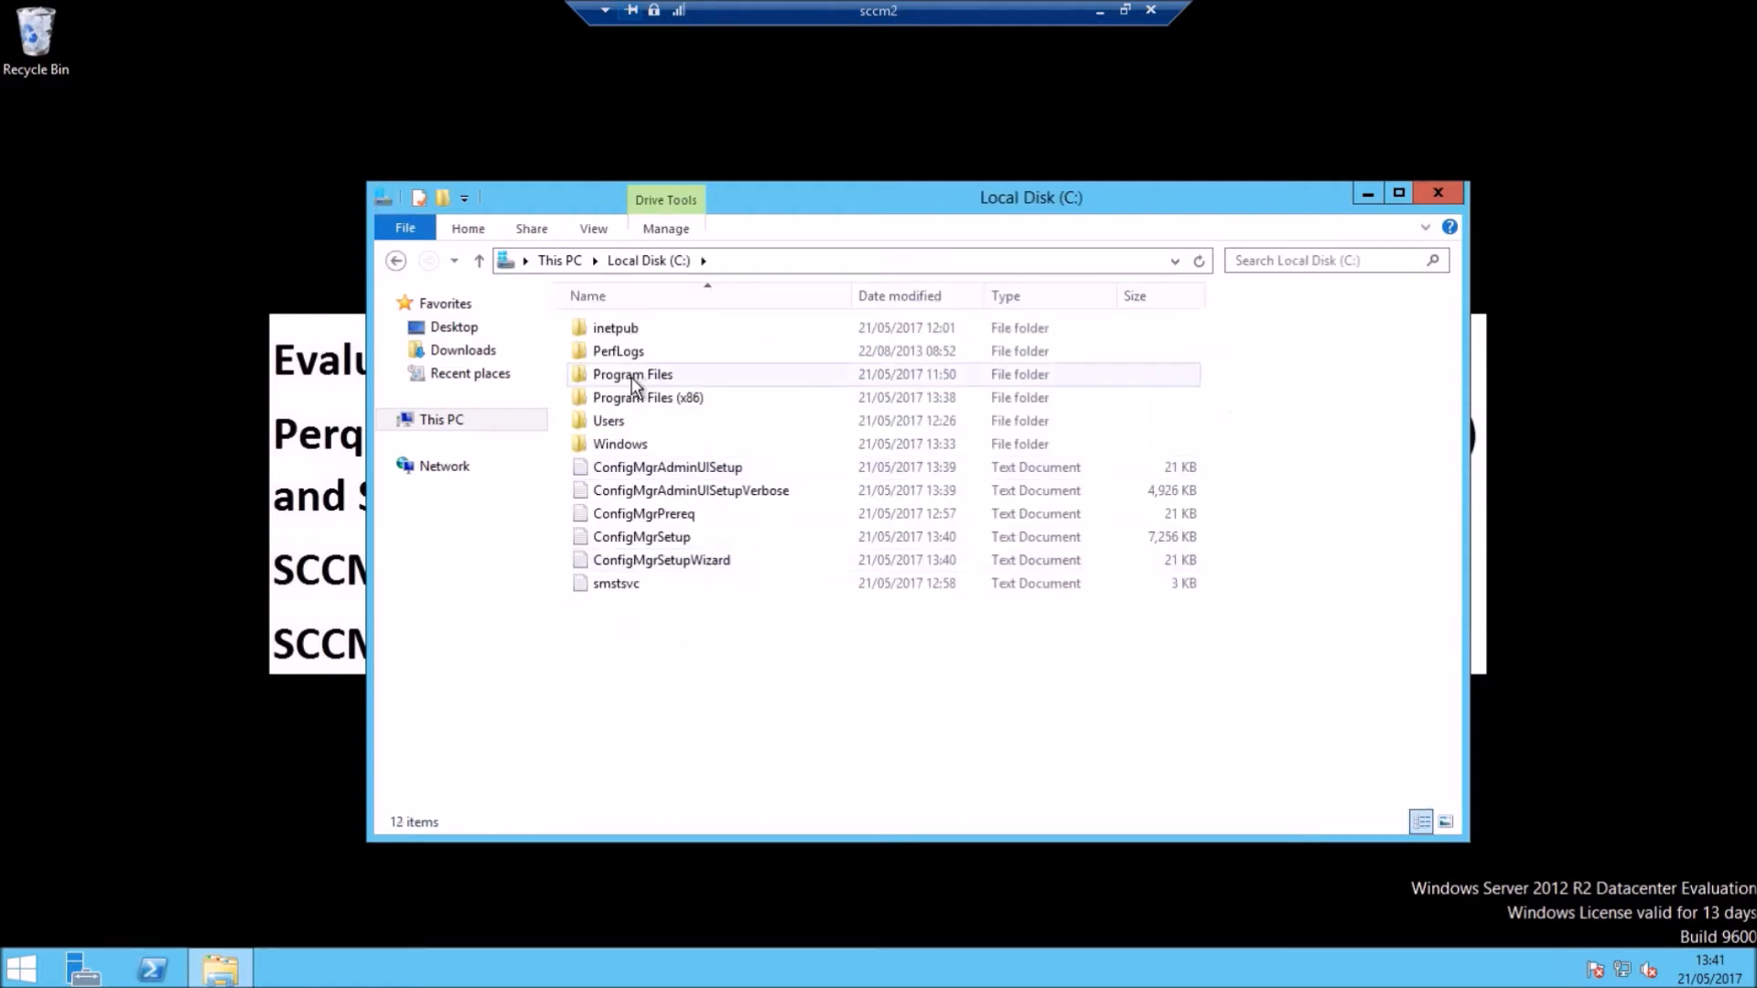
pyautogui.click(594, 228)
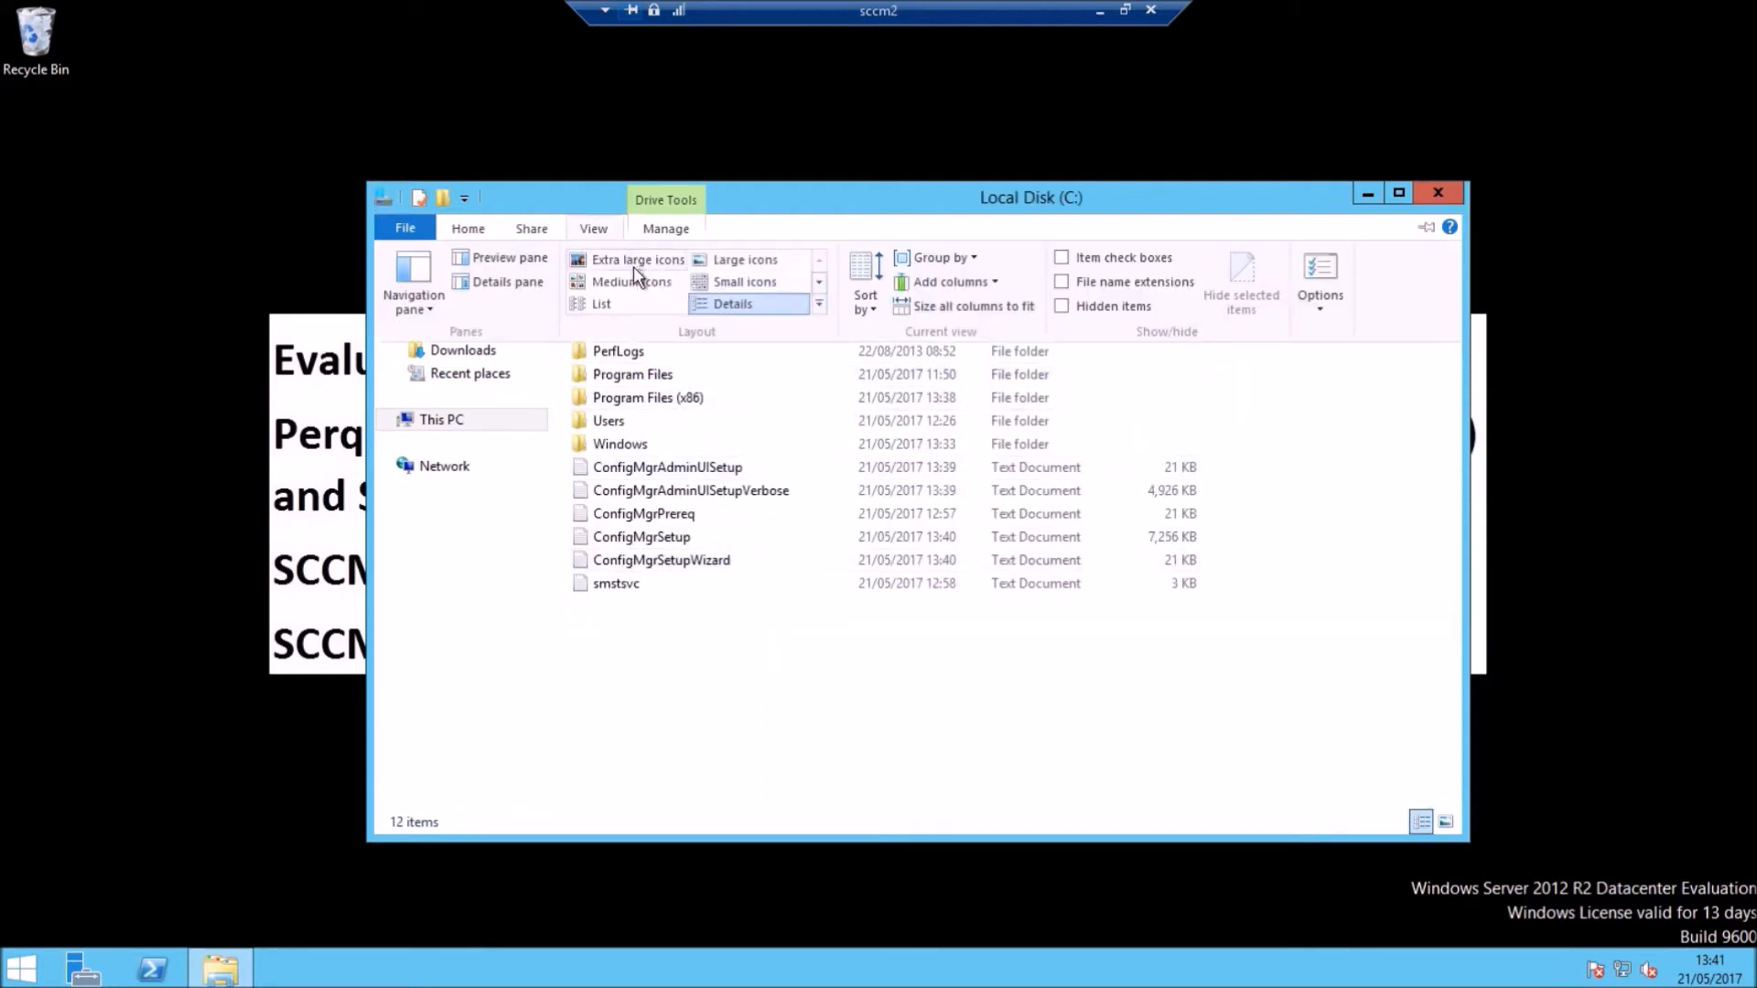
pyautogui.click(1063, 307)
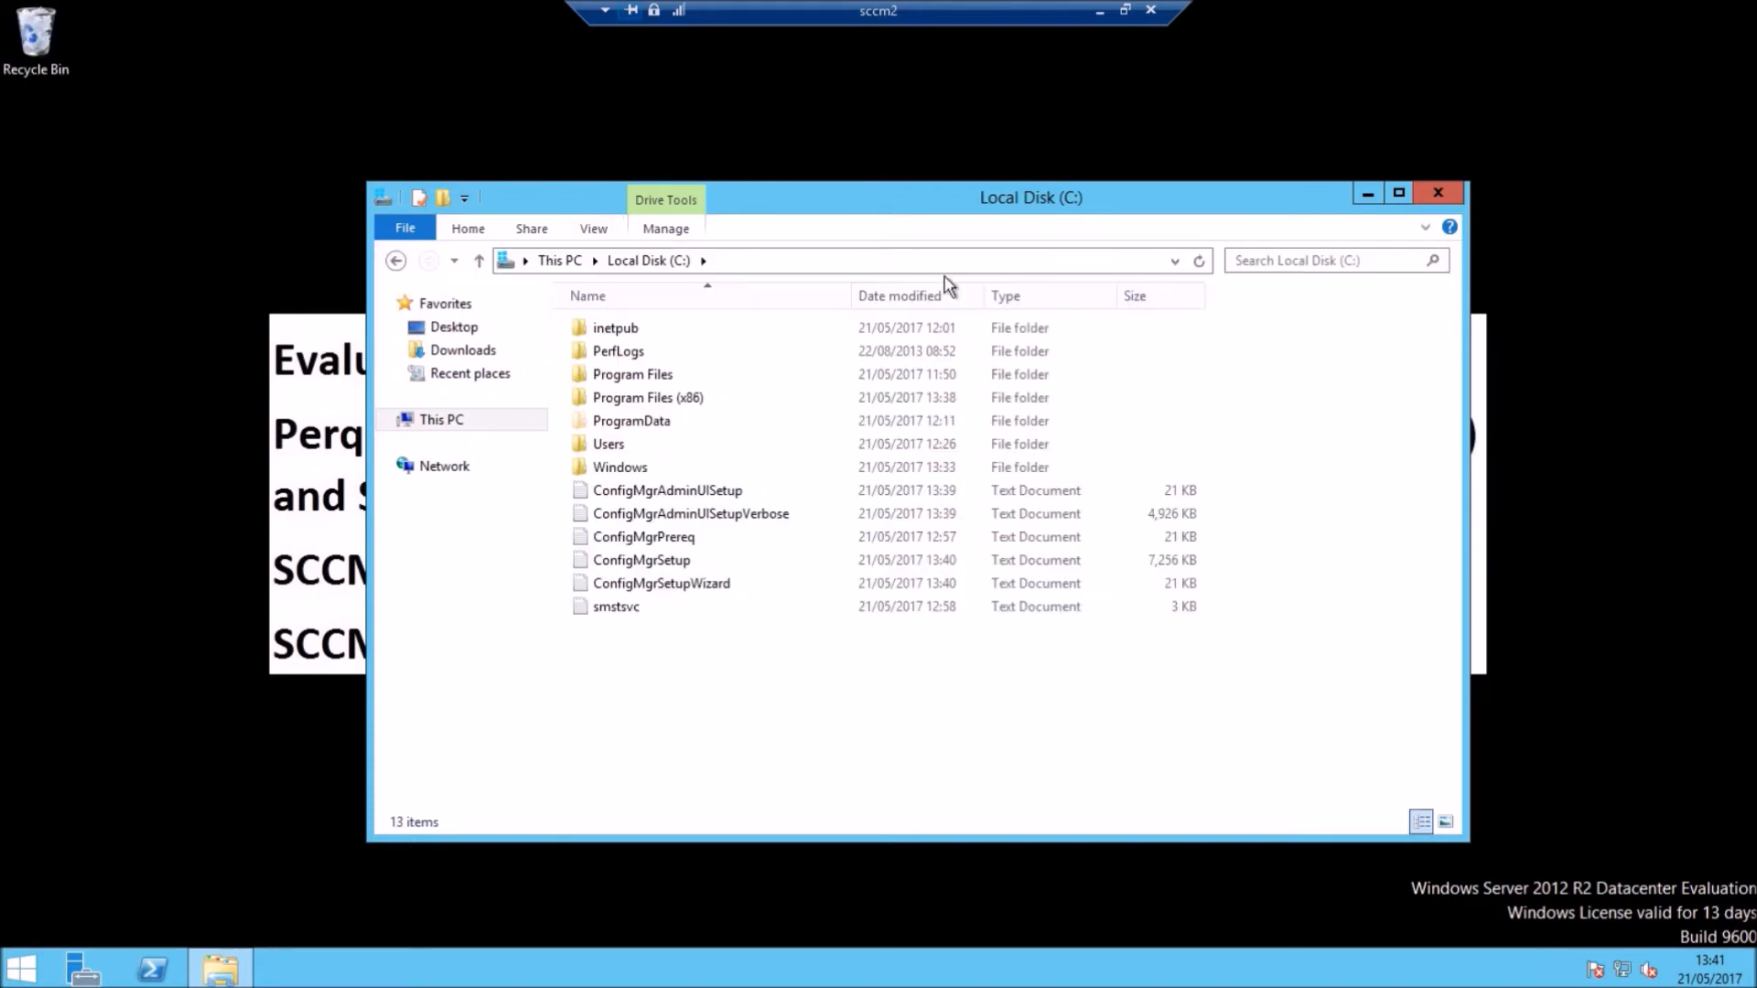
# Step: Browse to ProgramData\Microsoft\Windows\Start Menu\Programs\Microsoft System Center\Configuration Manager and launch the Console
pyautogui.doubleClick(652, 421)
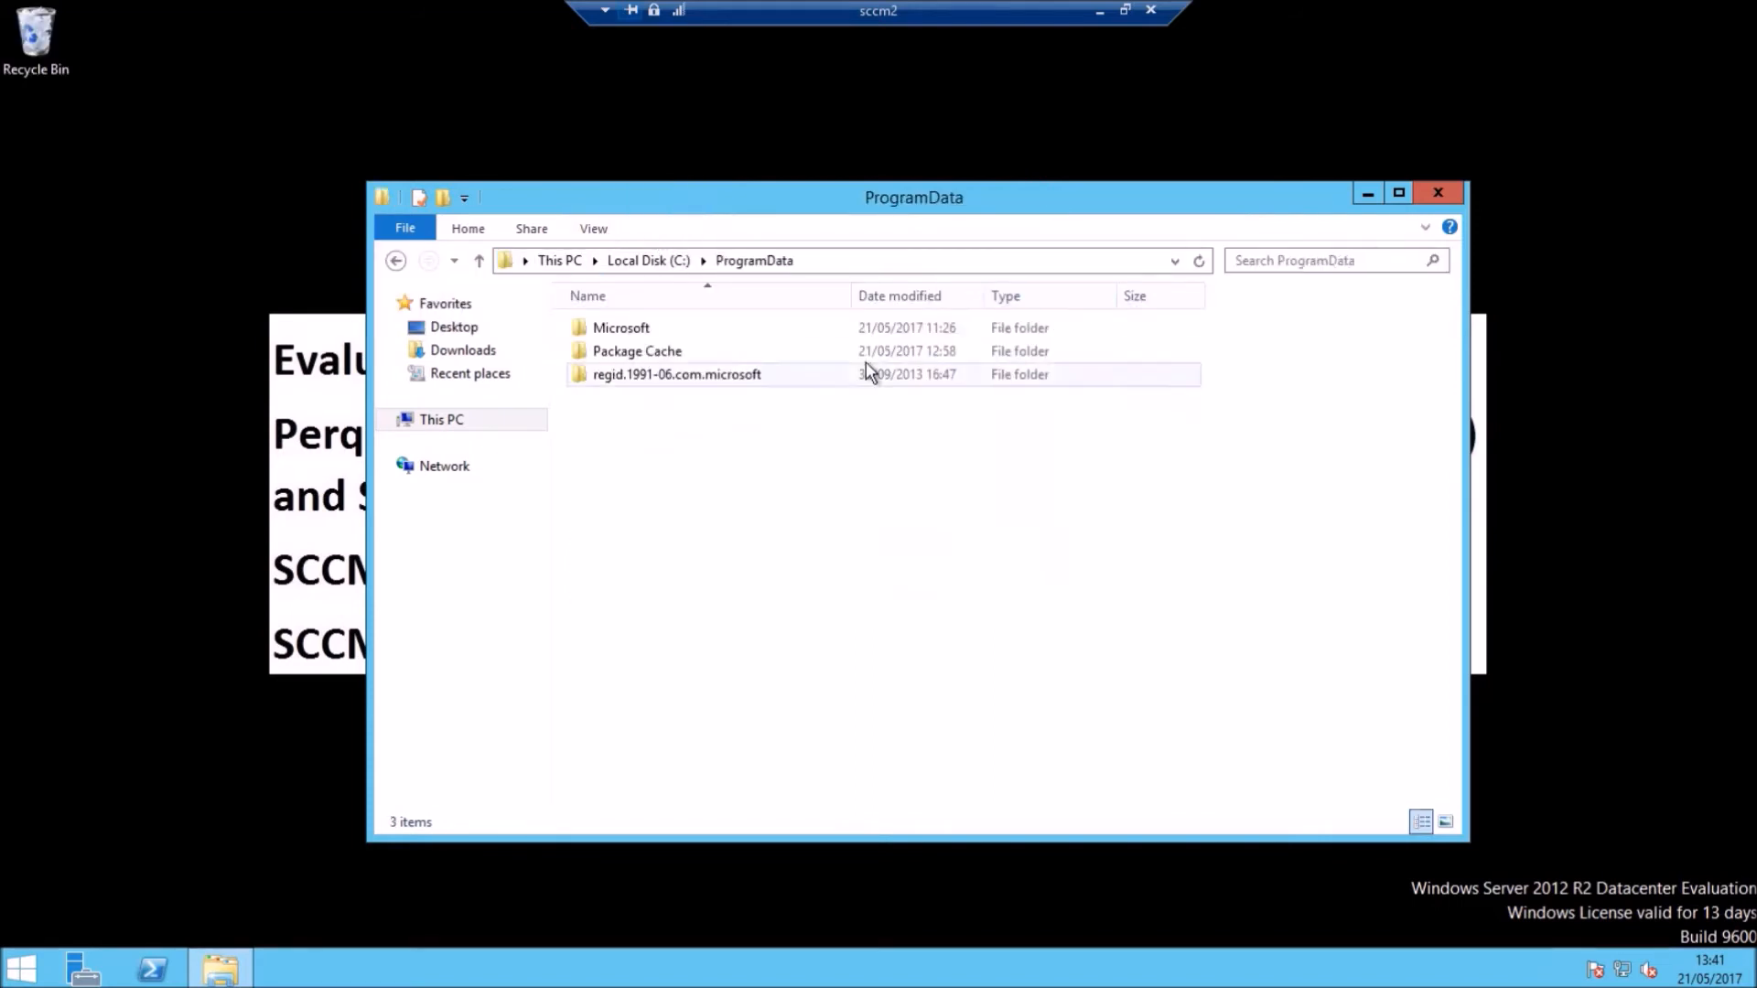
pyautogui.doubleClick(641, 331)
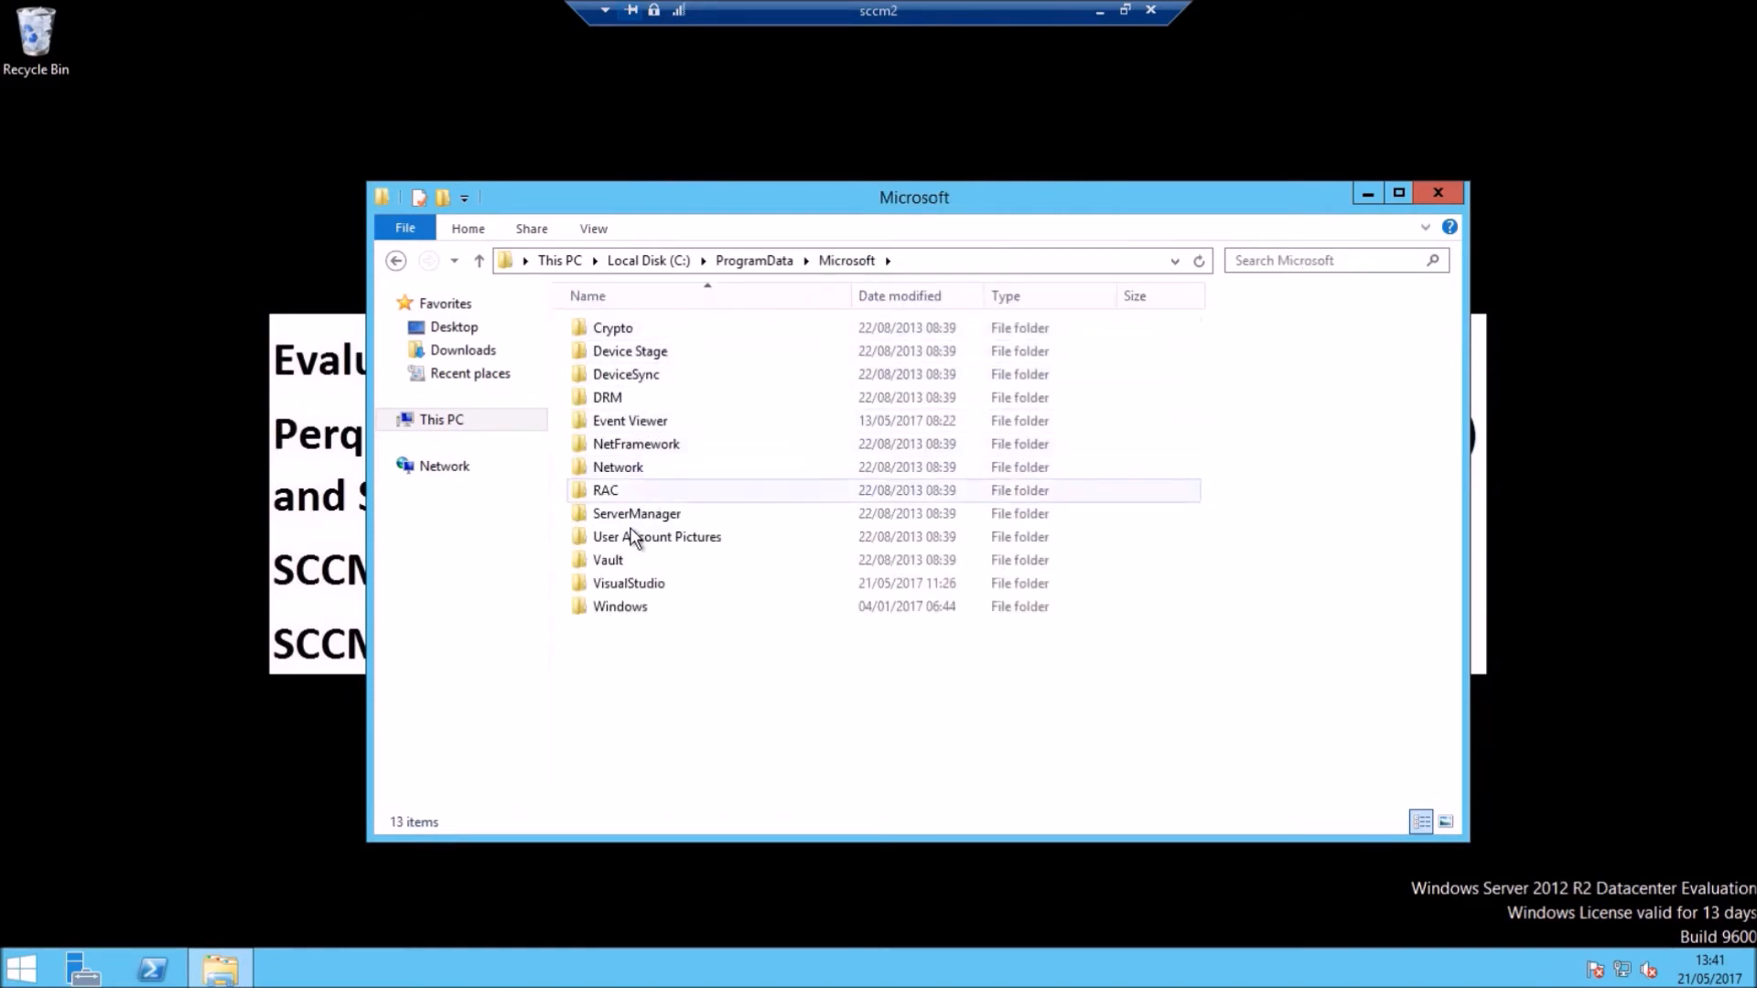
pyautogui.doubleClick(631, 609)
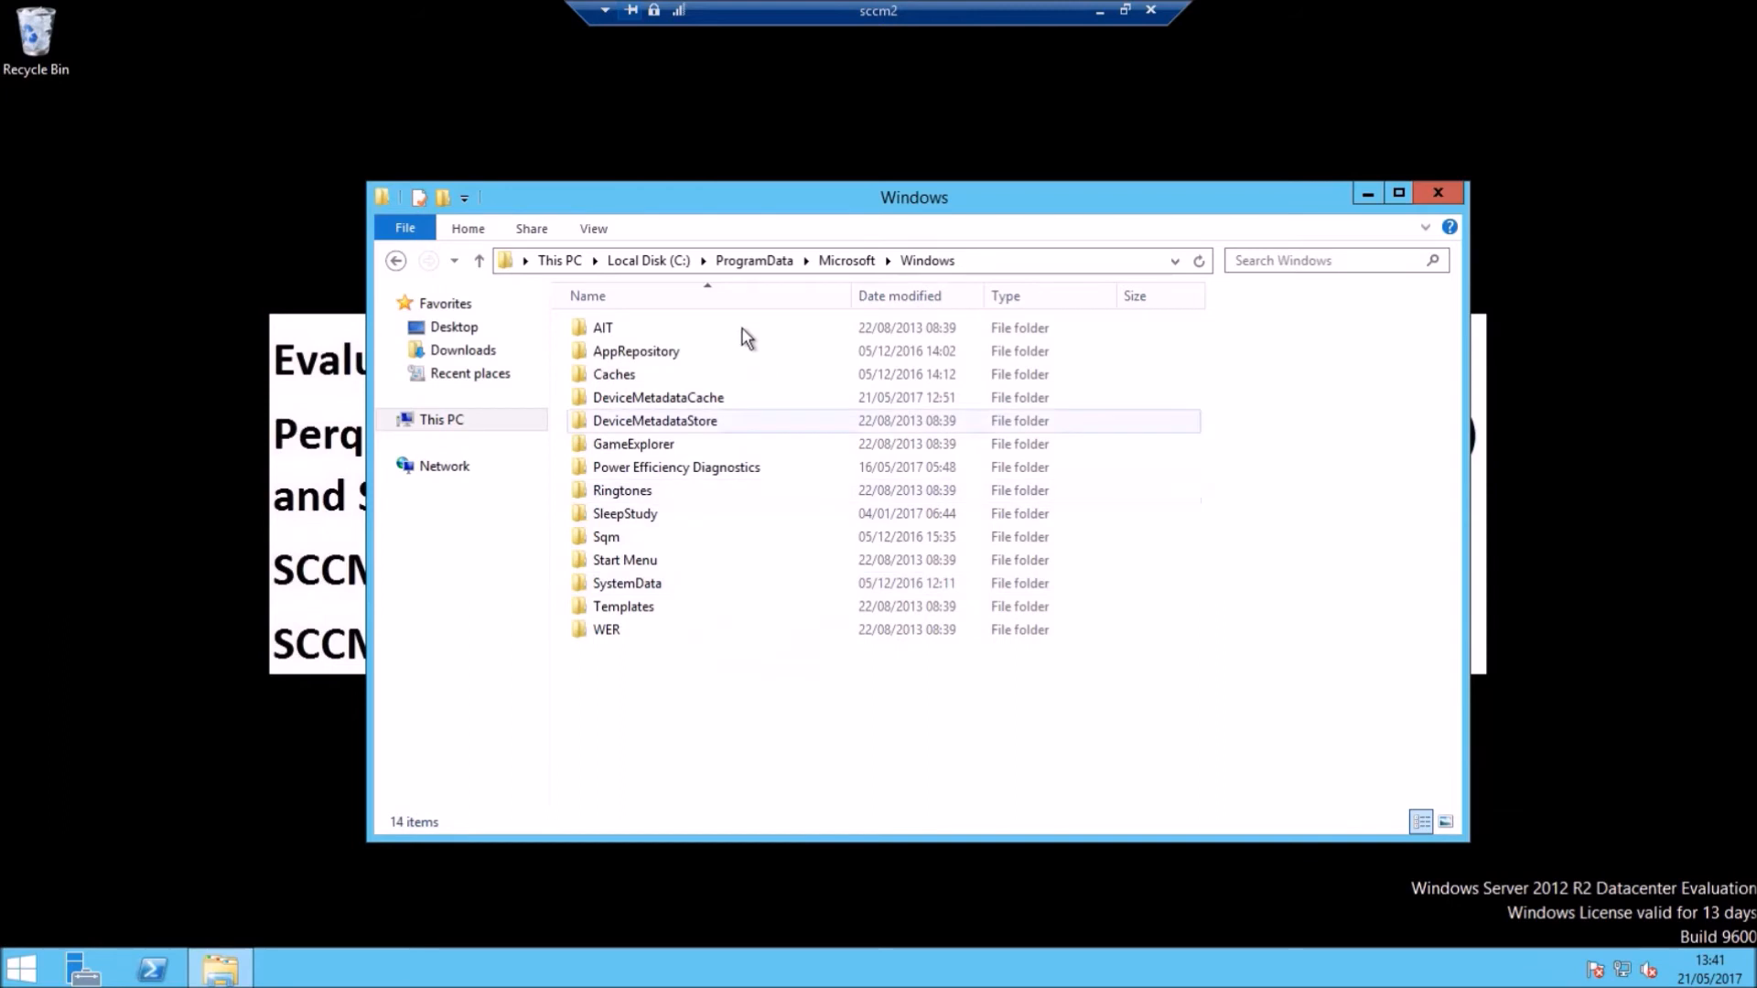
pyautogui.doubleClick(626, 561)
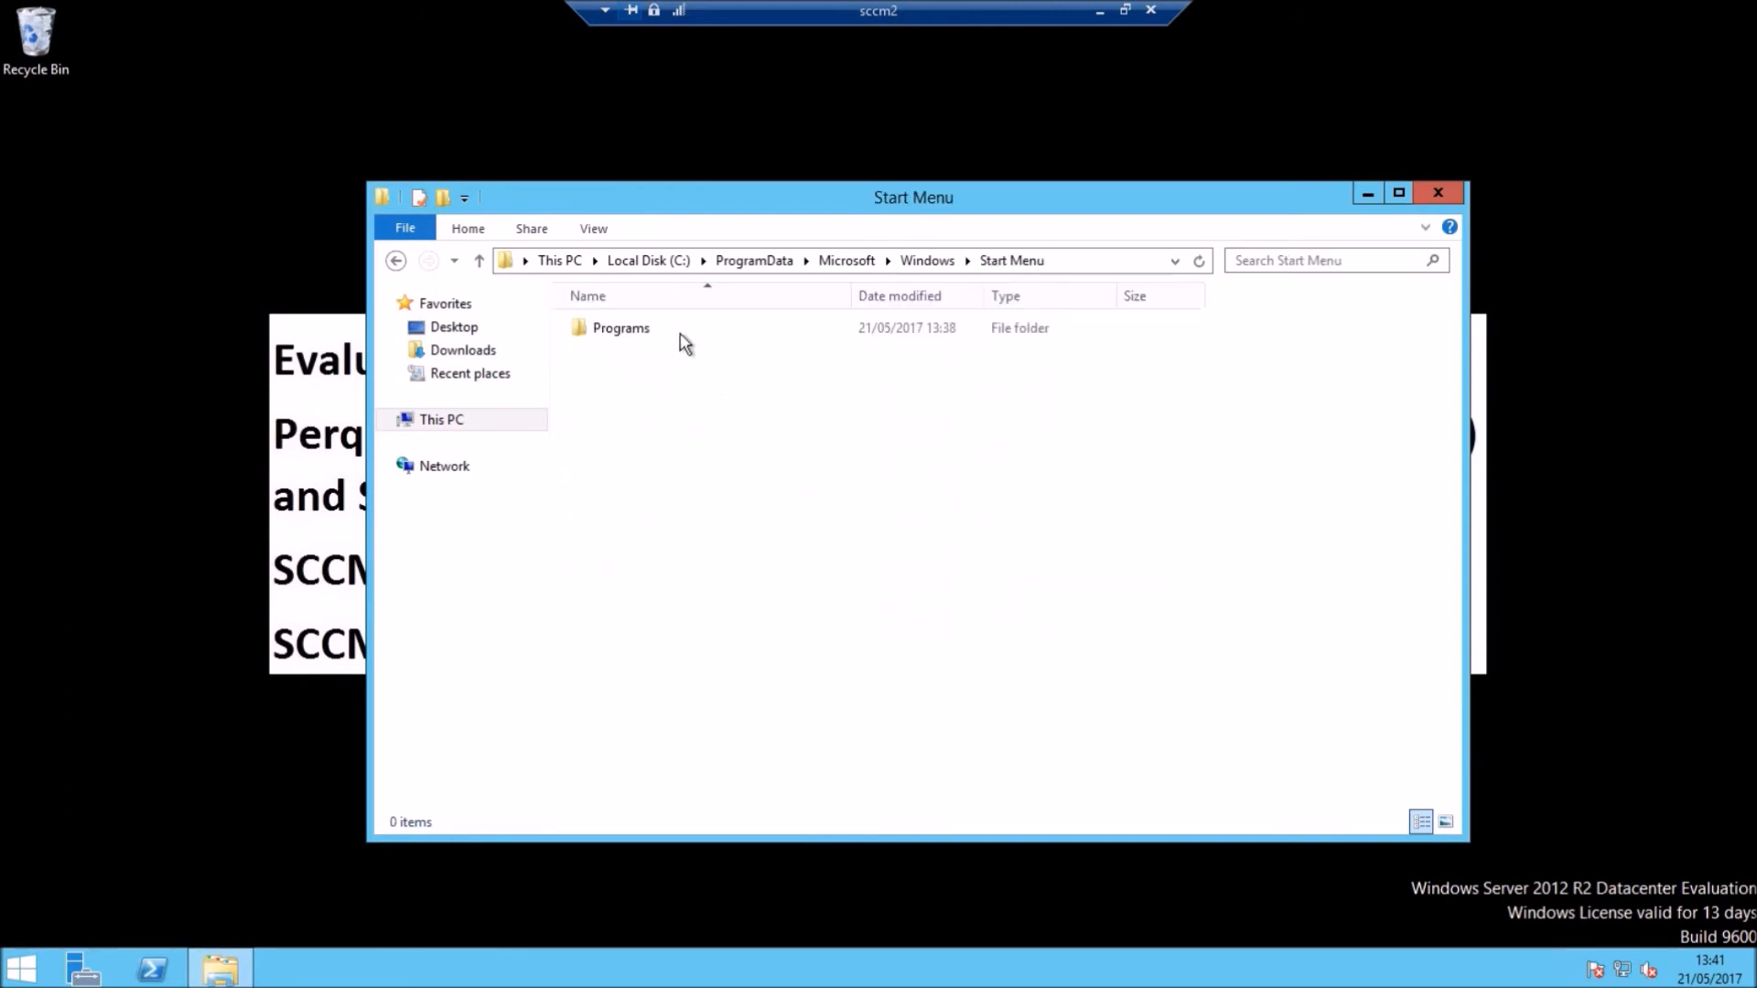
pyautogui.doubleClick(623, 329)
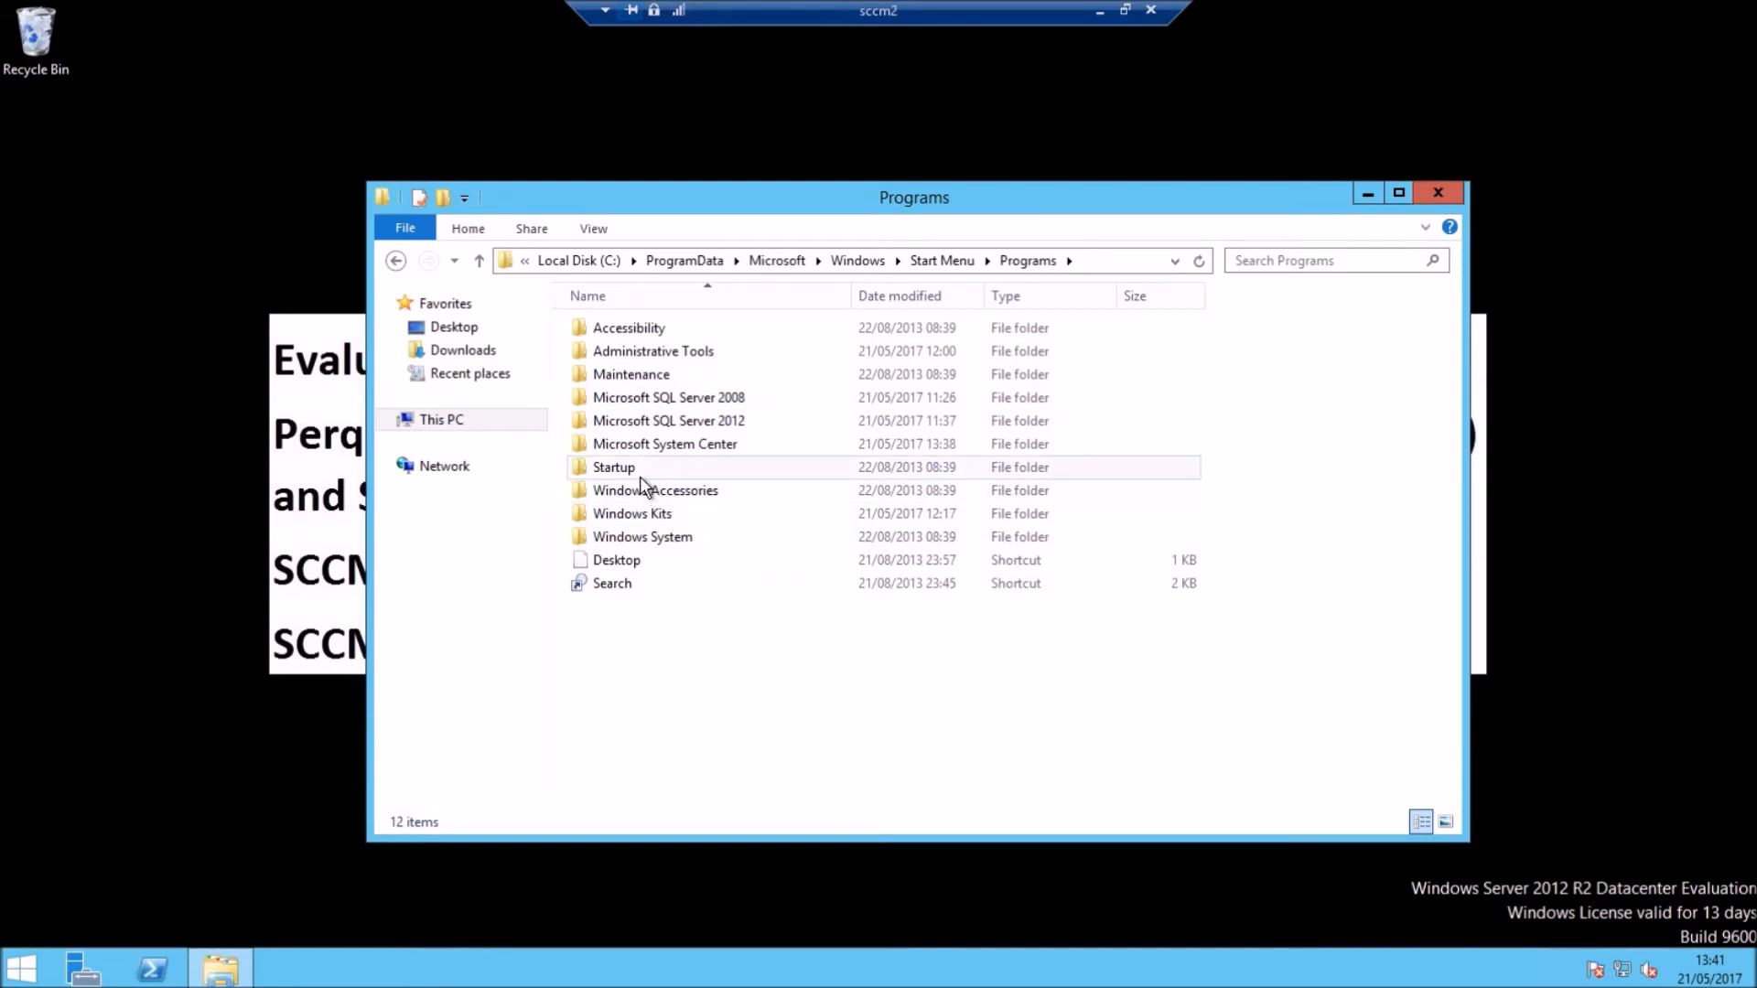
pyautogui.doubleClick(692, 449)
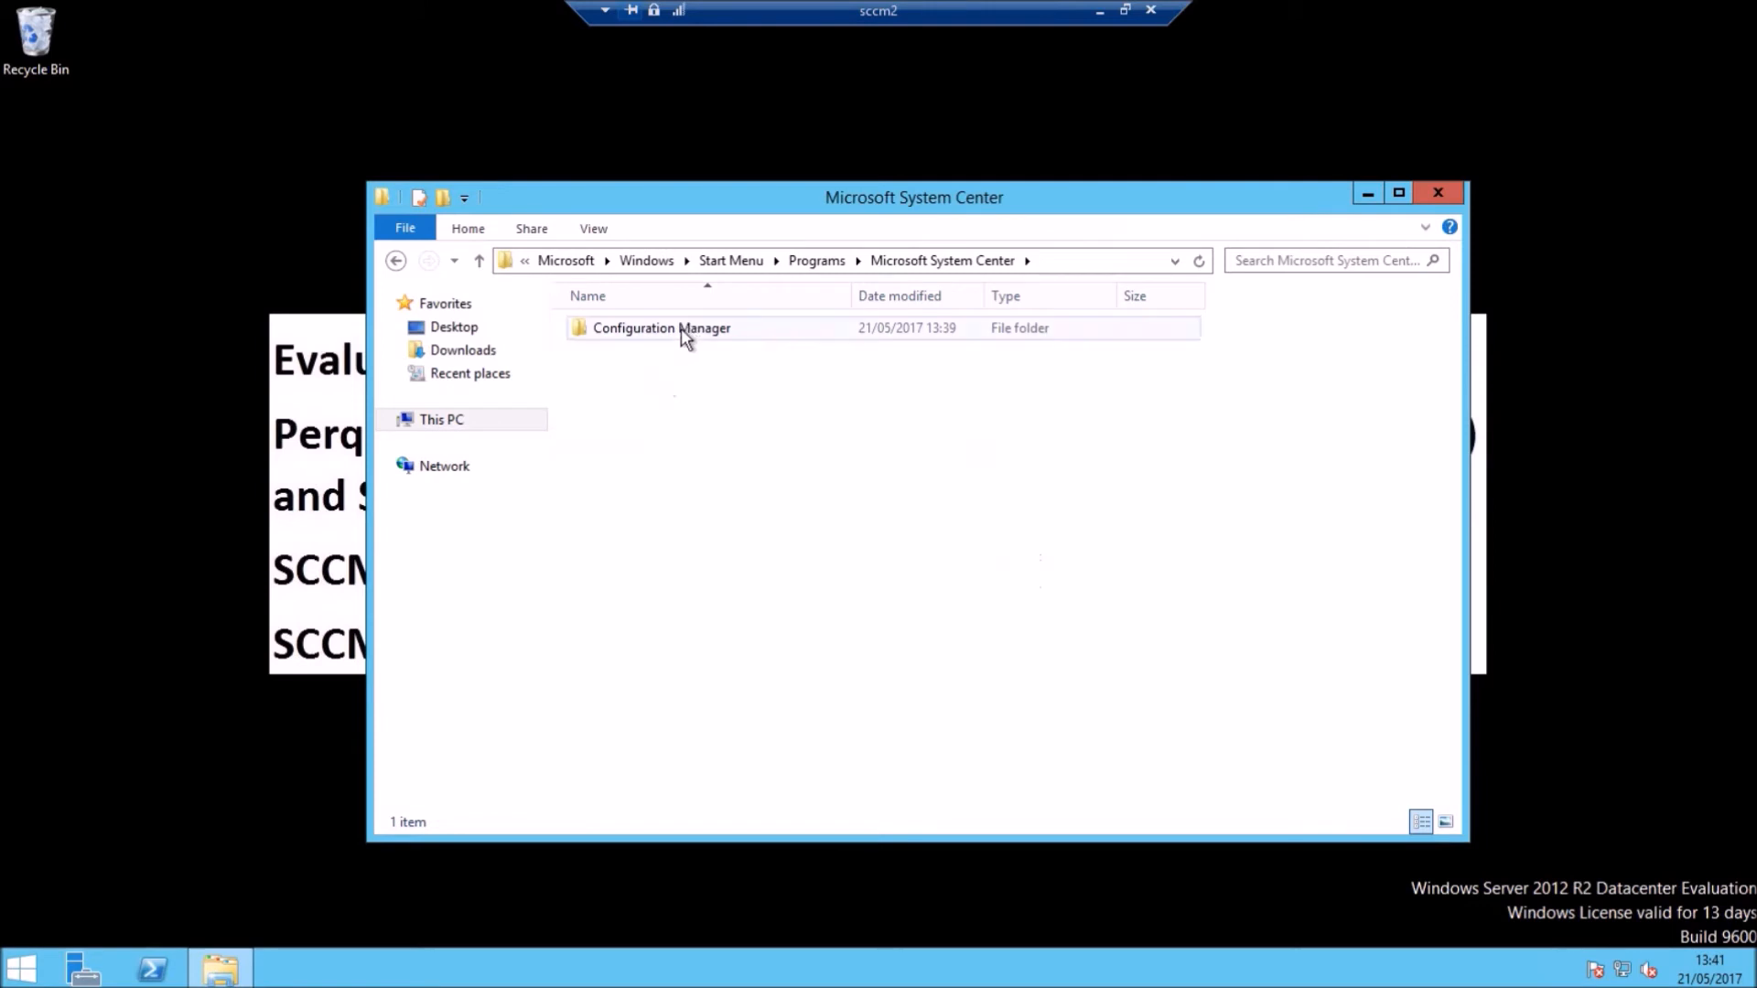
pyautogui.doubleClick(688, 326)
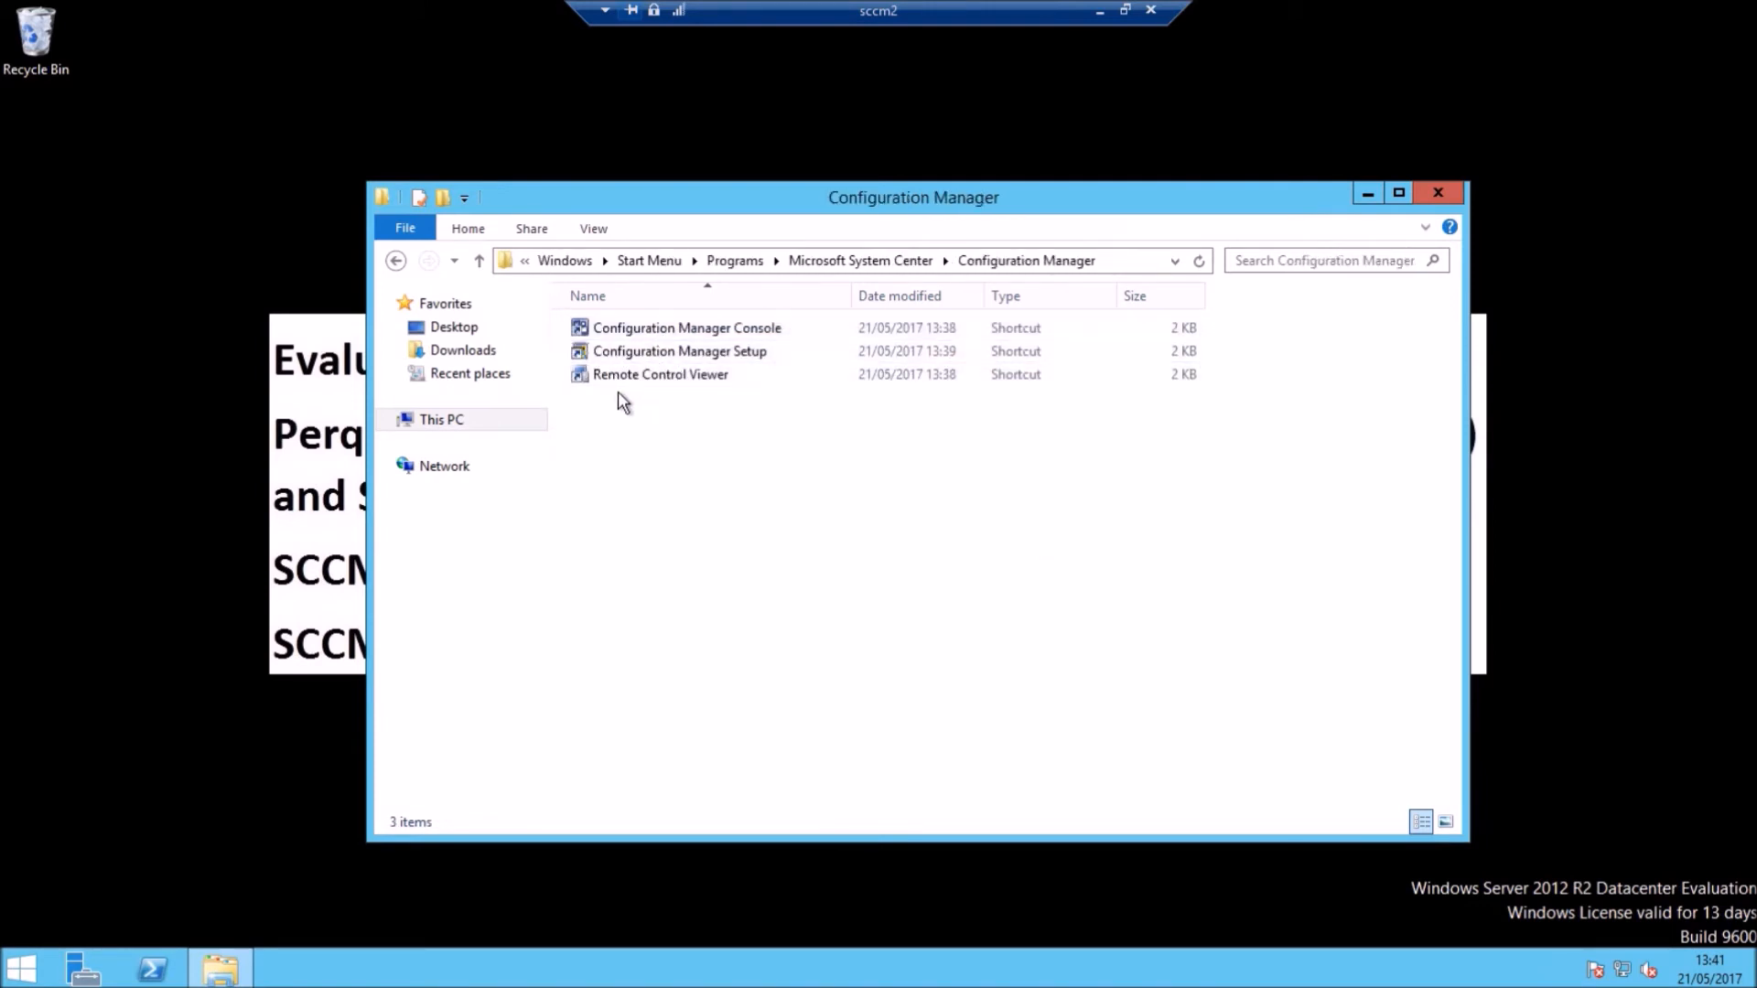
pyautogui.rightClick(648, 330)
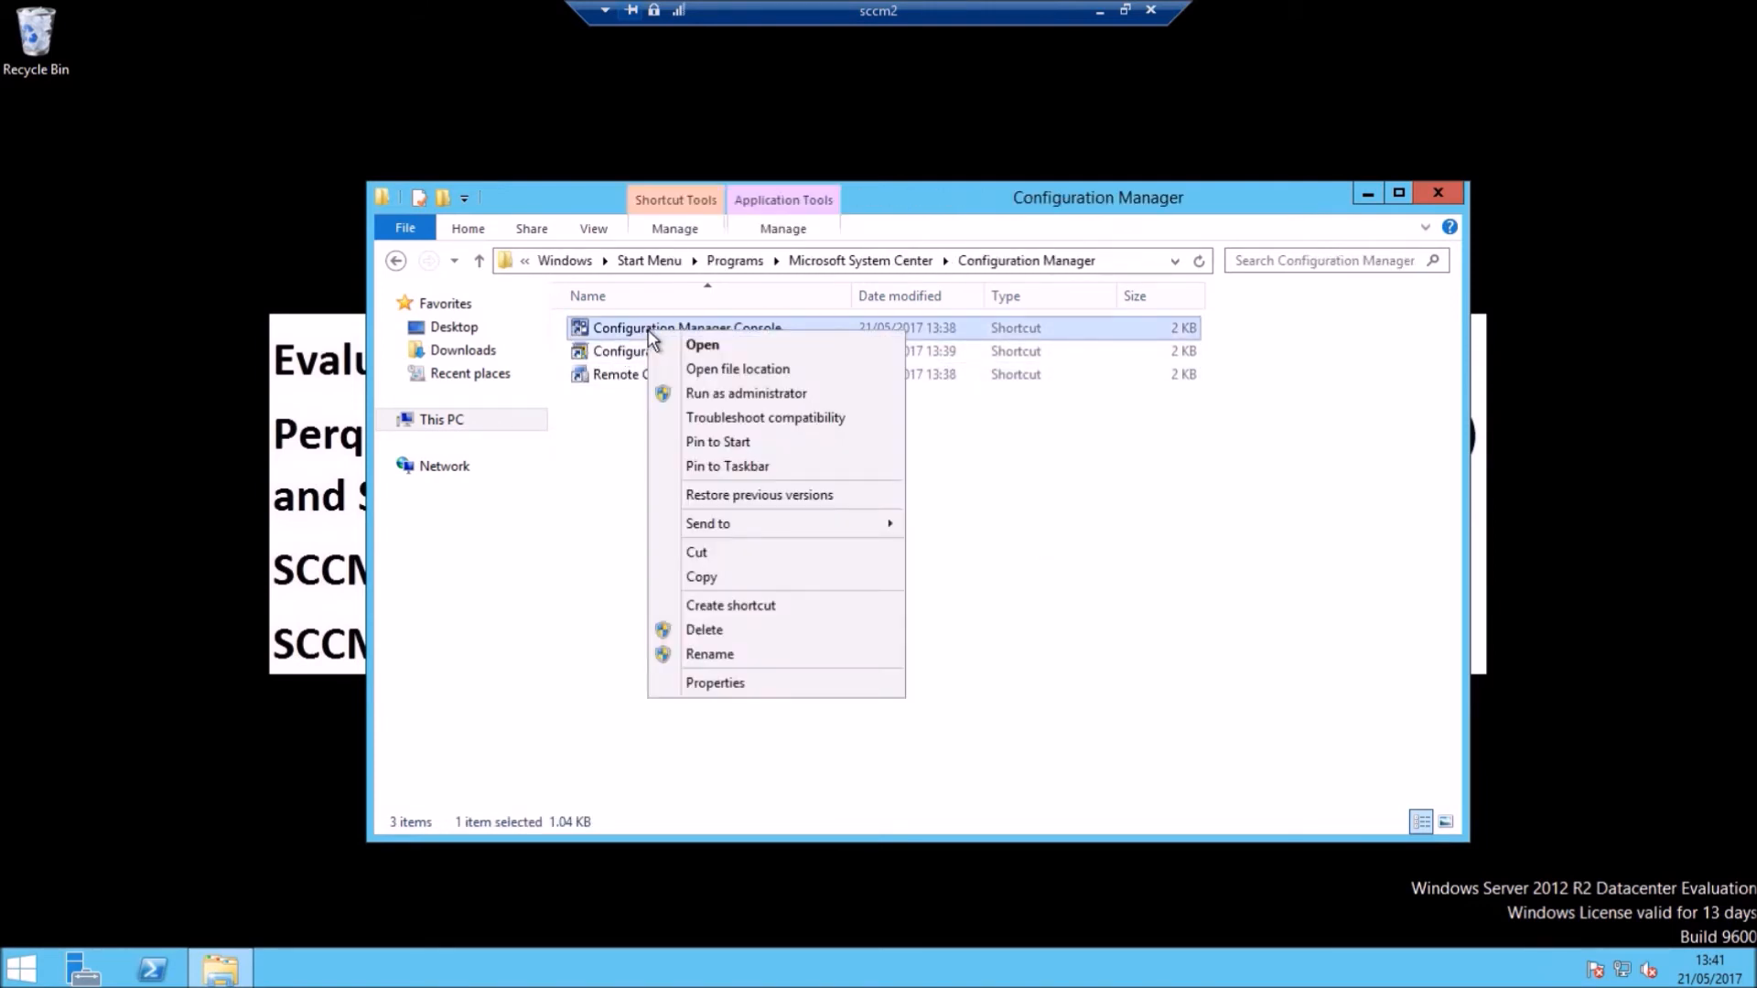
pyautogui.click(622, 321)
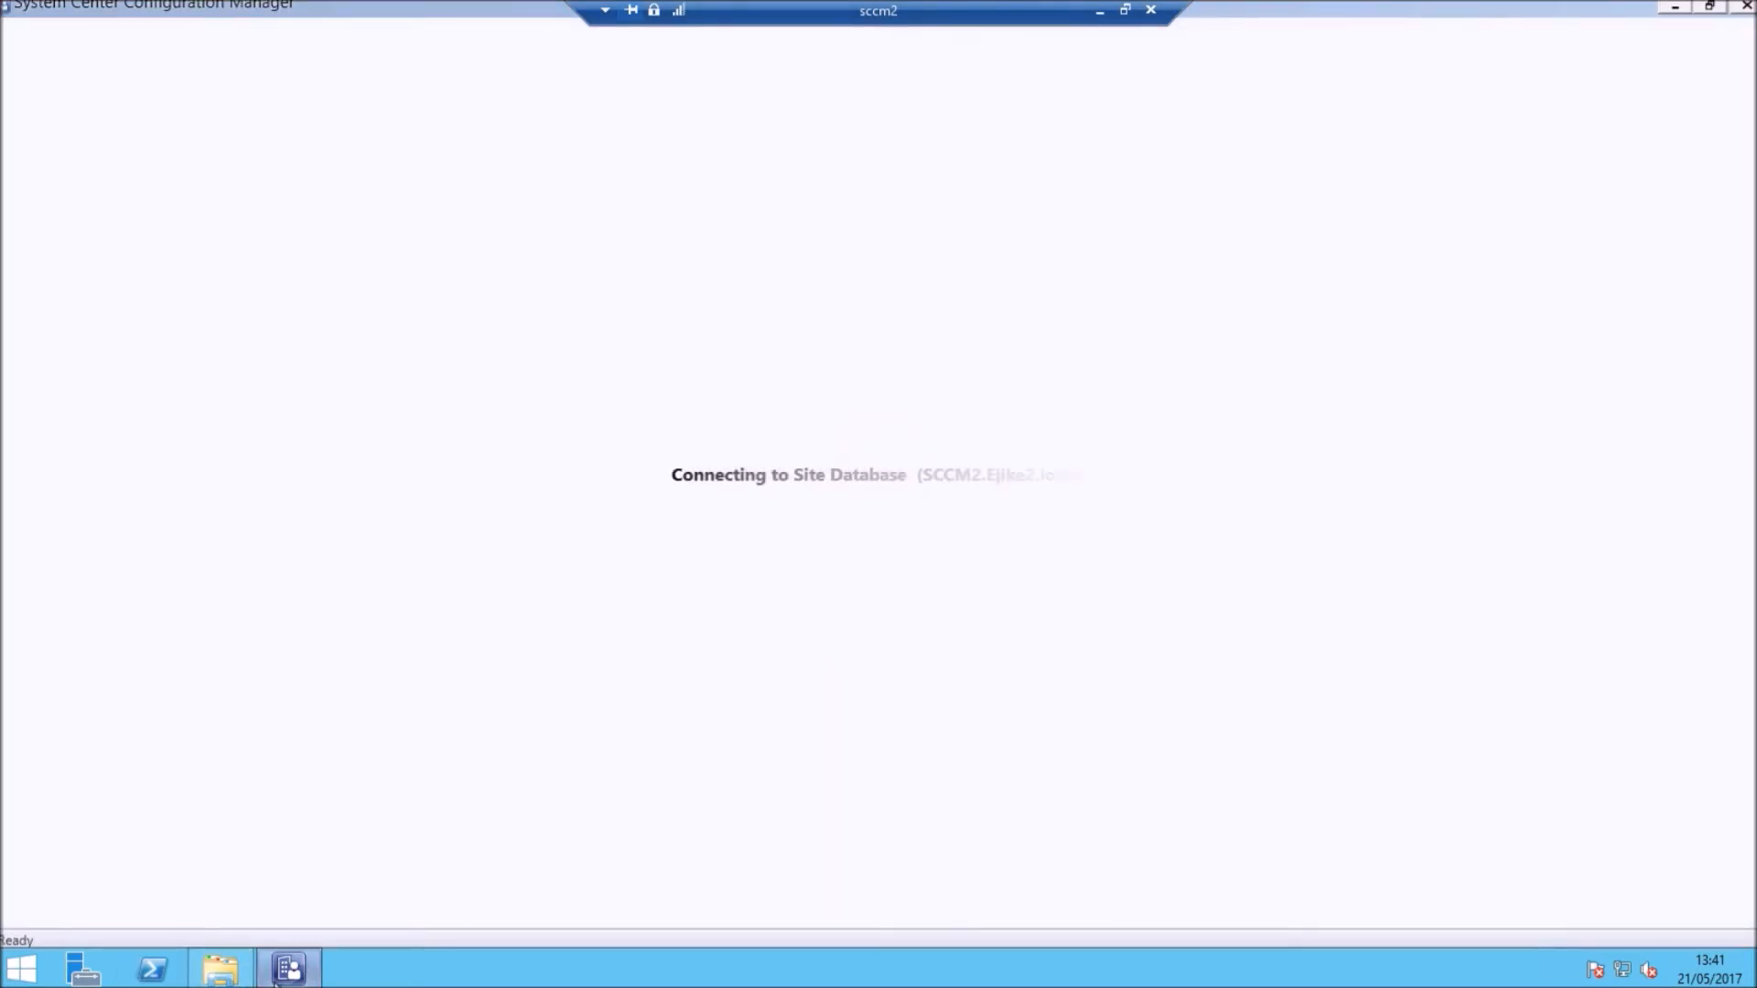
# Step: Pin the console to the taskbar and confirm every site system reports OK in Site Status
pyautogui.rightClick(289, 972)
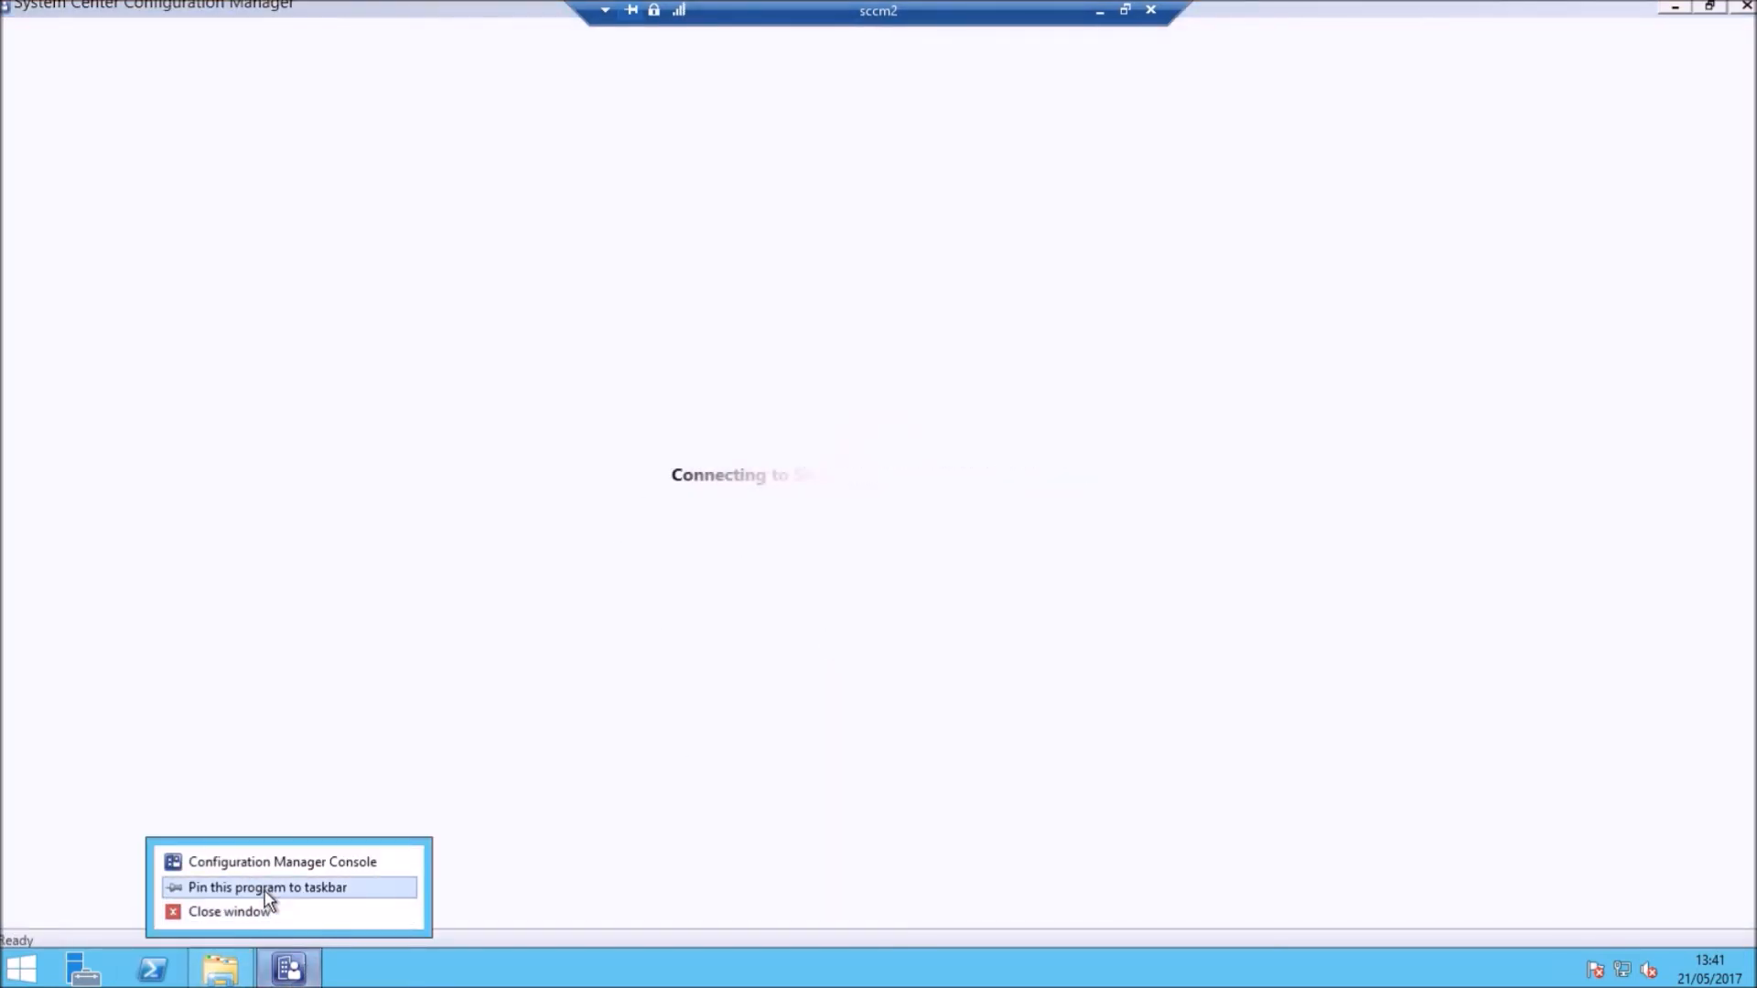
pyautogui.click(289, 885)
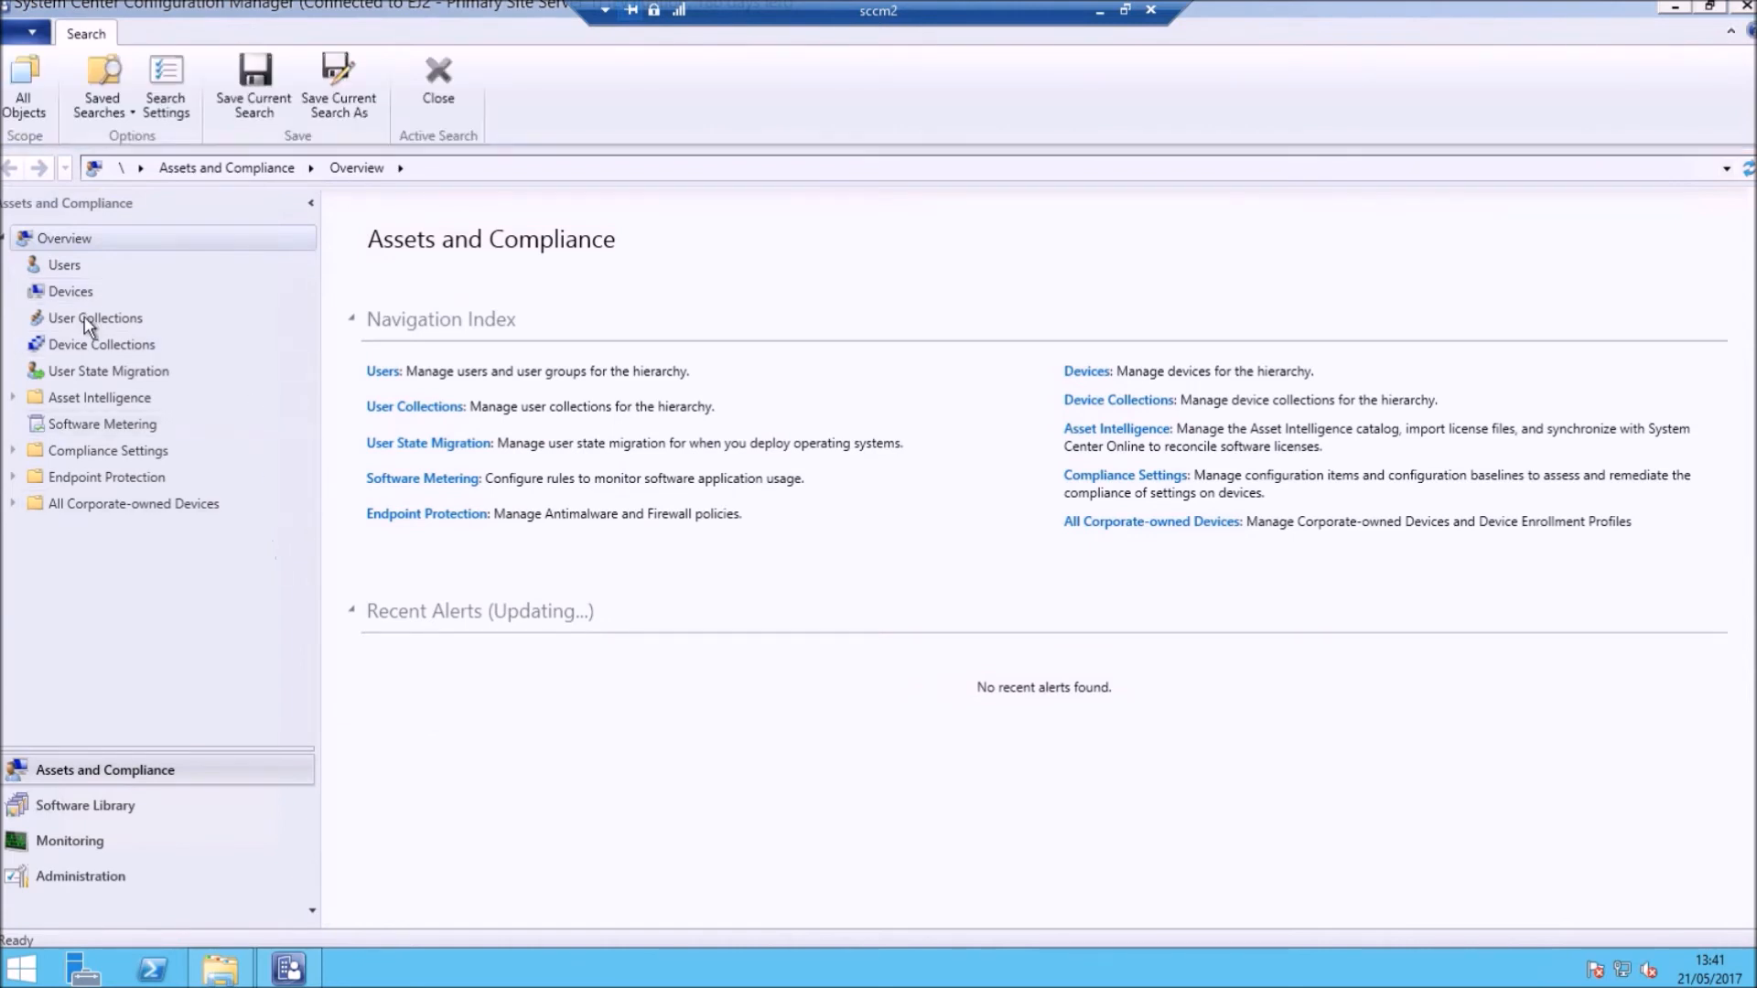
pyautogui.click(95, 840)
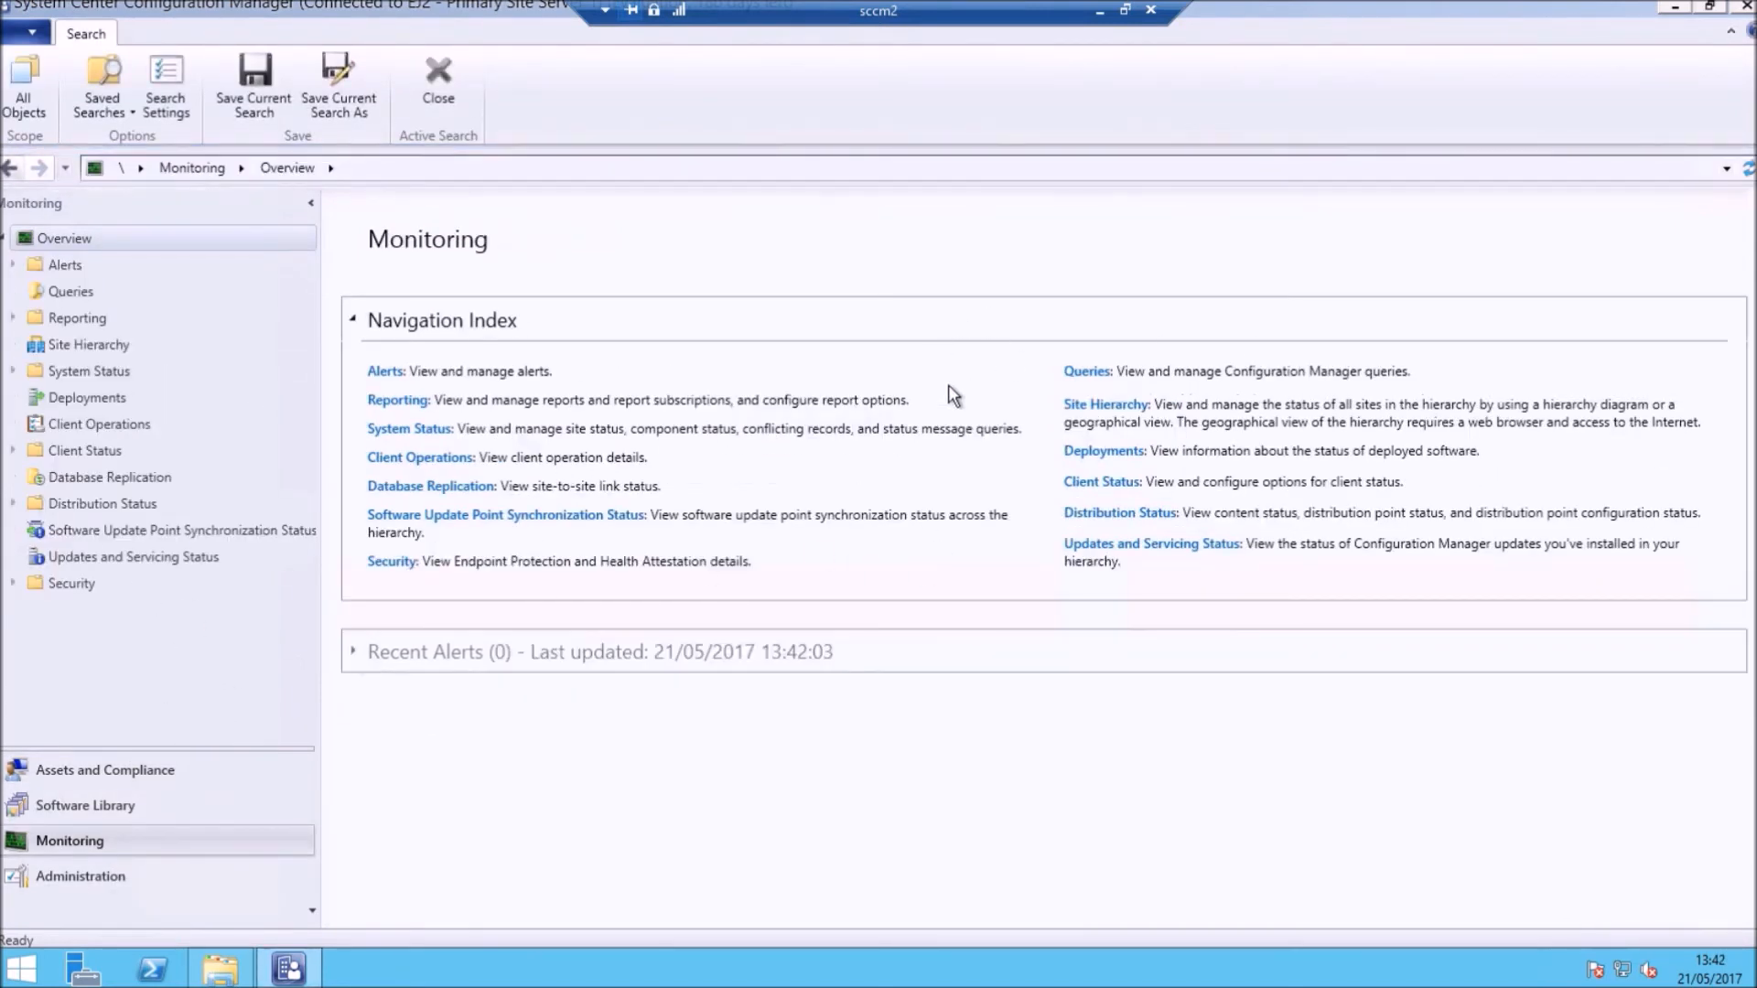
pyautogui.click(443, 430)
pyautogui.click(407, 374)
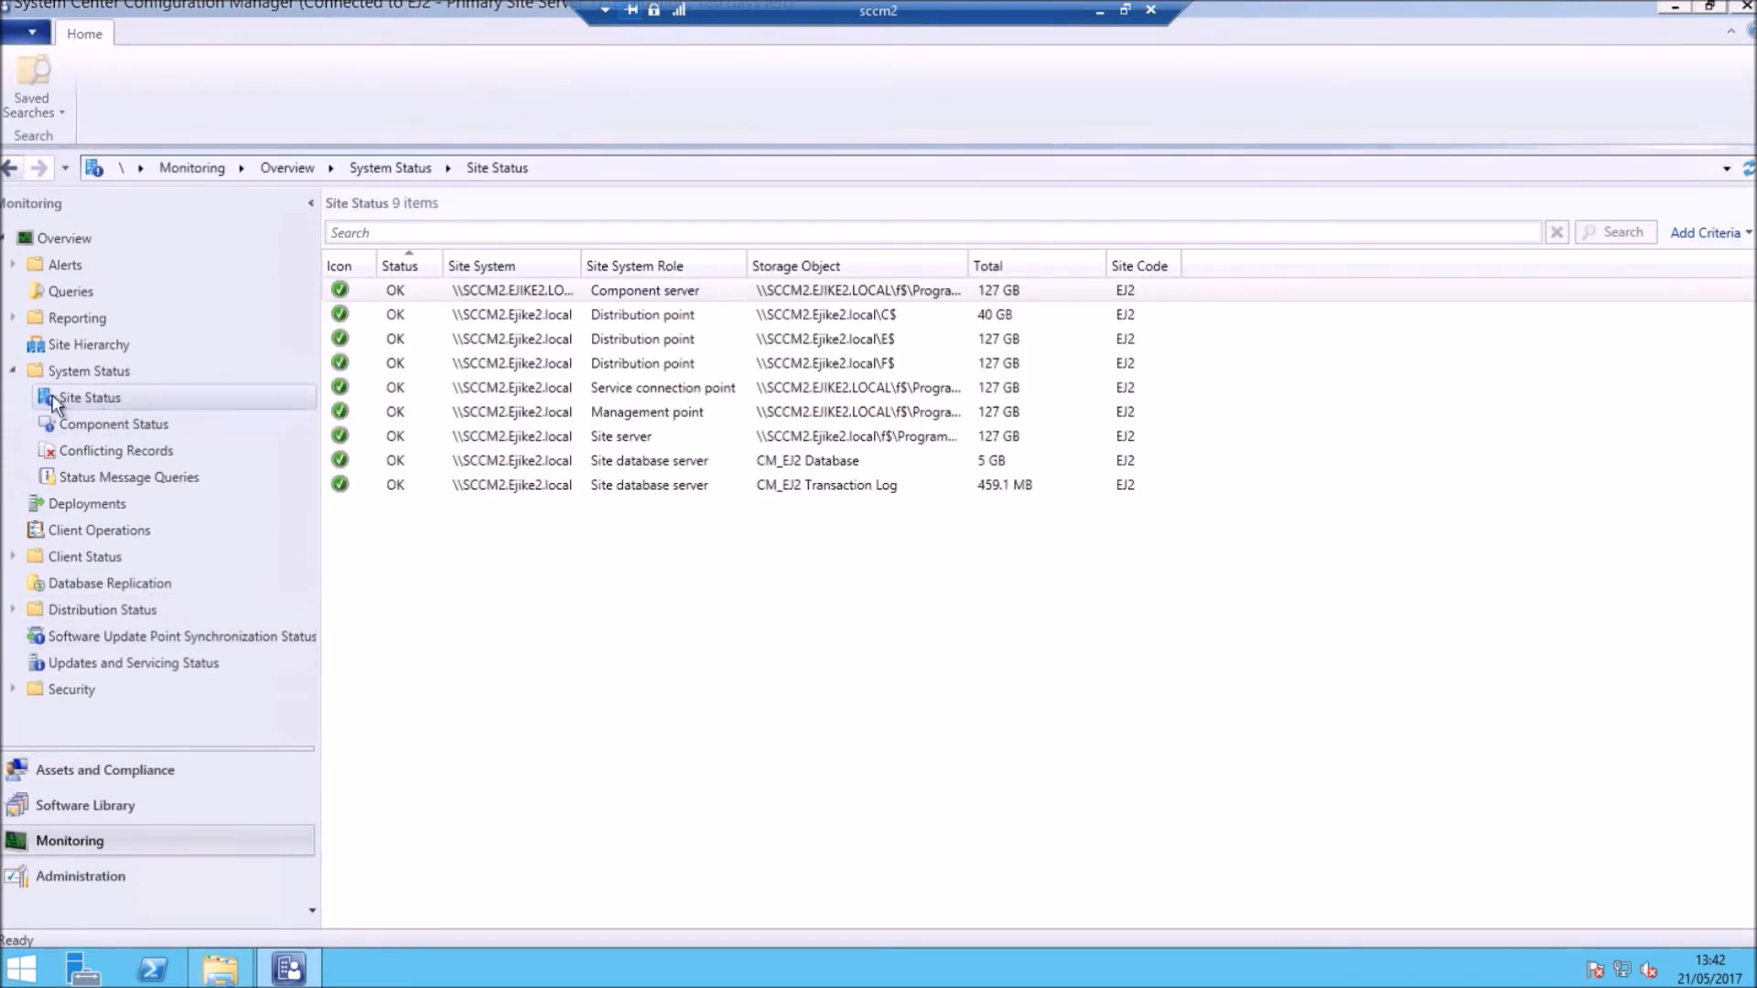
# Step: Review Component Status, then list the site's three devices under Assets and Compliance > Devices
pyautogui.click(92, 425)
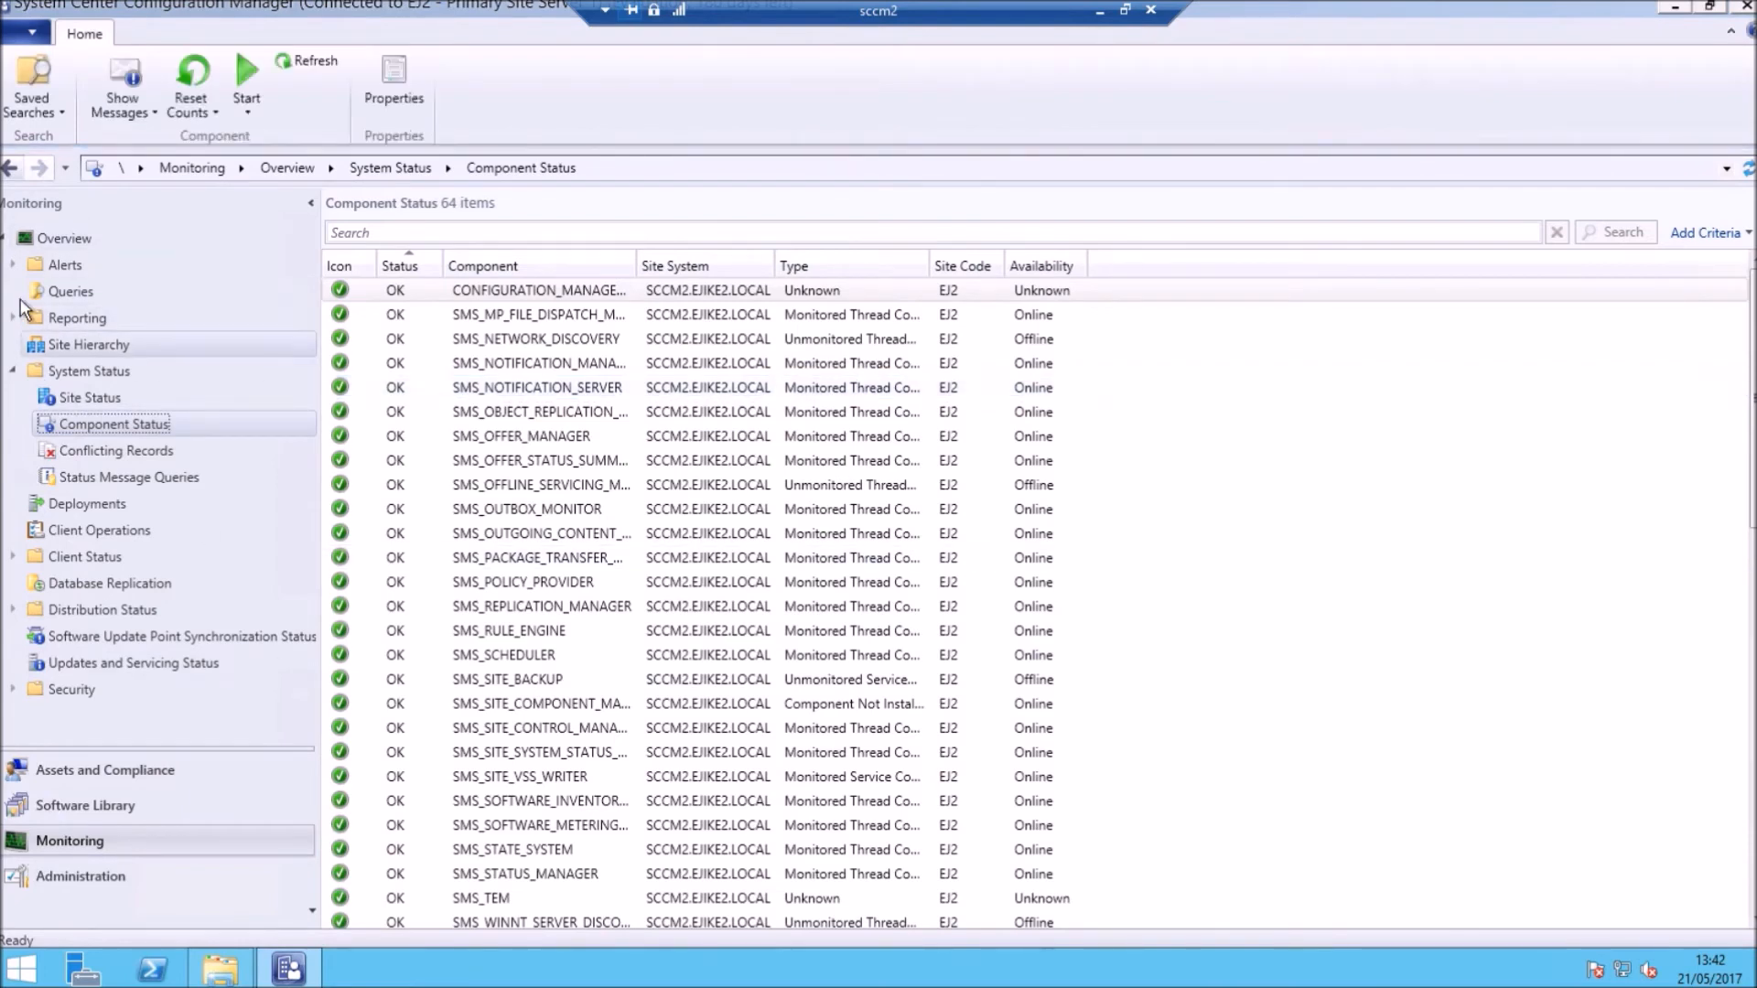
pyautogui.click(98, 771)
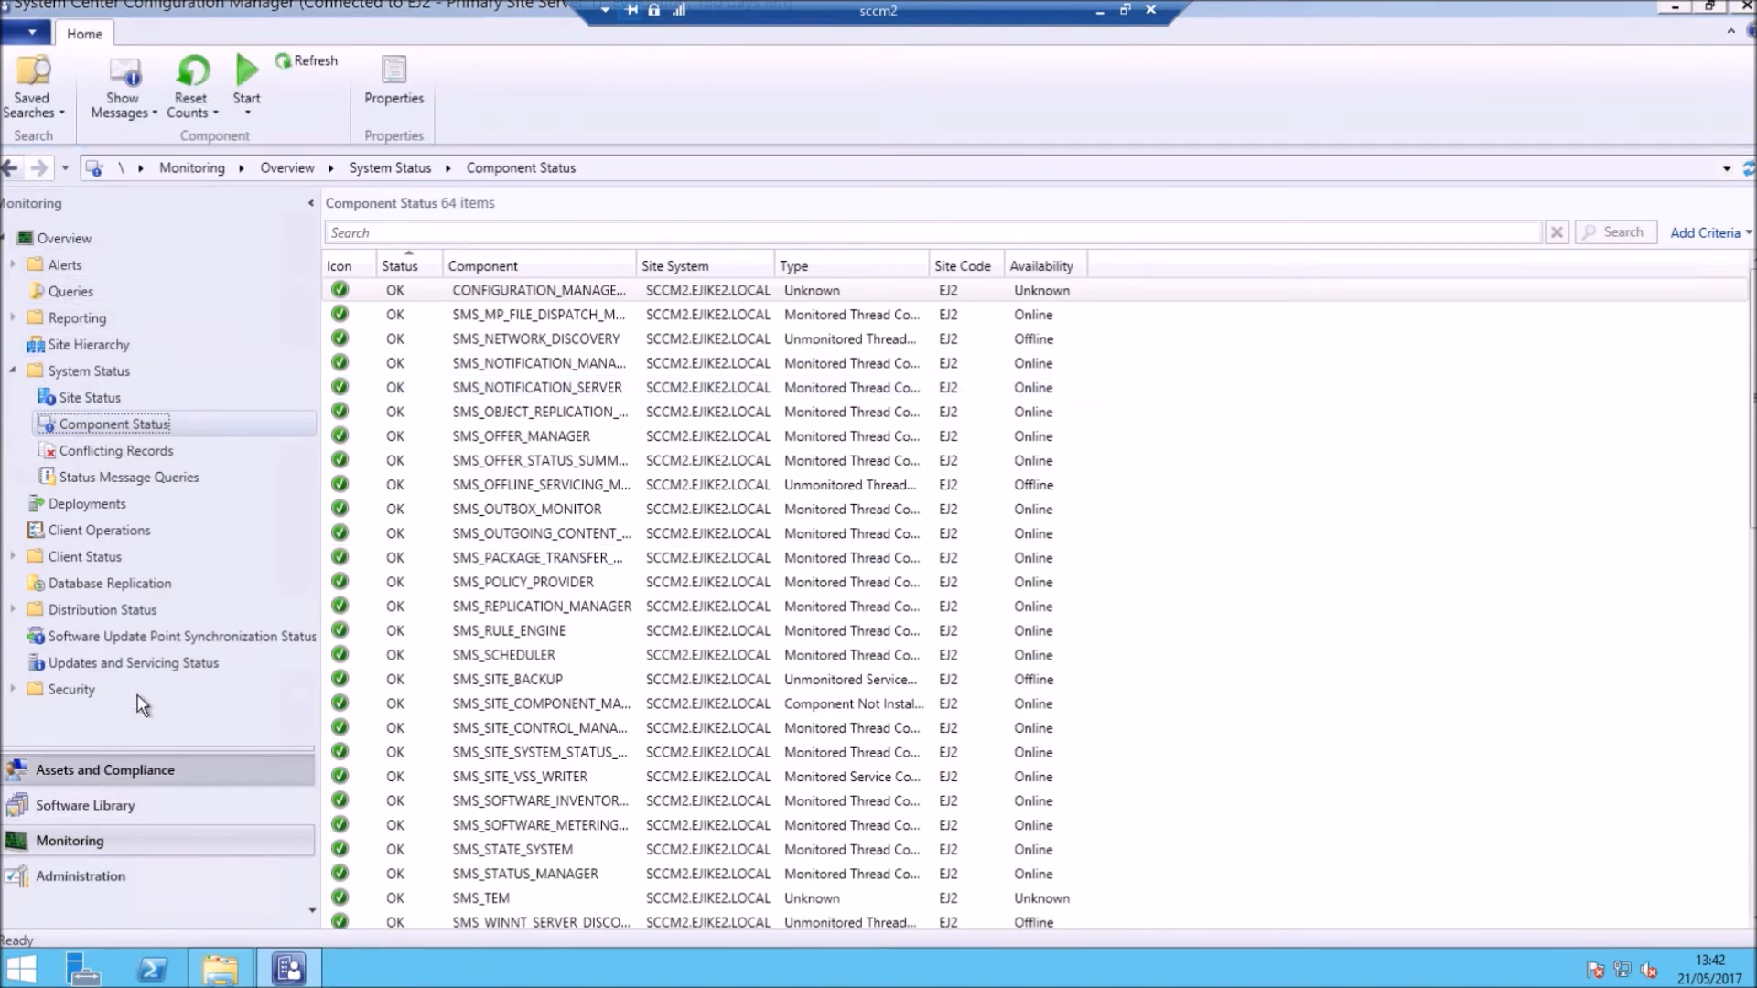
pyautogui.click(70, 291)
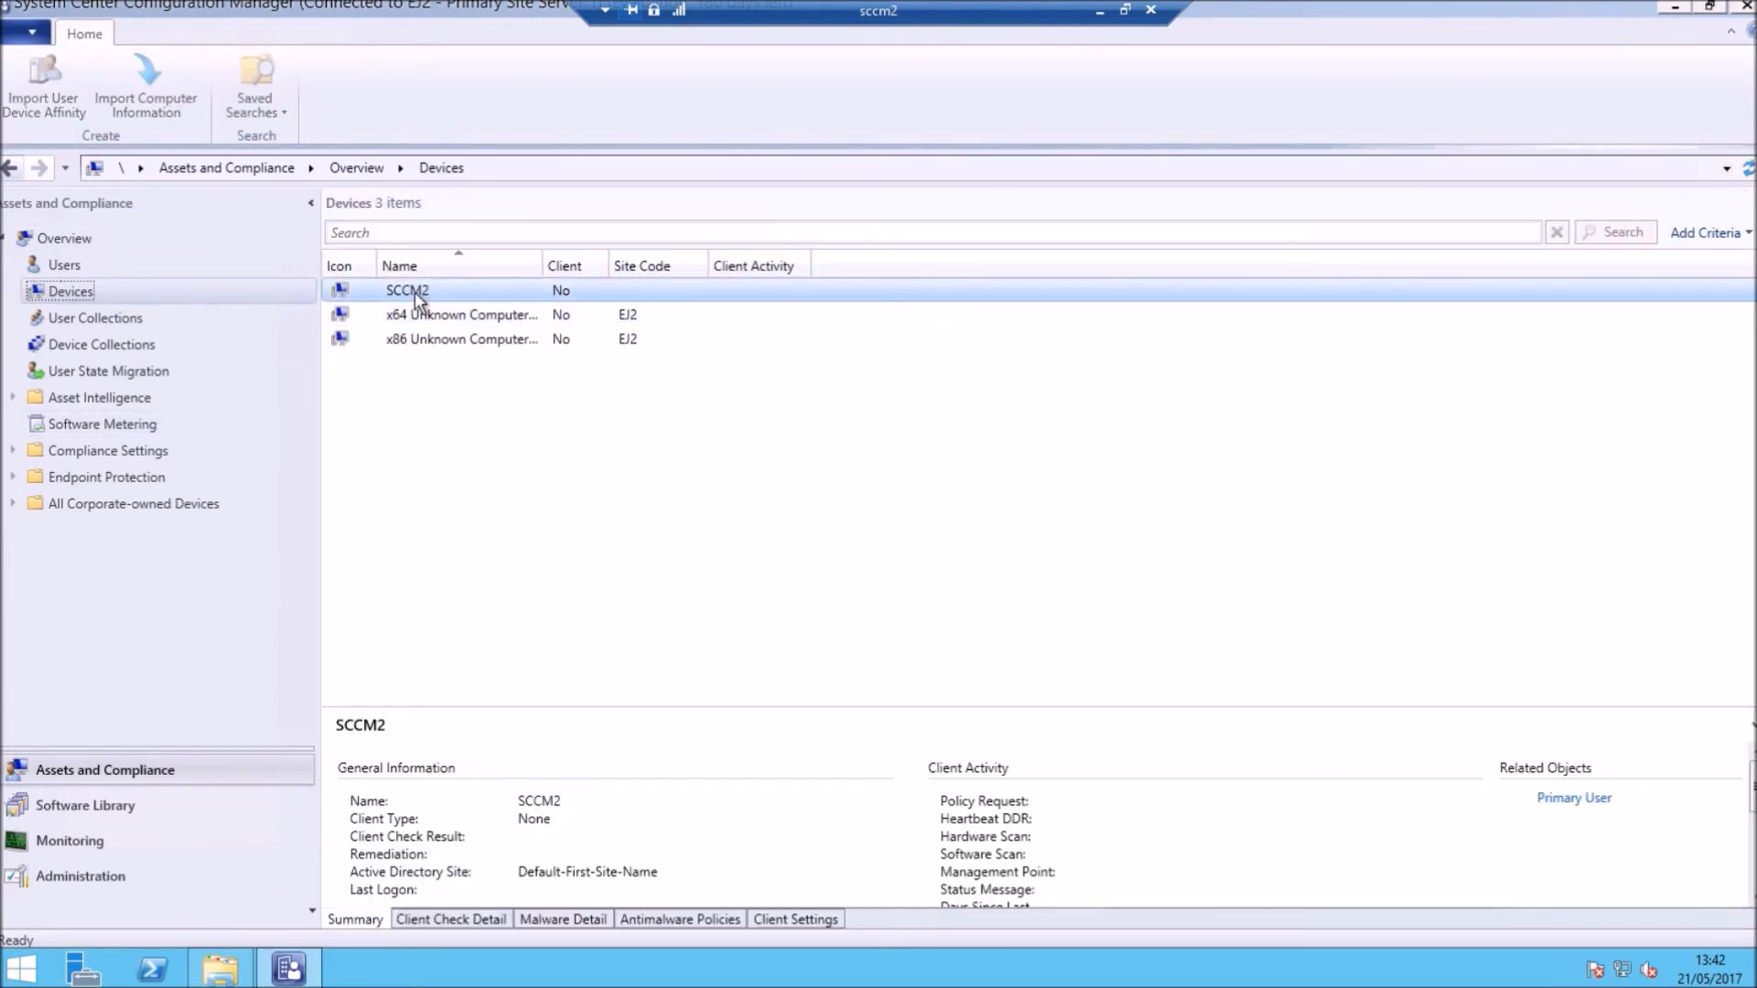
# Step: Check the SCCM2 device's actions, show the four default device collections, and bring File Explorer forward
pyautogui.rightClick(416, 292)
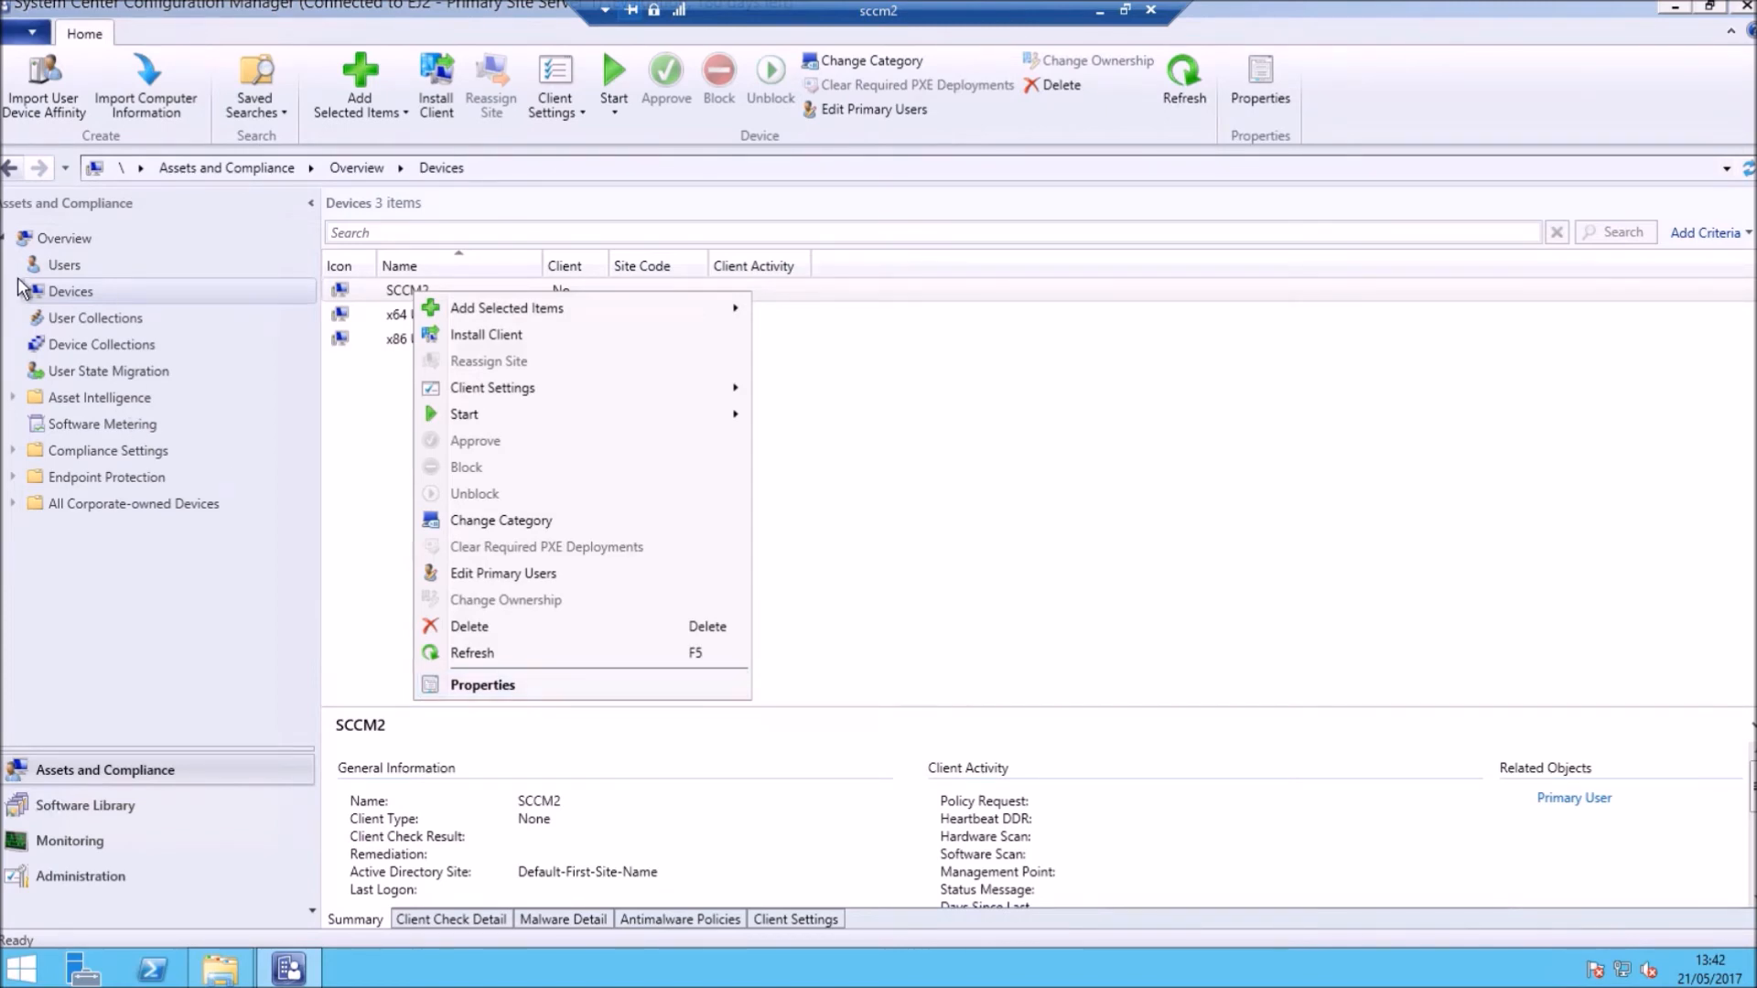
pyautogui.click(101, 346)
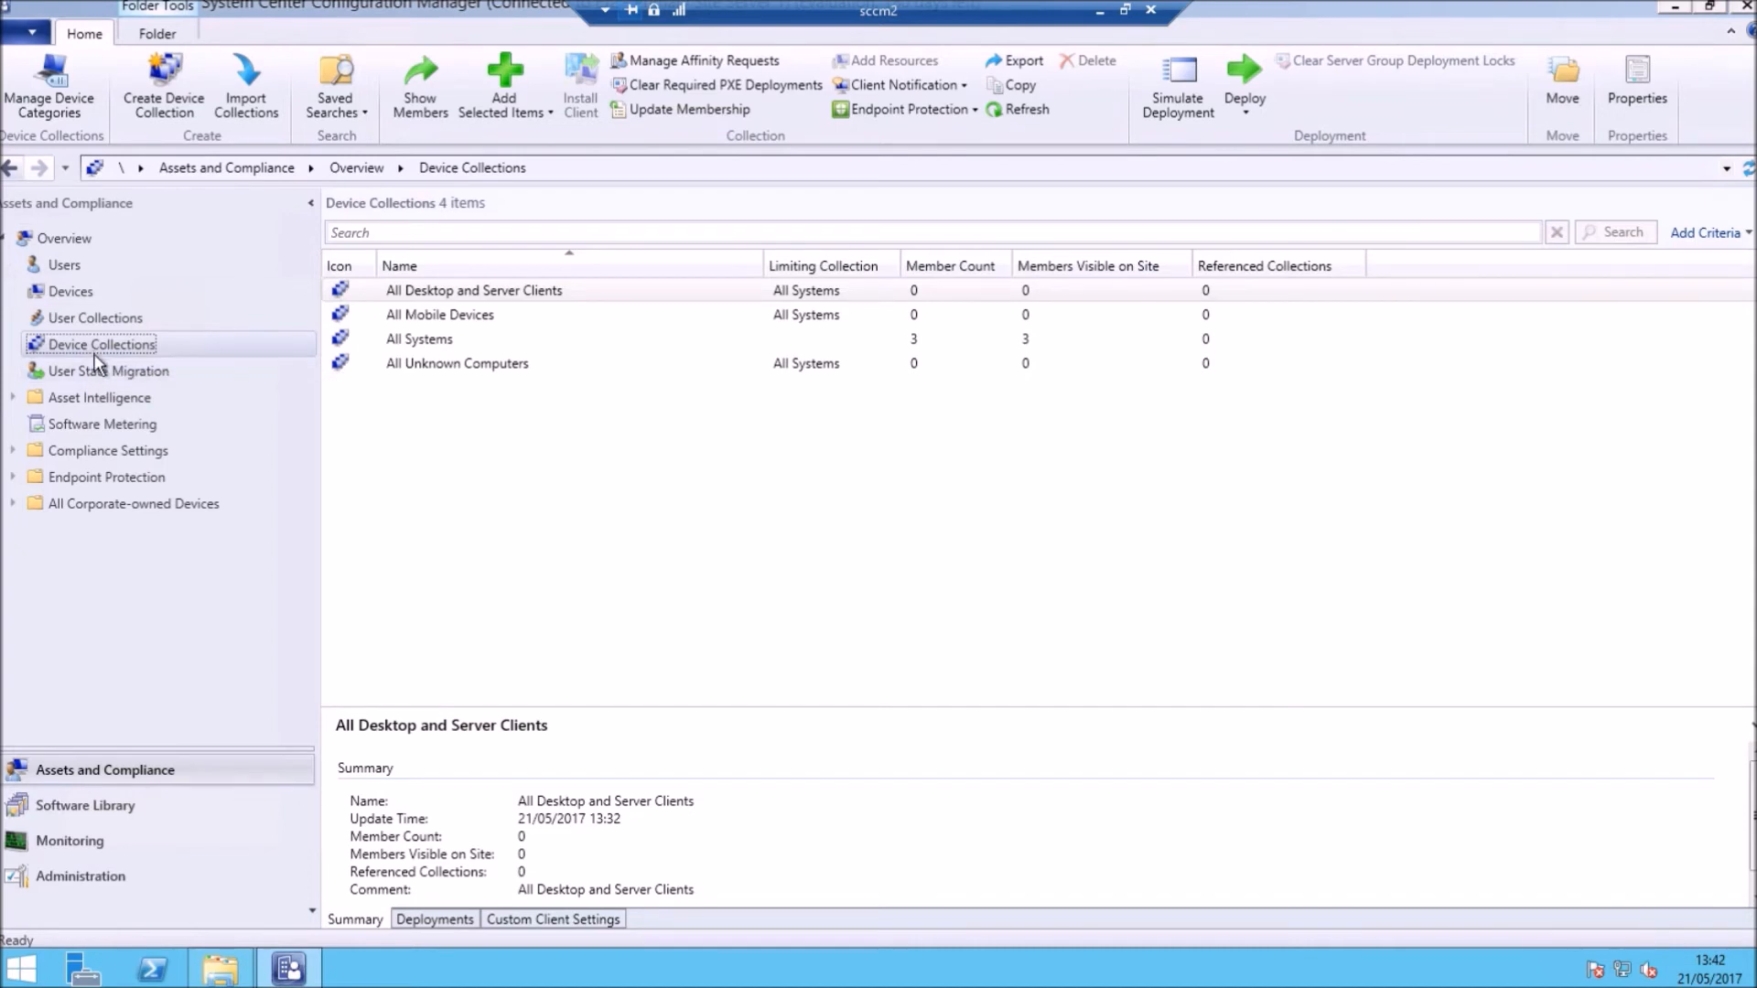
pyautogui.click(219, 969)
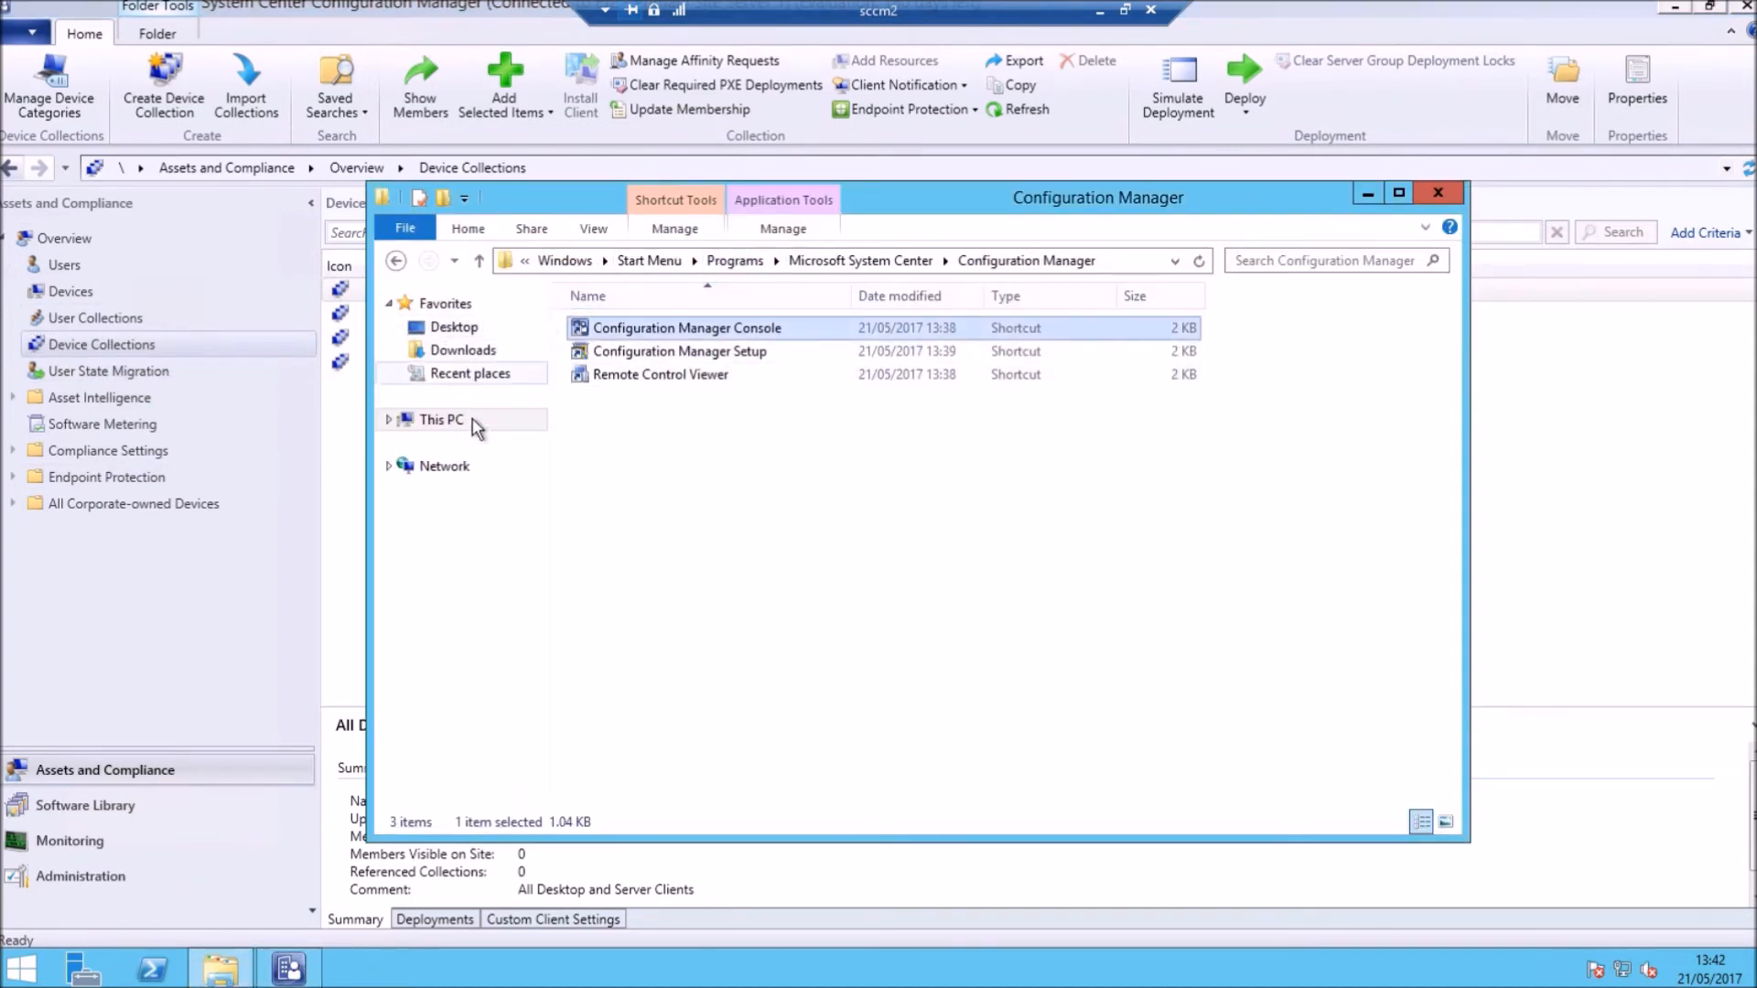
# Step: Run the Operational Collection 2.5 script from Downloads\SCCM with PowerShell
pyautogui.click(448, 421)
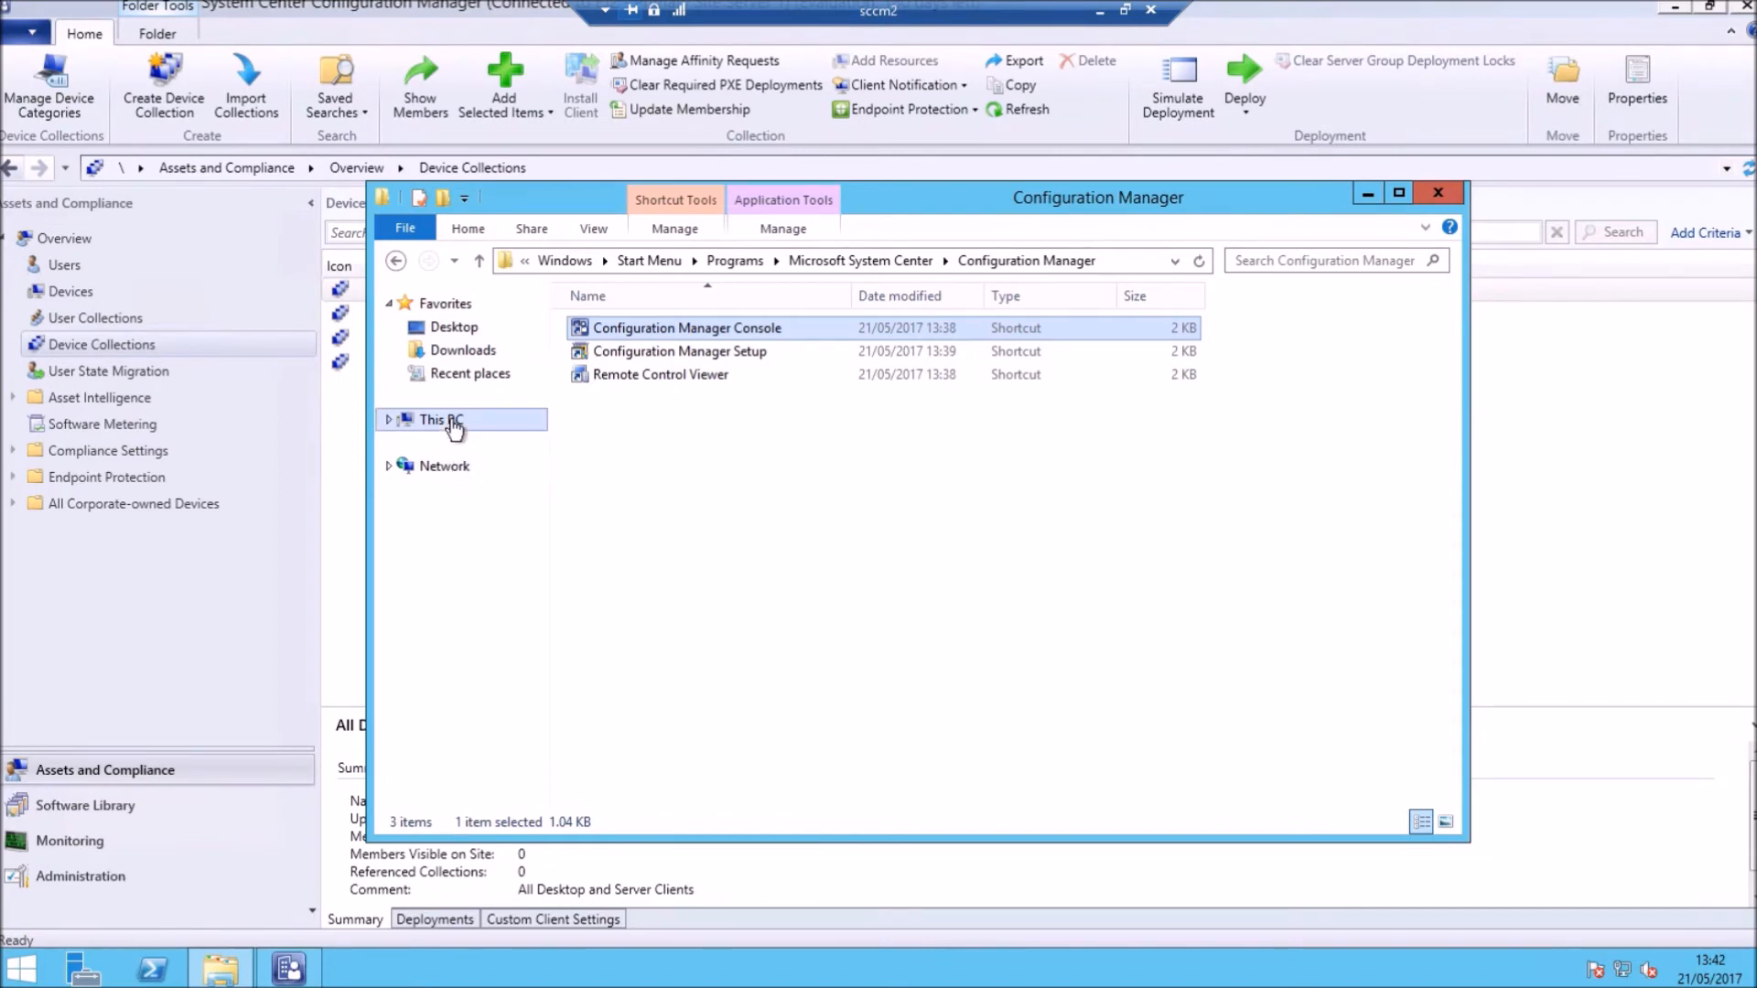
pyautogui.click(463, 349)
pyautogui.doubleClick(601, 328)
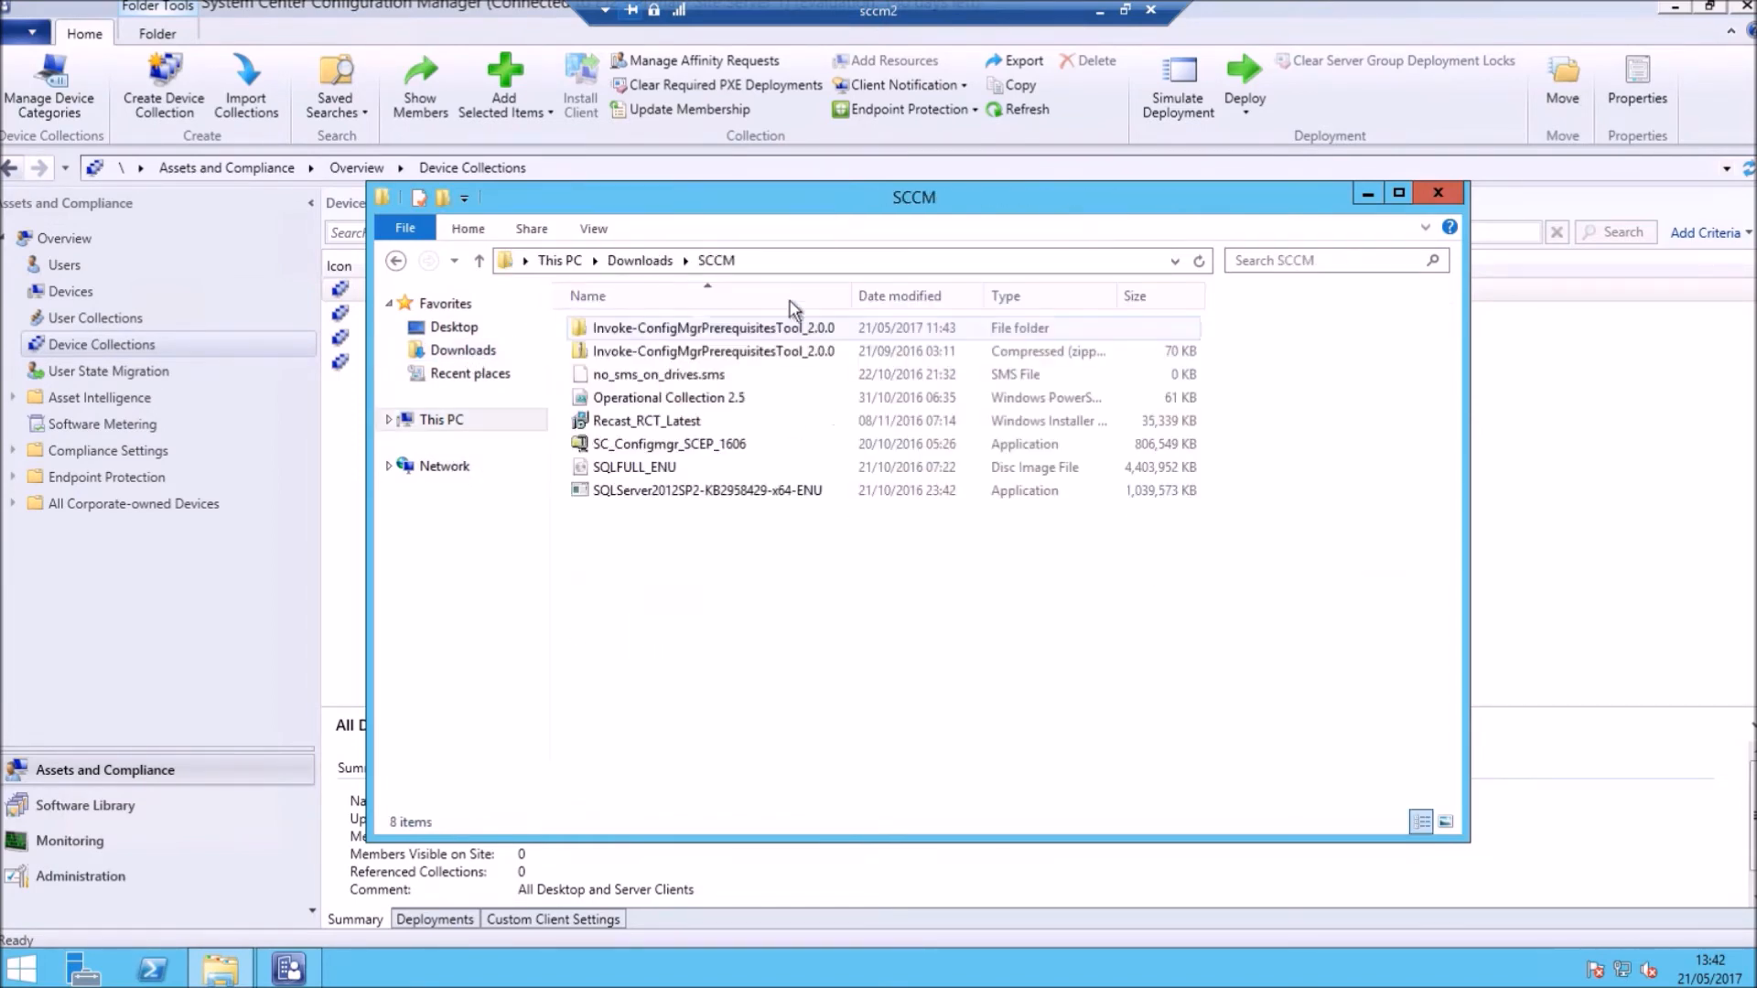
pyautogui.rightClick(653, 403)
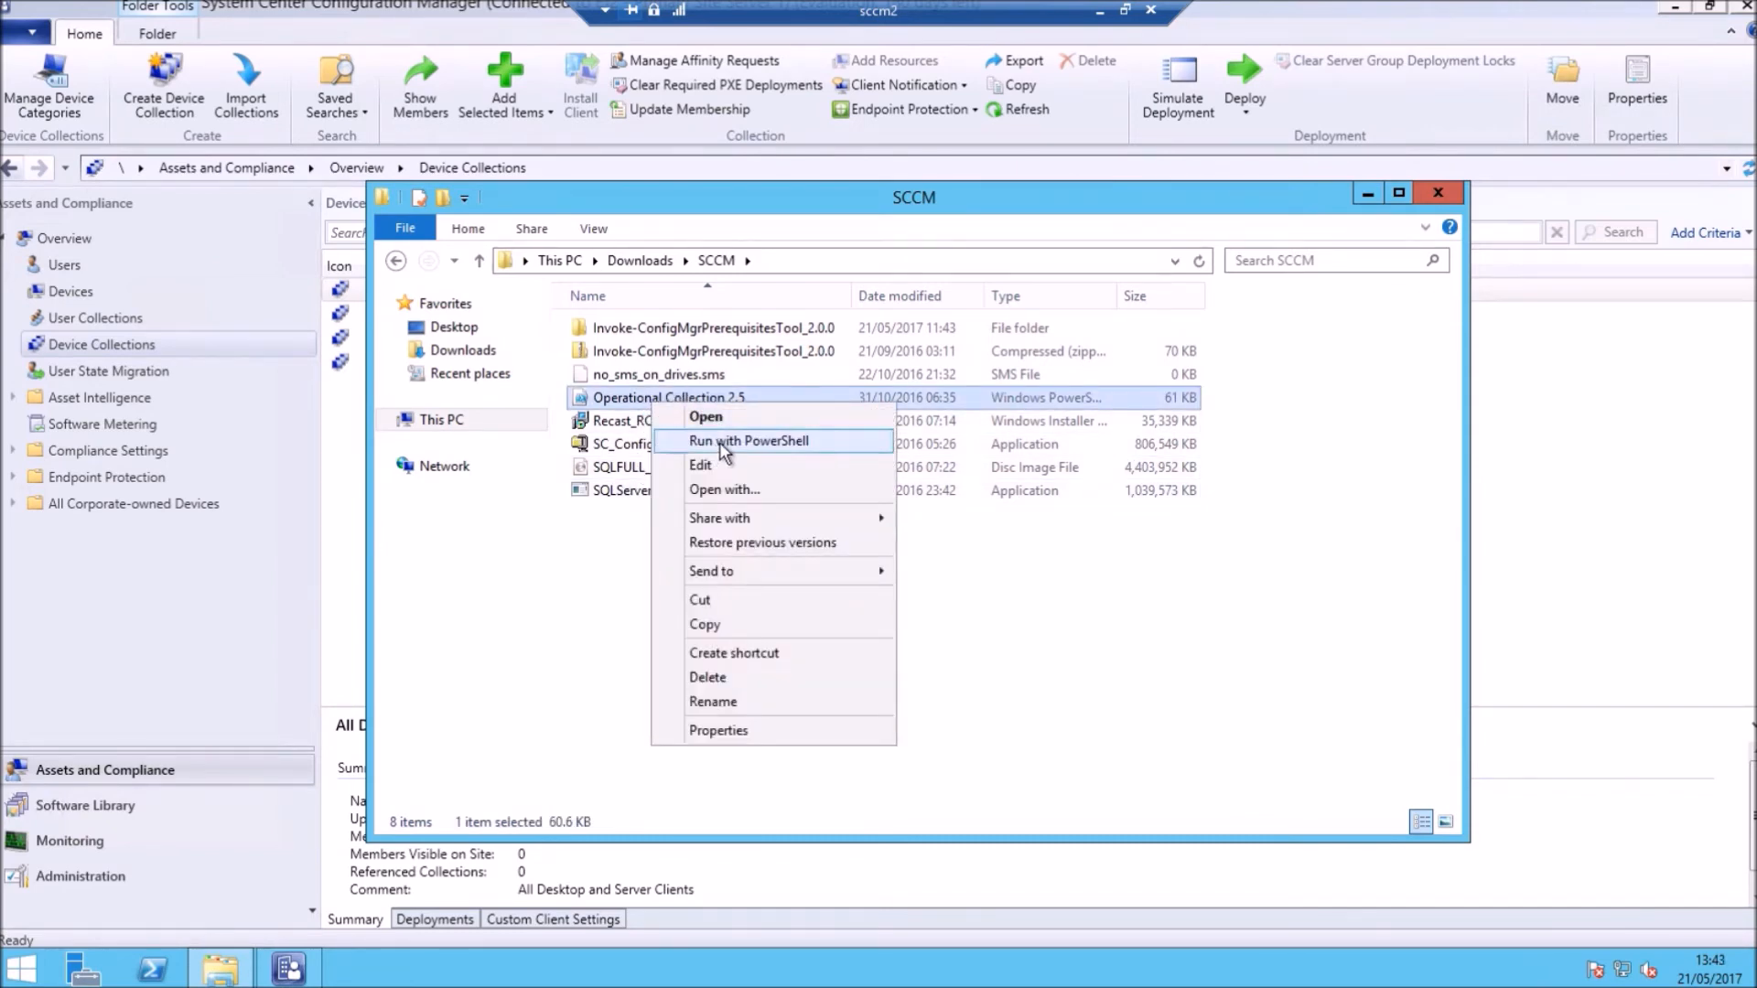
pyautogui.click(723, 443)
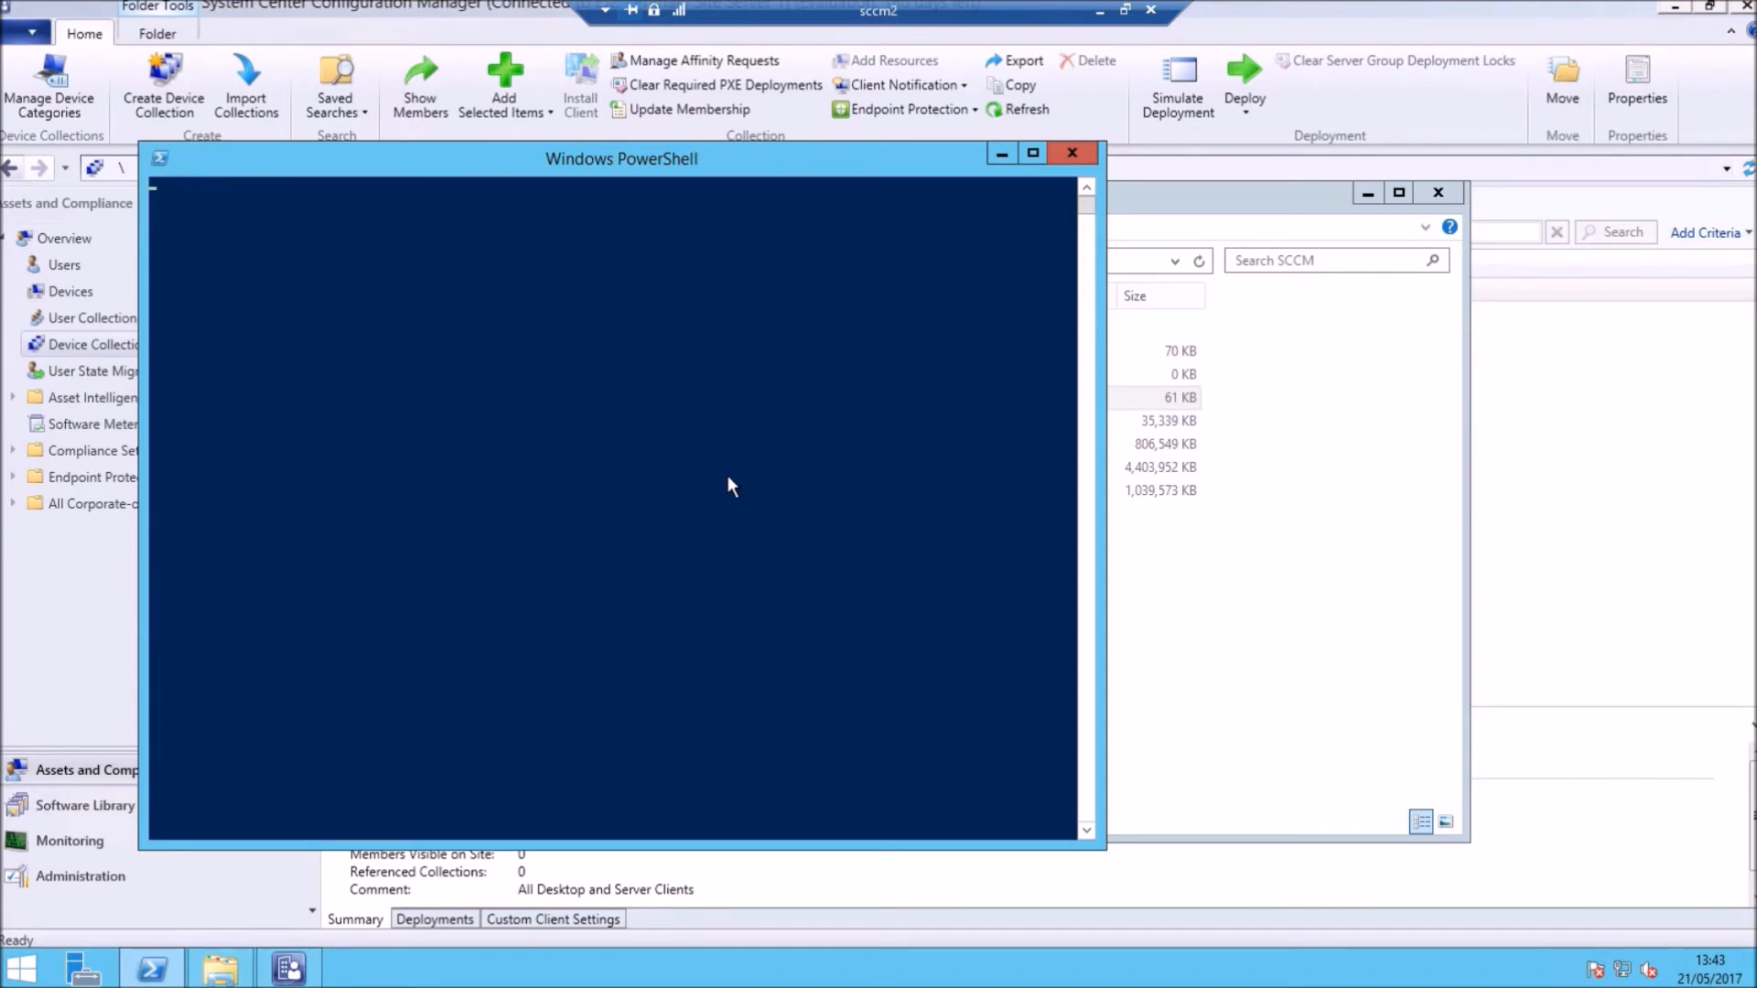
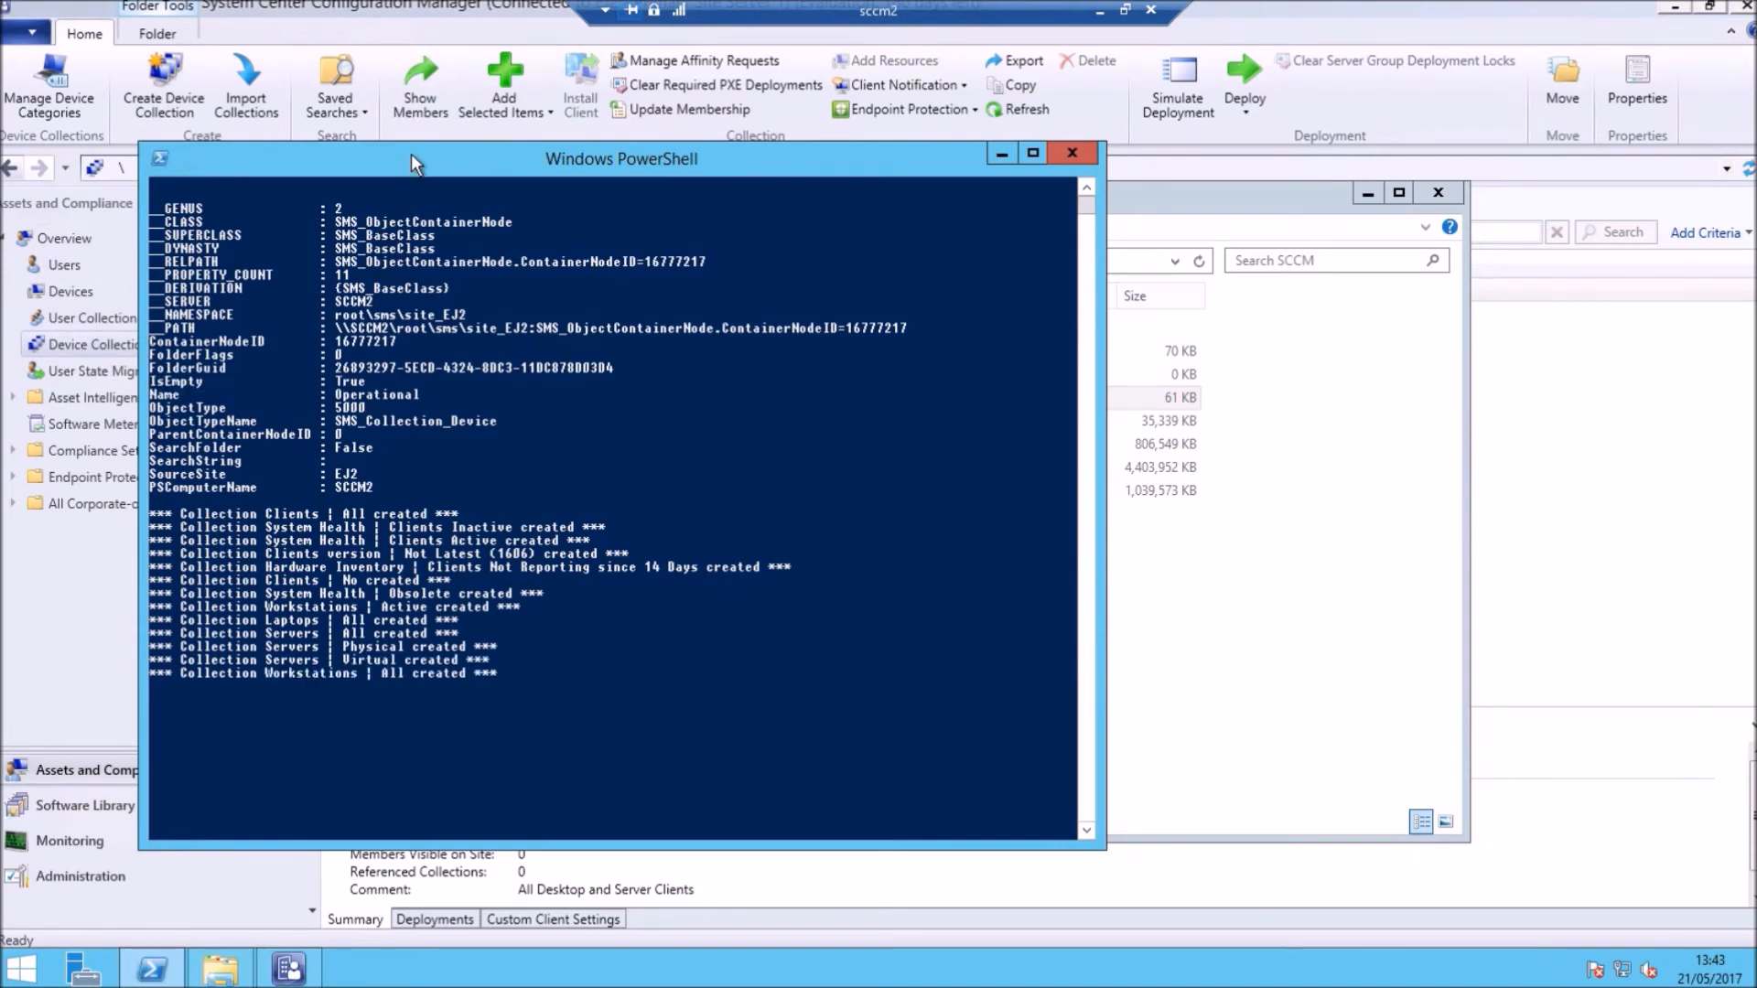
# Step: Let the Operational Collection 2.5 script finish without errors, then close its PowerShell window
pyautogui.moveTo(439, 156); pyautogui.dragTo(623, 142)
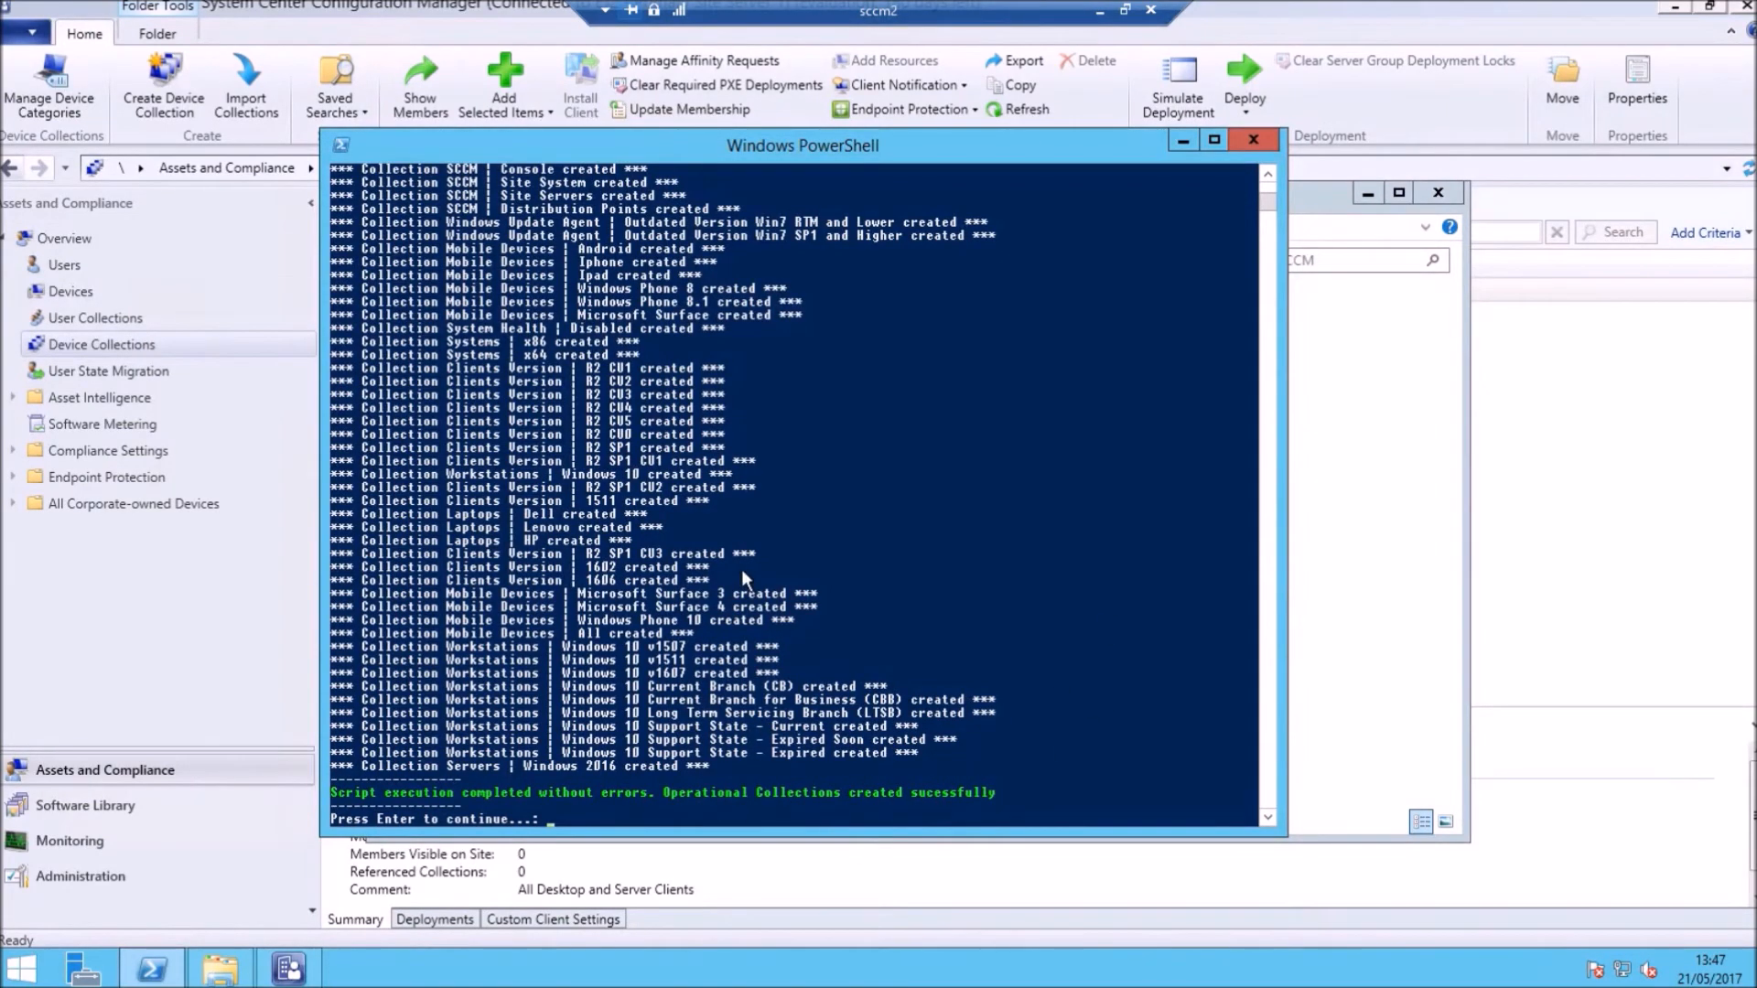
pyautogui.press('Return')
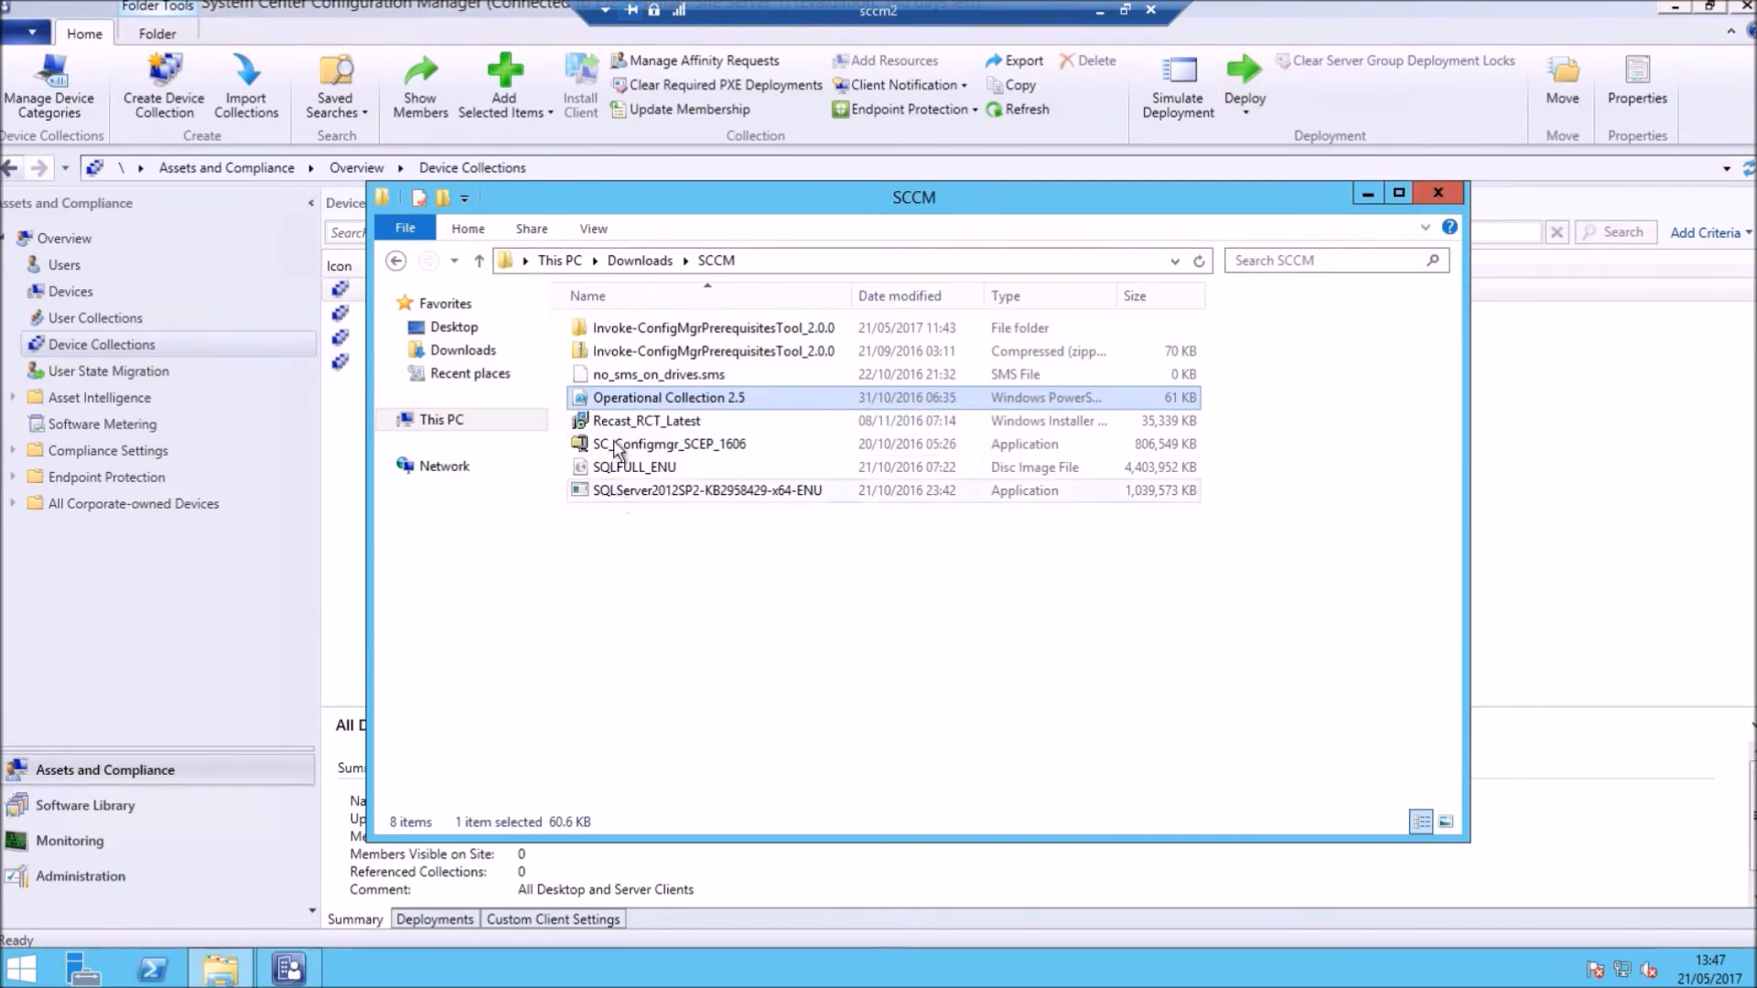
# Step: Start the Recast_RCT_Latest installer, leaving the optional Recast server address blank
pyautogui.click(673, 423)
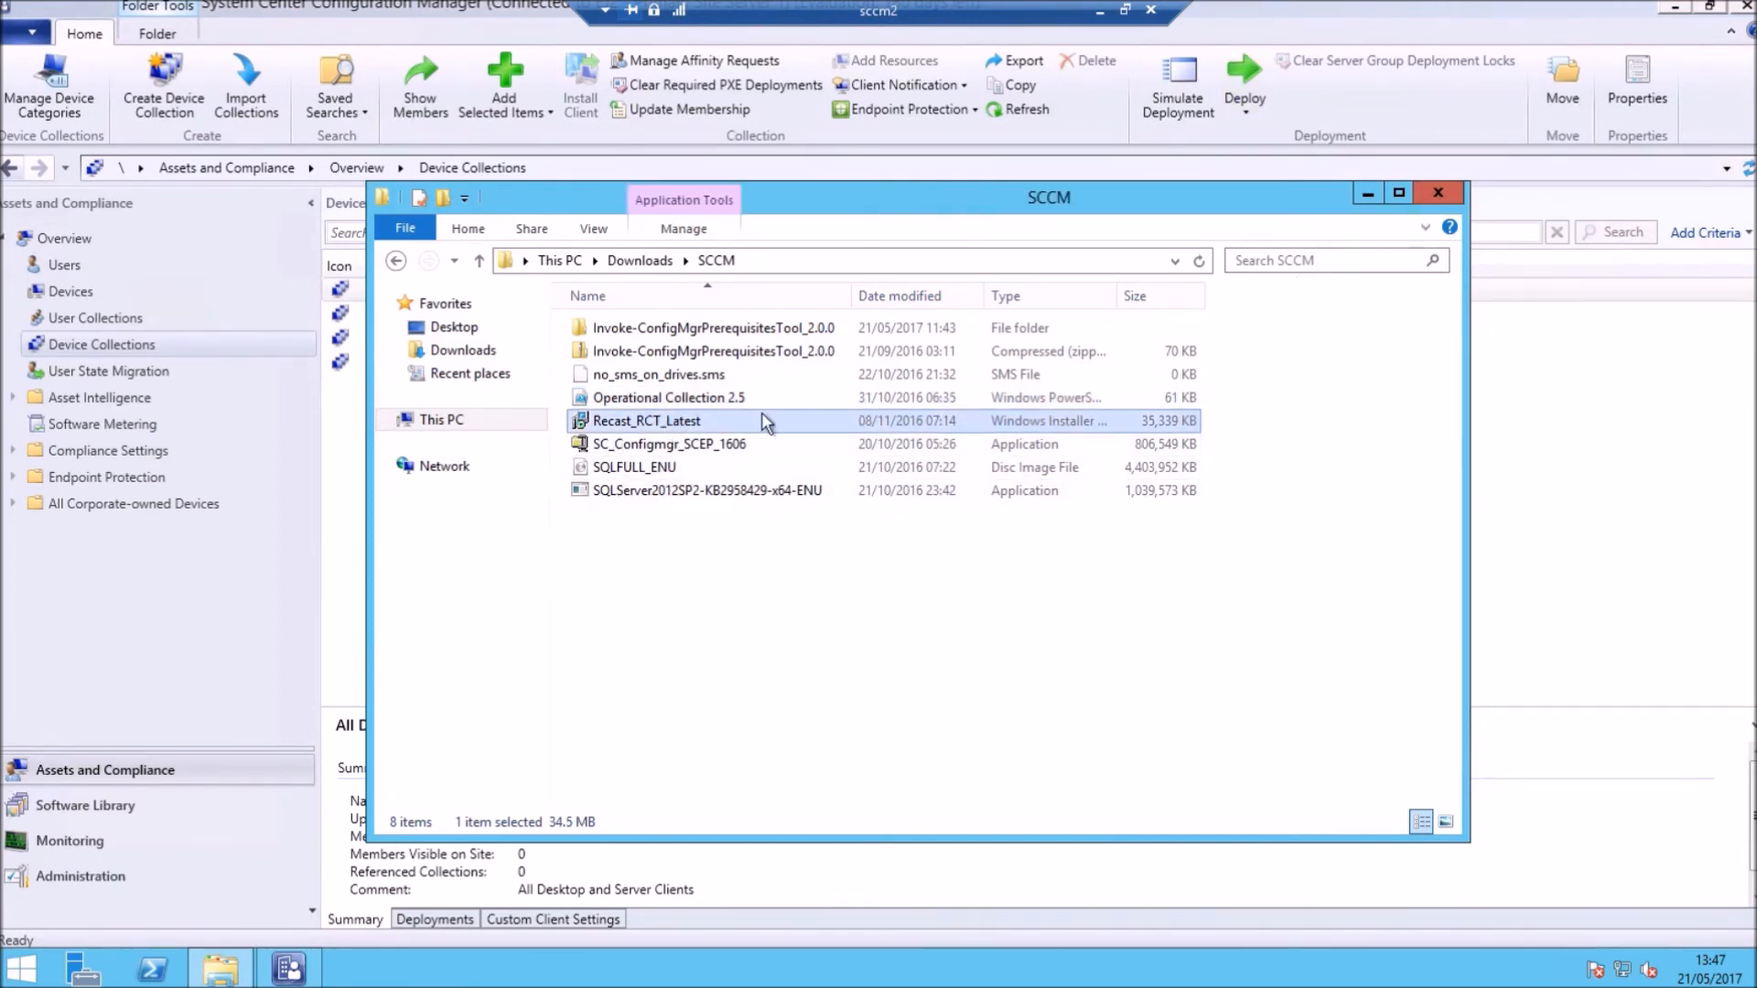
pyautogui.rightClick(657, 427)
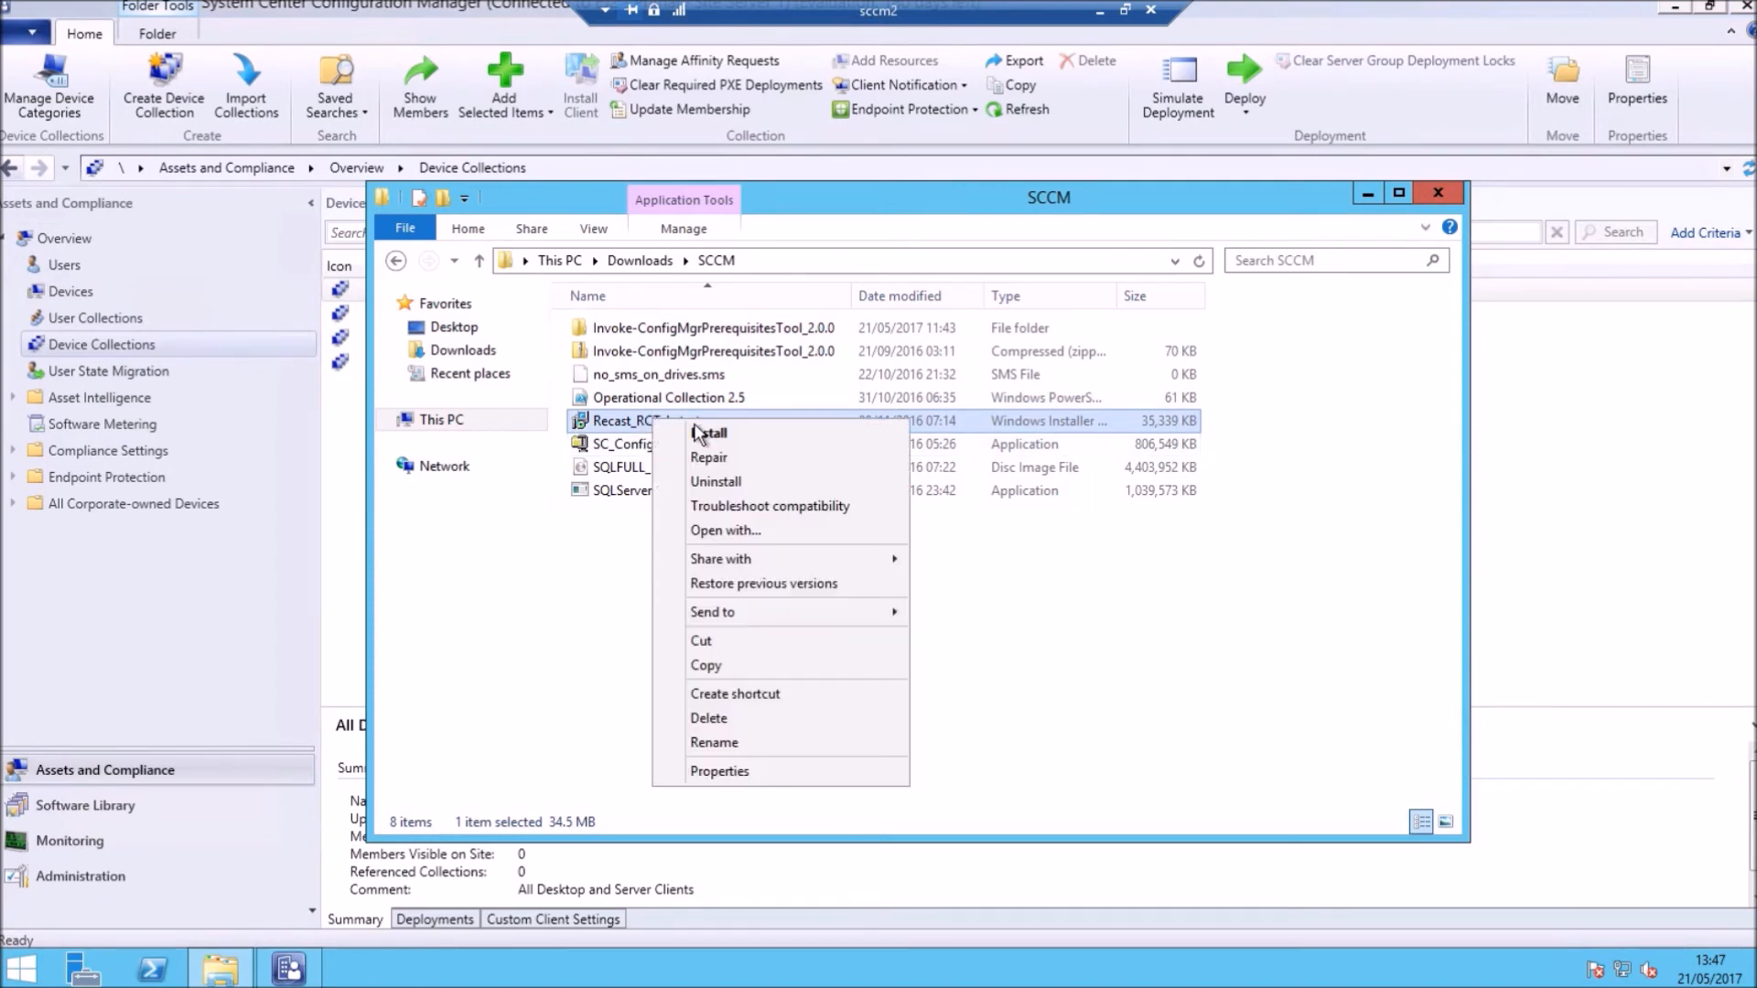
pyautogui.click(700, 441)
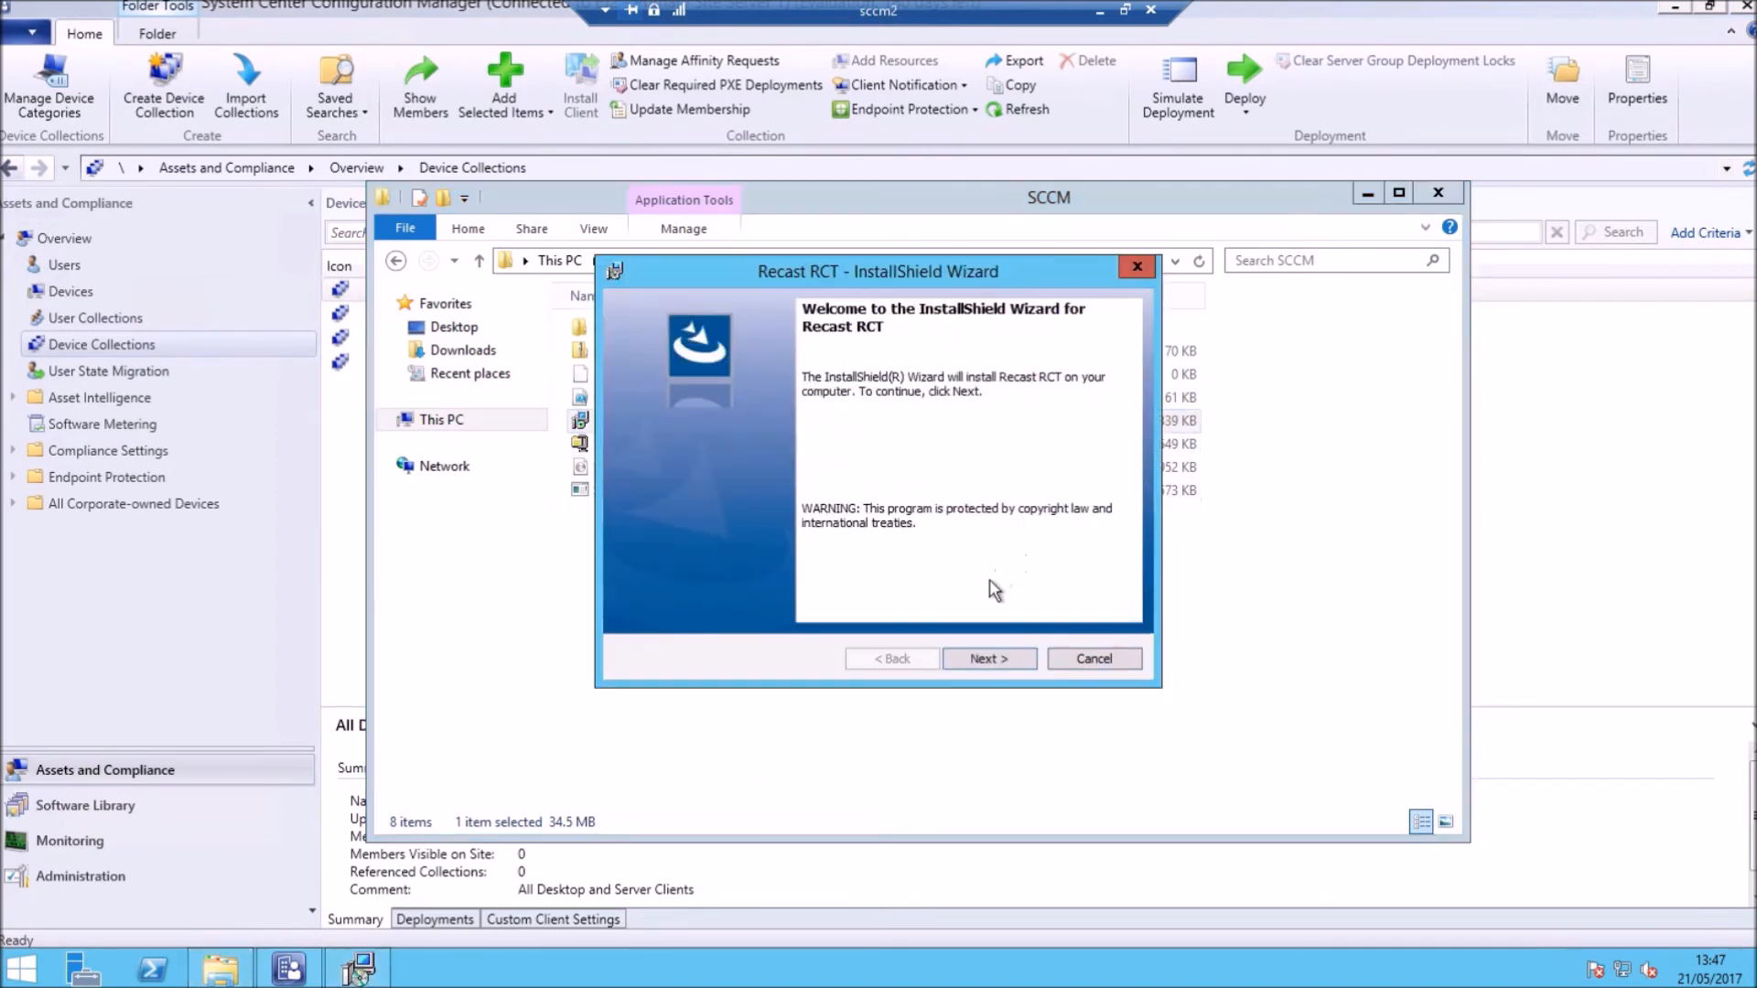
pyautogui.click(987, 661)
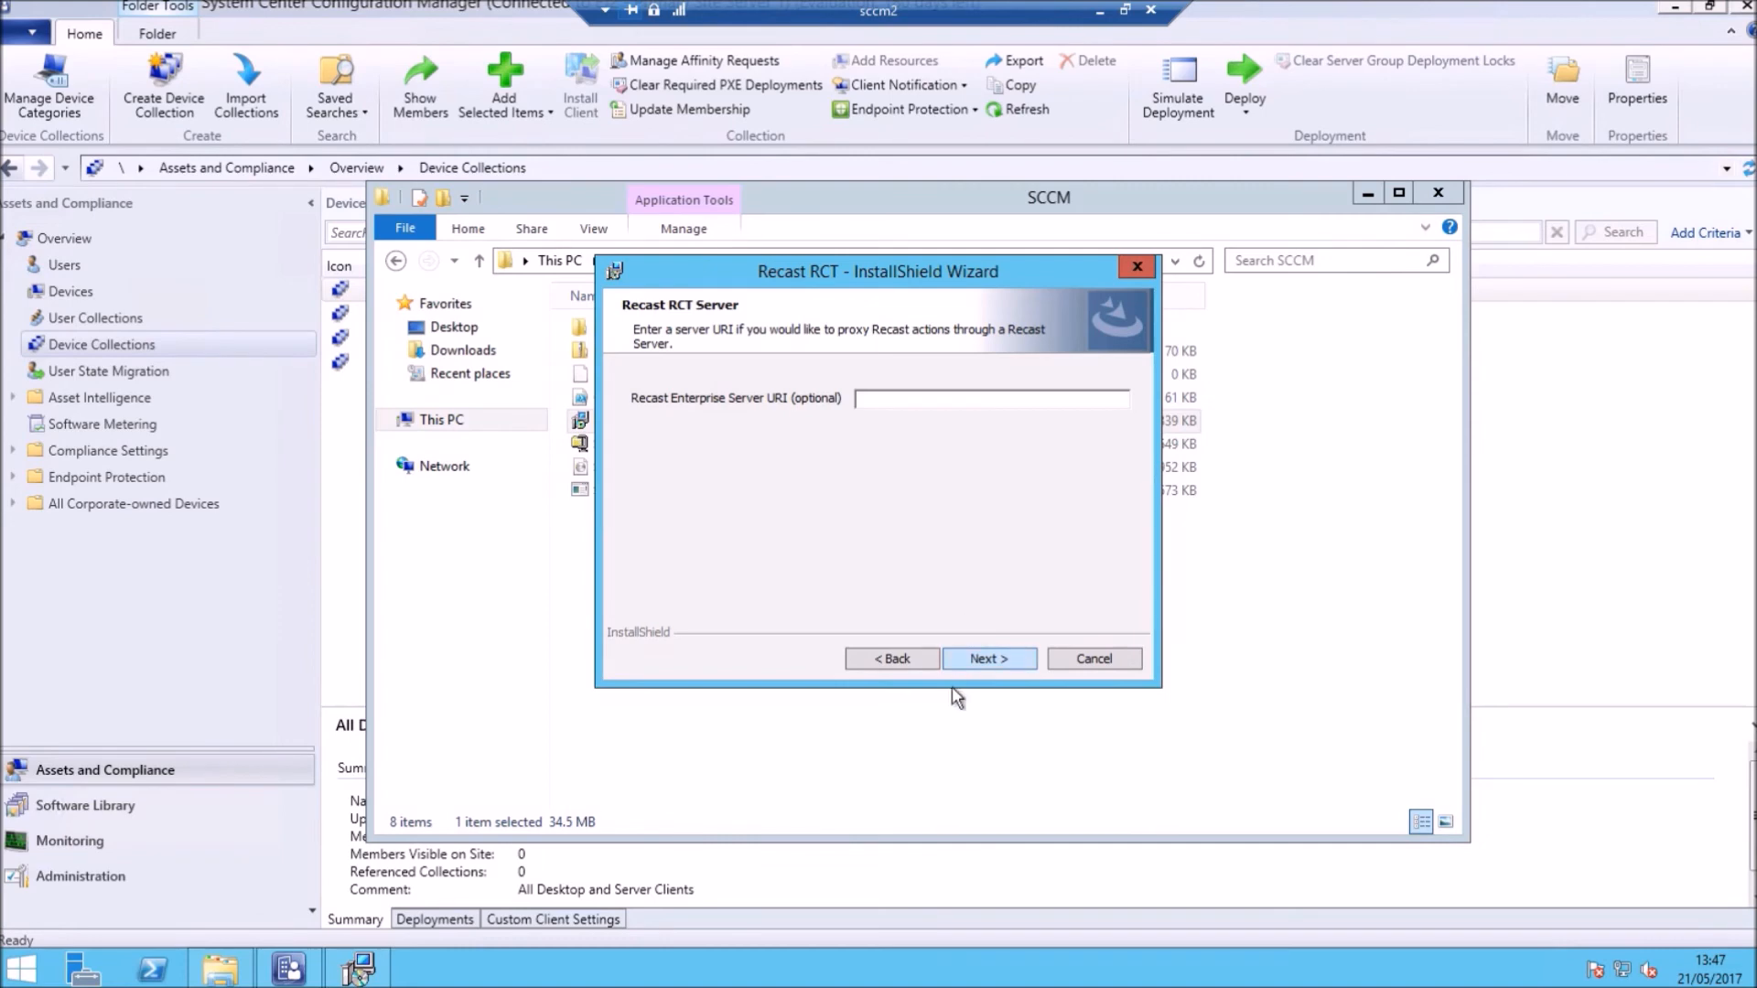
pyautogui.click(985, 660)
# Step: Accept the licence, install Recast RCT with admin approval, close the SCCM folder, and finish
pyautogui.click(696, 581)
pyautogui.click(983, 658)
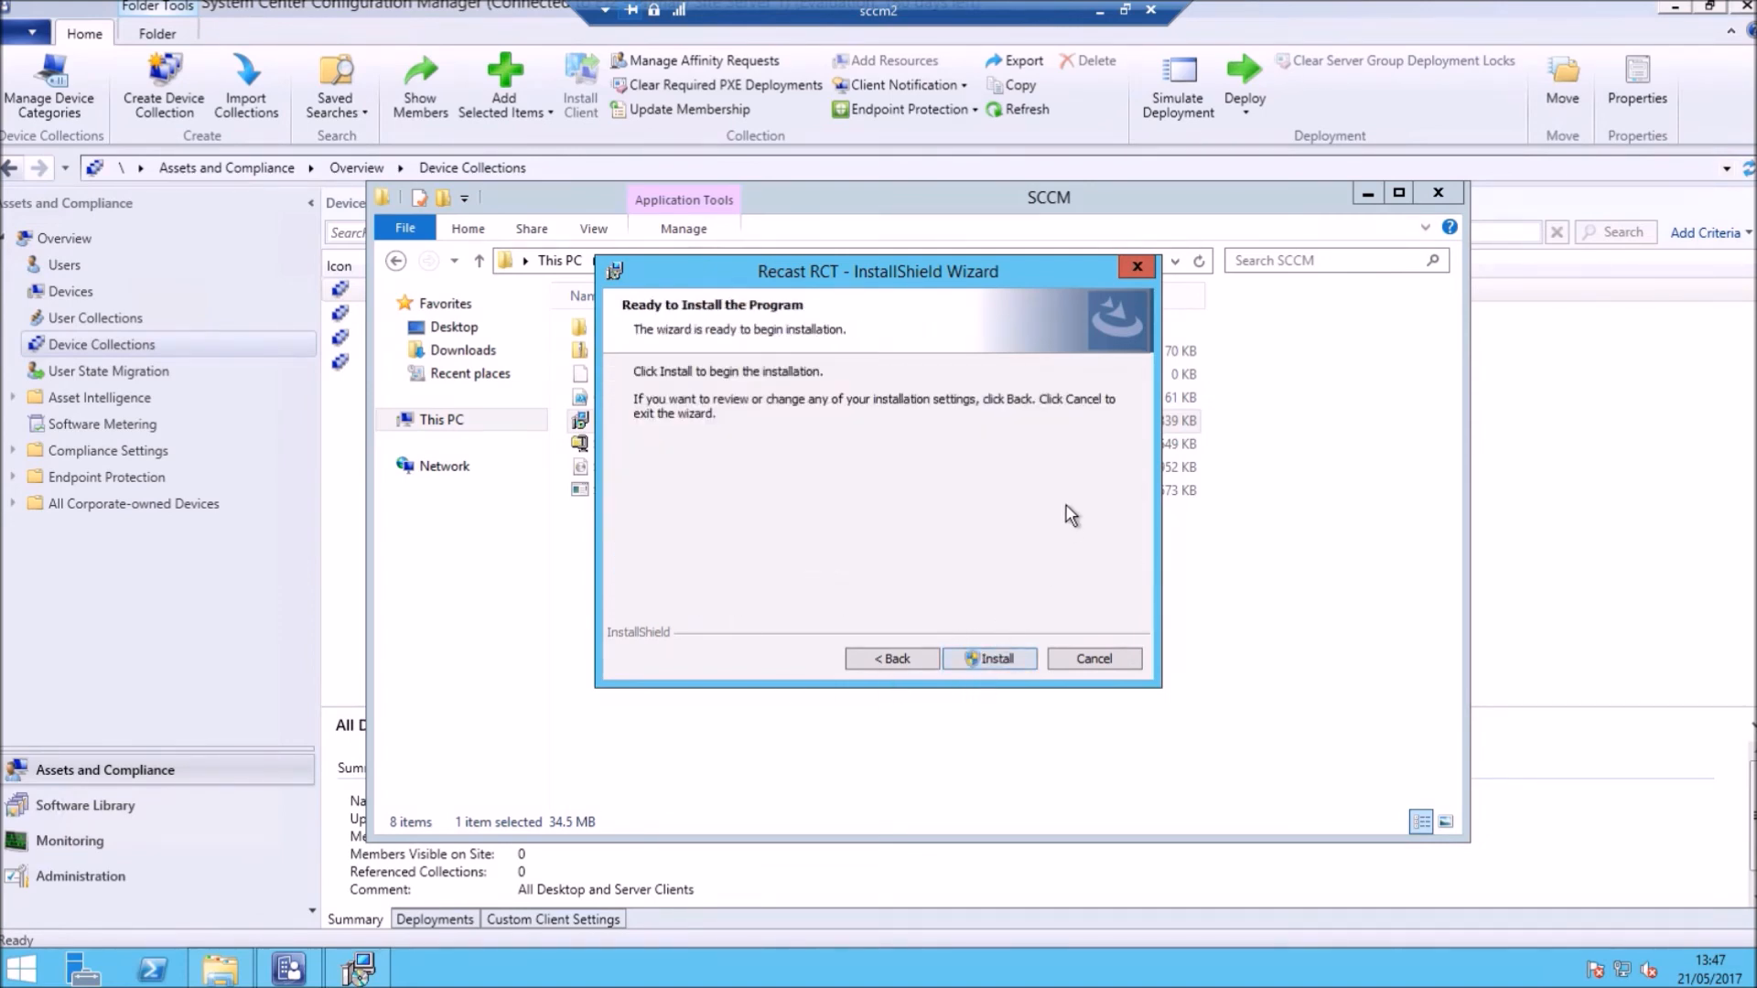
pyautogui.click(974, 659)
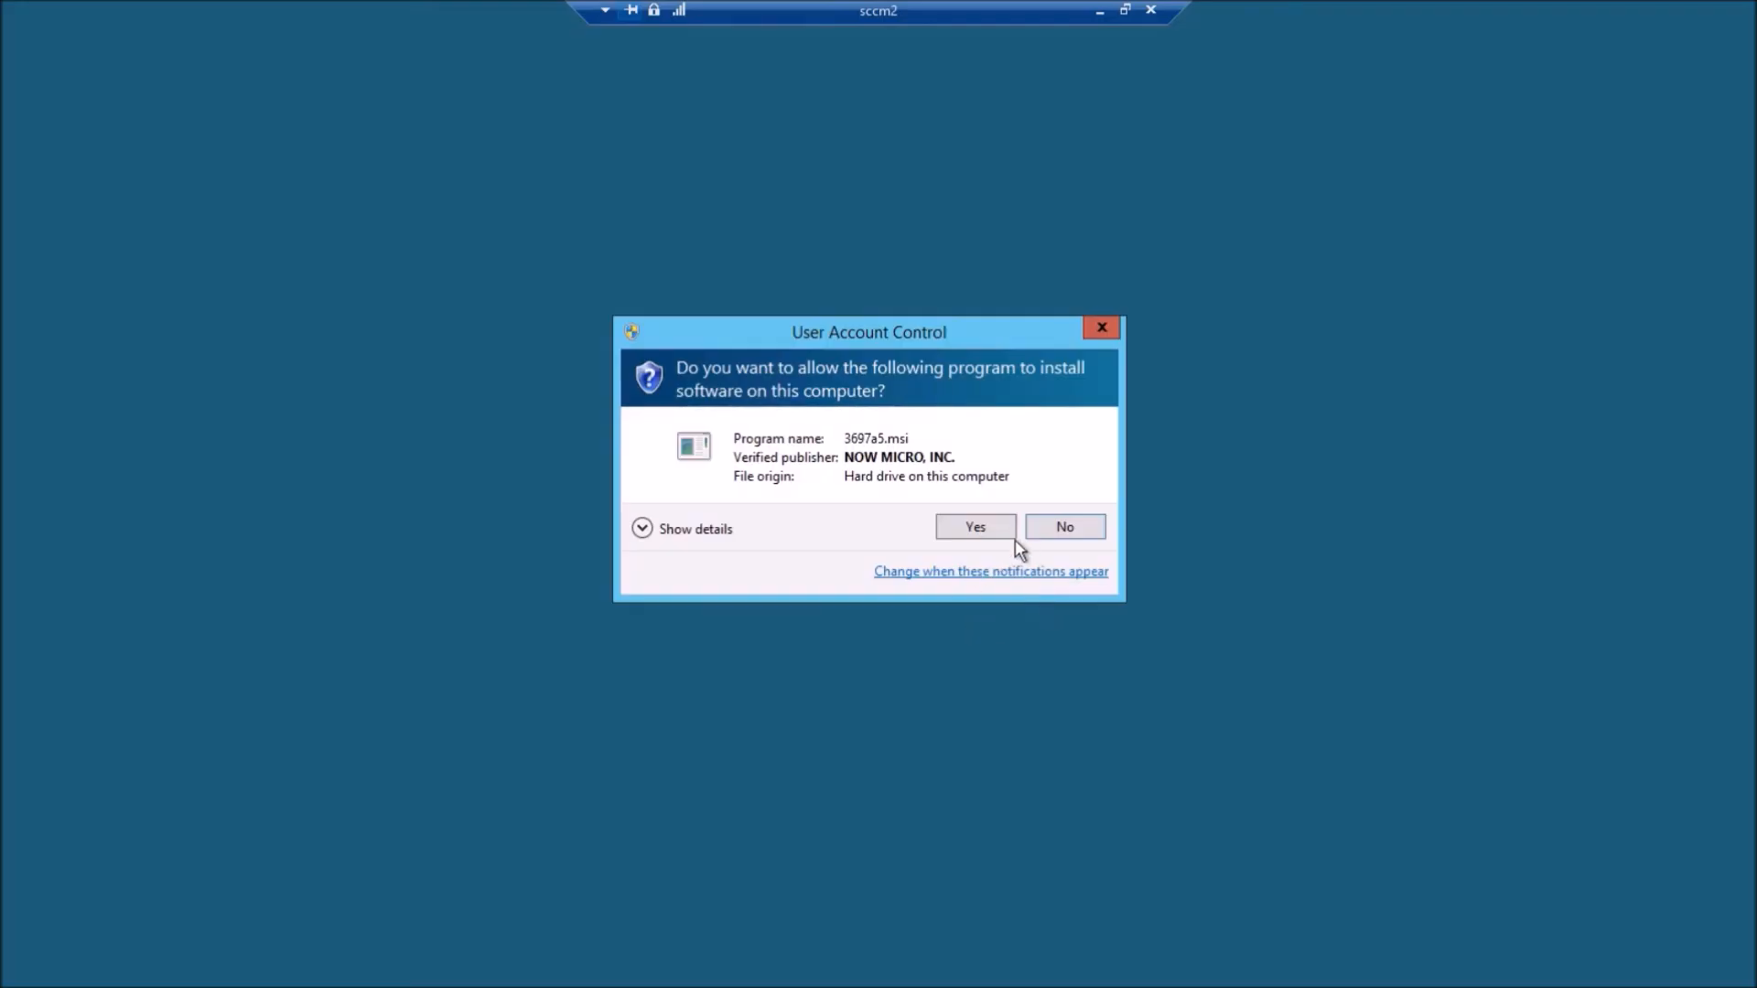
pyautogui.click(976, 528)
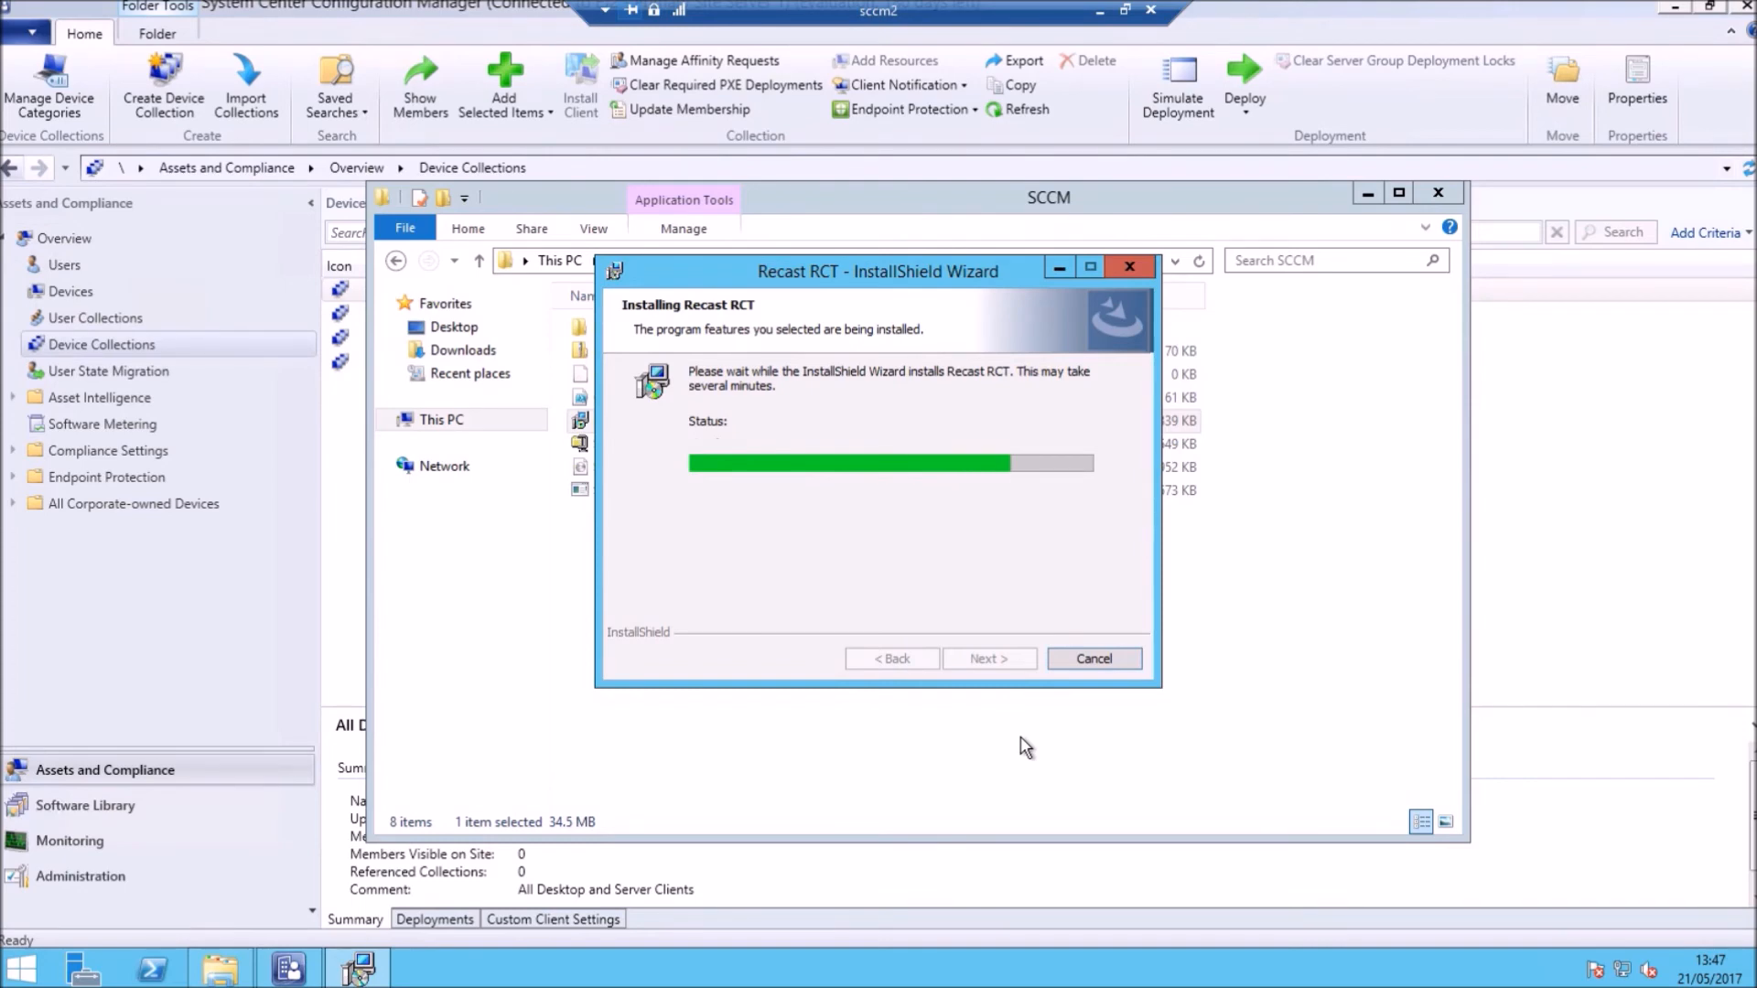
pyautogui.click(1438, 193)
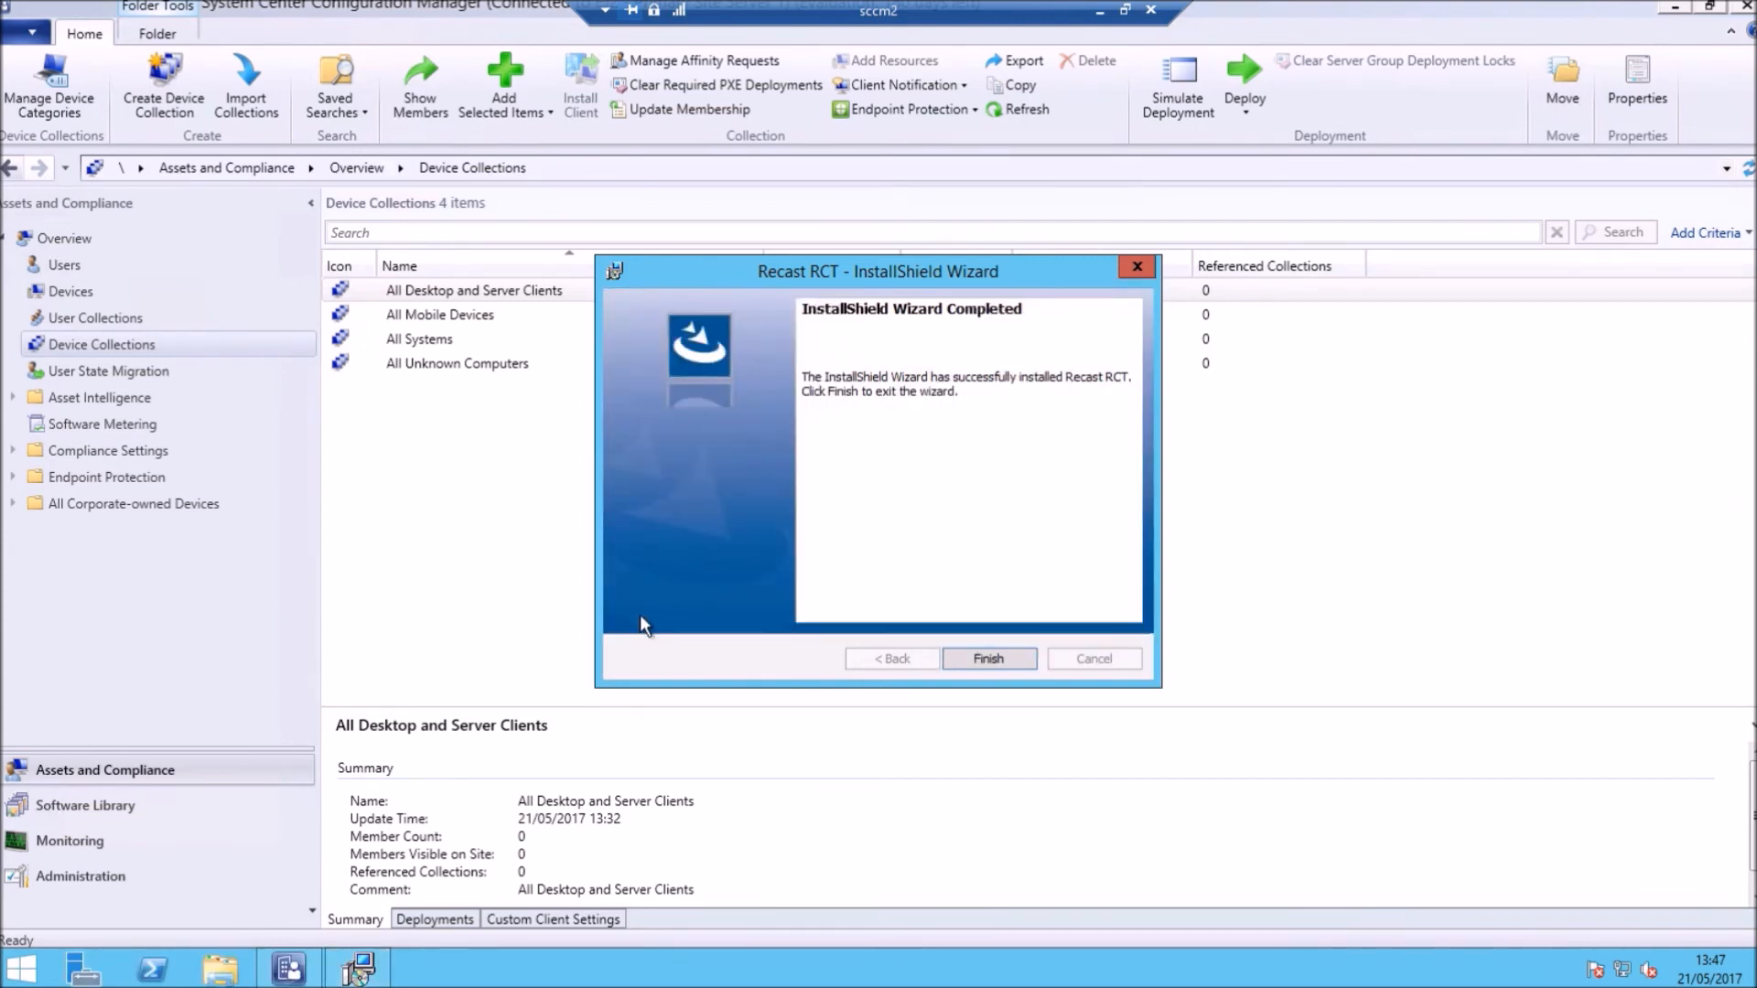
pyautogui.click(989, 658)
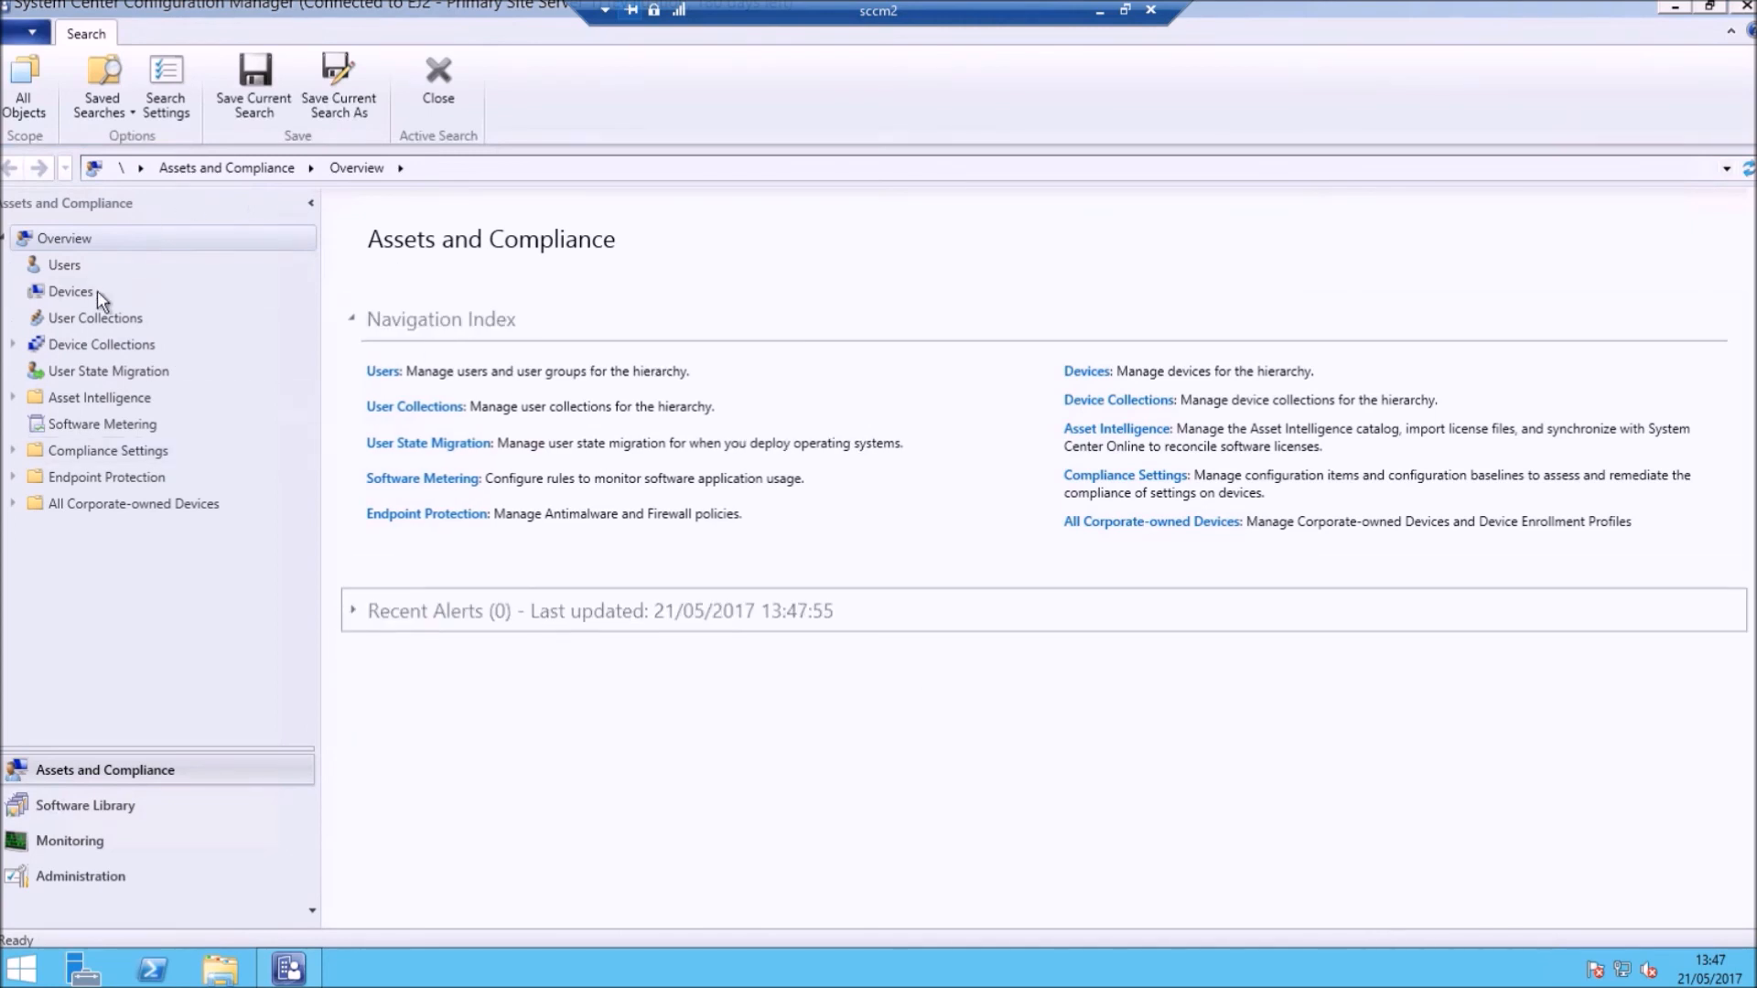
# Step: Open the Operational folder under Device Collections
pyautogui.click(57, 290)
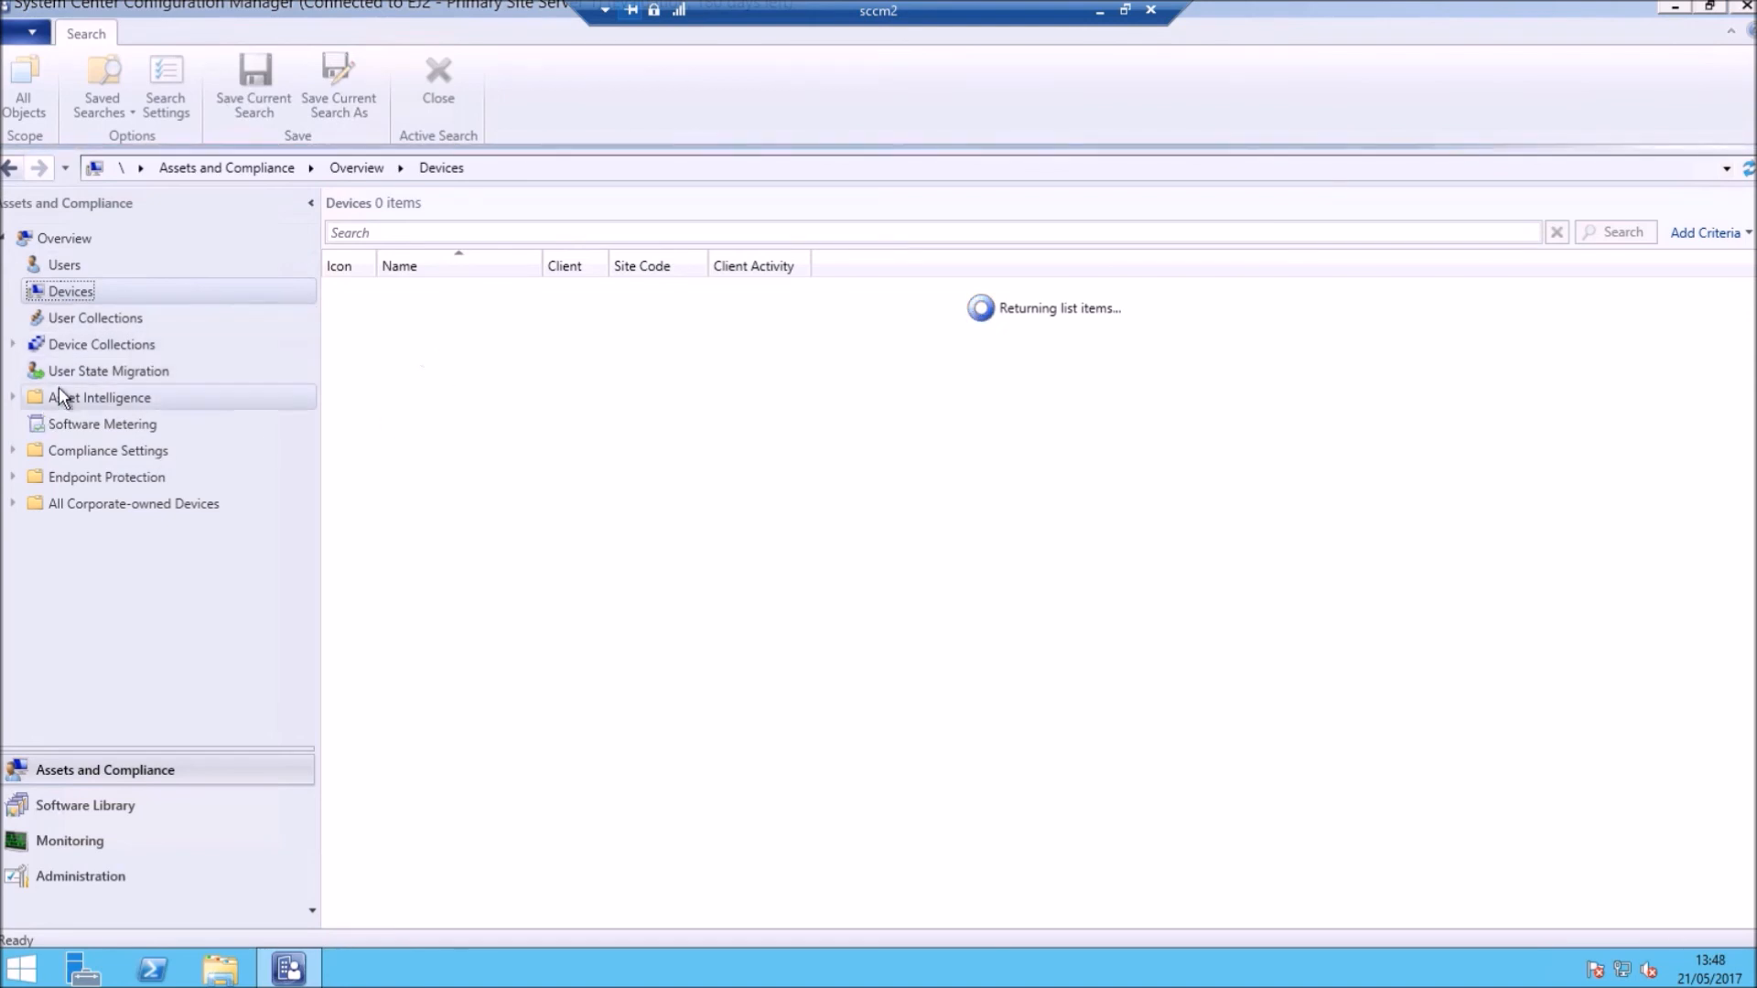
pyautogui.click(71, 344)
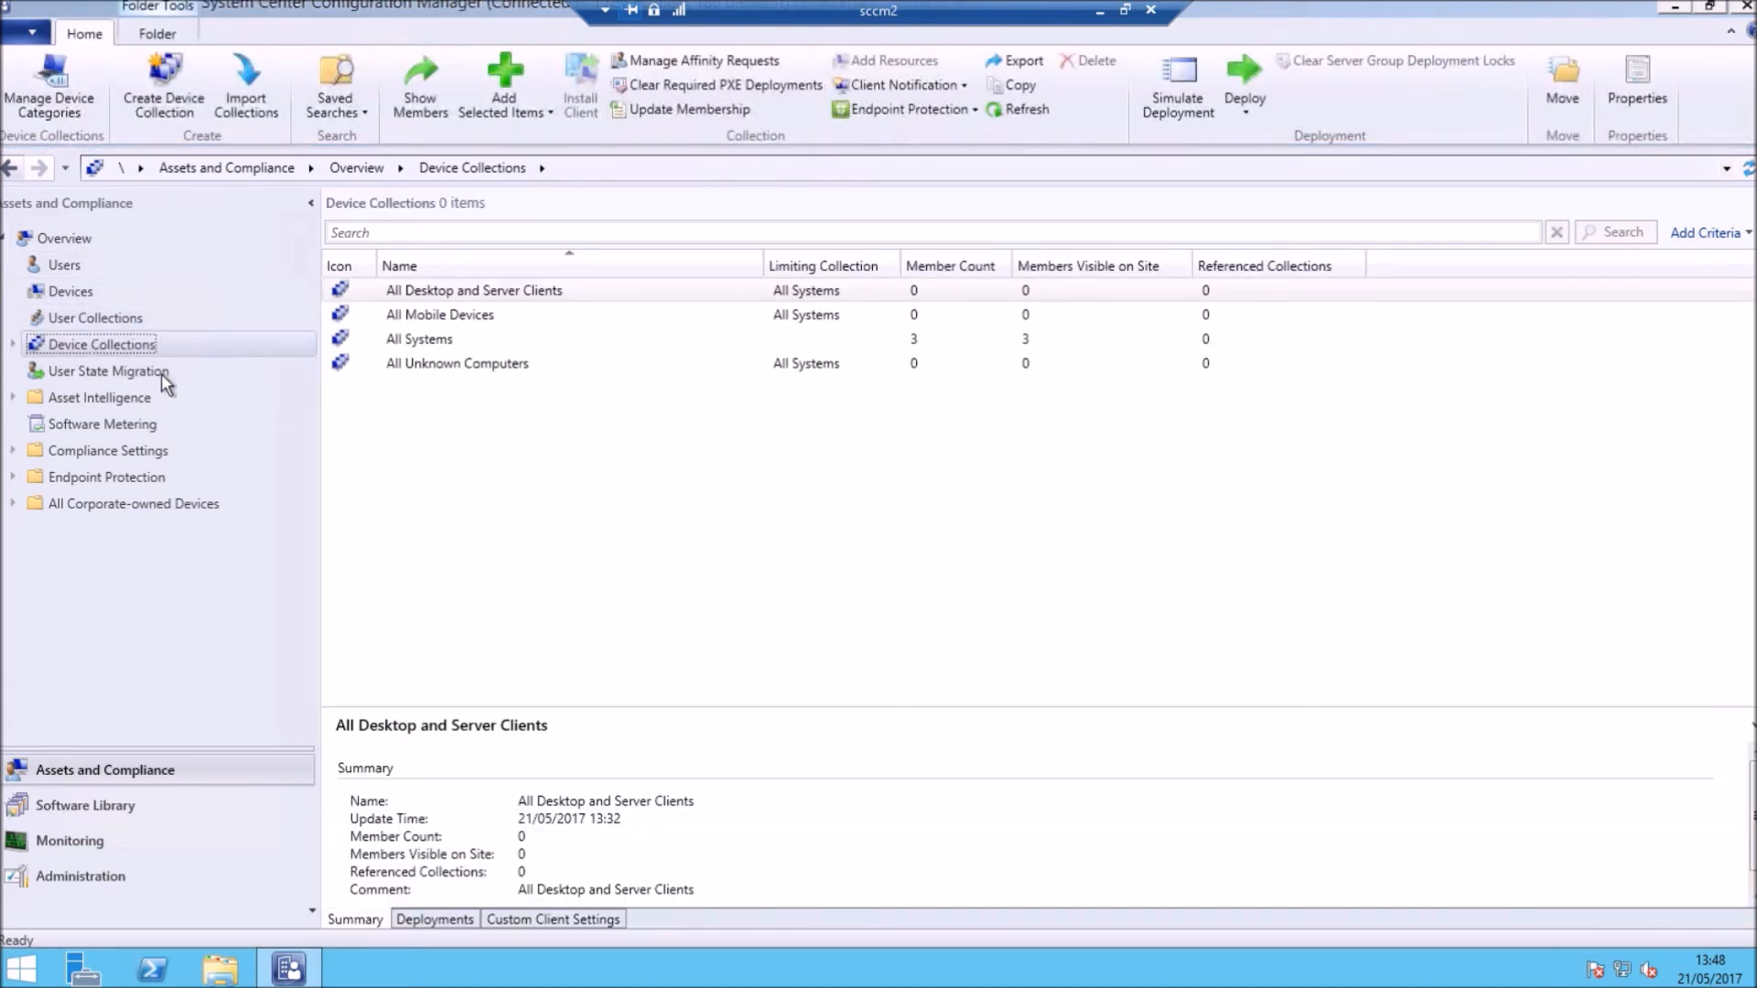
pyautogui.click(12, 345)
pyautogui.click(77, 371)
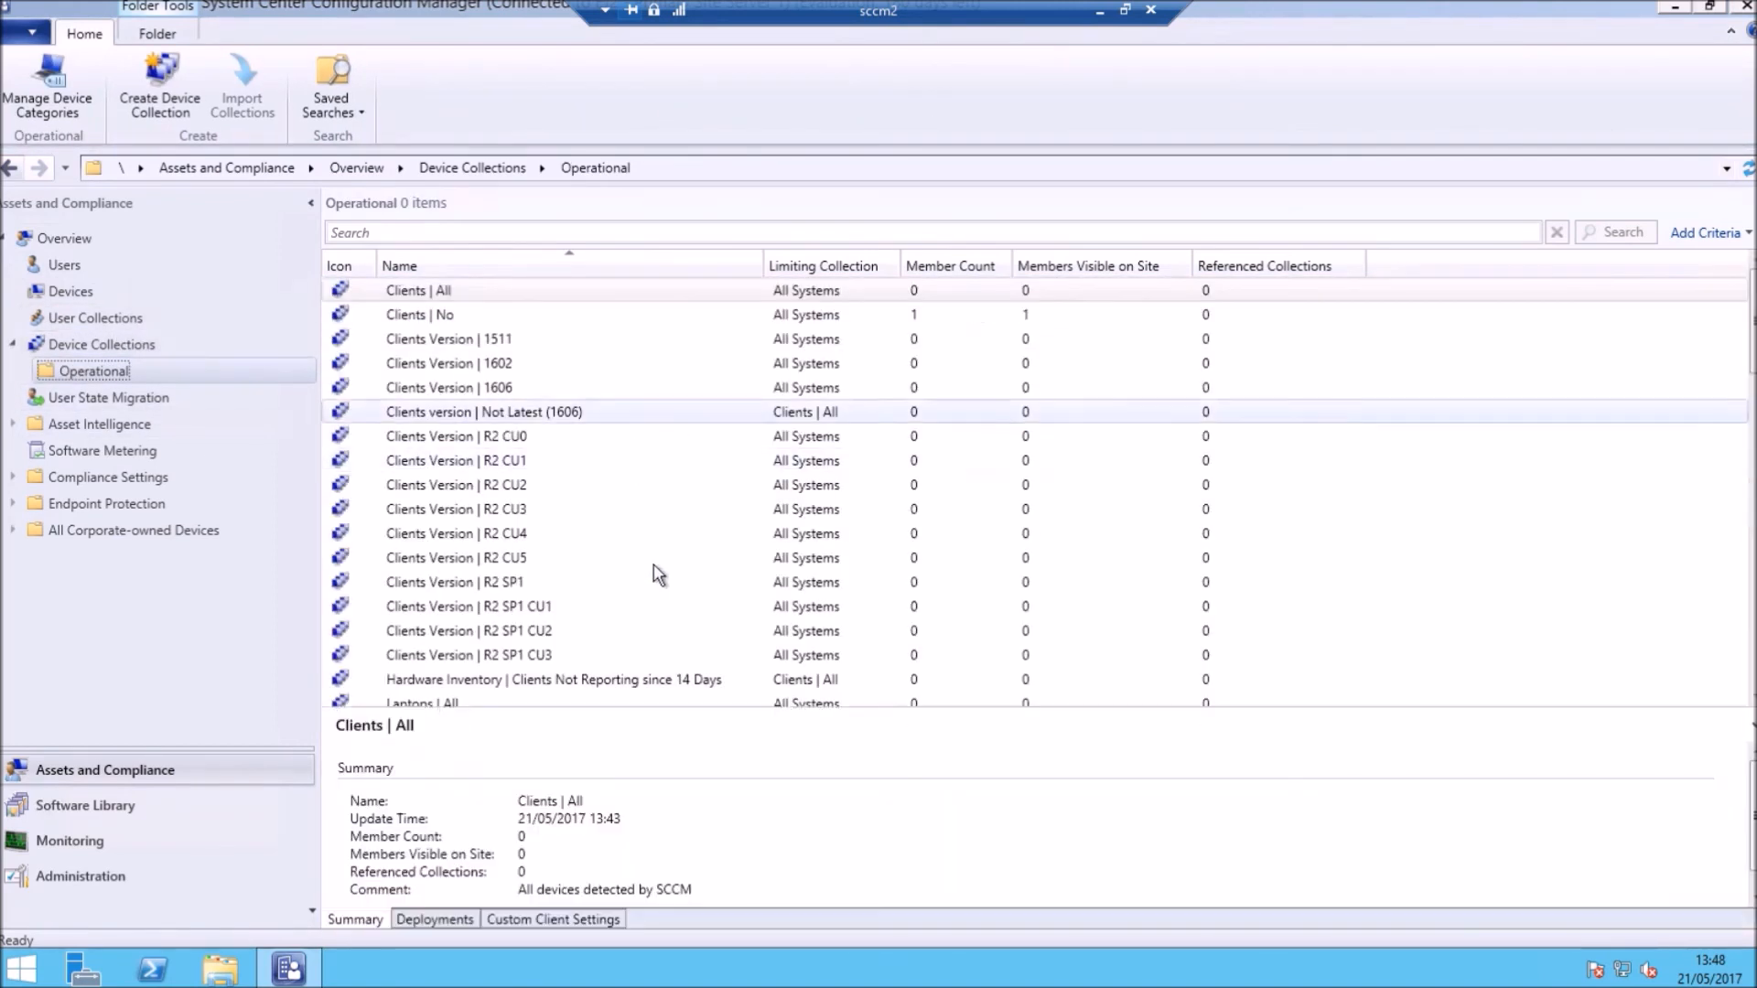
# Step: Scroll through the 67 Operational collections, then return to the Devices list
pyautogui.scroll(-12, 547, 453)
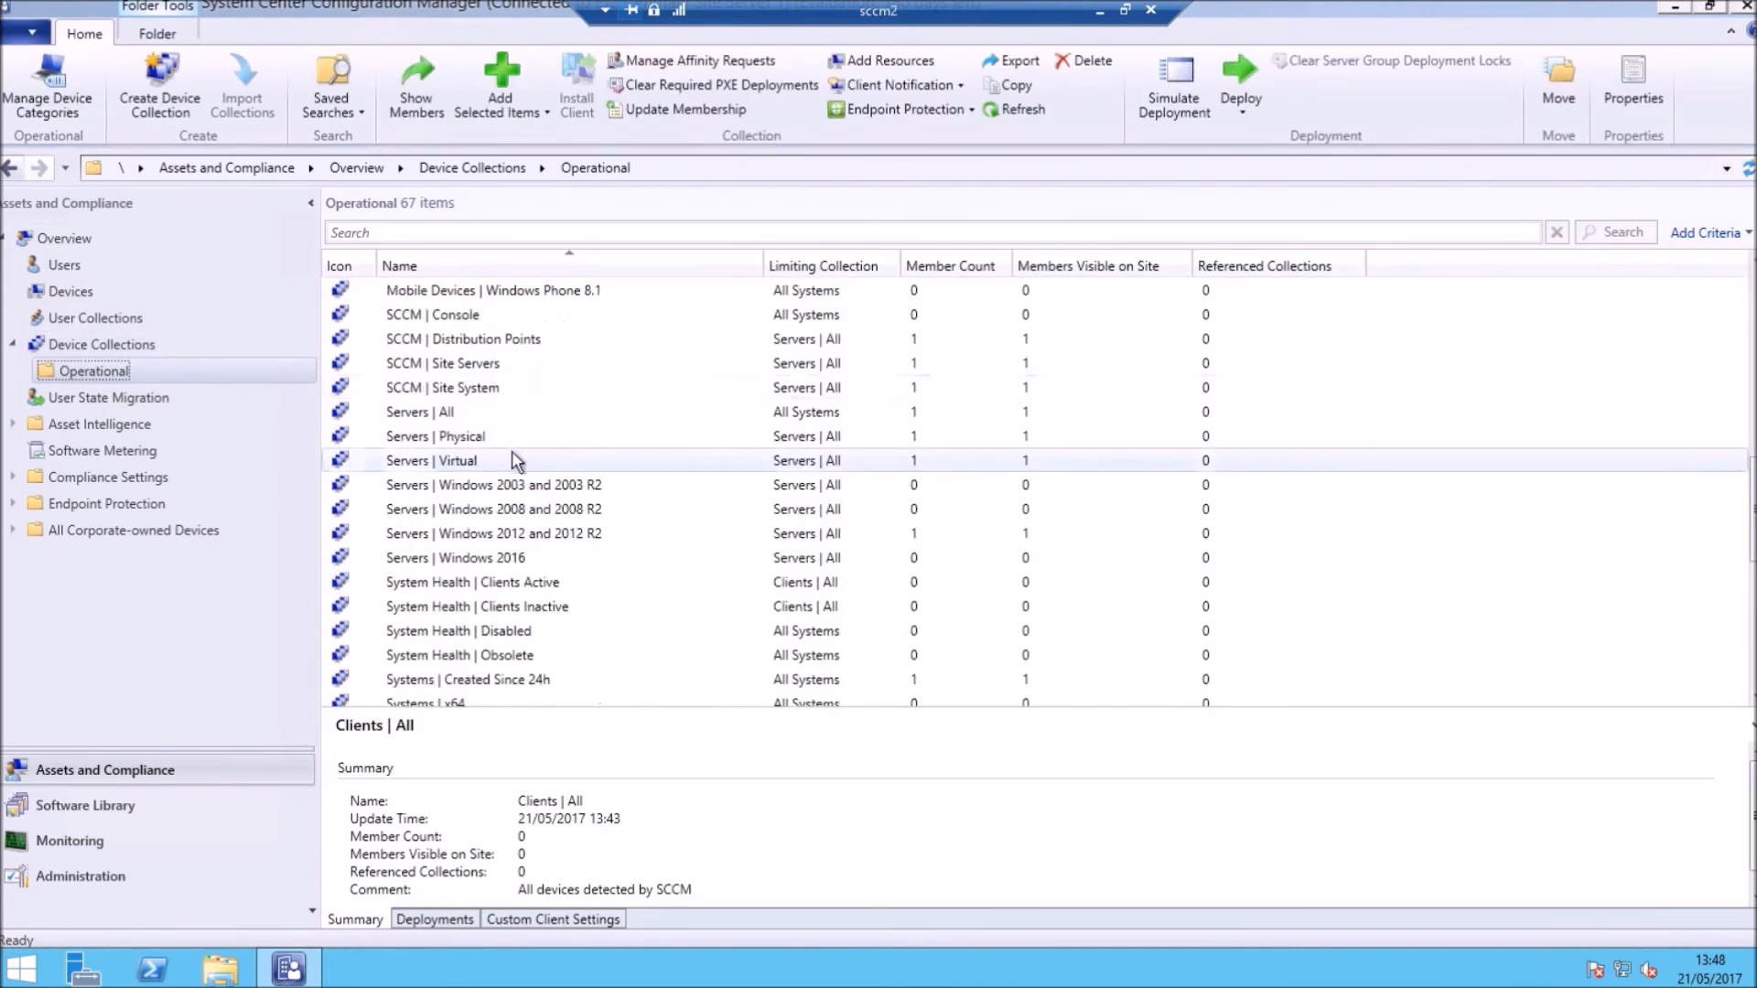
pyautogui.scroll(-7, 521, 457)
pyautogui.scroll(11, 549, 453)
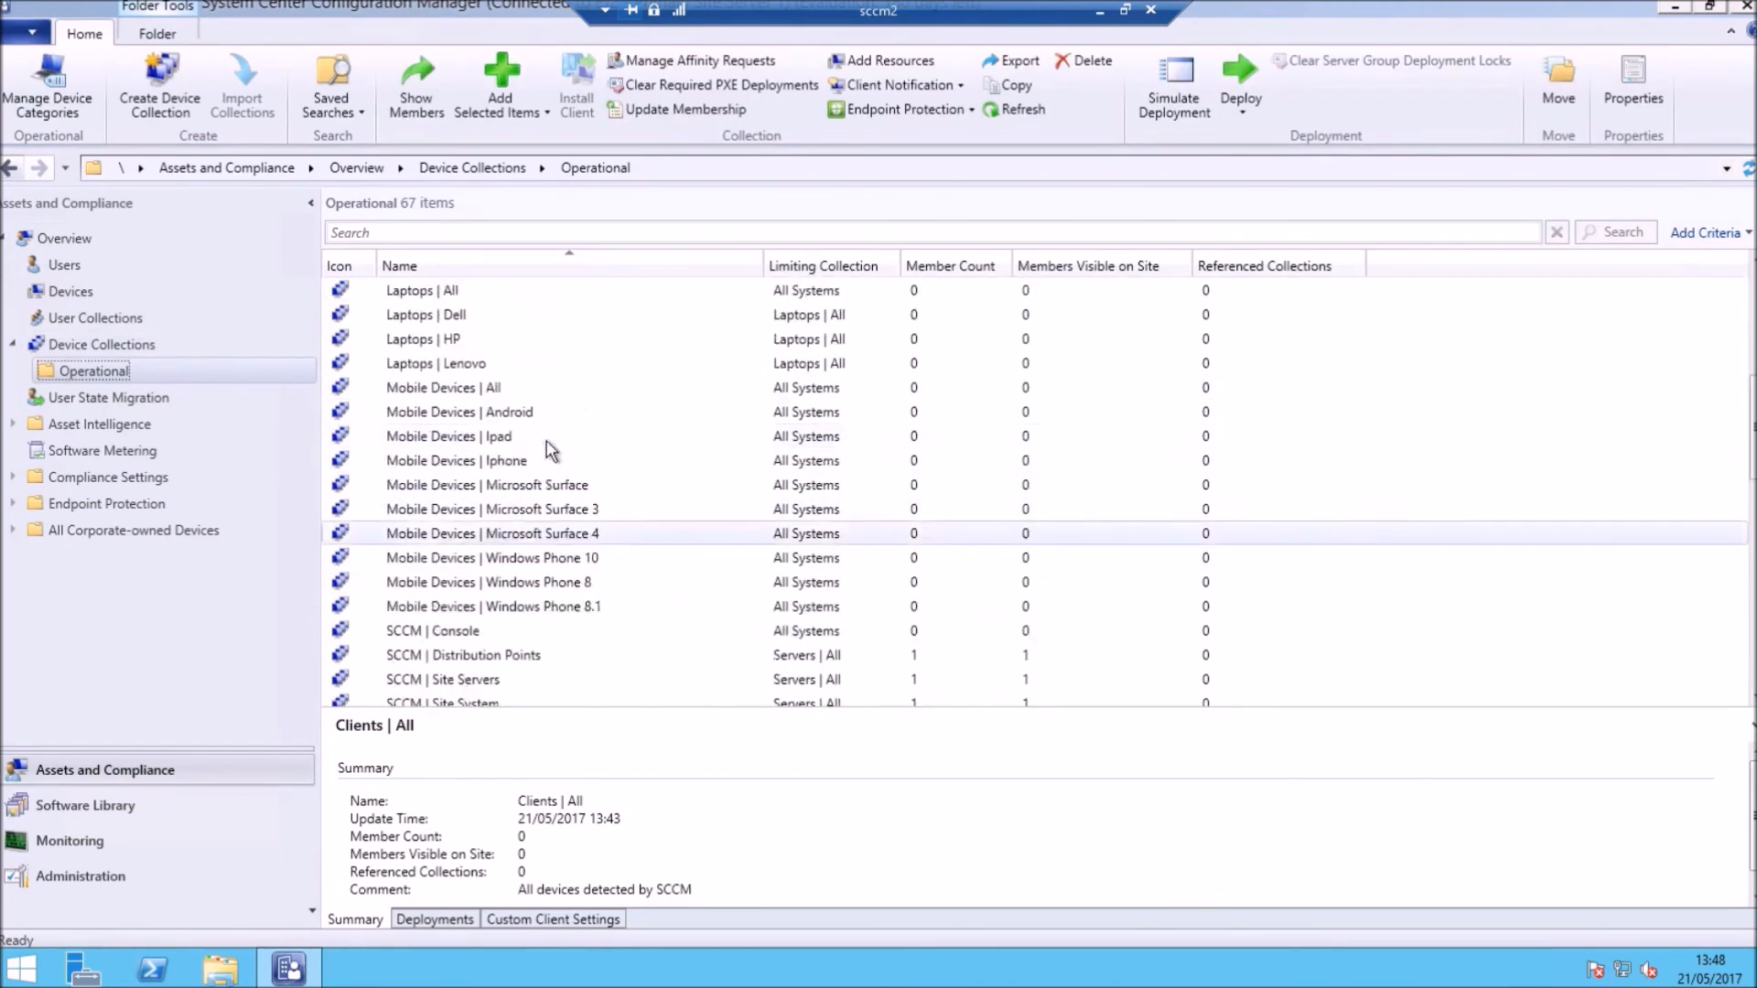
pyautogui.scroll(6, 547, 448)
pyautogui.scroll(-1, 569, 445)
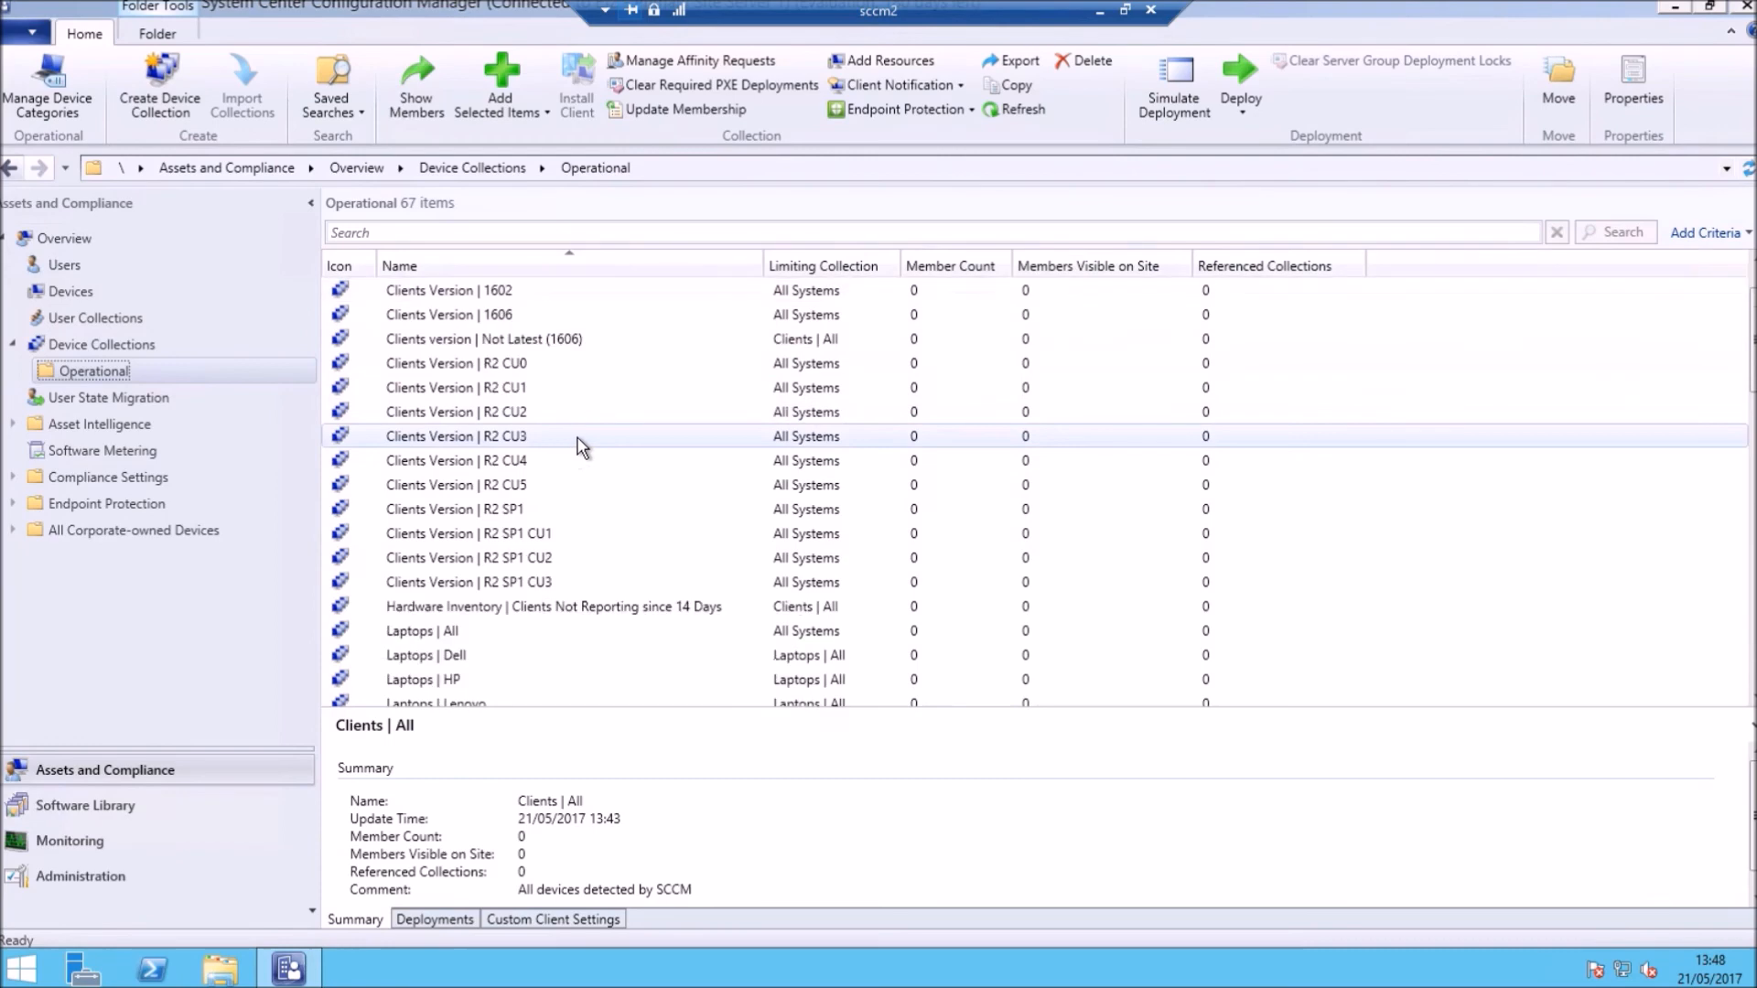
pyautogui.scroll(-10, 578, 444)
pyautogui.click(87, 293)
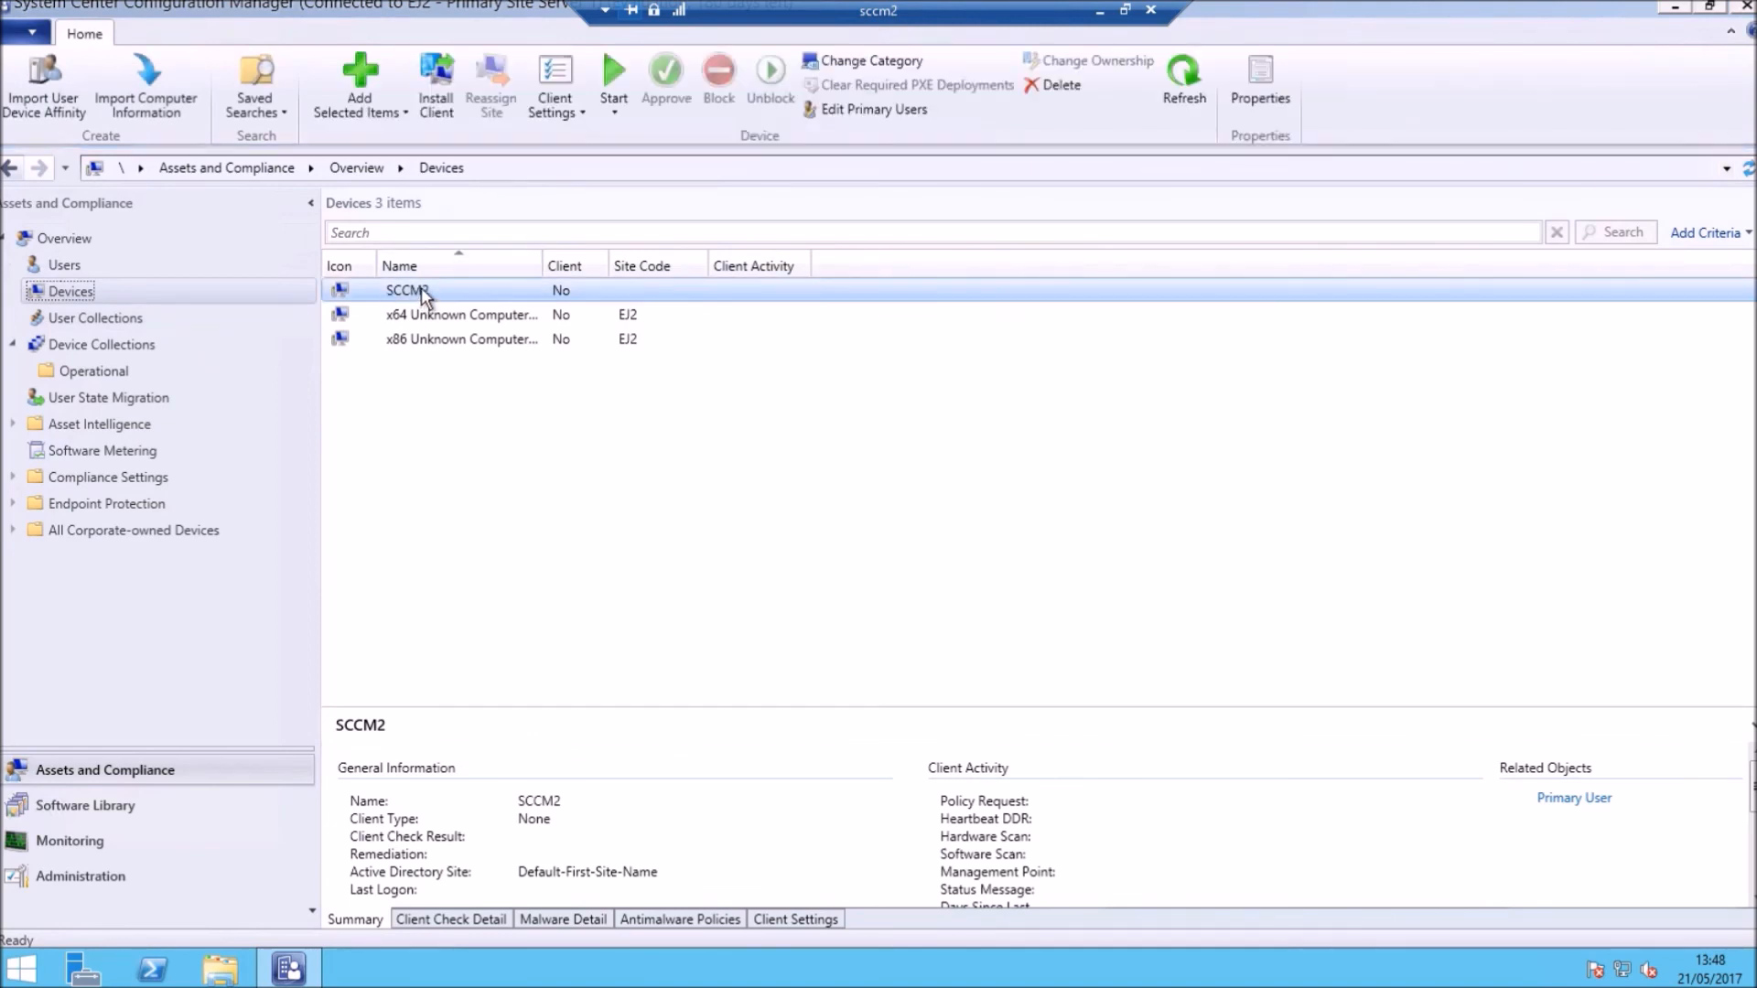
# Step: Check SCCM2's Recast RCT menu for Client Actions, Console Tools and Client Tools
pyautogui.rightClick(421, 291)
pyautogui.moveTo(512, 711)
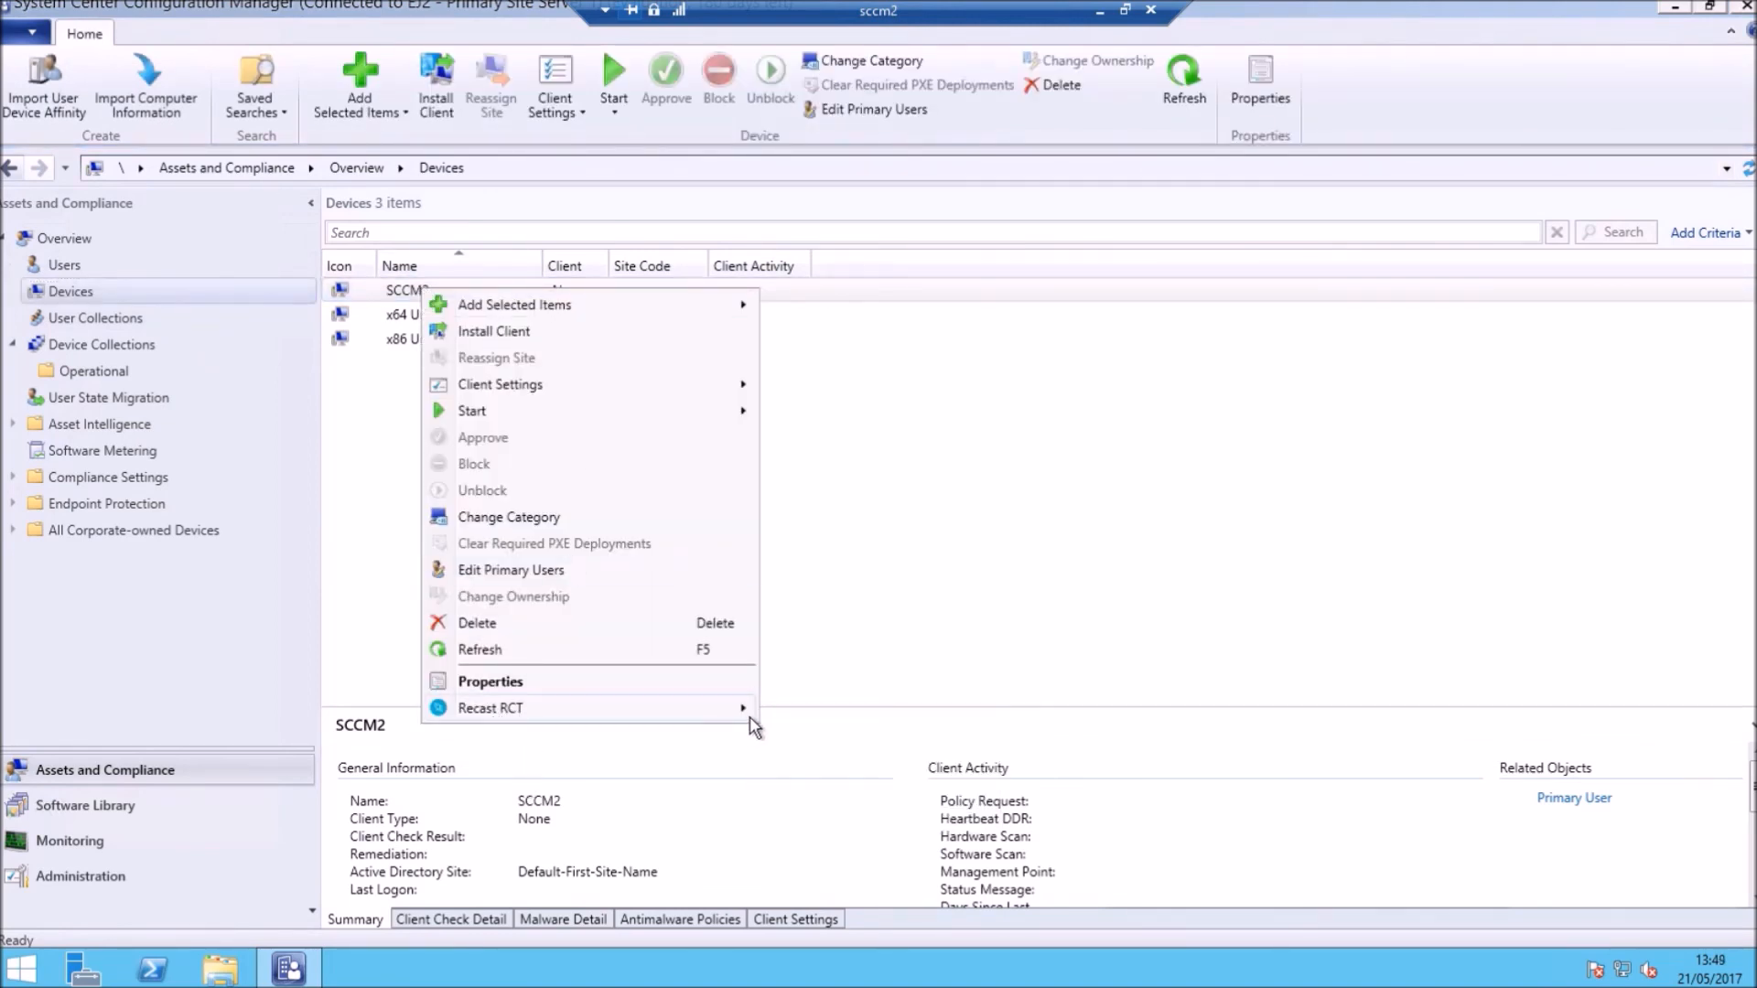
pyautogui.moveTo(749, 712)
pyautogui.moveTo(820, 709)
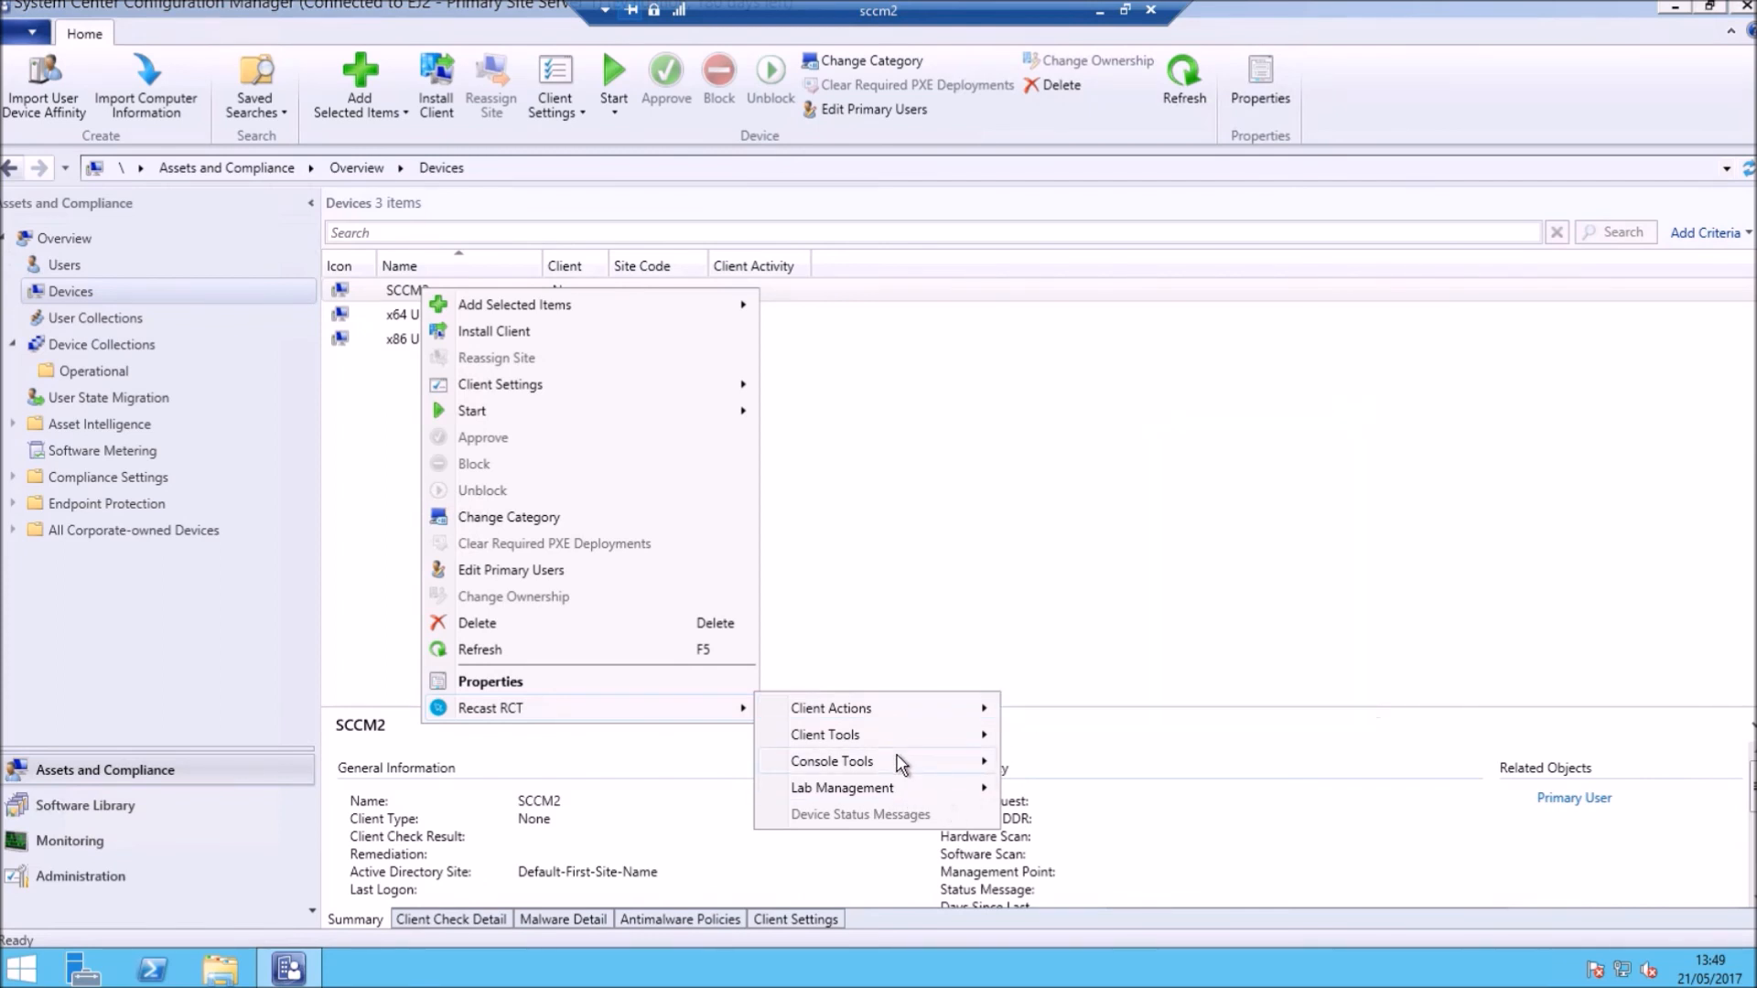
pyautogui.moveTo(897, 760)
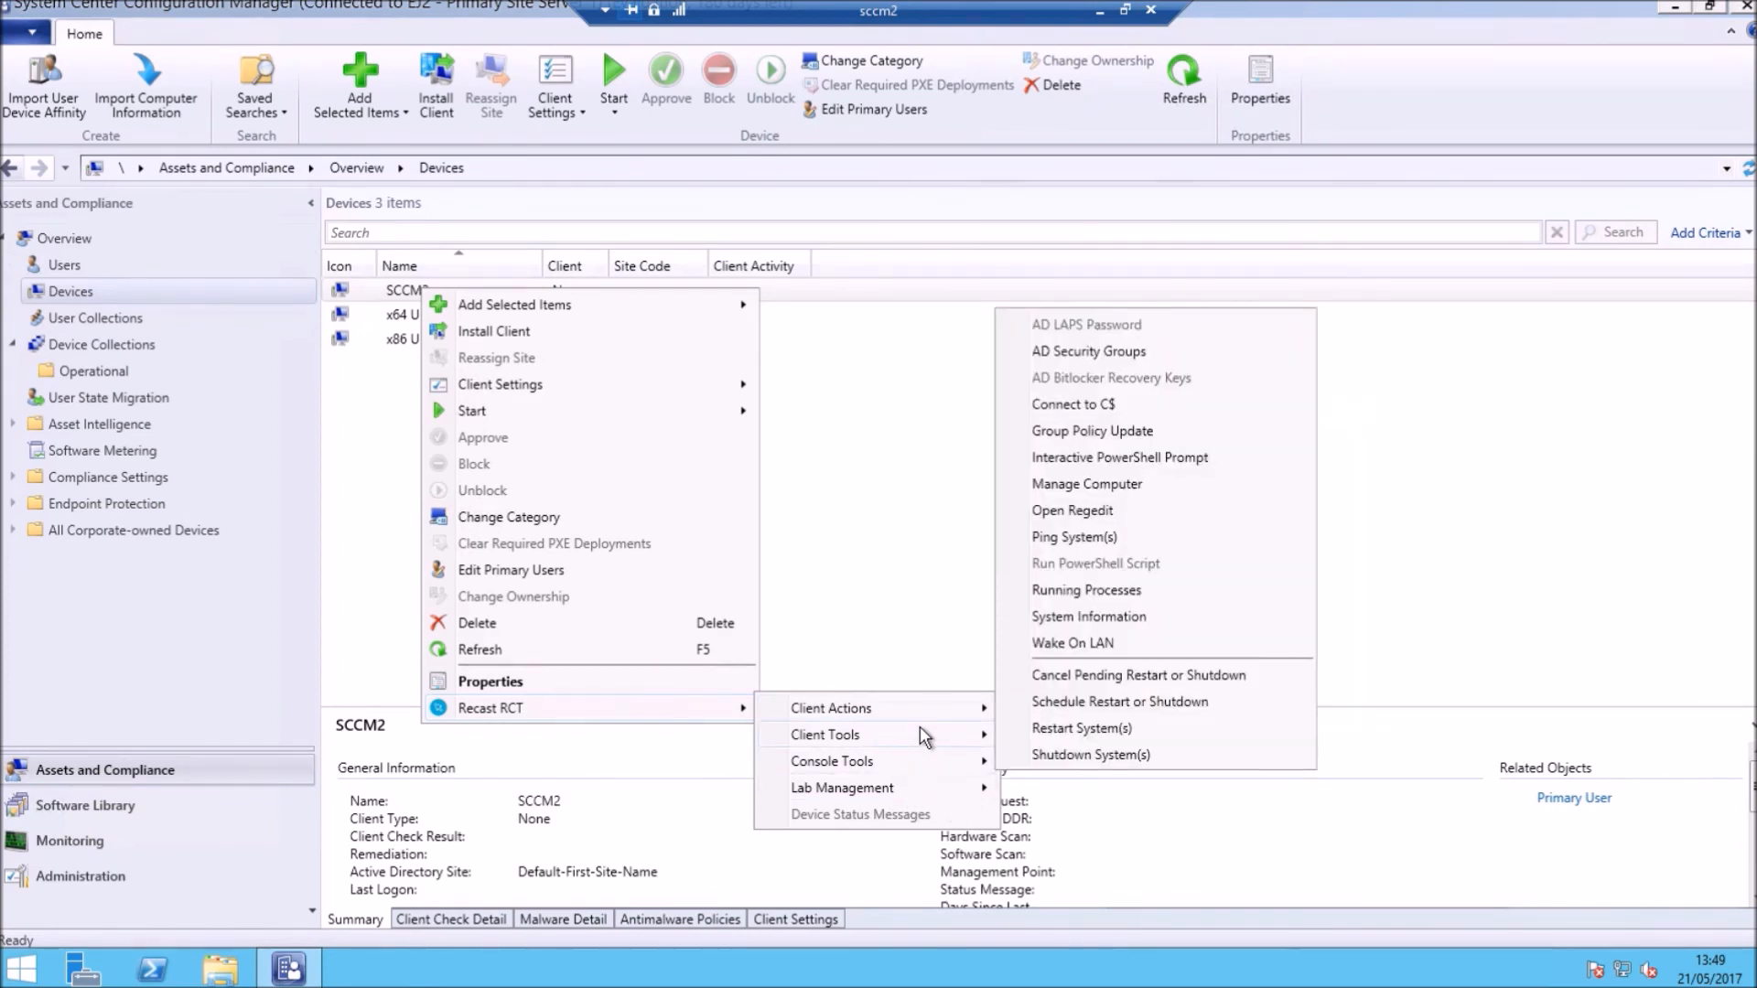
pyautogui.moveTo(919, 729)
# Step: Dismiss the menu, deselect SCCM2, and minimize the Configuration Manager console
pyautogui.click(872, 514)
pyautogui.click(872, 514)
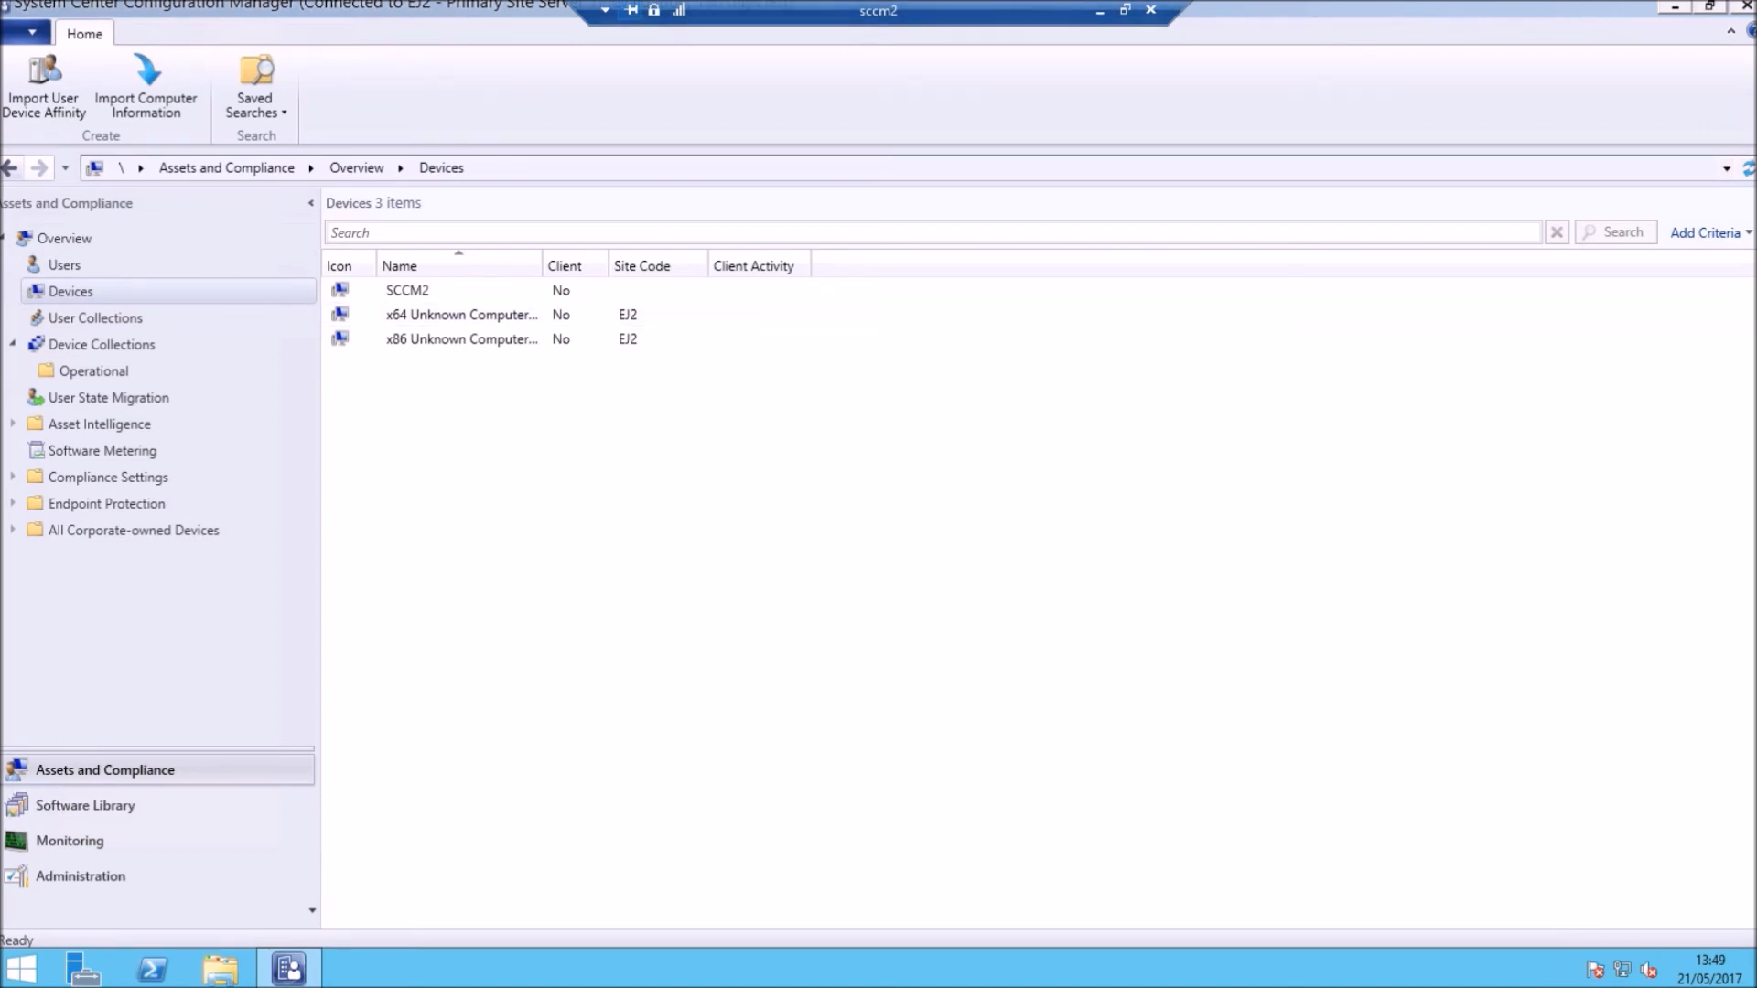
pyautogui.click(1675, 6)
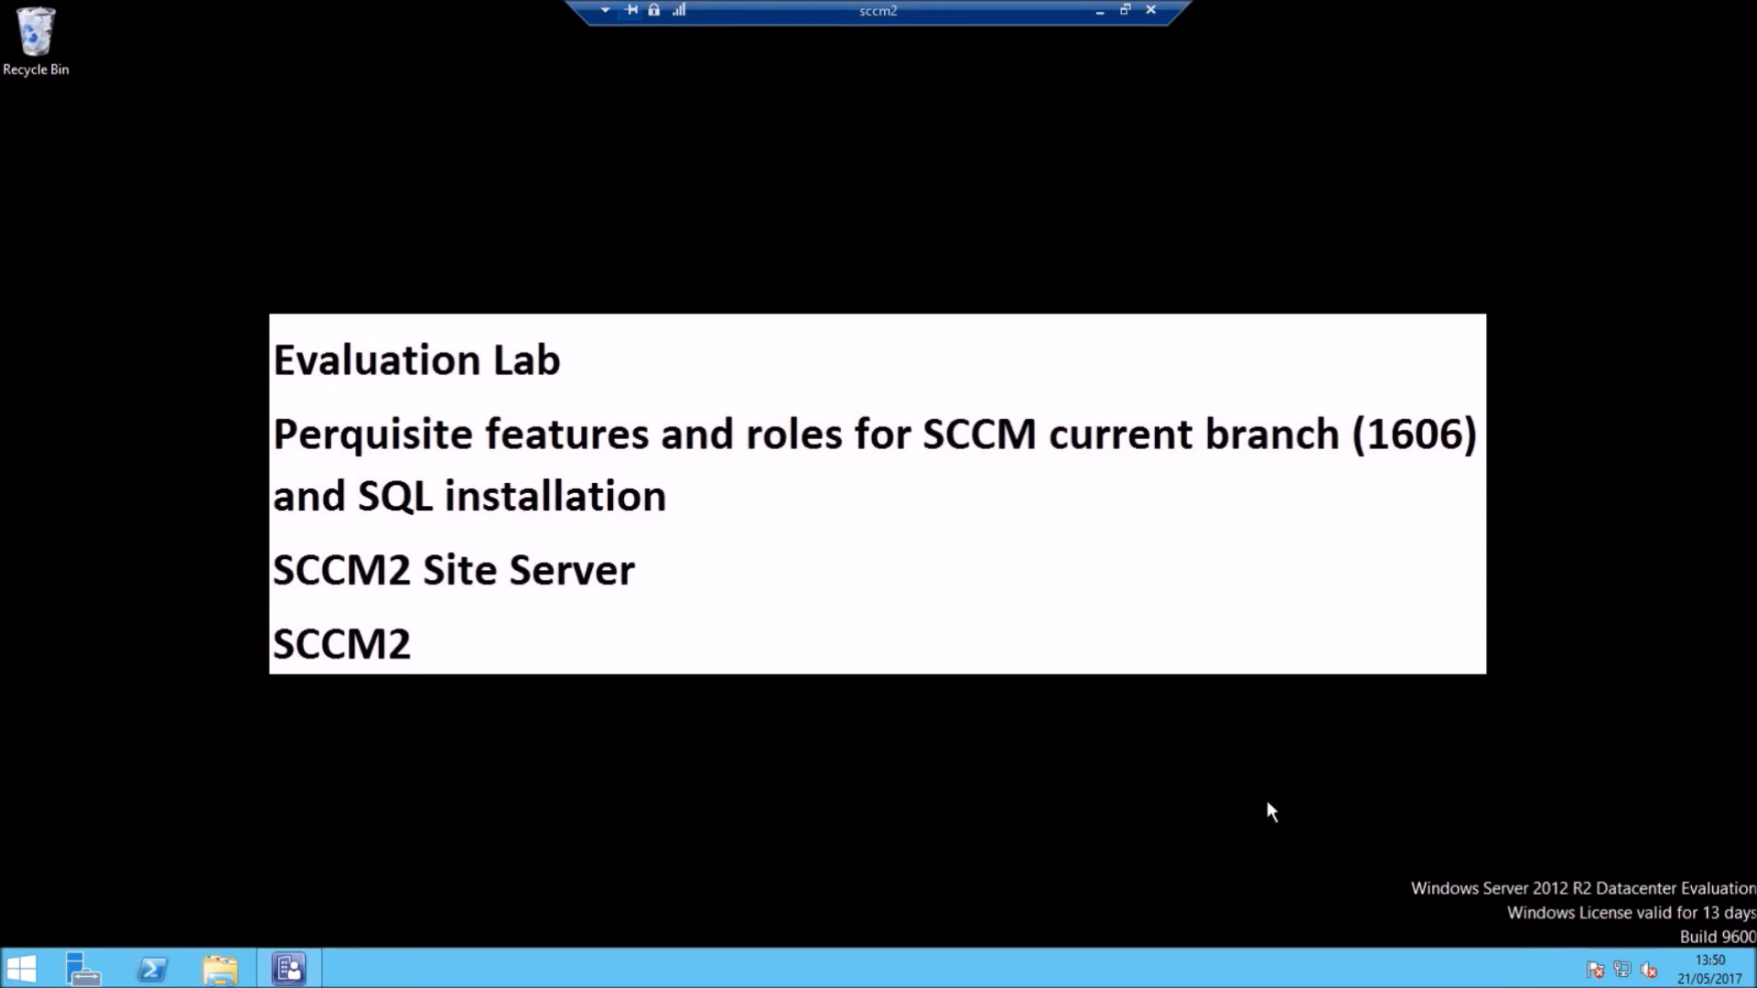
# Step: Minimize the sccm2 remote session and start the Camera app on the local desktop
pyautogui.click(1099, 11)
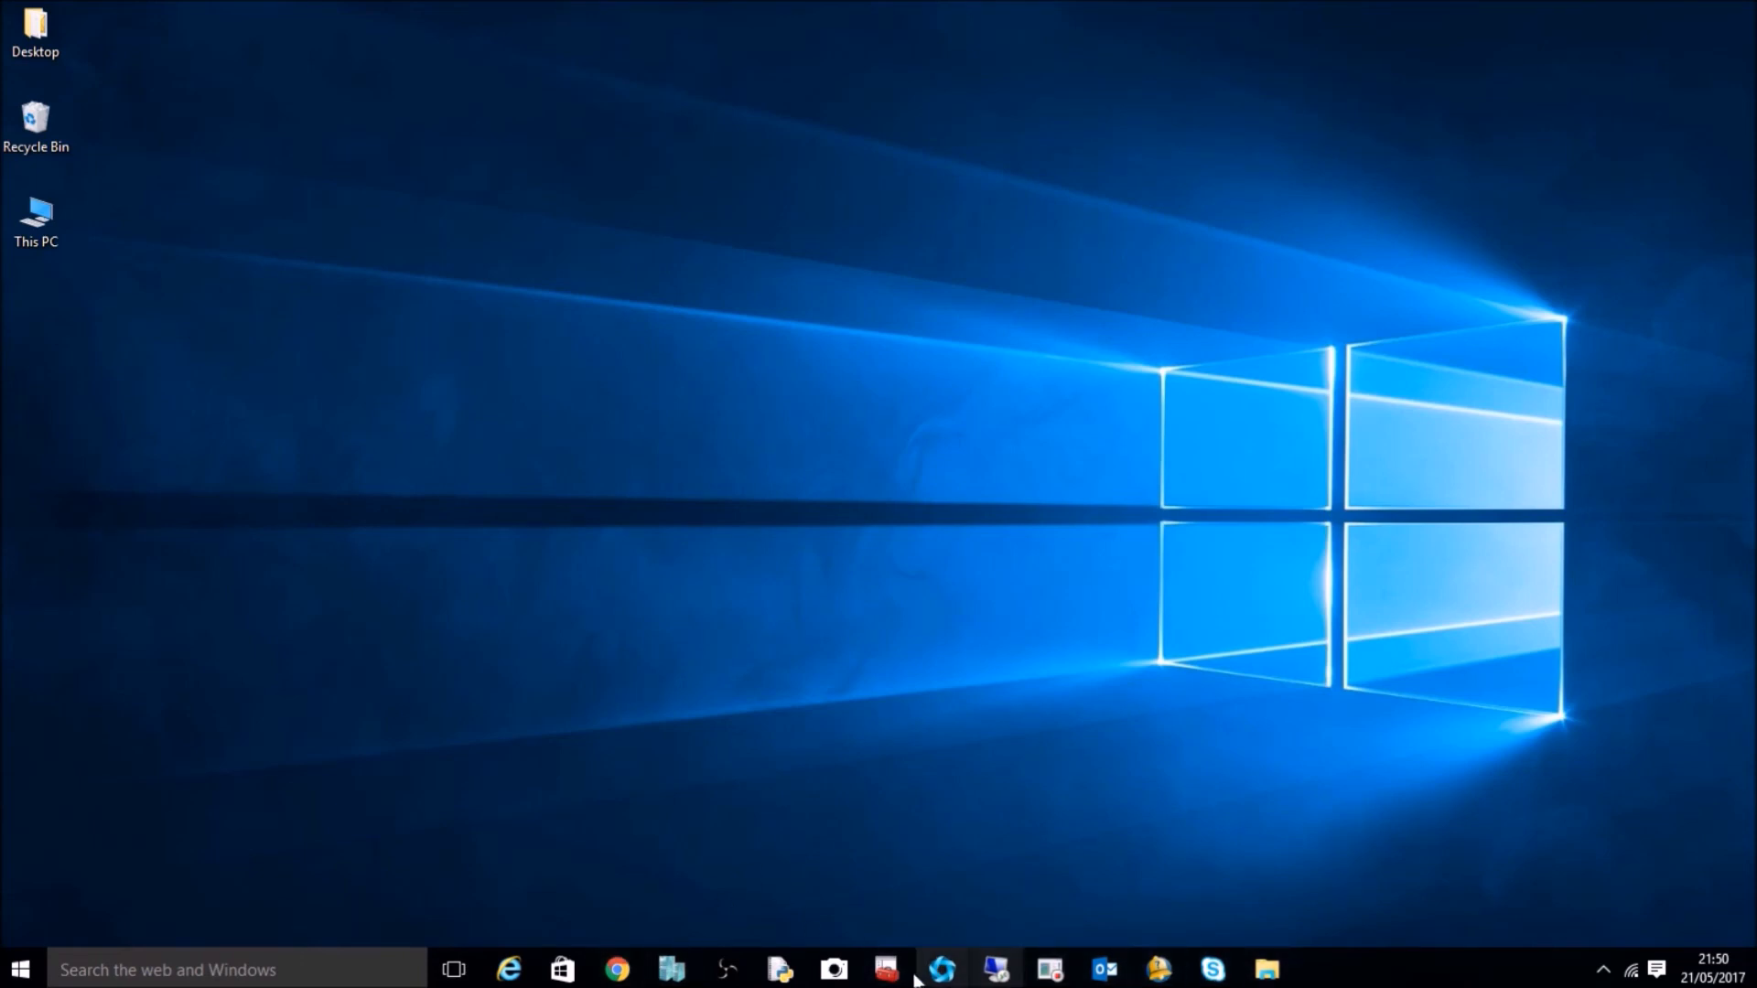
pyautogui.click(848, 975)
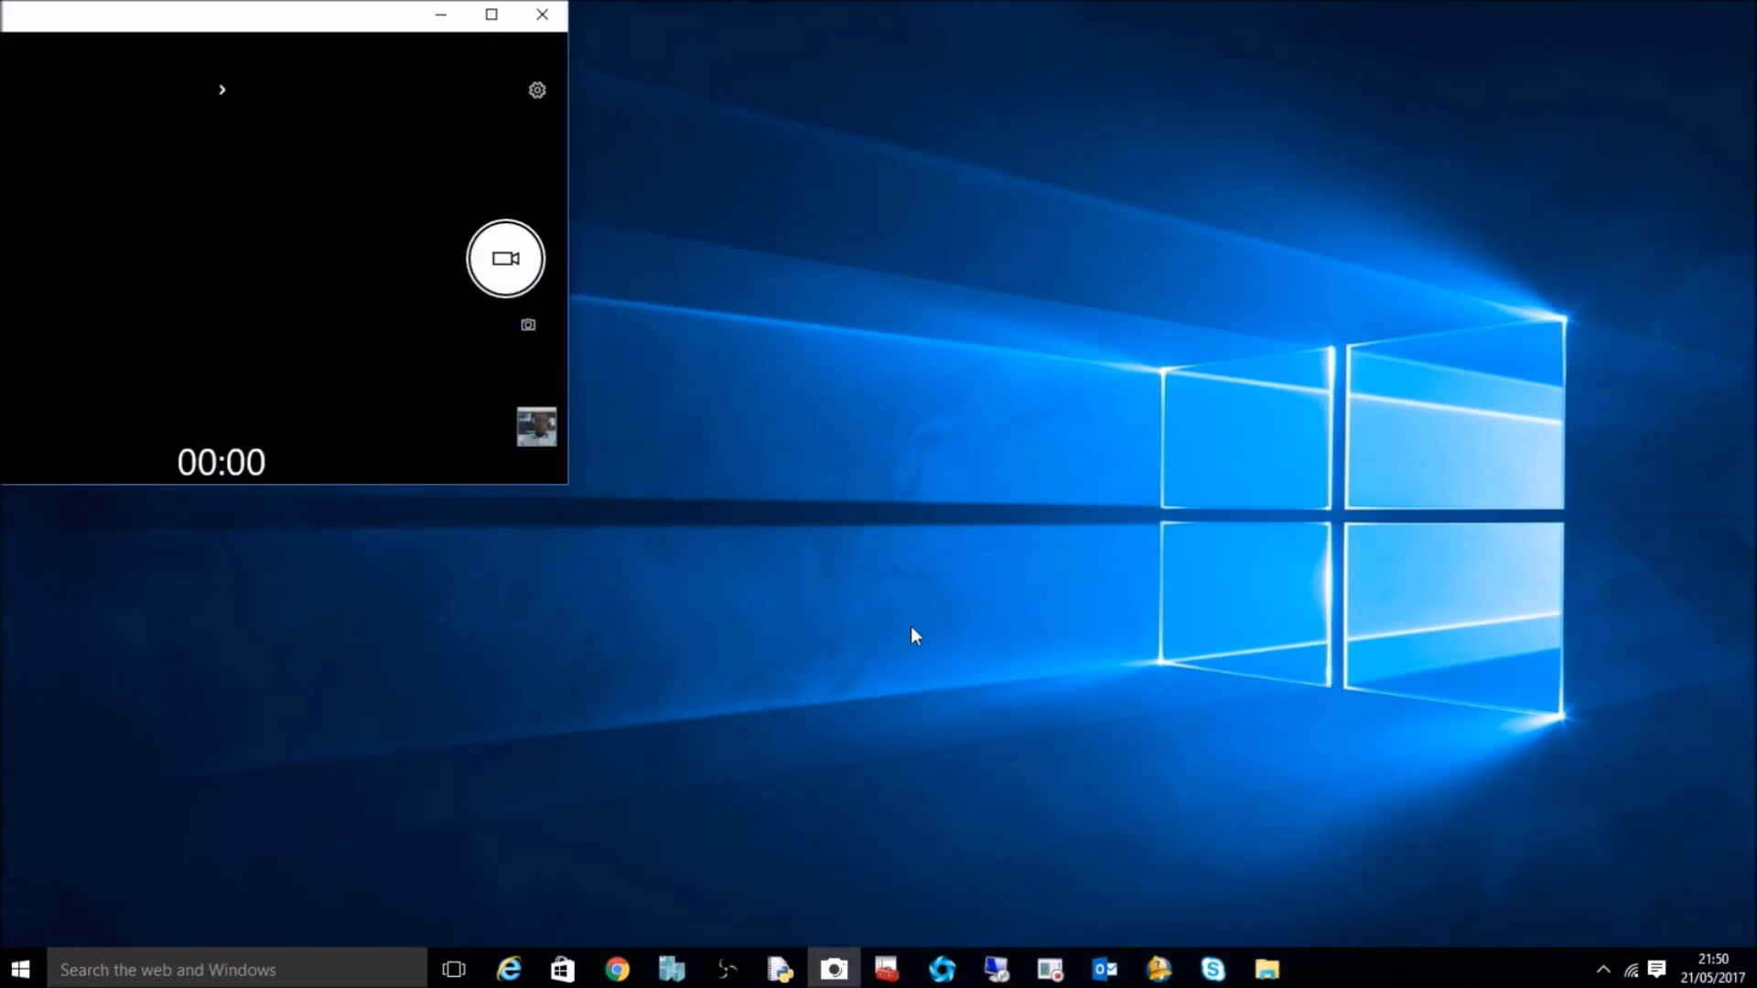